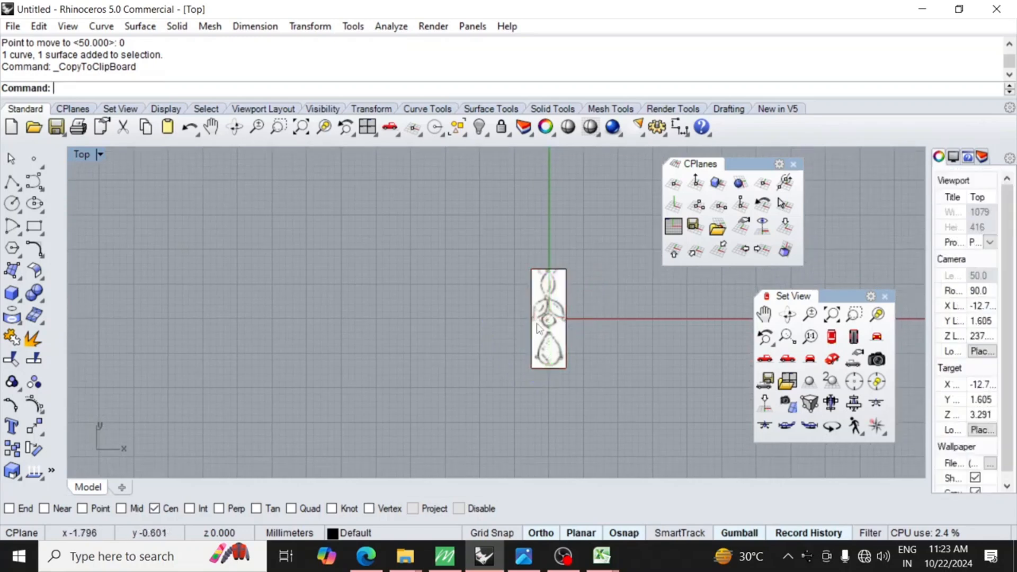
Draw a circle about 1.8 mm in diameter over the round stone in the middle of the reference picture.
{"action": "scroll", "coordinate": [559, 318], "scroll_direction": "up", "scroll_amount": 5}
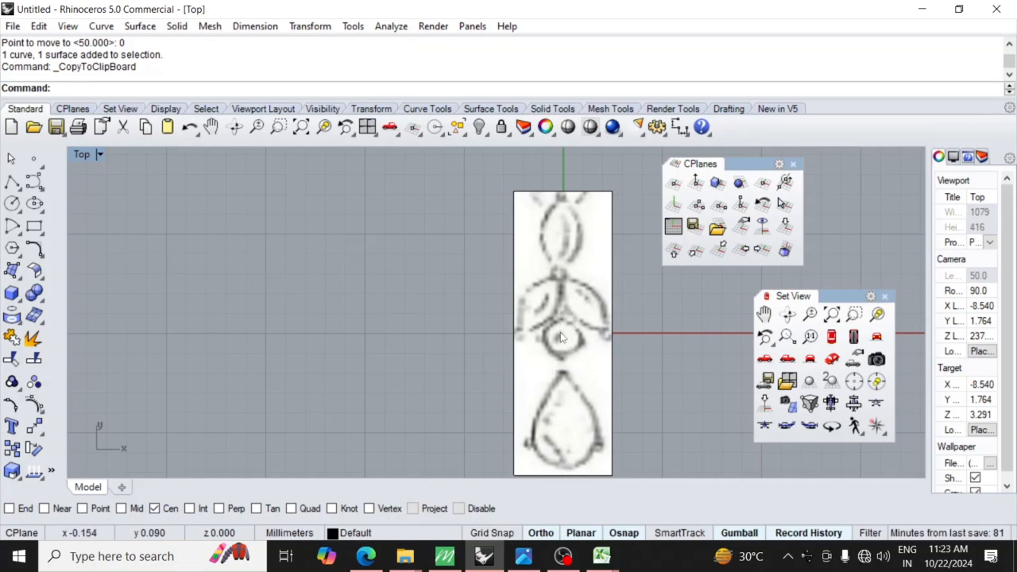
{"action": "left_click", "coordinate": [12, 203]}
{"action": "scroll", "coordinate": [550, 339], "scroll_direction": "up", "scroll_amount": 5}
{"action": "left_click", "coordinate": [544, 334]}
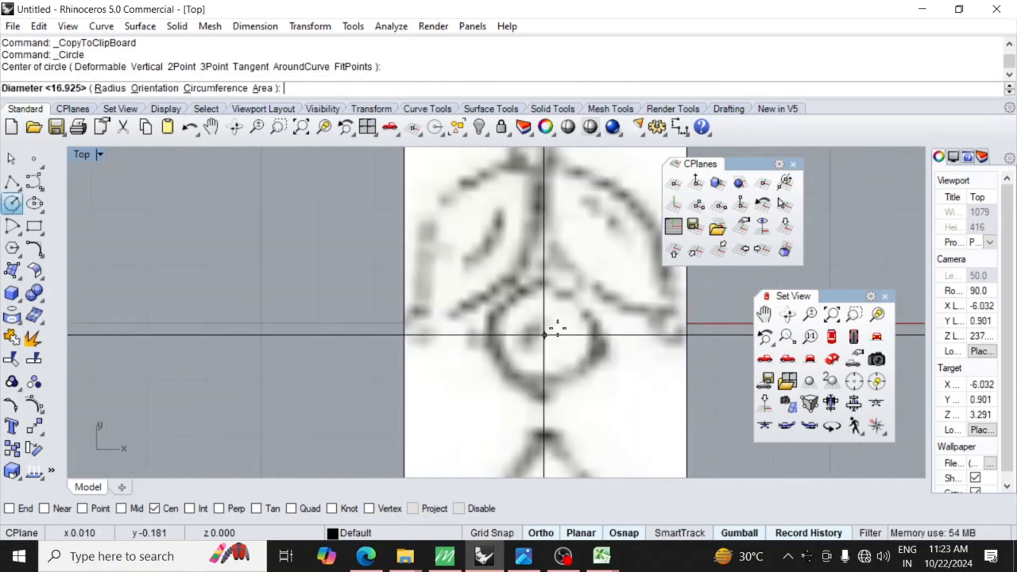
{"action": "left_click", "coordinate": [594, 306]}
{"action": "scroll", "coordinate": [567, 327], "scroll_direction": "down", "scroll_amount": 5}
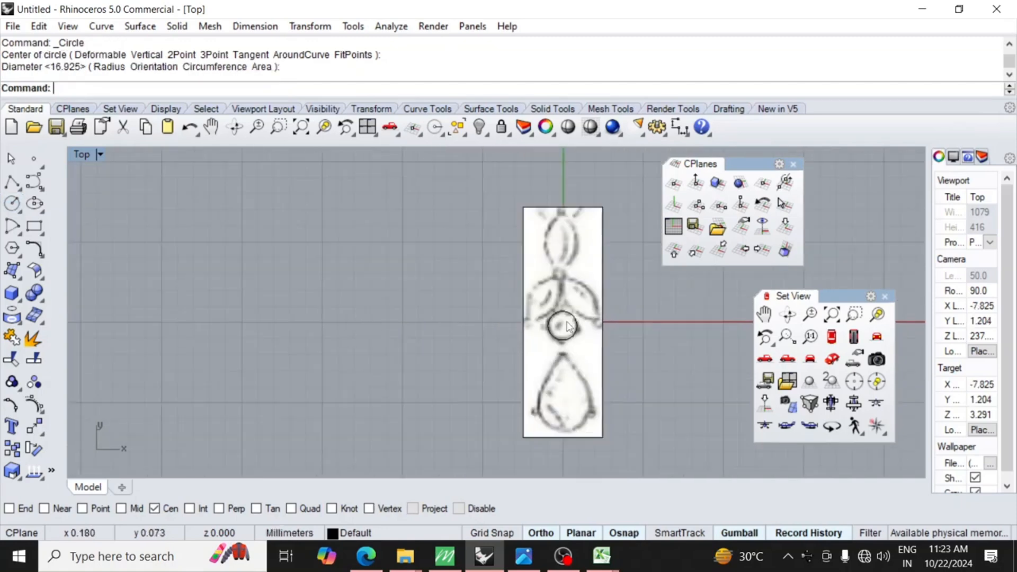
Group the circle together with the reference picture and its outline.
{"action": "key", "text": "ctrl+a"}
{"action": "type", "text": "g"}
{"action": "key", "text": "Return"}
{"action": "scroll", "coordinate": [575, 341], "scroll_direction": "up", "scroll_amount": 2}
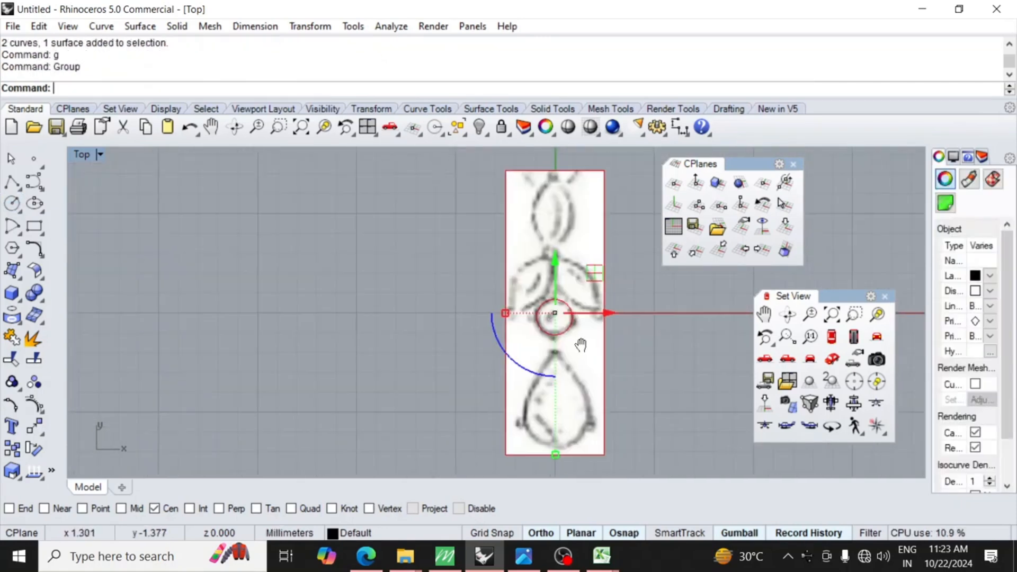
Move the grouped picture and circle from the circle's center to the origin (0).
{"action": "type", "text": "m"}
{"action": "key", "text": "Return"}
{"action": "left_click", "coordinate": [572, 352]}
{"action": "type", "text": "0"}
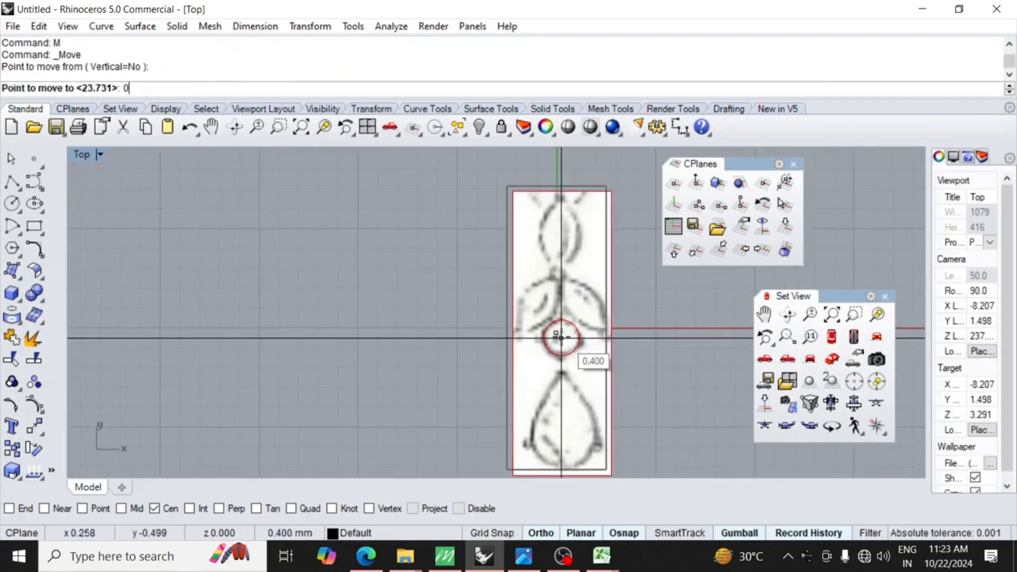
{"action": "key", "text": "Return"}
{"action": "key", "text": "Escape"}
Add a diameter dimension to the circle, placed beside the reference picture.
{"action": "type", "text": "dd"}
{"action": "key", "text": "Return"}
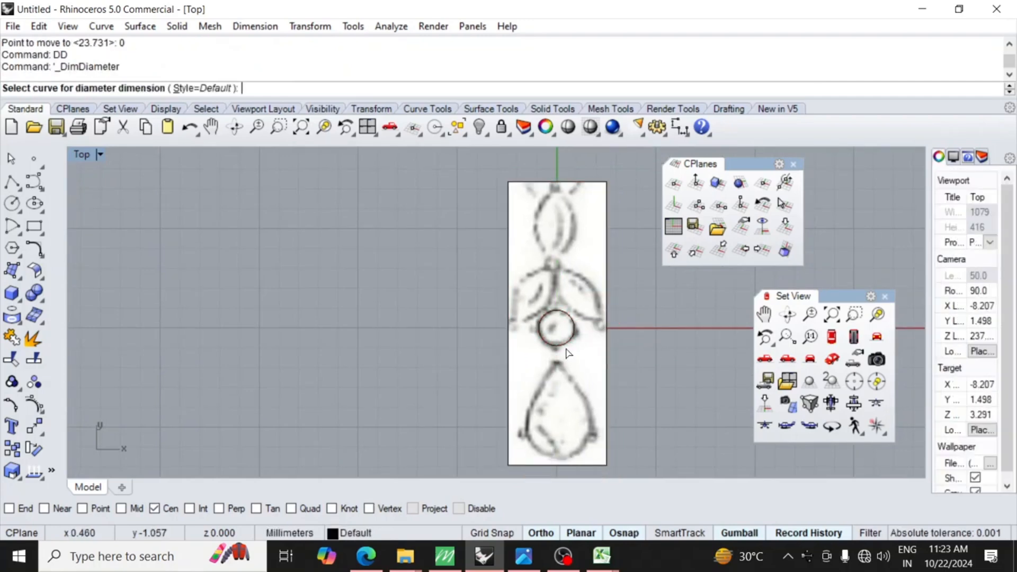
{"action": "left_click", "coordinate": [570, 343]}
{"action": "left_click", "coordinate": [626, 325]}
Scale all objects uniformly about the origin by a factor of 2/1.8.
{"action": "key", "text": "ctrl+a"}
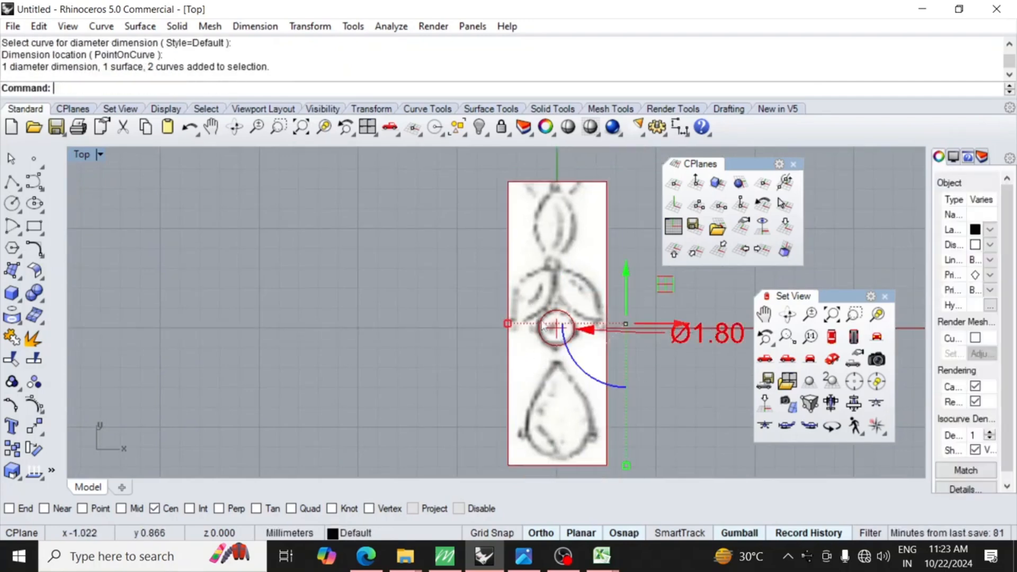
{"action": "type", "text": "3D"}
{"action": "key", "text": "Return"}
{"action": "type", "text": "0"}
{"action": "key", "text": "Return"}
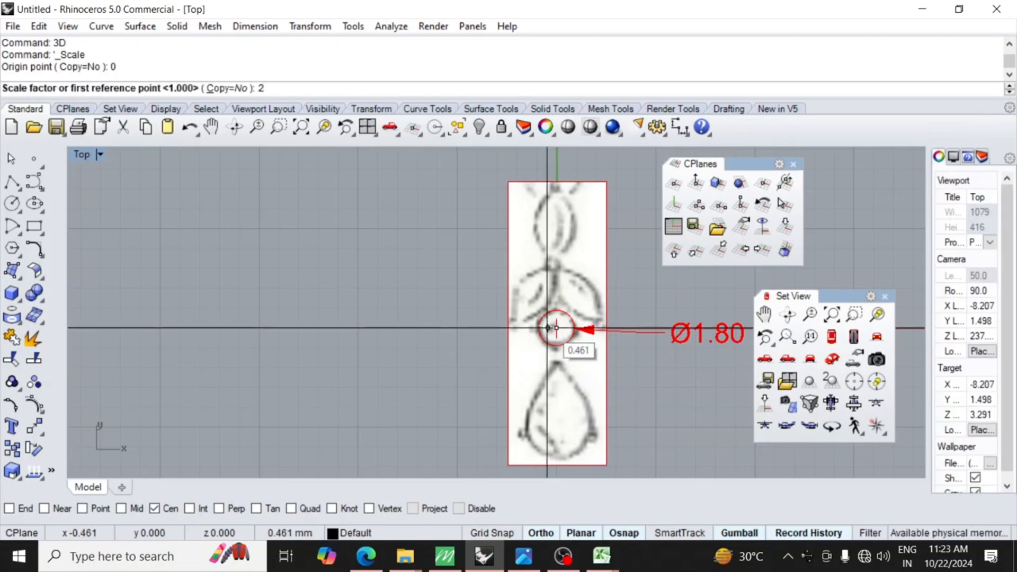
{"action": "type", "text": "2/1.8"}
{"action": "key", "text": "Return"}
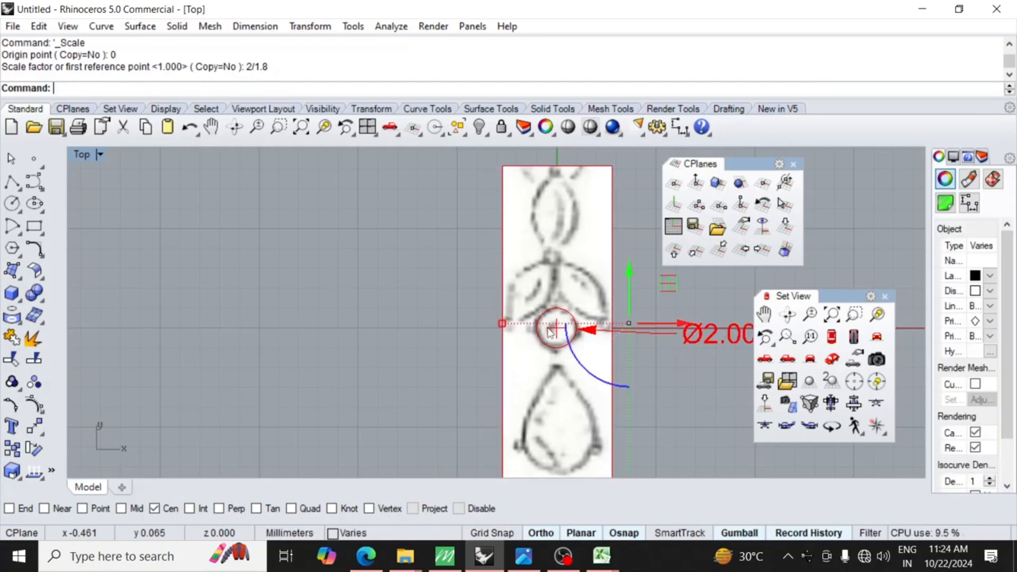
{"action": "key", "text": "Escape"}
Measure the reference picture's height with an aligned dimension between its left corners using the Endpoint snap, and delete that dimension.
{"action": "scroll", "coordinate": [541, 252], "scroll_direction": "down", "scroll_amount": 4}
{"action": "type", "text": "A"}
{"action": "key", "text": "Return"}
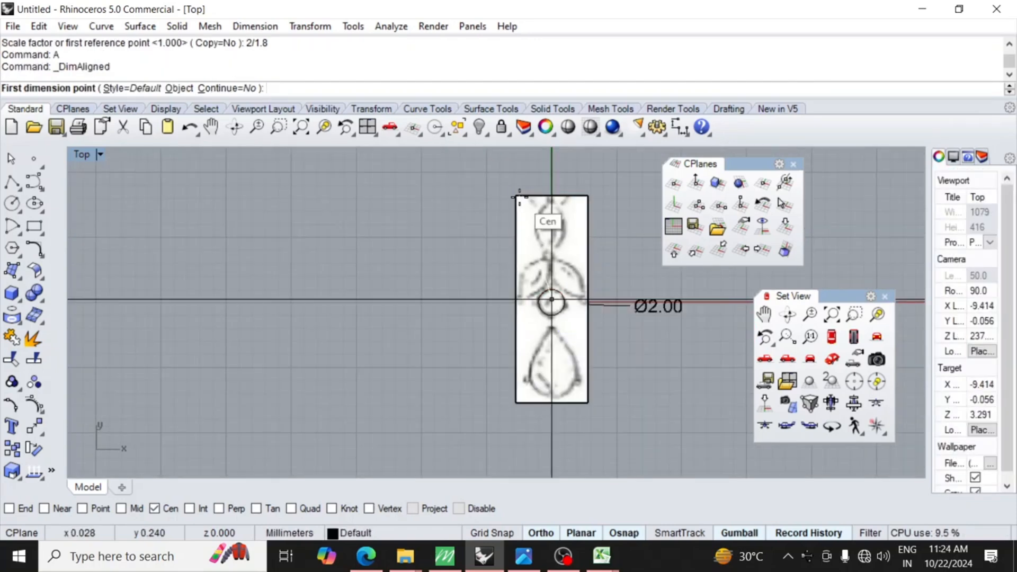
{"action": "type", "text": "ooe"}
{"action": "key", "text": "Return"}
{"action": "left_click", "coordinate": [518, 197]}
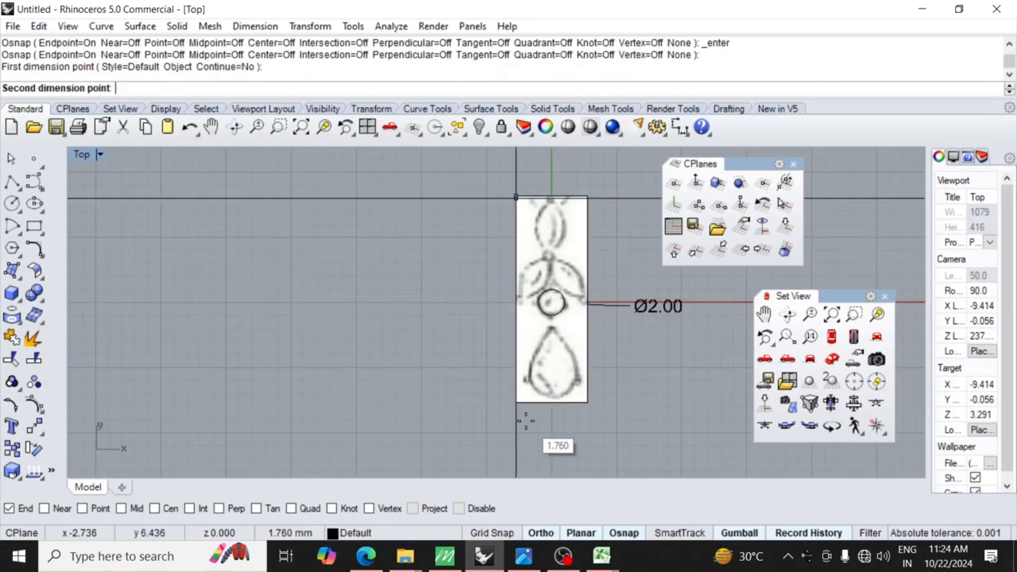
{"action": "left_click", "coordinate": [518, 403]}
{"action": "left_click", "coordinate": [472, 376]}
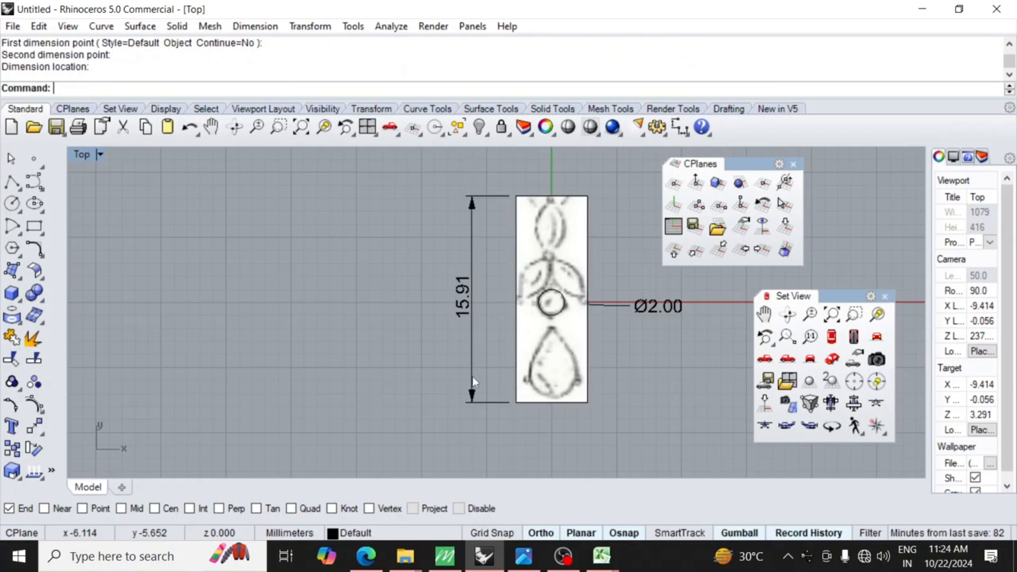
{"action": "left_click", "coordinate": [489, 325]}
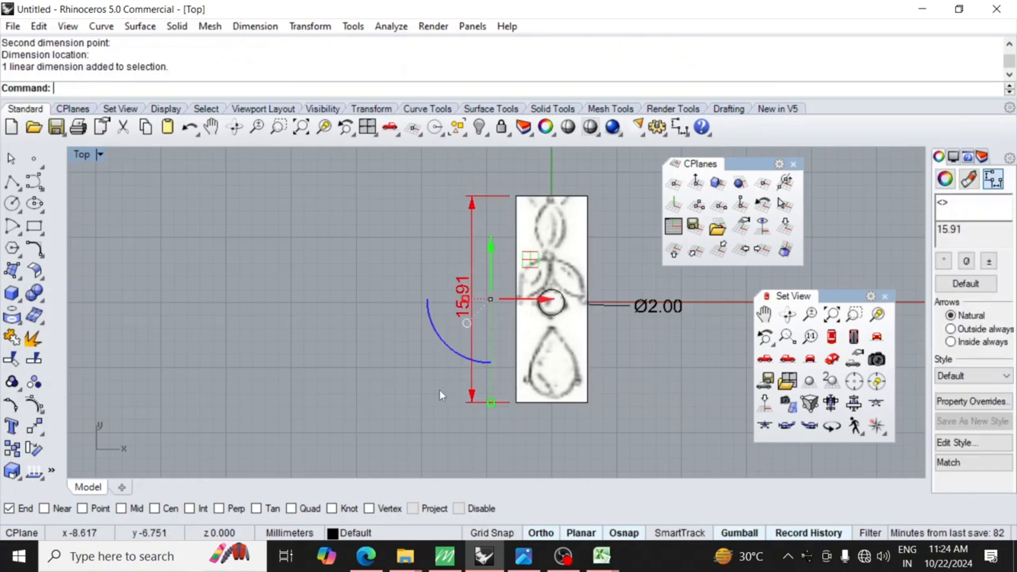
{"action": "key", "text": "Delete"}
{"action": "scroll", "coordinate": [522, 372], "scroll_direction": "down", "scroll_amount": 3}
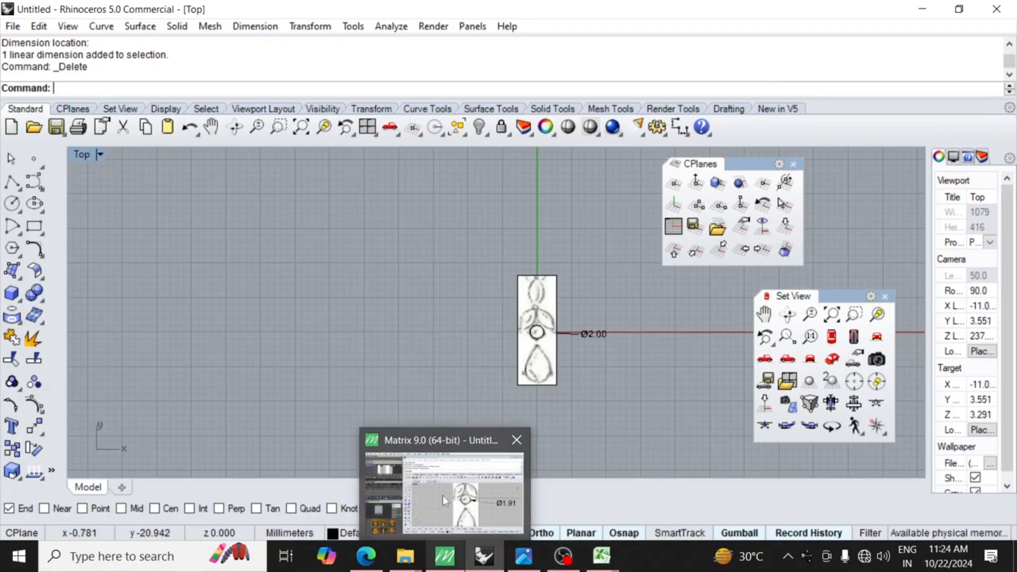
Switch to the Matrix 9.0 window and delete the diameter dimension beside the circle.
{"action": "left_click", "coordinate": [442, 494]}
{"action": "scroll", "coordinate": [566, 336], "scroll_direction": "up", "scroll_amount": 10}
{"action": "left_click", "coordinate": [574, 348]}
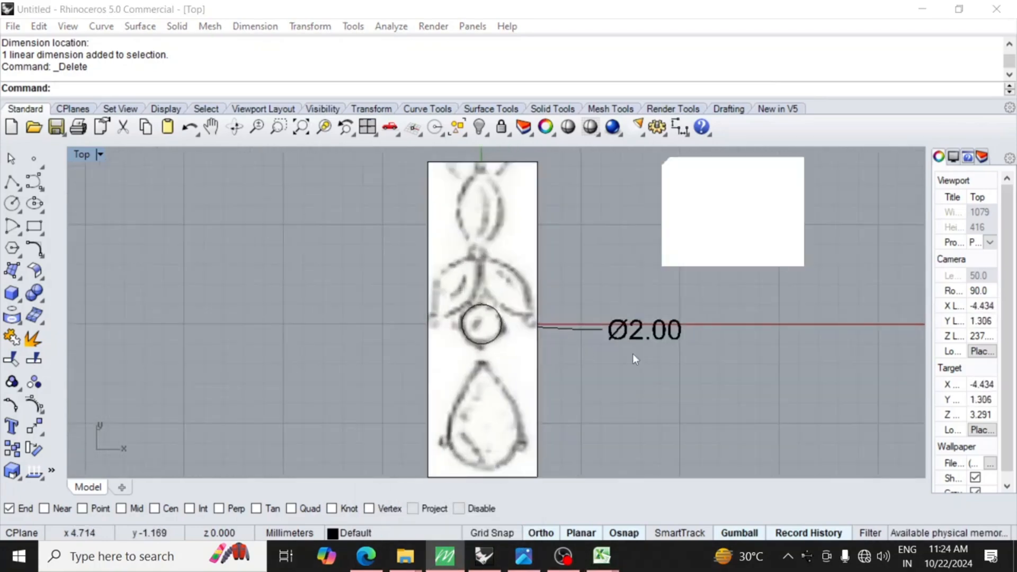
{"action": "scroll", "coordinate": [723, 366], "scroll_direction": "down", "scroll_amount": 6}
{"action": "mouse_move", "coordinate": [444, 557]}
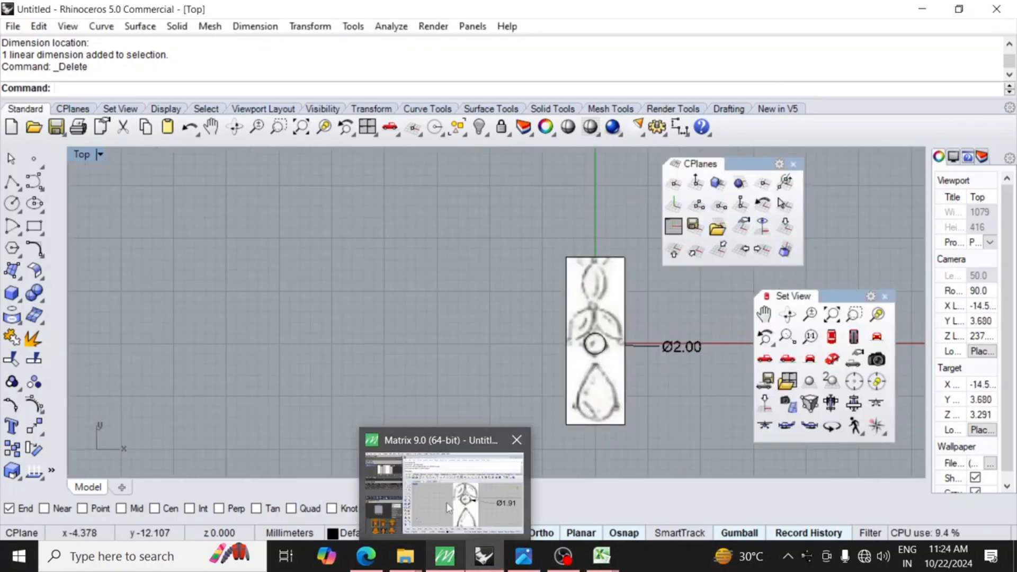
{"action": "left_click", "coordinate": [443, 474]}
{"action": "scroll", "coordinate": [614, 347], "scroll_direction": "down", "scroll_amount": 1}
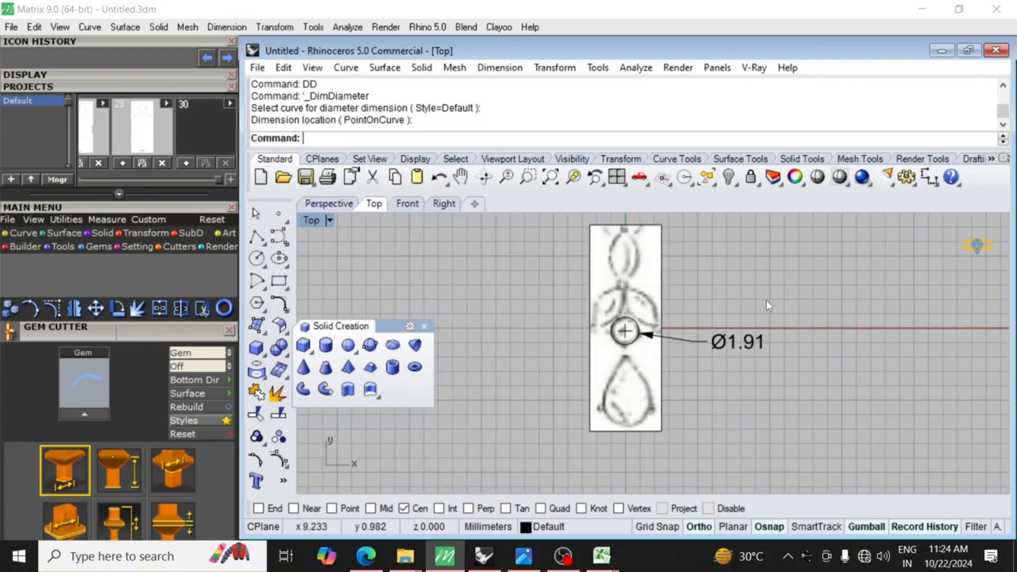
{"action": "left_click", "coordinate": [726, 344]}
{"action": "key", "text": "Delete"}
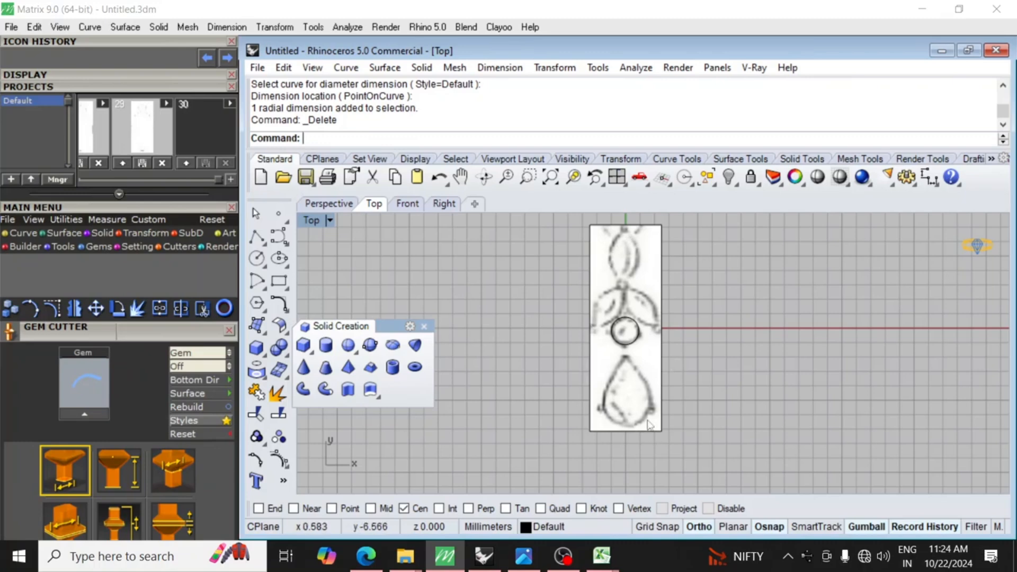
Close the floating Solid Creation toolbar to clear the Top viewport.
{"action": "right_click_drag", "start_coordinate": [667, 408], "coordinate": [705, 401]}
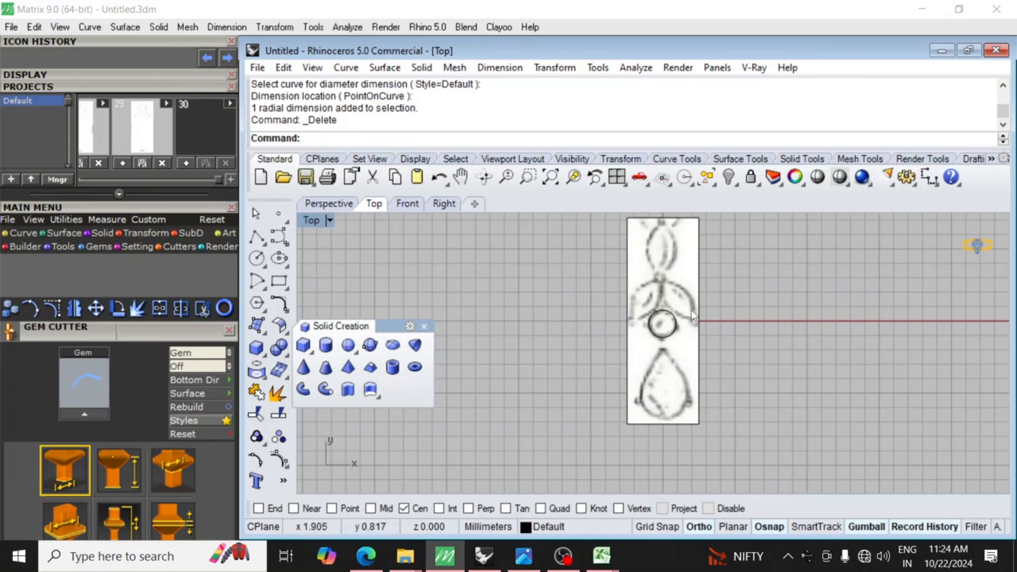
{"action": "right_click_drag", "start_coordinate": [805, 325], "coordinate": [803, 341]}
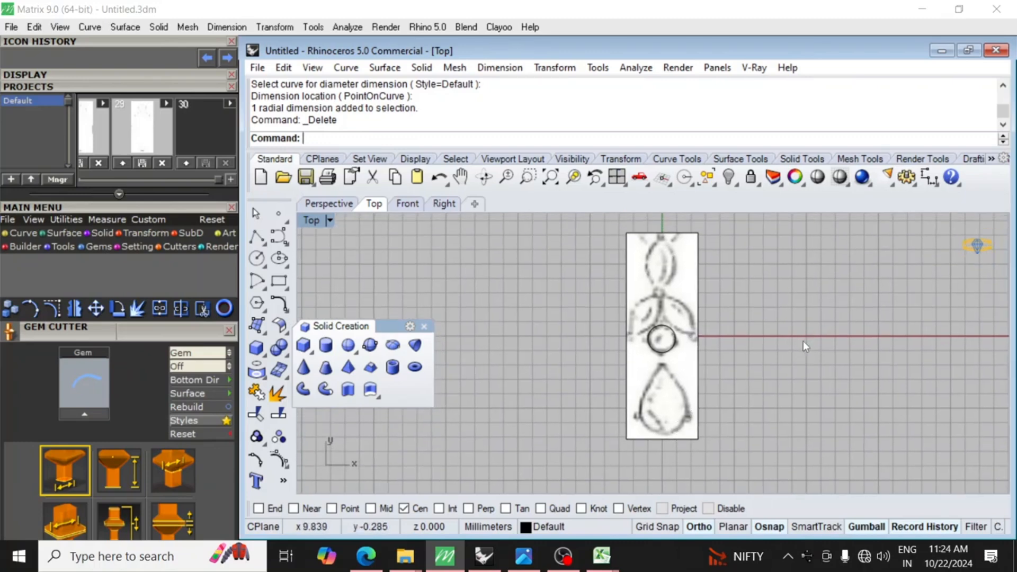
{"action": "left_click", "coordinate": [425, 327]}
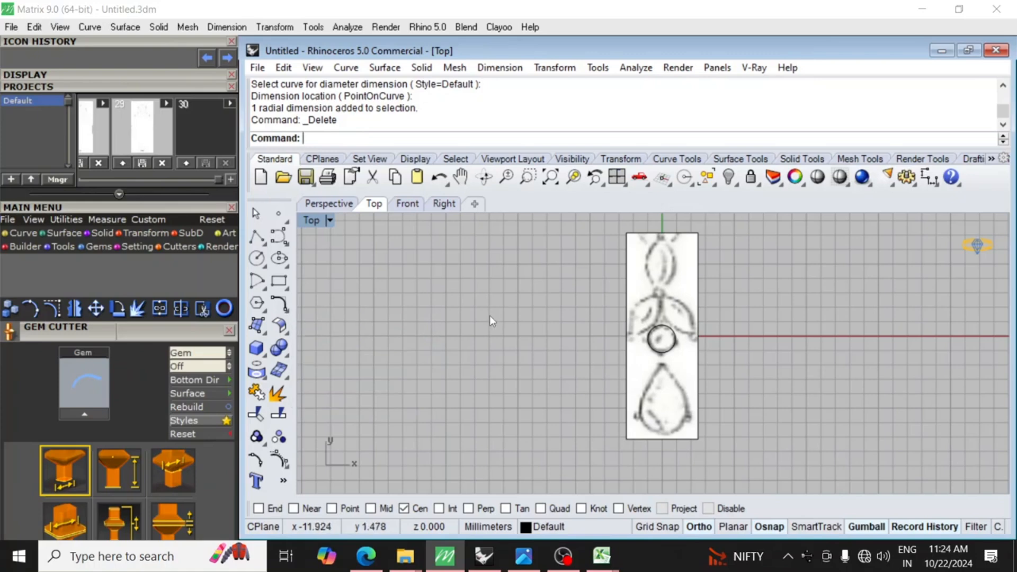
{"action": "right_click_drag", "start_coordinate": [591, 341], "coordinate": [573, 344]}
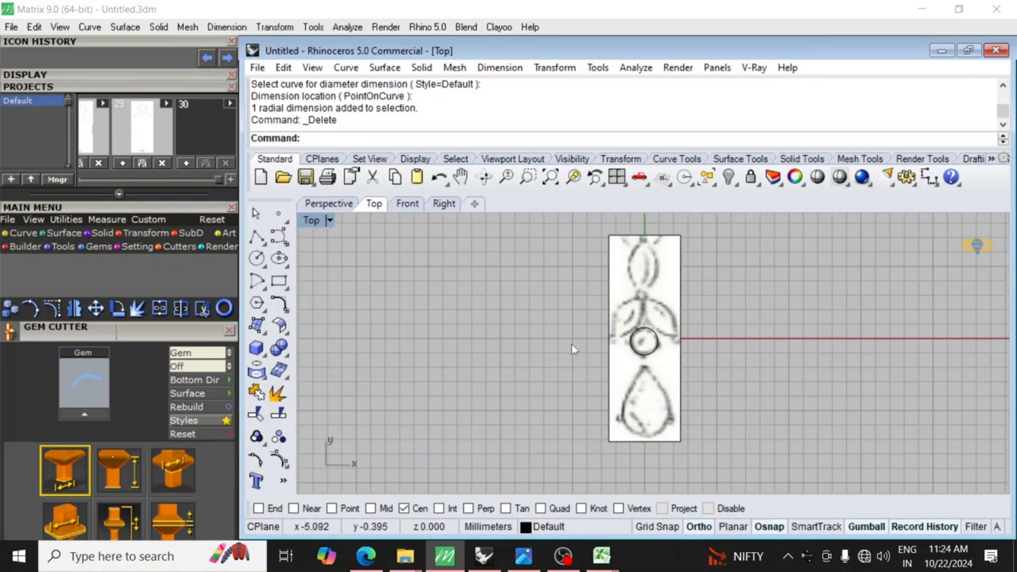
Start the Import command and browse to the folder F:\classes\cad point.
{"action": "type", "text": "Import"}
{"action": "key", "text": "Return"}
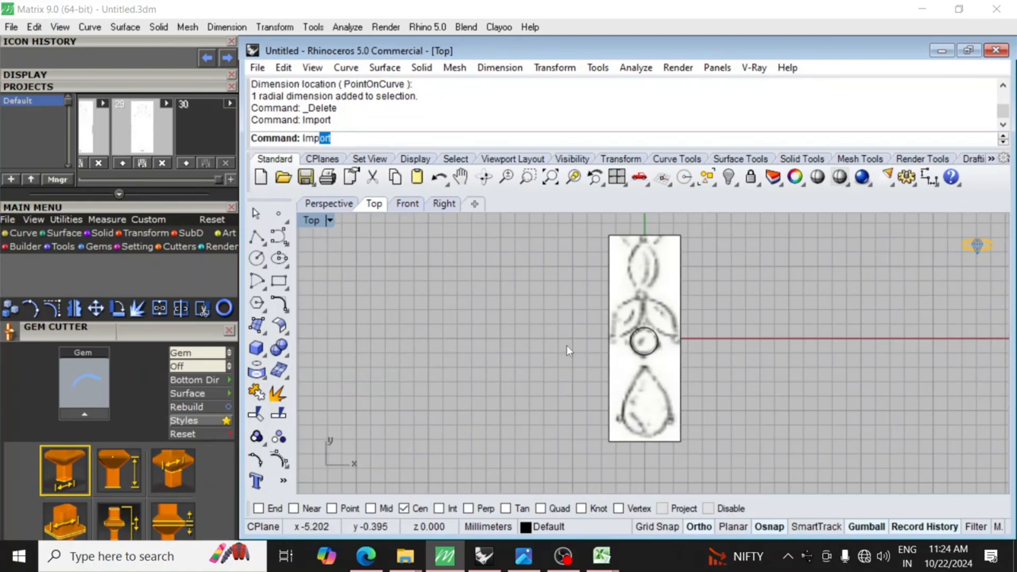
{"action": "key", "text": "Return"}
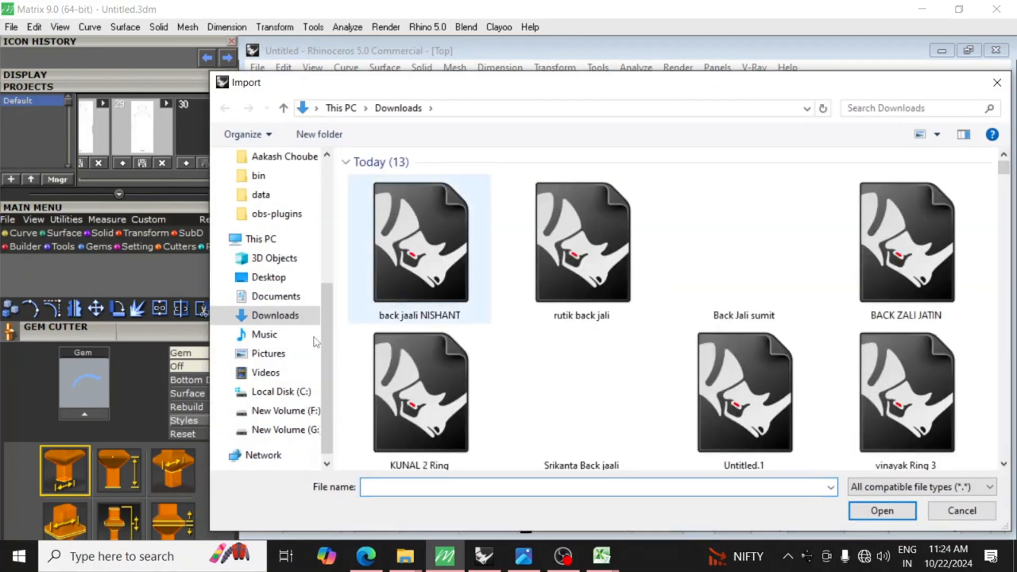
{"action": "left_click", "coordinate": [286, 412]}
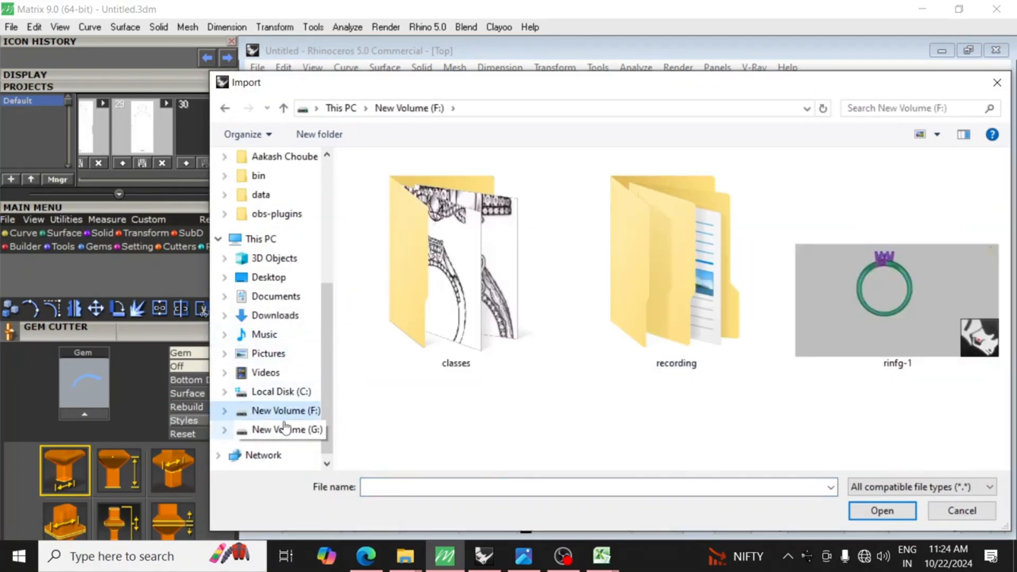
{"action": "double_click", "coordinate": [433, 288]}
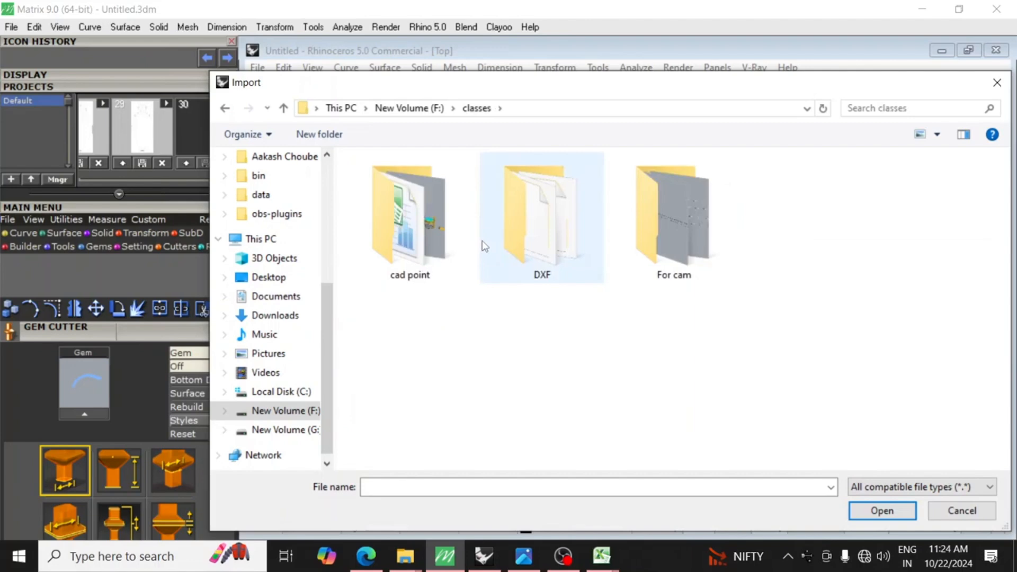
{"action": "double_click", "coordinate": [431, 241]}
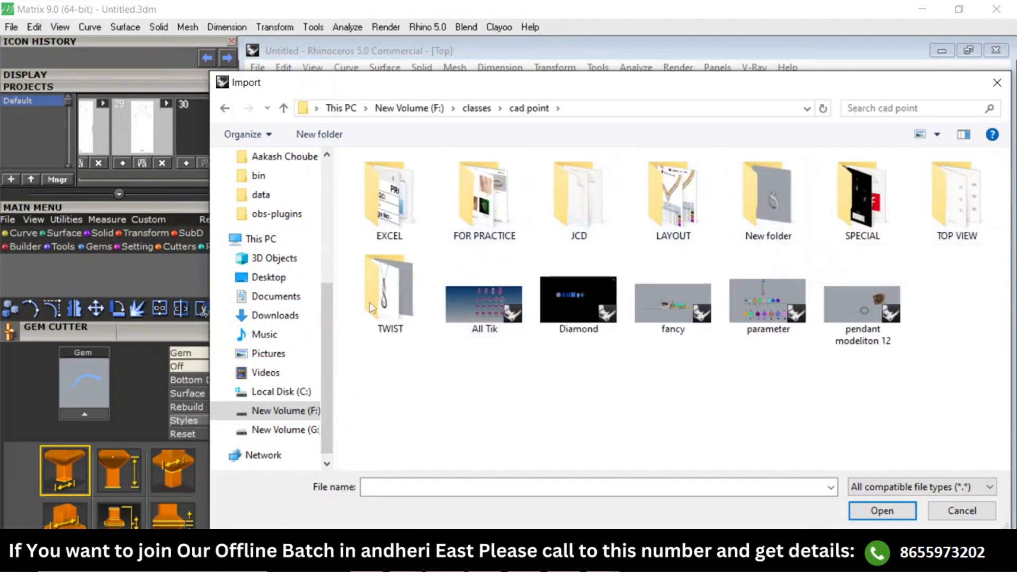
Look through the folder on drive G and return to F:\classes\cad point.
{"action": "left_click", "coordinate": [299, 433]}
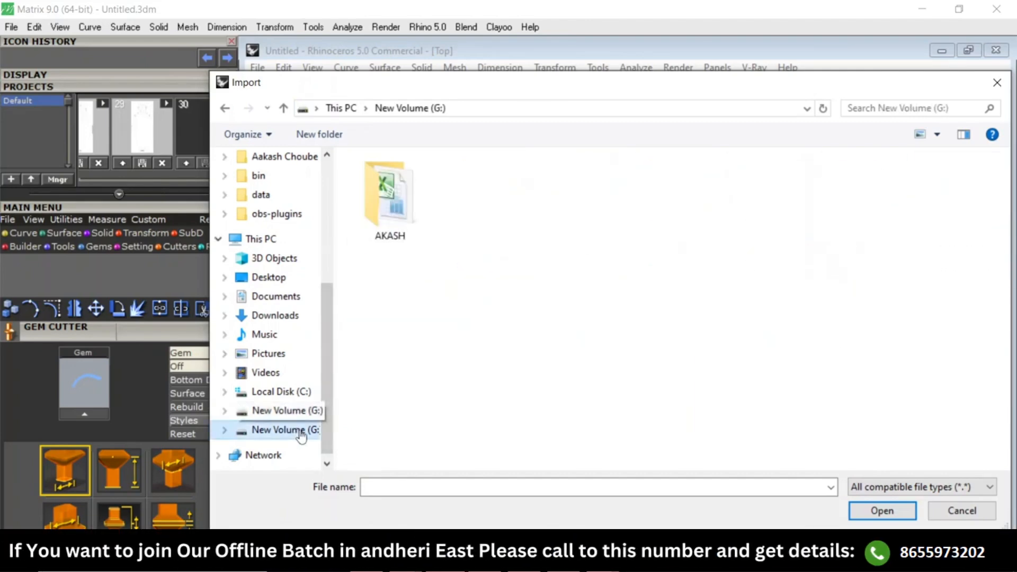
{"action": "double_click", "coordinate": [402, 196]}
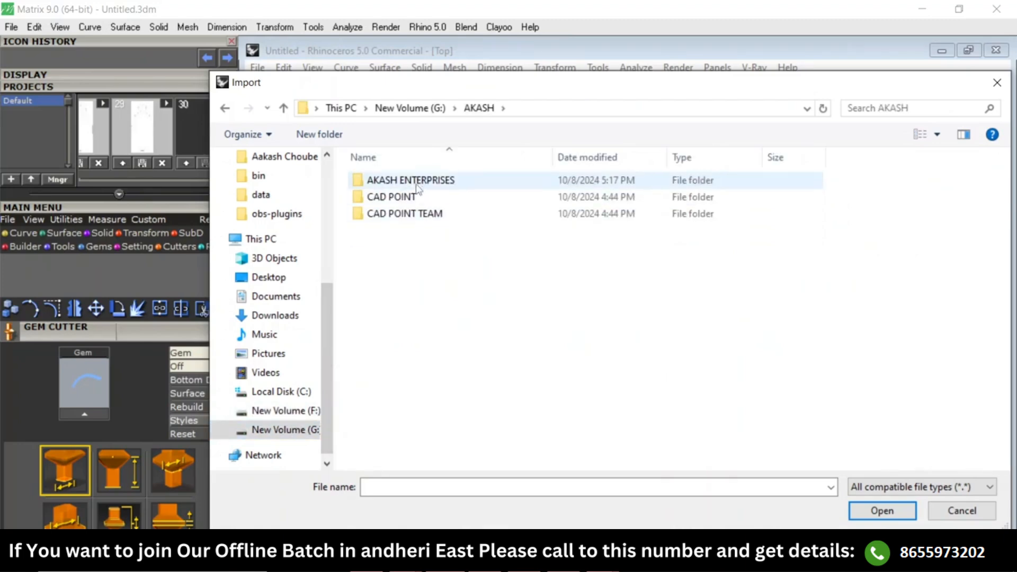
{"action": "left_click", "coordinate": [297, 412]}
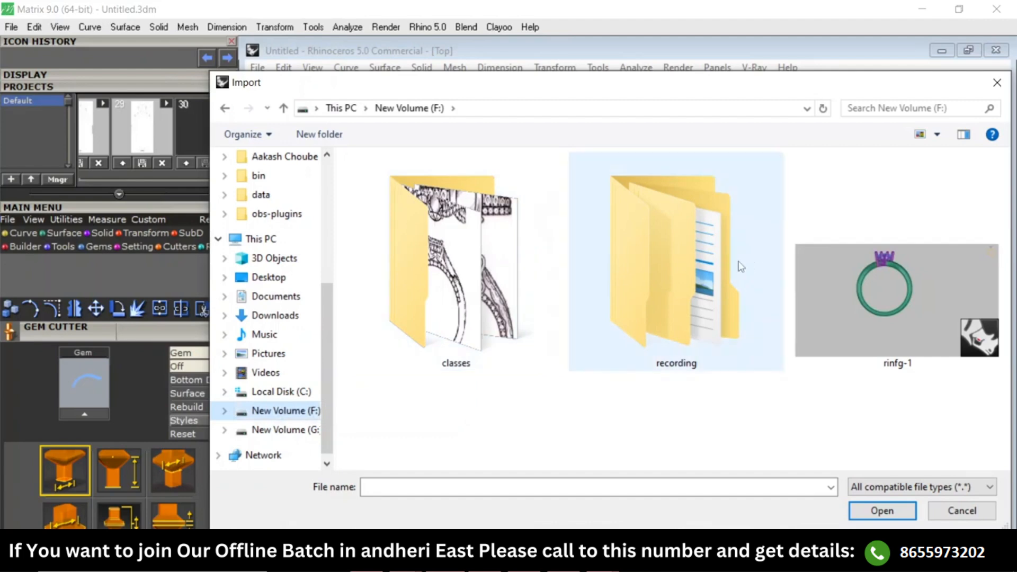
{"action": "left_click", "coordinate": [500, 293]}
{"action": "double_click", "coordinate": [500, 294]}
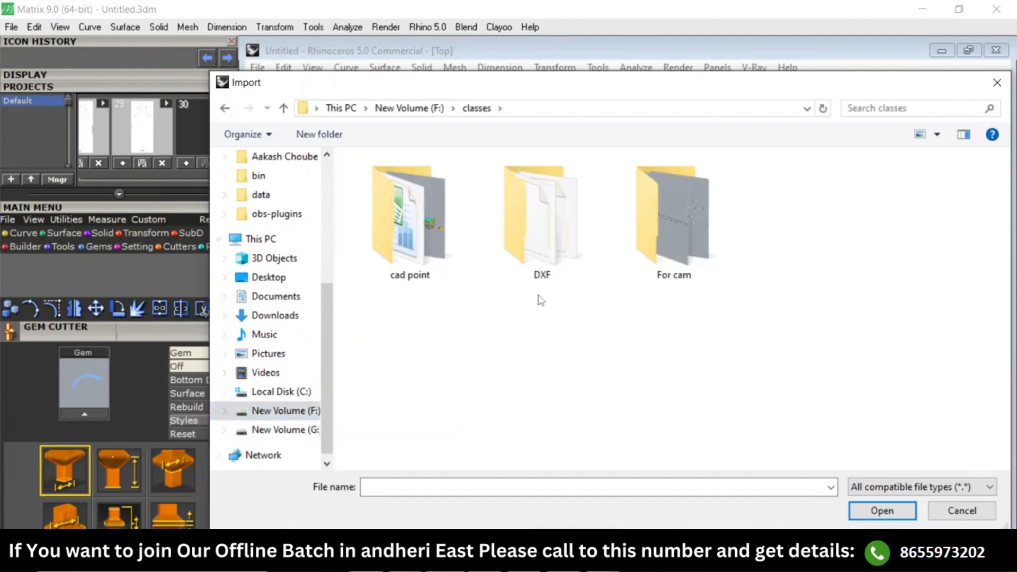
{"action": "double_click", "coordinate": [435, 236]}
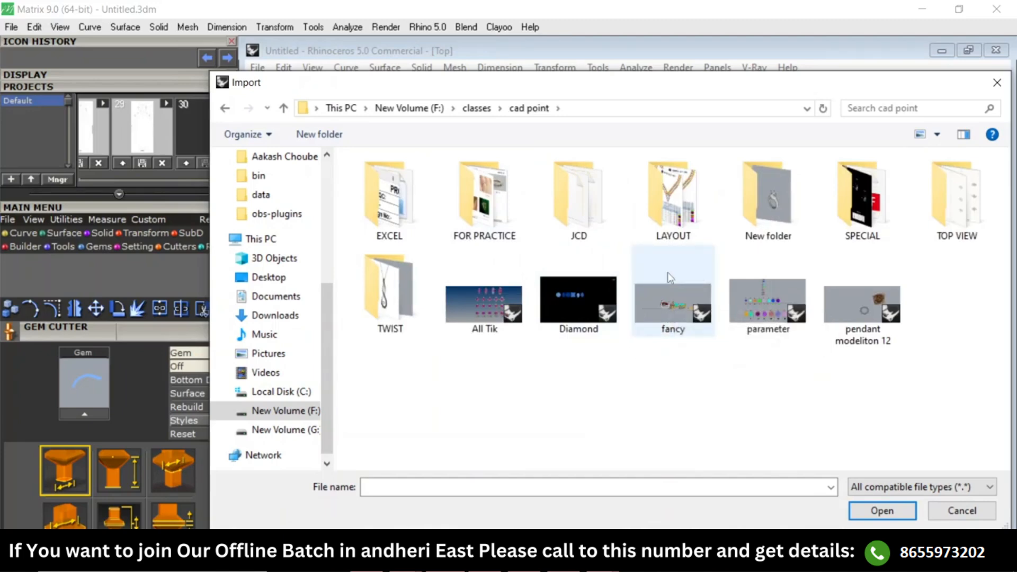
Import fancy.3dm and move the imported models horizontally to the left of the reference picture.
{"action": "double_click", "coordinate": [677, 292]}
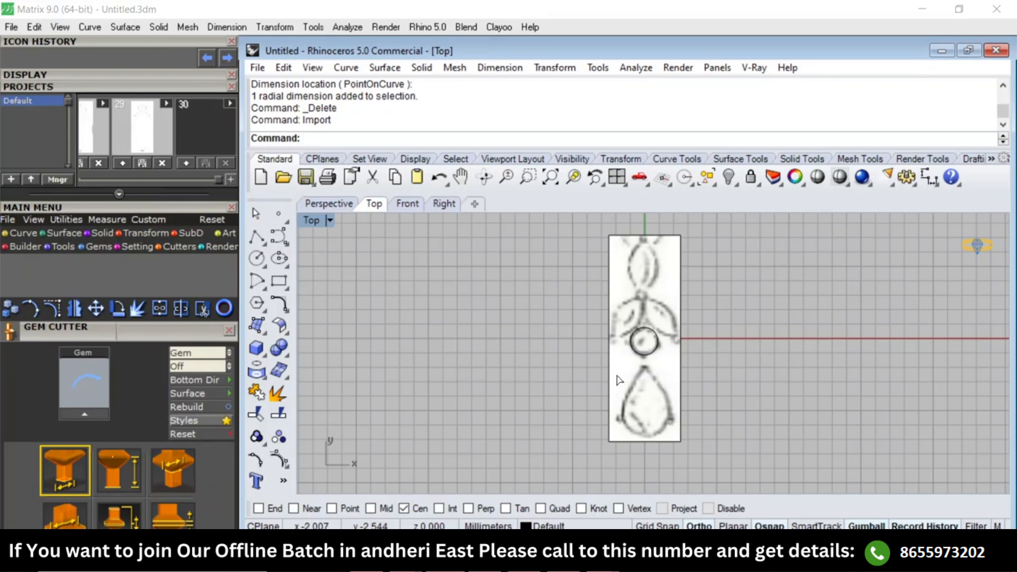
{"action": "scroll", "coordinate": [664, 353], "scroll_direction": "down", "scroll_amount": 3}
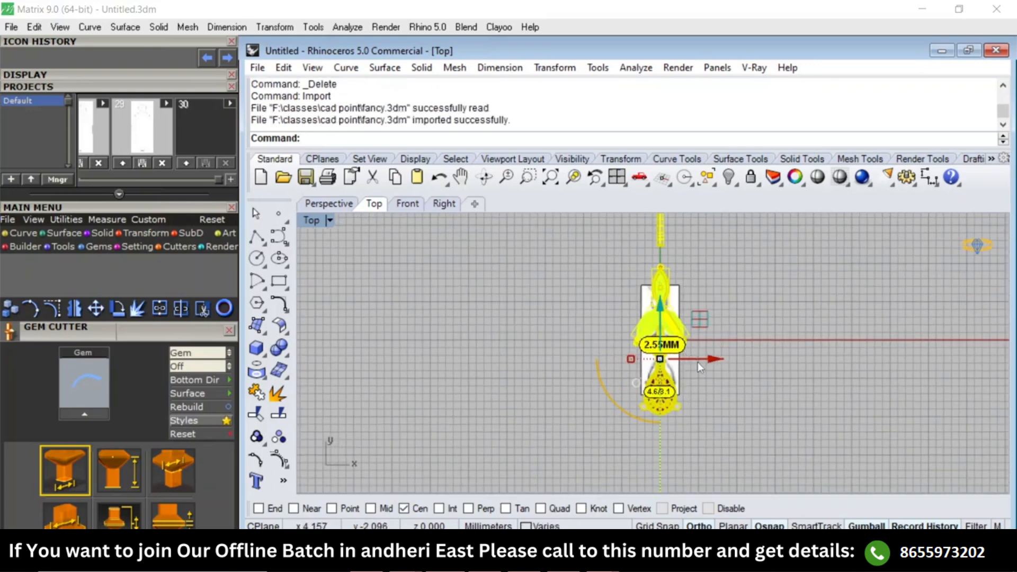
{"action": "left_click_drag", "start_coordinate": [714, 360], "coordinate": [579, 371]}
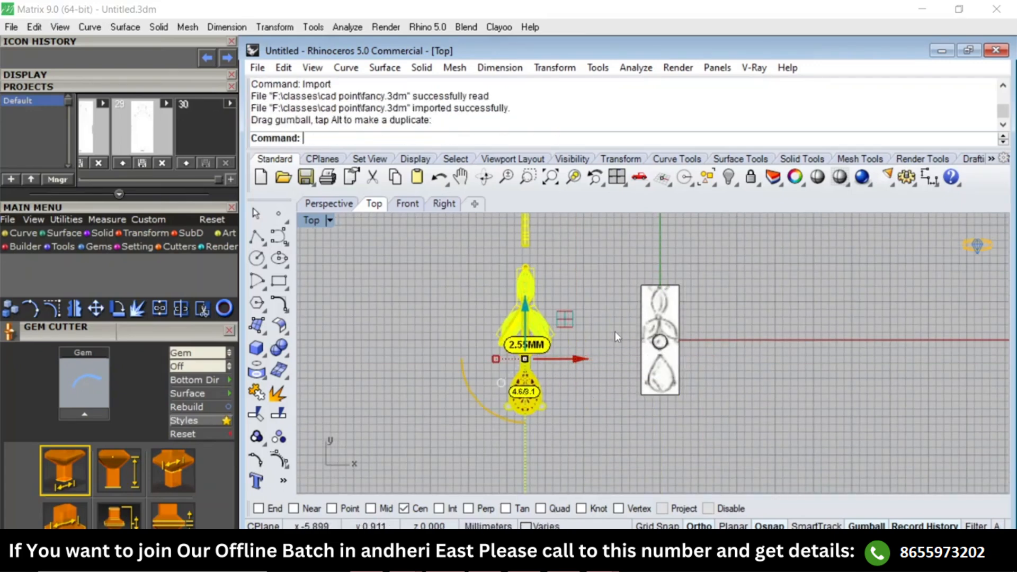
Examine the imported stone settings and the reference picture from several angles in the Perspective view.
{"action": "left_click", "coordinate": [616, 334]}
{"action": "scroll", "coordinate": [512, 400], "scroll_direction": "up", "scroll_amount": 2}
{"action": "scroll", "coordinate": [525, 390], "scroll_direction": "up", "scroll_amount": 4}
{"action": "key", "text": "ctrl+F4"}
{"action": "right_click_drag", "start_coordinate": [603, 370], "coordinate": [488, 359]}
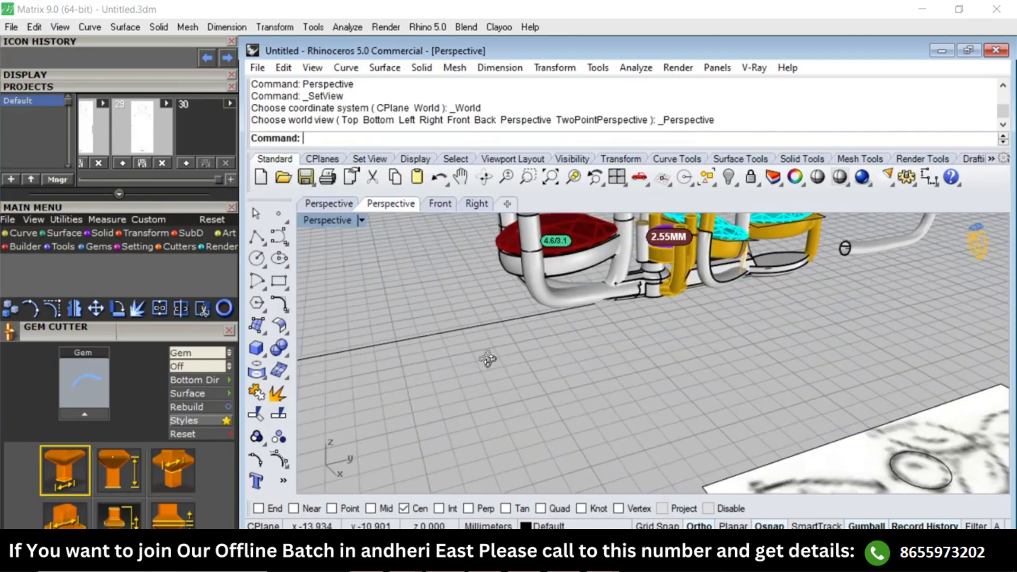
{"action": "scroll", "coordinate": [494, 356], "scroll_direction": "down", "scroll_amount": 5}
{"action": "scroll", "coordinate": [542, 344], "scroll_direction": "up", "scroll_amount": 5}
{"action": "scroll", "coordinate": [615, 347], "scroll_direction": "down", "scroll_amount": 3}
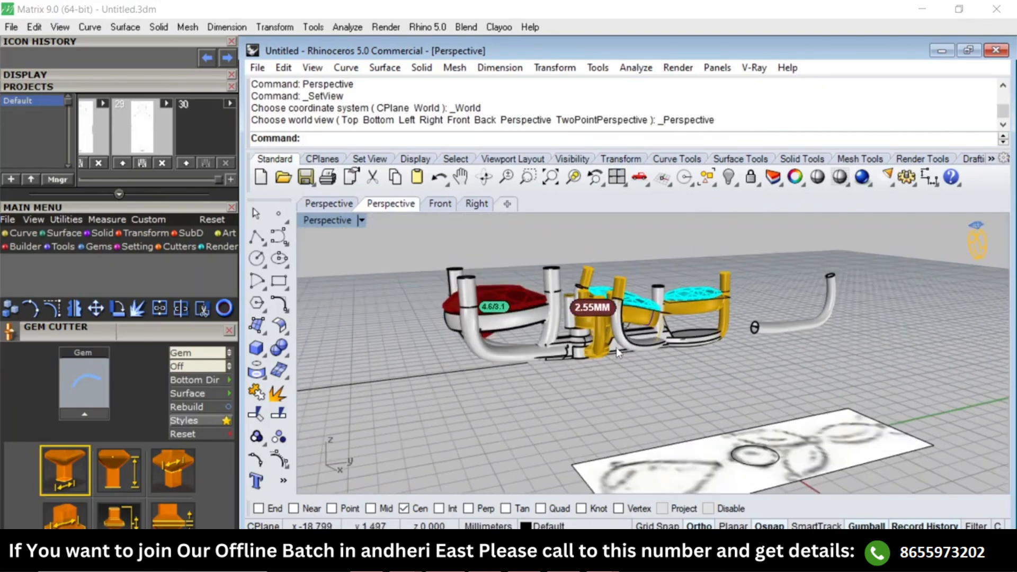
{"action": "scroll", "coordinate": [528, 299], "scroll_direction": "up", "scroll_amount": 3}
Check how the red pear-shaped setting and the reference picture are grouped by selecting and deselecting each.
{"action": "key", "text": "ctrl+a"}
{"action": "scroll", "coordinate": [550, 313], "scroll_direction": "down", "scroll_amount": 5}
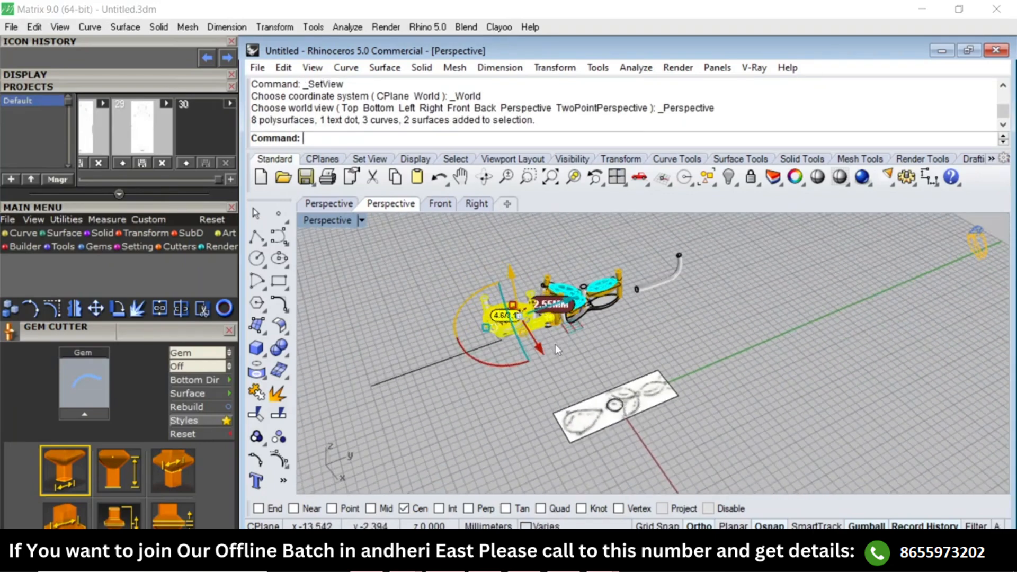
{"action": "scroll", "coordinate": [567, 319], "scroll_direction": "up", "scroll_amount": 4}
{"action": "key", "text": "Escape"}
{"action": "scroll", "coordinate": [461, 321], "scroll_direction": "up", "scroll_amount": 4}
{"action": "left_click", "coordinate": [460, 321]}
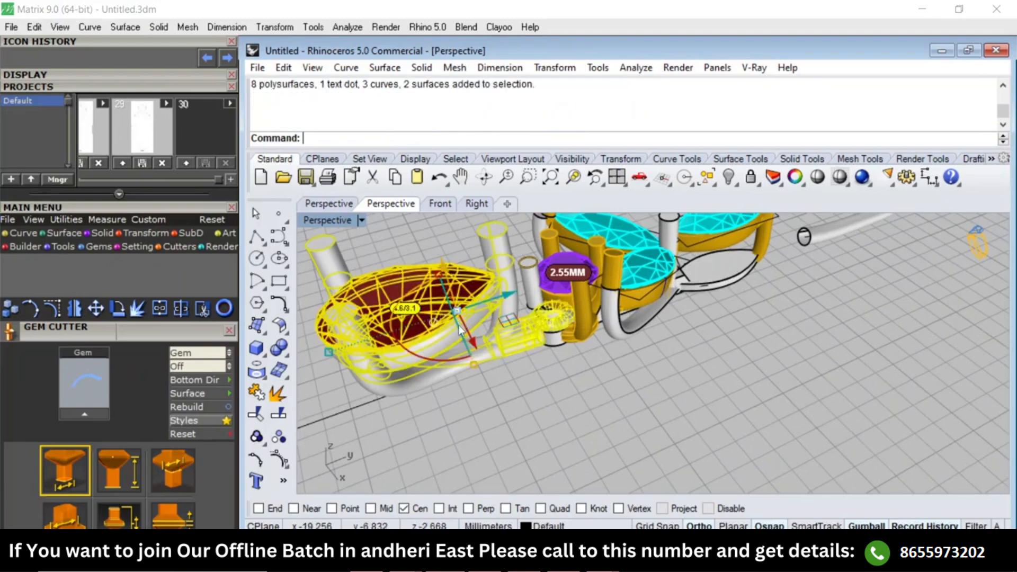
{"action": "key", "text": "Escape"}
{"action": "scroll", "coordinate": [461, 332], "scroll_direction": "down", "scroll_amount": 4}
{"action": "scroll", "coordinate": [498, 342], "scroll_direction": "up", "scroll_amount": 5}
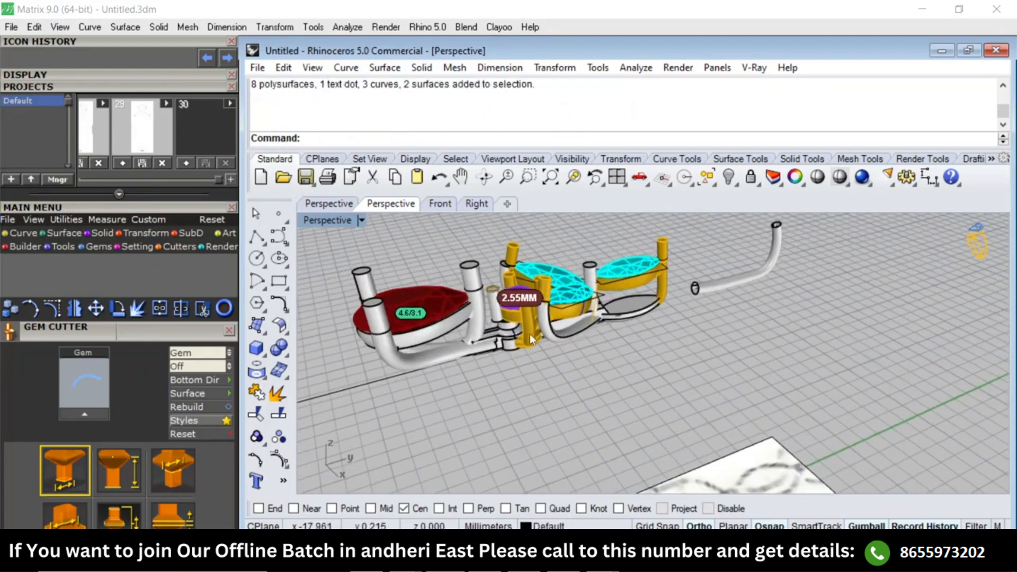
{"action": "scroll", "coordinate": [623, 384], "scroll_direction": "down", "scroll_amount": 6}
{"action": "left_click", "coordinate": [677, 481]}
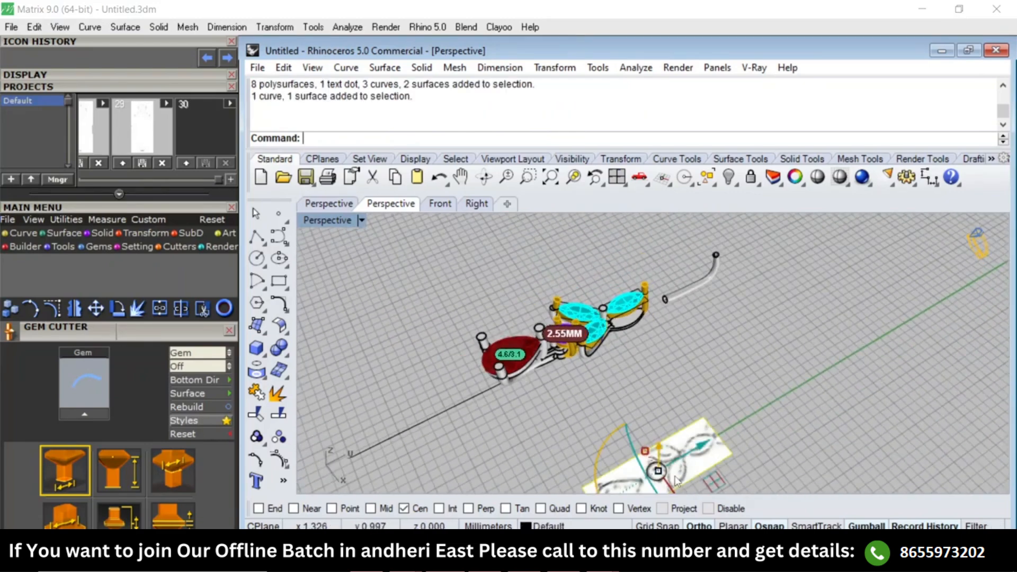
{"action": "key", "text": "Escape"}
{"action": "scroll", "coordinate": [631, 331], "scroll_direction": "up", "scroll_amount": 6}
In the Right view, select the horizontal marquise, round 2.55MM and pear 4.6/3.1 setting groups and copy them to the clipboard.
{"action": "type", "text": "Right"}
{"action": "key", "text": "Return"}
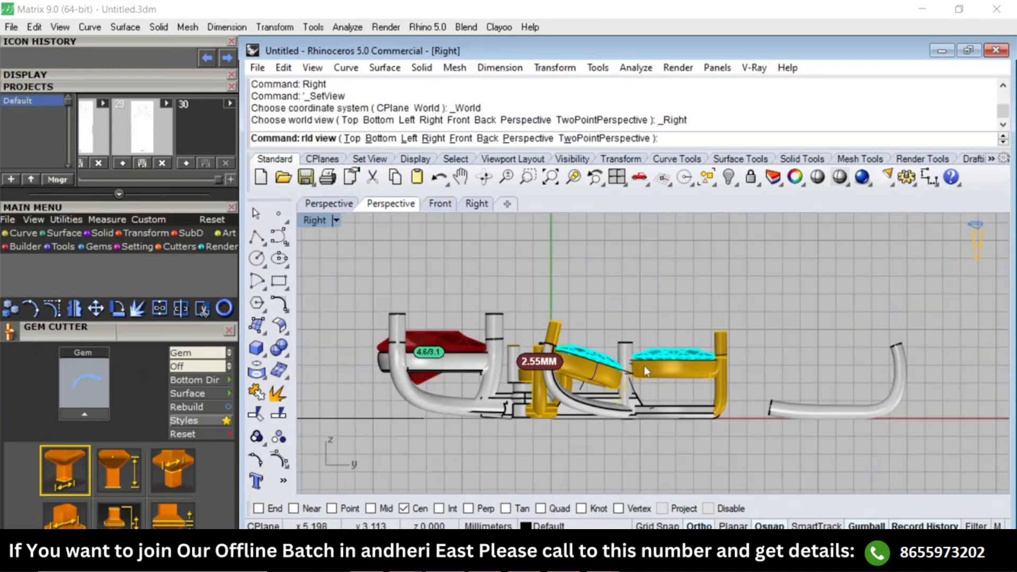
{"action": "right_click_drag", "start_coordinate": [644, 365], "coordinate": [630, 347]}
{"action": "left_click", "coordinate": [608, 298]}
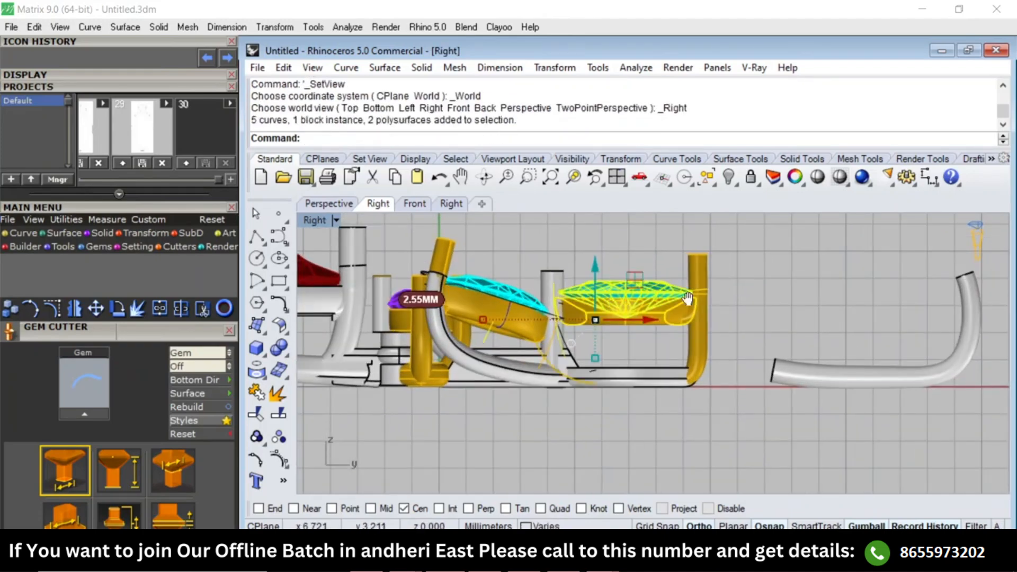
{"action": "scroll", "coordinate": [768, 281], "scroll_direction": "up", "scroll_amount": 2}
{"action": "scroll", "coordinate": [689, 304], "scroll_direction": "down", "scroll_amount": 6}
{"action": "scroll", "coordinate": [613, 320], "scroll_direction": "up", "scroll_amount": 6}
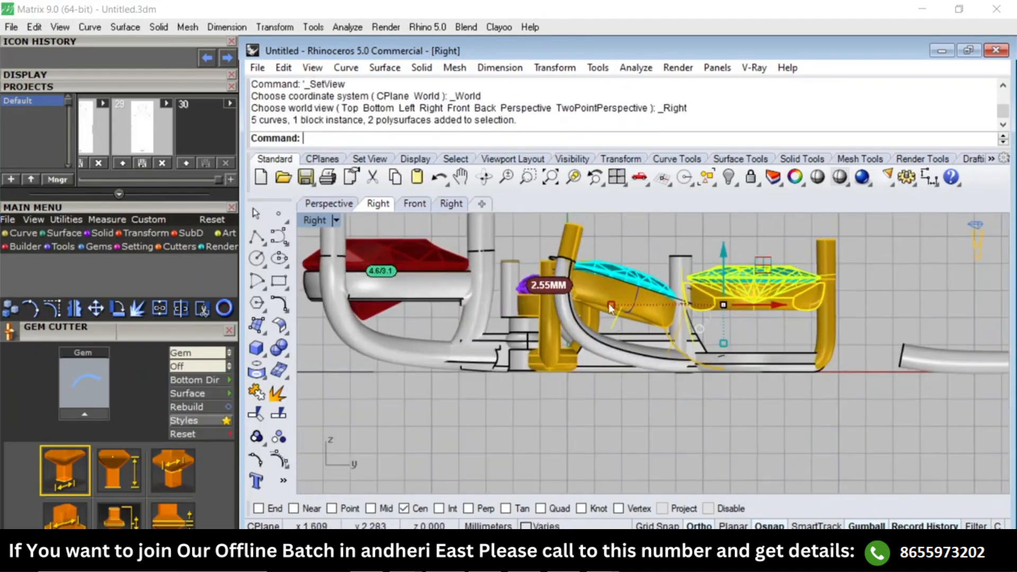
{"action": "left_click", "coordinate": [611, 305]}
{"action": "left_click", "coordinate": [609, 277]}
{"action": "left_click", "coordinate": [758, 287]}
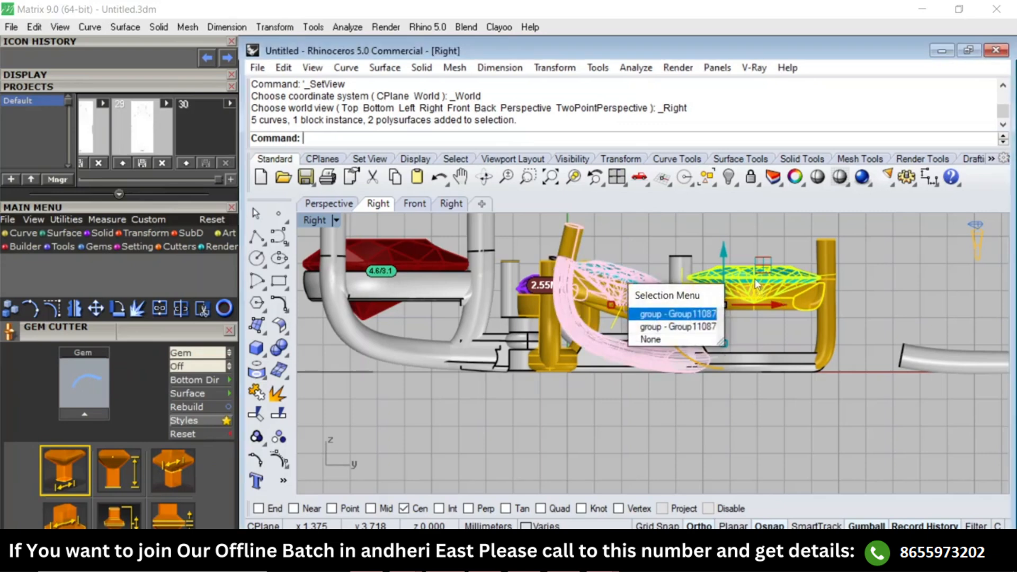
{"action": "left_click", "coordinate": [530, 299], "text": "shift"}
{"action": "left_click", "coordinate": [416, 270], "text": "shift"}
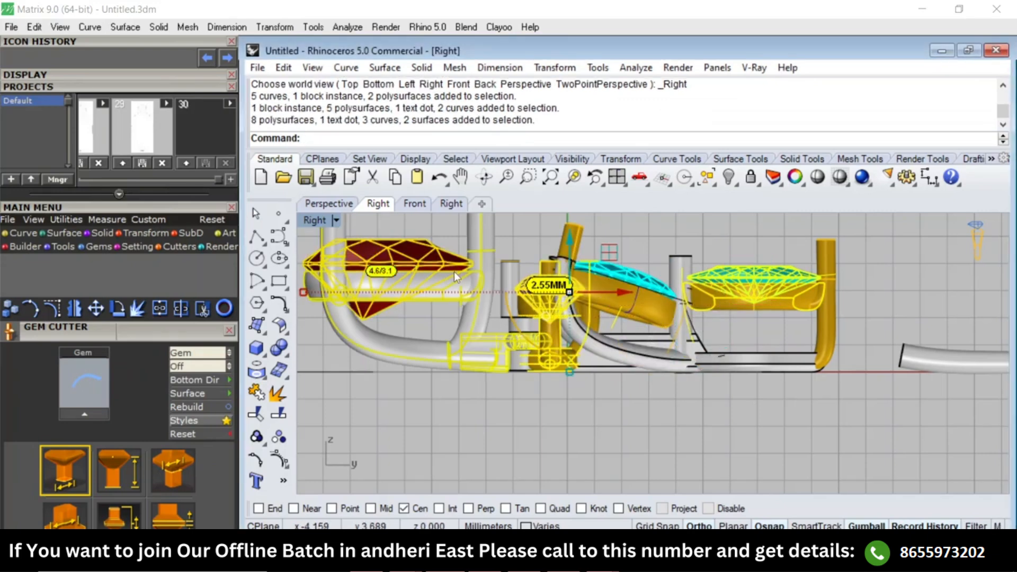
{"action": "key", "text": "ctrl+c"}
Undo back through the import of the models and paste only the copied stone settings.
{"action": "key", "text": "ctrl+z"}
{"action": "key", "text": "ctrl+z"}
{"action": "key", "text": "ctrl+z"}
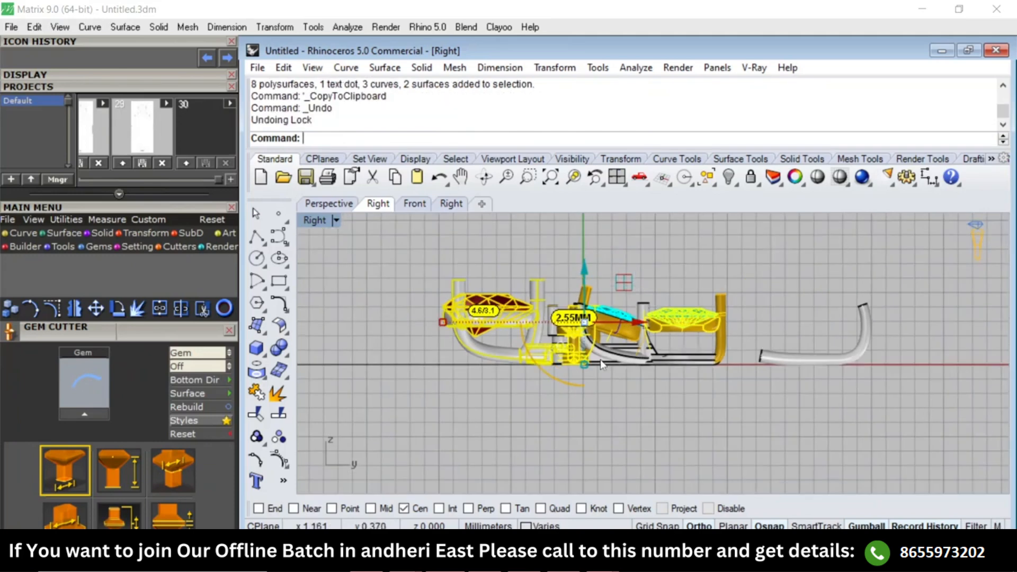
{"action": "key", "text": "ctrl+v"}
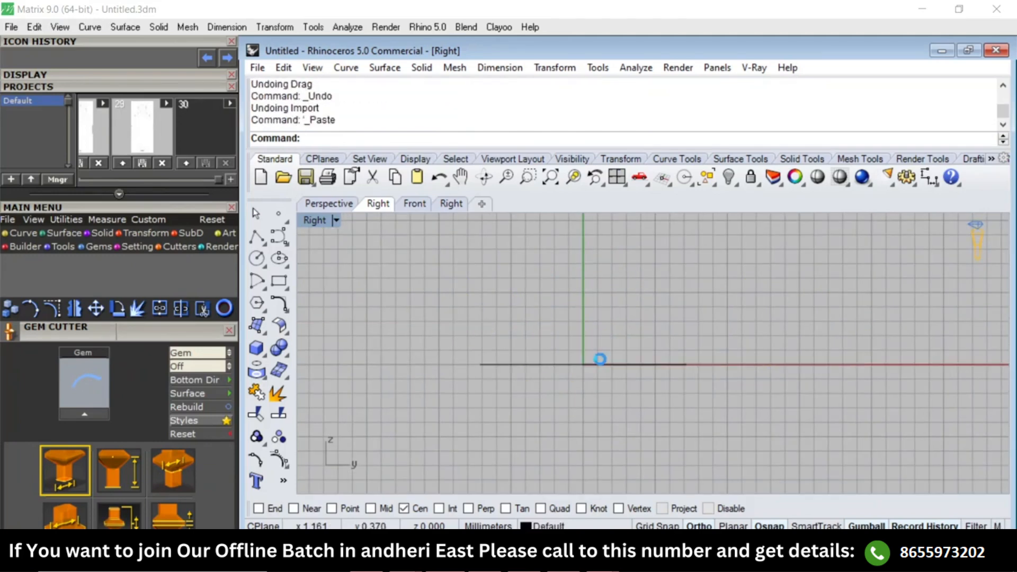
{"action": "key", "text": "Escape"}
{"action": "scroll", "coordinate": [517, 326], "scroll_direction": "up", "scroll_amount": 3}
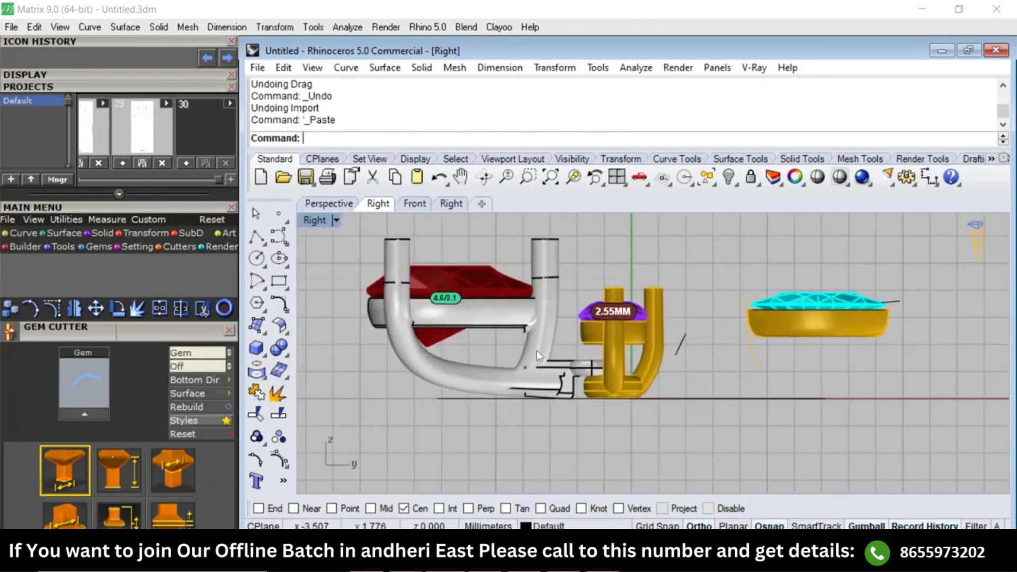
Remove the long curved lower prong parts of the pear setting from their group and delete them.
{"action": "scroll", "coordinate": [497, 357], "scroll_direction": "up", "scroll_amount": 2}
{"action": "type", "text": "rg"}
{"action": "key", "text": "Return"}
{"action": "left_click", "coordinate": [501, 378]}
{"action": "scroll", "coordinate": [523, 365], "scroll_direction": "up", "scroll_amount": 5}
{"action": "left_click", "coordinate": [586, 328]}
{"action": "scroll", "coordinate": [522, 344], "scroll_direction": "down", "scroll_amount": 1}
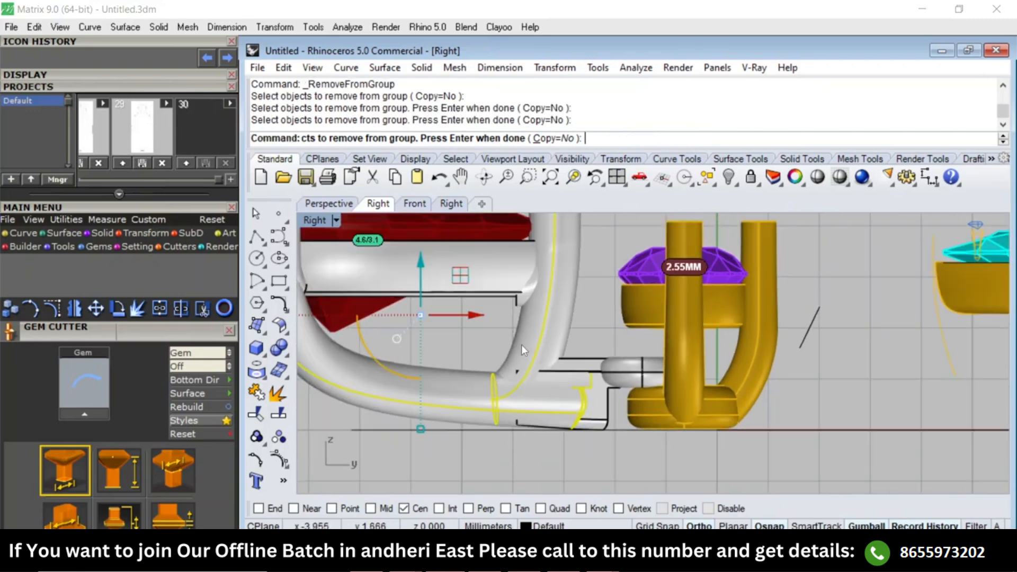
{"action": "key", "text": "Delete"}
Remove the tube and ring connector between the pear and round settings from the group and delete it.
{"action": "scroll", "coordinate": [600, 339], "scroll_direction": "down", "scroll_amount": 2}
{"action": "type", "text": "rg"}
{"action": "key", "text": "Return"}
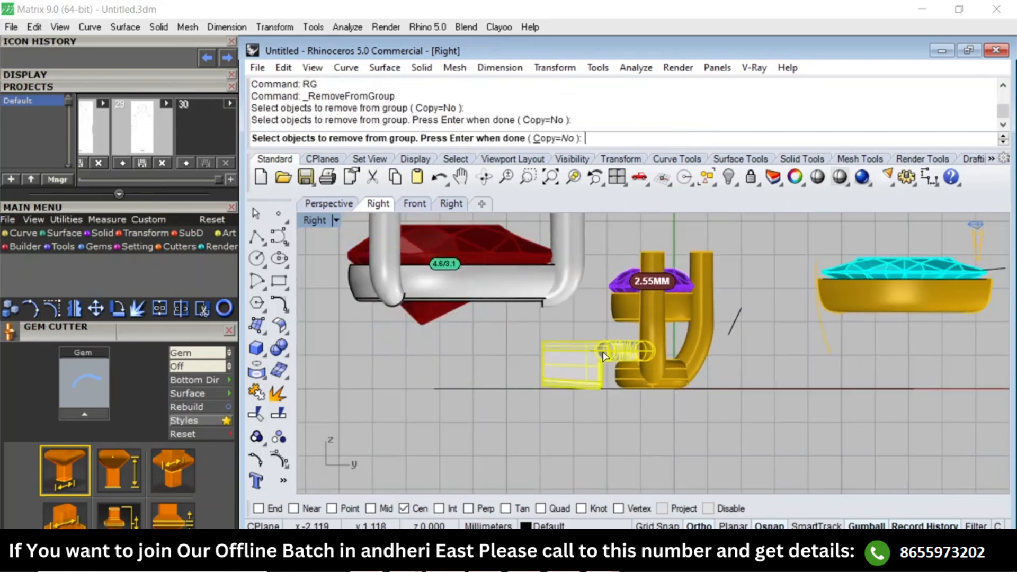
{"action": "left_click", "coordinate": [569, 365]}
{"action": "key", "text": "Delete"}
{"action": "scroll", "coordinate": [620, 356], "scroll_direction": "up", "scroll_amount": 4}
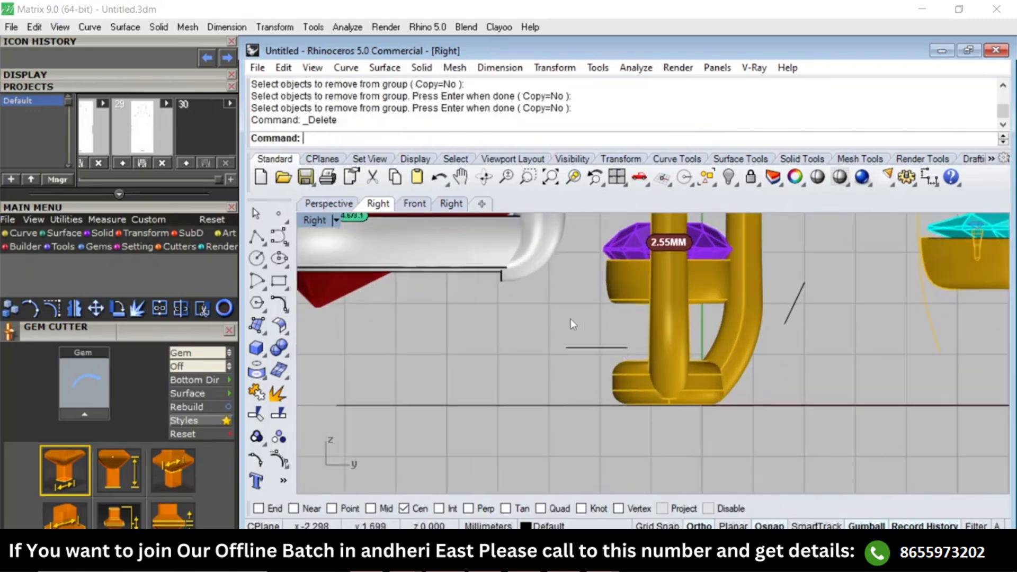
Remove the leftover horizontal line beside the base of the round setting from its group and delete it.
{"action": "type", "text": "rg"}
{"action": "key", "text": "Return"}
{"action": "left_click", "coordinate": [571, 348]}
{"action": "scroll", "coordinate": [556, 363], "scroll_direction": "down", "scroll_amount": 6}
{"action": "key", "text": "Return"}
{"action": "key", "text": "Delete"}
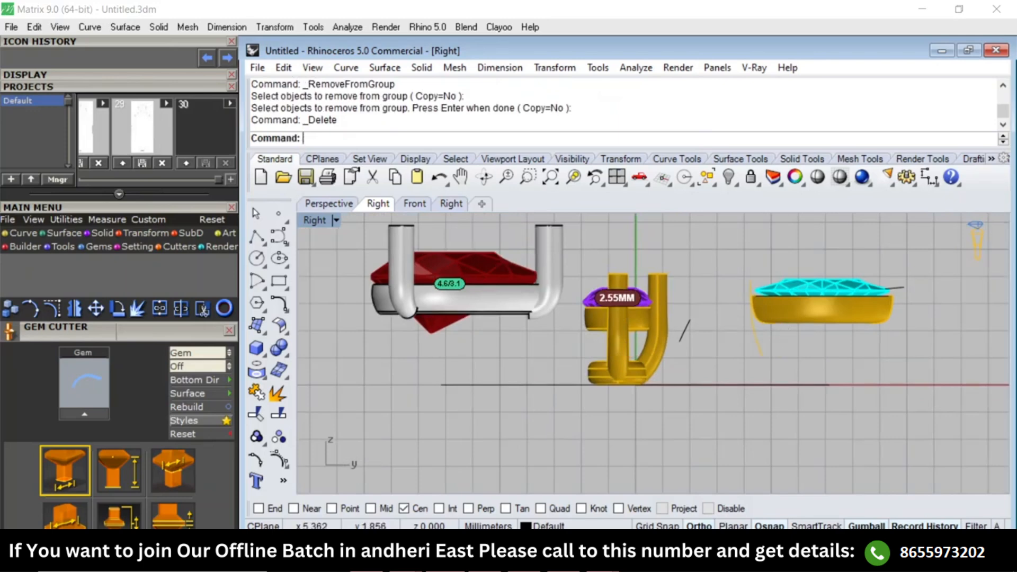
Remove the stray slanted line between the round and marquise settings from its group and delete it.
{"action": "type", "text": "RG"}
{"action": "key", "text": "Return"}
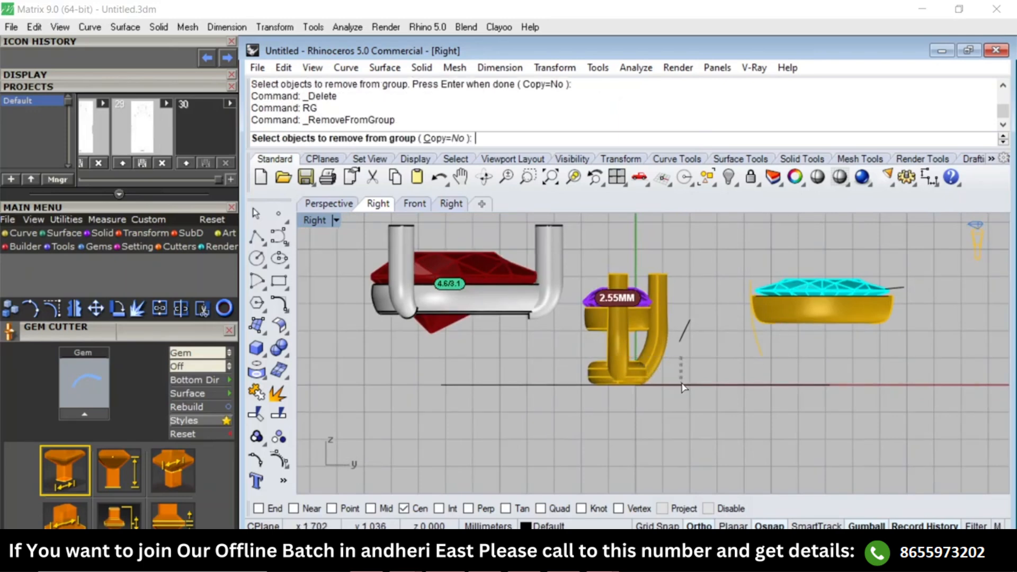
{"action": "scroll", "coordinate": [678, 351], "scroll_direction": "up", "scroll_amount": 3}
{"action": "key", "text": "Return"}
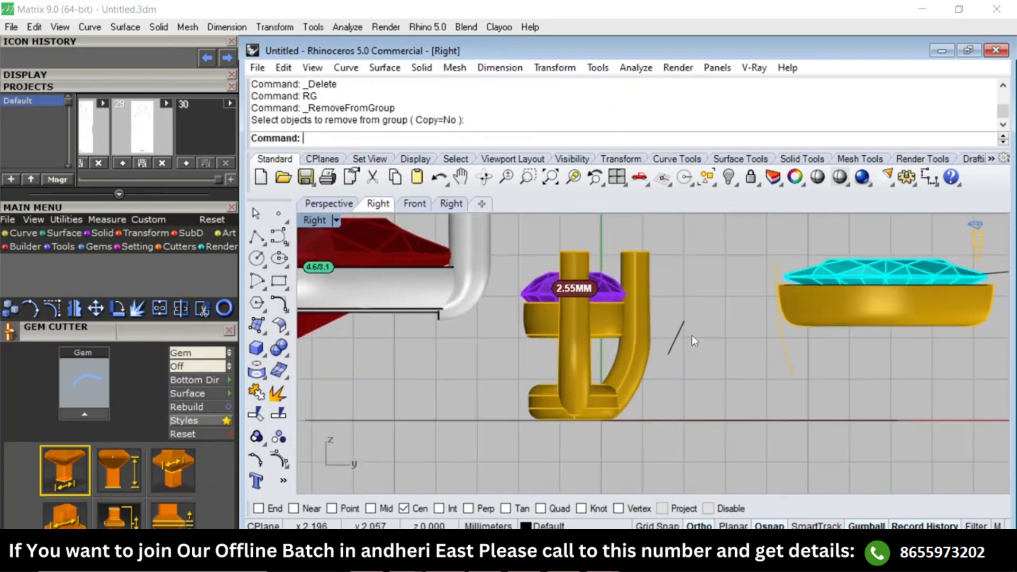
{"action": "type", "text": "RG"}
{"action": "key", "text": "Return"}
{"action": "left_click", "coordinate": [692, 329]}
{"action": "scroll", "coordinate": [694, 327], "scroll_direction": "down", "scroll_amount": 3}
{"action": "key", "text": "Return"}
{"action": "key", "text": "Delete"}
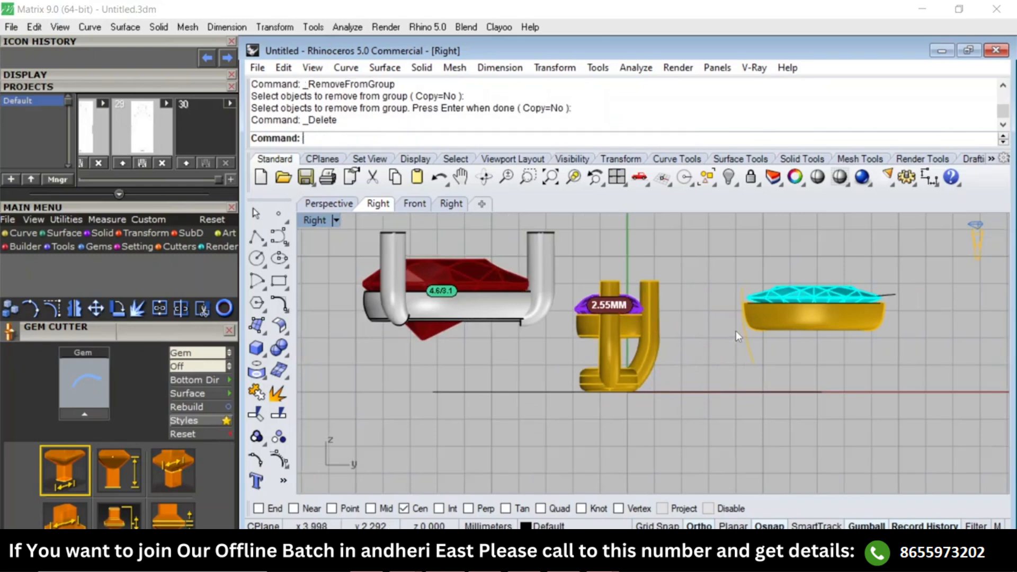
Remove the prong curve from the marquise group and move it upward and slightly outward from the stone's tip.
{"action": "right_click_drag", "start_coordinate": [803, 362], "coordinate": [742, 371]}
{"action": "left_click_drag", "start_coordinate": [742, 365], "coordinate": [693, 382]}
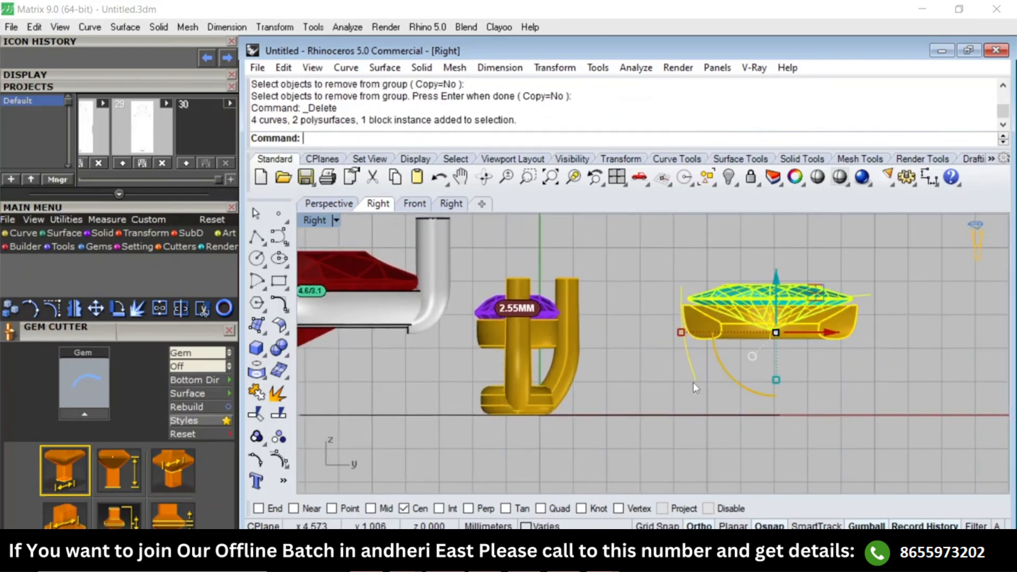
{"action": "left_click", "coordinate": [735, 356]}
{"action": "scroll", "coordinate": [734, 356], "scroll_direction": "down", "scroll_amount": 6}
{"action": "scroll", "coordinate": [710, 368], "scroll_direction": "up", "scroll_amount": 3}
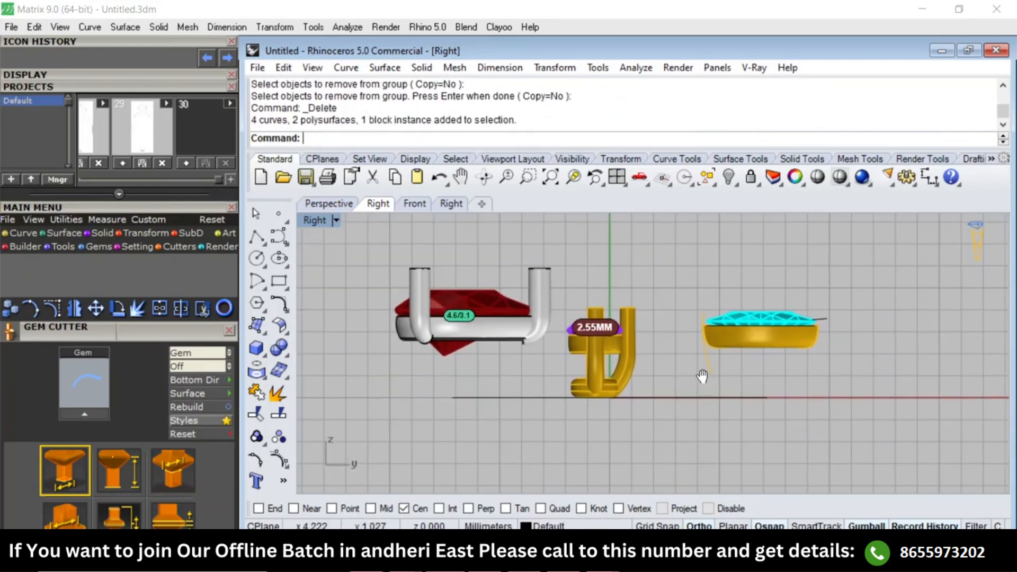
{"action": "type", "text": "rg"}
{"action": "key", "text": "Return"}
{"action": "scroll", "coordinate": [710, 372], "scroll_direction": "up", "scroll_amount": 2}
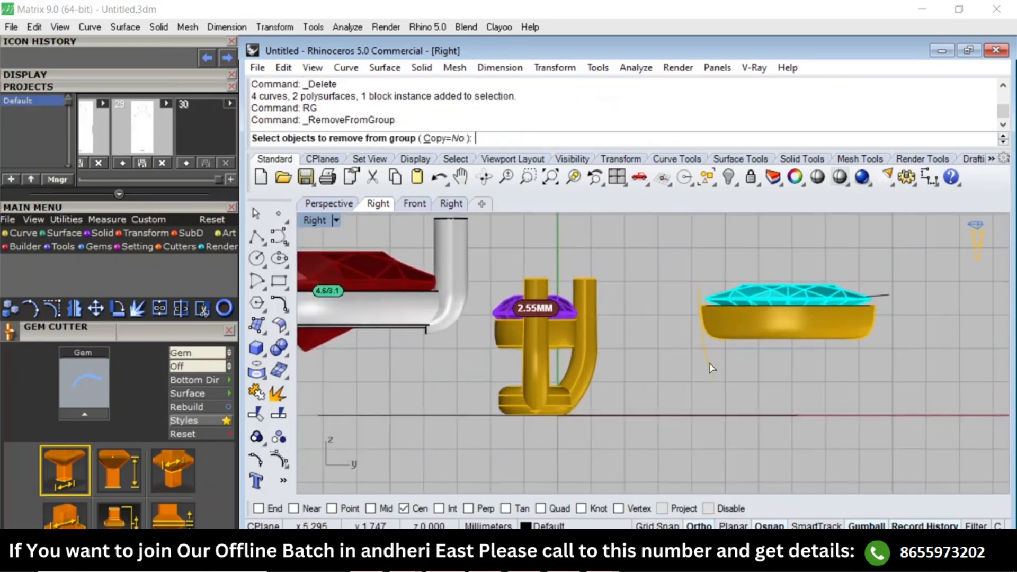
{"action": "left_click", "coordinate": [711, 301]}
{"action": "left_click_drag", "start_coordinate": [710, 288], "coordinate": [707, 257]}
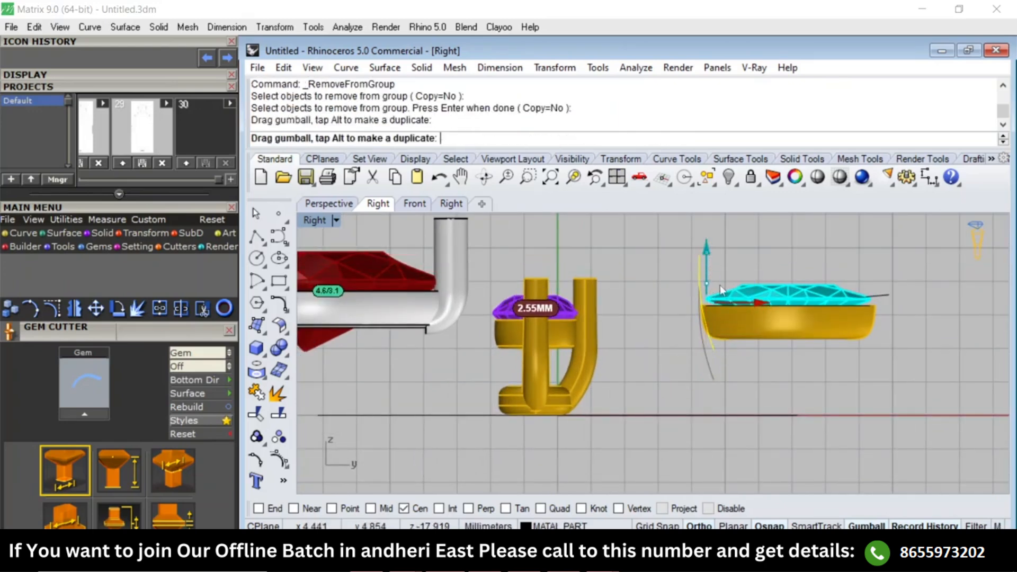
{"action": "left_click_drag", "start_coordinate": [761, 301], "coordinate": [757, 301]}
Create a pipe along the marquise prong curve with 0.7 mm start and end diameters.
{"action": "type", "text": "ipe"}
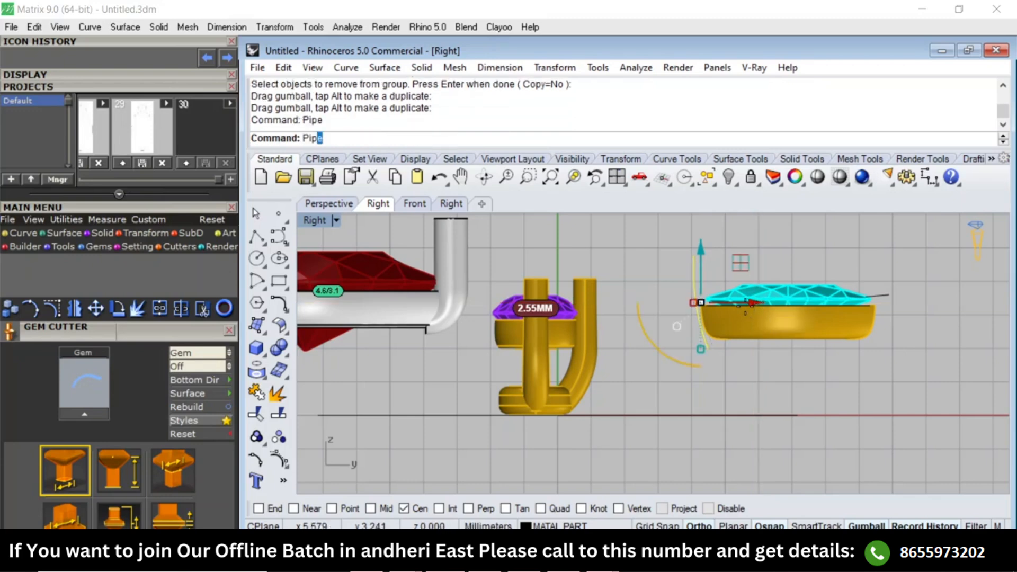
{"action": "key", "text": "Return"}
{"action": "type", "text": ".7"}
{"action": "key", "text": "Return"}
{"action": "key", "text": "Return"}
{"action": "key", "text": "Return"}
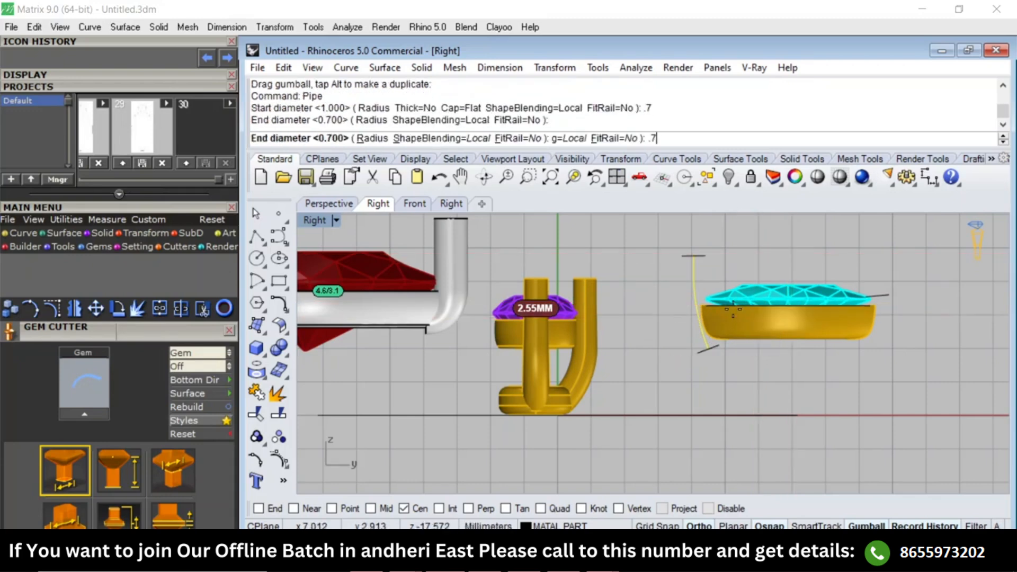
In the Top view, position the piped prong and its curve against the lower tip of the marquise stone.
{"action": "key", "text": "F1"}
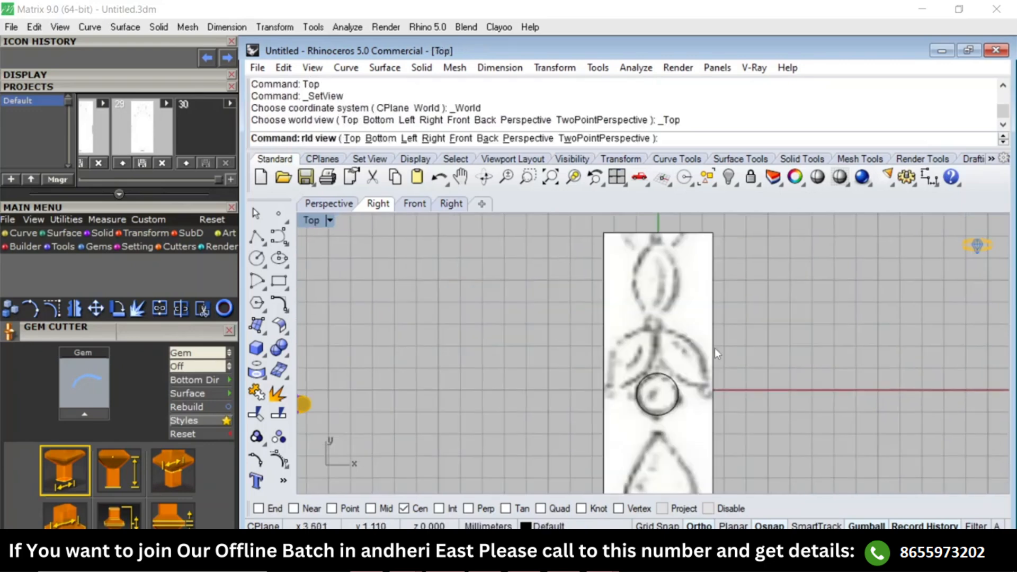
{"action": "scroll", "coordinate": [690, 342], "scroll_direction": "down", "scroll_amount": 4}
{"action": "right_click_drag", "start_coordinate": [454, 350], "coordinate": [606, 459]}
{"action": "scroll", "coordinate": [536, 329], "scroll_direction": "up", "scroll_amount": 6}
{"action": "scroll", "coordinate": [547, 389], "scroll_direction": "up", "scroll_amount": 6}
{"action": "left_click_drag", "start_coordinate": [491, 449], "coordinate": [625, 381]}
{"action": "scroll", "coordinate": [534, 414], "scroll_direction": "up", "scroll_amount": 2}
{"action": "left_click_drag", "start_coordinate": [578, 331], "coordinate": [577, 324]}
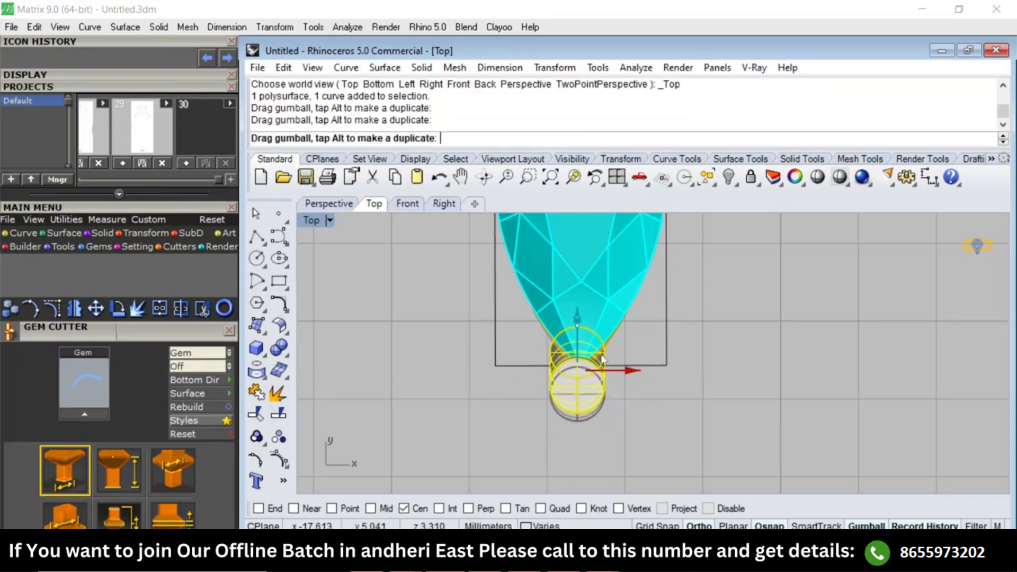
{"action": "left_click_drag", "start_coordinate": [629, 373], "coordinate": [625, 371]}
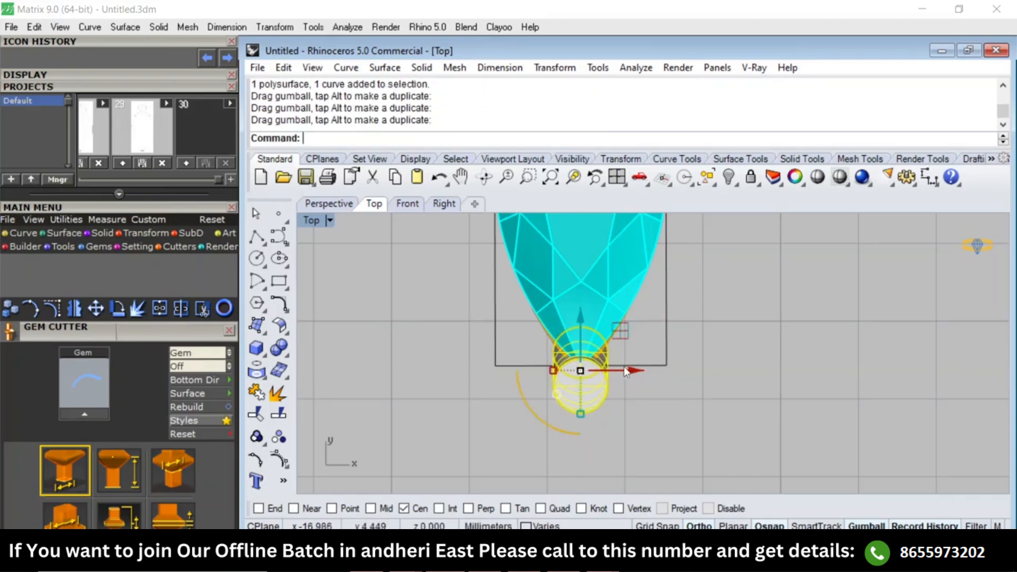
{"action": "left_click", "coordinate": [660, 408]}
Remove the leftover prong circle at the marquise's upper tip from its group and delete it.
{"action": "scroll", "coordinate": [642, 409], "scroll_direction": "down", "scroll_amount": 6}
{"action": "scroll", "coordinate": [599, 411], "scroll_direction": "up", "scroll_amount": 2}
{"action": "left_click_drag", "start_coordinate": [580, 428], "coordinate": [656, 354]}
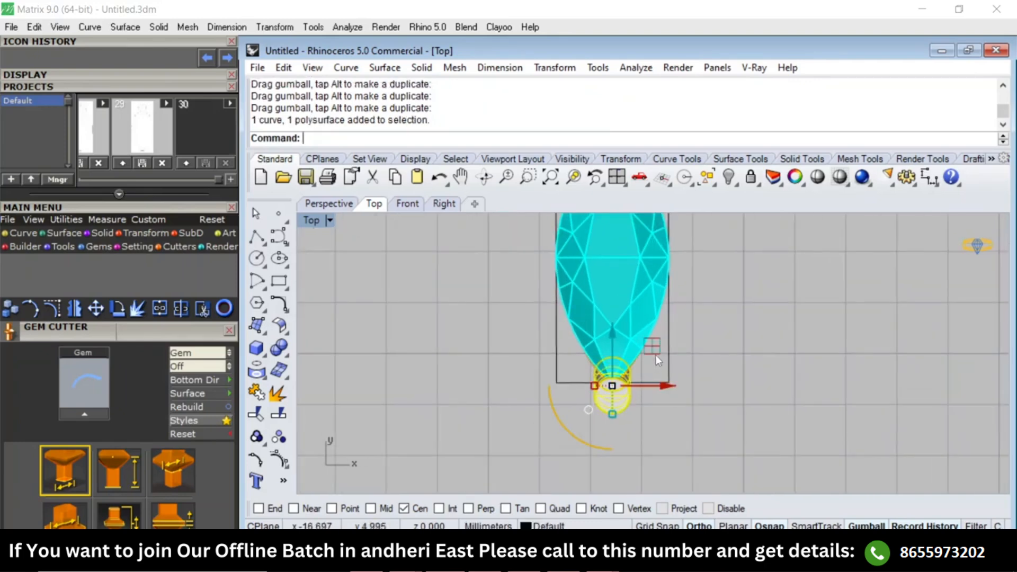
{"action": "right_click_drag", "start_coordinate": [644, 378], "coordinate": [635, 404]}
{"action": "scroll", "coordinate": [636, 404], "scroll_direction": "down", "scroll_amount": 4}
{"action": "right_click_drag", "start_coordinate": [663, 365], "coordinate": [656, 398]}
{"action": "scroll", "coordinate": [621, 280], "scroll_direction": "up", "scroll_amount": 4}
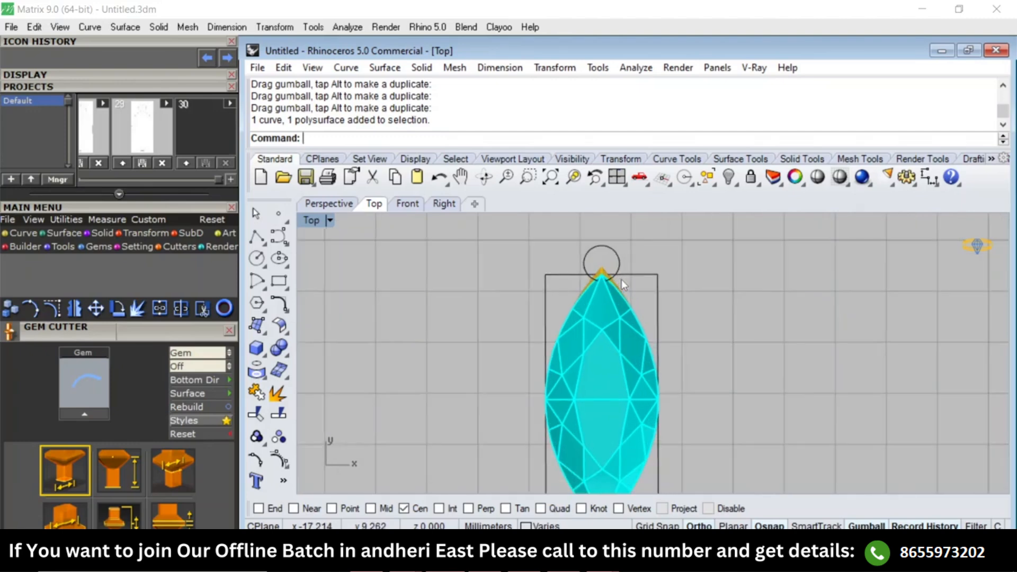
{"action": "type", "text": "RG"}
{"action": "key", "text": "Return"}
{"action": "left_click", "coordinate": [619, 262]}
{"action": "scroll", "coordinate": [617, 256], "scroll_direction": "down", "scroll_amount": 4}
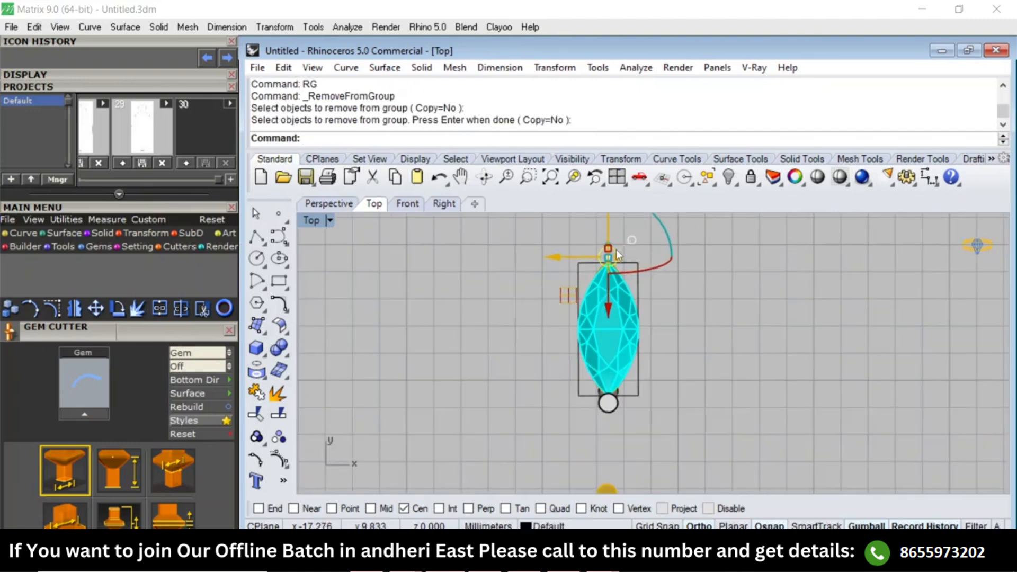
{"action": "key", "text": "Delete"}
Mirror the lower prong and its curve about the marquise's centre to add a prong at the upper tip.
{"action": "scroll", "coordinate": [609, 399], "scroll_direction": "up", "scroll_amount": 4}
{"action": "left_click_drag", "start_coordinate": [571, 445], "coordinate": [679, 378]}
{"action": "right_click_drag", "start_coordinate": [690, 335], "coordinate": [686, 357]}
{"action": "type", "text": "mm"}
{"action": "key", "text": "Return"}
{"action": "left_click", "coordinate": [650, 382]}
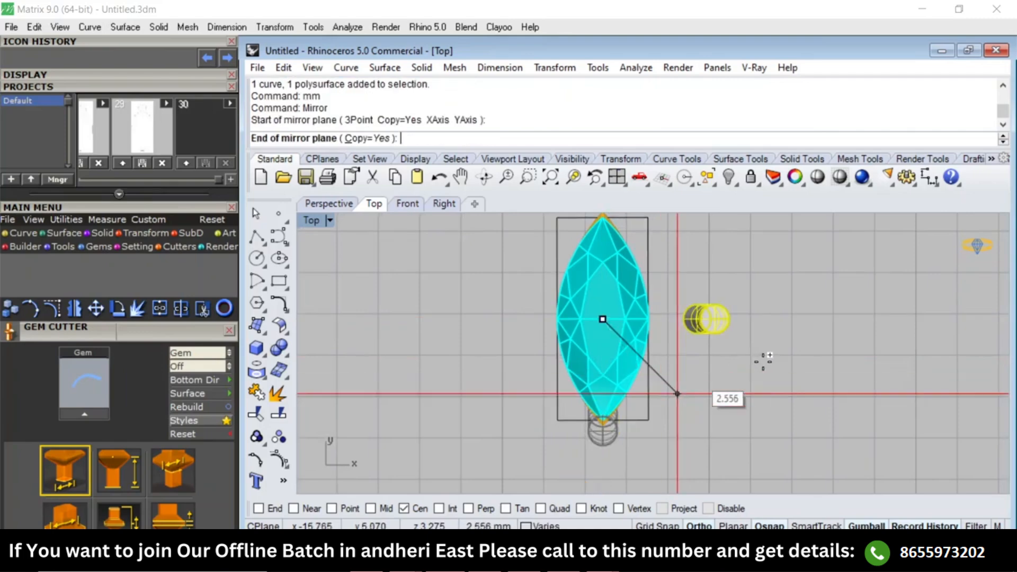
{"action": "left_click", "coordinate": [761, 364]}
{"action": "scroll", "coordinate": [726, 370], "scroll_direction": "down", "scroll_amount": 3}
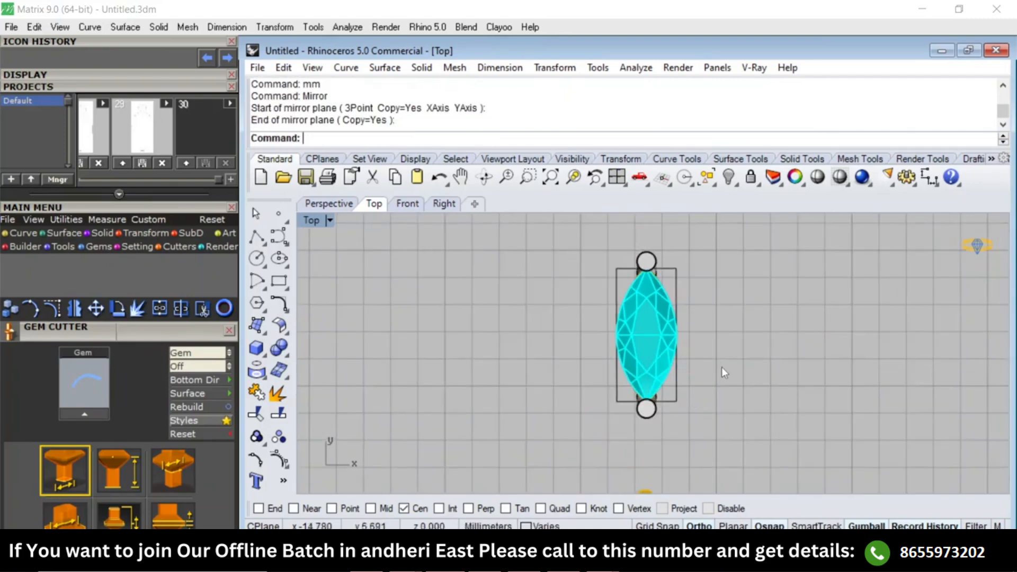
Examine the two mirrored marquise prongs in the Perspective and Right views, comparing them with the pear and round settings.
{"action": "key", "text": "F4"}
{"action": "right_click_drag", "start_coordinate": [729, 391], "coordinate": [618, 326]}
{"action": "scroll", "coordinate": [617, 325], "scroll_direction": "down", "scroll_amount": 6}
{"action": "key", "text": "F3"}
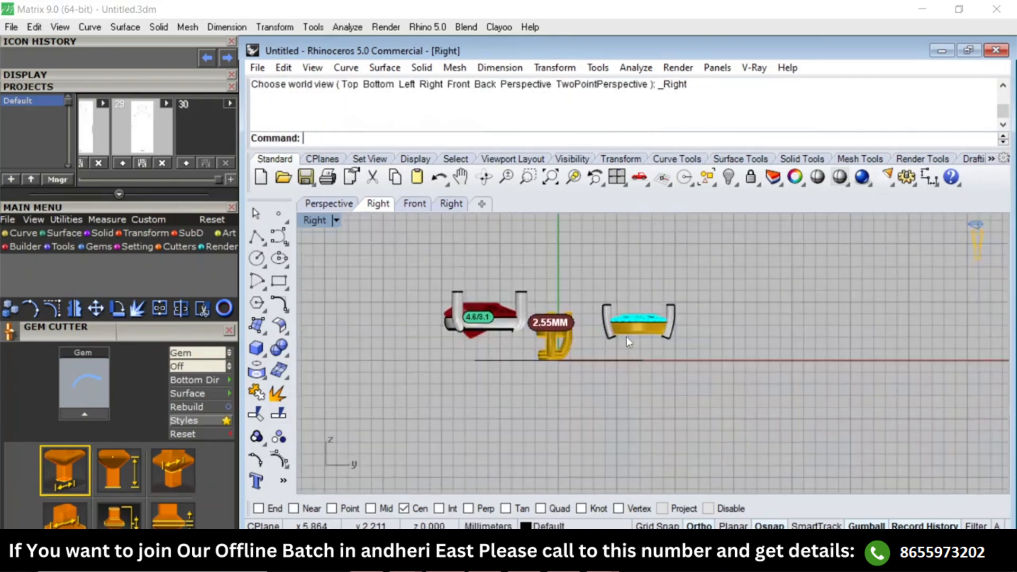
{"action": "scroll", "coordinate": [626, 335], "scroll_direction": "up", "scroll_amount": 8}
{"action": "scroll", "coordinate": [641, 332], "scroll_direction": "down", "scroll_amount": 5}
{"action": "key", "text": "F1"}
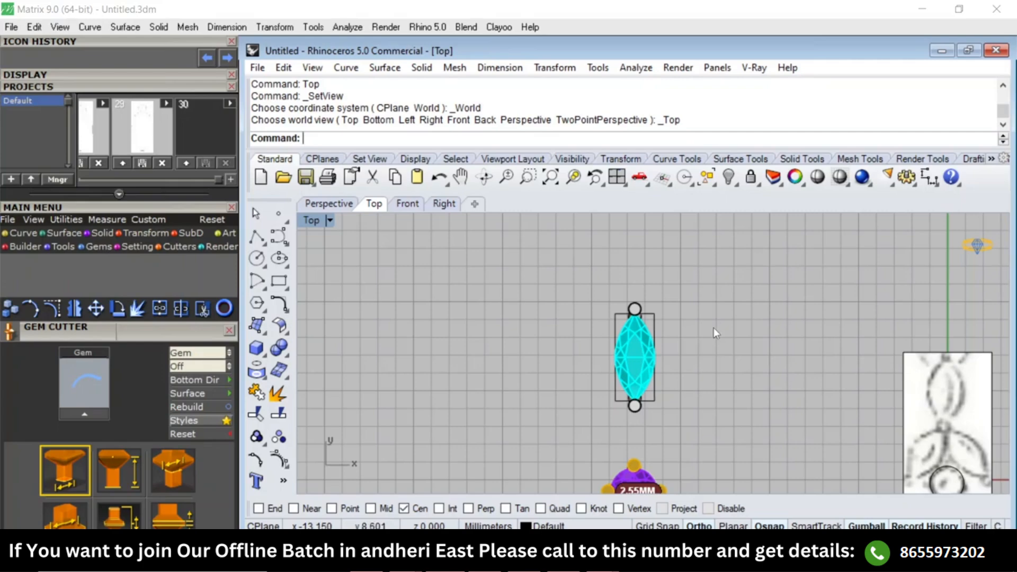
{"action": "key", "text": "F4"}
{"action": "right_click_drag", "start_coordinate": [734, 379], "coordinate": [698, 351]}
{"action": "scroll", "coordinate": [698, 352], "scroll_direction": "up", "scroll_amount": 8}
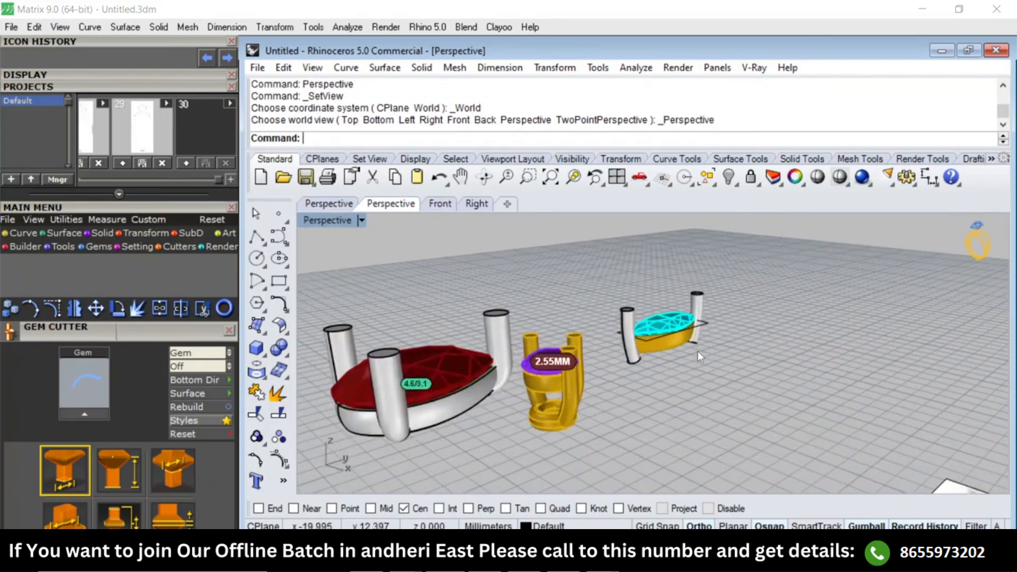
{"action": "scroll", "coordinate": [630, 361], "scroll_direction": "down", "scroll_amount": 5}
{"action": "scroll", "coordinate": [570, 366], "scroll_direction": "up", "scroll_amount": 4}
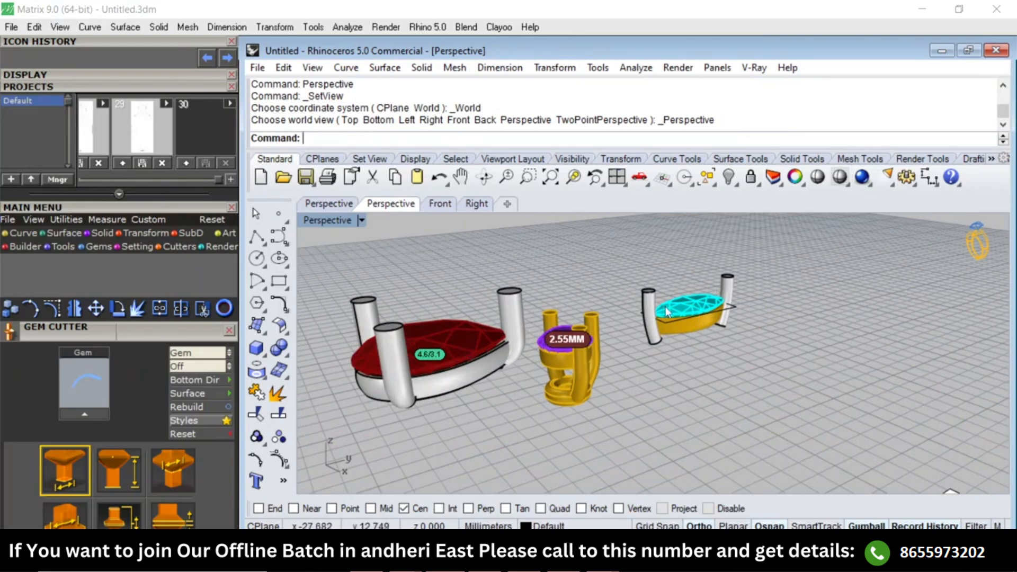
Examine the reference sketch in the Top view, comparing its marquise, round and pear outlines with the prepared stone settings.
{"action": "key", "text": "F1"}
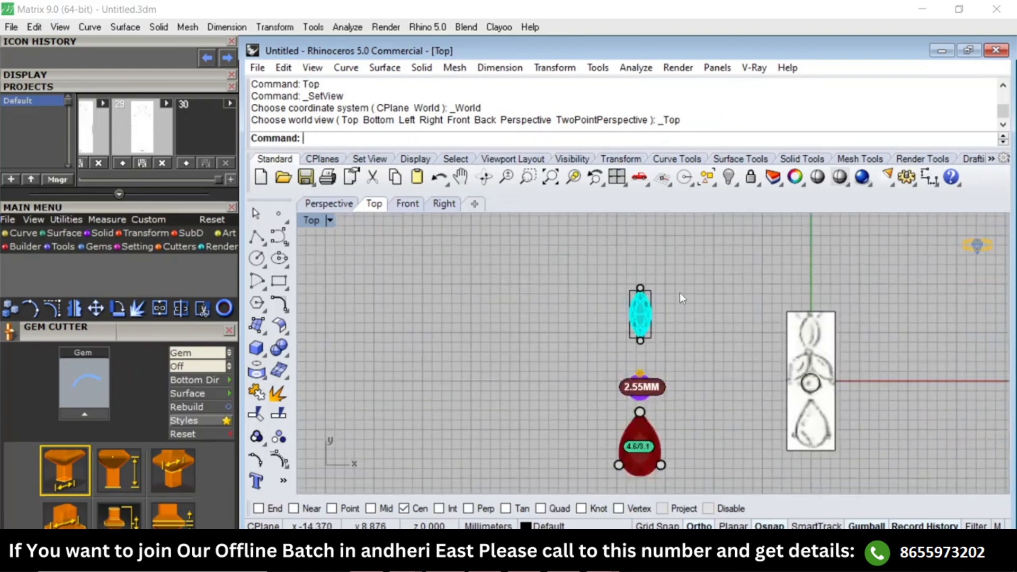
{"action": "right_click_drag", "start_coordinate": [706, 283], "coordinate": [614, 246]}
{"action": "scroll", "coordinate": [705, 276], "scroll_direction": "up", "scroll_amount": 8}
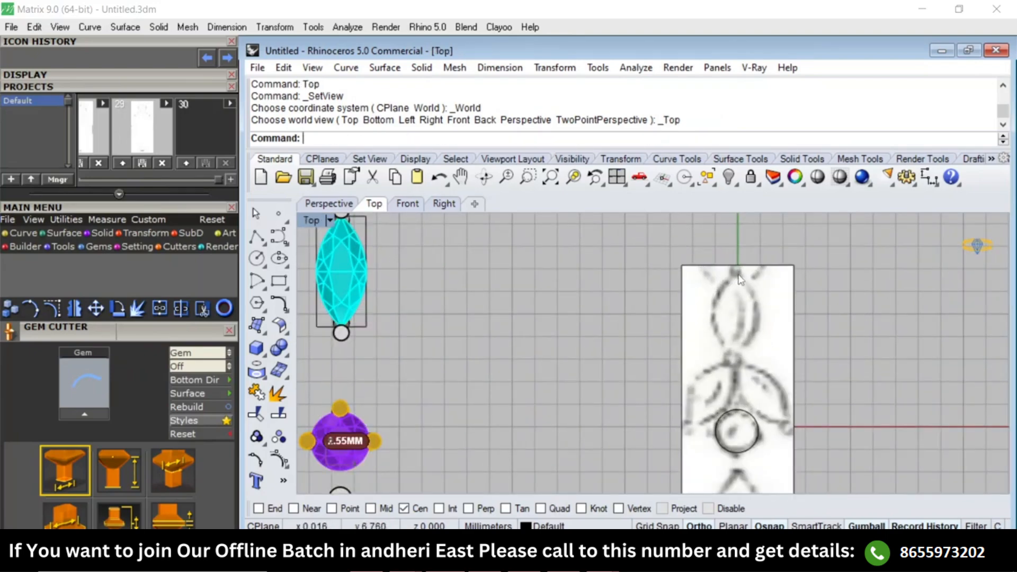
{"action": "scroll", "coordinate": [738, 277], "scroll_direction": "down", "scroll_amount": 4}
{"action": "right_click_drag", "start_coordinate": [743, 357], "coordinate": [754, 301]}
{"action": "scroll", "coordinate": [753, 300], "scroll_direction": "up", "scroll_amount": 4}
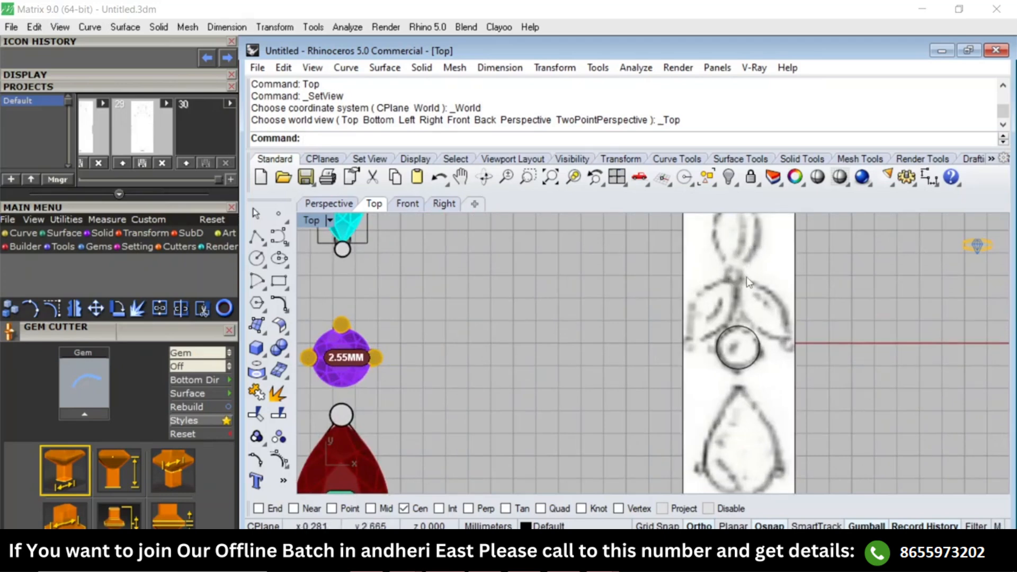
{"action": "scroll", "coordinate": [742, 278], "scroll_direction": "down", "scroll_amount": 3}
{"action": "scroll", "coordinate": [755, 317], "scroll_direction": "up", "scroll_amount": 3}
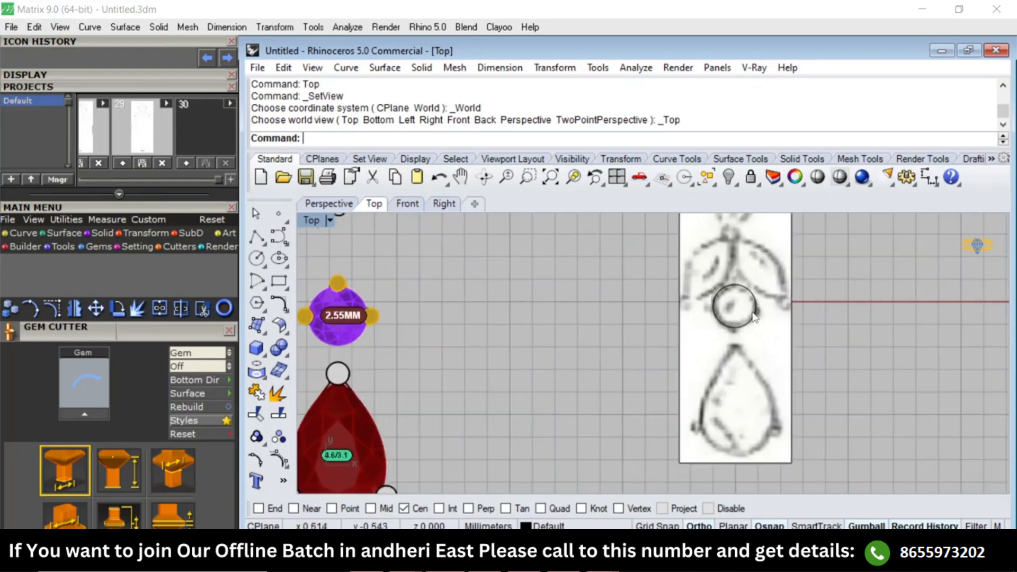
{"action": "scroll", "coordinate": [713, 322], "scroll_direction": "down", "scroll_amount": 3}
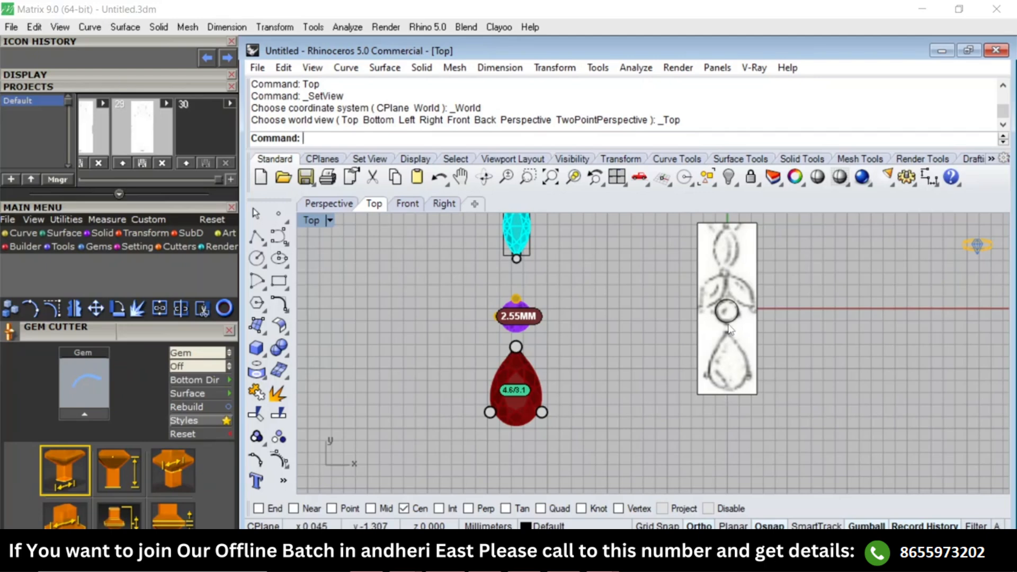
{"action": "scroll", "coordinate": [689, 316], "scroll_direction": "down", "scroll_amount": 6}
Apply shaded display to the Top viewport.
{"action": "left_click", "coordinate": [704, 287]}
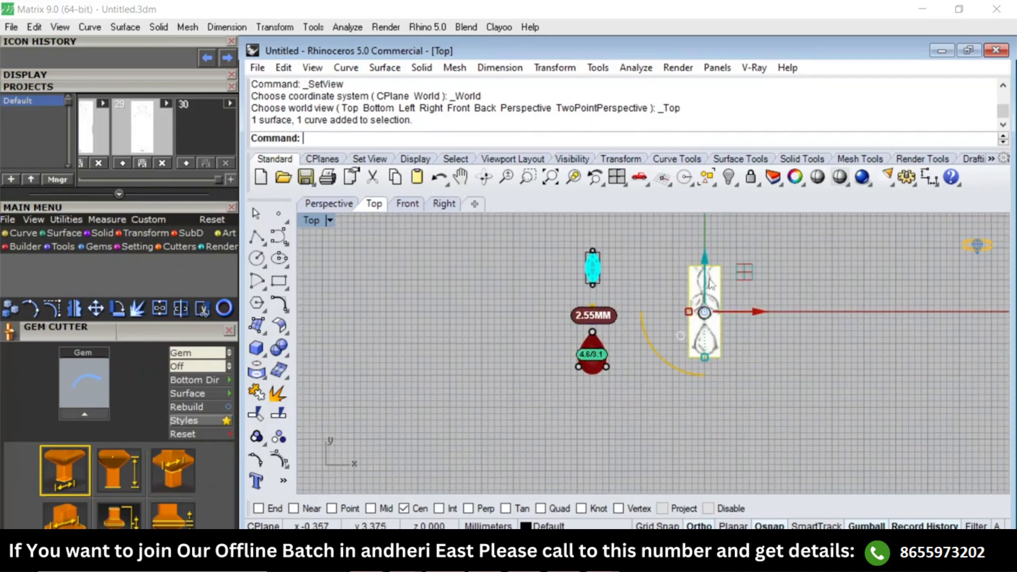
{"action": "scroll", "coordinate": [707, 278], "scroll_direction": "up", "scroll_amount": 6}
{"action": "left_click", "coordinate": [778, 293]}
{"action": "type", "text": "SV"}
{"action": "key", "text": "Return"}
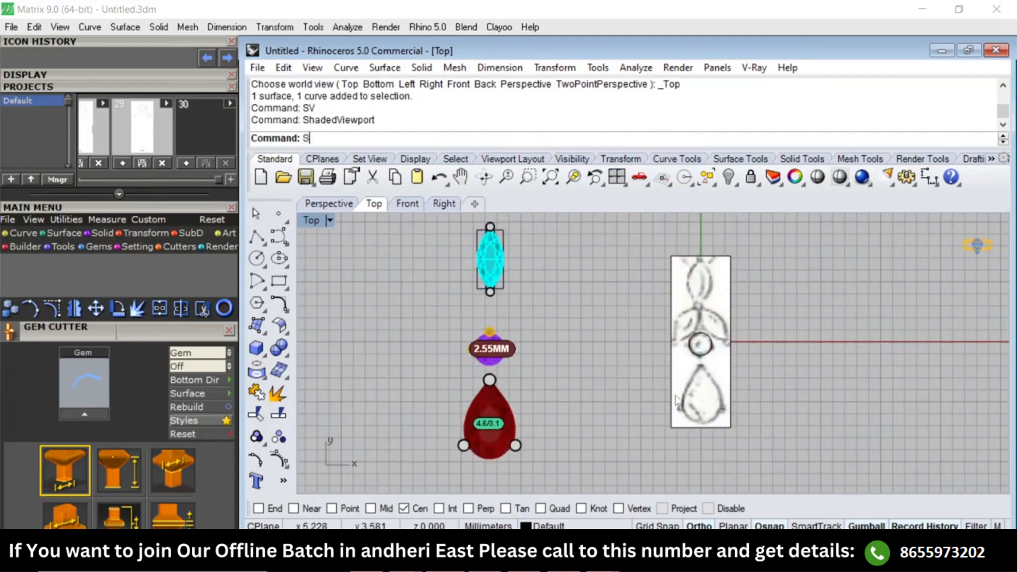
Scale the reference sketch and its circle uniformly about the origin to about 1.4 times their size.
{"action": "left_click", "coordinate": [716, 395]}
{"action": "type", "text": "3D"}
{"action": "key", "text": "Return"}
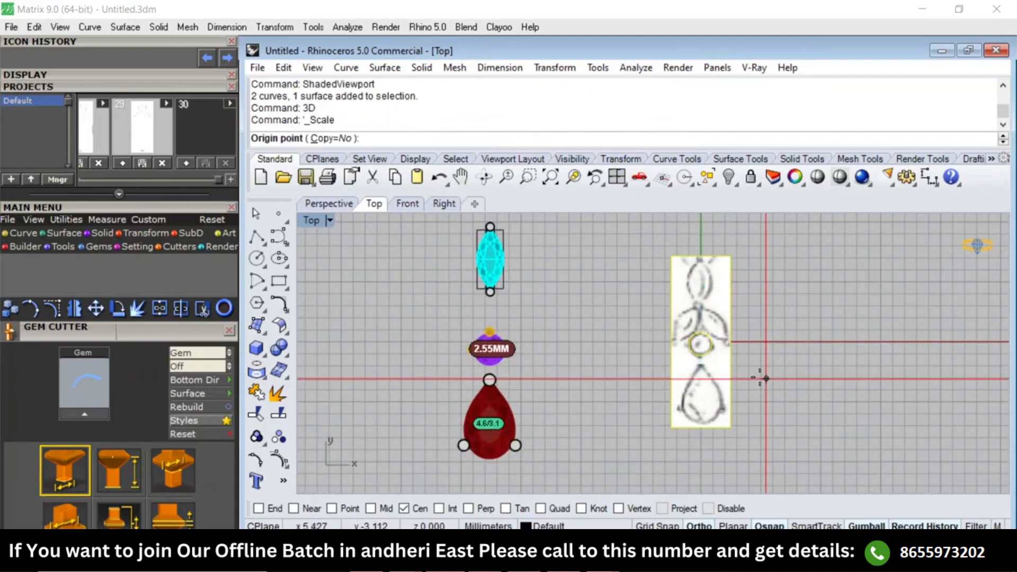
{"action": "type", "text": "0"}
{"action": "key", "text": "Return"}
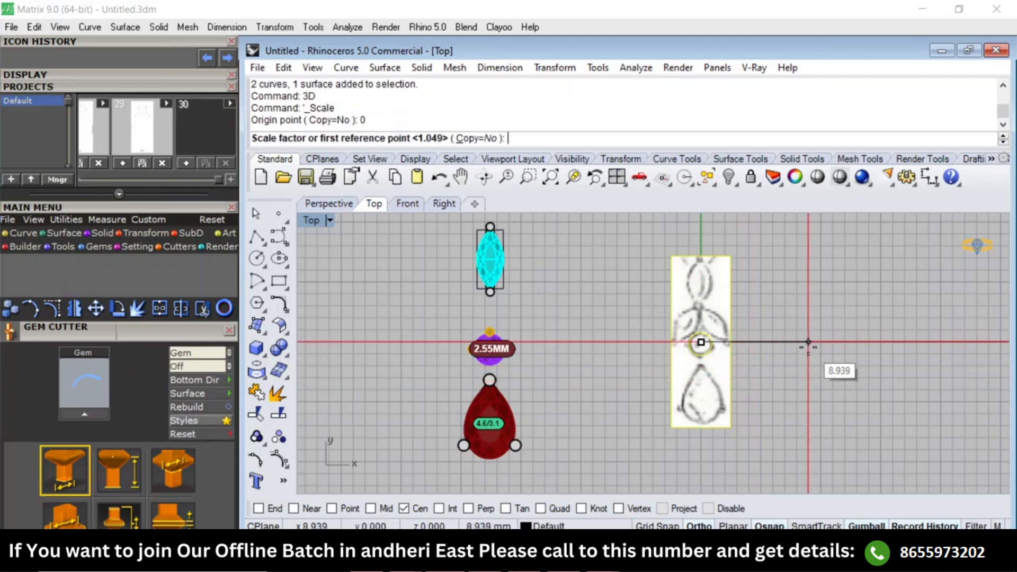
{"action": "left_click", "coordinate": [808, 343]}
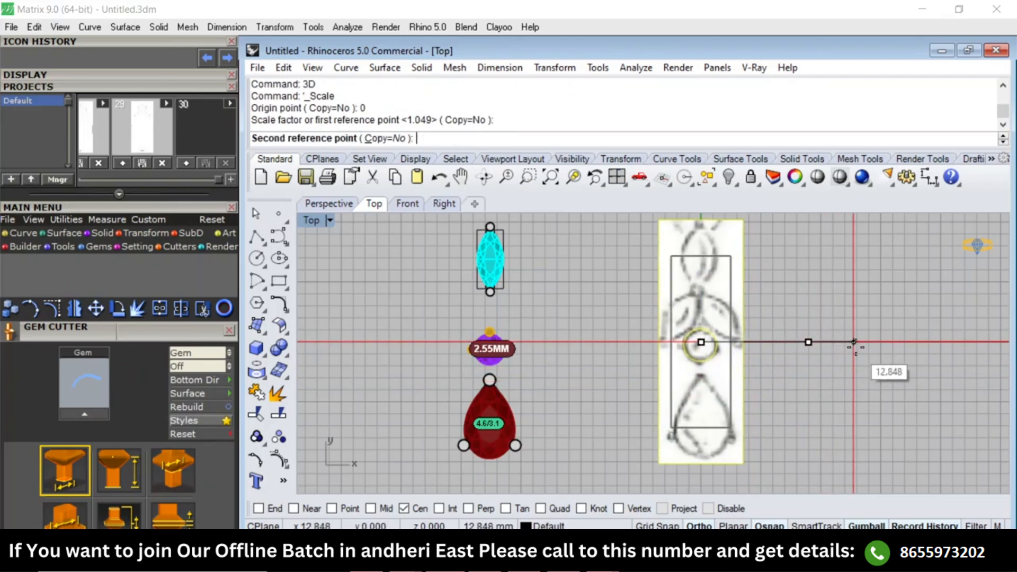
{"action": "left_click", "coordinate": [847, 344]}
{"action": "left_click", "coordinate": [815, 348]}
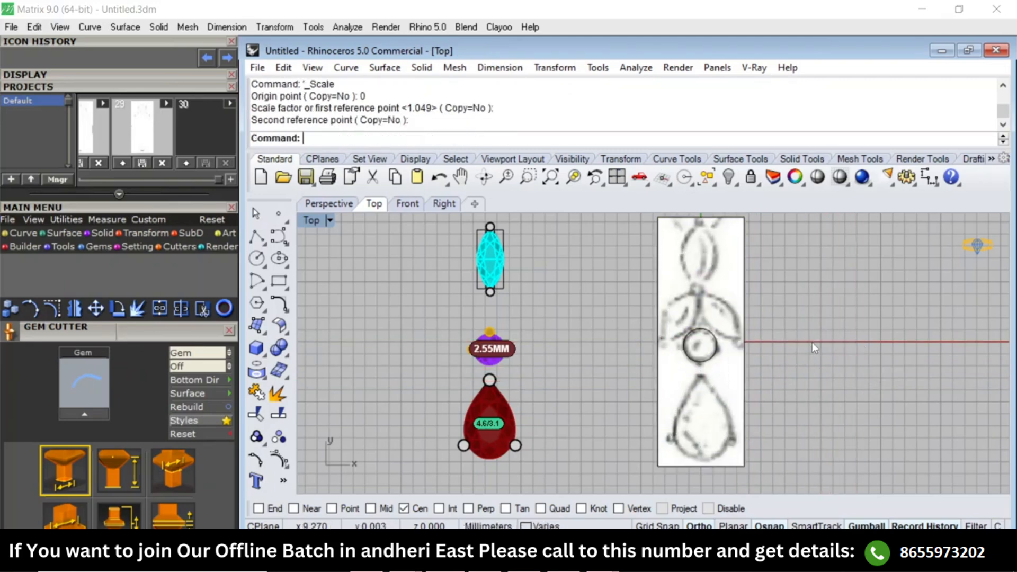
Measure the scaled sketch circle with a diameter dimension.
{"action": "type", "text": "d"}
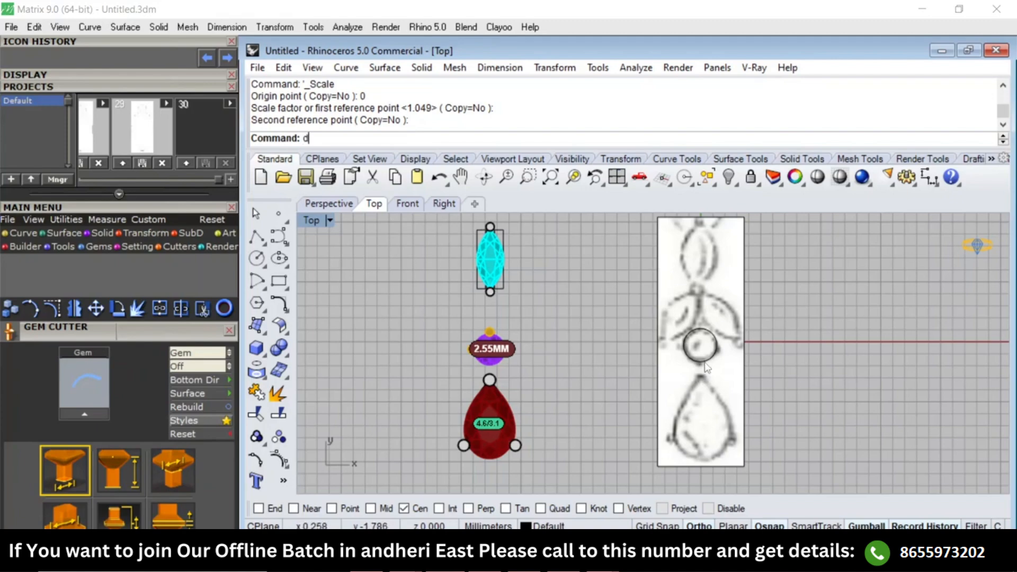
{"action": "type", "text": "d"}
{"action": "key", "text": "Return"}
{"action": "left_click", "coordinate": [710, 360]}
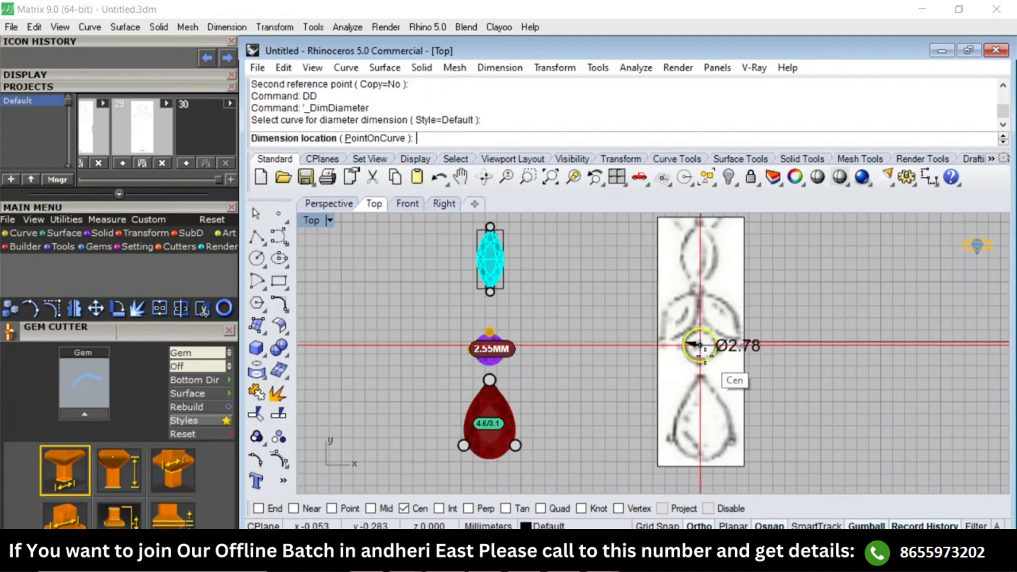
{"action": "left_click", "coordinate": [746, 353]}
{"action": "scroll", "coordinate": [755, 333], "scroll_direction": "down", "scroll_amount": 3}
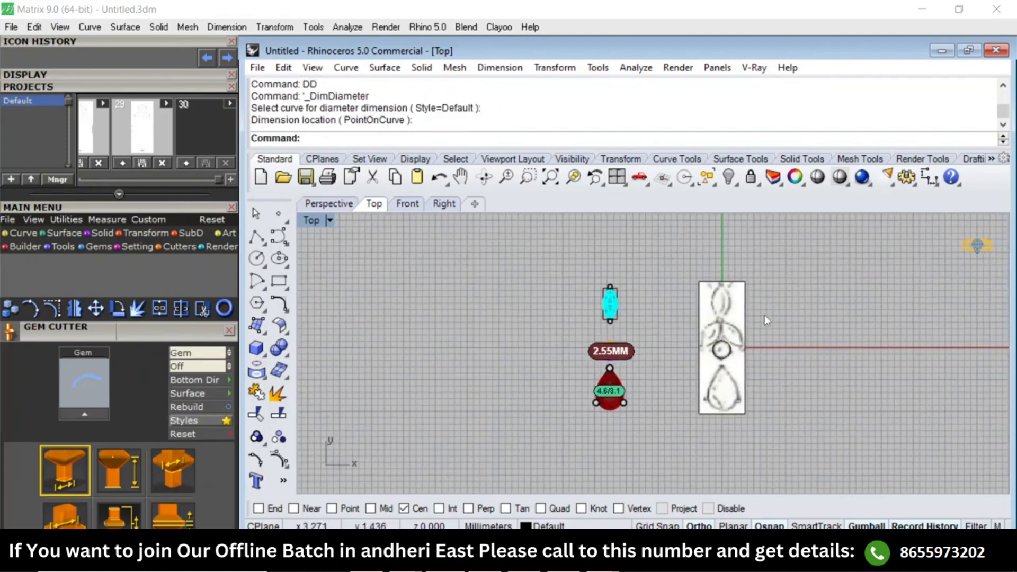
Disable object snaps and move the pear stone setting about 18 mm onto the pear outline of the sketch.
{"action": "scroll", "coordinate": [613, 383], "scroll_direction": "up", "scroll_amount": 3}
{"action": "left_click", "coordinate": [613, 384]}
{"action": "right_click_drag", "start_coordinate": [713, 364], "coordinate": [679, 348]}
{"action": "type", "text": "m"}
{"action": "key", "text": "Return"}
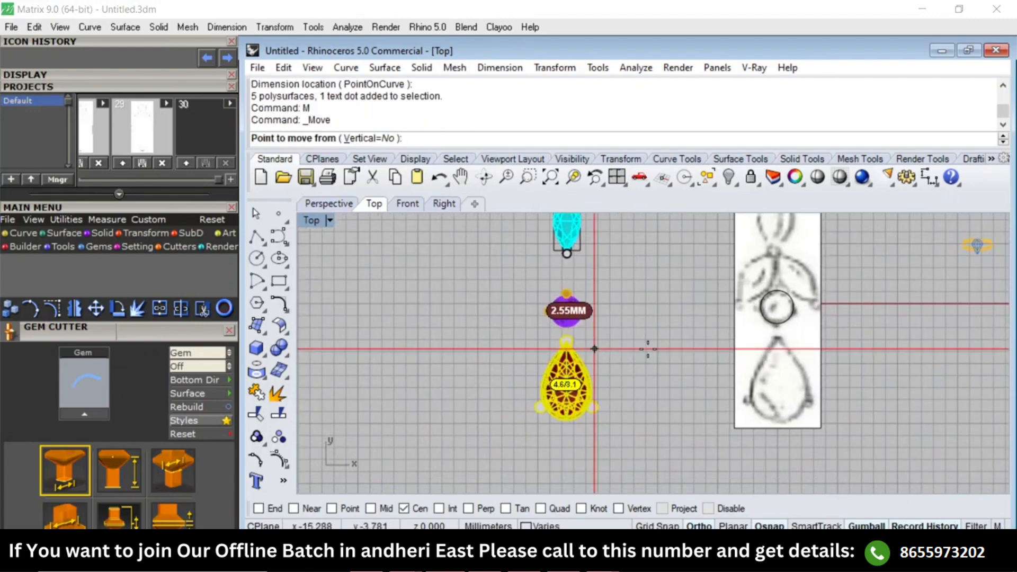
{"action": "left_click", "coordinate": [595, 349]}
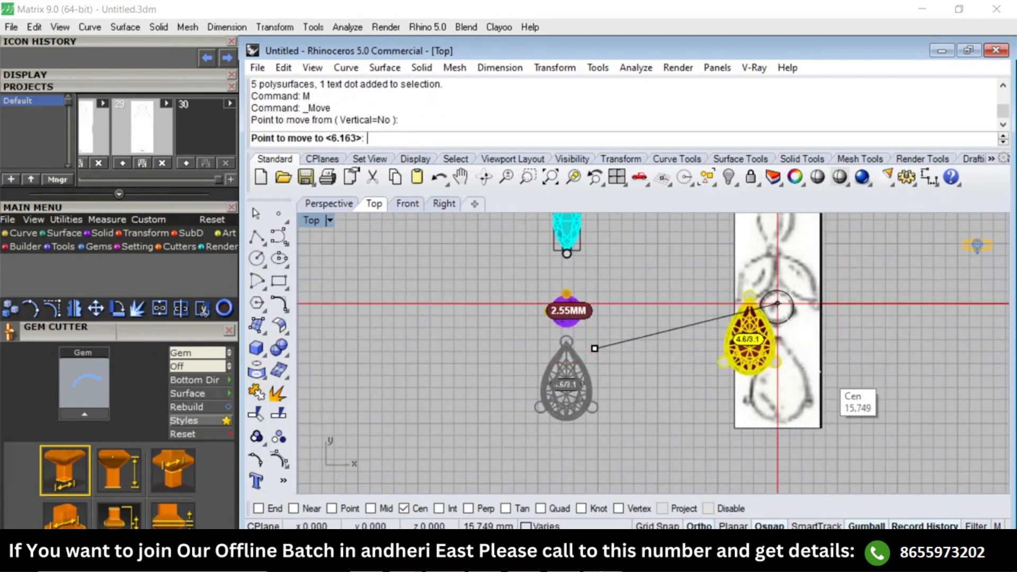
{"action": "left_click", "coordinate": [710, 508]}
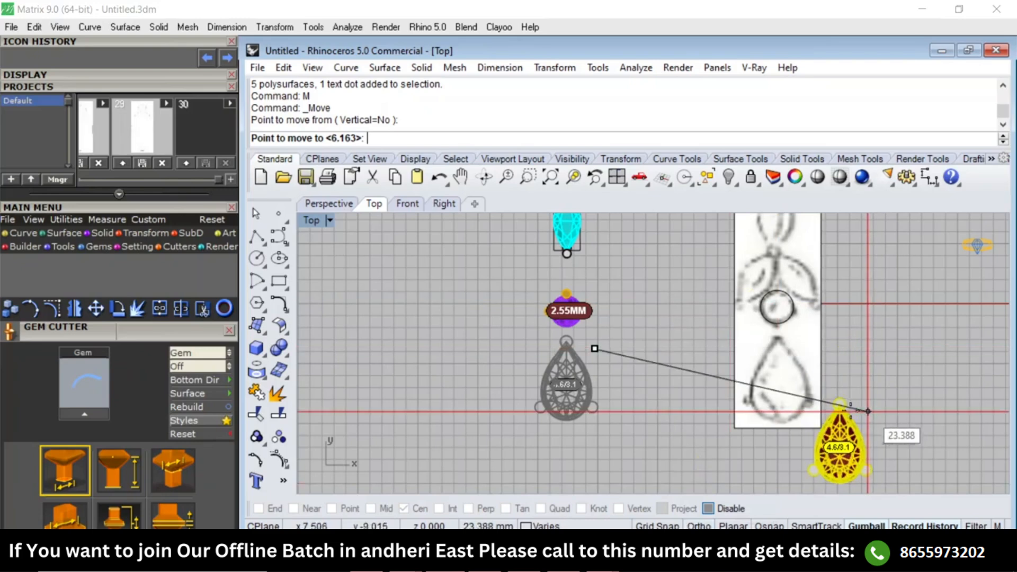
{"action": "left_click", "coordinate": [807, 354]}
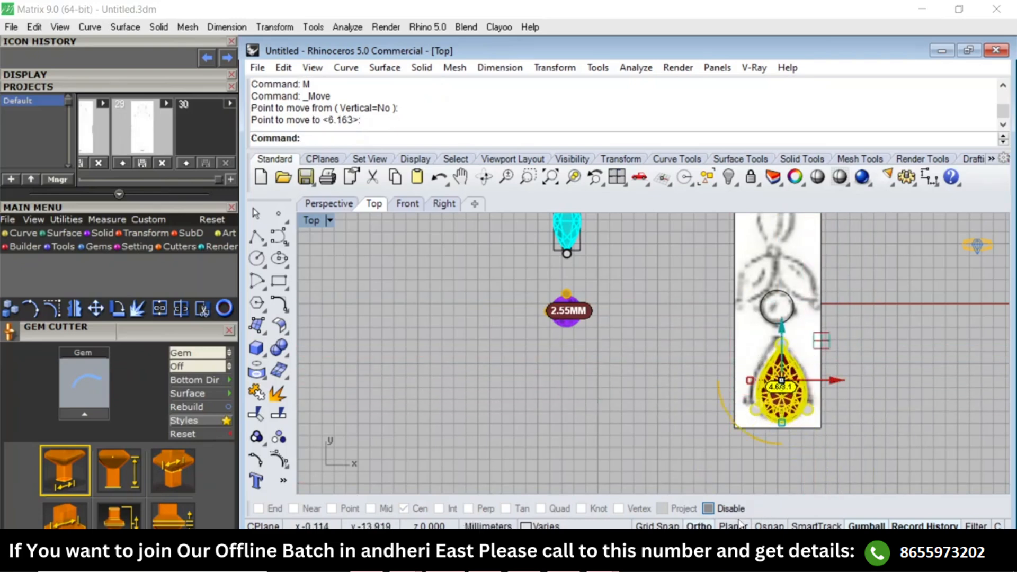
{"action": "left_click", "coordinate": [839, 442]}
Nudge the pear stone setting about 0.5 mm to line it up more closely with the sketch's pear outline.
{"action": "scroll", "coordinate": [780, 442], "scroll_direction": "down", "scroll_amount": 4}
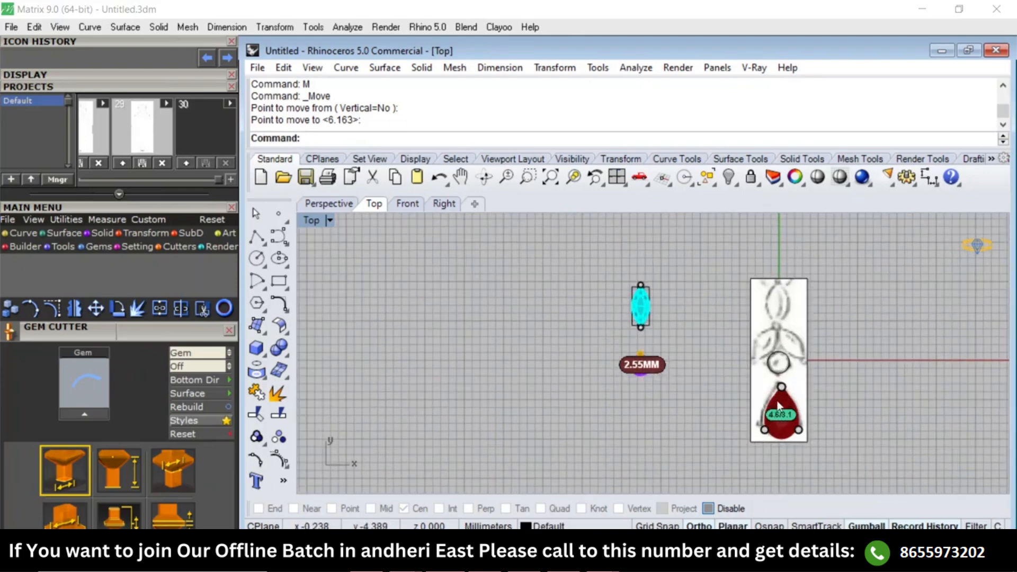
{"action": "scroll", "coordinate": [783, 400], "scroll_direction": "up", "scroll_amount": 6}
{"action": "left_click", "coordinate": [786, 401]}
{"action": "scroll", "coordinate": [808, 401], "scroll_direction": "up", "scroll_amount": 4}
{"action": "type", "text": "M"}
{"action": "key", "text": "Return"}
{"action": "left_click", "coordinate": [894, 401]}
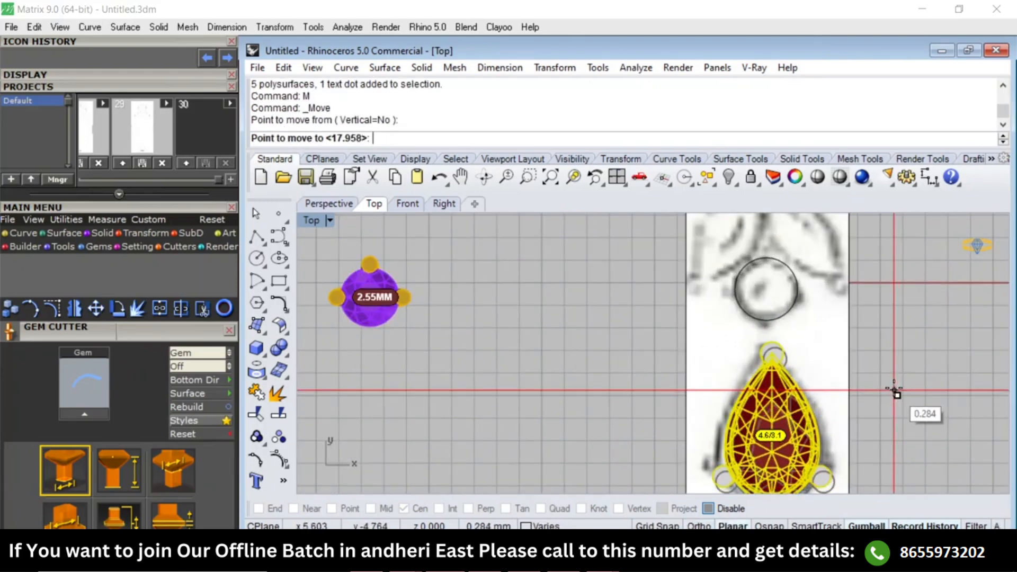
{"action": "left_click", "coordinate": [893, 391]}
{"action": "left_click", "coordinate": [887, 393]}
Move the 2.55 mm round stone setting about 17.8 mm onto the sketch's circle.
{"action": "scroll", "coordinate": [886, 393], "scroll_direction": "down", "scroll_amount": 4}
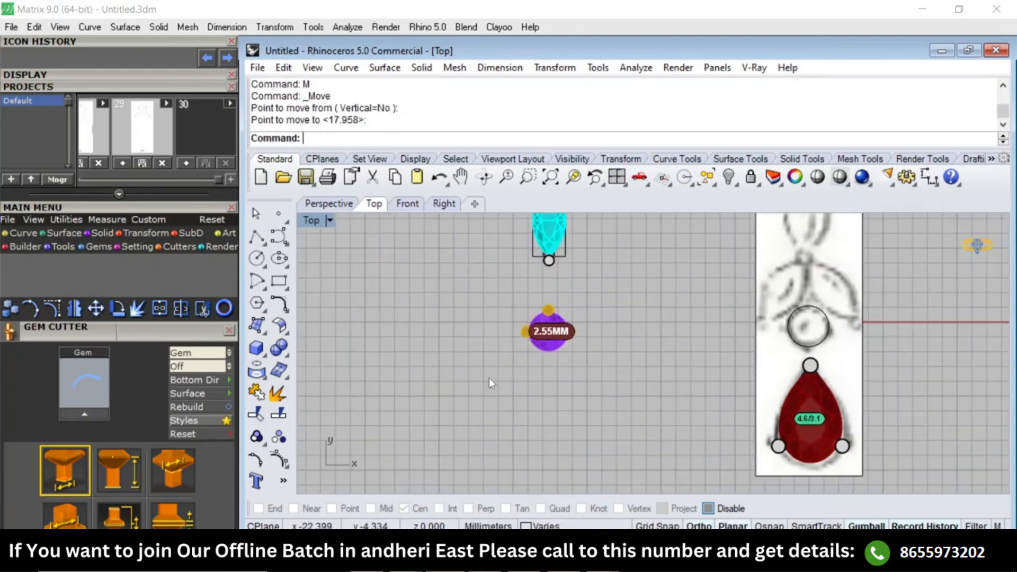
{"action": "scroll", "coordinate": [493, 378], "scroll_direction": "up", "scroll_amount": 4}
{"action": "left_click", "coordinate": [576, 316]}
{"action": "right_click_drag", "start_coordinate": [574, 337], "coordinate": [576, 387]}
{"action": "scroll", "coordinate": [613, 393], "scroll_direction": "down", "scroll_amount": 4}
{"action": "type", "text": "M"}
{"action": "key", "text": "Return"}
{"action": "left_click", "coordinate": [563, 407]}
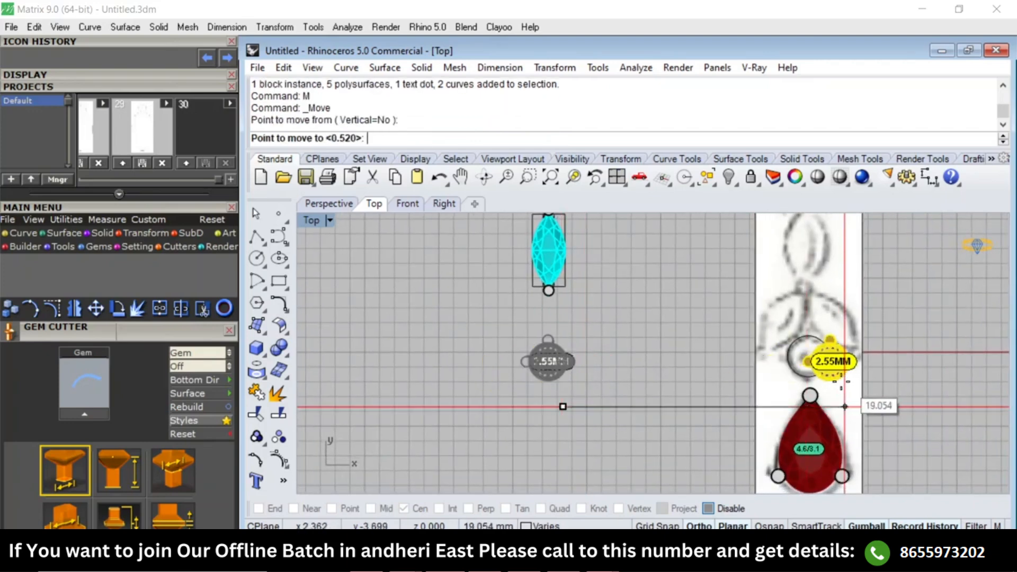
{"action": "left_click", "coordinate": [825, 382]}
Nudge the round stone setting about 0.44 mm upward so it sits inside the sketch's circle.
{"action": "scroll", "coordinate": [816, 363], "scroll_direction": "up", "scroll_amount": 12}
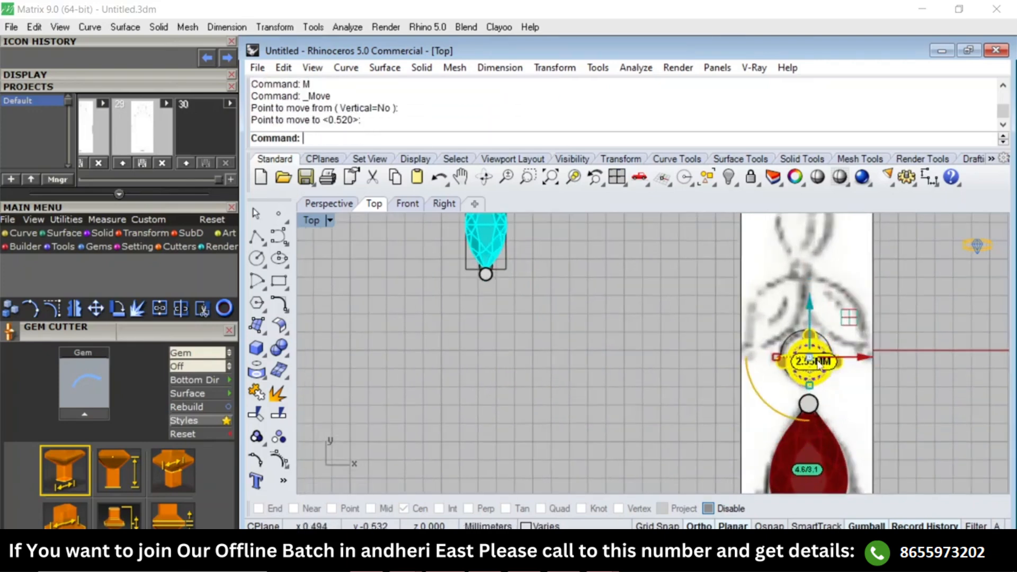
{"action": "right_click_drag", "start_coordinate": [818, 364], "coordinate": [757, 395]}
{"action": "type", "text": "M"}
{"action": "key", "text": "Return"}
{"action": "left_click", "coordinate": [872, 392]}
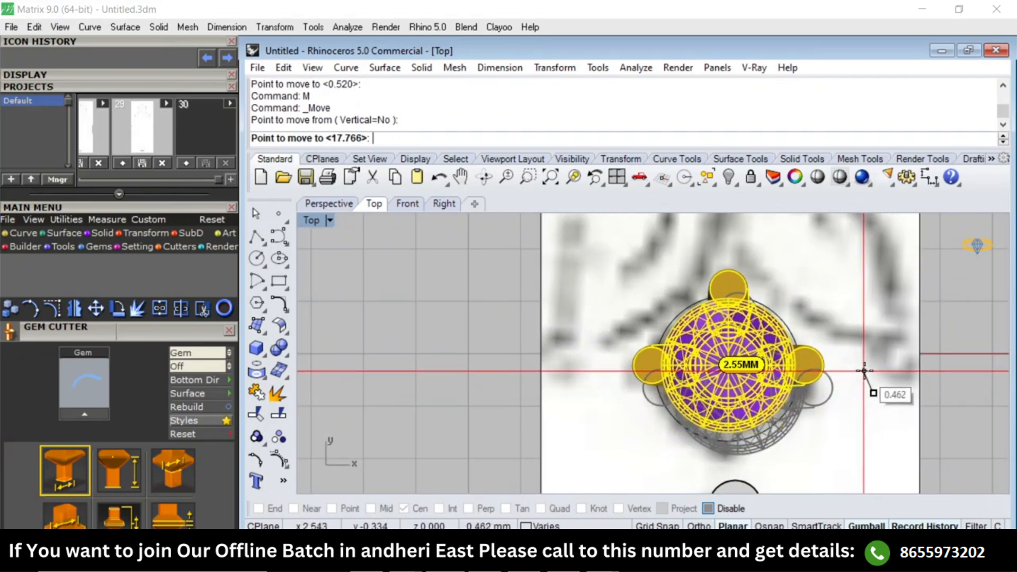
{"action": "left_click", "coordinate": [869, 387]}
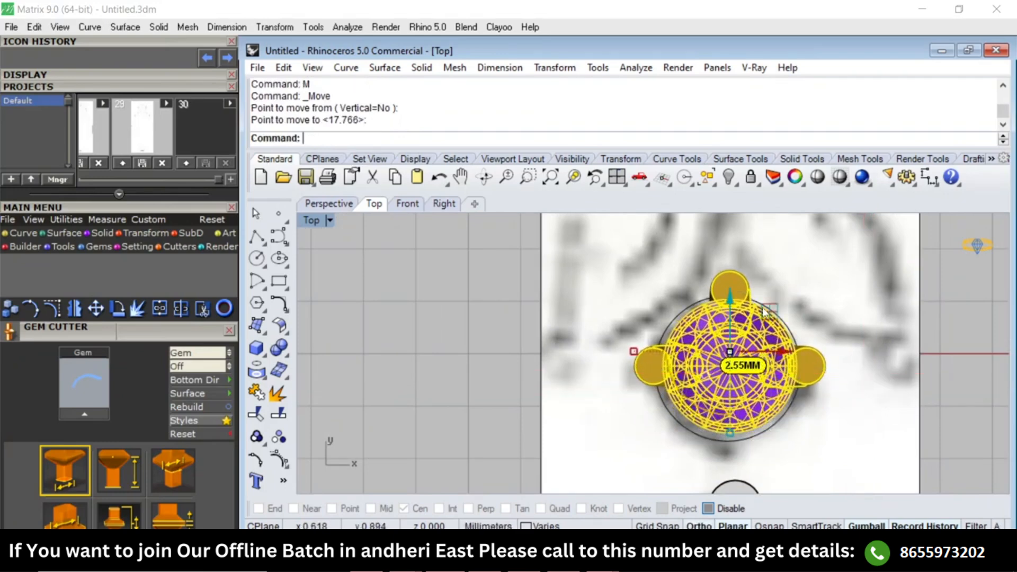
{"action": "scroll", "coordinate": [764, 309], "scroll_direction": "down", "scroll_amount": 10}
{"action": "left_click", "coordinate": [705, 312]}
Group the marquise stone with its bezel, frame and both prongs.
{"action": "right_click_drag", "start_coordinate": [532, 288], "coordinate": [690, 354]}
{"action": "scroll", "coordinate": [690, 354], "scroll_direction": "down", "scroll_amount": 4}
{"action": "scroll", "coordinate": [633, 307], "scroll_direction": "up", "scroll_amount": 4}
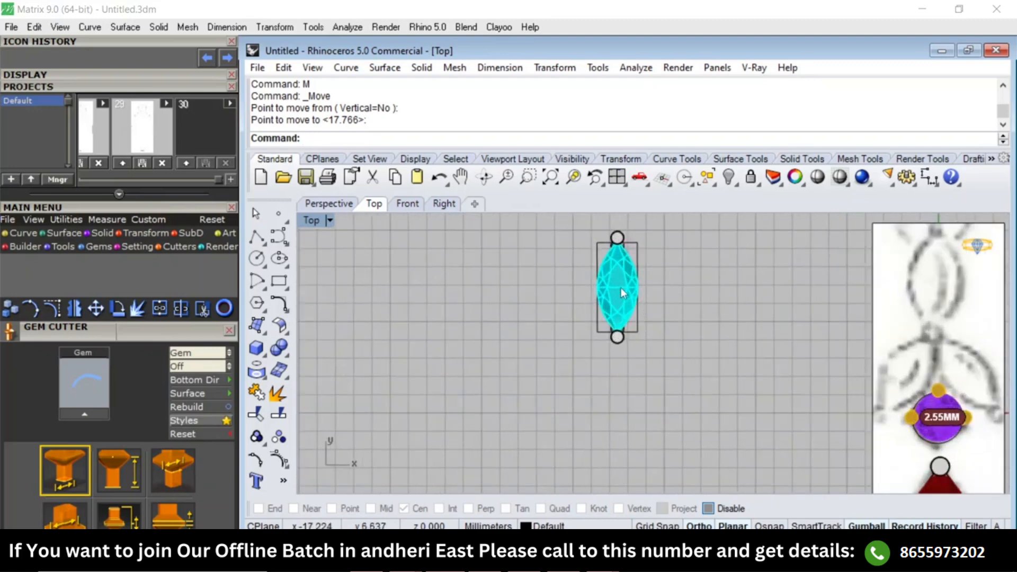
{"action": "left_click", "coordinate": [621, 288]}
{"action": "right_click_drag", "start_coordinate": [683, 293], "coordinate": [679, 354]}
{"action": "left_click_drag", "start_coordinate": [657, 282], "coordinate": [599, 406]}
{"action": "type", "text": "g"}
{"action": "key", "text": "Return"}
Move the grouped marquise setting about 17.4 mm onto the upper marquise outline of the sketch.
{"action": "left_click", "coordinate": [621, 343]}
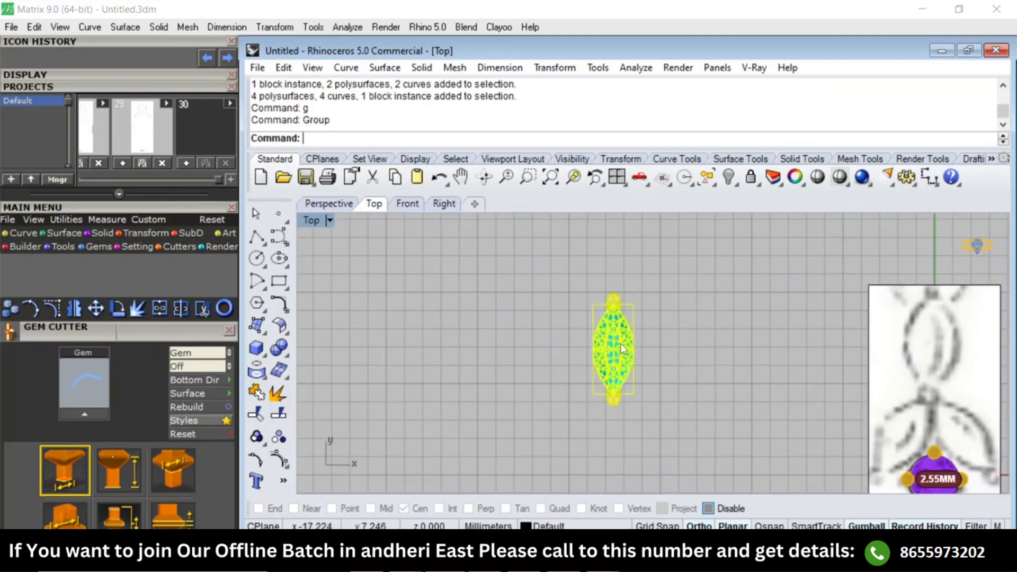
{"action": "right_click_drag", "start_coordinate": [664, 357], "coordinate": [622, 356]}
{"action": "type", "text": "M"}
{"action": "key", "text": "Return"}
{"action": "left_click", "coordinate": [638, 346]}
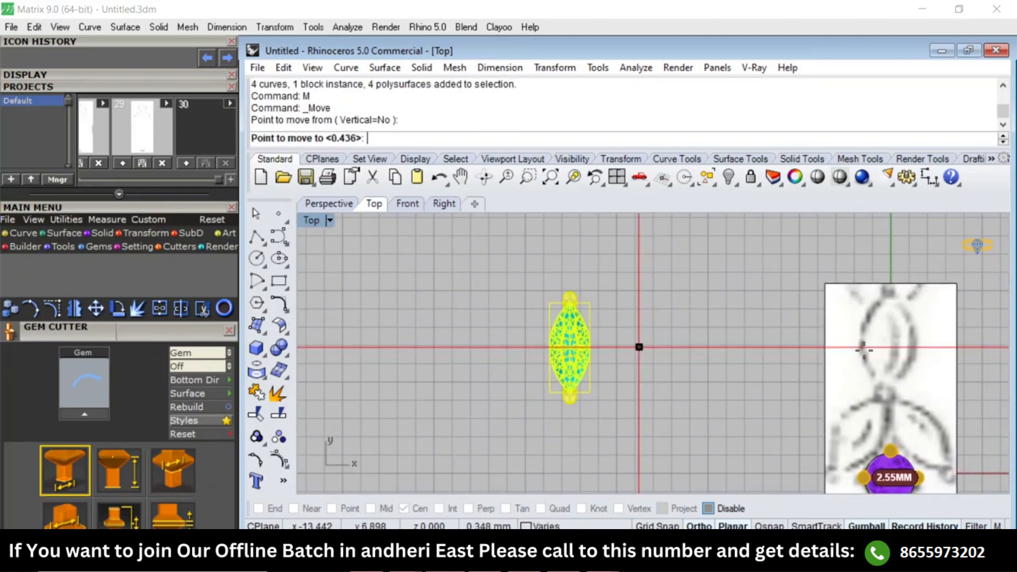
{"action": "right_click_drag", "start_coordinate": [807, 347], "coordinate": [614, 376]}
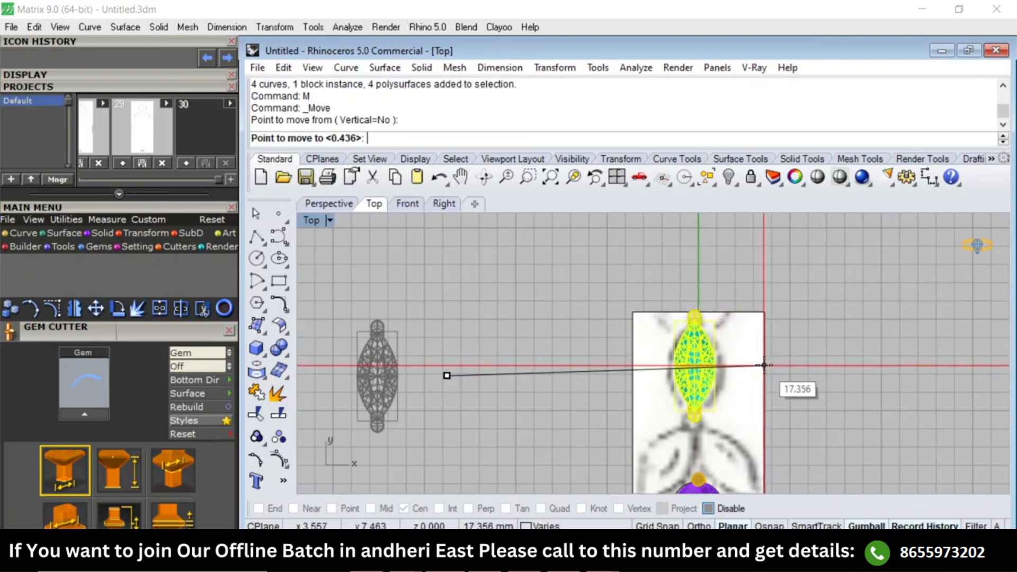
{"action": "left_click", "coordinate": [764, 365]}
{"action": "key", "text": "Escape"}
Reapply shaded display to the Top viewport and lock the reference sketch with its outline curve.
{"action": "scroll", "coordinate": [692, 377], "scroll_direction": "up", "scroll_amount": 6}
{"action": "type", "text": "SV"}
{"action": "key", "text": "Return"}
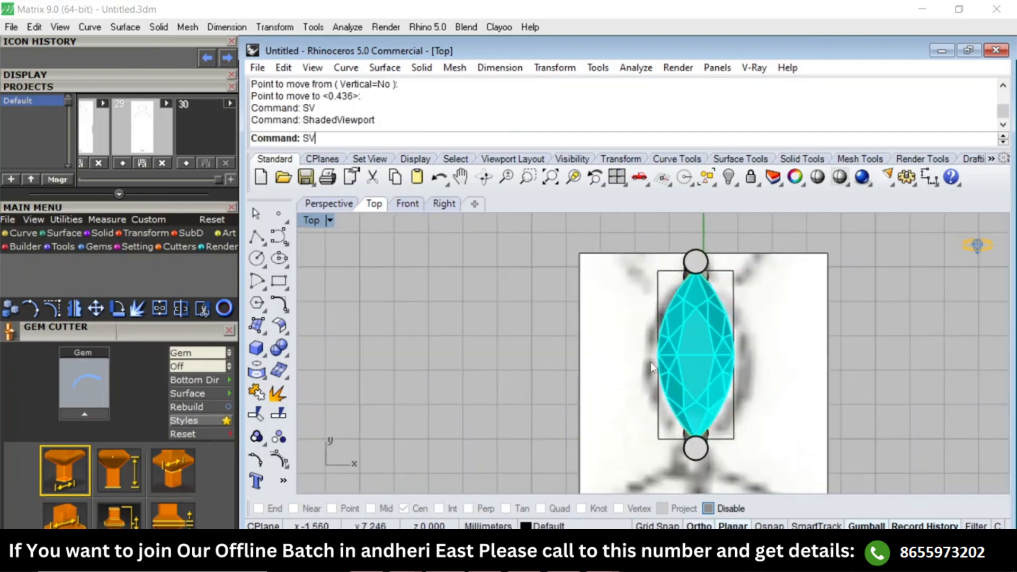
{"action": "left_click", "coordinate": [652, 364]}
{"action": "left_click", "coordinate": [693, 362]}
{"action": "left_click", "coordinate": [788, 318]}
{"action": "key", "text": "ctrl+l"}
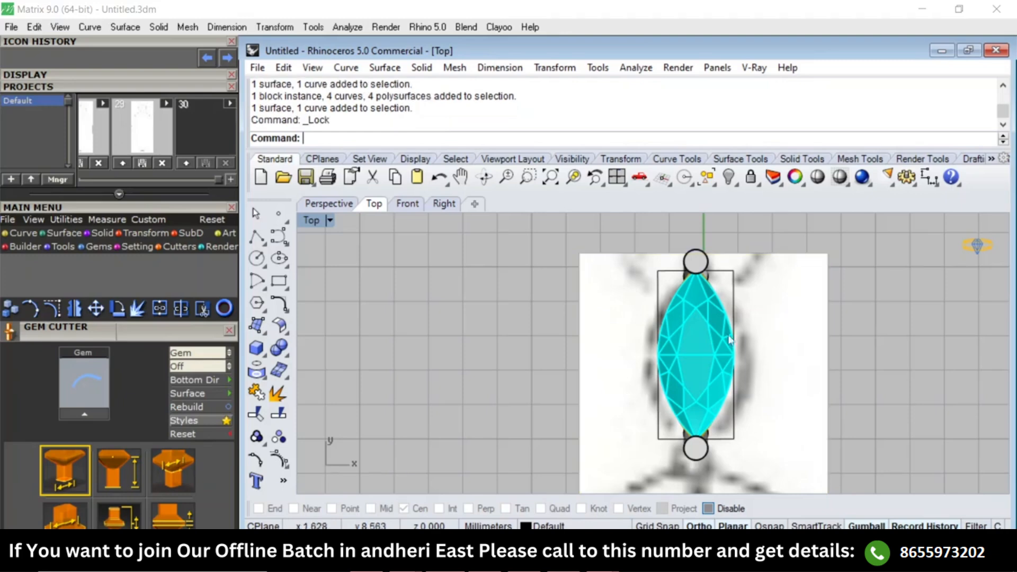
Move the grouped upper marquise setting about 0.13 mm downward over its sketch outline.
{"action": "left_click", "coordinate": [686, 320]}
{"action": "right_click_drag", "start_coordinate": [736, 316], "coordinate": [730, 292]}
{"action": "type", "text": "M"}
{"action": "key", "text": "Return"}
{"action": "left_click", "coordinate": [779, 306]}
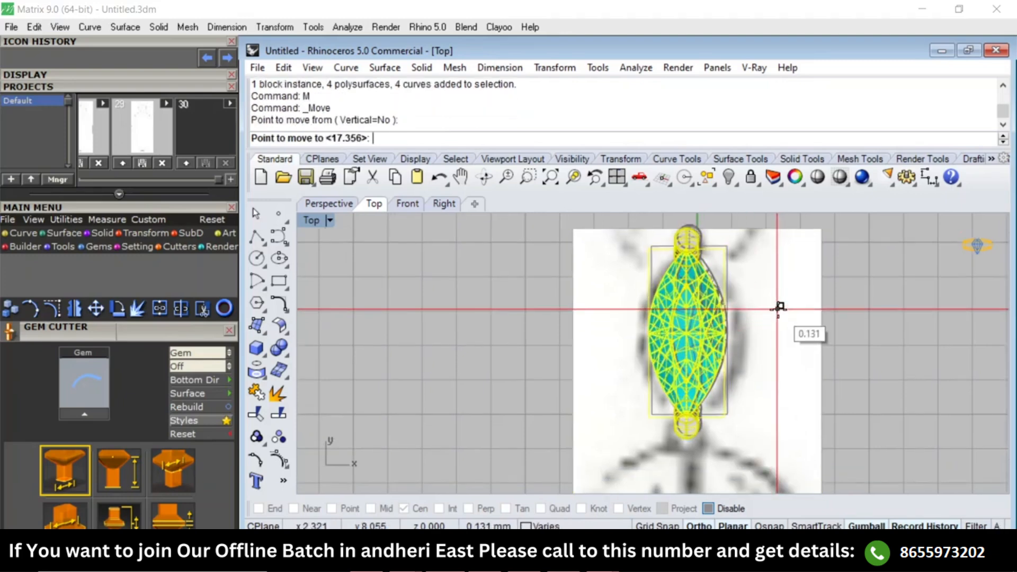
{"action": "left_click", "coordinate": [779, 310]}
{"action": "key", "text": "Escape"}
{"action": "scroll", "coordinate": [749, 339], "scroll_direction": "down", "scroll_amount": 4}
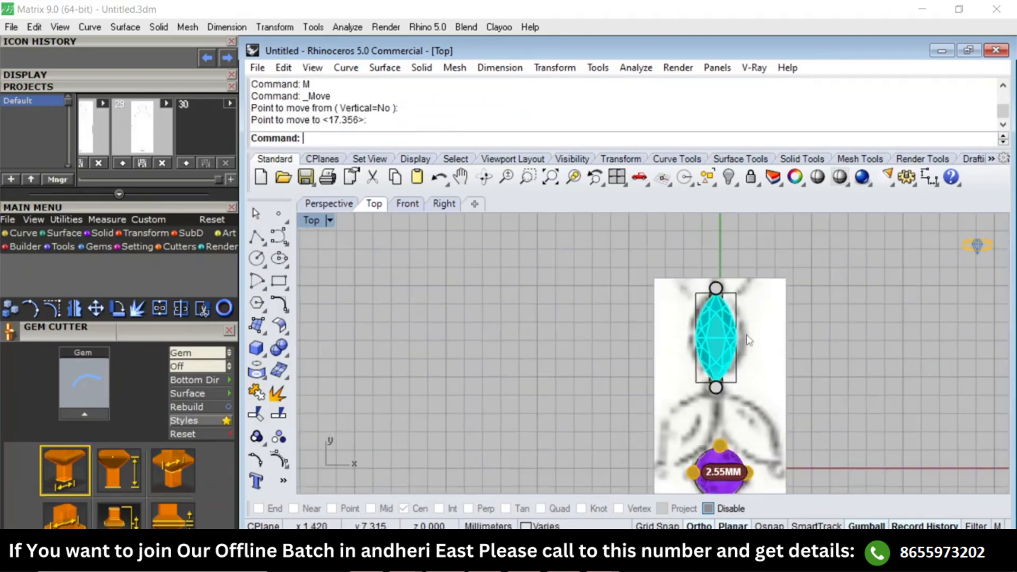
Polar-array the marquise setting into 3 items over 360° around the center of its lower prong, using the center snap.
{"action": "left_click", "coordinate": [719, 391]}
{"action": "scroll", "coordinate": [724, 396], "scroll_direction": "up", "scroll_amount": 3}
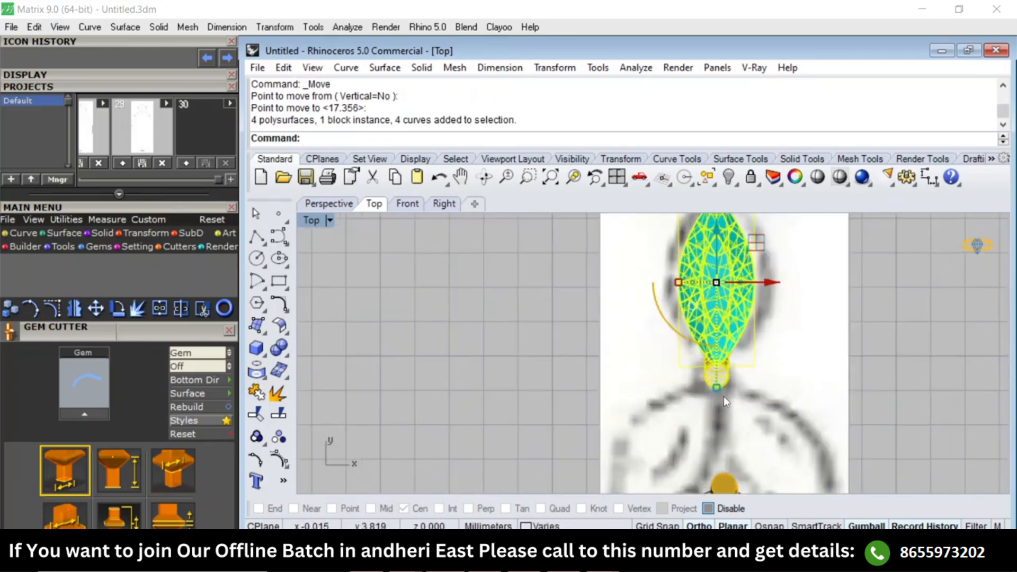
{"action": "right_click_drag", "start_coordinate": [726, 386], "coordinate": [722, 396]}
{"action": "type", "text": "AP"}
{"action": "key", "text": "Return"}
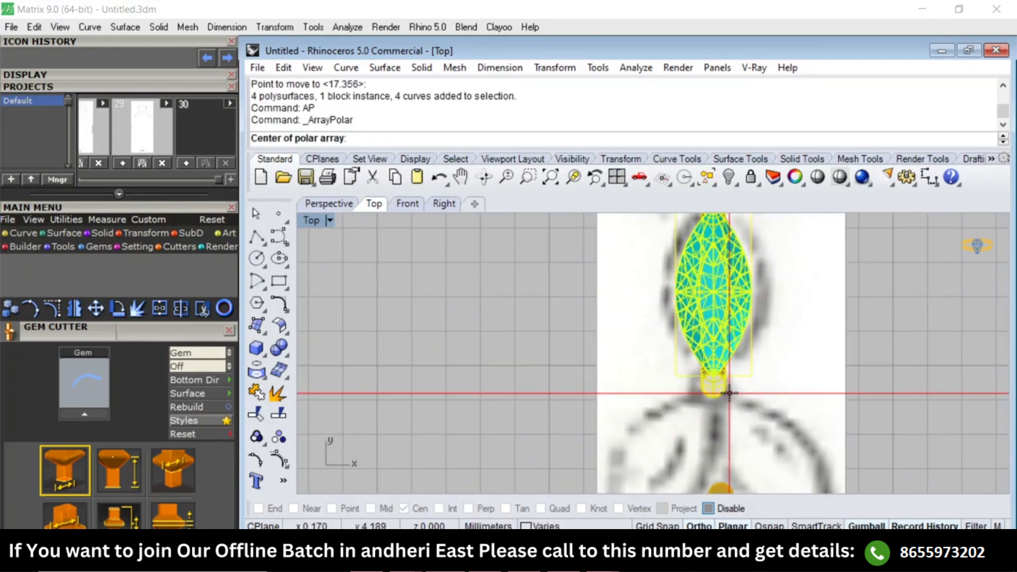
{"action": "type", "text": "o"}
{"action": "type", "text": "sc"}
{"action": "key", "text": "Return"}
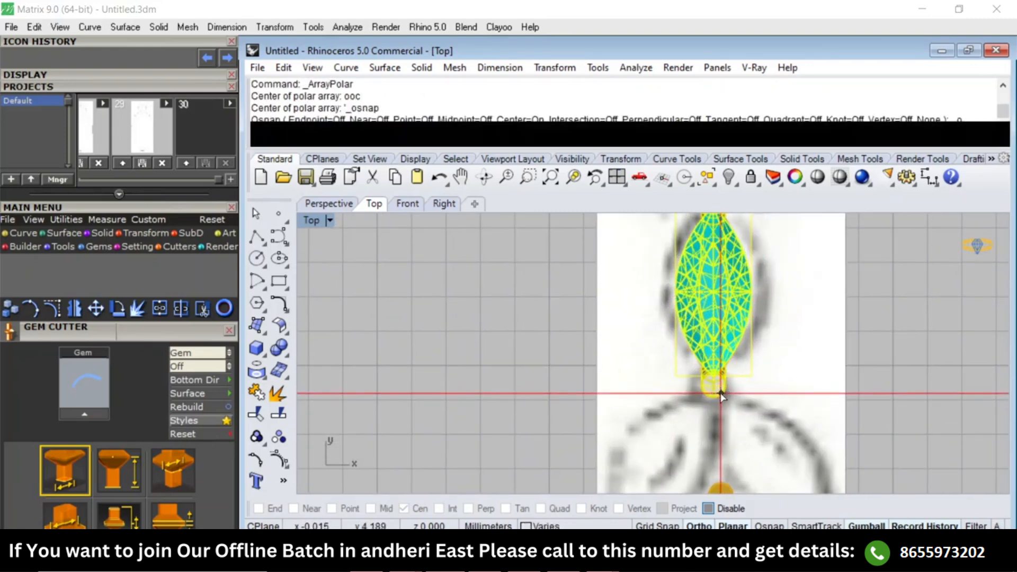
{"action": "type", "text": "3"}
{"action": "key", "text": "Return"}
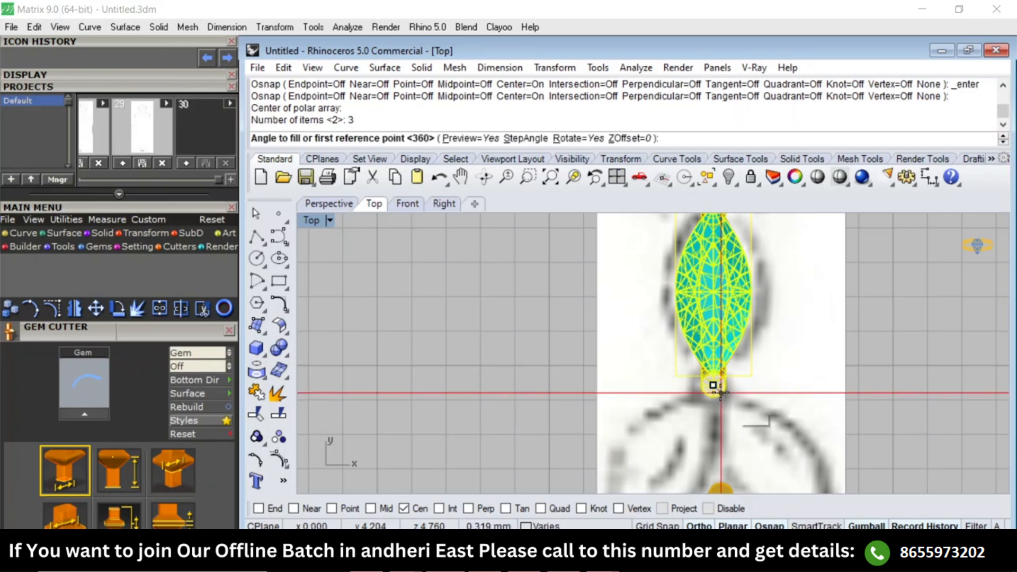
{"action": "key", "text": "Return"}
{"action": "key", "text": "Return"}
Rotate the lower-right marquise copy about 21° clockwise around the shared prong's center to follow the sketch.
{"action": "scroll", "coordinate": [731, 339], "scroll_direction": "down", "scroll_amount": 2}
{"action": "right_click_drag", "start_coordinate": [734, 335], "coordinate": [702, 250]}
{"action": "left_click", "coordinate": [742, 333]}
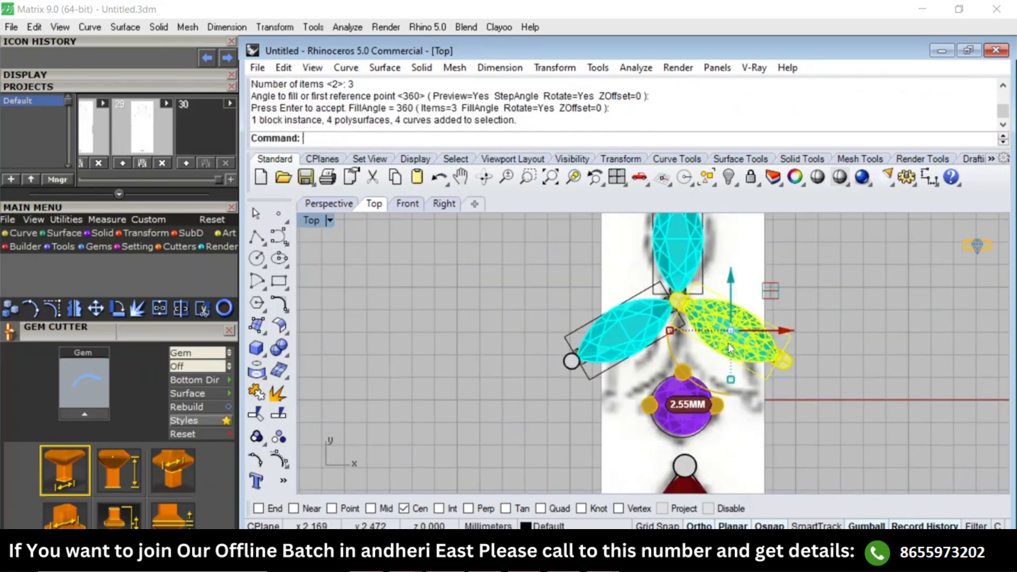
{"action": "type", "text": "r"}
{"action": "key", "text": "Return"}
{"action": "left_click", "coordinate": [679, 301]}
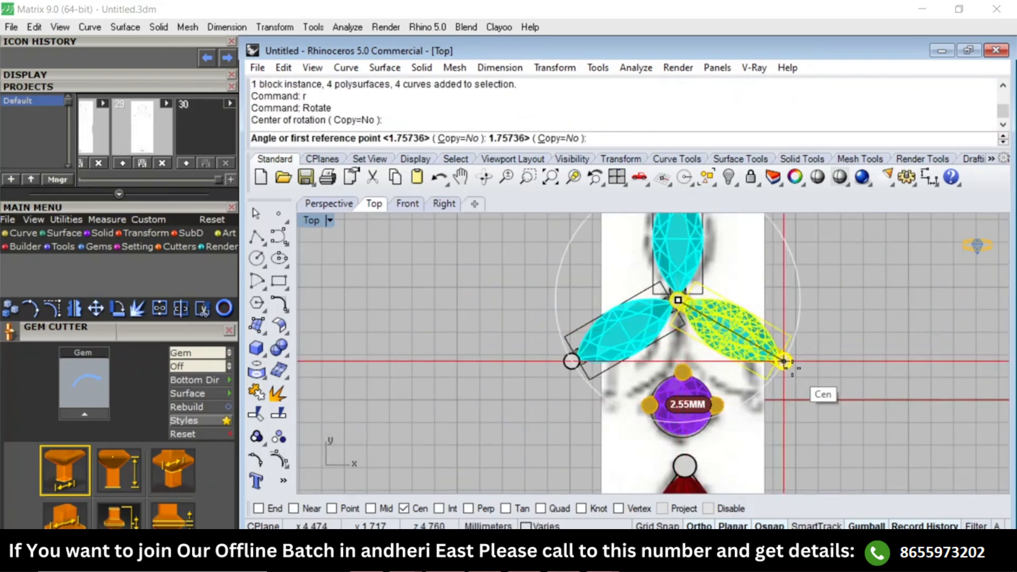
{"action": "left_click", "coordinate": [784, 362]}
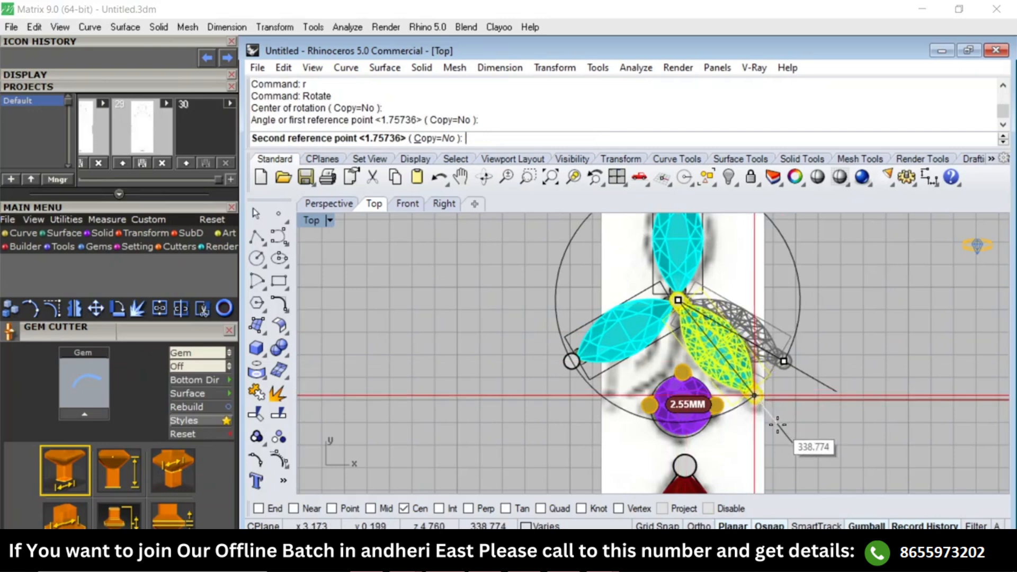
{"action": "left_click", "coordinate": [773, 423]}
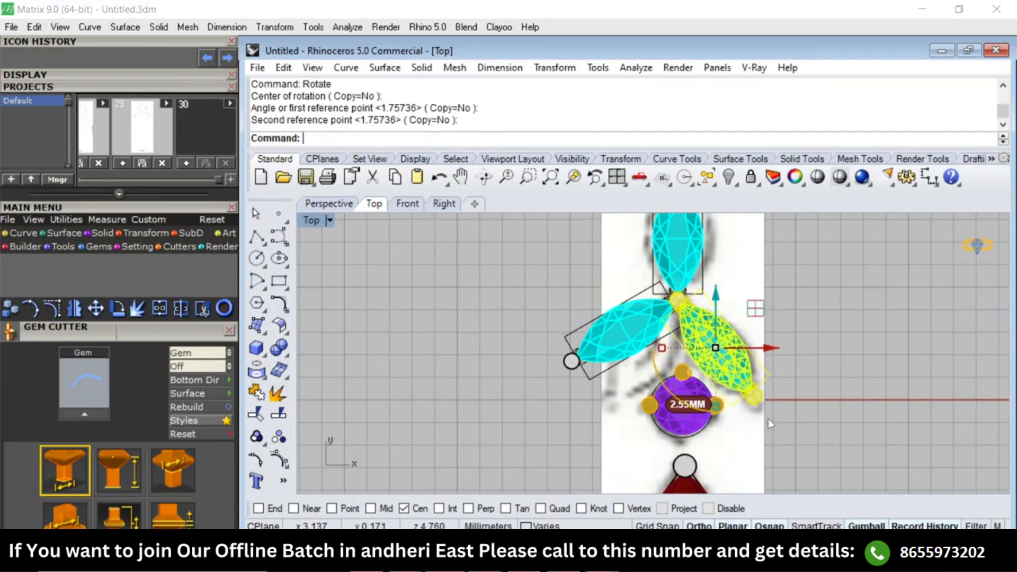
Replace the lower-left marquise copy with a mirrored copy of the rotated lower-right one across a vertical axis through the shared prong.
{"action": "left_click", "coordinate": [609, 335]}
{"action": "key", "text": "Delete"}
{"action": "left_click", "coordinate": [705, 343]}
{"action": "right_click_drag", "start_coordinate": [669, 331], "coordinate": [668, 384]}
{"action": "type", "text": "mi"}
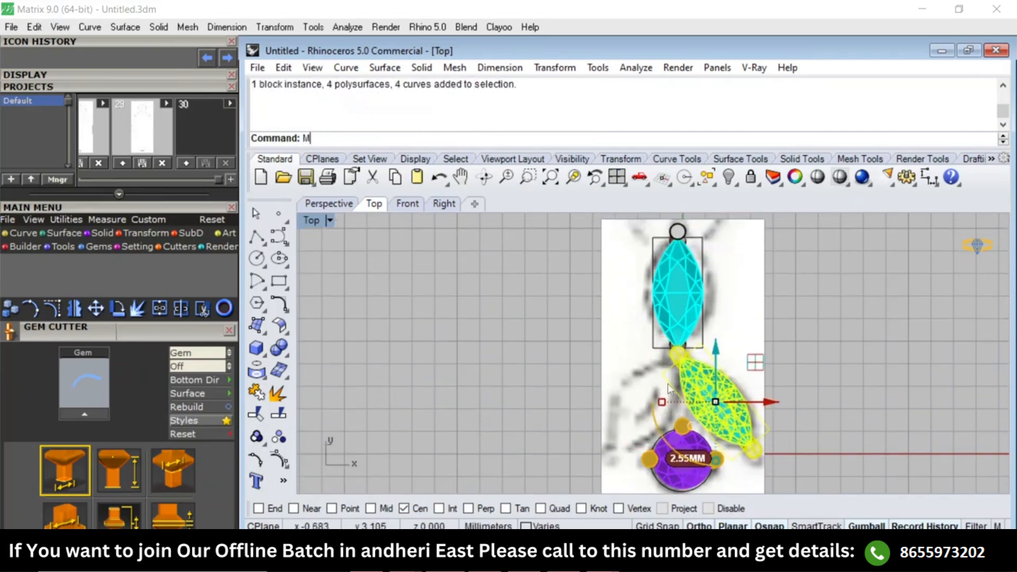
{"action": "key", "text": "Return"}
{"action": "left_click", "coordinate": [678, 353]}
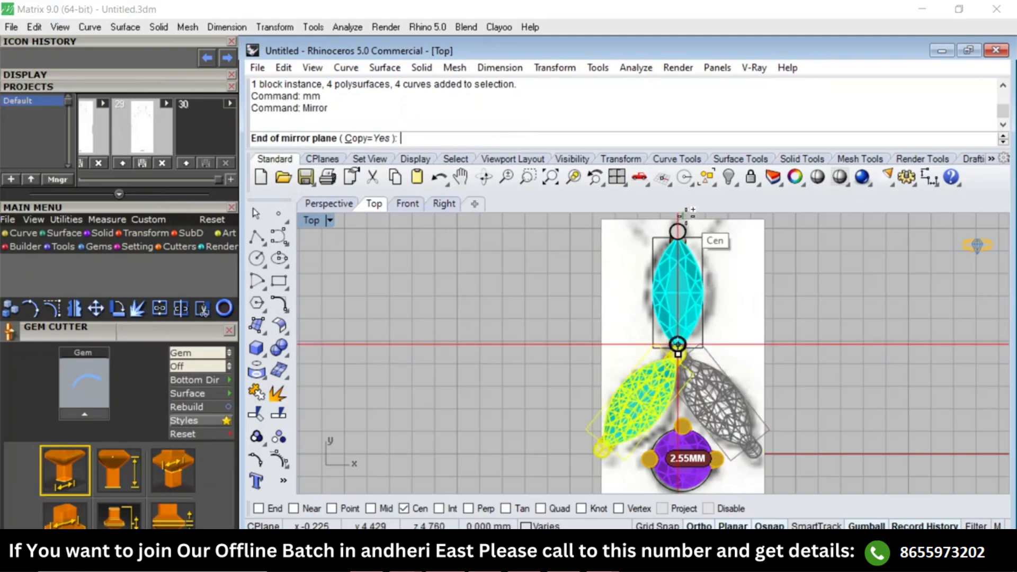
{"action": "right_click_drag", "start_coordinate": [687, 214], "coordinate": [672, 260]}
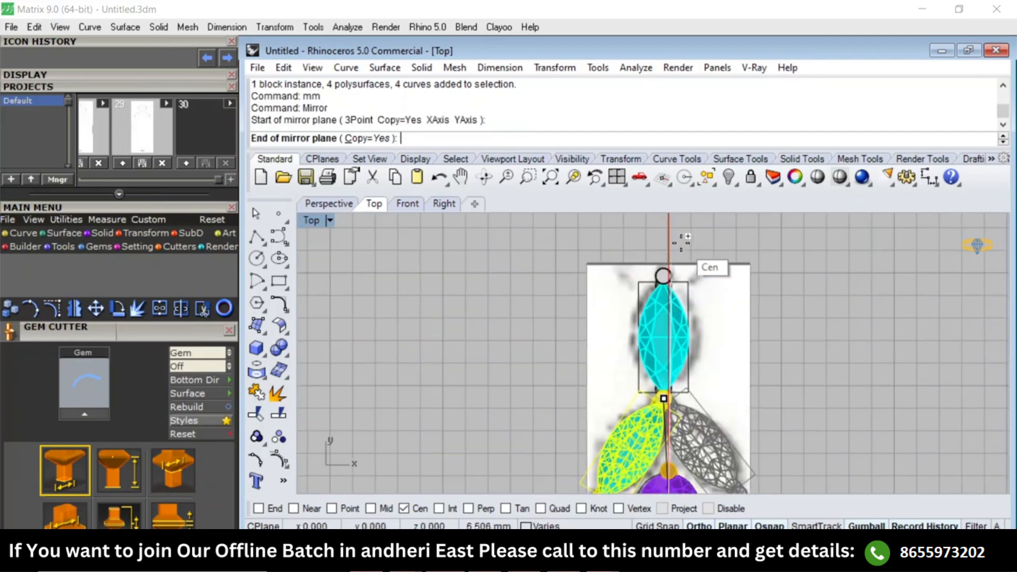
{"action": "left_click", "coordinate": [668, 239]}
{"action": "key", "text": "Escape"}
Examine the marquise settings' layout and relative heights in the Top, Perspective and Right views.
{"action": "scroll", "coordinate": [680, 276], "scroll_direction": "down", "scroll_amount": 4}
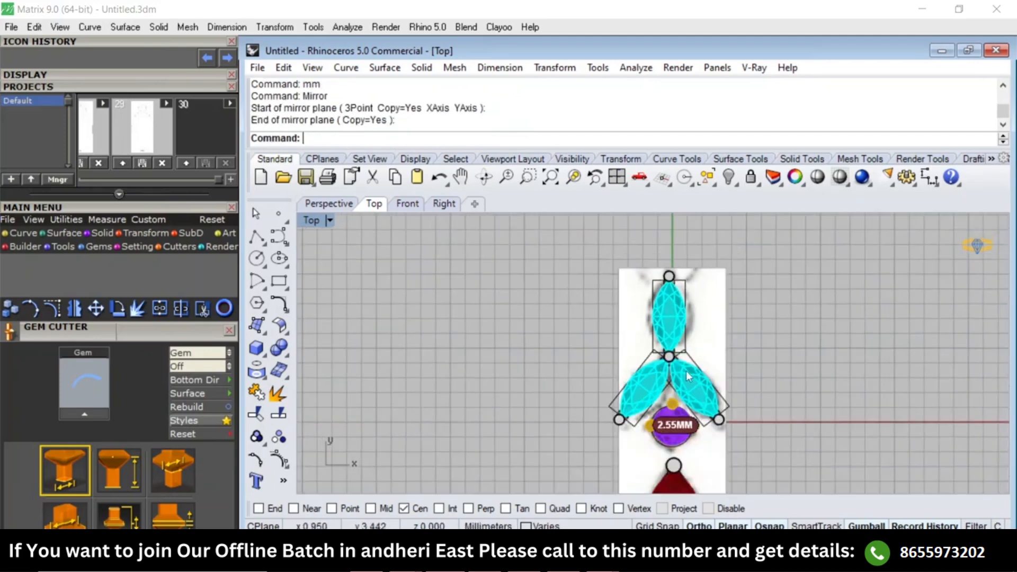
{"action": "scroll", "coordinate": [685, 372], "scroll_direction": "up", "scroll_amount": 8}
{"action": "scroll", "coordinate": [696, 401], "scroll_direction": "down", "scroll_amount": 5}
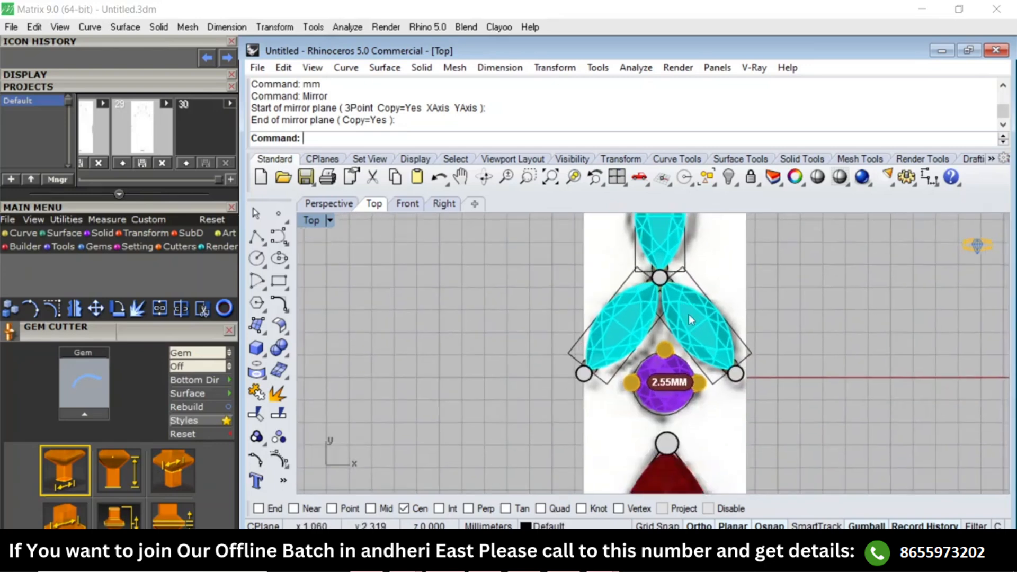
{"action": "right_click_drag", "start_coordinate": [678, 310], "coordinate": [668, 339]}
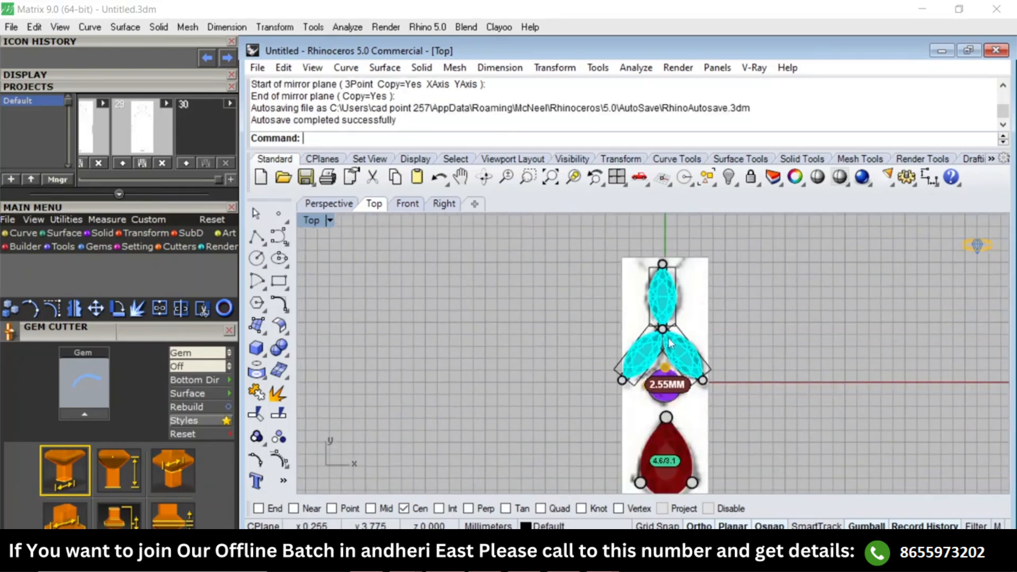
{"action": "key", "text": "F4"}
{"action": "right_click_drag", "start_coordinate": [733, 318], "coordinate": [671, 351]}
{"action": "scroll", "coordinate": [671, 351], "scroll_direction": "up", "scroll_amount": 6}
{"action": "key", "text": "ctrl+F3"}
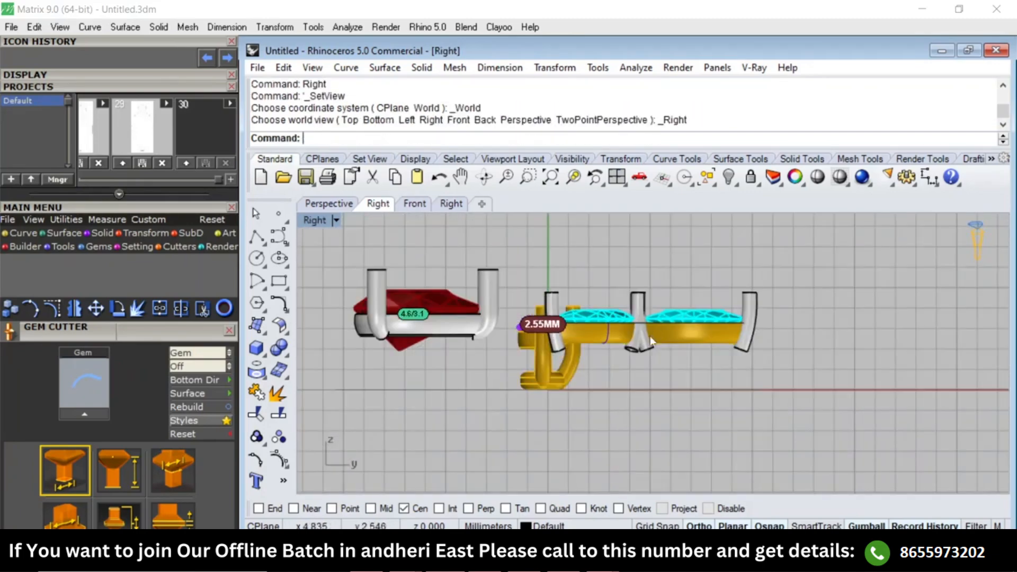
{"action": "left_click", "coordinate": [668, 323]}
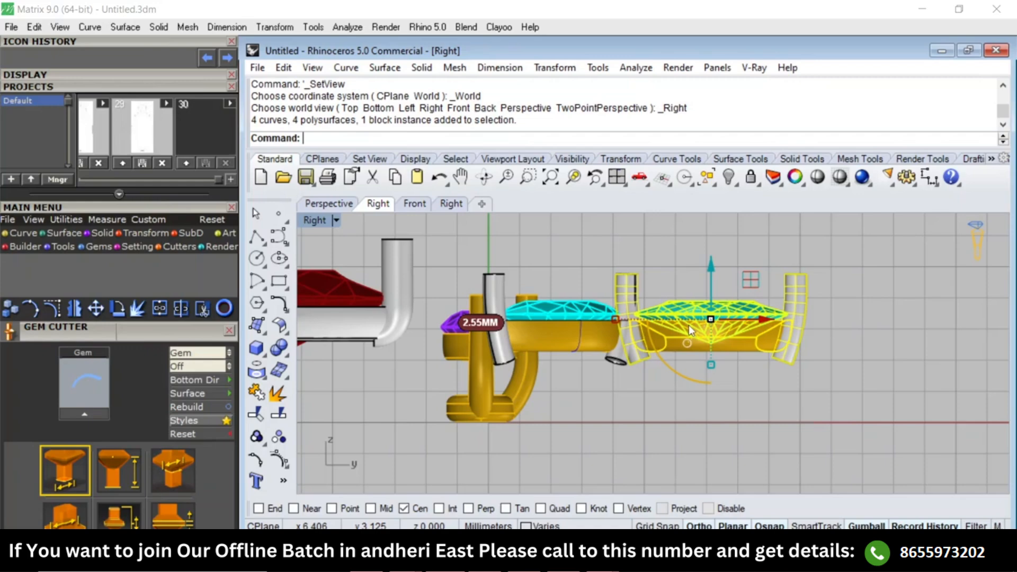
{"action": "type", "text": "Top"}
{"action": "key", "text": "Return"}
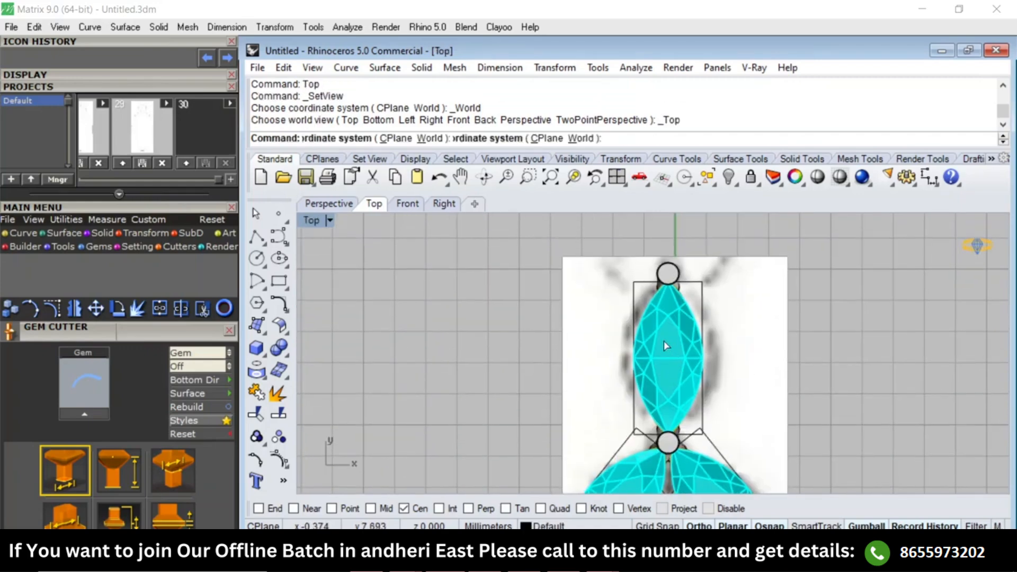
Select the upper marquise setting in the Perspective view.
{"action": "key", "text": "F4"}
{"action": "scroll", "coordinate": [708, 335], "scroll_direction": "up", "scroll_amount": 8}
{"action": "left_click", "coordinate": [665, 353]}
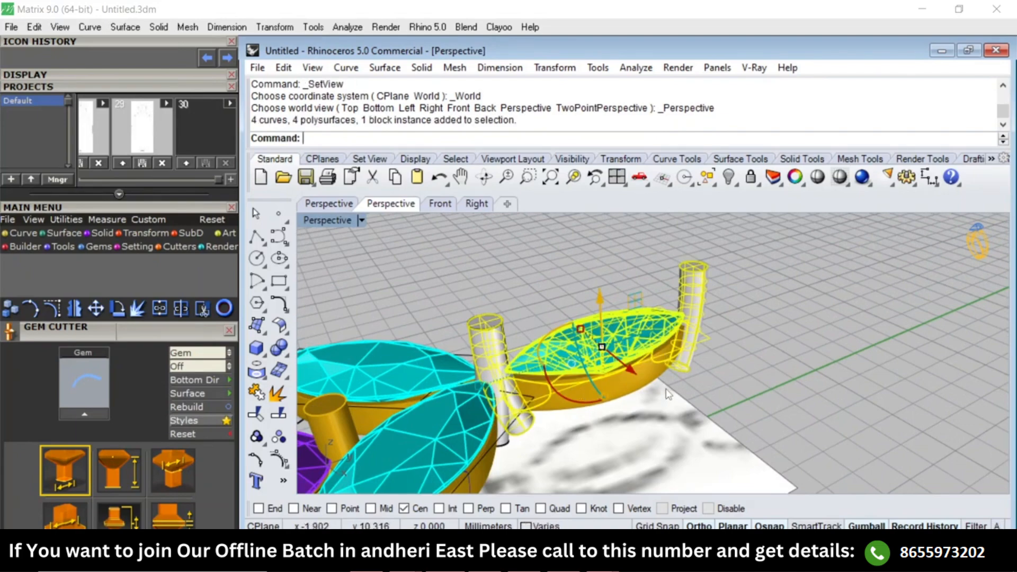
{"action": "scroll", "coordinate": [641, 384], "scroll_direction": "up", "scroll_amount": 4}
{"action": "scroll", "coordinate": [685, 362], "scroll_direction": "down", "scroll_amount": 2}
{"action": "left_click", "coordinate": [719, 355]}
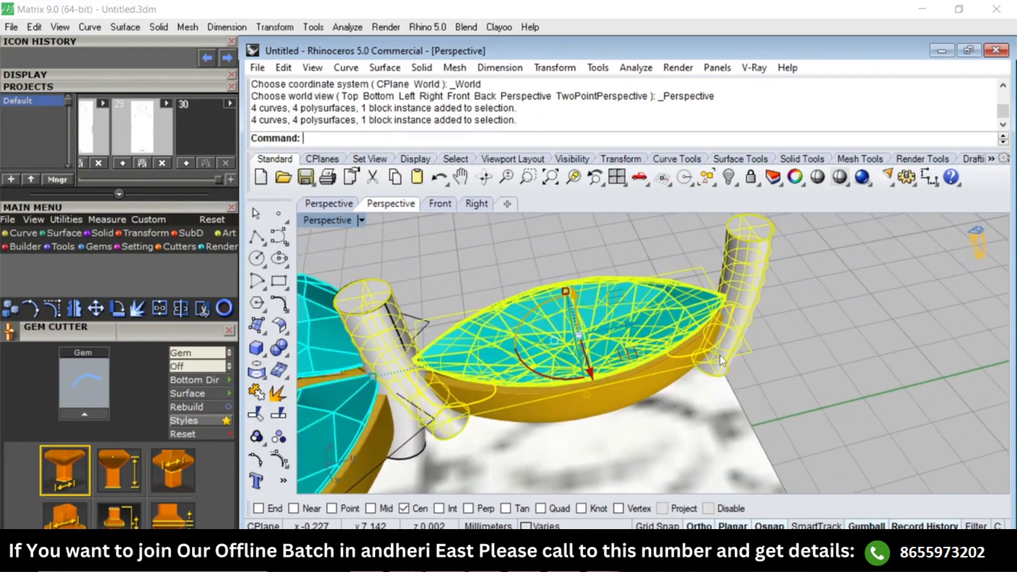
{"action": "scroll", "coordinate": [717, 344], "scroll_direction": "down", "scroll_amount": 4}
{"action": "type", "text": "r3"}
{"action": "key", "text": "Return"}
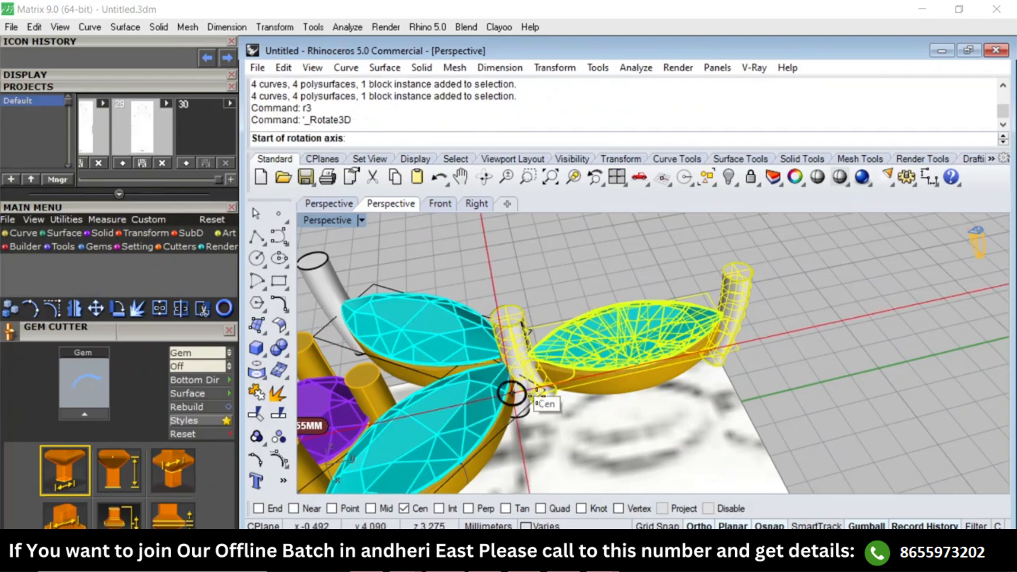
{"action": "key", "text": "Escape"}
{"action": "right_click_drag", "start_coordinate": [558, 385], "coordinate": [541, 432]}
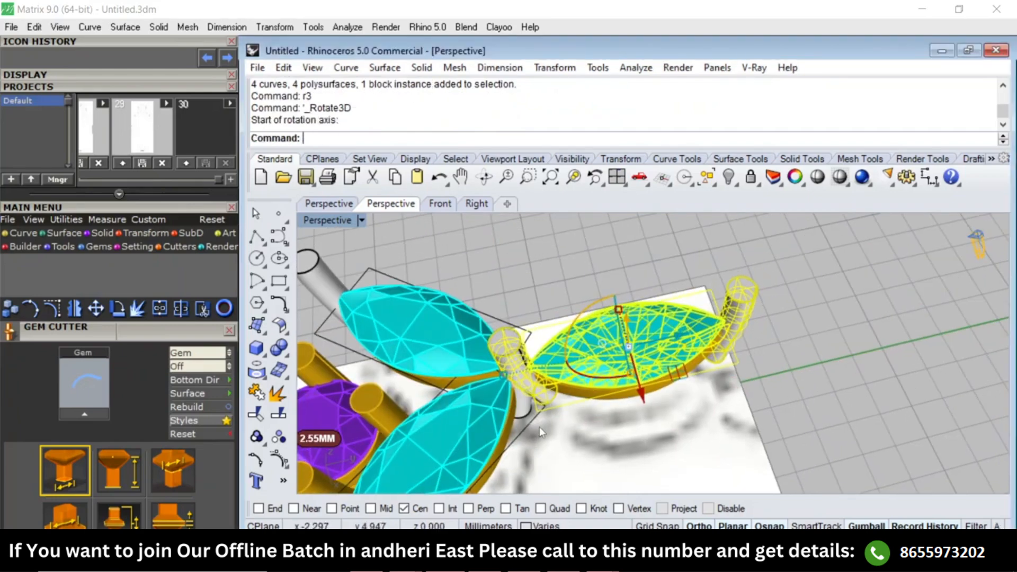
Try a 15° 3D rotation of the upper marquise setting about its frame's inner short edge with endpoint snap, and undo it.
{"action": "type", "text": "r3"}
{"action": "key", "text": "Return"}
{"action": "scroll", "coordinate": [539, 426], "scroll_direction": "up", "scroll_amount": 2}
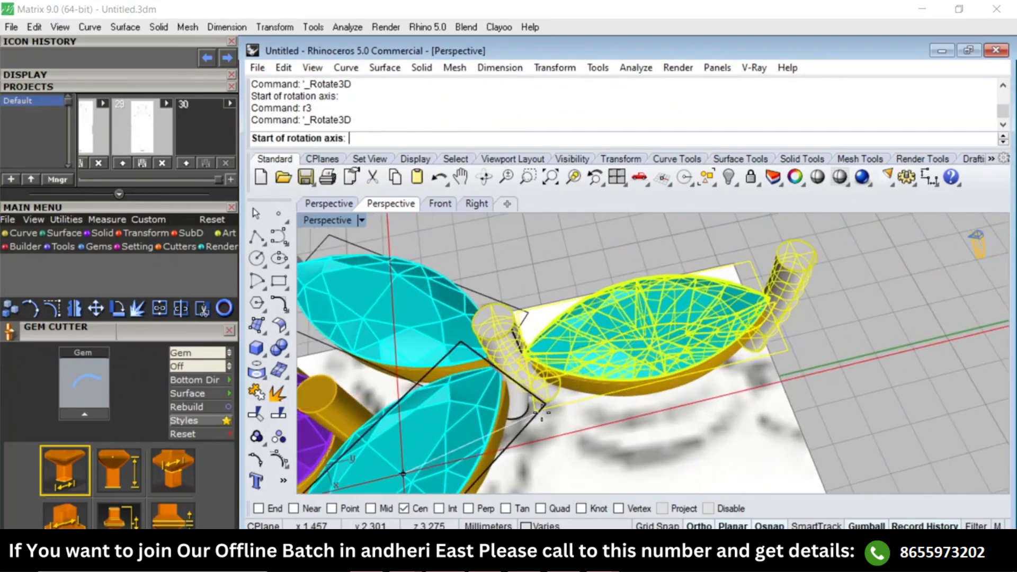
{"action": "type", "text": "ooe"}
{"action": "key", "text": "Return"}
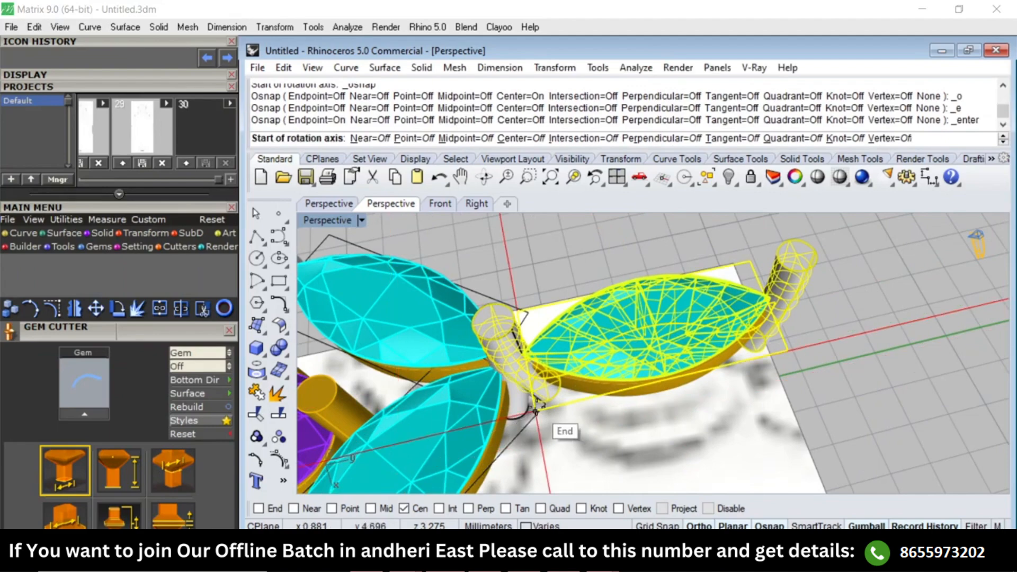
{"action": "left_click", "coordinate": [536, 411]}
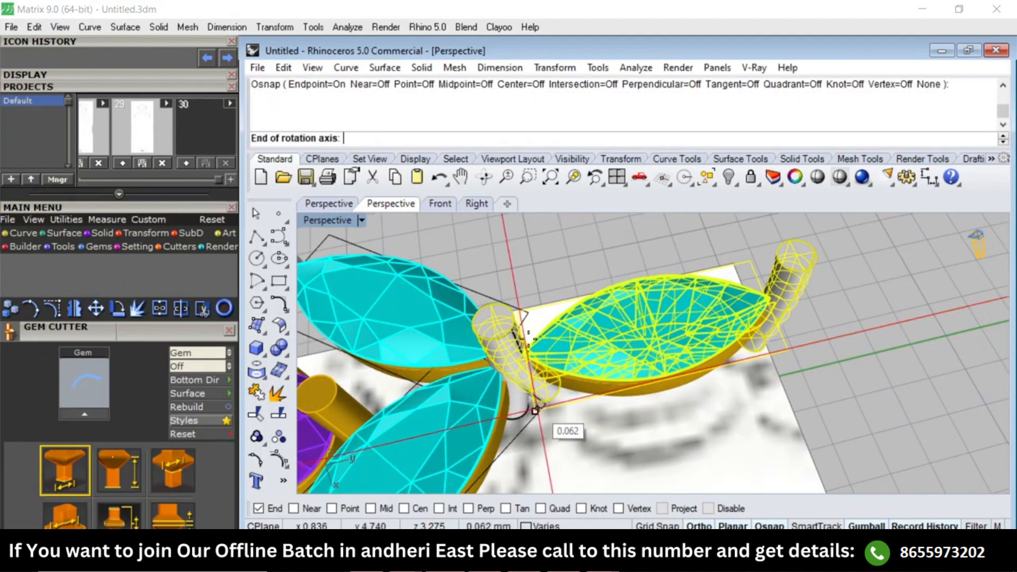
{"action": "left_click", "coordinate": [518, 311]}
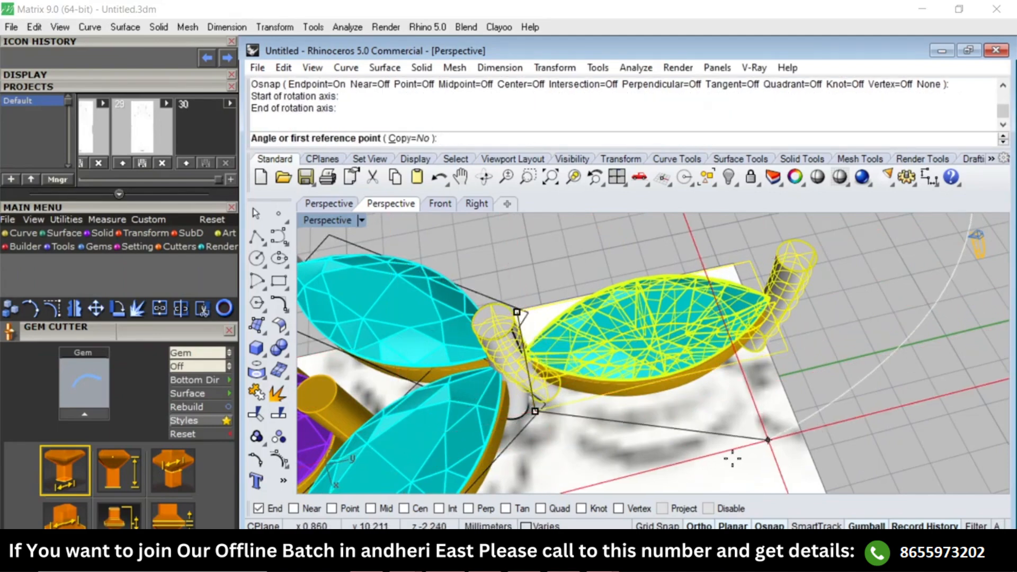
{"action": "type", "text": "15"}
{"action": "key", "text": "Return"}
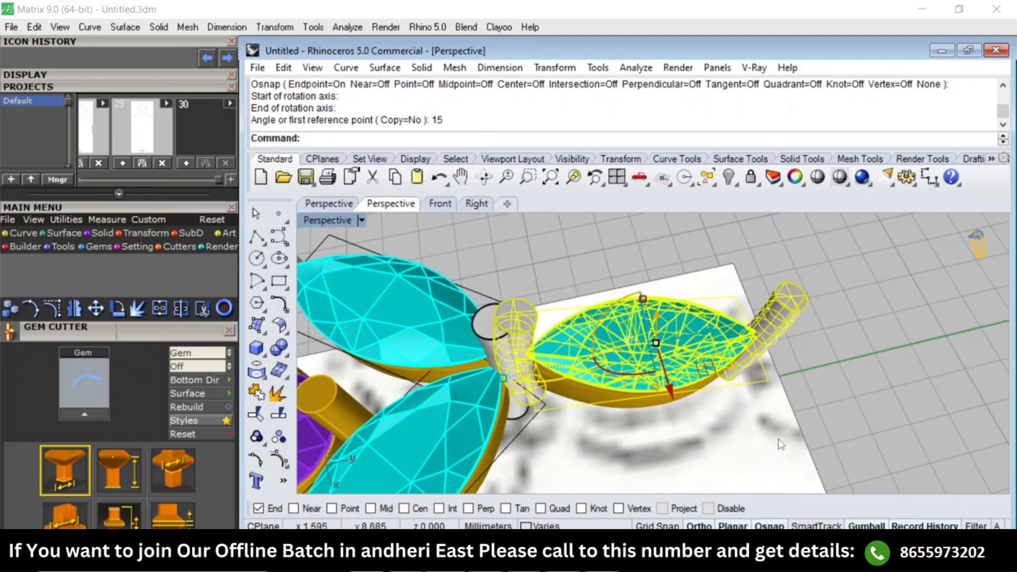
{"action": "right_click_drag", "start_coordinate": [779, 442], "coordinate": [662, 339]}
{"action": "key", "text": "ctrl+z"}
Rotate the upper marquise setting in 3D by -15° about its frame's short edge nearest the lower marquises.
{"action": "type", "text": "r3"}
{"action": "key", "text": "Return"}
{"action": "left_click", "coordinate": [514, 373]}
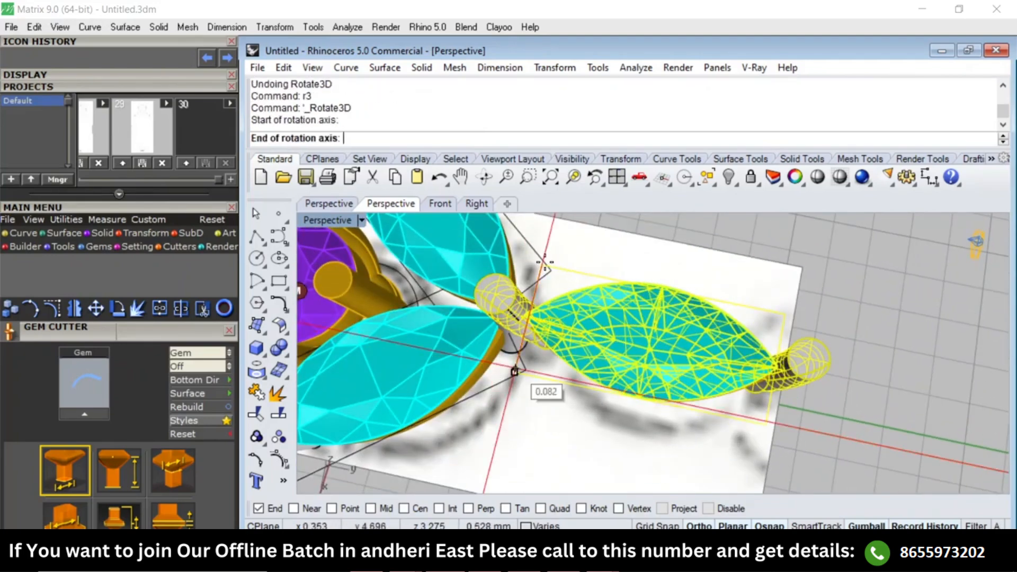
{"action": "left_click", "coordinate": [542, 265]}
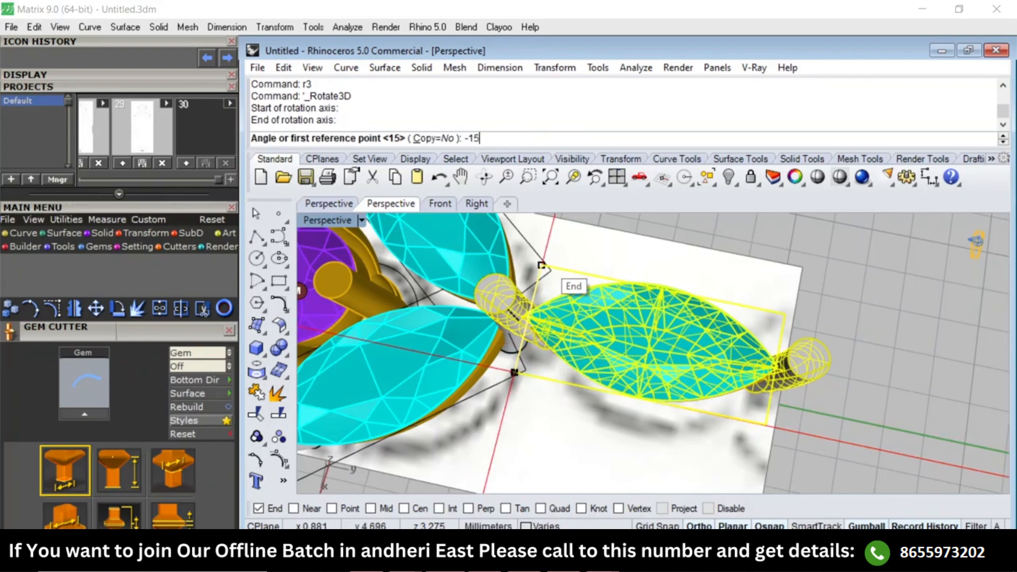
{"action": "key", "text": "Return"}
{"action": "right_click_drag", "start_coordinate": [621, 233], "coordinate": [630, 318]}
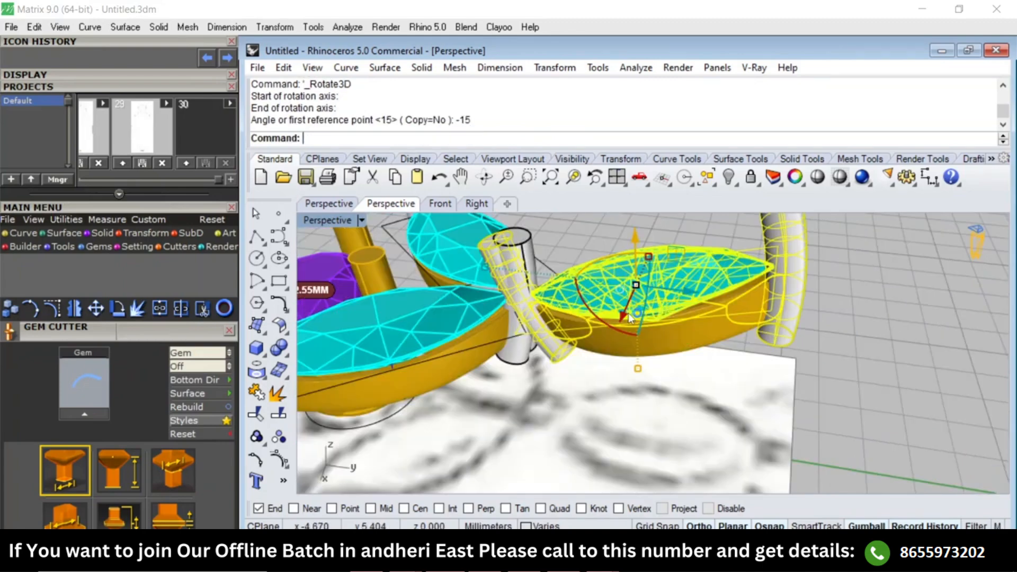
{"action": "type", "text": "Right"}
{"action": "key", "text": "Return"}
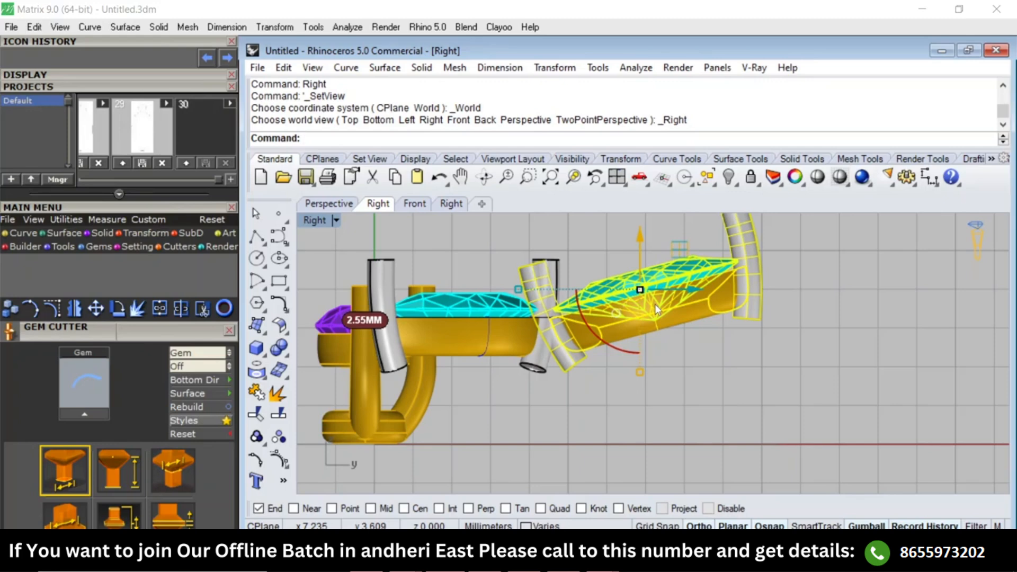
{"action": "left_click", "coordinate": [699, 351]}
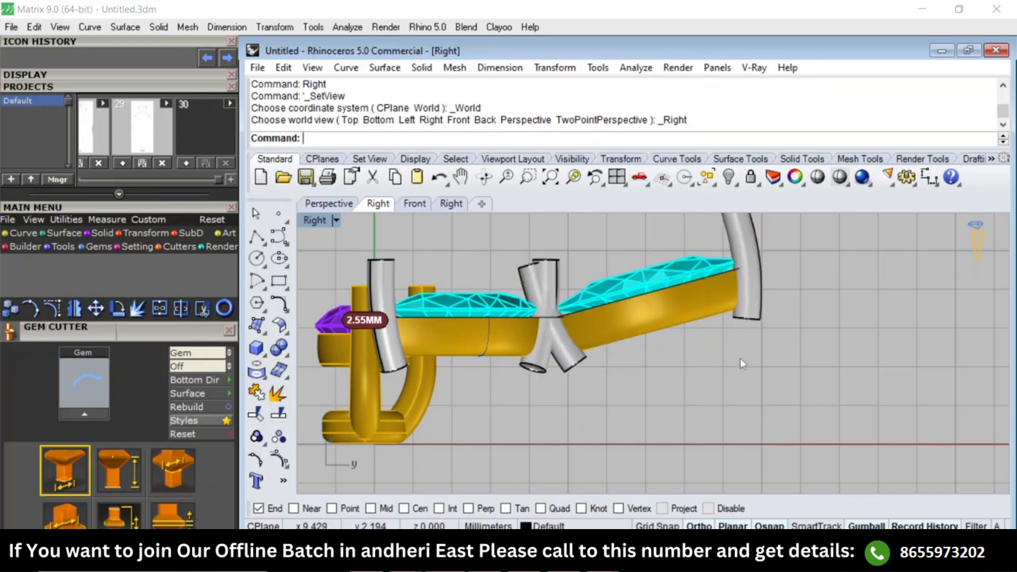
Select the lower right marquise setting and view its frame edge nearest the upper marquise in the Perspective view.
{"action": "type", "text": "Top"}
{"action": "key", "text": "Return"}
{"action": "left_click", "coordinate": [722, 470]}
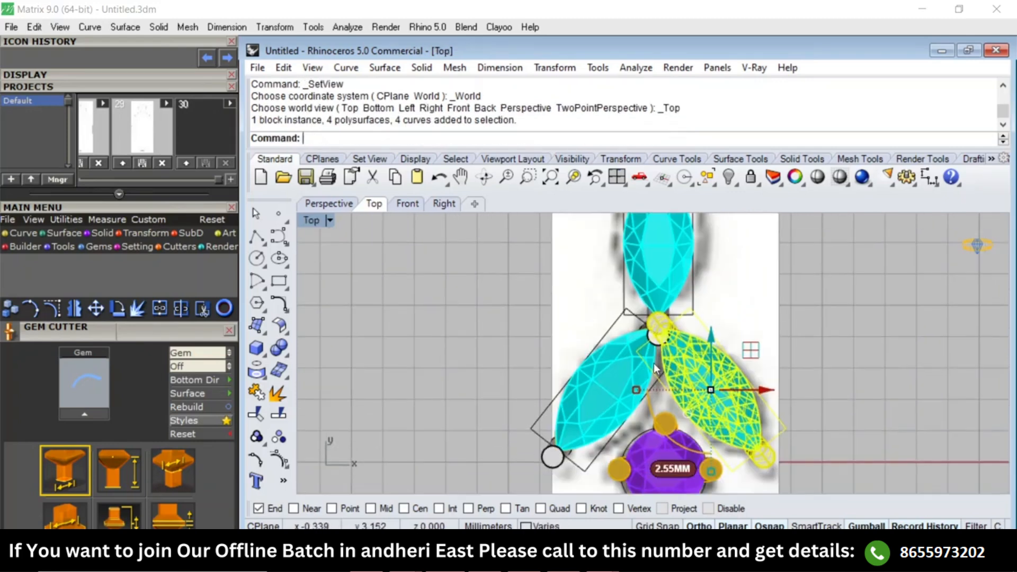
{"action": "type", "text": "Perspective"}
{"action": "key", "text": "Return"}
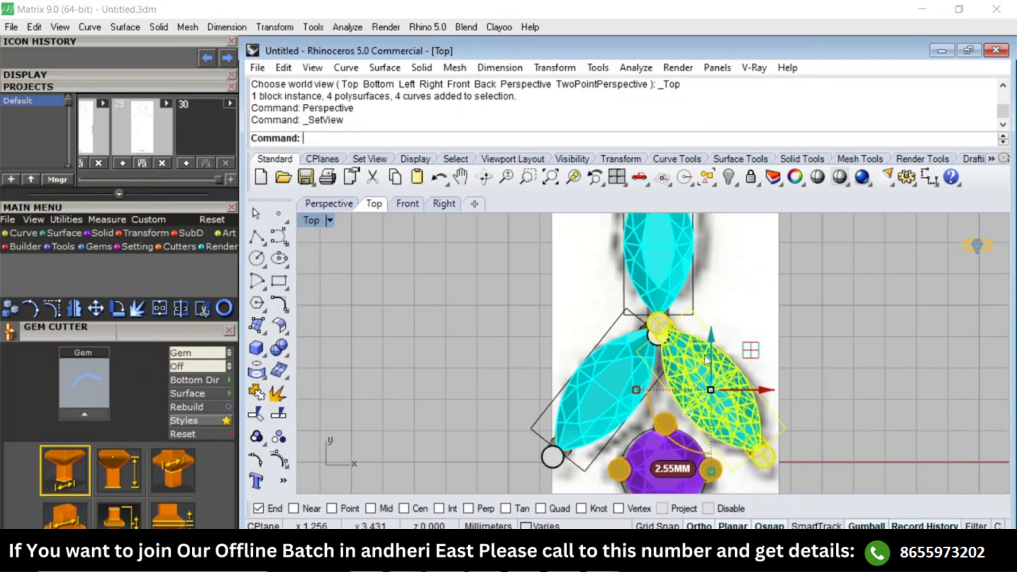
{"action": "right_click_drag", "start_coordinate": [540, 386], "coordinate": [557, 380]}
{"action": "left_click", "coordinate": [699, 385]}
{"action": "scroll", "coordinate": [642, 360], "scroll_direction": "up", "scroll_amount": 4}
{"action": "left_click", "coordinate": [642, 360]}
{"action": "right_click_drag", "start_coordinate": [641, 361], "coordinate": [610, 409]}
Try a -15° 3D rotation of the lower right marquise setting about its frame's short edge nearest the upper marquise, and undo it.
{"action": "type", "text": "r3"}
{"action": "key", "text": "Return"}
{"action": "left_click", "coordinate": [694, 426]}
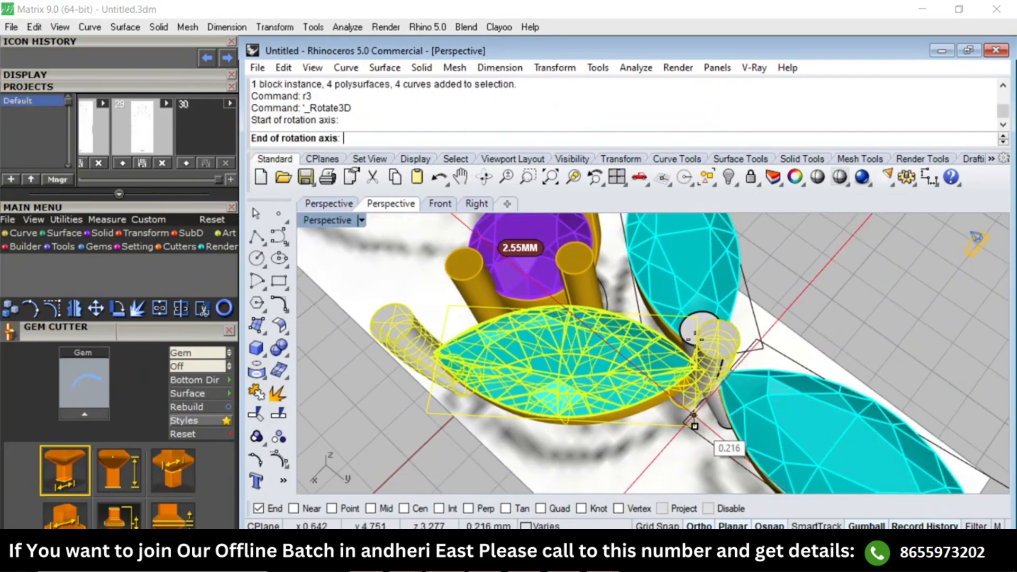
{"action": "left_click", "coordinate": [697, 365]}
{"action": "key", "text": "Return"}
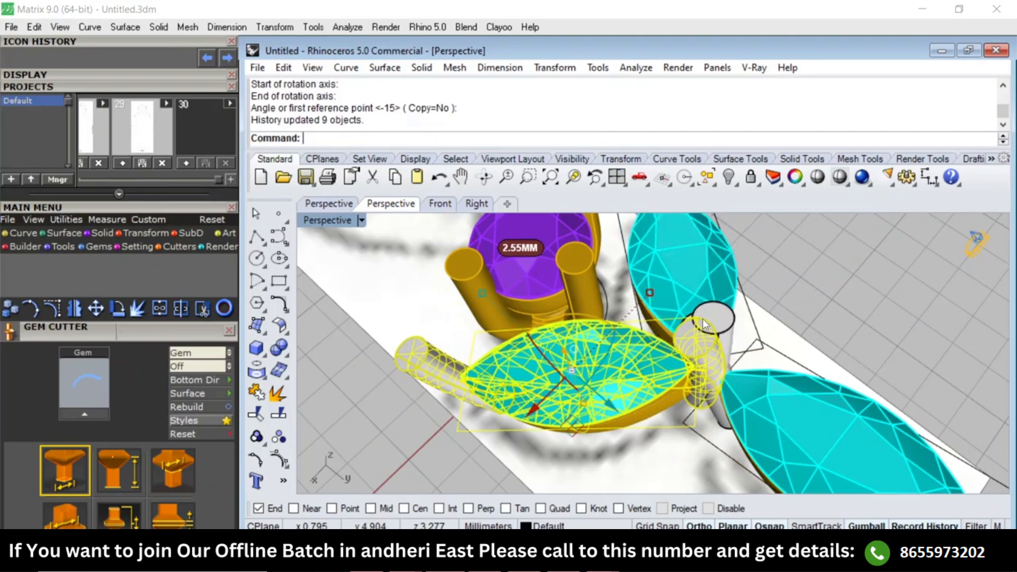
{"action": "key", "text": "ctrl+z"}
Rotate the lower right marquise setting in 3D by -15° about the same short frame edge with the axis direction reversed, and check the Right view.
{"action": "type", "text": "r3"}
{"action": "key", "text": "Return"}
{"action": "left_click", "coordinate": [697, 317]}
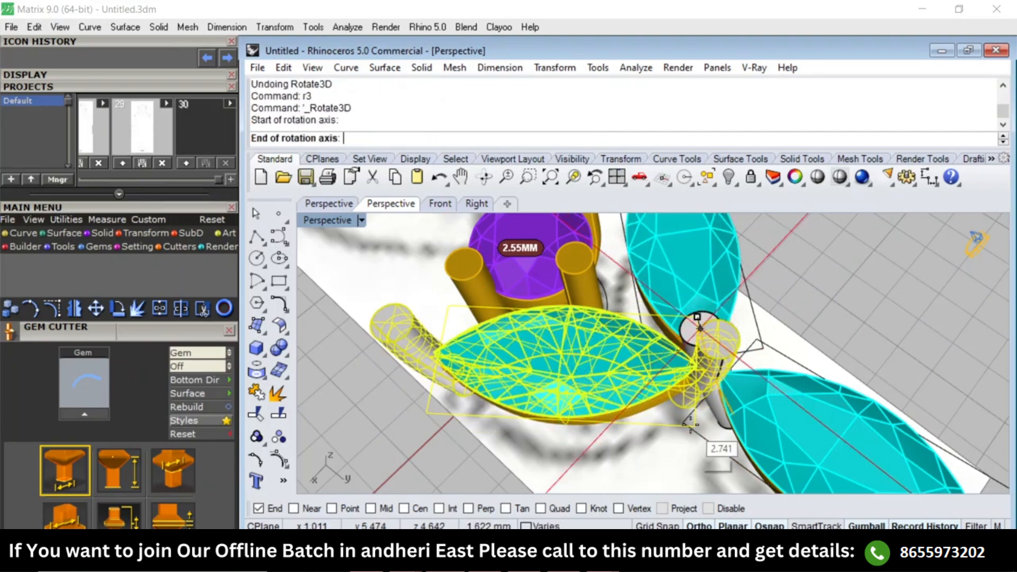
{"action": "left_click", "coordinate": [694, 425]}
{"action": "key", "text": "Return"}
{"action": "right_click_drag", "start_coordinate": [691, 418], "coordinate": [728, 312]}
{"action": "type", "text": "f"}
{"action": "key", "text": "Return"}
{"action": "type", "text": "r"}
{"action": "key", "text": "Return"}
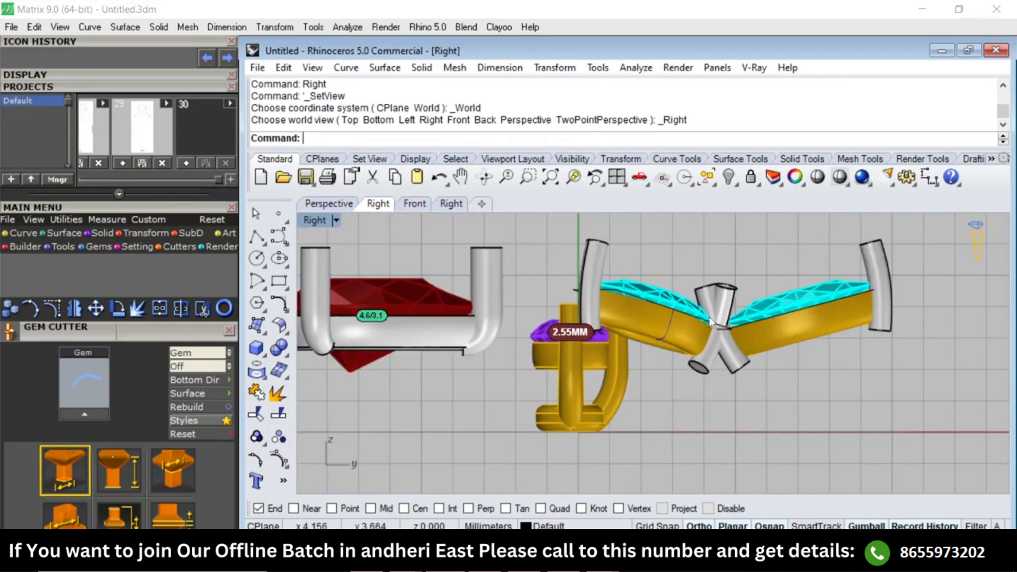
{"action": "scroll", "coordinate": [707, 307], "scroll_direction": "up", "scroll_amount": 5}
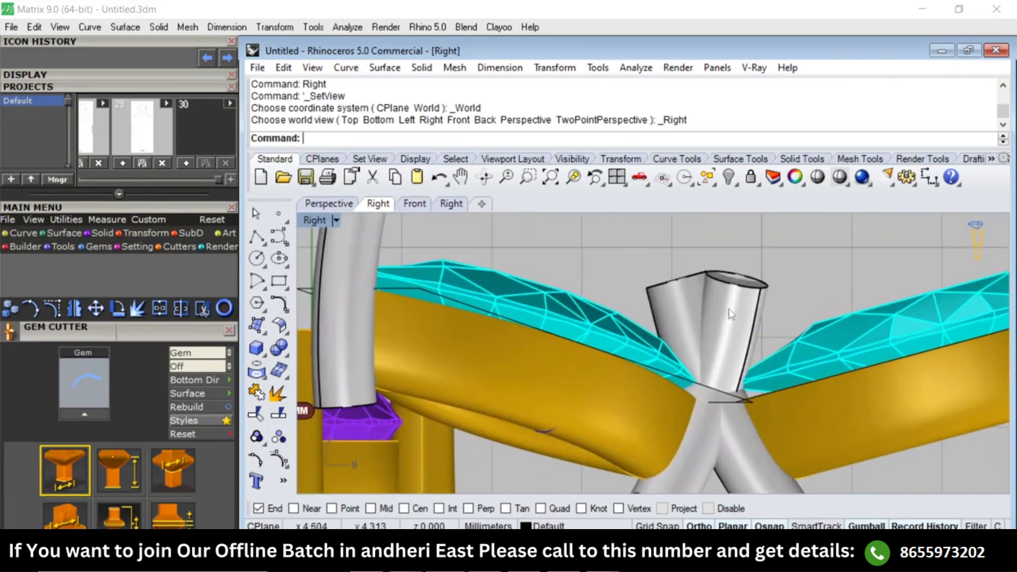
Remove the prongs at the junction of the three marquise settings from their groups and delete them.
{"action": "type", "text": "t"}
{"action": "key", "text": "Return"}
{"action": "type", "text": "rg"}
{"action": "key", "text": "Return"}
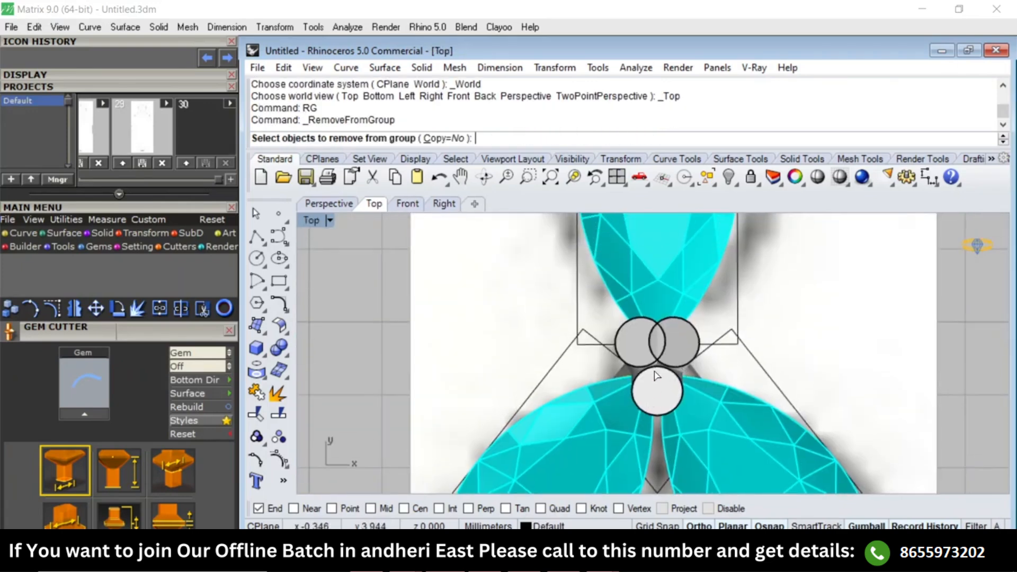
{"action": "left_click", "coordinate": [656, 345]}
{"action": "left_click", "coordinate": [691, 340]}
{"action": "left_click", "coordinate": [639, 338]}
{"action": "scroll", "coordinate": [638, 333], "scroll_direction": "up", "scroll_amount": 4}
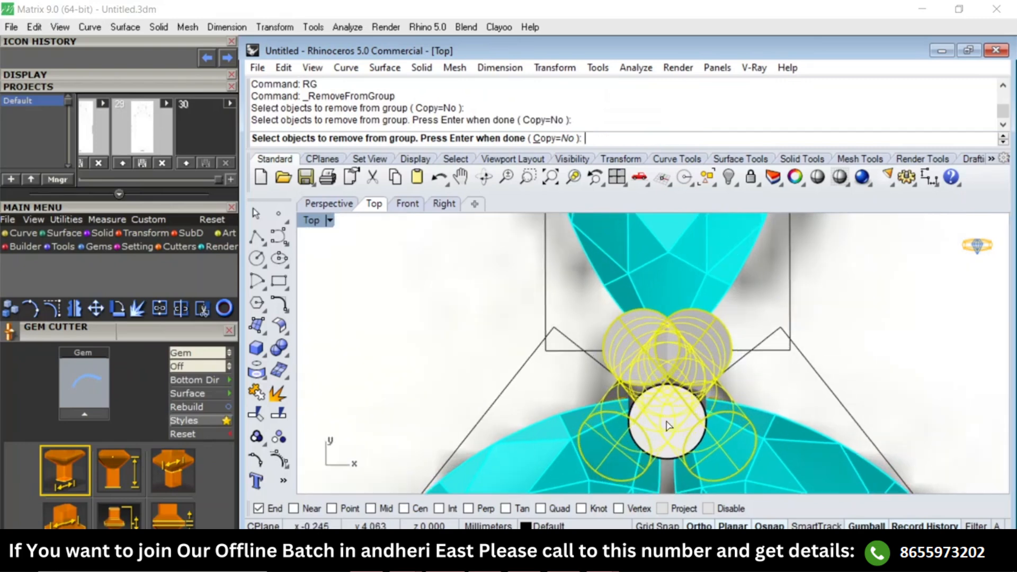
{"action": "left_click", "coordinate": [667, 421]}
{"action": "key", "text": "Return"}
{"action": "scroll", "coordinate": [681, 353], "scroll_direction": "down", "scroll_amount": 3}
{"action": "key", "text": "Delete"}
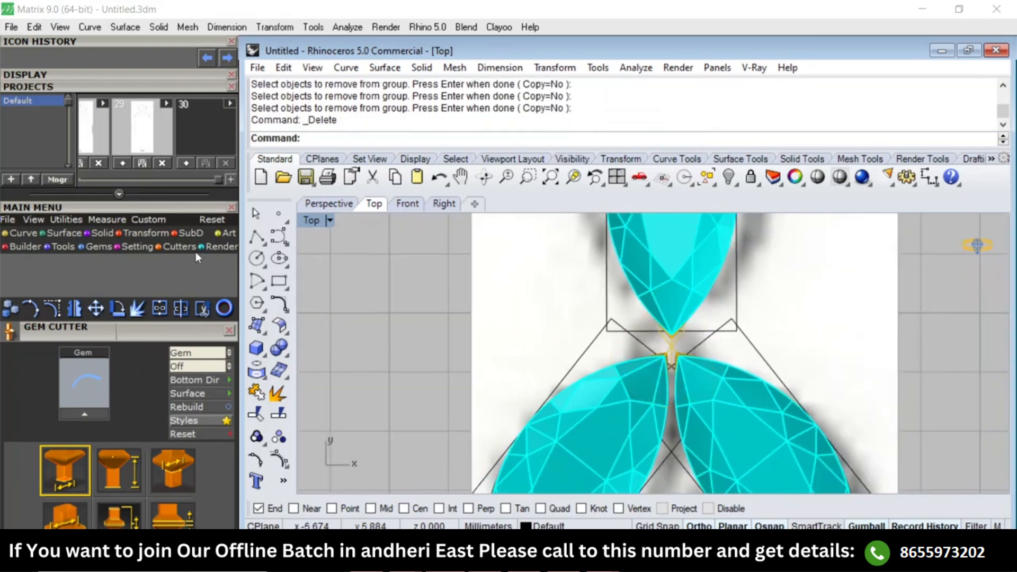
Draw a circle in the Top view centred between the three marquise tips, with object snaps disabled.
{"action": "left_click", "coordinate": [255, 261]}
{"action": "scroll", "coordinate": [684, 351], "scroll_direction": "up", "scroll_amount": 2}
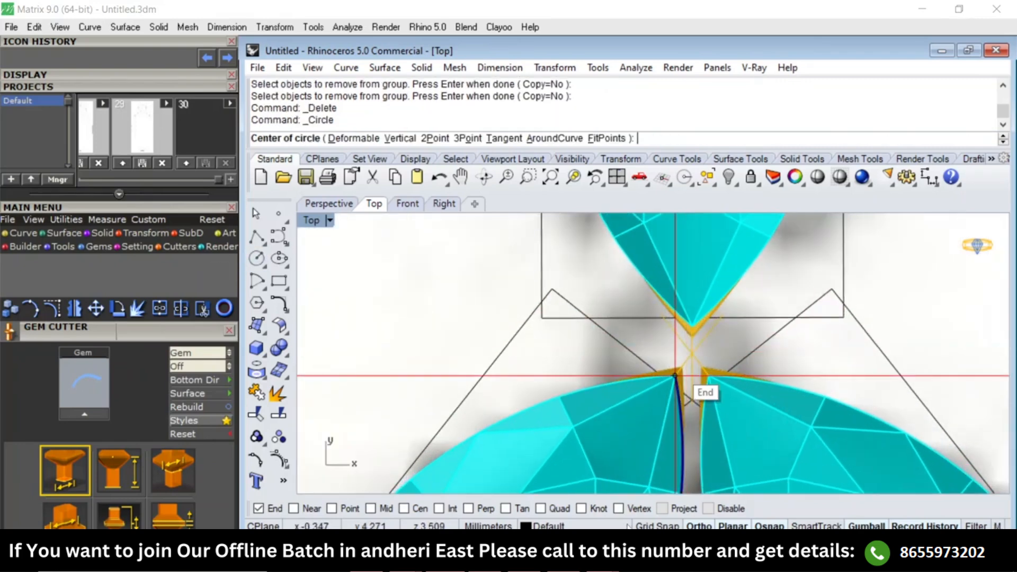
{"action": "left_click", "coordinate": [719, 510]}
{"action": "left_click", "coordinate": [691, 354]}
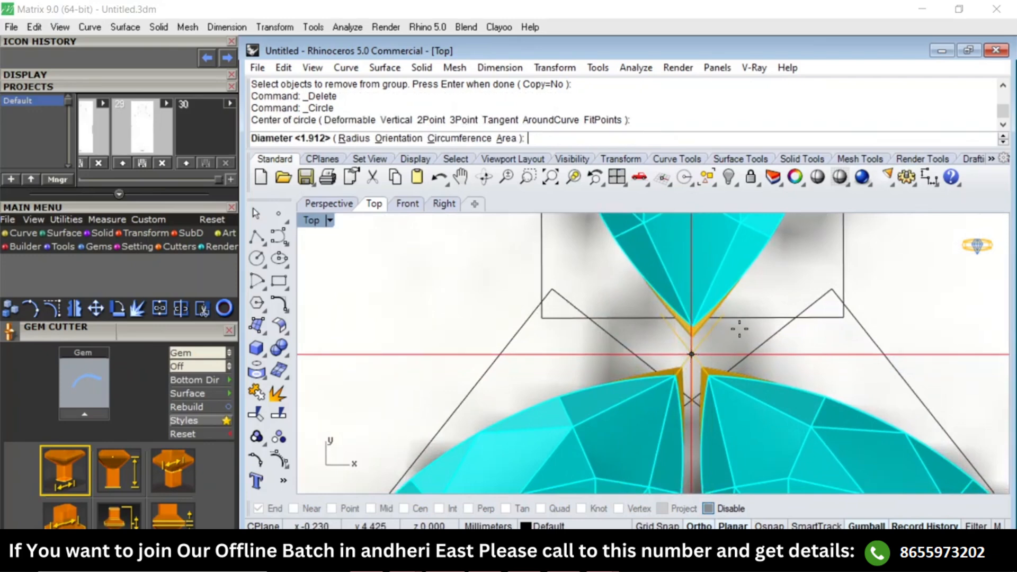
{"action": "left_click", "coordinate": [752, 321]}
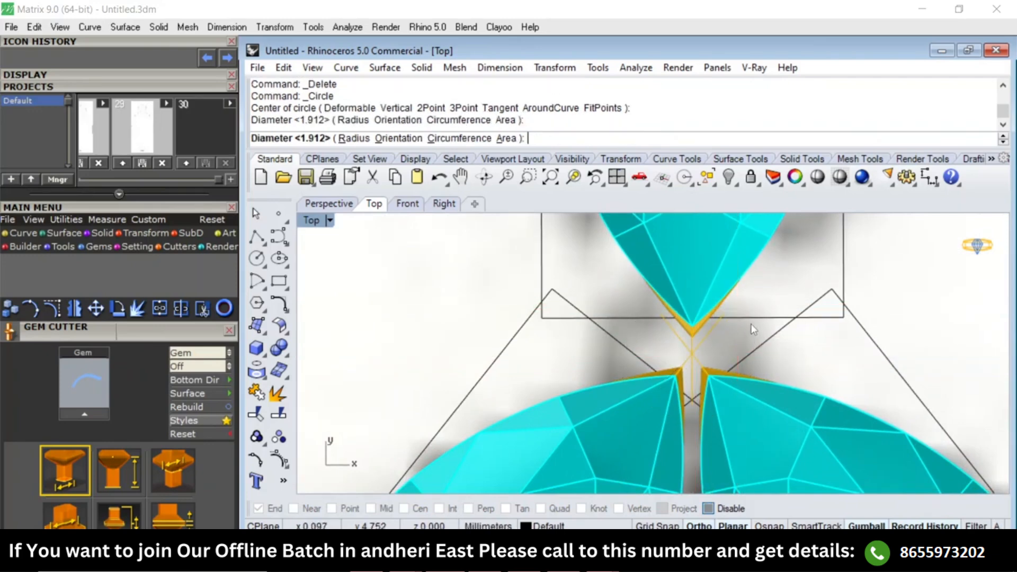
Measure the gap between the two lower marquise stones with an aligned dimension.
{"action": "scroll", "coordinate": [742, 406], "scroll_direction": "down", "scroll_amount": 3}
{"action": "scroll", "coordinate": [710, 393], "scroll_direction": "up", "scroll_amount": 2}
{"action": "type", "text": "A"}
{"action": "key", "text": "Return"}
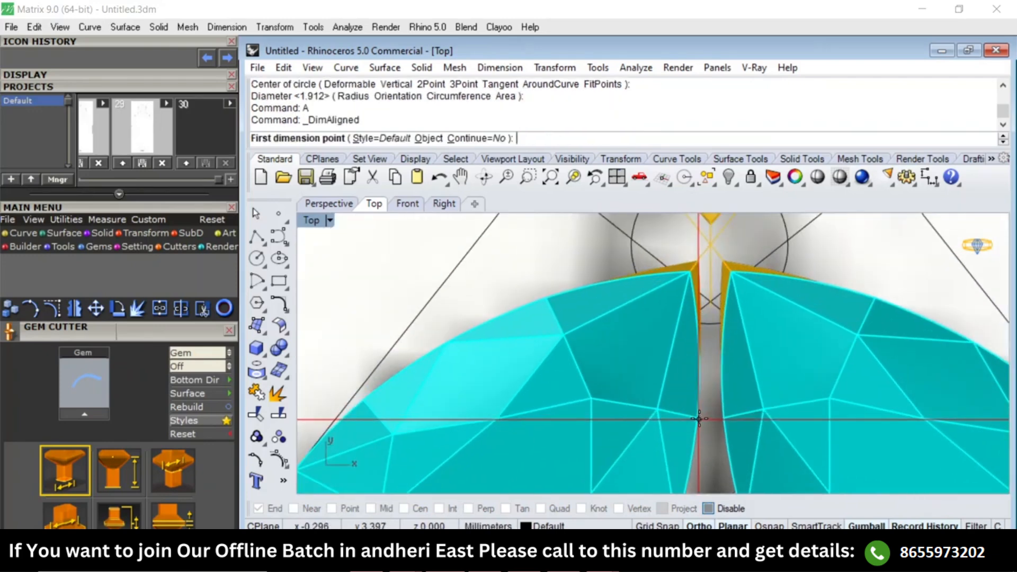
{"action": "left_click", "coordinate": [699, 419]}
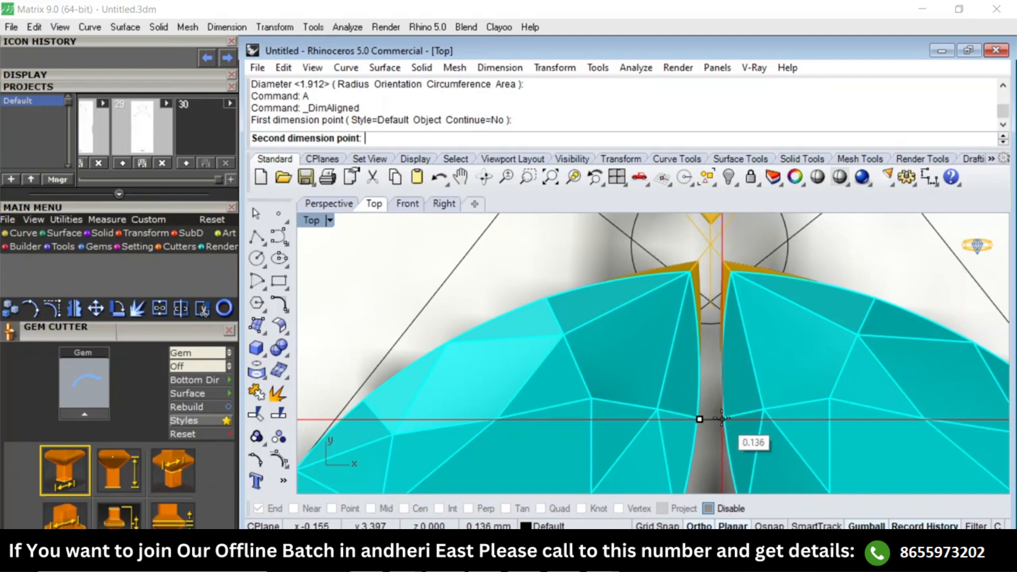
{"action": "left_click", "coordinate": [726, 418]}
{"action": "key", "text": "Escape"}
Move the lower right marquise setting outward by about 0.07 mm to widen the gap between the lower marquises.
{"action": "left_click", "coordinate": [728, 380]}
{"action": "scroll", "coordinate": [728, 380], "scroll_direction": "down", "scroll_amount": 6}
{"action": "right_click_drag", "start_coordinate": [736, 380], "coordinate": [706, 350]}
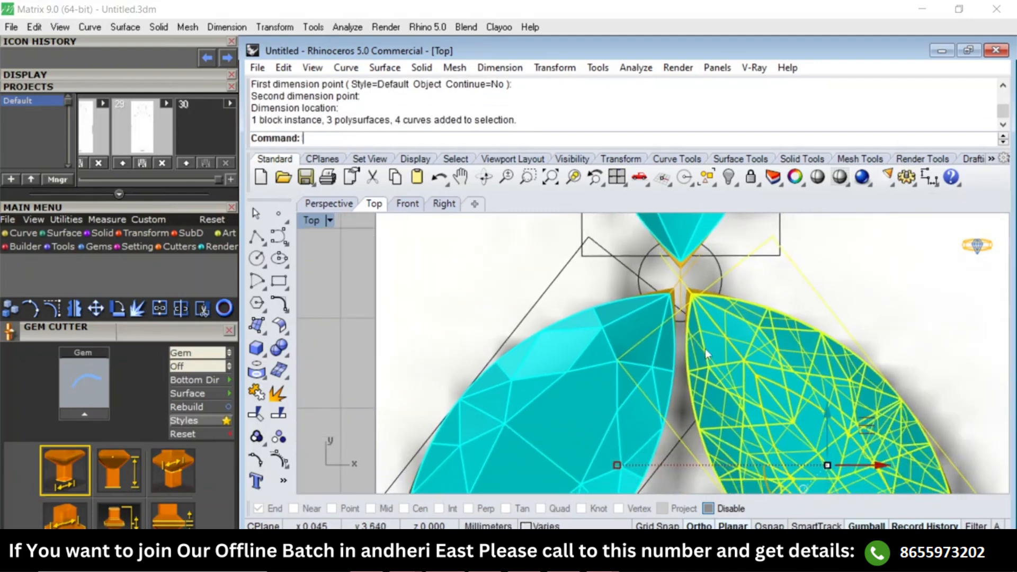
{"action": "type", "text": "M"}
{"action": "key", "text": "Return"}
{"action": "left_click", "coordinate": [861, 295]}
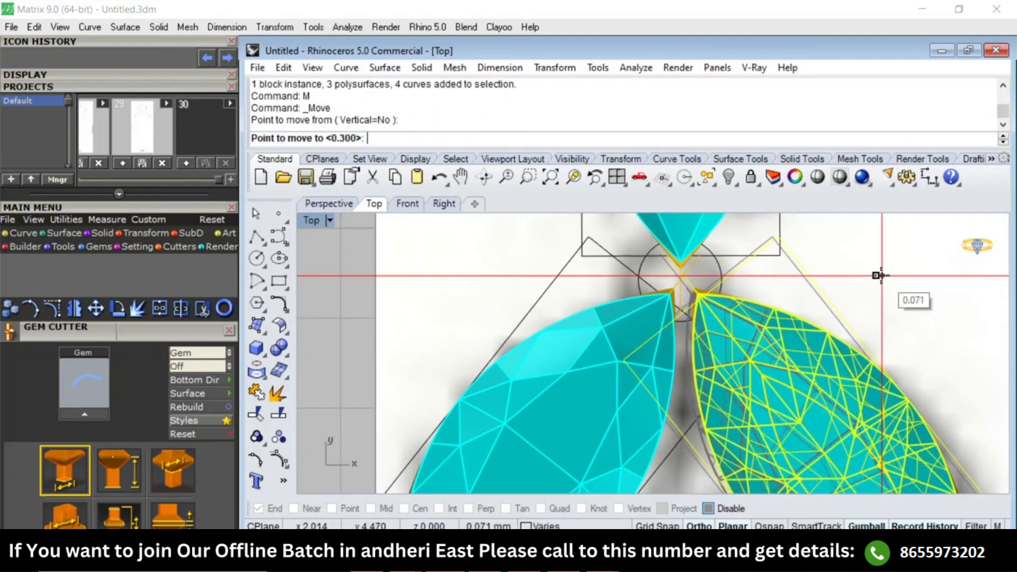
{"action": "left_click", "coordinate": [858, 301]}
{"action": "key", "text": "Escape"}
Extrude the circle between the marquise tips into a both-sided solid post reaching about 4.6 mm in the Right view.
{"action": "left_click", "coordinate": [718, 262]}
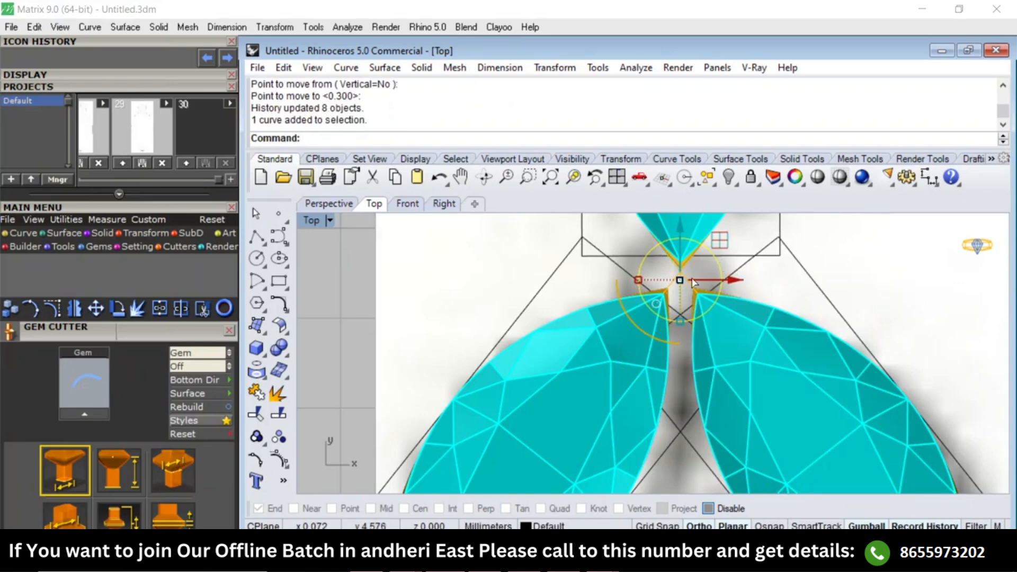
{"action": "key", "text": "F7"}
{"action": "key", "text": "Escape"}
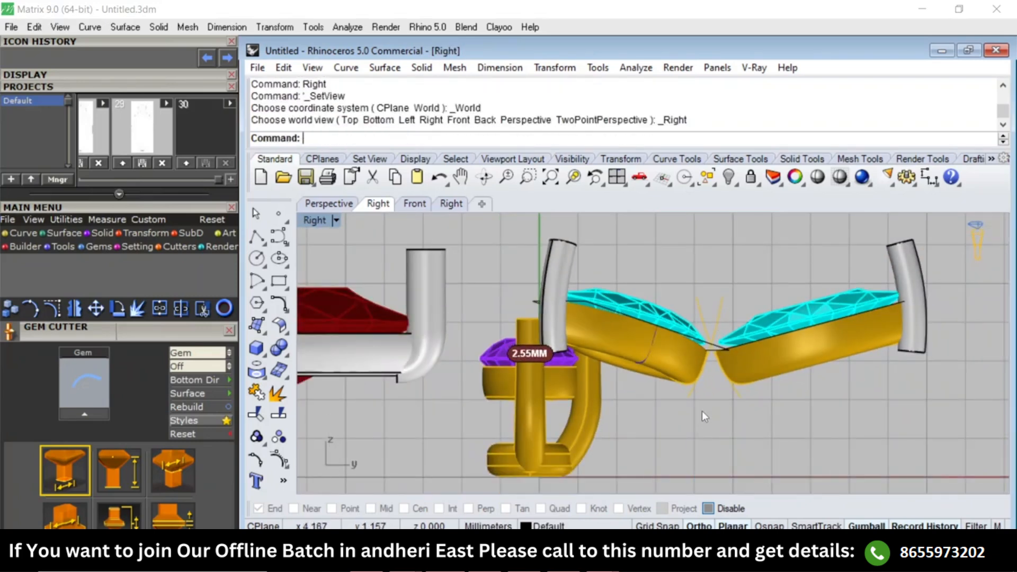
{"action": "key", "text": "F5"}
{"action": "left_click", "coordinate": [666, 271]}
{"action": "key", "text": "F7"}
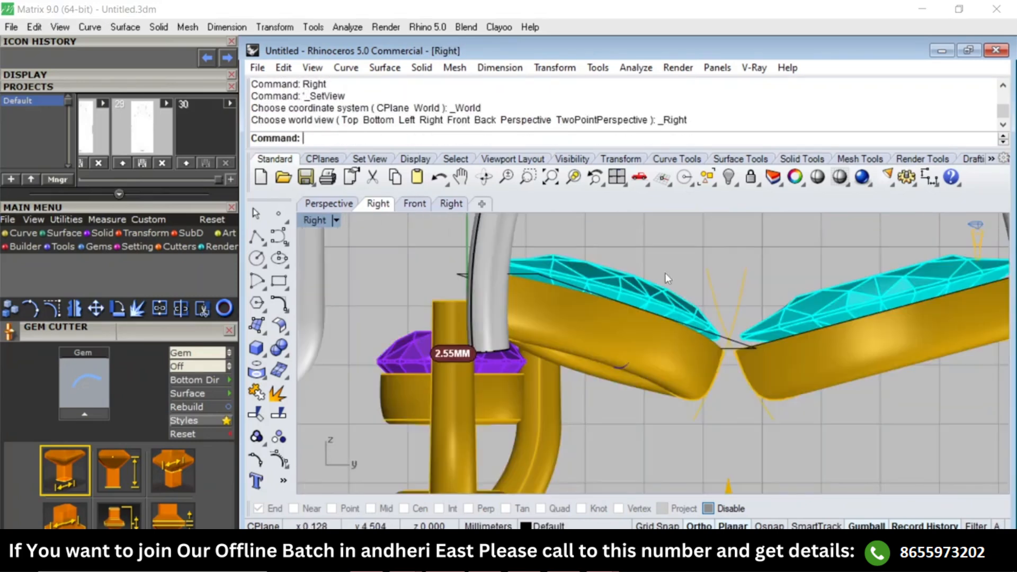
{"action": "type", "text": "E"}
{"action": "key", "text": "Return"}
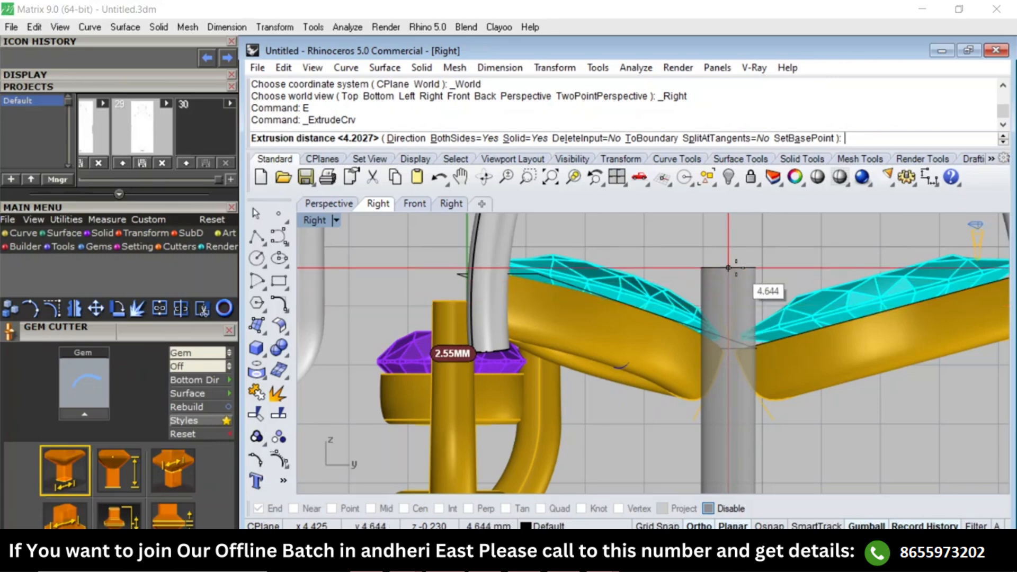
{"action": "left_click", "coordinate": [803, 258]}
Shorten the new post with Scale1D from its upper end so its lower end meets the base line.
{"action": "scroll", "coordinate": [701, 264], "scroll_direction": "down", "scroll_amount": 5}
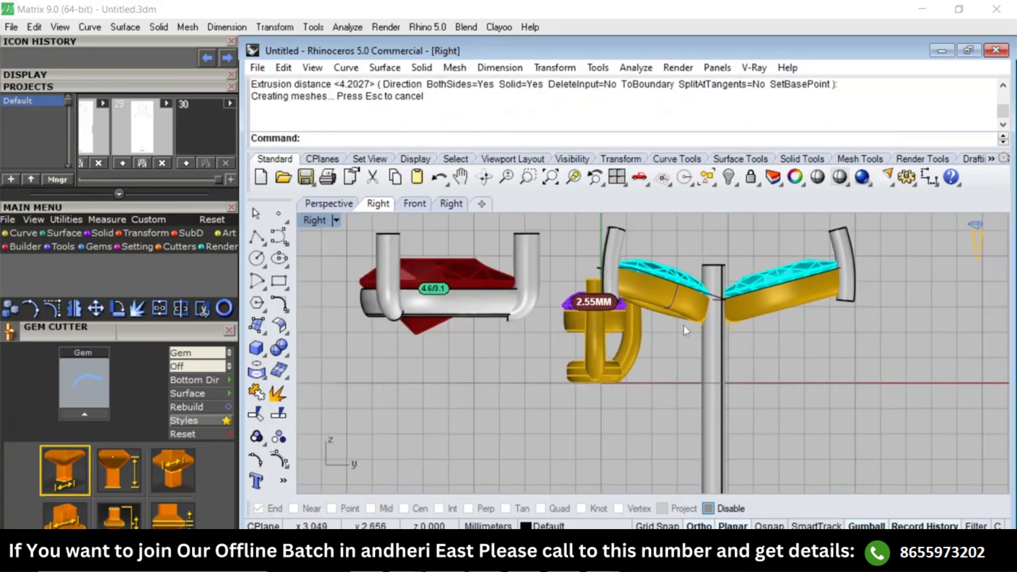
{"action": "scroll", "coordinate": [718, 361], "scroll_direction": "up", "scroll_amount": 3}
{"action": "left_click", "coordinate": [717, 341]}
{"action": "type", "text": "1d"}
{"action": "key", "text": "Return"}
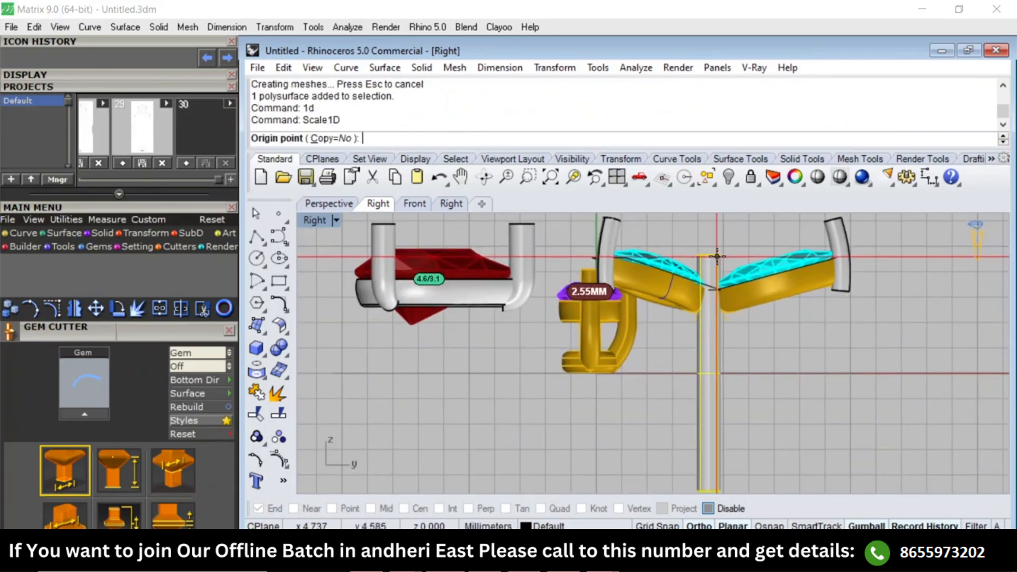
{"action": "left_click", "coordinate": [718, 255]}
{"action": "left_click", "coordinate": [718, 466]}
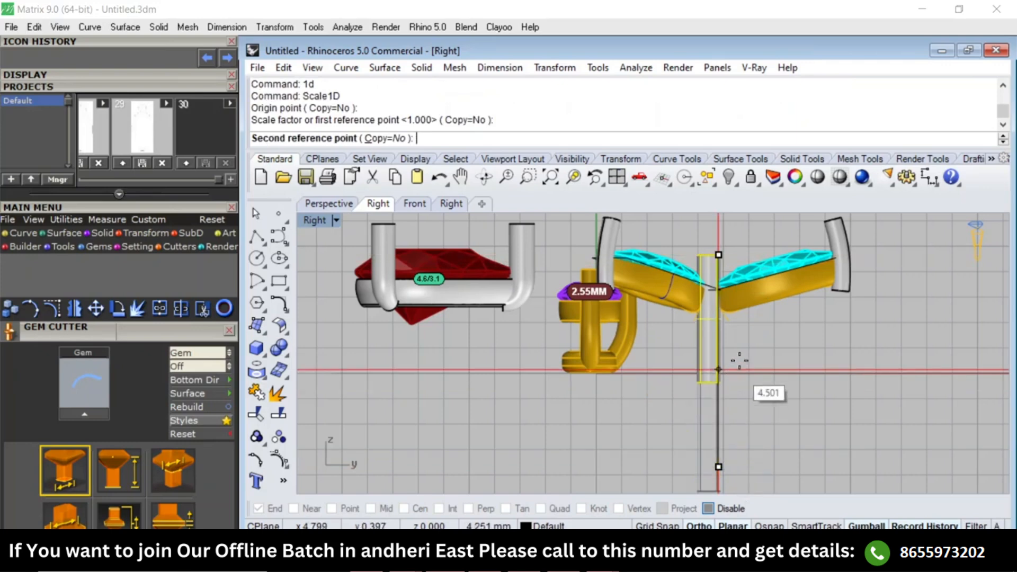
{"action": "left_click", "coordinate": [739, 360]}
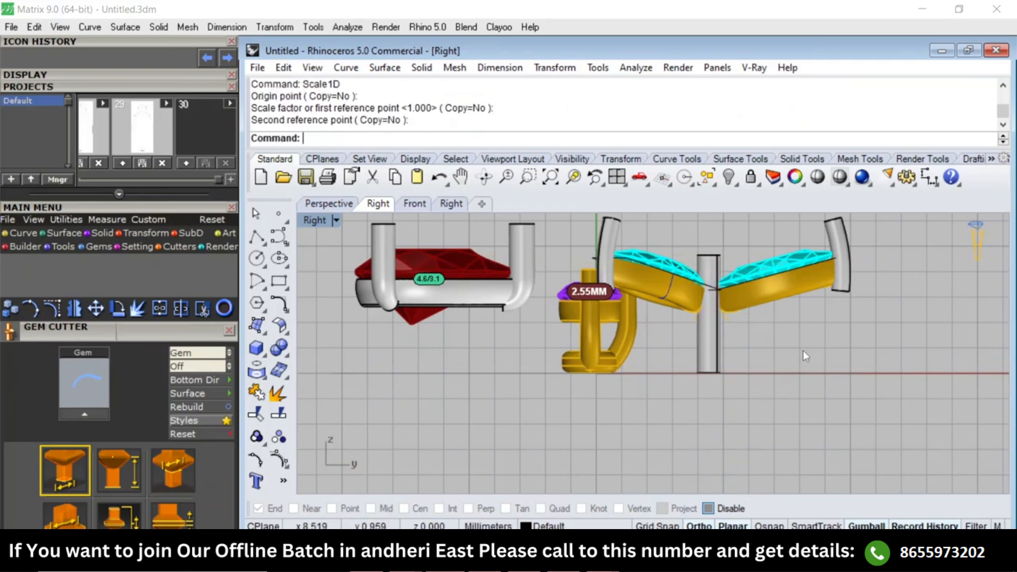
Group the pear and round stone settings together in the Perspective view and hide them.
{"action": "type", "text": "top"}
{"action": "key", "text": "Return"}
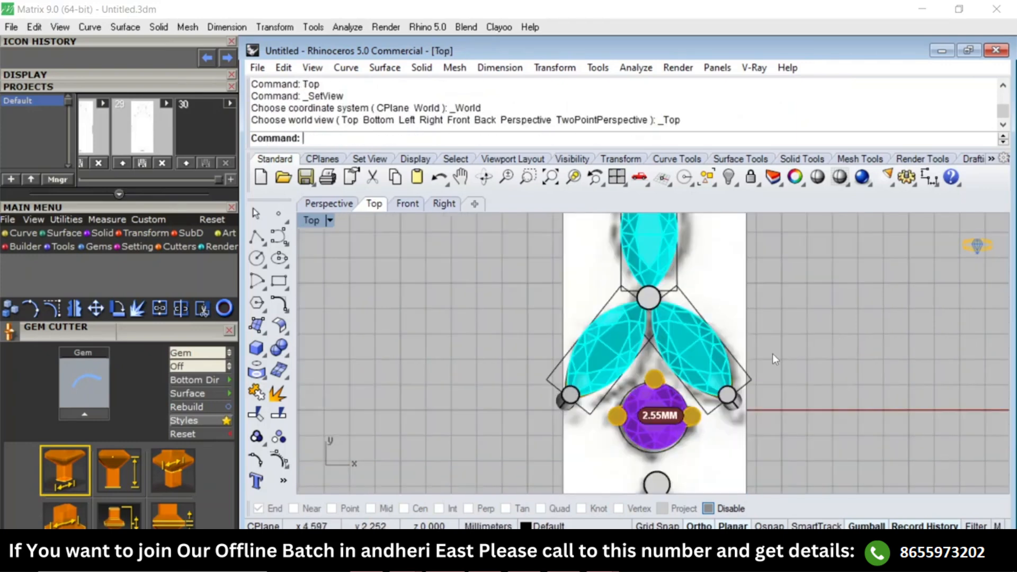
{"action": "key", "text": "F4"}
{"action": "right_click_drag", "start_coordinate": [702, 377], "coordinate": [778, 317]}
{"action": "scroll", "coordinate": [778, 314], "scroll_direction": "down", "scroll_amount": 4}
{"action": "right_click_drag", "start_coordinate": [715, 348], "coordinate": [689, 369]}
{"action": "scroll", "coordinate": [647, 319], "scroll_direction": "up", "scroll_amount": 4}
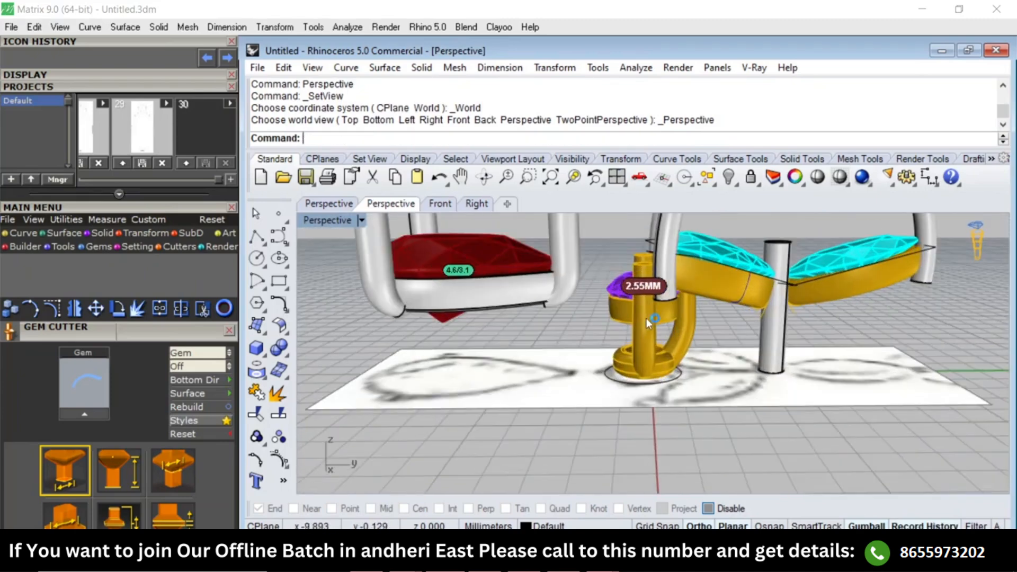
{"action": "left_click", "coordinate": [646, 318]}
{"action": "left_click", "coordinate": [521, 299], "text": "shift"}
{"action": "type", "text": "g"}
{"action": "key", "text": "Return"}
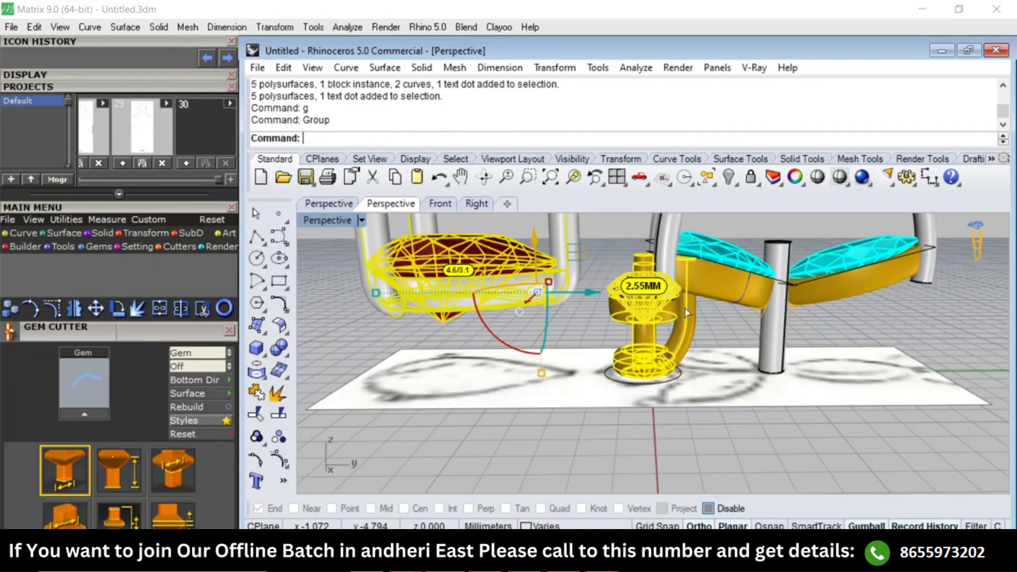
{"action": "key", "text": "ctrl+h"}
{"action": "left_click_drag", "start_coordinate": [557, 318], "coordinate": [681, 439]}
{"action": "key", "text": "ctrl+h"}
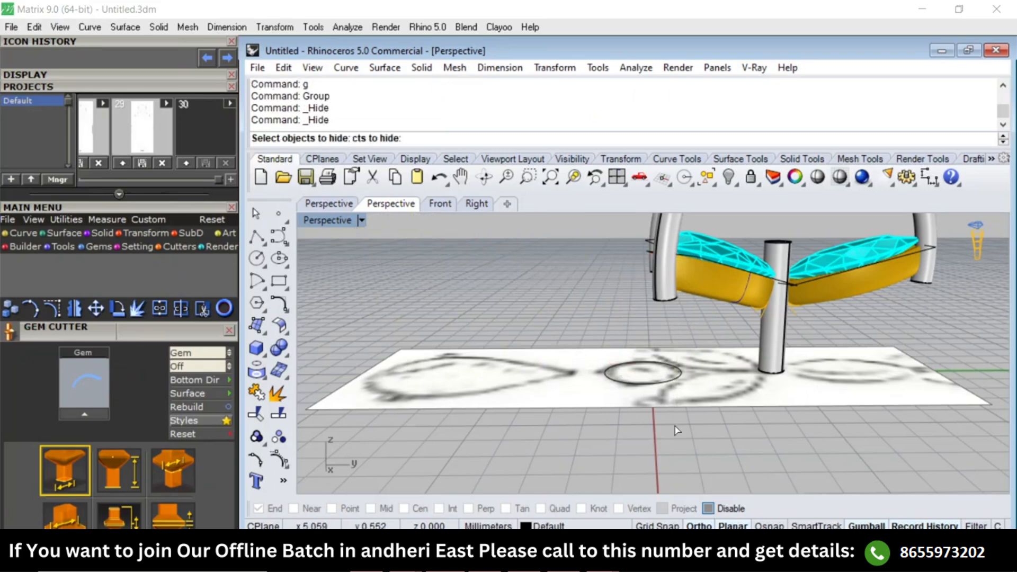
{"action": "key", "text": "F3"}
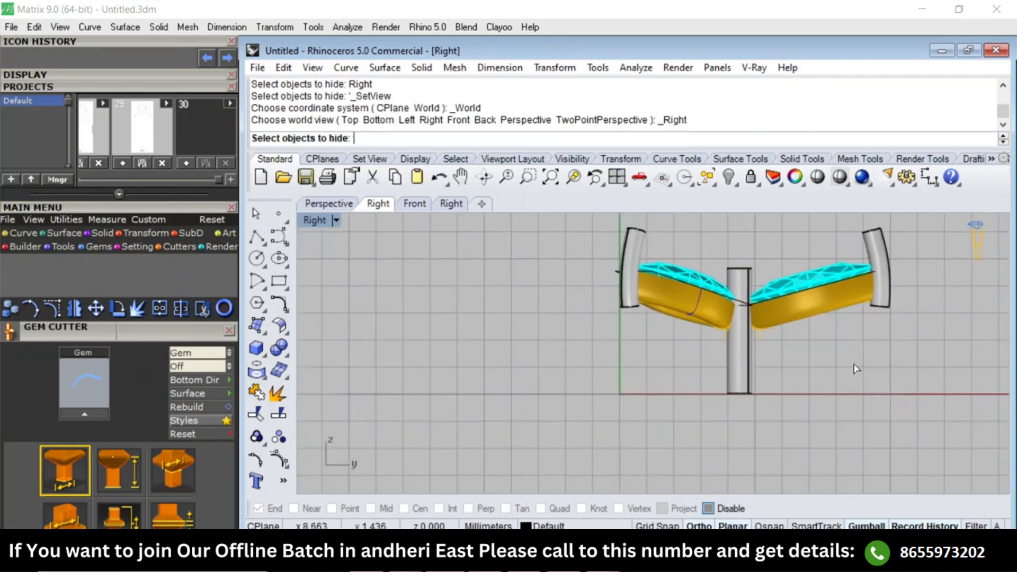
{"action": "left_click", "coordinate": [837, 310]}
{"action": "left_click", "coordinate": [631, 279]}
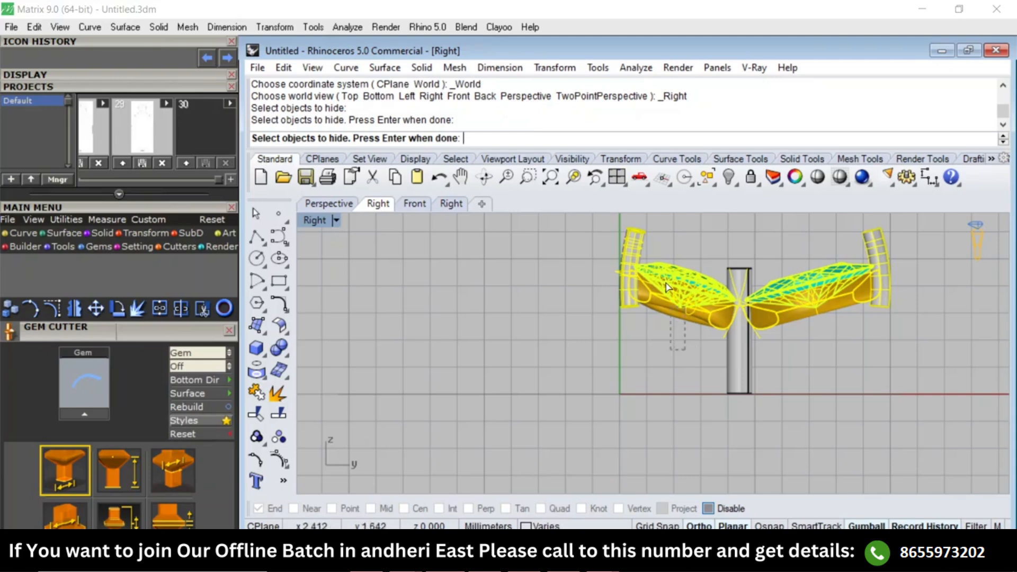
{"action": "left_click_drag", "start_coordinate": [666, 283], "coordinate": [663, 275]}
{"action": "right_click_drag", "start_coordinate": [797, 235], "coordinate": [742, 313]}
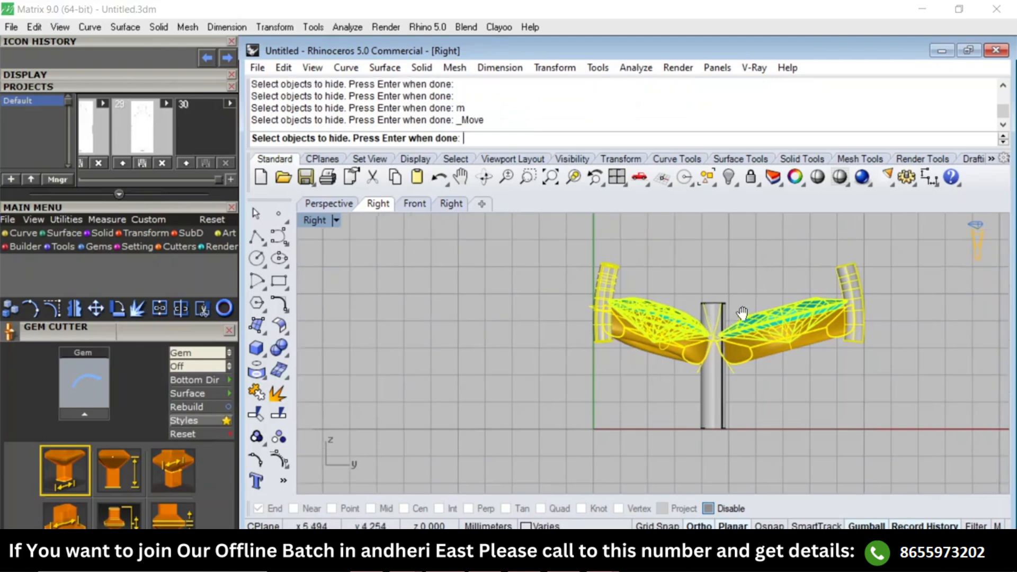
{"action": "key", "text": "Escape"}
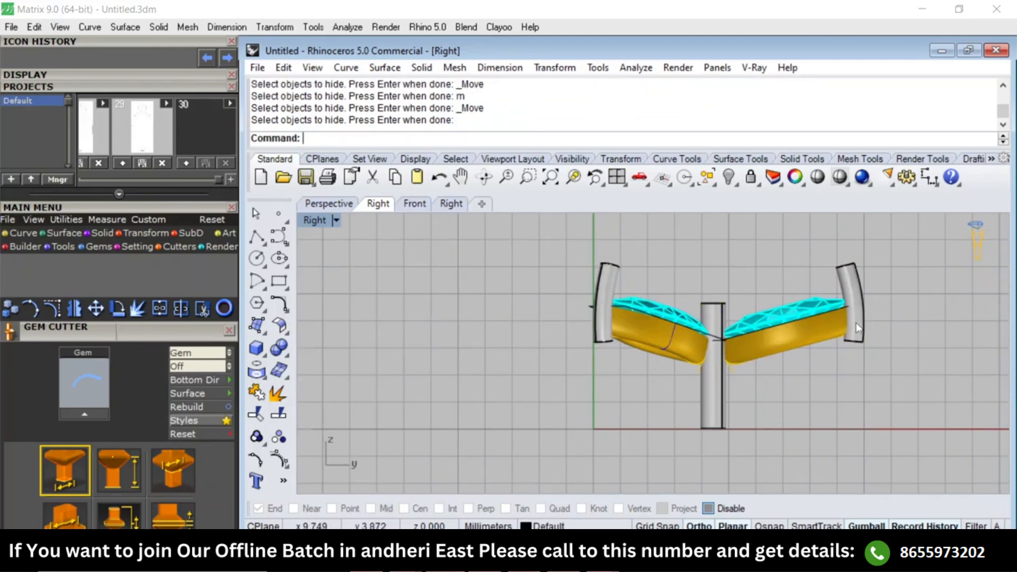
Select all three marquise settings in the Right view and lower them slightly relative to the shared post.
{"action": "left_click_drag", "start_coordinate": [864, 312], "coordinate": [858, 321]}
{"action": "left_click_drag", "start_coordinate": [661, 271], "coordinate": [646, 338], "text": "shift"}
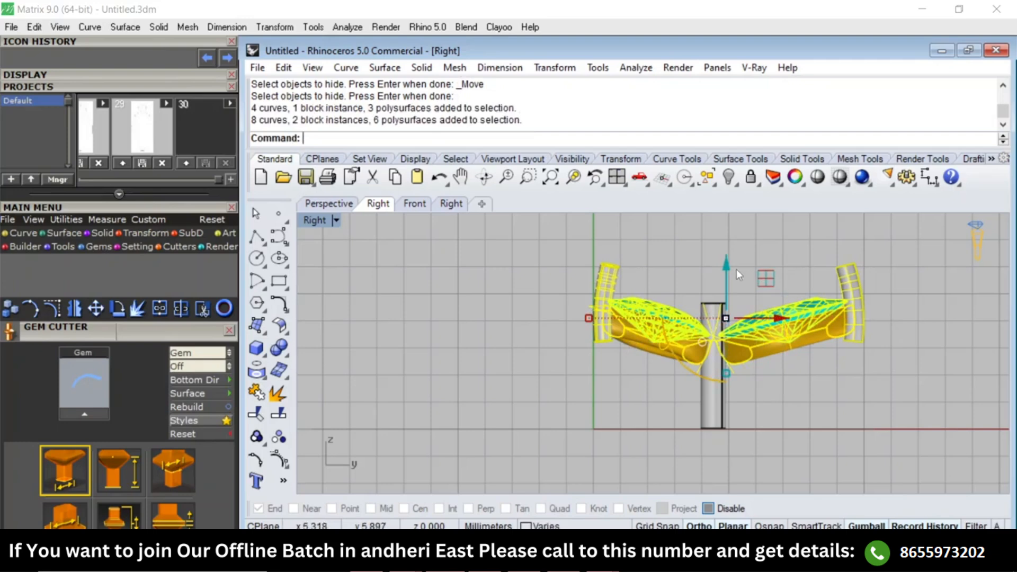
{"action": "left_click_drag", "start_coordinate": [736, 269], "coordinate": [769, 286]}
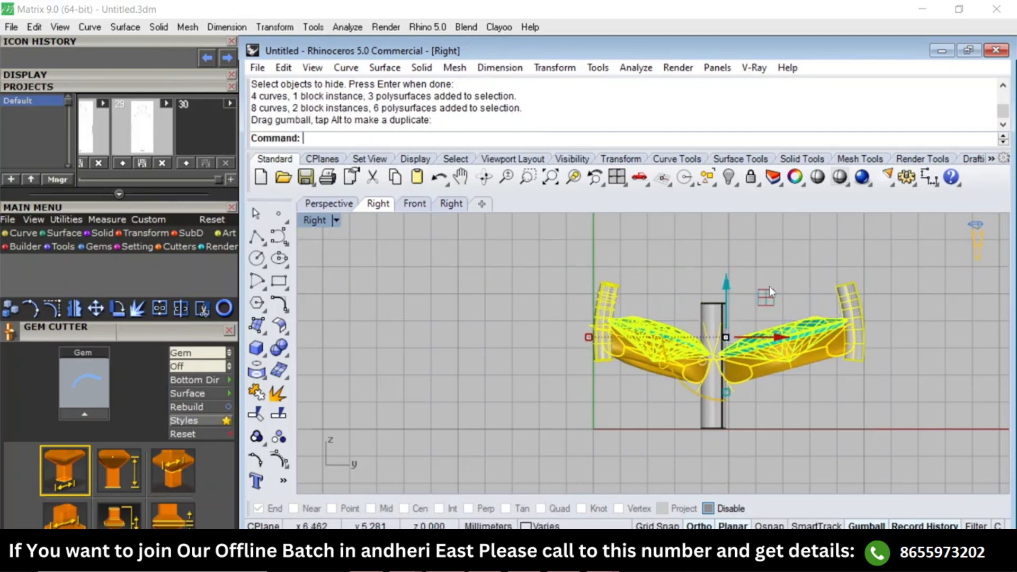
Remove the upper marquise's outer prong solid from its group in the Right view and delete it.
{"action": "key", "text": "Escape"}
{"action": "scroll", "coordinate": [856, 310], "scroll_direction": "up", "scroll_amount": 4}
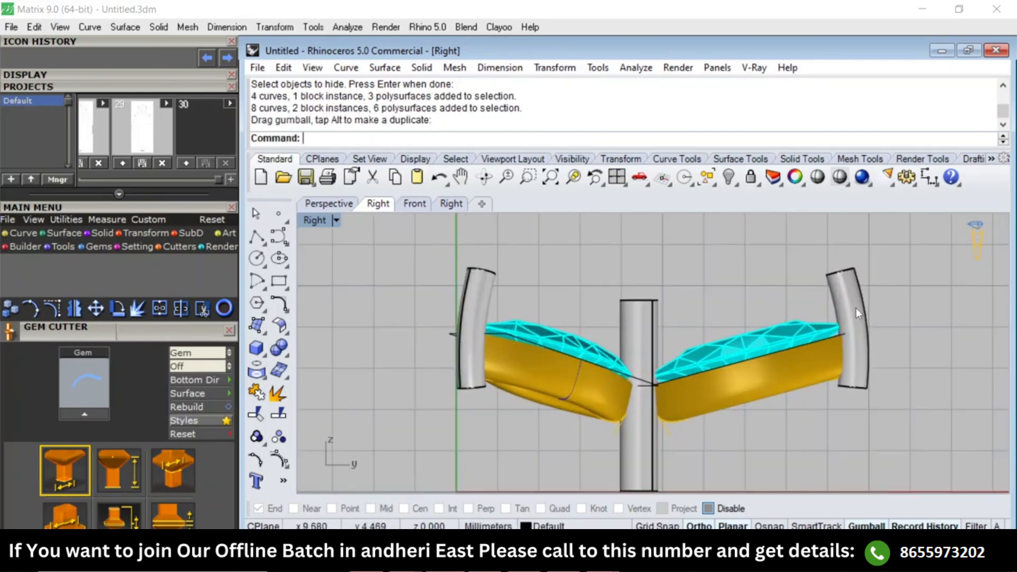
{"action": "type", "text": "RG"}
{"action": "key", "text": "Return"}
{"action": "left_click", "coordinate": [846, 292]}
{"action": "key", "text": "Return"}
{"action": "key", "text": "Delete"}
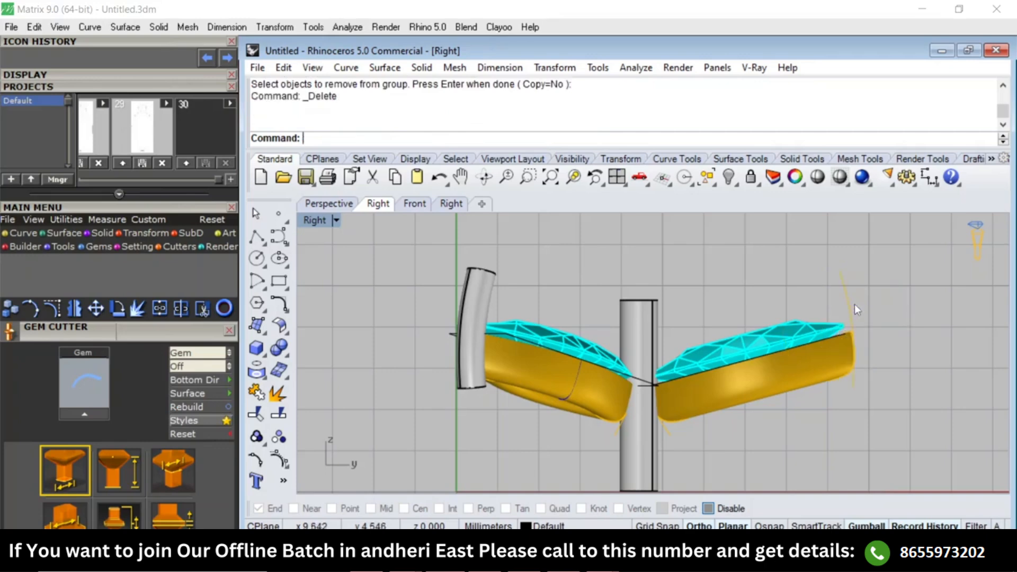
Remove the deleted prong's centre curve from its group and rebuild it with 6 points and degree 3.
{"action": "type", "text": "RG"}
{"action": "key", "text": "Return"}
{"action": "left_click", "coordinate": [849, 297]}
{"action": "key", "text": "Return"}
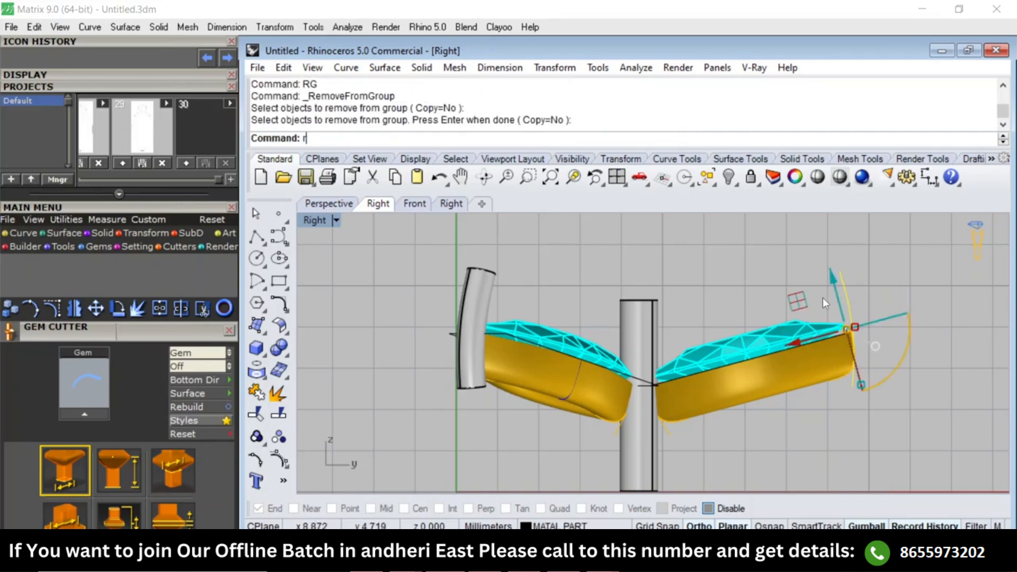
{"action": "type", "text": "Reb"}
{"action": "key", "text": "Return"}
{"action": "right_click_drag", "start_coordinate": [736, 335], "coordinate": [759, 295]}
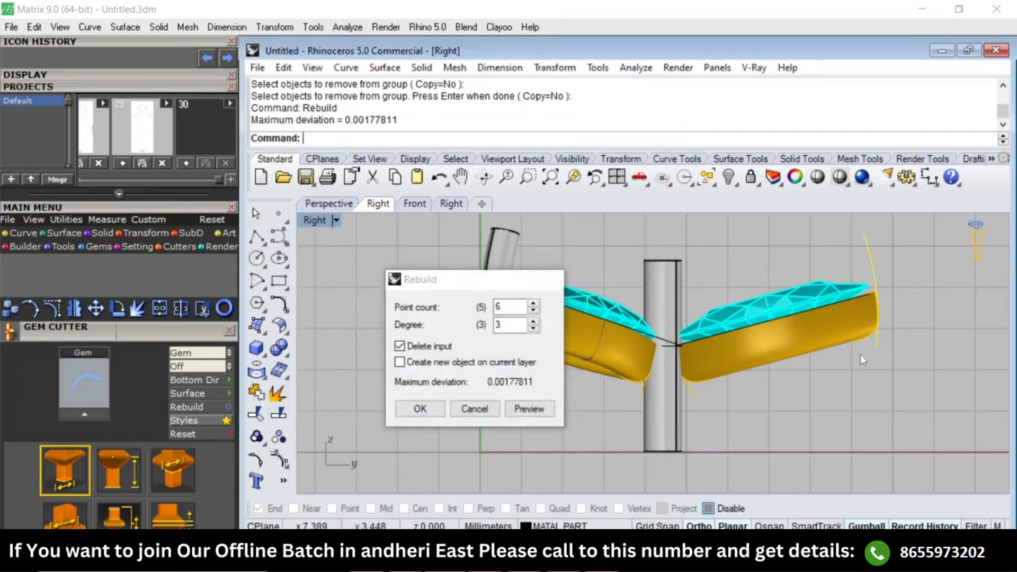
Show the prong curve's control points and move its lowest point to the foot of the shared post.
{"action": "type", "text": "Pn"}
{"action": "key", "text": "Return"}
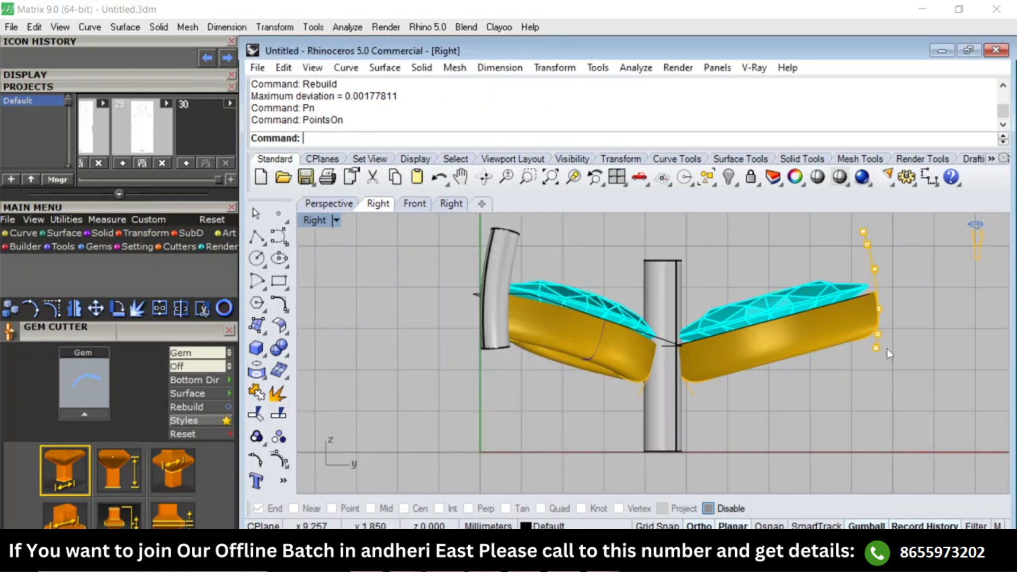
{"action": "left_click_drag", "start_coordinate": [860, 366], "coordinate": [885, 341]}
{"action": "scroll", "coordinate": [886, 344], "scroll_direction": "down", "scroll_amount": 3}
{"action": "type", "text": "M"}
{"action": "key", "text": "Return"}
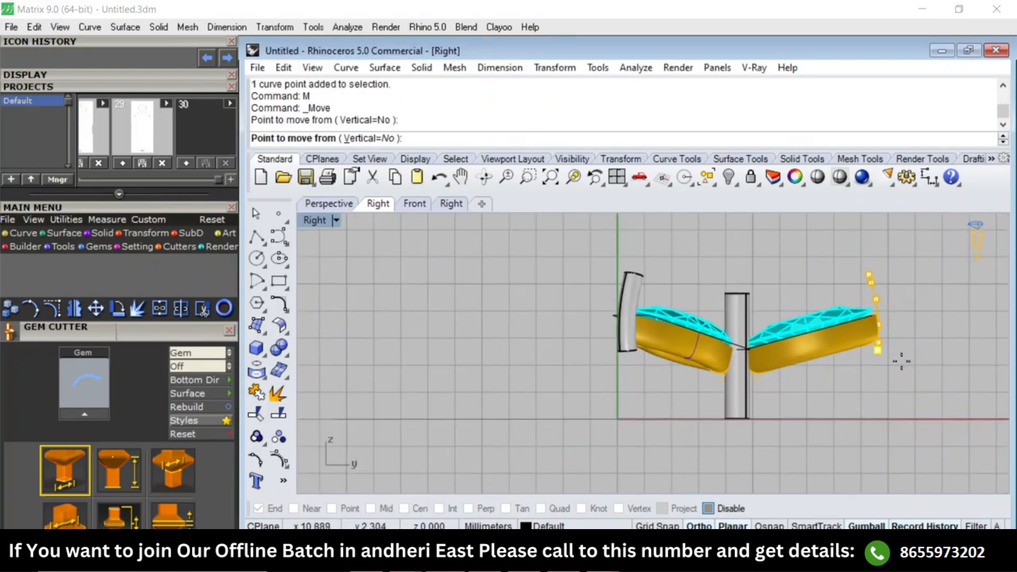
{"action": "left_click", "coordinate": [911, 357]}
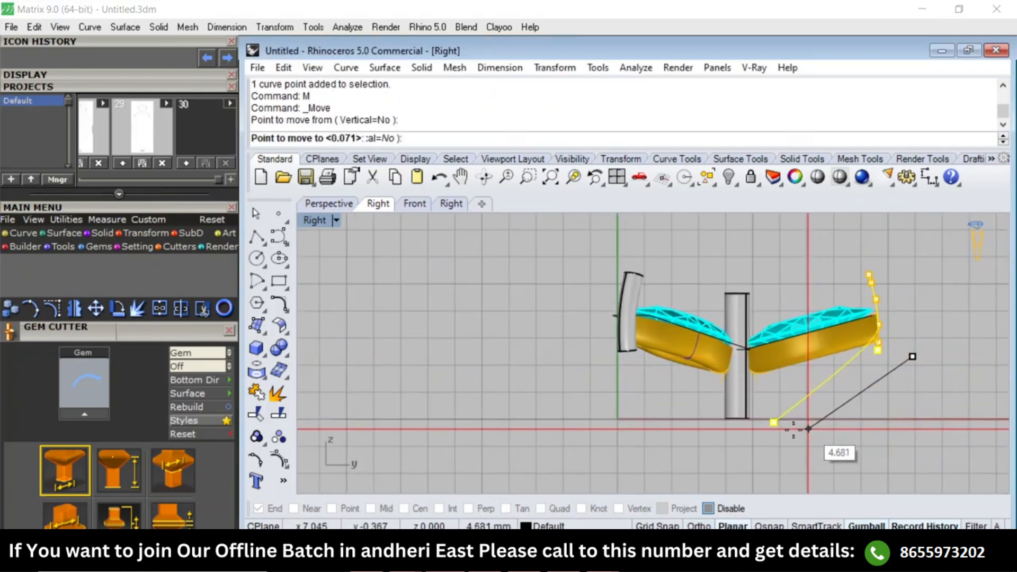
{"action": "left_click", "coordinate": [784, 428]}
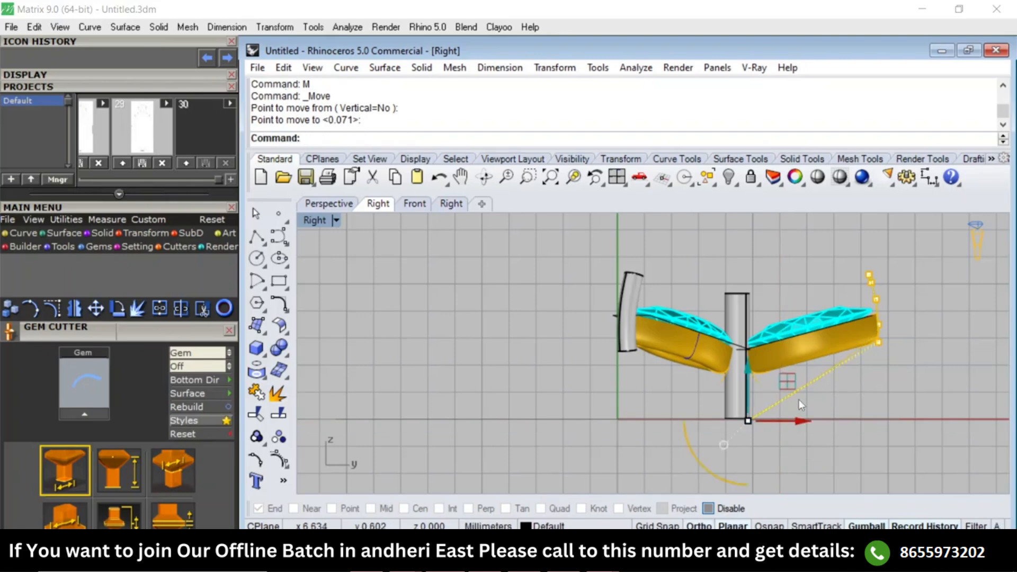
Rebuild the stretched prong curve with 6 points and degree 3 to smooth it.
{"action": "left_click", "coordinate": [819, 374]}
{"action": "type", "text": "Reb"}
{"action": "key", "text": "Return"}
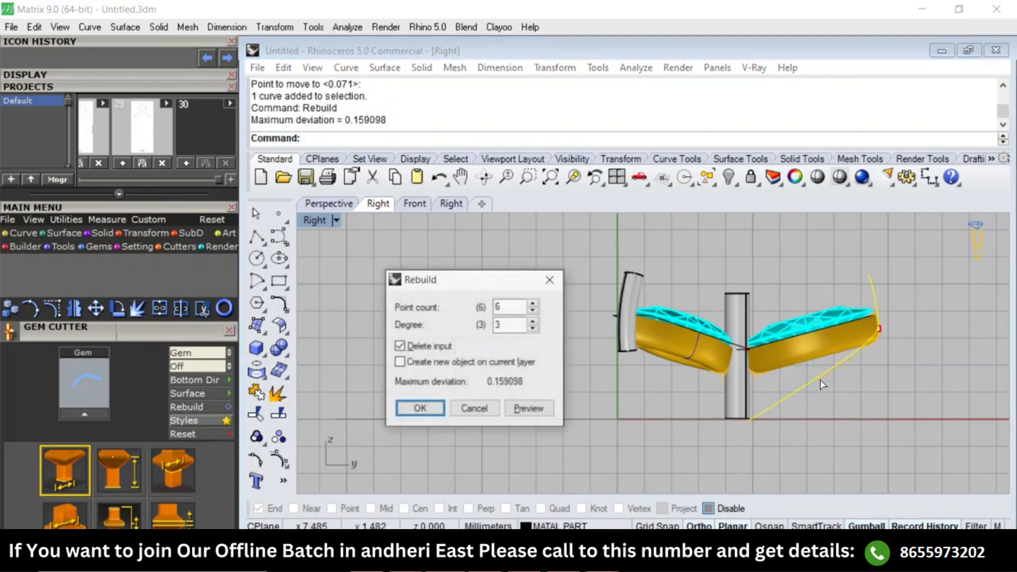
{"action": "key", "text": "Return"}
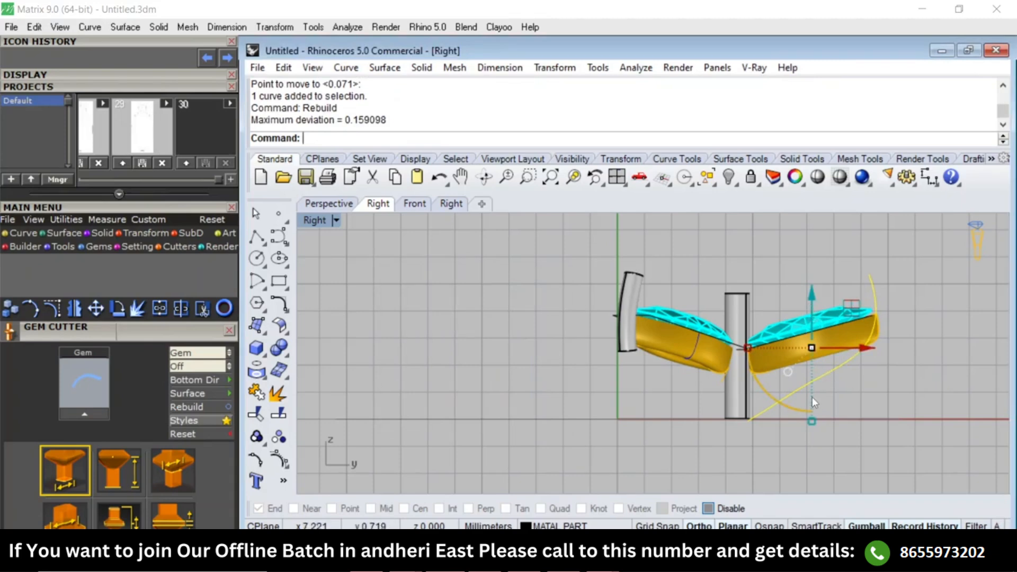
Check the marquise layout in the Top view, then rebuild the prong curve with 4 points in the Right view.
{"action": "type", "text": "Top"}
{"action": "key", "text": "Return"}
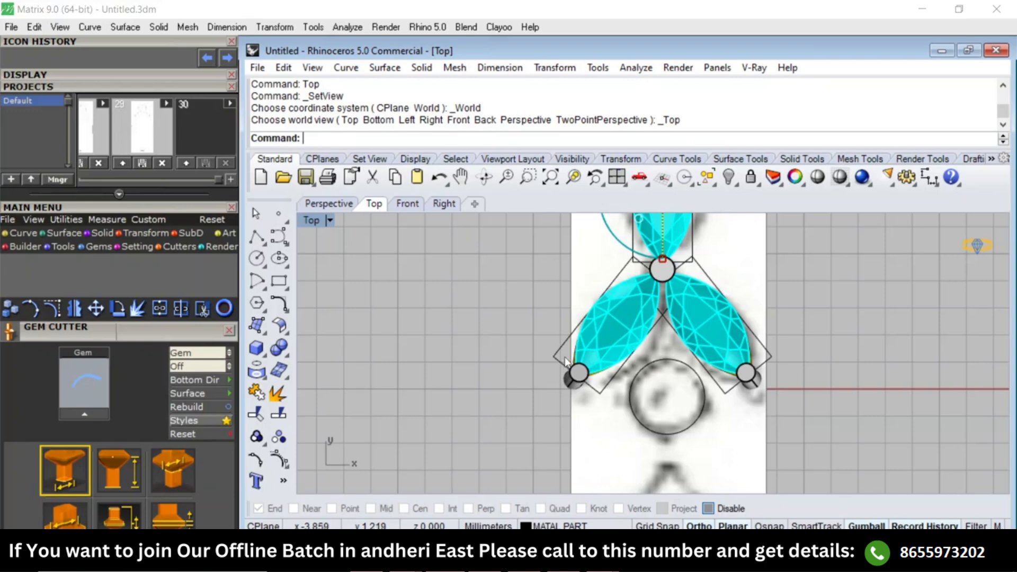
{"action": "right_click_drag", "start_coordinate": [595, 332], "coordinate": [586, 383]}
{"action": "key", "text": "F7"}
{"action": "scroll", "coordinate": [805, 361], "scroll_direction": "up", "scroll_amount": 4}
{"action": "right_click_drag", "start_coordinate": [807, 366], "coordinate": [760, 382]}
{"action": "scroll", "coordinate": [760, 383], "scroll_direction": "up", "scroll_amount": 2}
{"action": "left_click_drag", "start_coordinate": [749, 385], "coordinate": [726, 368]}
{"action": "type", "text": "Rebuild"}
{"action": "key", "text": "Return"}
{"action": "right_click_drag", "start_coordinate": [731, 404], "coordinate": [736, 335]}
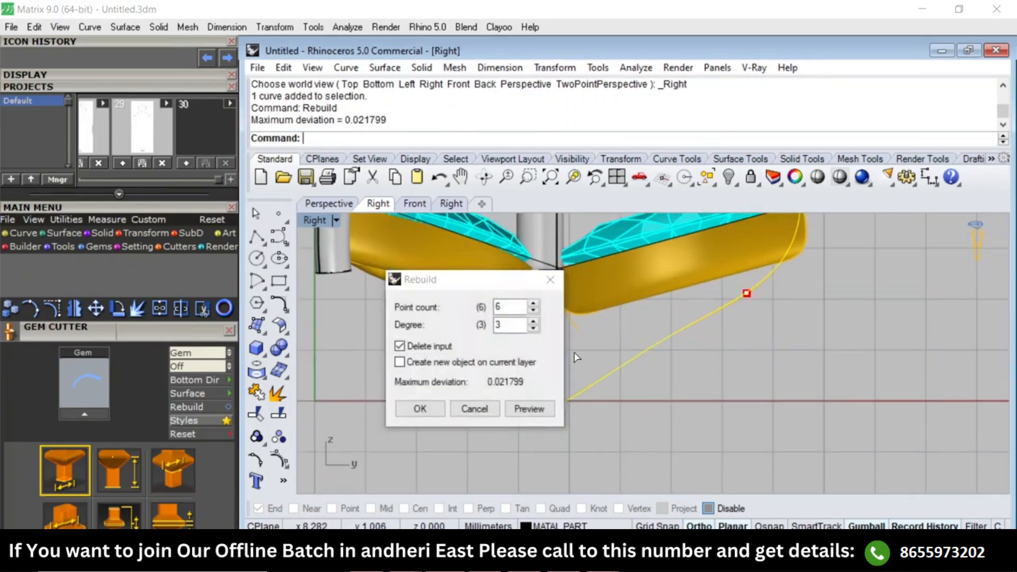
{"action": "double_click", "coordinate": [511, 309]}
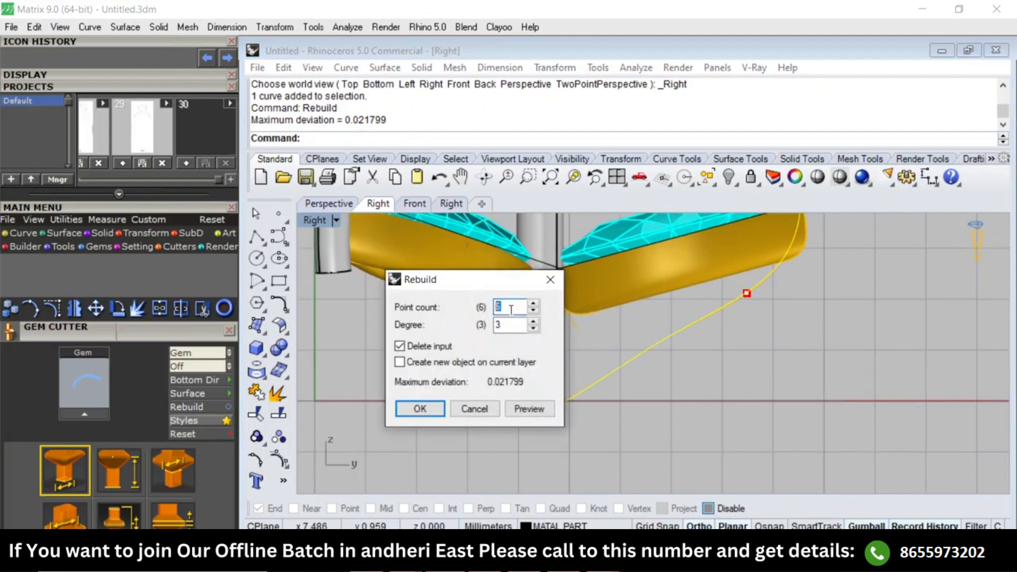
{"action": "type", "text": "4"}
{"action": "key", "text": "Return"}
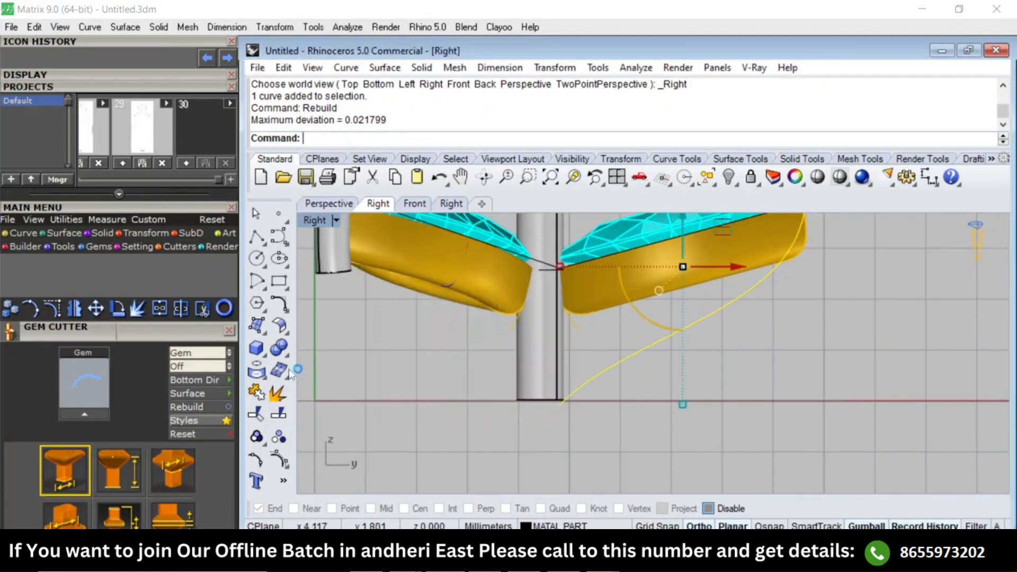
Lower the curve's two middle control points so it bows outward beneath the marquise and runs nearly flat into the post.
{"action": "key", "text": "F10"}
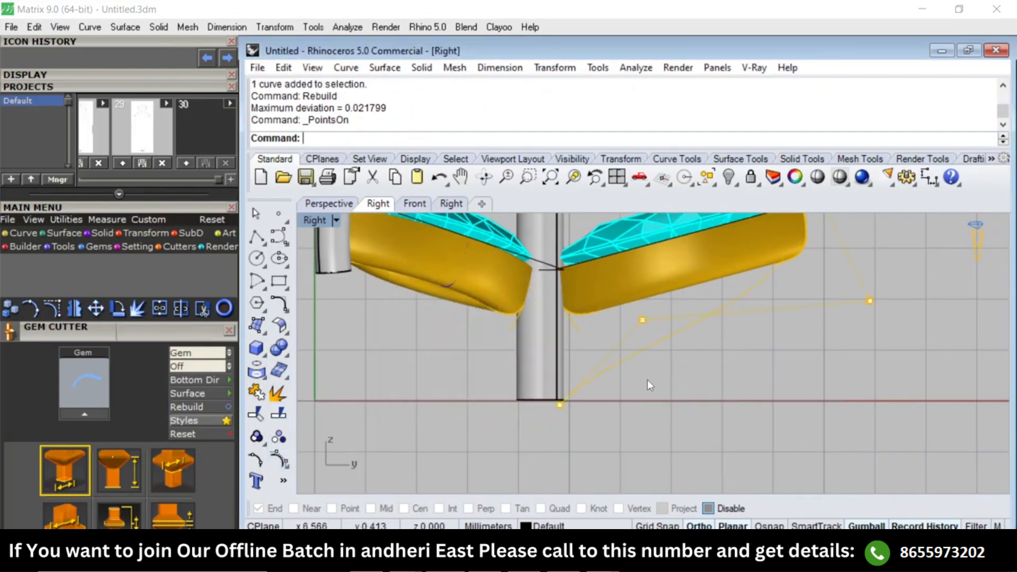
{"action": "left_click", "coordinate": [643, 320]}
{"action": "left_click_drag", "start_coordinate": [646, 278], "coordinate": [560, 352]}
{"action": "left_click_drag", "start_coordinate": [828, 361], "coordinate": [912, 290]}
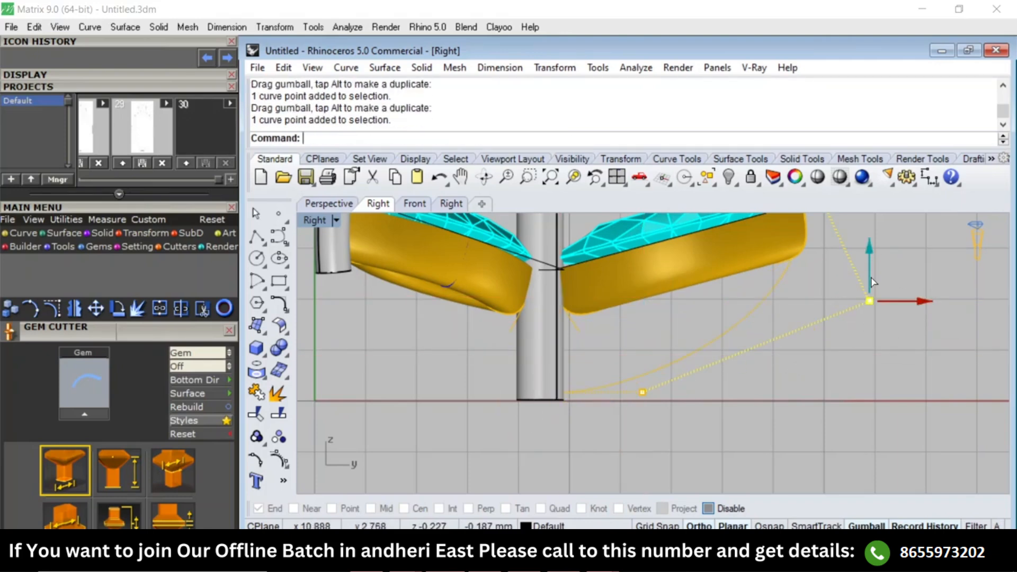
{"action": "left_click_drag", "start_coordinate": [869, 266], "coordinate": [872, 371]}
Raise the two control points nearest the post slightly above the base line.
{"action": "left_click_drag", "start_coordinate": [508, 469], "coordinate": [663, 377]}
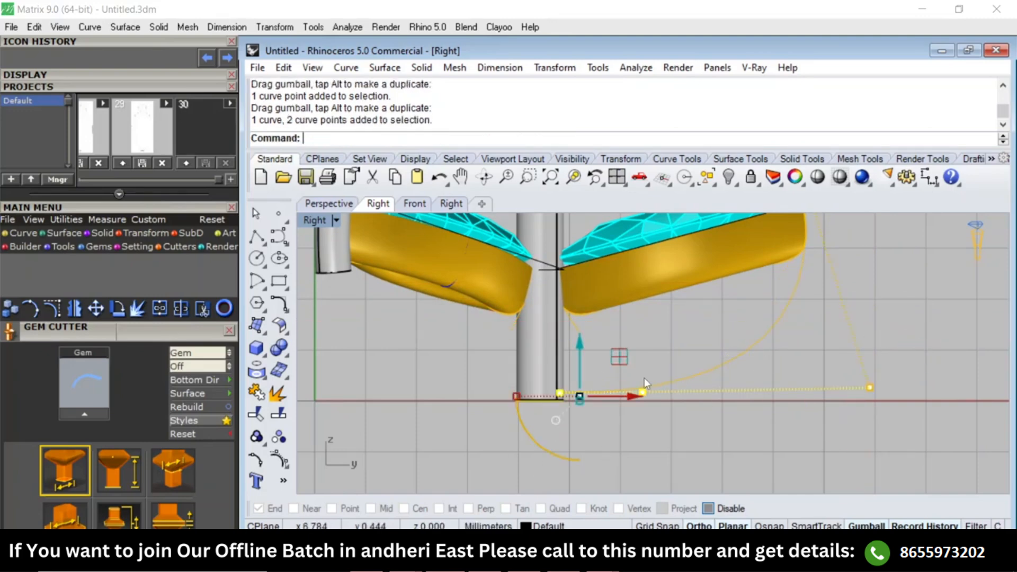
{"action": "left_click_drag", "start_coordinate": [584, 345], "coordinate": [585, 330]}
{"action": "key", "text": "Escape"}
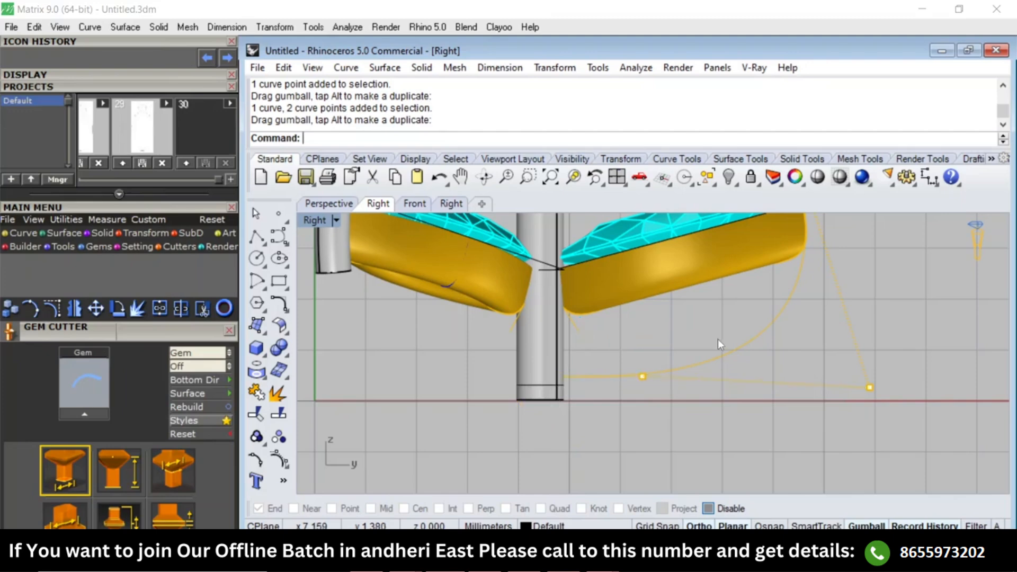
Try a flat-capped pipe with a uniform 0.7 mm diameter along the bowed prong curve, then undo it.
{"action": "scroll", "coordinate": [746, 336], "scroll_direction": "down", "scroll_amount": 2}
{"action": "left_click", "coordinate": [746, 336]}
{"action": "right_click_drag", "start_coordinate": [746, 336], "coordinate": [750, 374]}
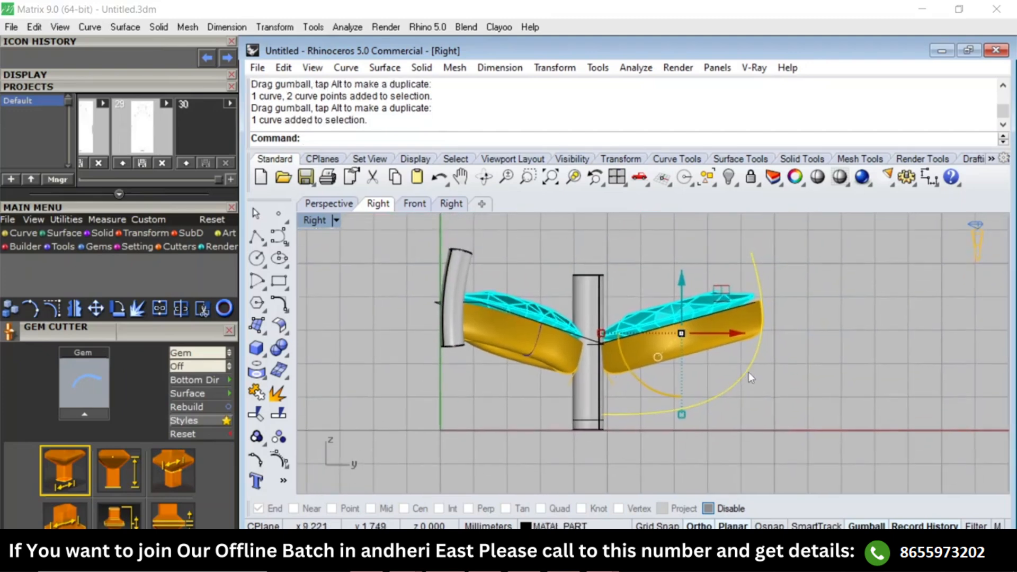
{"action": "type", "text": "pipe"}
{"action": "key", "text": "Return"}
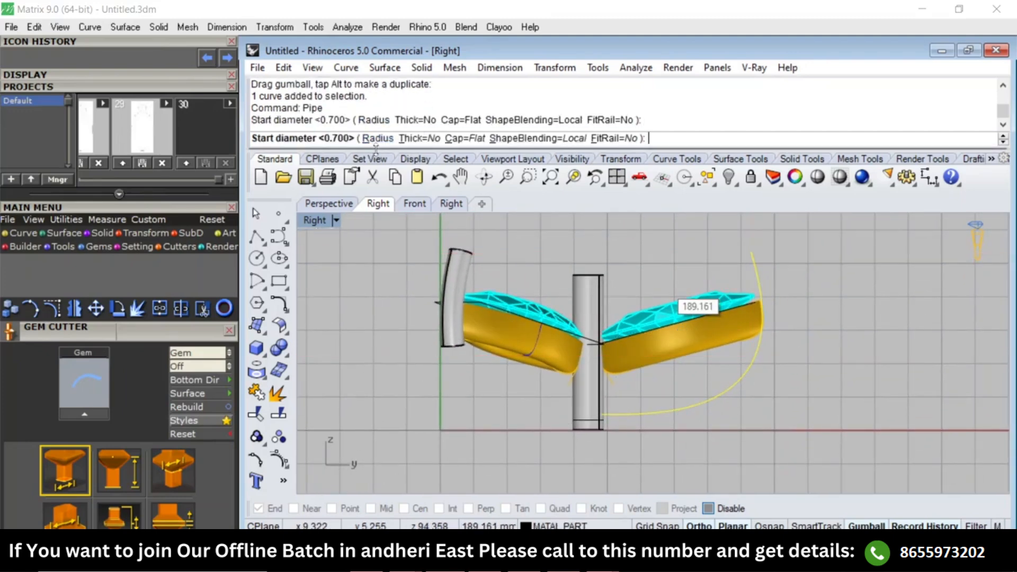
{"action": "key", "text": "Return"}
{"action": "key", "text": "Return"}
{"action": "key", "text": "Return"}
{"action": "key", "text": "Return"}
{"action": "key", "text": "Escape"}
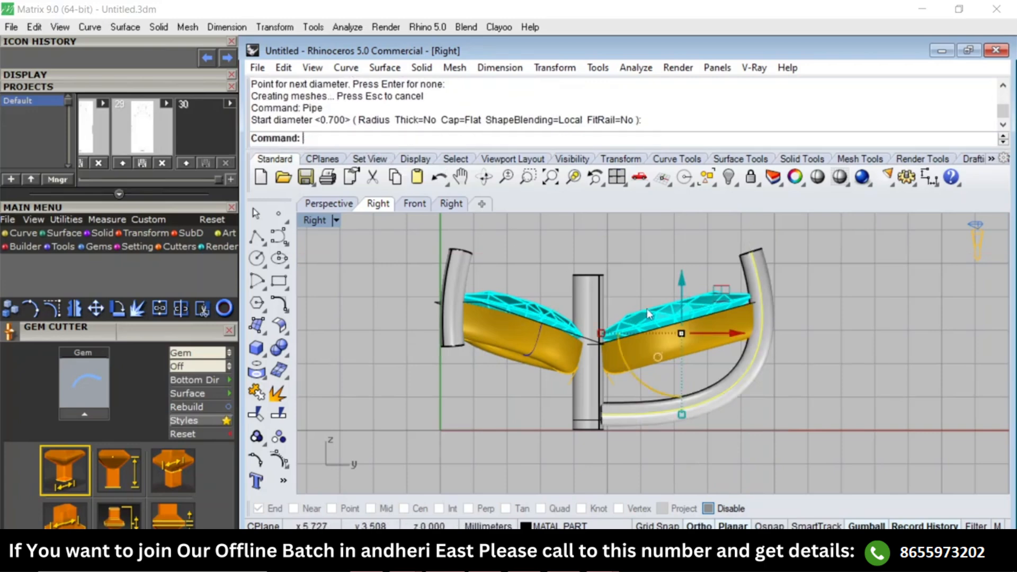
{"action": "scroll", "coordinate": [754, 263], "scroll_direction": "up", "scroll_amount": 2}
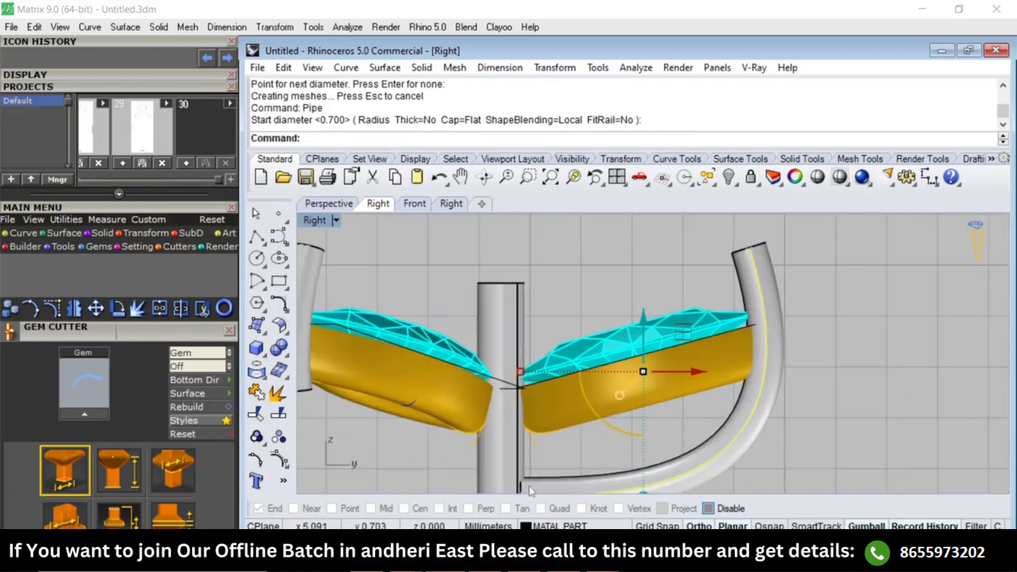
{"action": "right_click_drag", "start_coordinate": [529, 491], "coordinate": [564, 419]}
{"action": "key", "text": "ctrl+z"}
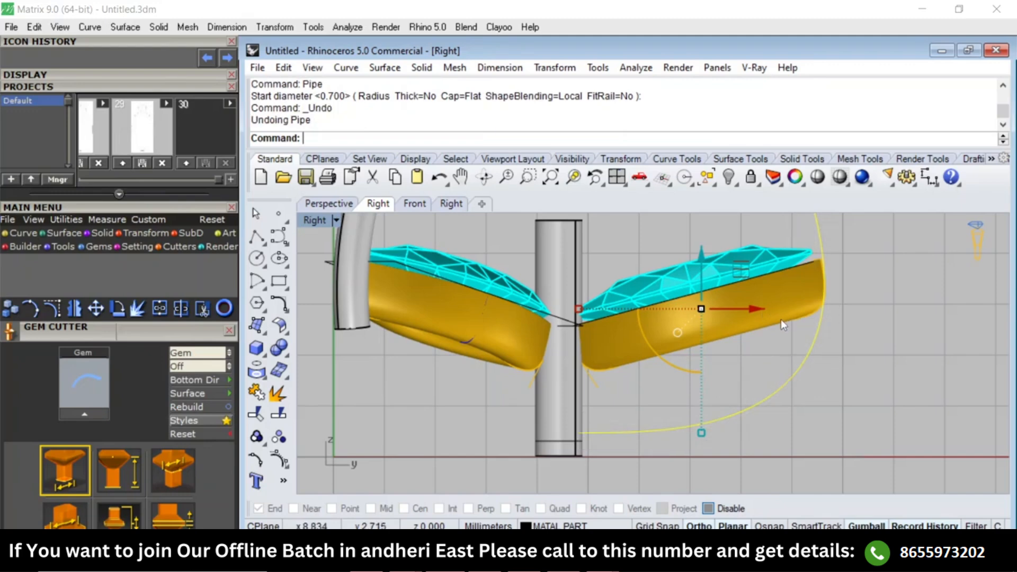
Create a flat-capped pipe along the prong curve, tapering from 0.7 mm at the tip to 0.9 mm at the post.
{"action": "right_click_drag", "start_coordinate": [681, 391], "coordinate": [649, 468]}
{"action": "type", "text": "Pipe"}
{"action": "key", "text": "Return"}
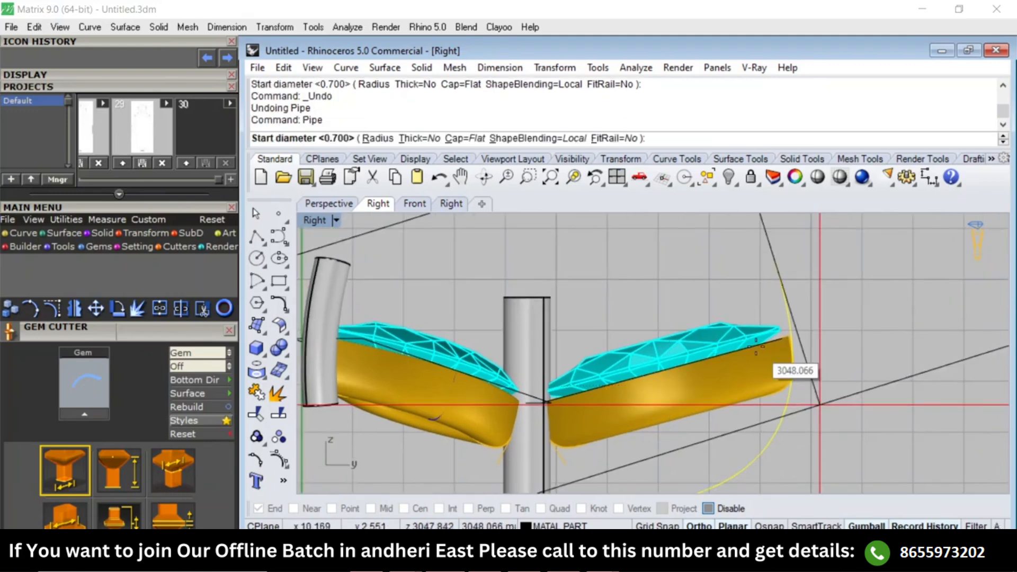
{"action": "type", "text": ".7"}
{"action": "key", "text": "Return"}
{"action": "type", "text": ".9"}
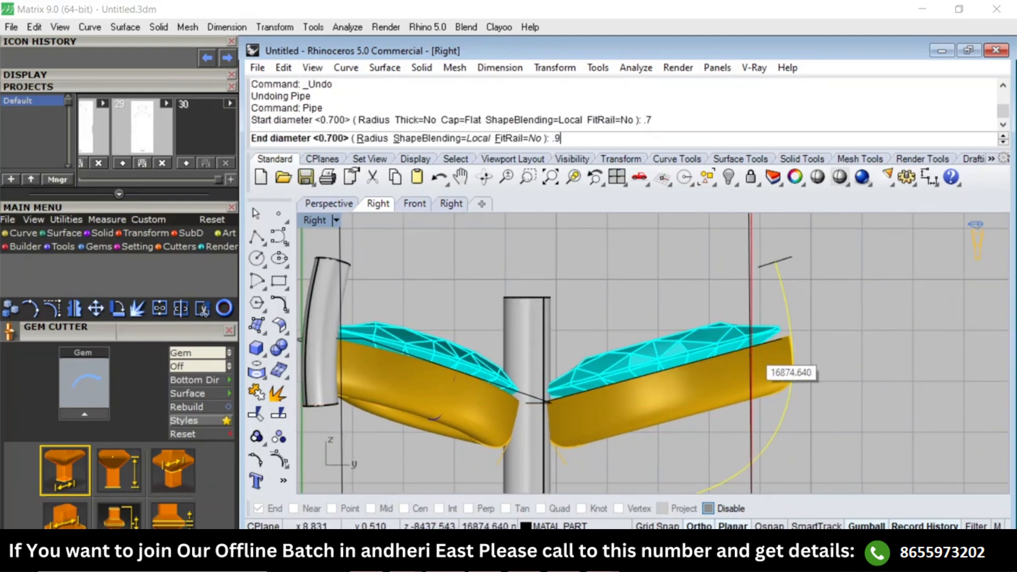
{"action": "key", "text": "Return"}
{"action": "key", "text": "Return"}
{"action": "key", "text": "Return"}
{"action": "scroll", "coordinate": [753, 352], "scroll_direction": "down", "scroll_amount": 4}
{"action": "key", "text": "Escape"}
{"action": "right_click_drag", "start_coordinate": [654, 474], "coordinate": [678, 427]}
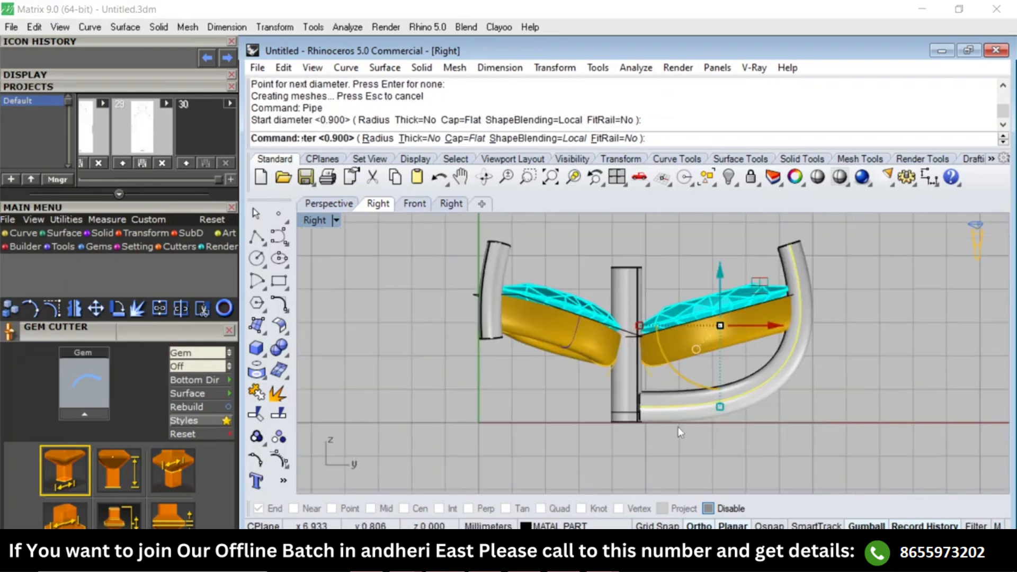
{"action": "scroll", "coordinate": [654, 368], "scroll_direction": "up", "scroll_amount": 5}
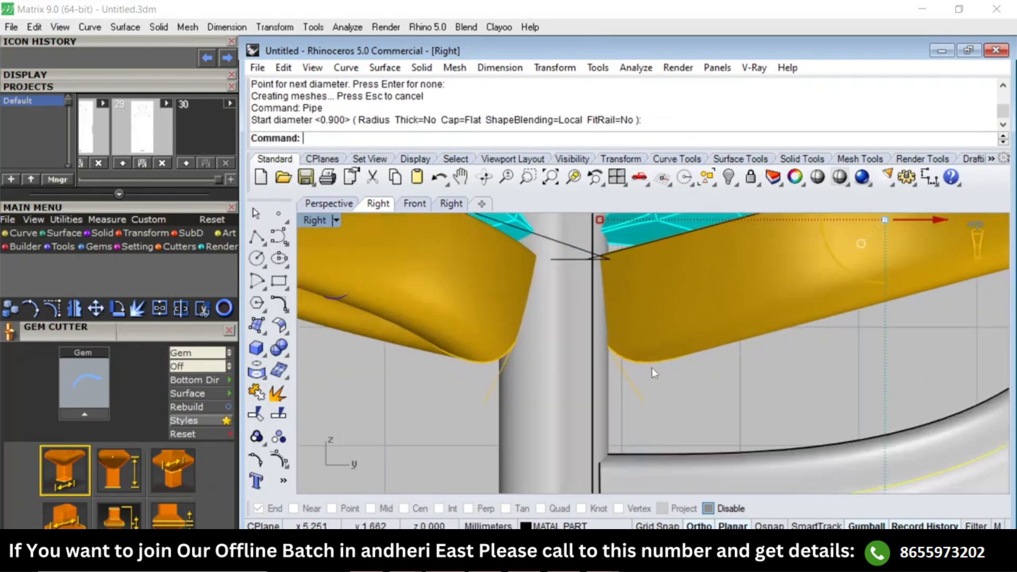
{"action": "key", "text": "Return"}
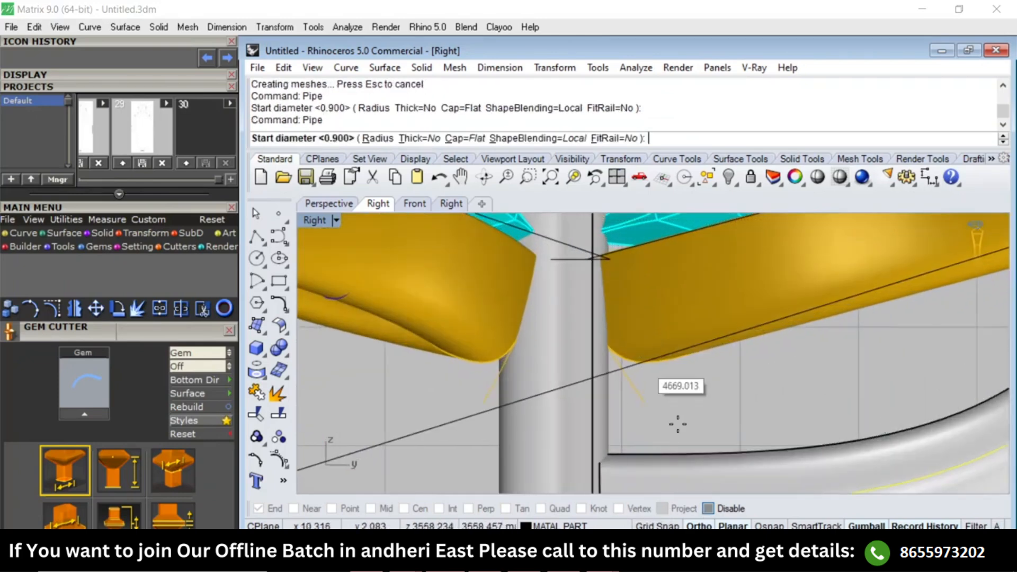
{"action": "left_click", "coordinate": [663, 371]}
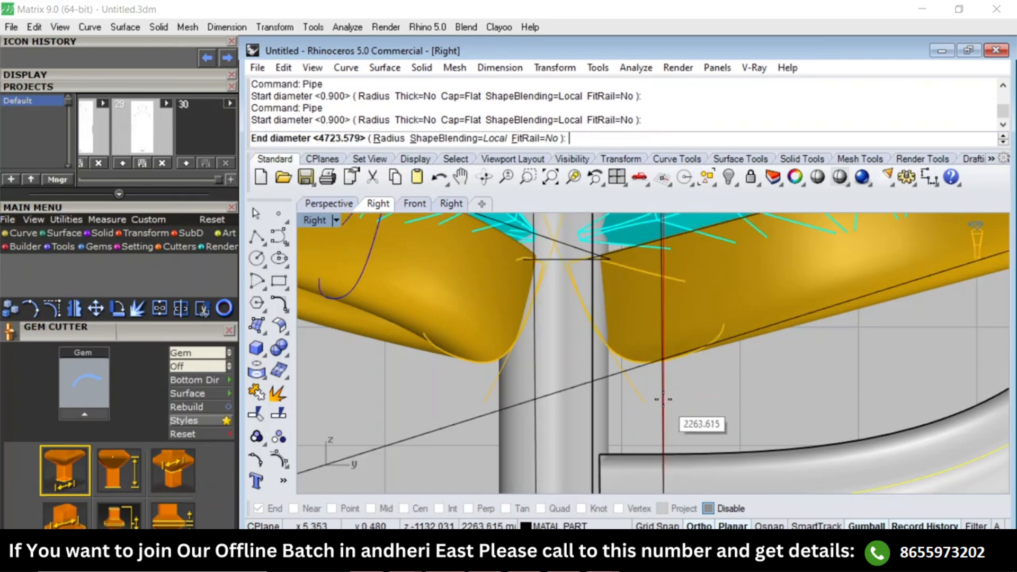
{"action": "left_click", "coordinate": [663, 399]}
{"action": "scroll", "coordinate": [679, 326], "scroll_direction": "down", "scroll_amount": 5}
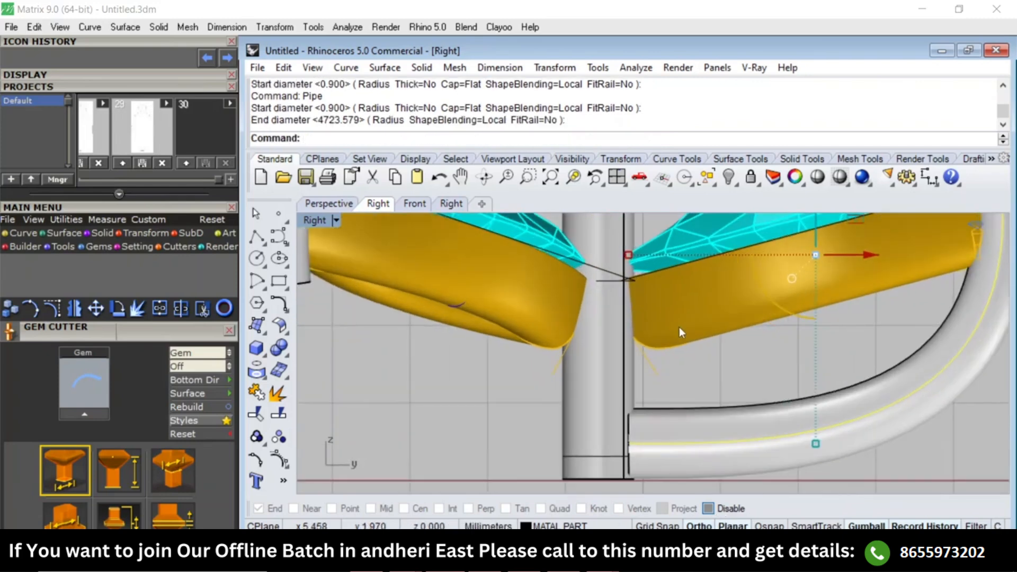
Measure the vertical gap between the upper marquise setting's underside and the new pipe with an aligned dimension.
{"action": "type", "text": "A"}
{"action": "key", "text": "Return"}
{"action": "left_click", "coordinate": [677, 342]}
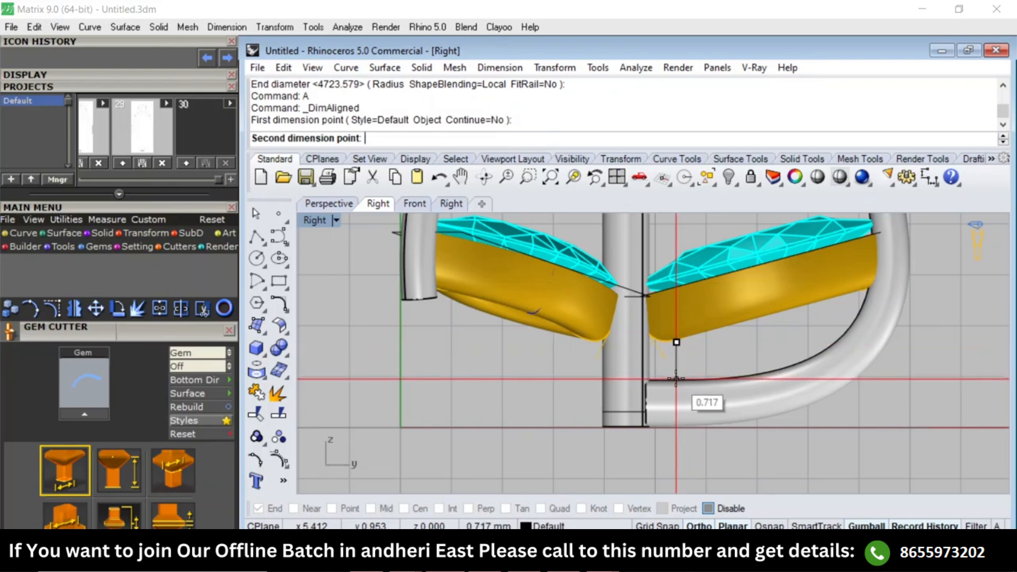
{"action": "key", "text": "Escape"}
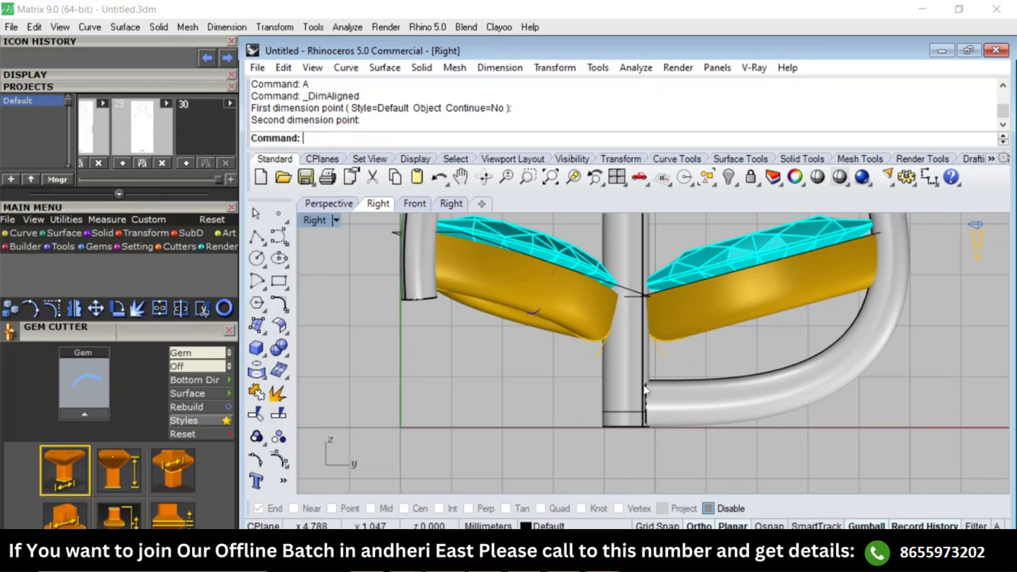
Switch to wireframe and shift the pipe curve's inner end point horizontally so the pipe overlaps the shared post.
{"action": "type", "text": "w"}
{"action": "key", "text": "Return"}
{"action": "scroll", "coordinate": [666, 422], "scroll_direction": "up", "scroll_amount": 3}
{"action": "left_click", "coordinate": [665, 418]}
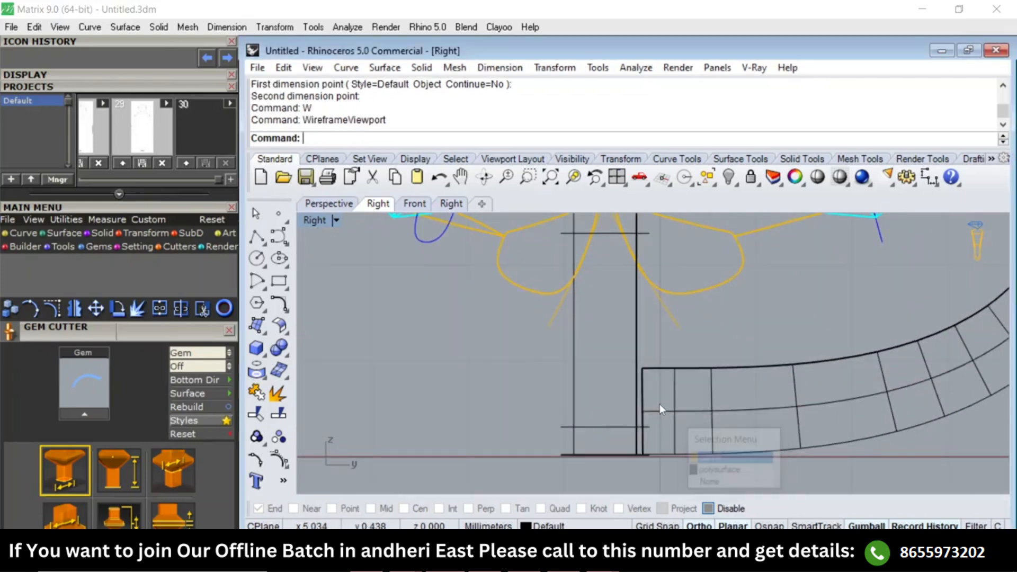
{"action": "type", "text": "Pn"}
{"action": "key", "text": "Return"}
{"action": "left_click_drag", "start_coordinate": [678, 448], "coordinate": [678, 449]}
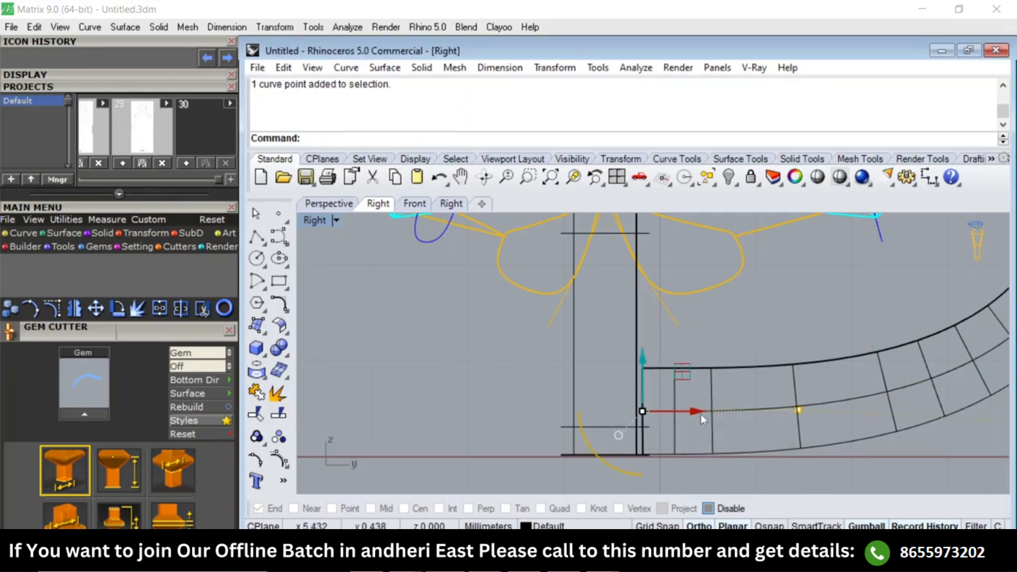
{"action": "left_click_drag", "start_coordinate": [698, 412], "coordinate": [671, 414]}
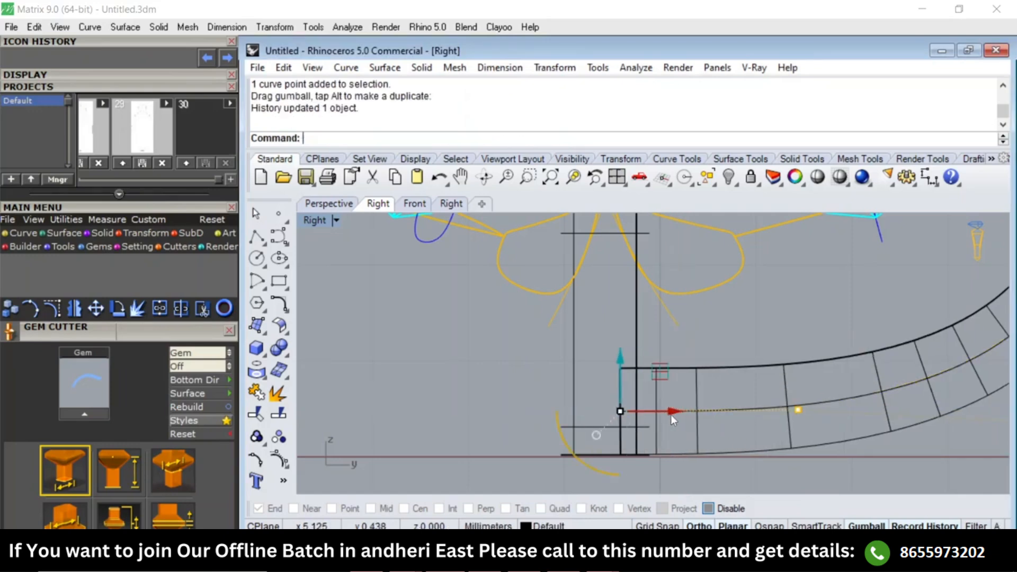
Examine the overlap between the curved prong pipe and the shared post in shaded and wireframe display.
{"action": "type", "text": "SV"}
{"action": "key", "text": "Return"}
{"action": "right_click_drag", "start_coordinate": [654, 376], "coordinate": [645, 363]}
{"action": "scroll", "coordinate": [645, 395], "scroll_direction": "up", "scroll_amount": 3}
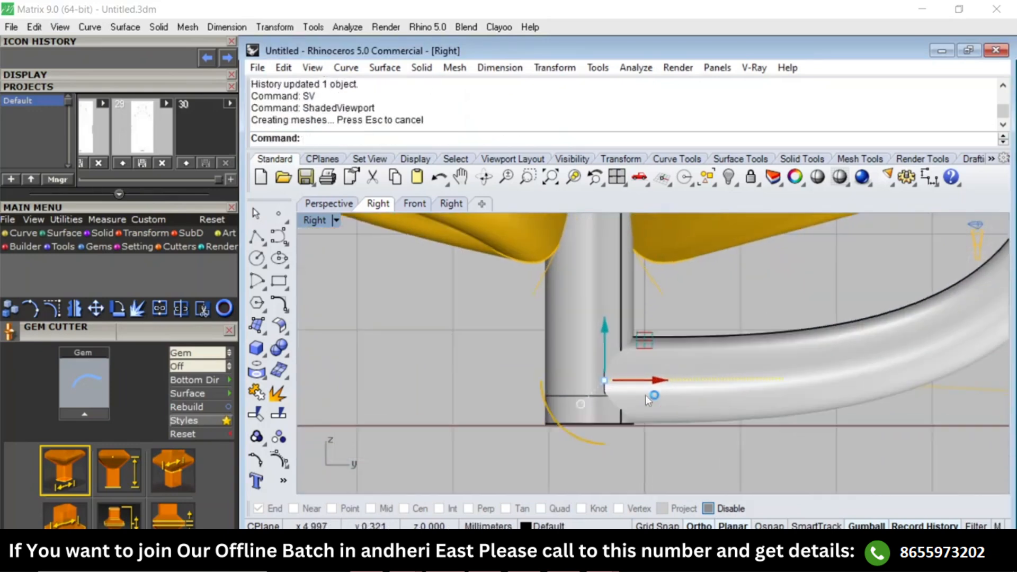
{"action": "type", "text": "W"}
{"action": "key", "text": "Return"}
{"action": "left_click_drag", "start_coordinate": [759, 456], "coordinate": [890, 334]}
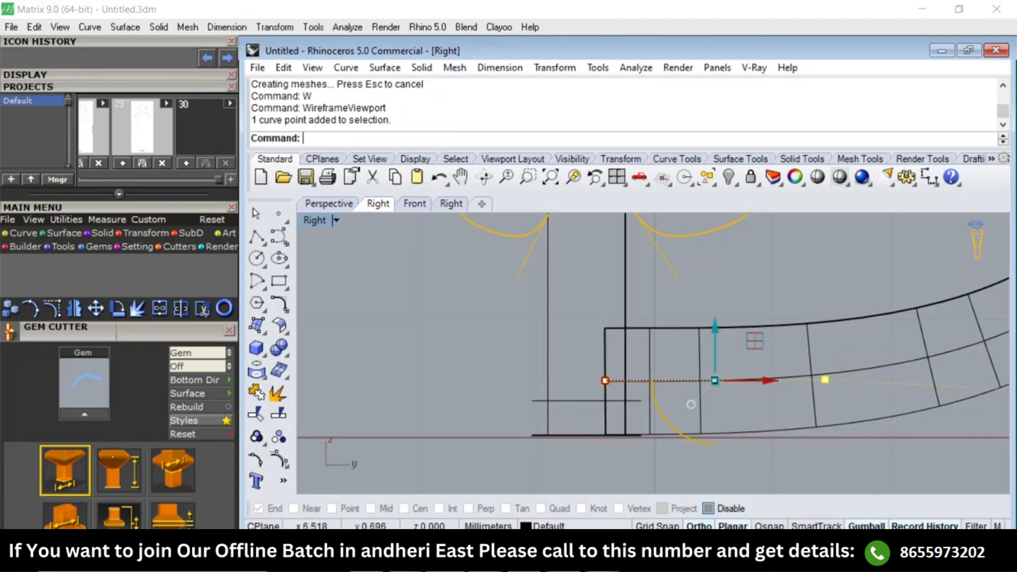
{"action": "type", "text": "SV"}
{"action": "key", "text": "Return"}
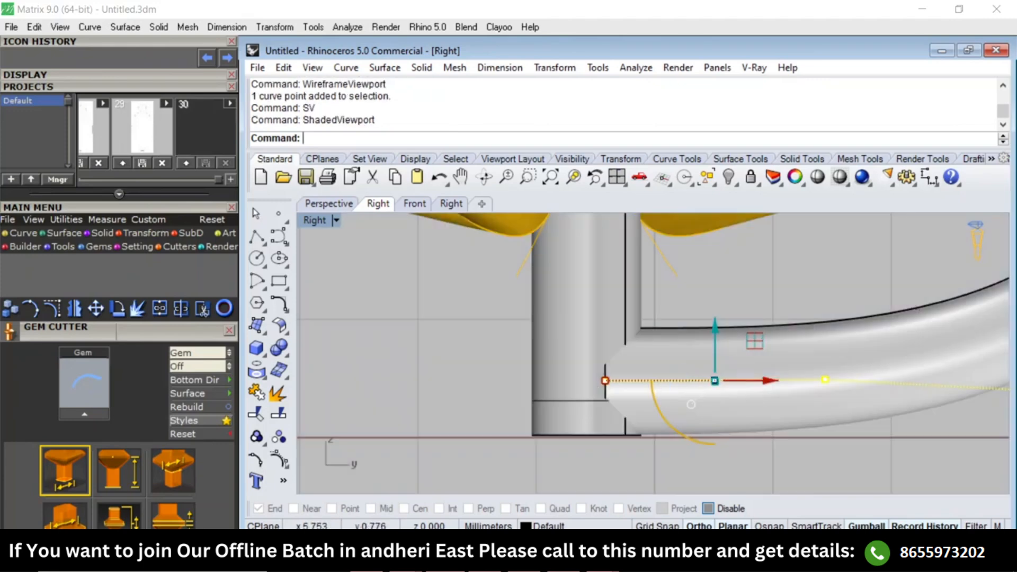
{"action": "type", "text": "SV"}
{"action": "key", "text": "Return"}
{"action": "key", "text": "Escape"}
{"action": "scroll", "coordinate": [739, 284], "scroll_direction": "down", "scroll_amount": 3}
{"action": "scroll", "coordinate": [761, 307], "scroll_direction": "down", "scroll_amount": 5}
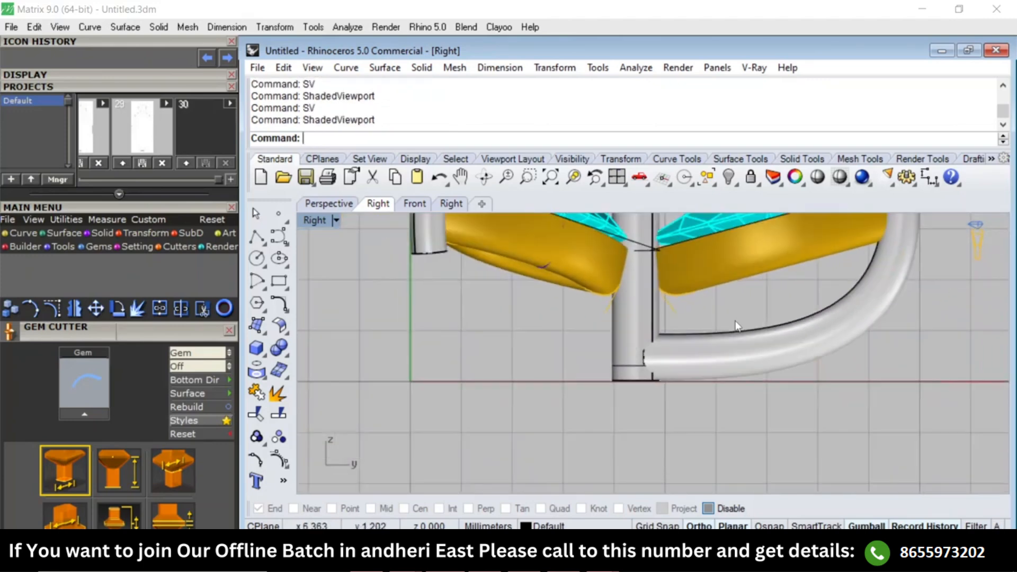
Rotate a copy of the upper prong pipe and its curve about the shared post's centre onto the lower-right marquise, using centre snaps.
{"action": "type", "text": "Top"}
{"action": "key", "text": "Return"}
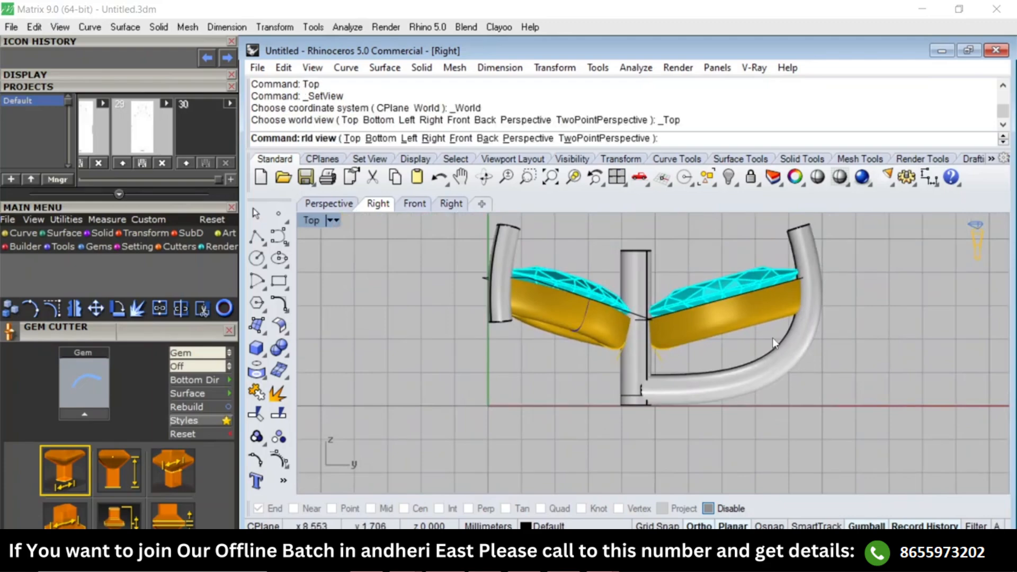
{"action": "type", "text": "Perspective"}
{"action": "key", "text": "Return"}
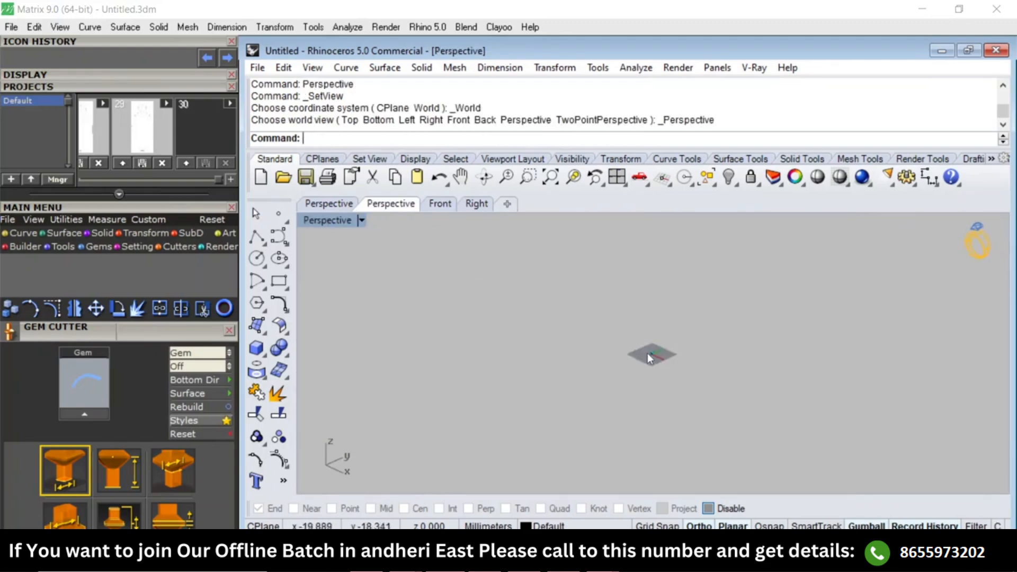
{"action": "scroll", "coordinate": [657, 349], "scroll_direction": "up", "scroll_amount": 8}
{"action": "right_click_drag", "start_coordinate": [705, 399], "coordinate": [592, 365]}
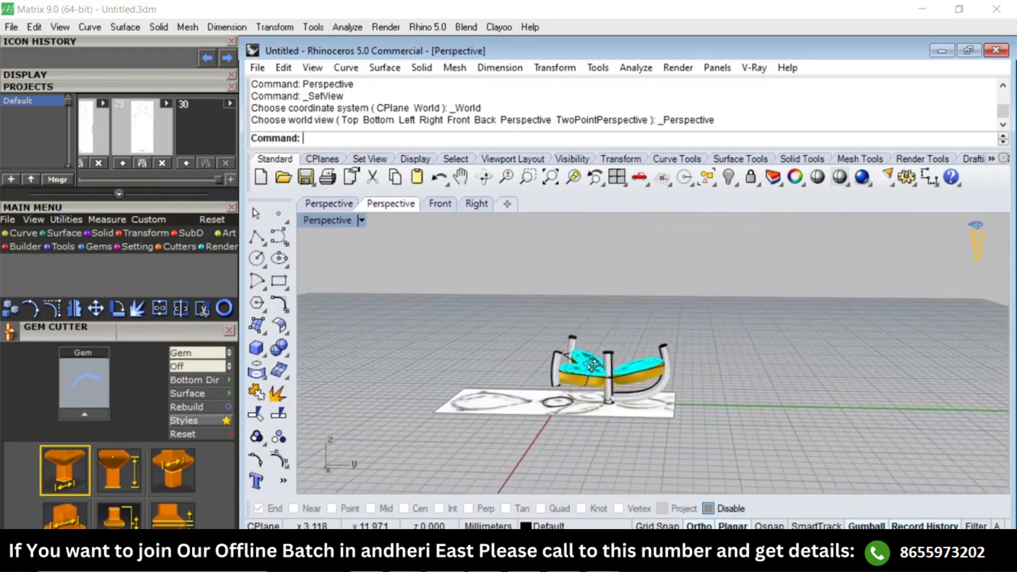
{"action": "scroll", "coordinate": [653, 410], "scroll_direction": "up", "scroll_amount": 5}
{"action": "left_click_drag", "start_coordinate": [613, 378], "coordinate": [599, 379]}
{"action": "scroll", "coordinate": [598, 378], "scroll_direction": "down", "scroll_amount": 4}
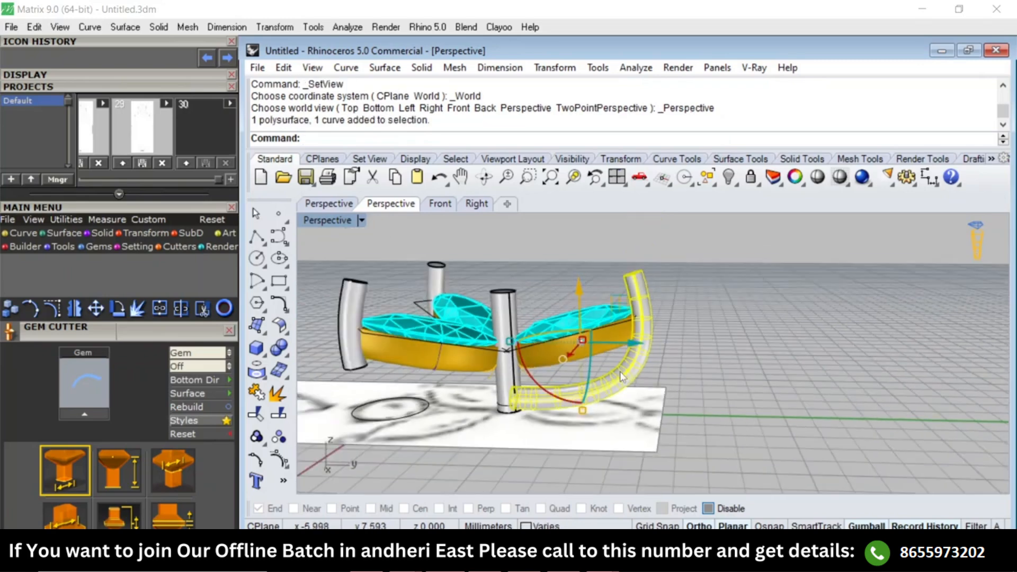
{"action": "key", "text": "ctrl+F1"}
{"action": "right_click_drag", "start_coordinate": [662, 445], "coordinate": [657, 320]}
{"action": "type", "text": "r"}
{"action": "key", "text": "Return"}
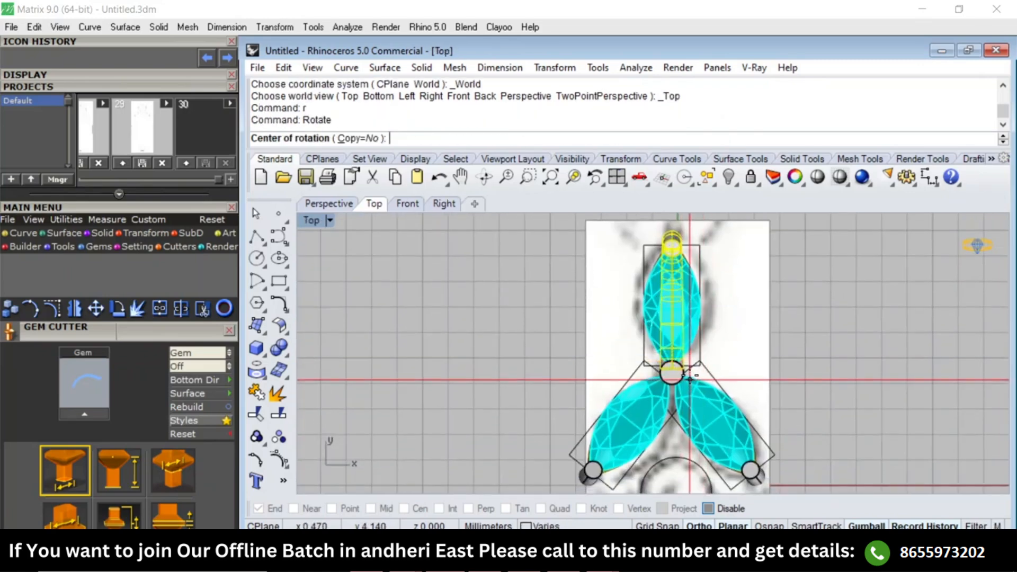
{"action": "type", "text": "oo"}
{"action": "key", "text": "Return"}
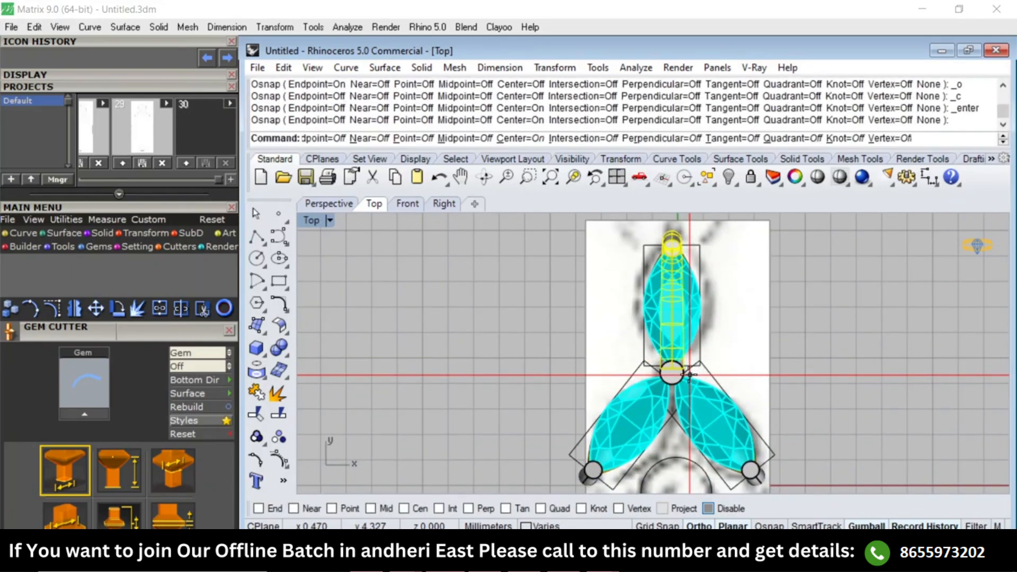
{"action": "left_click", "coordinate": [672, 373]}
{"action": "left_click", "coordinate": [700, 255]}
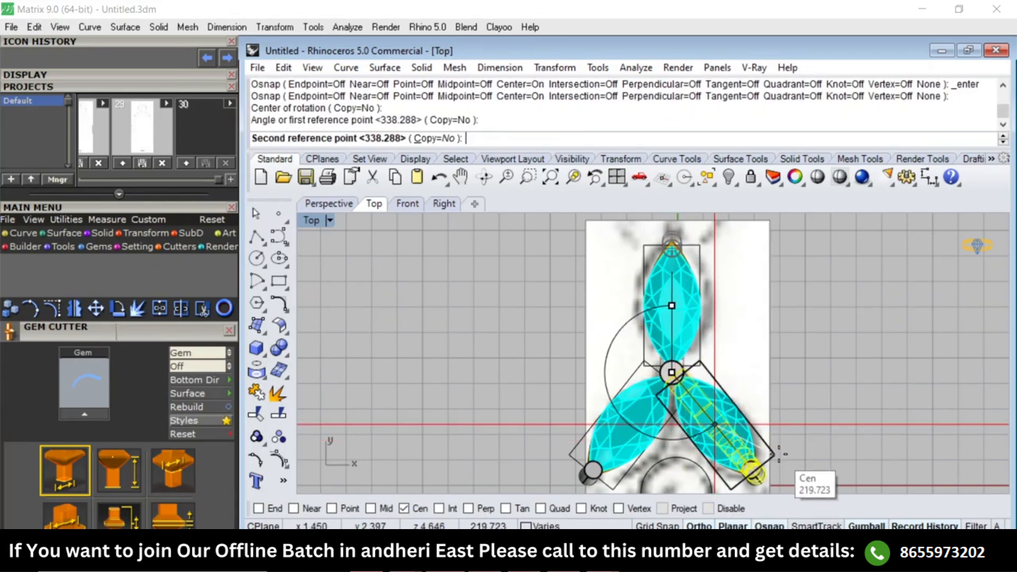
{"action": "type", "text": "c"}
{"action": "key", "text": "Return"}
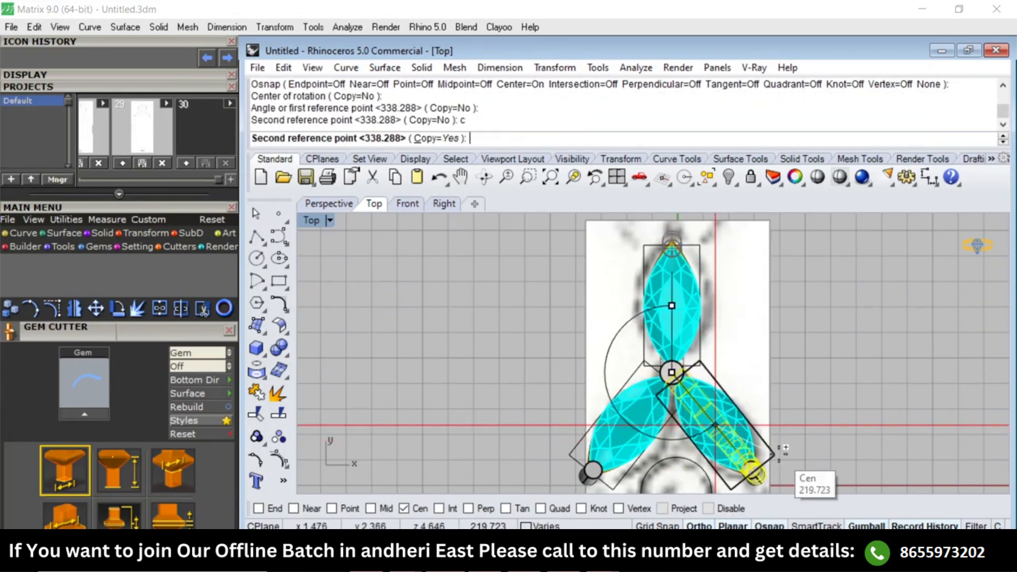
{"action": "left_click", "coordinate": [778, 454]}
{"action": "key", "text": "Return"}
Remove the old short prong at the lower-right marquise from its group and delete it.
{"action": "left_click", "coordinate": [797, 384]}
{"action": "right_click_drag", "start_coordinate": [796, 383], "coordinate": [787, 354]}
{"action": "key", "text": "F8"}
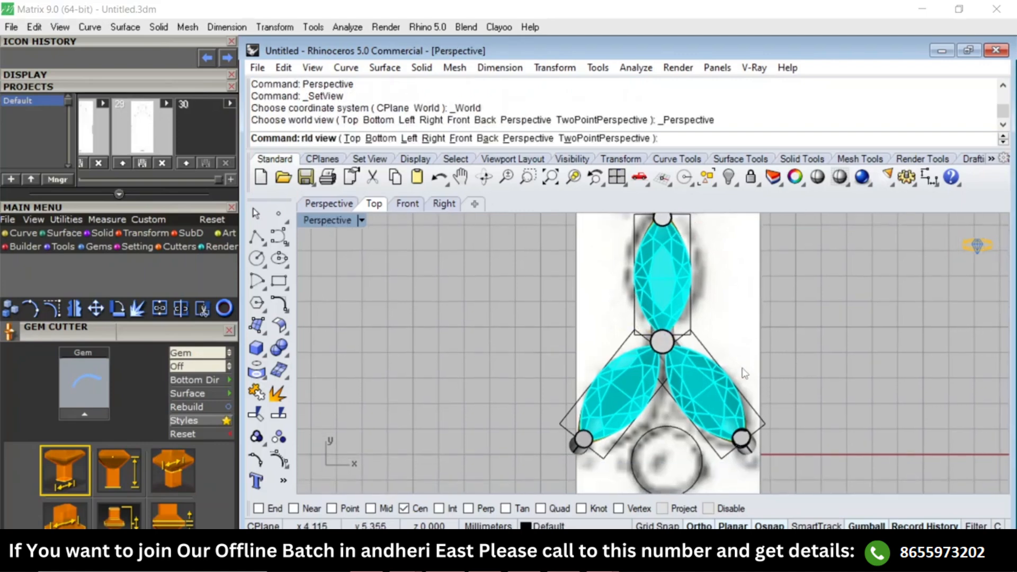
{"action": "scroll", "coordinate": [679, 448], "scroll_direction": "up", "scroll_amount": 4}
{"action": "right_click_drag", "start_coordinate": [680, 451], "coordinate": [800, 414]}
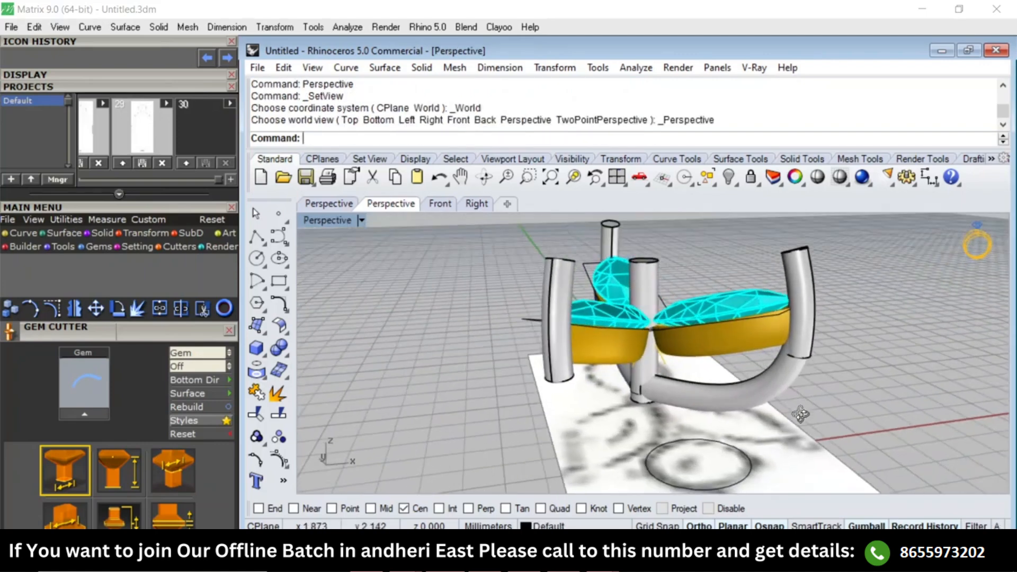
{"action": "type", "text": "RG"}
{"action": "key", "text": "Return"}
{"action": "left_click", "coordinate": [806, 352]}
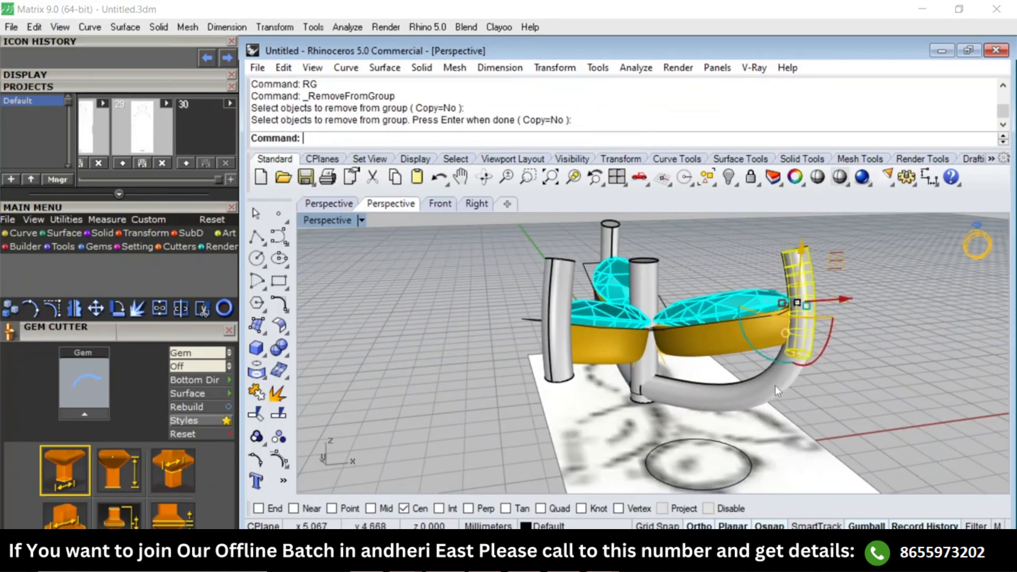
{"action": "key", "text": "Return"}
{"action": "type", "text": "Top"}
{"action": "key", "text": "Return"}
{"action": "scroll", "coordinate": [668, 344], "scroll_direction": "up", "scroll_amount": 2}
{"action": "type", "text": "mm"}
{"action": "key", "text": "Return"}
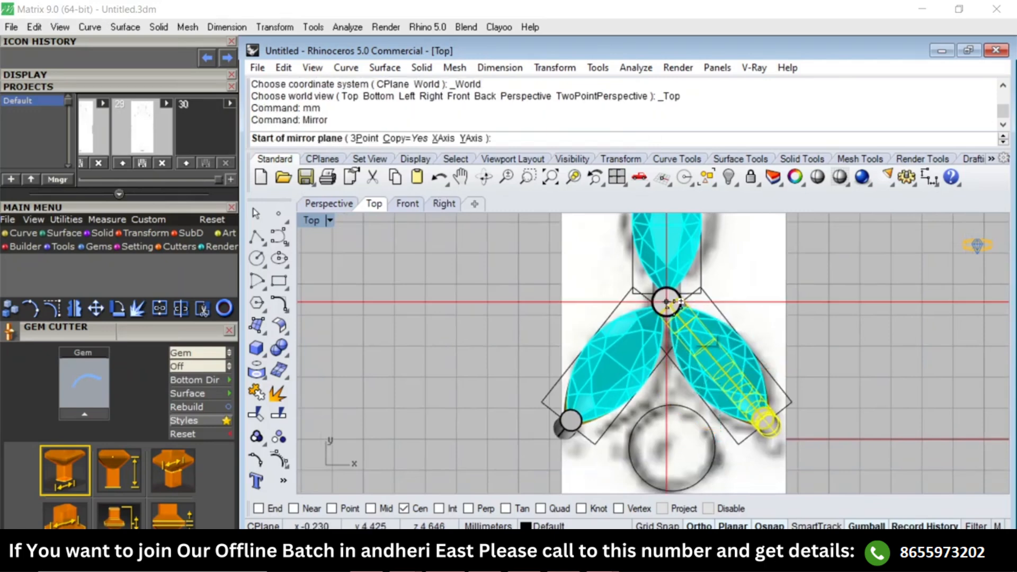
{"action": "left_click", "coordinate": [681, 301]}
{"action": "key", "text": "Escape"}
Mirror a copy of the lower-right curved prong onto the lower-left marquise across the vertical line through the upper marquise's centre.
{"action": "type", "text": "mm"}
{"action": "key", "text": "Return"}
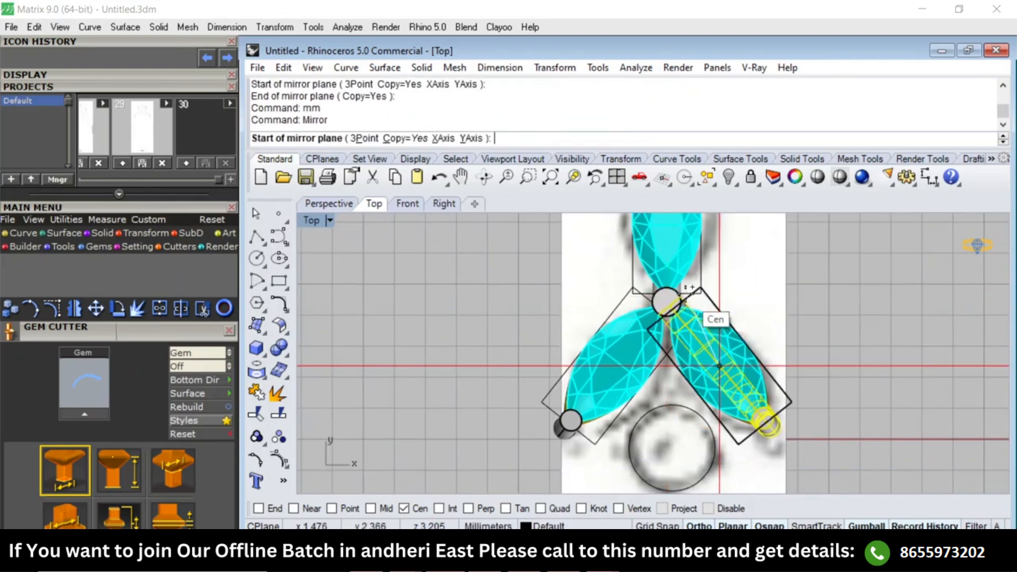
{"action": "left_click", "coordinate": [682, 294]}
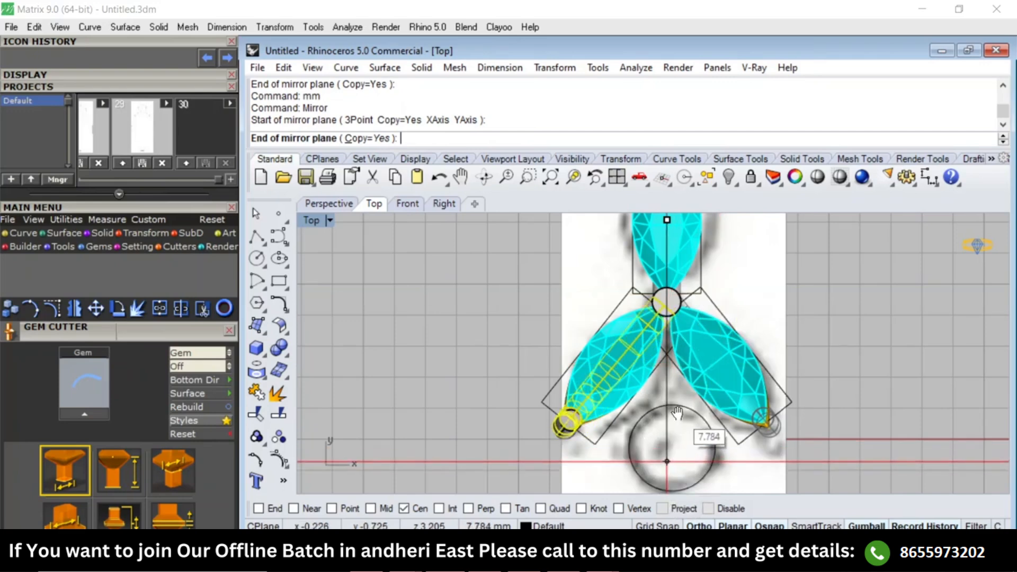
{"action": "right_click_drag", "start_coordinate": [668, 462], "coordinate": [671, 426]}
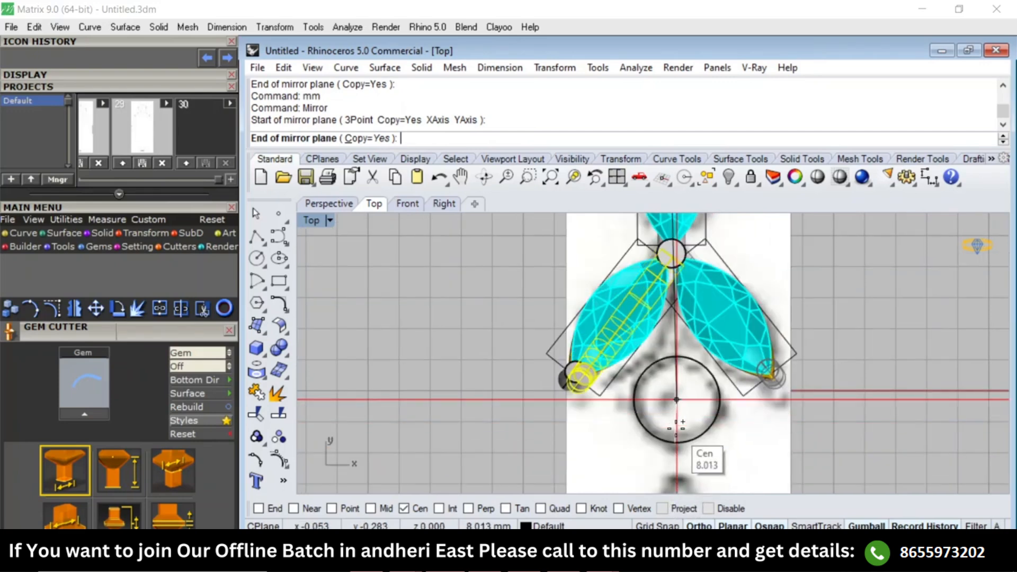
{"action": "left_click", "coordinate": [640, 459]}
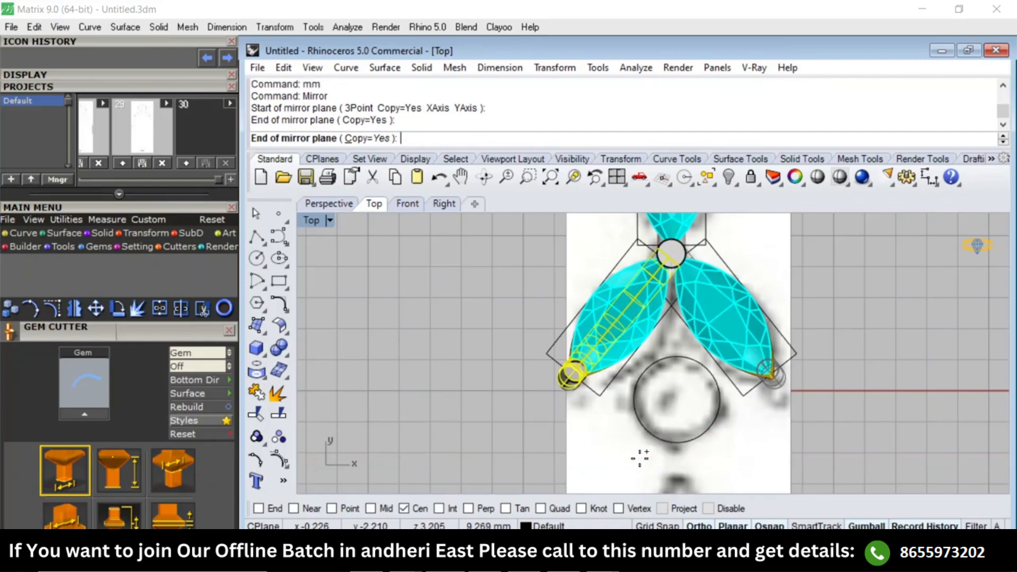
{"action": "left_click", "coordinate": [765, 279]}
Remove the old short prong at the lower-left marquise from its group and delete it.
{"action": "scroll", "coordinate": [591, 383], "scroll_direction": "up", "scroll_amount": 5}
{"action": "key", "text": "F4"}
{"action": "scroll", "coordinate": [657, 365], "scroll_direction": "up", "scroll_amount": 4}
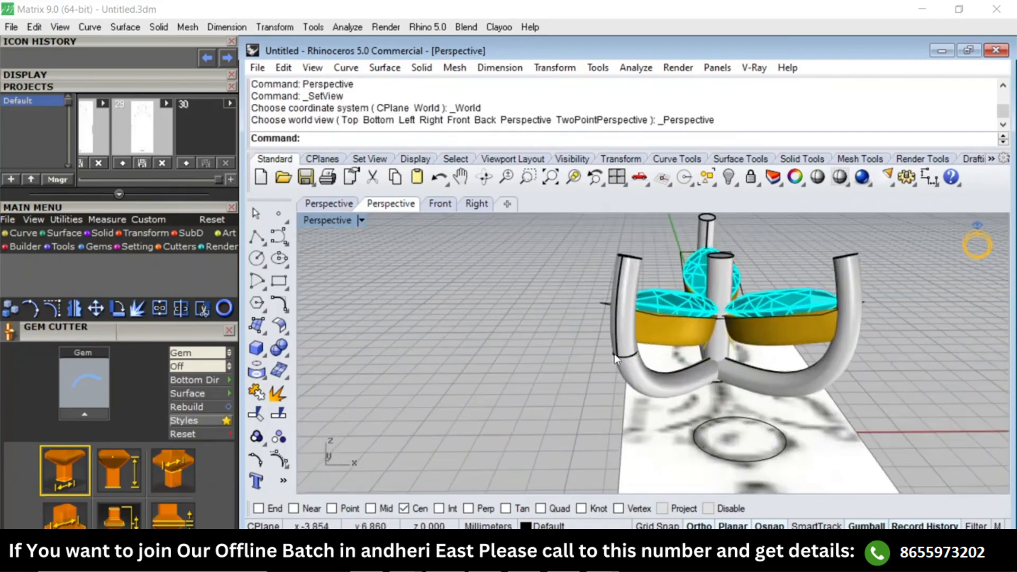
{"action": "type", "text": "RG"}
{"action": "key", "text": "Return"}
{"action": "left_click", "coordinate": [624, 358]}
{"action": "key", "text": "Return"}
{"action": "key", "text": "Delete"}
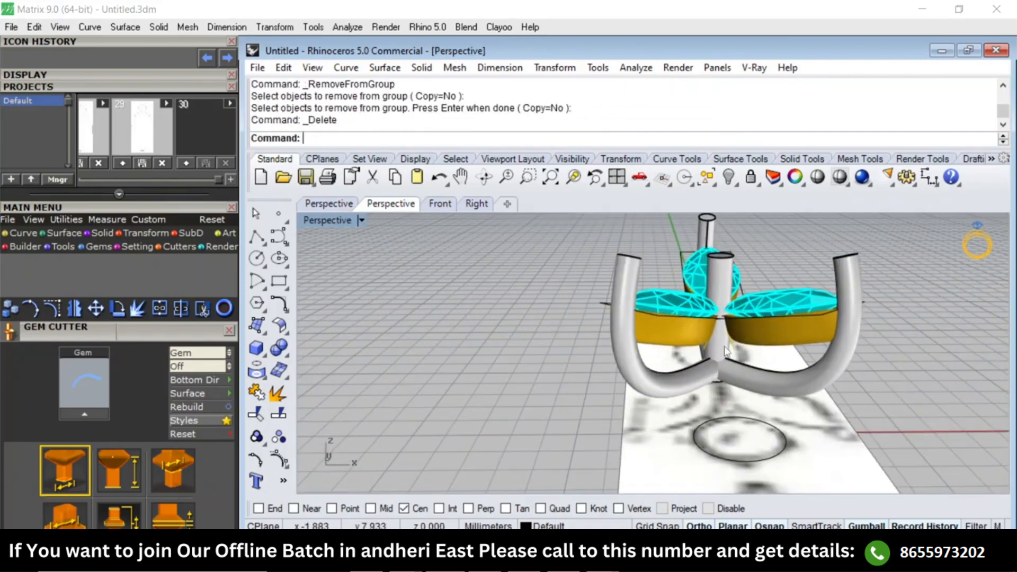
Bring back the hidden round 2.55 mm gem setting below the marquise cluster.
{"action": "right_click_drag", "start_coordinate": [721, 352], "coordinate": [415, 287]}
{"action": "key", "text": "F3"}
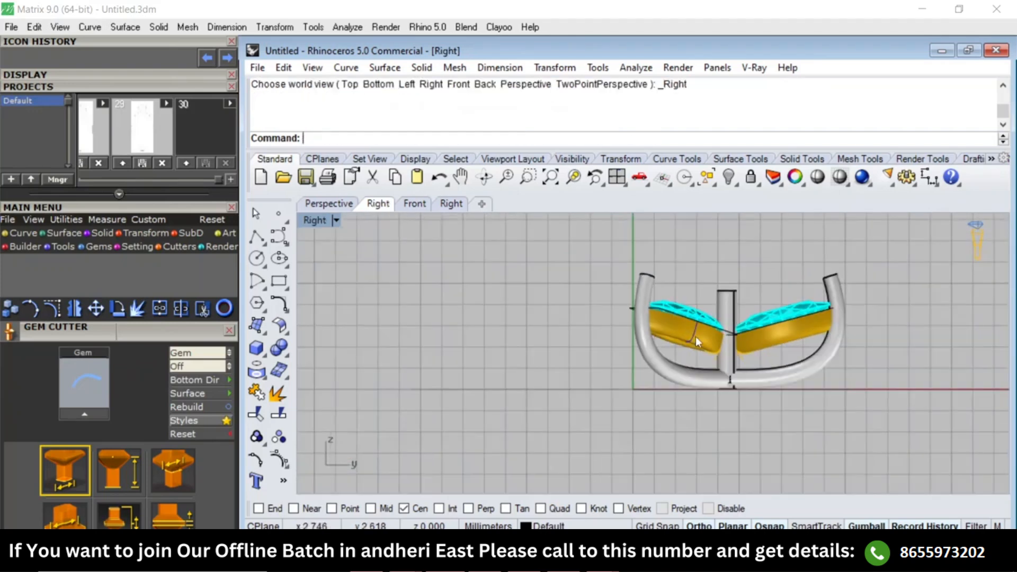
{"action": "type", "text": "Top"}
{"action": "key", "text": "Return"}
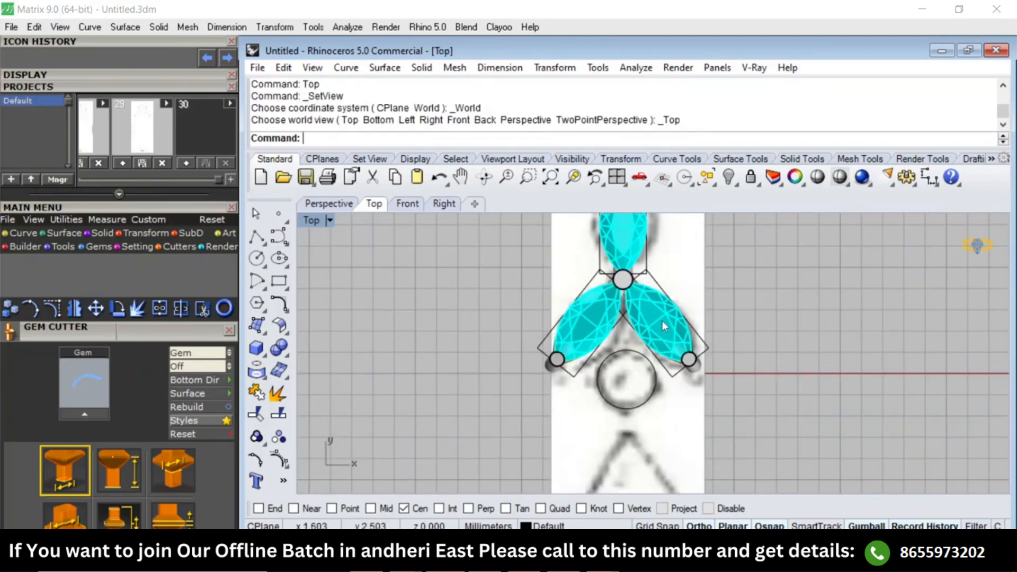
{"action": "right_click_drag", "start_coordinate": [662, 322], "coordinate": [724, 298]}
{"action": "type", "text": "SS"}
{"action": "key", "text": "Return"}
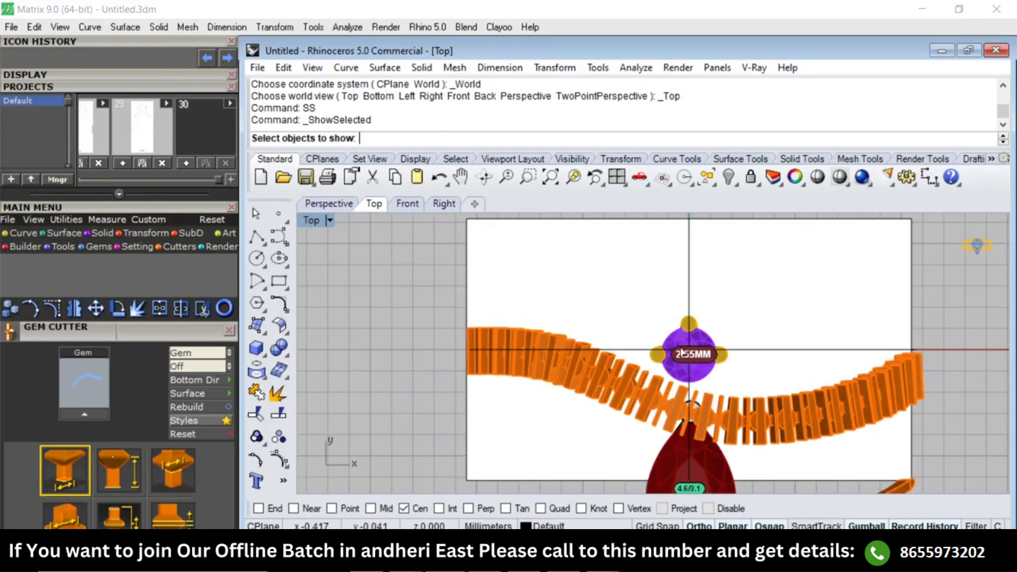
{"action": "left_click", "coordinate": [682, 353]}
{"action": "key", "text": "Return"}
{"action": "scroll", "coordinate": [702, 322], "scroll_direction": "up", "scroll_amount": 2}
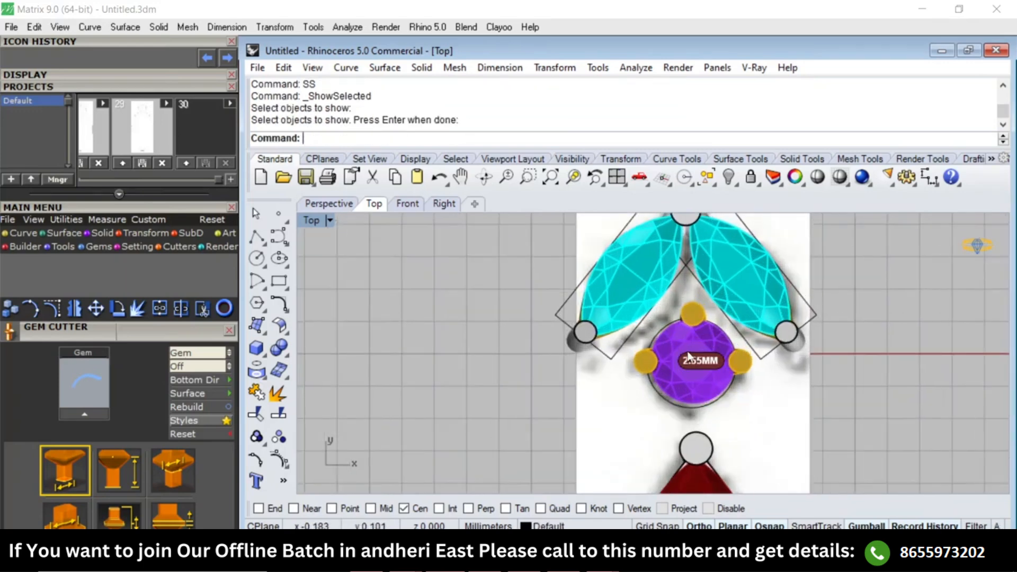
Compare the heights and spacing of the round, pear and marquise settings in the side and top views.
{"action": "key", "text": "ctrl+F3"}
{"action": "scroll", "coordinate": [672, 370], "scroll_direction": "up", "scroll_amount": 6}
{"action": "scroll", "coordinate": [673, 371], "scroll_direction": "down", "scroll_amount": 10}
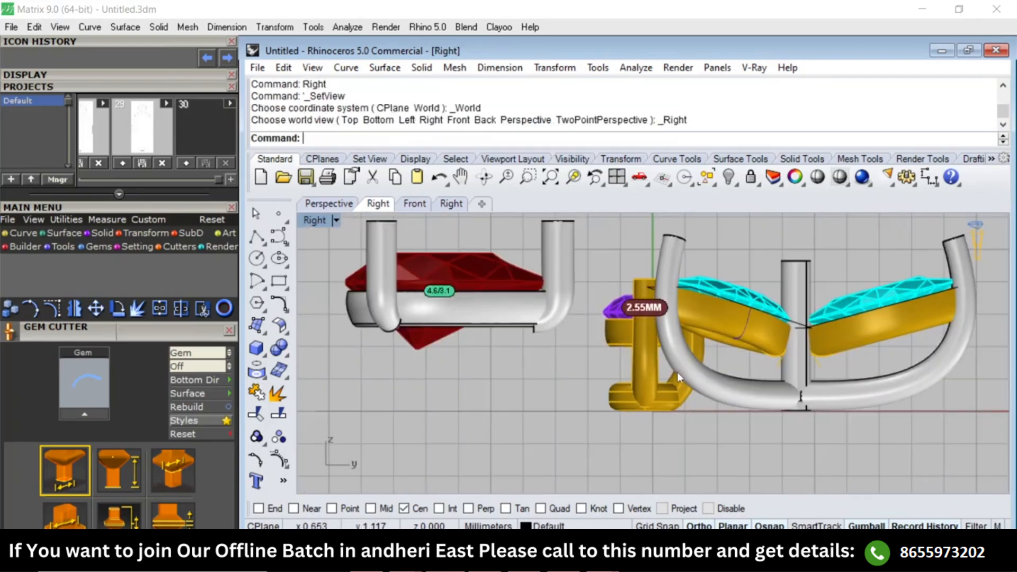
{"action": "scroll", "coordinate": [662, 364], "scroll_direction": "up", "scroll_amount": 2}
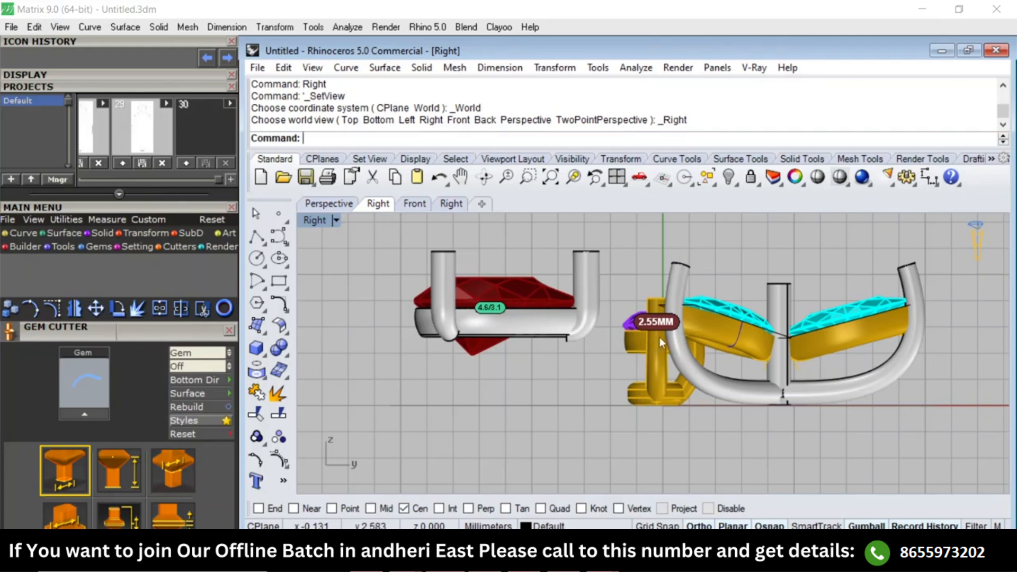
{"action": "scroll", "coordinate": [668, 410], "scroll_direction": "up", "scroll_amount": 5}
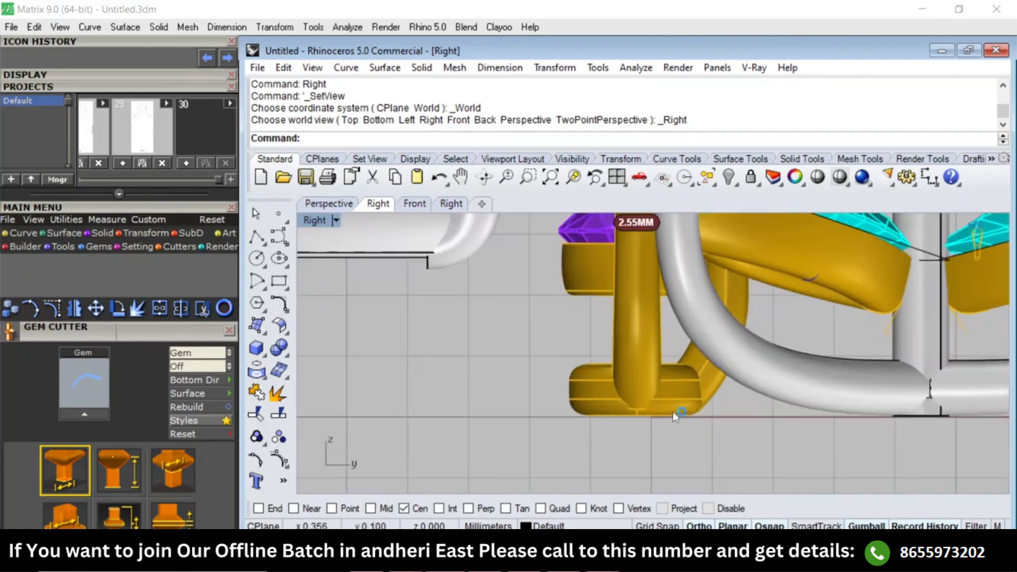
{"action": "scroll", "coordinate": [717, 370], "scroll_direction": "down", "scroll_amount": 6}
{"action": "key", "text": "ctrl+F1"}
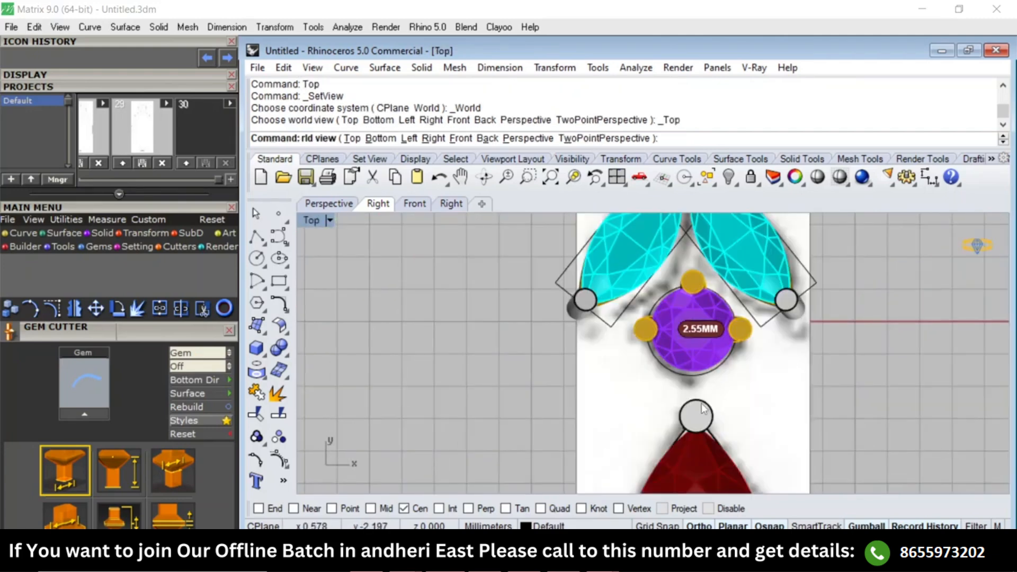
{"action": "scroll", "coordinate": [709, 358], "scroll_direction": "up", "scroll_amount": 1}
{"action": "scroll", "coordinate": [710, 355], "scroll_direction": "up", "scroll_amount": 1}
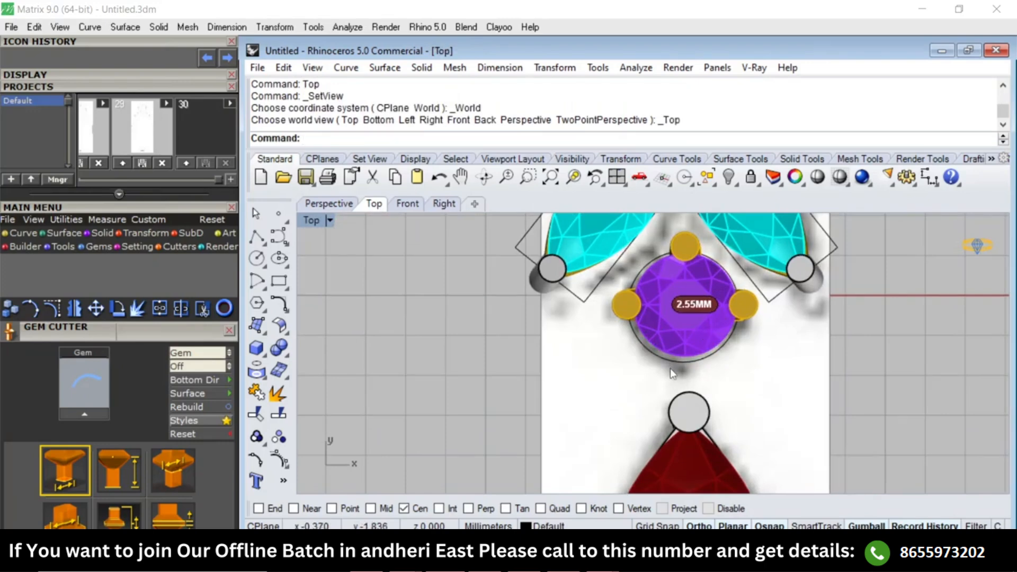
{"action": "key", "text": "ctrl+F3"}
{"action": "scroll", "coordinate": [683, 366], "scroll_direction": "up", "scroll_amount": 2}
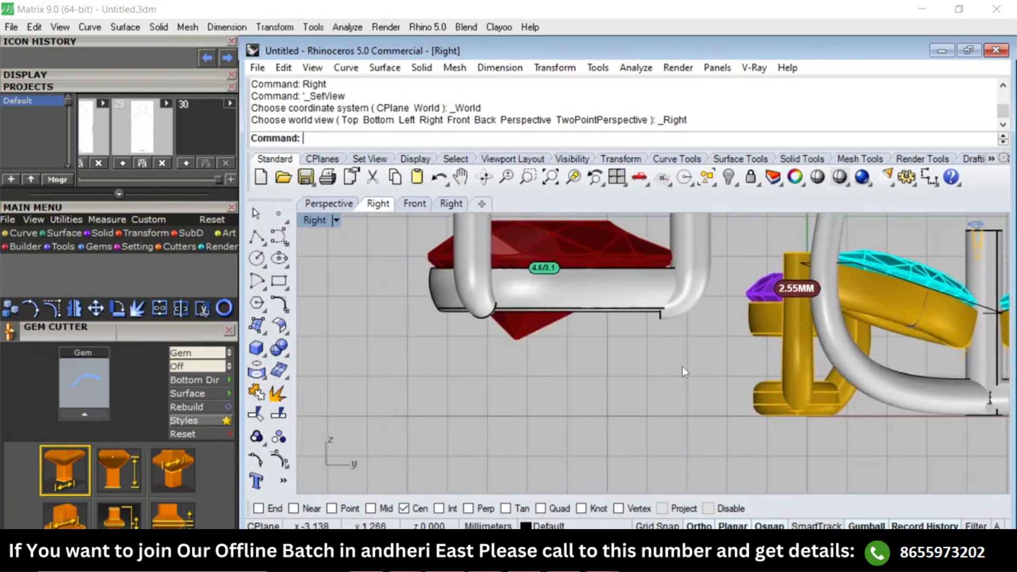
{"action": "scroll", "coordinate": [681, 367], "scroll_direction": "down", "scroll_amount": 3}
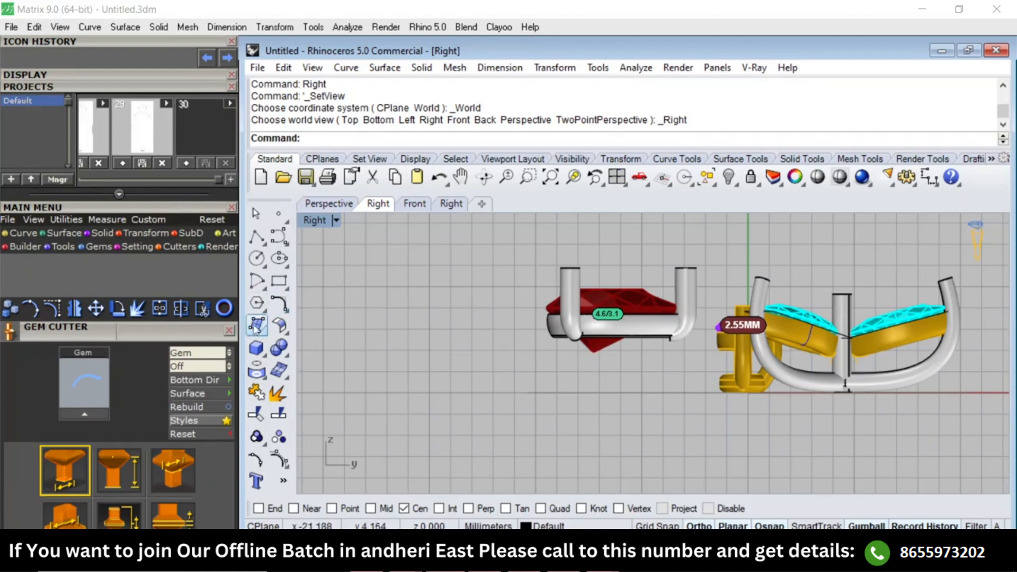
Draw a circle 0.6 mm in diameter below the pear setting in the side view.
{"action": "left_click", "coordinate": [257, 258]}
{"action": "left_click", "coordinate": [584, 425]}
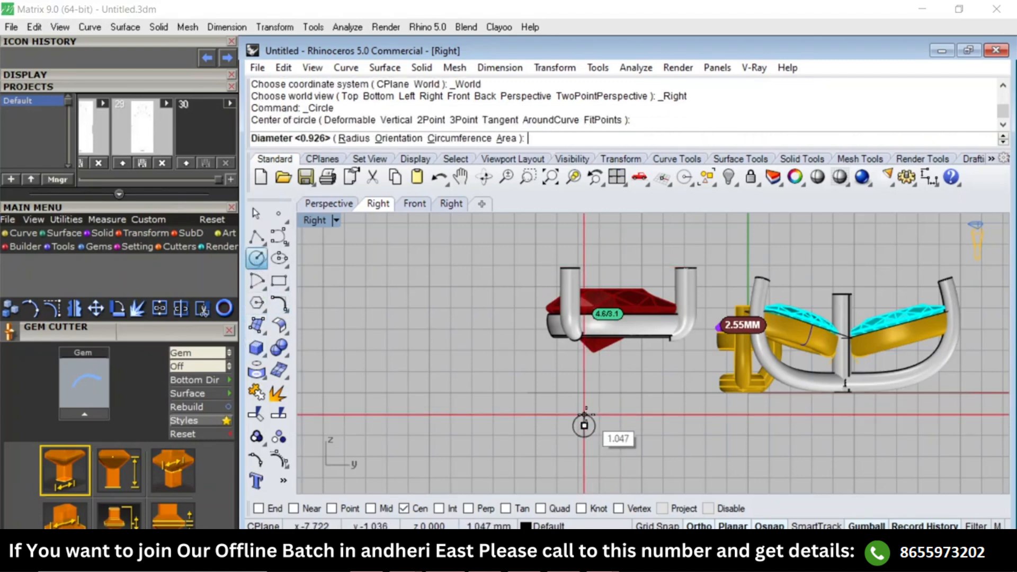
{"action": "type", "text": ".6"}
{"action": "key", "text": "Return"}
{"action": "scroll", "coordinate": [589, 419], "scroll_direction": "up", "scroll_amount": 4}
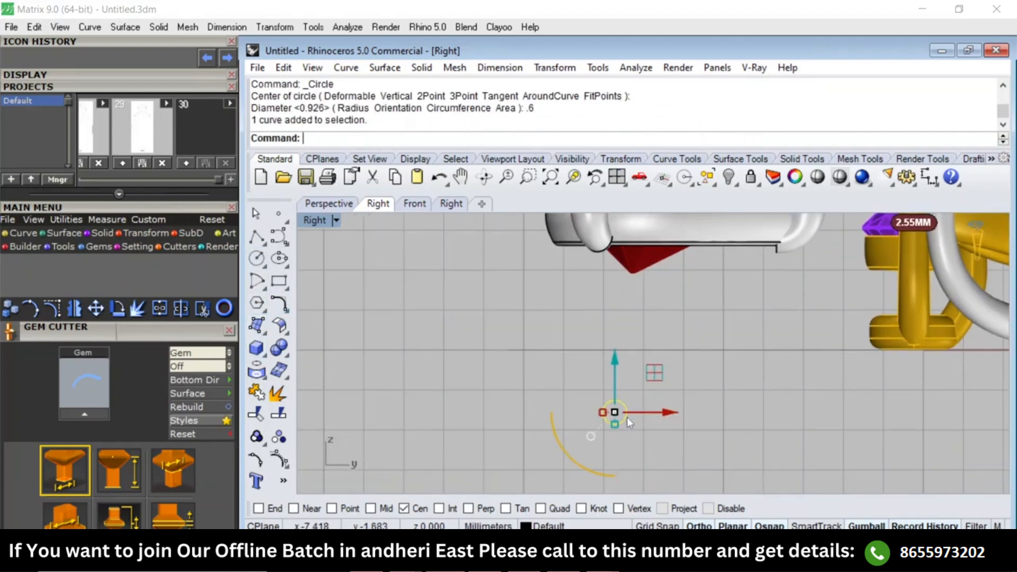
{"action": "type", "text": "Og"}
{"action": "left_click_drag", "start_coordinate": [655, 373], "coordinate": [614, 424]}
{"action": "scroll", "coordinate": [633, 402], "scroll_direction": "up", "scroll_amount": 4}
{"action": "scroll", "coordinate": [707, 292], "scroll_direction": "down", "scroll_amount": 4}
{"action": "key", "text": "ctrl+z"}
{"action": "scroll", "coordinate": [730, 320], "scroll_direction": "up", "scroll_amount": 5}
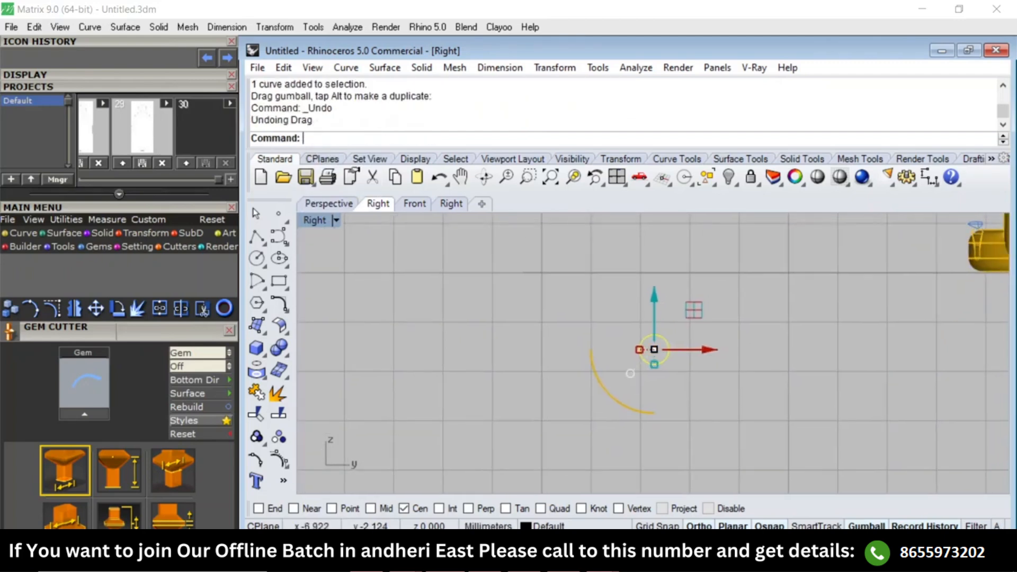
Offset the small circle below the pear setting outward by 0.6 mm in the side view.
{"action": "type", "text": "Of"}
{"action": "key", "text": "Return"}
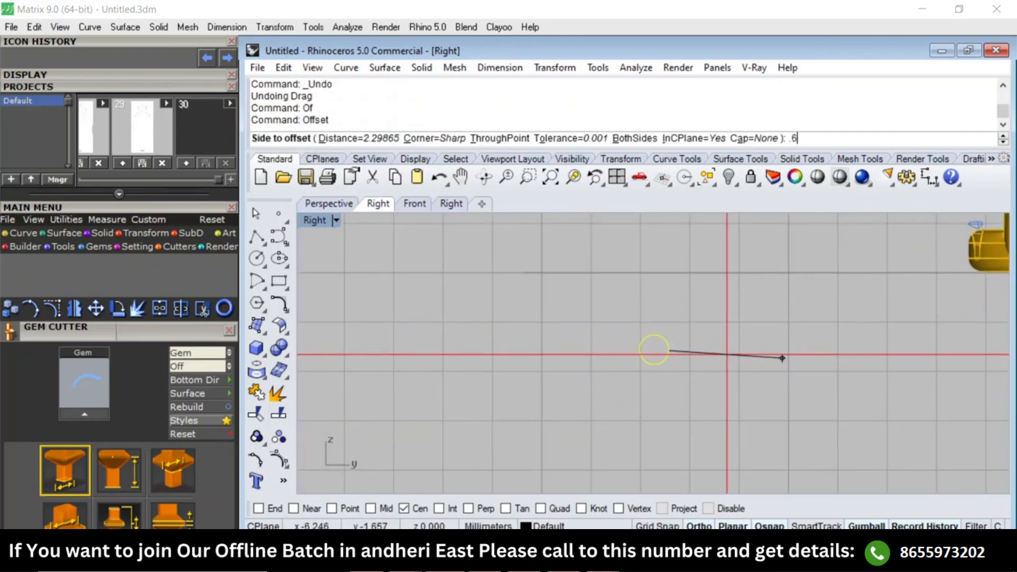
{"action": "key", "text": "Return"}
{"action": "left_click", "coordinate": [729, 356]}
Move the two concentric circles beside the pear setting in the top view and extrude them 0.3 mm to both sides as a solid.
{"action": "left_click_drag", "start_coordinate": [728, 354], "coordinate": [651, 371]}
{"action": "type", "text": "Top"}
{"action": "key", "text": "Return"}
{"action": "type", "text": "E"}
{"action": "key", "text": "Return"}
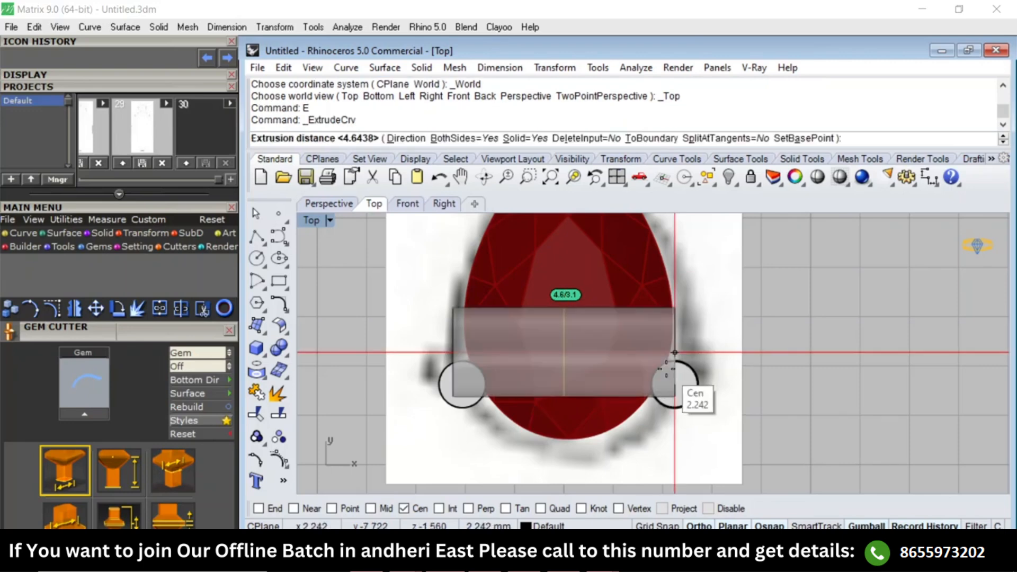
{"action": "left_click", "coordinate": [674, 353]}
{"action": "scroll", "coordinate": [638, 366], "scroll_direction": "down", "scroll_amount": 1}
{"action": "left_click_drag", "start_coordinate": [615, 358], "coordinate": [801, 355]}
{"action": "type", "text": "E"}
{"action": "key", "text": "Return"}
{"action": "left_click", "coordinate": [818, 354]}
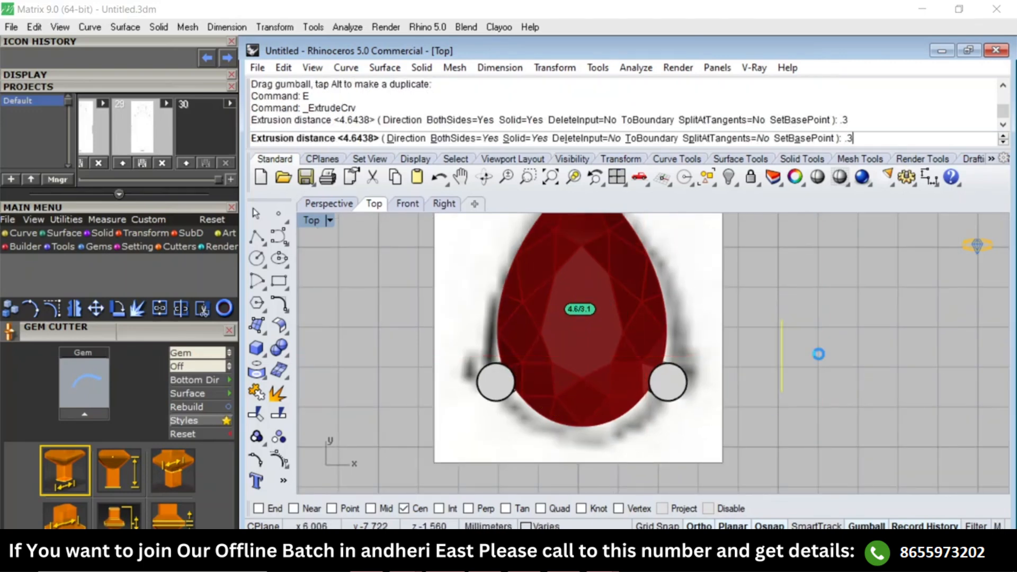
Copy the extruded ring 0.6 mm along its axis, away from the pear setting.
{"action": "scroll", "coordinate": [791, 346], "scroll_direction": "up", "scroll_amount": 3}
{"action": "left_click", "coordinate": [786, 340]}
{"action": "type", "text": "C"}
{"action": "key", "text": "Return"}
{"action": "left_click", "coordinate": [814, 326]}
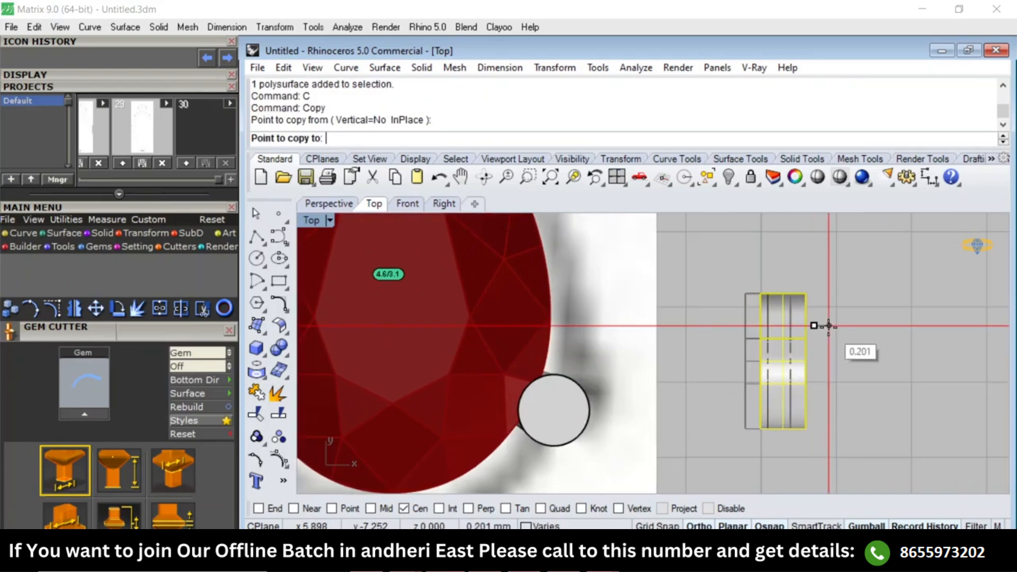
{"action": "type", "text": ".6"}
{"action": "left_click", "coordinate": [858, 325]}
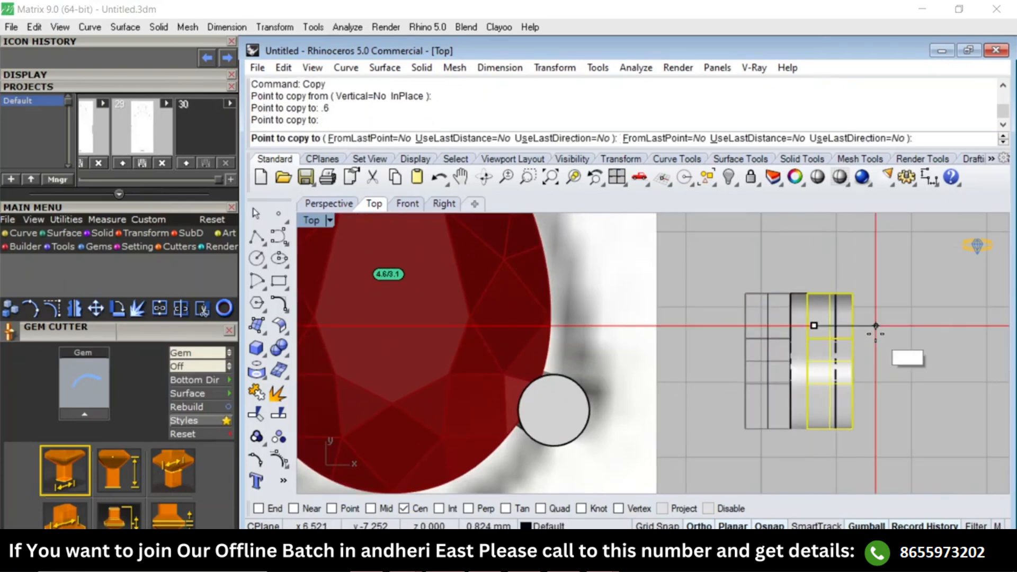
{"action": "key", "text": "Return"}
Mirror the copied ring about the middle ring's centre so that it sits between two matching rings.
{"action": "left_click", "coordinate": [811, 382]}
{"action": "type", "text": "mm"}
{"action": "key", "text": "Return"}
{"action": "scroll", "coordinate": [777, 313], "scroll_direction": "up", "scroll_amount": 2}
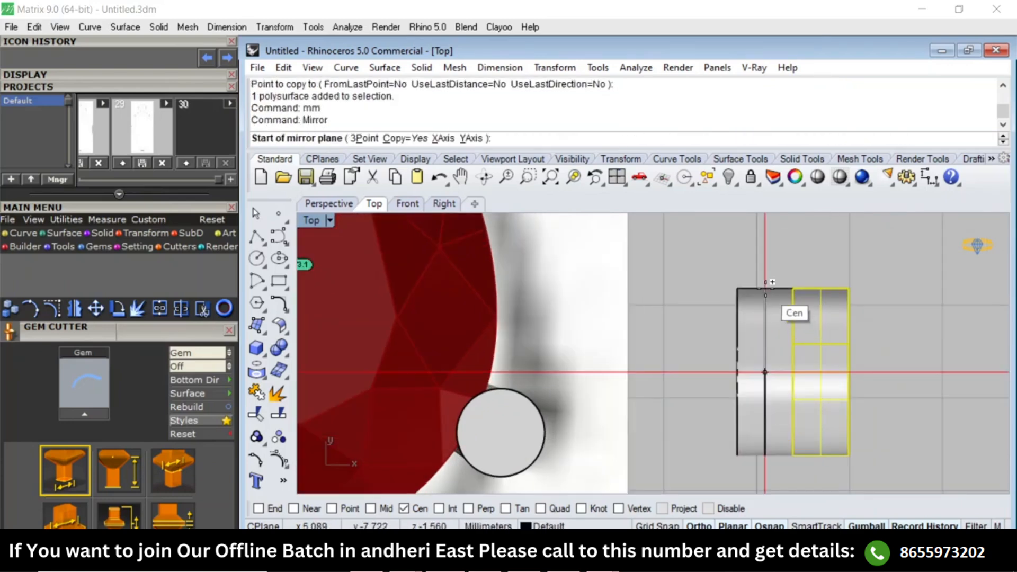
{"action": "left_click", "coordinate": [767, 287]}
{"action": "left_click", "coordinate": [767, 258]}
{"action": "key", "text": "Escape"}
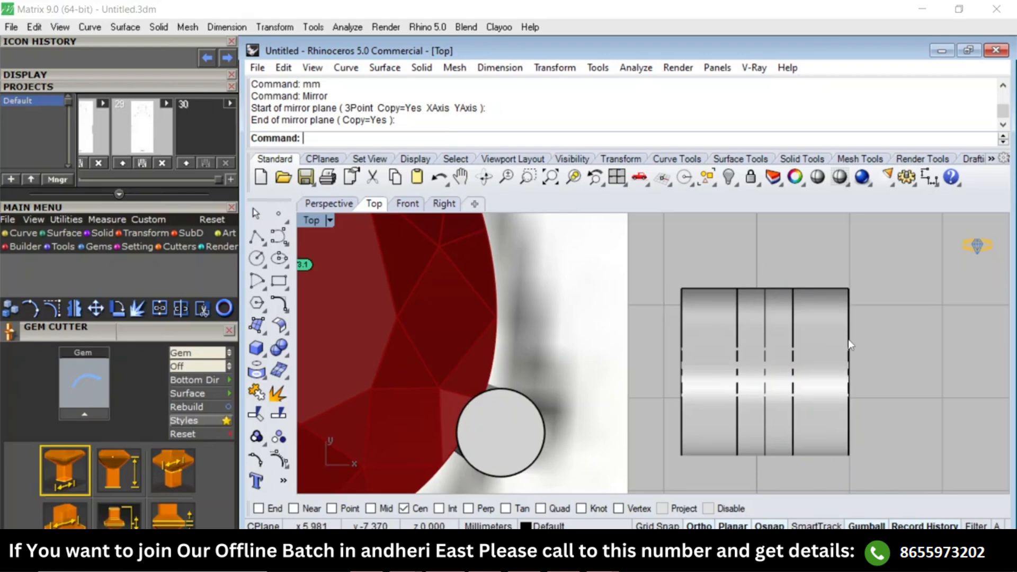
Chamfer the outer circular edge of the end ring by 0.3 mm.
{"action": "type", "text": "cha"}
{"action": "key", "text": "Return"}
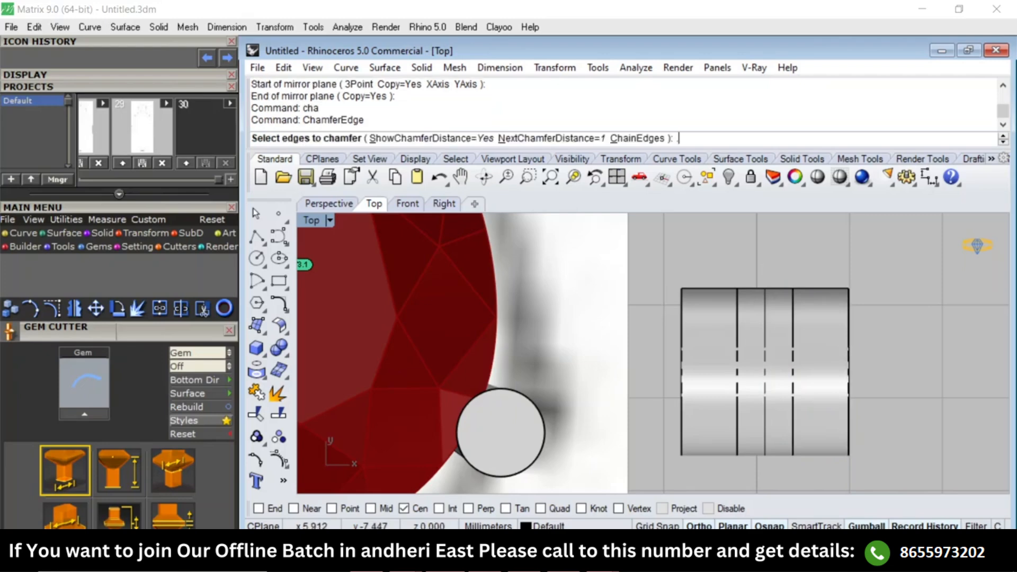
{"action": "type", "text": ".3"}
{"action": "key", "text": "Return"}
{"action": "left_click", "coordinate": [847, 348]}
{"action": "key", "text": "Return"}
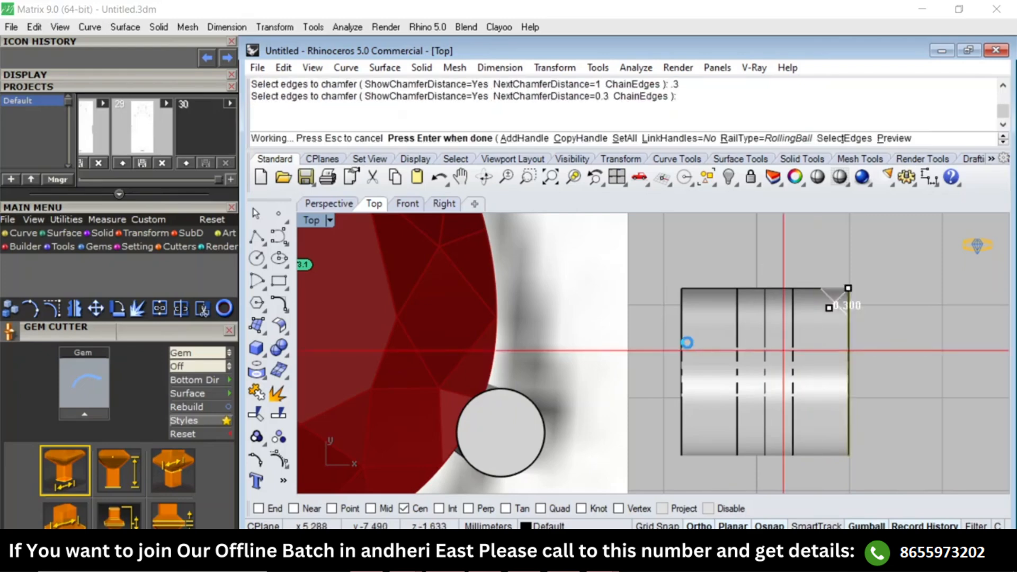
{"action": "key", "text": "Return"}
{"action": "type", "text": "cha"}
{"action": "key", "text": "Return"}
{"action": "key", "text": "Escape"}
{"action": "scroll", "coordinate": [728, 334], "scroll_direction": "down", "scroll_amount": 2}
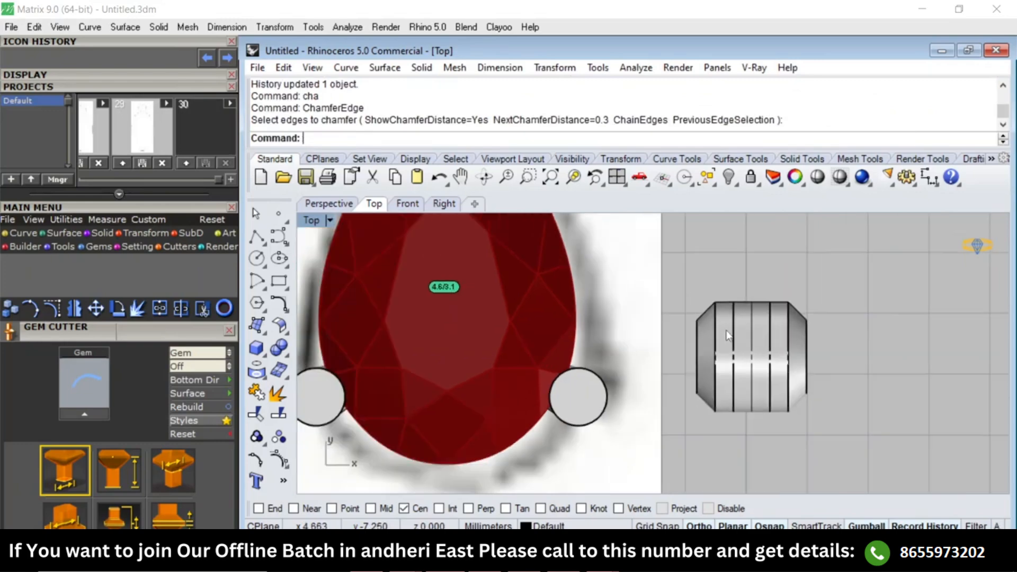
Select the three rings and move them in the side view to the base of the round 2.55 mm setting.
{"action": "scroll", "coordinate": [727, 331], "scroll_direction": "down", "scroll_amount": 2}
{"action": "key", "text": "F4"}
{"action": "right_click_drag", "start_coordinate": [738, 386], "coordinate": [613, 373]}
{"action": "scroll", "coordinate": [706, 375], "scroll_direction": "up", "scroll_amount": 5}
{"action": "scroll", "coordinate": [726, 346], "scroll_direction": "up", "scroll_amount": 4}
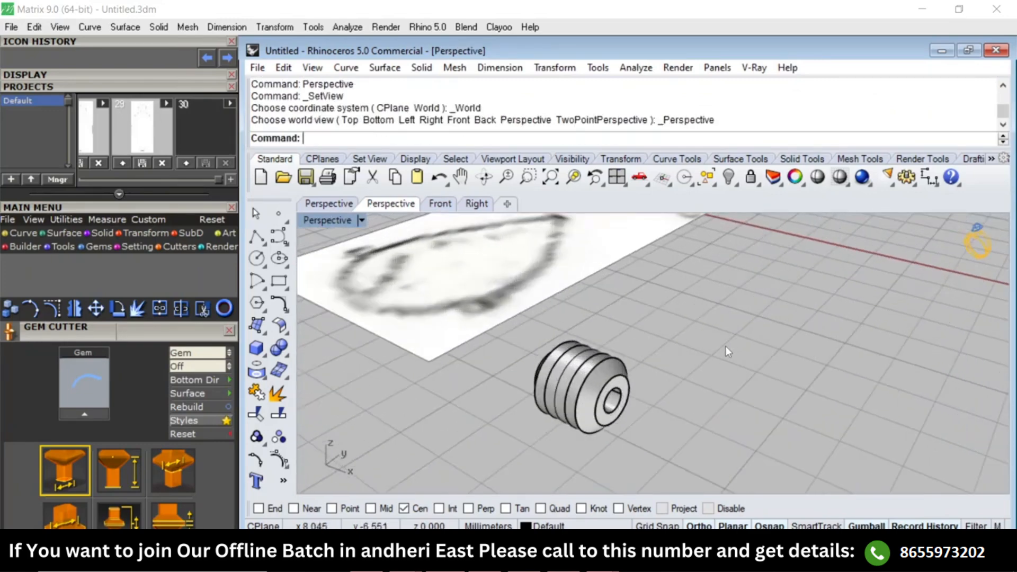
{"action": "left_click", "coordinate": [540, 413]}
{"action": "key", "text": "F3"}
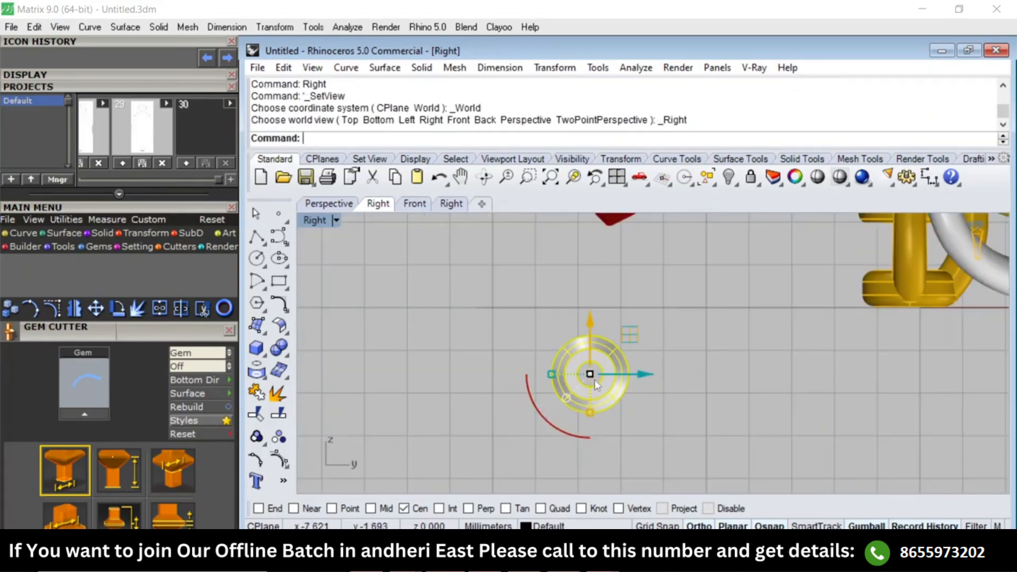
{"action": "scroll", "coordinate": [617, 380], "scroll_direction": "down", "scroll_amount": 3}
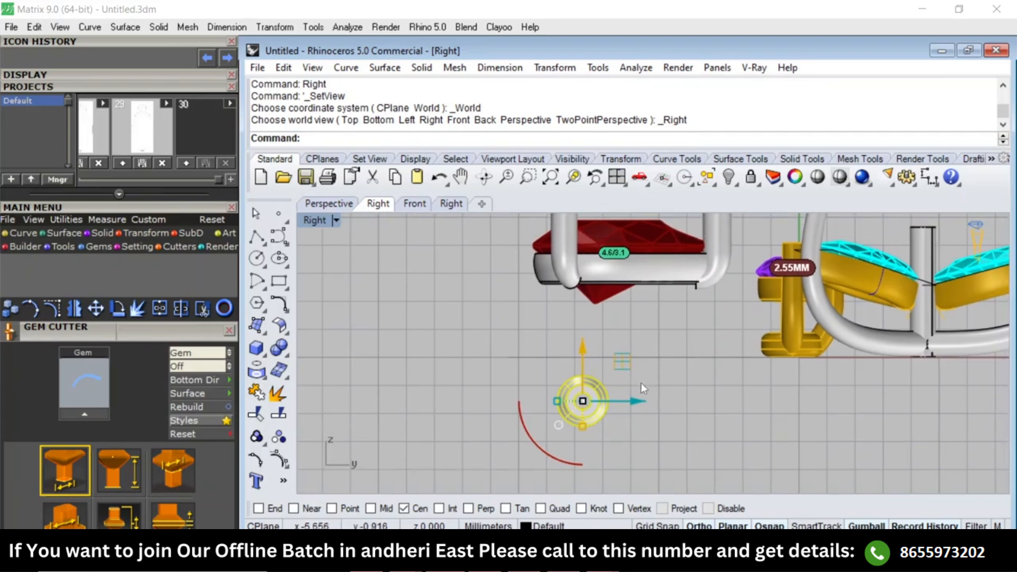
{"action": "right_click_drag", "start_coordinate": [641, 385], "coordinate": [623, 353]}
{"action": "type", "text": "M"}
{"action": "key", "text": "Return"}
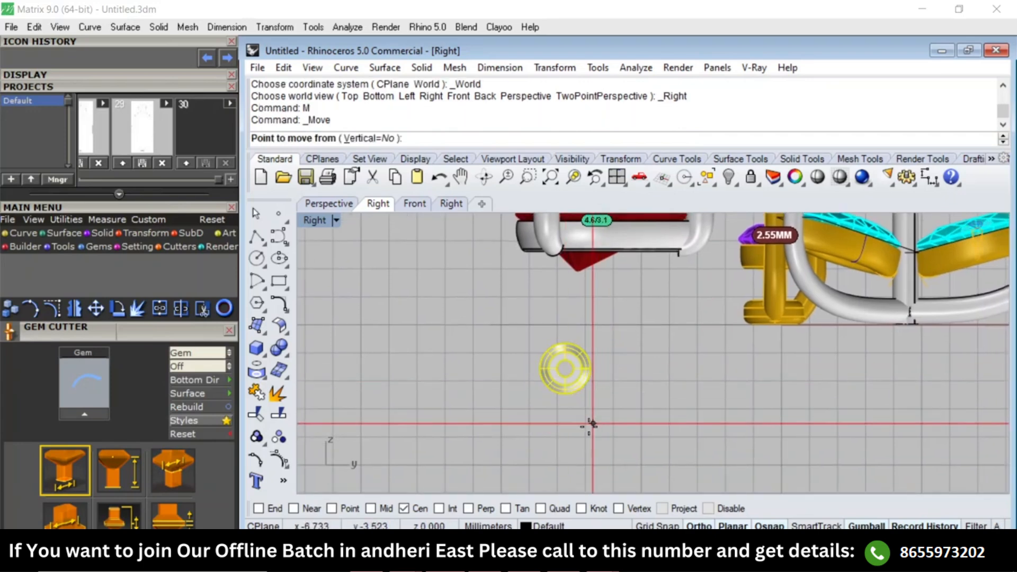
{"action": "left_click", "coordinate": [589, 427]}
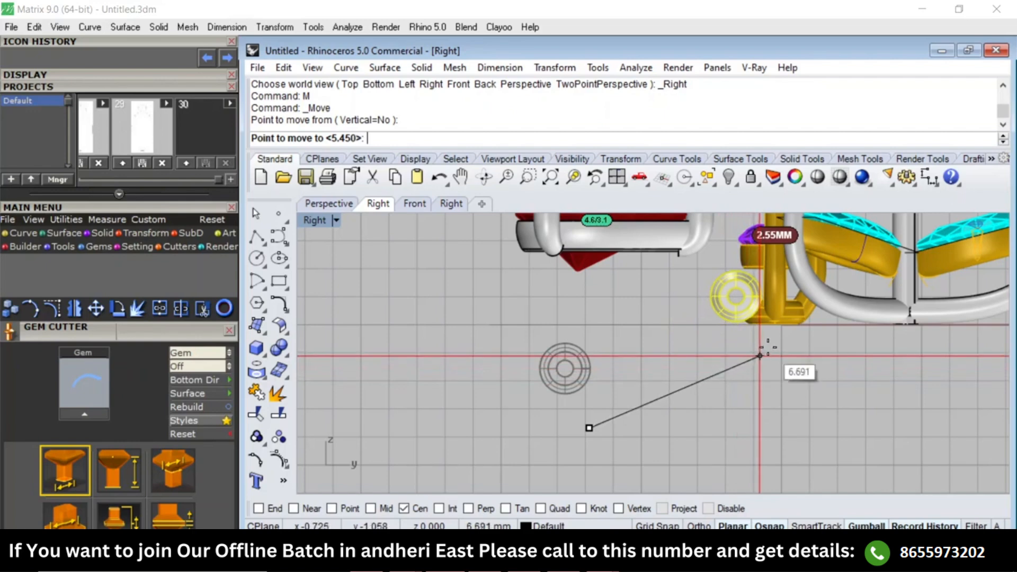
{"action": "left_click", "coordinate": [766, 352]}
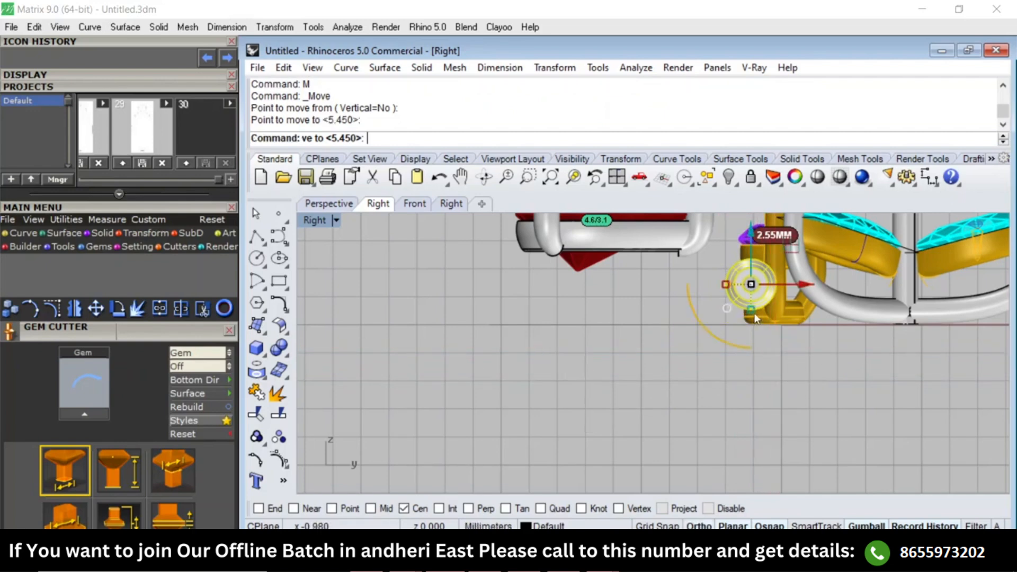
Lower the rings about 0.5 mm in wireframe side view to align their underside with the round setting's base, then restore shading.
{"action": "scroll", "coordinate": [755, 313], "scroll_direction": "up", "scroll_amount": 5}
{"action": "type", "text": "M"}
{"action": "key", "text": "Return"}
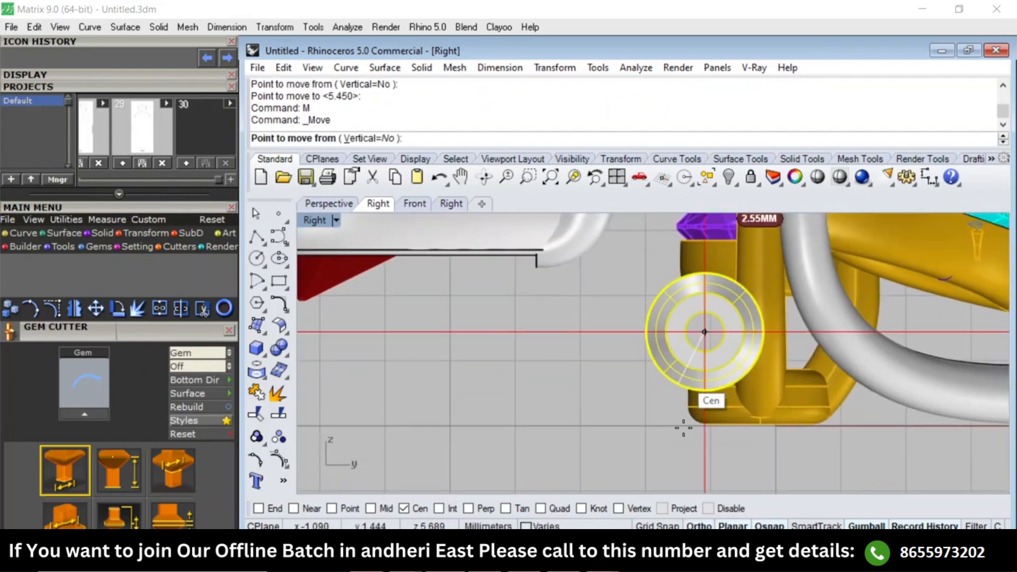
{"action": "scroll", "coordinate": [684, 427], "scroll_direction": "up", "scroll_amount": 3}
{"action": "type", "text": "w"}
{"action": "key", "text": "Return"}
{"action": "left_click", "coordinate": [570, 287]}
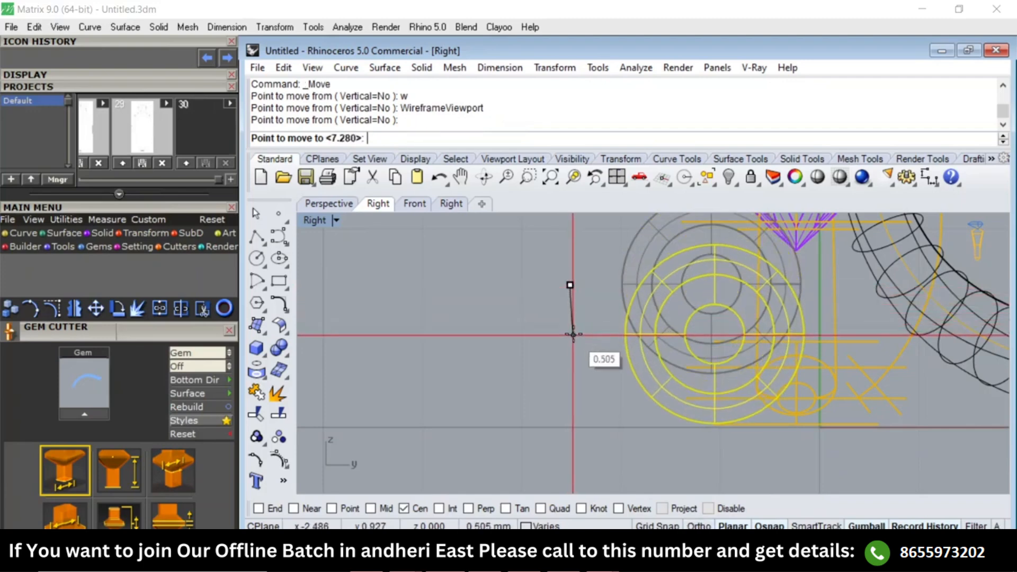
{"action": "left_click", "coordinate": [573, 334]}
{"action": "type", "text": "s"}
{"action": "key", "text": "Return"}
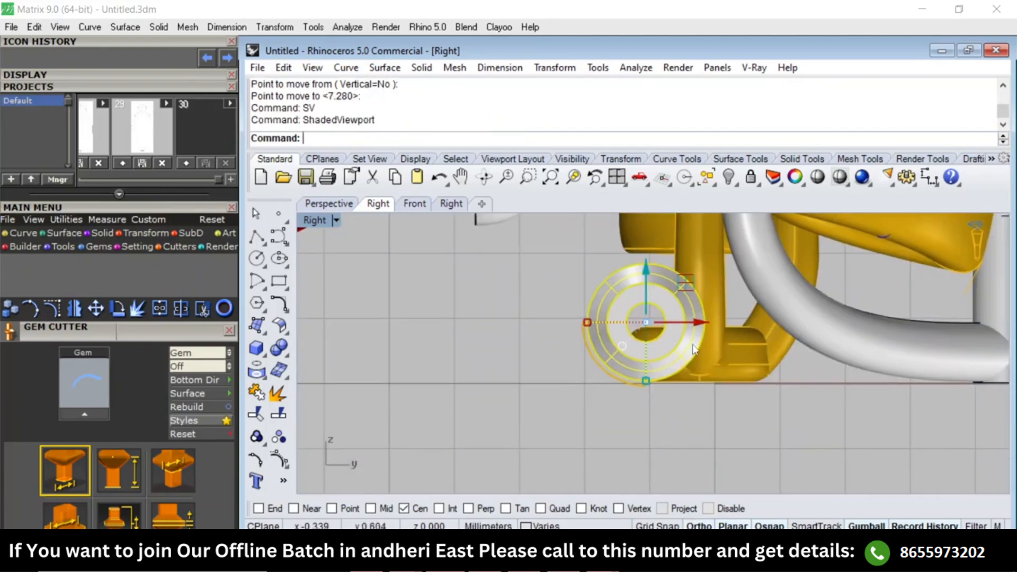
Slide the rings sideways about 5.2 mm in the top view until they lie under the round gem.
{"action": "type", "text": "Top"}
{"action": "key", "text": "Return"}
{"action": "scroll", "coordinate": [688, 355], "scroll_direction": "down", "scroll_amount": 1}
{"action": "left_click_drag", "start_coordinate": [853, 333], "coordinate": [659, 355]}
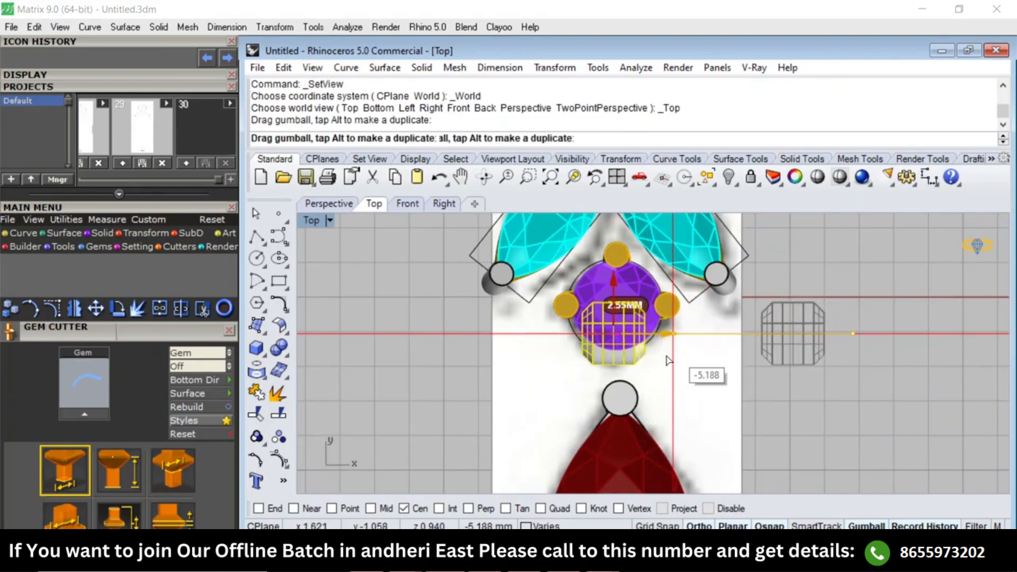
Fine-tune the rings in the top view, shifting them slightly toward the round gem and centring them below it.
{"action": "scroll", "coordinate": [636, 354], "scroll_direction": "up", "scroll_amount": 1}
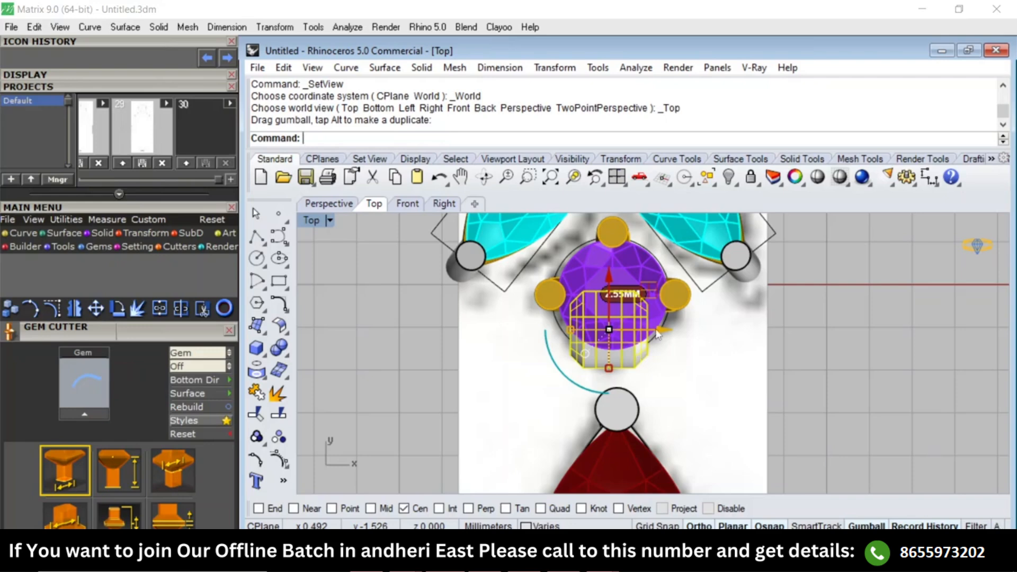
{"action": "scroll", "coordinate": [623, 324], "scroll_direction": "up", "scroll_amount": 1}
{"action": "type", "text": "w"}
{"action": "key", "text": "Return"}
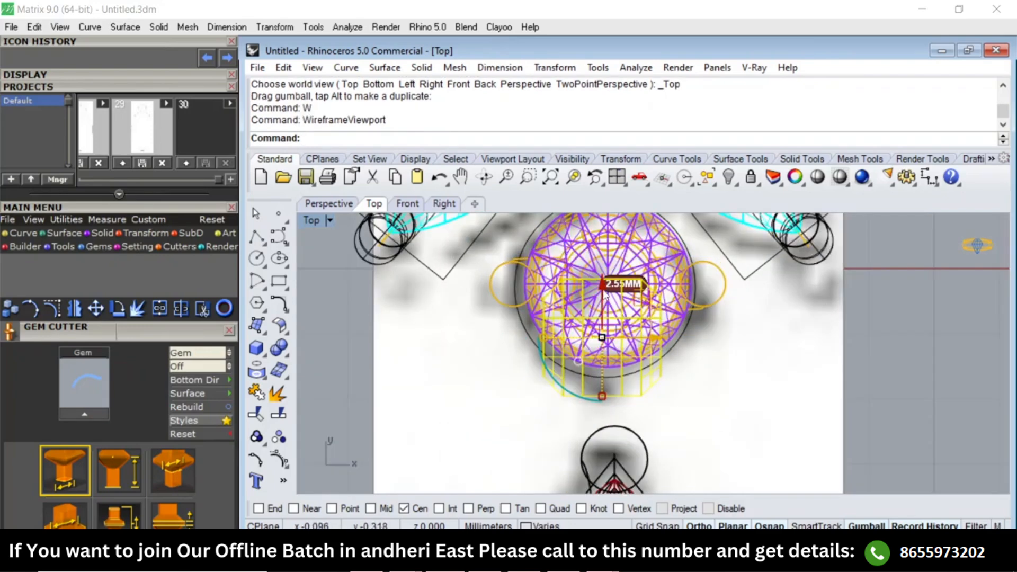
{"action": "left_click_drag", "start_coordinate": [606, 297], "coordinate": [605, 285]}
{"action": "type", "text": "sv"}
{"action": "key", "text": "Return"}
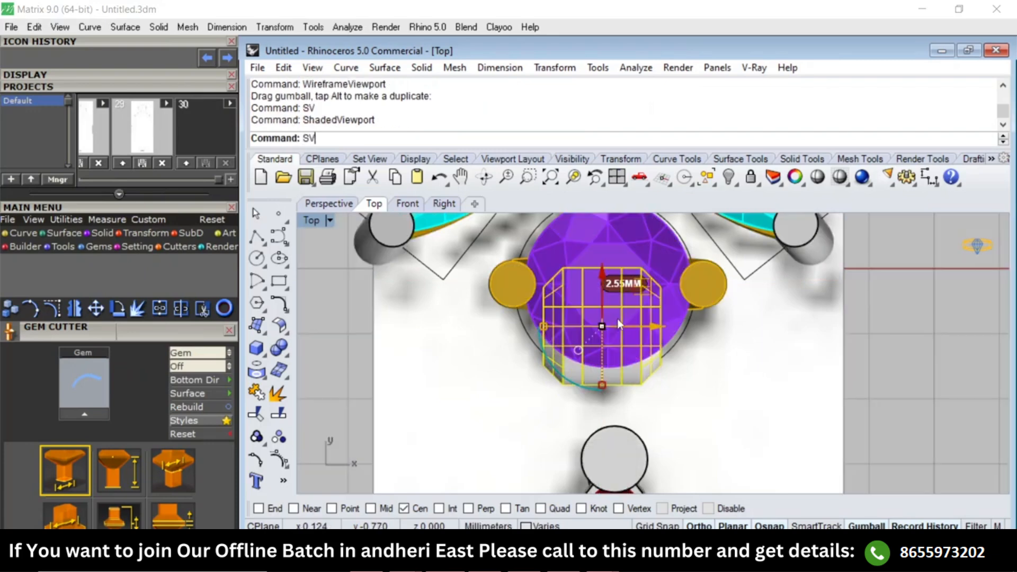
{"action": "type", "text": "w"}
{"action": "key", "text": "Return"}
{"action": "left_click_drag", "start_coordinate": [658, 326], "coordinate": [664, 326]}
{"action": "type", "text": "Sv"}
{"action": "key", "text": "Return"}
{"action": "type", "text": "right"}
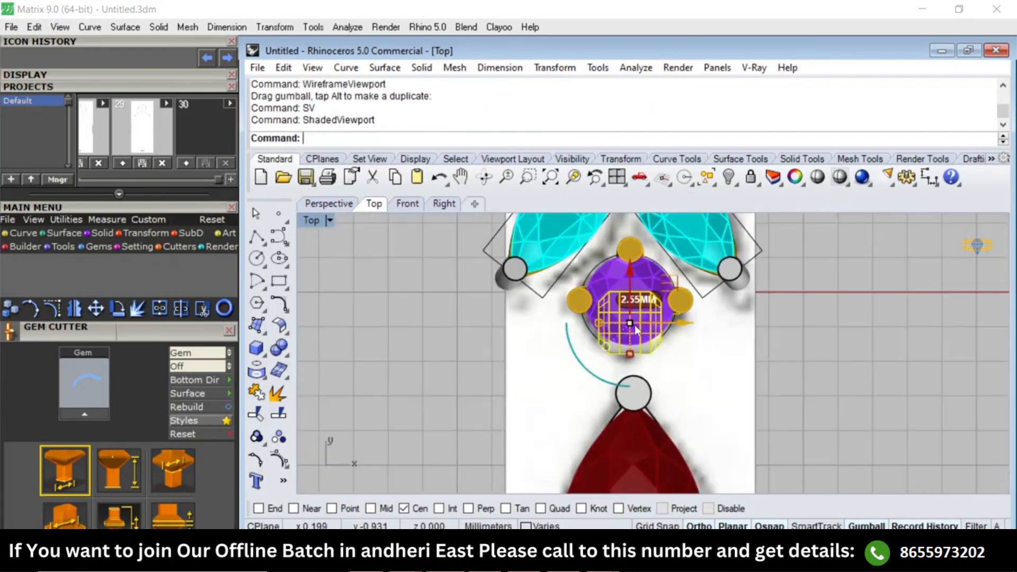
{"action": "key", "text": "Return"}
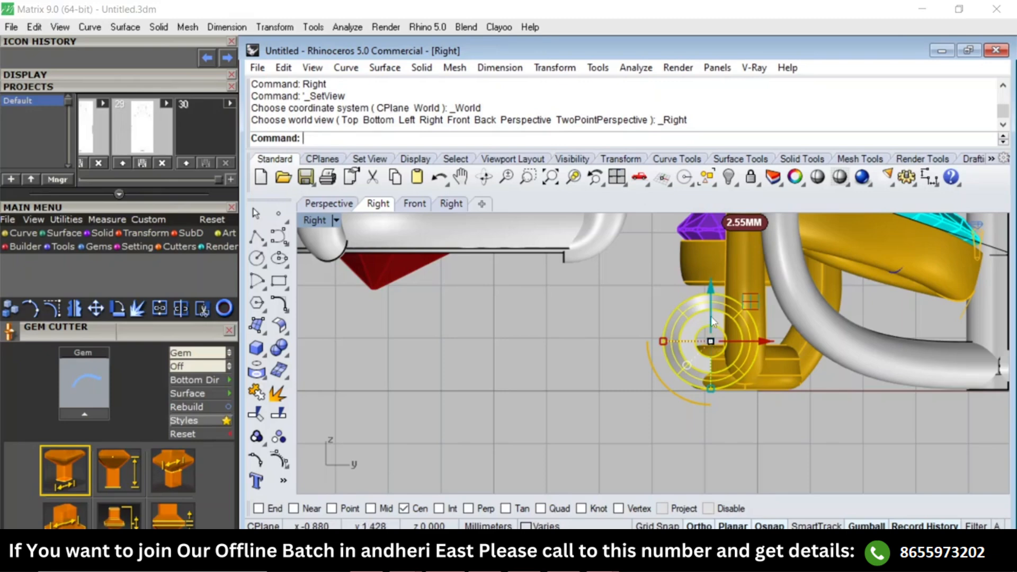
{"action": "right_click_drag", "start_coordinate": [722, 365], "coordinate": [711, 345]}
{"action": "key", "text": "ctrl+F1"}
{"action": "key", "text": "Escape"}
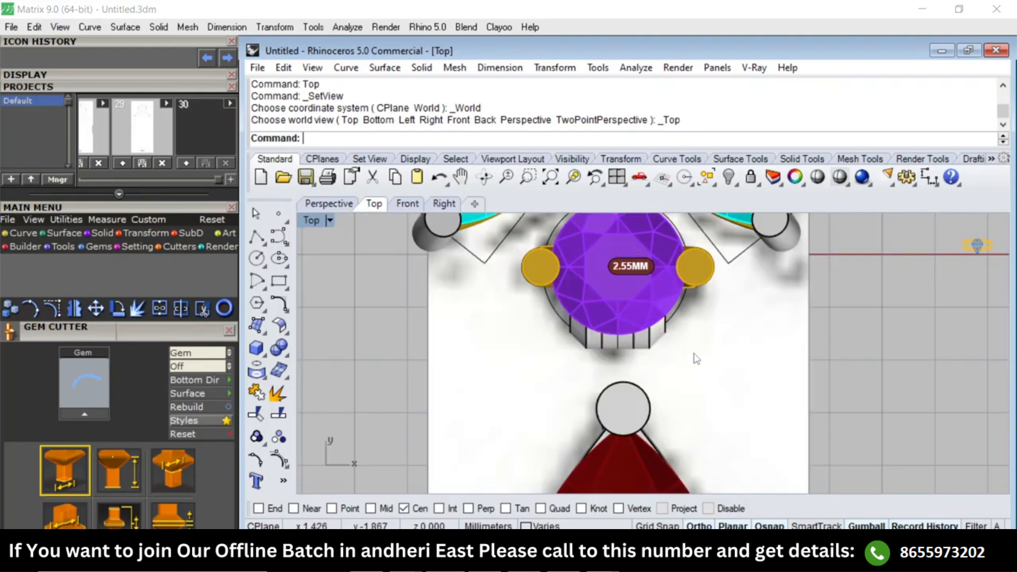
Create a bounding-box solid around the middle ring and select that box.
{"action": "key", "text": "ctrl+F4"}
{"action": "scroll", "coordinate": [625, 348], "scroll_direction": "up", "scroll_amount": 7}
{"action": "right_click_drag", "start_coordinate": [625, 349], "coordinate": [655, 298]}
{"action": "scroll", "coordinate": [655, 299], "scroll_direction": "up", "scroll_amount": 4}
{"action": "left_click", "coordinate": [666, 303]}
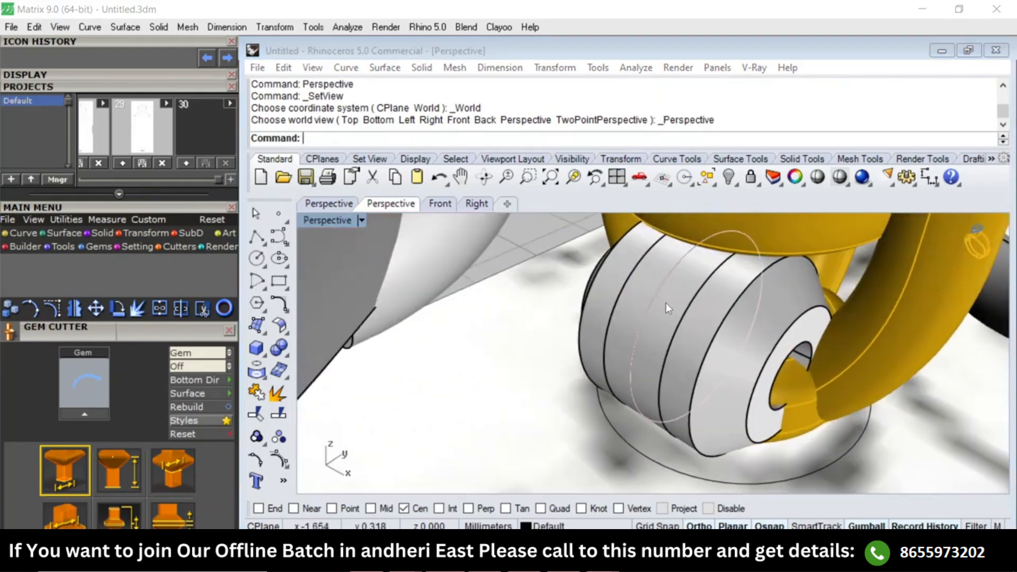
{"action": "right_click", "coordinate": [665, 303]}
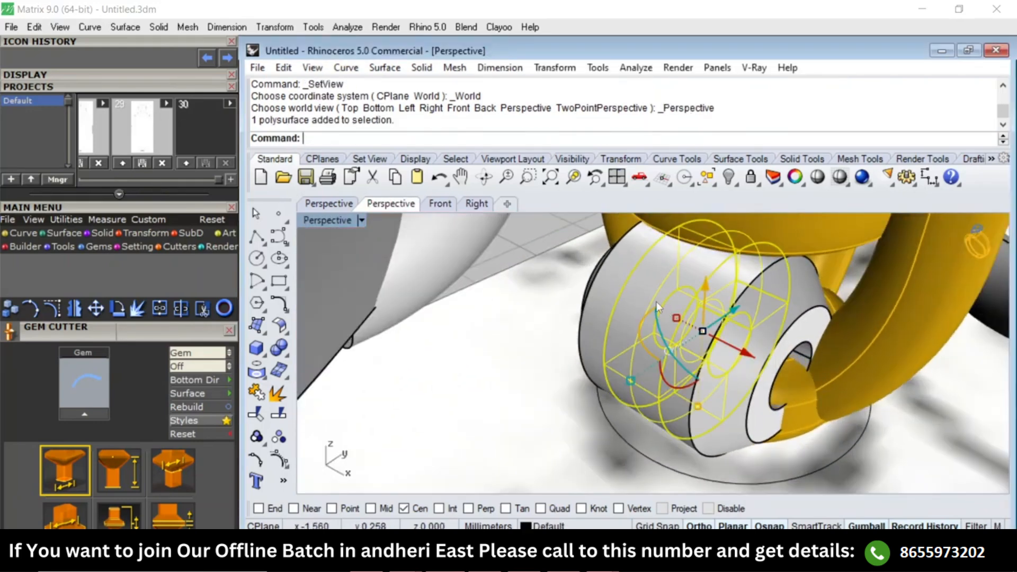
{"action": "type", "text": "bb"}
{"action": "key", "text": "Return"}
{"action": "key", "text": "Return"}
{"action": "left_click", "coordinate": [648, 300]}
{"action": "scroll", "coordinate": [651, 302], "scroll_direction": "down", "scroll_amount": 5}
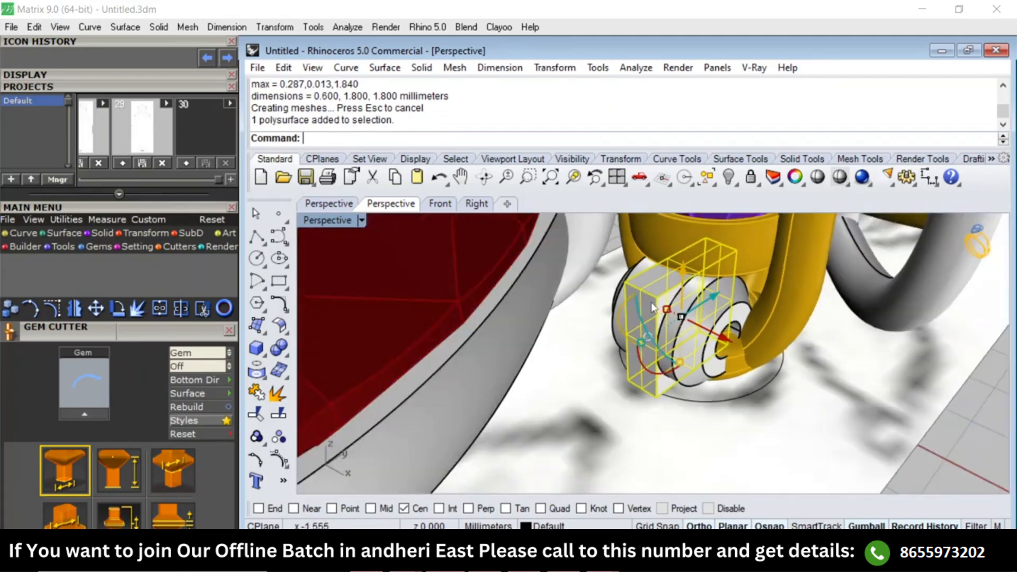
Move the box toward the pear setting in the side view and scale its height to 1.4 mm from its lower corner.
{"action": "key", "text": "ctrl+F3"}
{"action": "left_click_drag", "start_coordinate": [749, 350], "coordinate": [674, 353]}
{"action": "type", "text": "1d"}
{"action": "key", "text": "Return"}
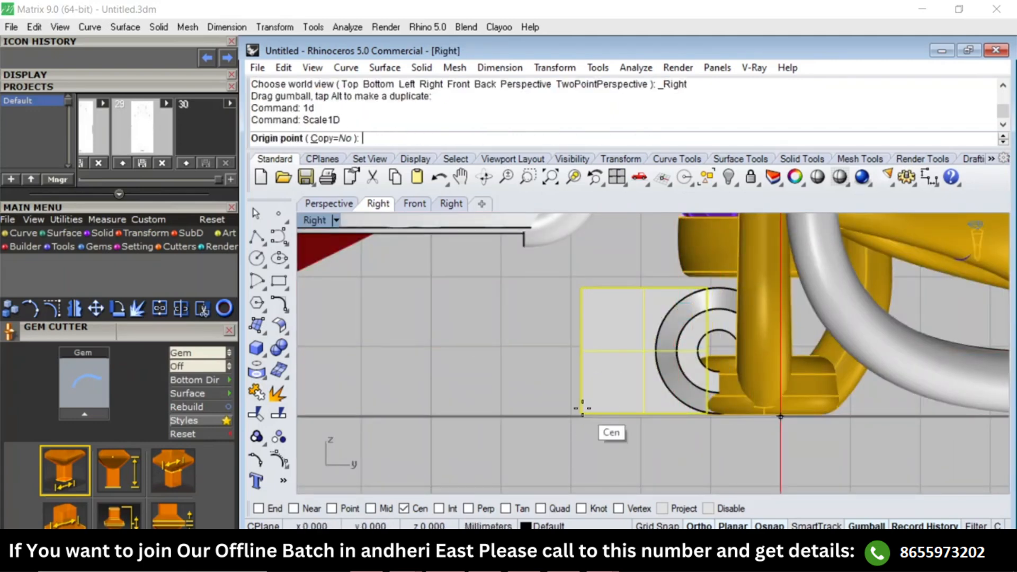
{"action": "type", "text": "ooe"}
{"action": "key", "text": "Return"}
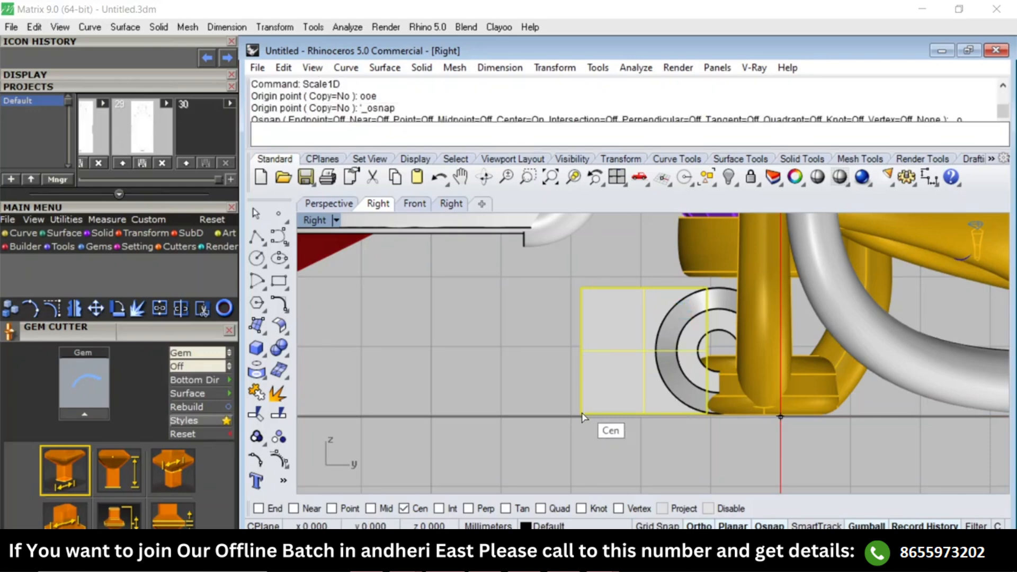
{"action": "left_click", "coordinate": [581, 413]}
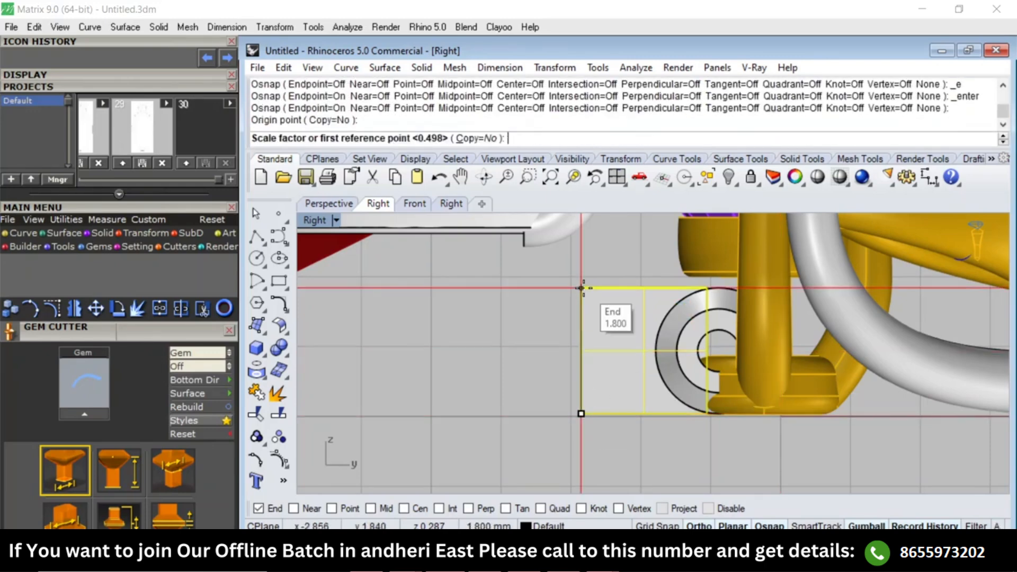
{"action": "left_click", "coordinate": [581, 288]}
{"action": "type", "text": "1.4"}
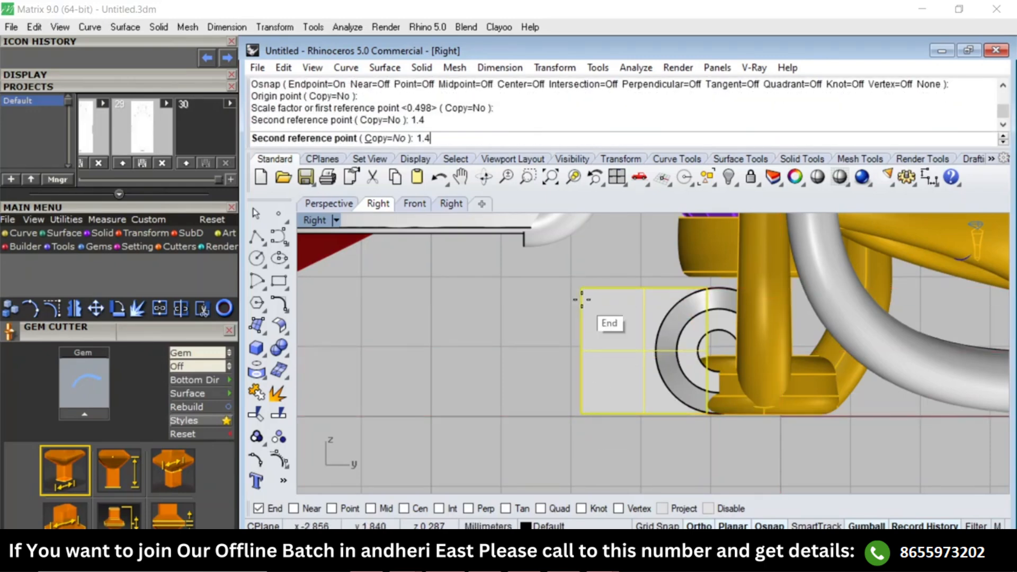
{"action": "key", "text": "Return"}
{"action": "key", "text": "F1"}
{"action": "key", "text": "F4"}
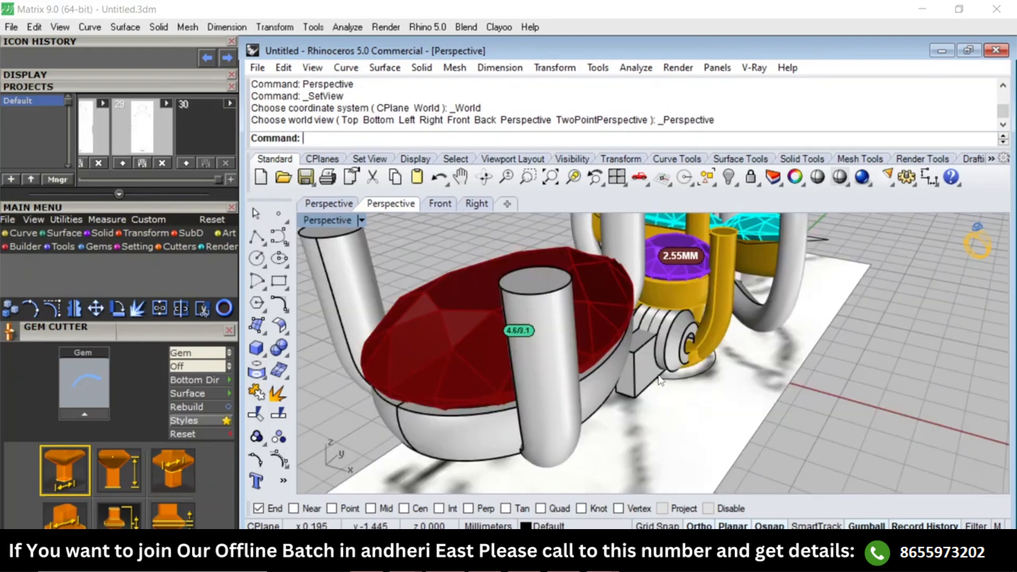
{"action": "right_click_drag", "start_coordinate": [613, 389], "coordinate": [632, 360]}
{"action": "scroll", "coordinate": [631, 359], "scroll_direction": "up", "scroll_amount": 5}
{"action": "scroll", "coordinate": [632, 357], "scroll_direction": "up", "scroll_amount": 2}
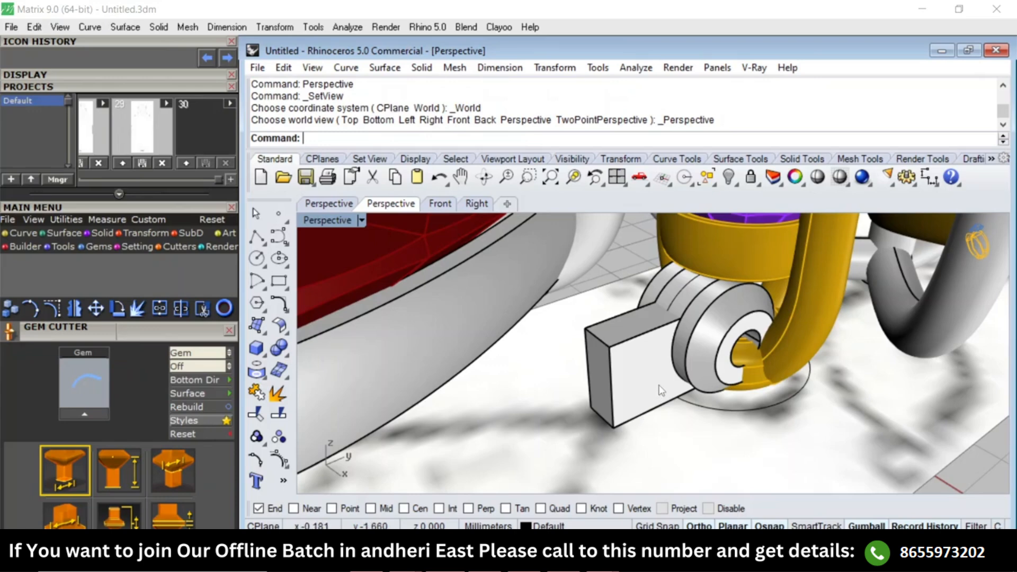
Chamfer the two long upper edges of the connector block by 0.25 mm.
{"action": "type", "text": "a"}
{"action": "key", "text": "Return"}
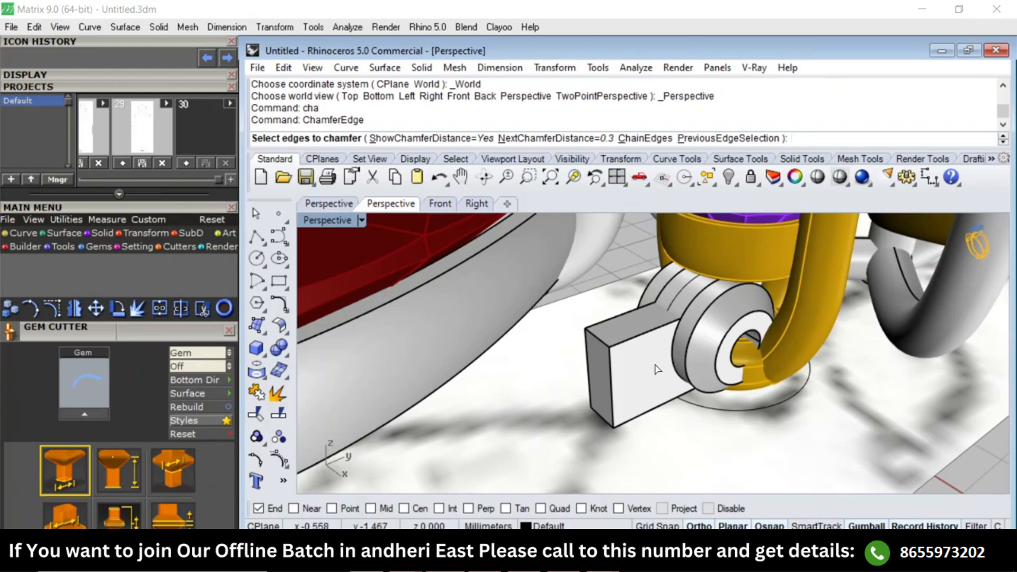
{"action": "type", "text": ".25"}
{"action": "key", "text": "Return"}
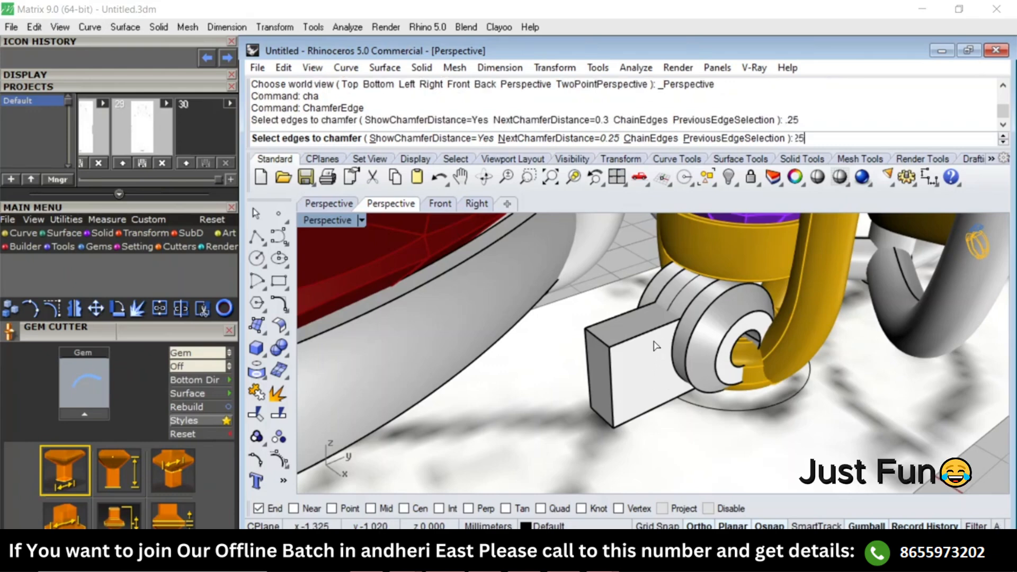
{"action": "left_click", "coordinate": [649, 333]}
{"action": "left_click", "coordinate": [627, 318]}
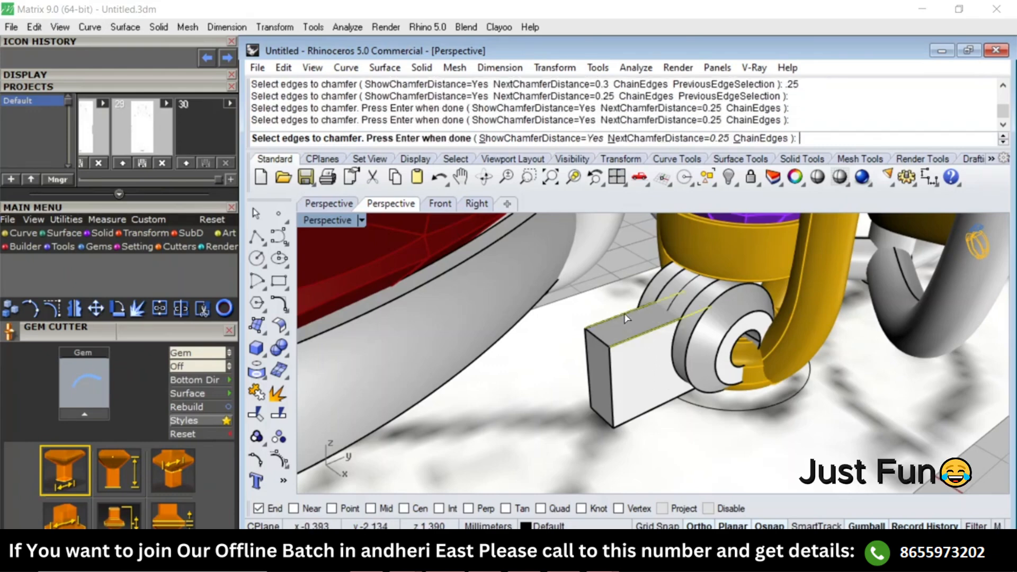
{"action": "key", "text": "Return"}
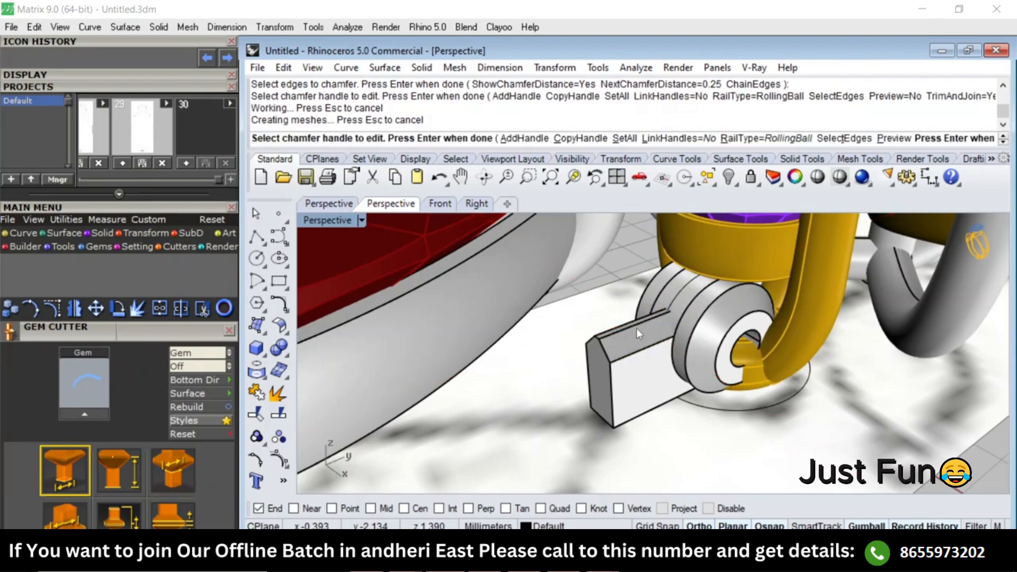
Inspect the chamfered block and its fit against the rings in side, top and perspective views.
{"action": "right_click_drag", "start_coordinate": [647, 390], "coordinate": [609, 321]}
{"action": "left_click", "coordinate": [609, 374]}
{"action": "type", "text": "Right"}
{"action": "key", "text": "Return"}
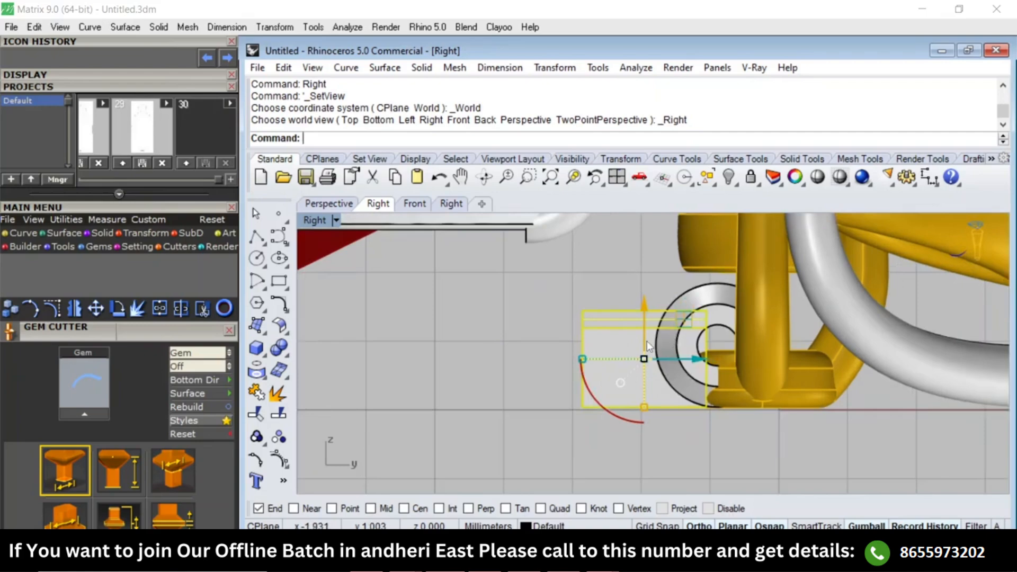
{"action": "type", "text": "Top"}
{"action": "key", "text": "Return"}
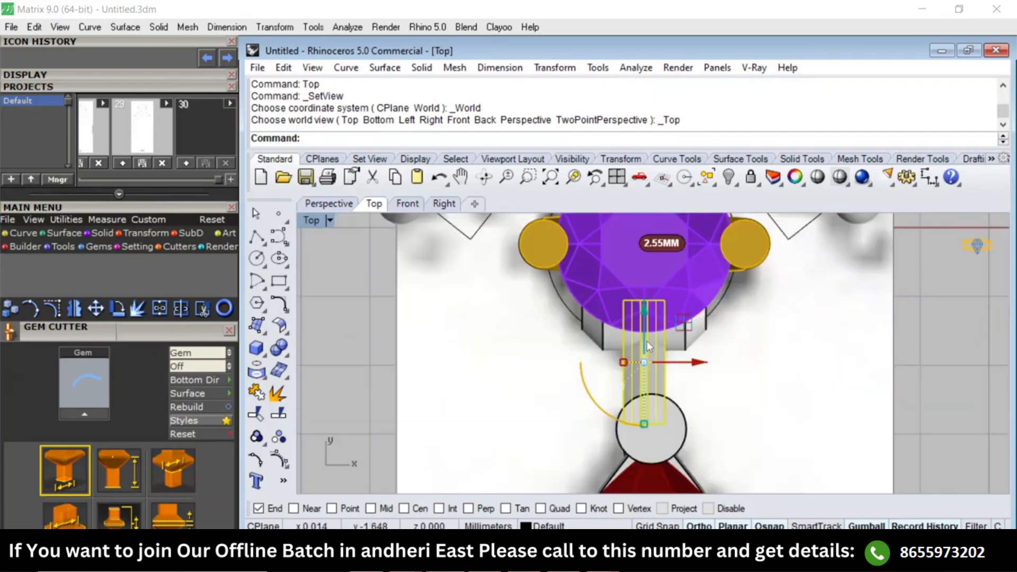
{"action": "key", "text": "Escape"}
{"action": "type", "text": "Perspective"}
{"action": "key", "text": "Return"}
{"action": "right_click_drag", "start_coordinate": [678, 417], "coordinate": [669, 379]}
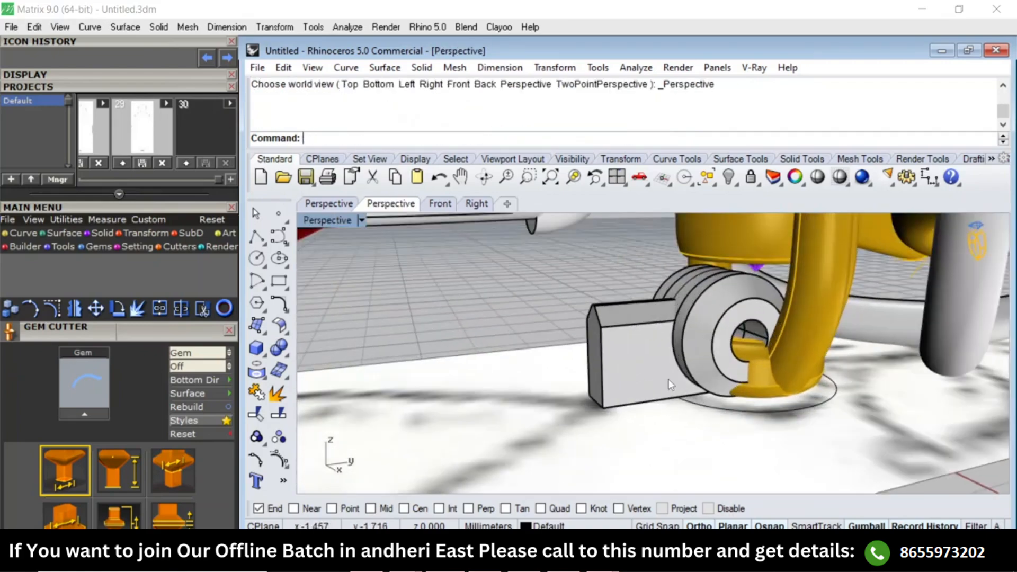
Compare the block's height and position with the pear setting in the side and top views.
{"action": "left_click", "coordinate": [668, 379]}
{"action": "scroll", "coordinate": [670, 384], "scroll_direction": "down", "scroll_amount": 3}
{"action": "type", "text": "Right"}
{"action": "key", "text": "Return"}
{"action": "scroll", "coordinate": [609, 307], "scroll_direction": "up", "scroll_amount": 2}
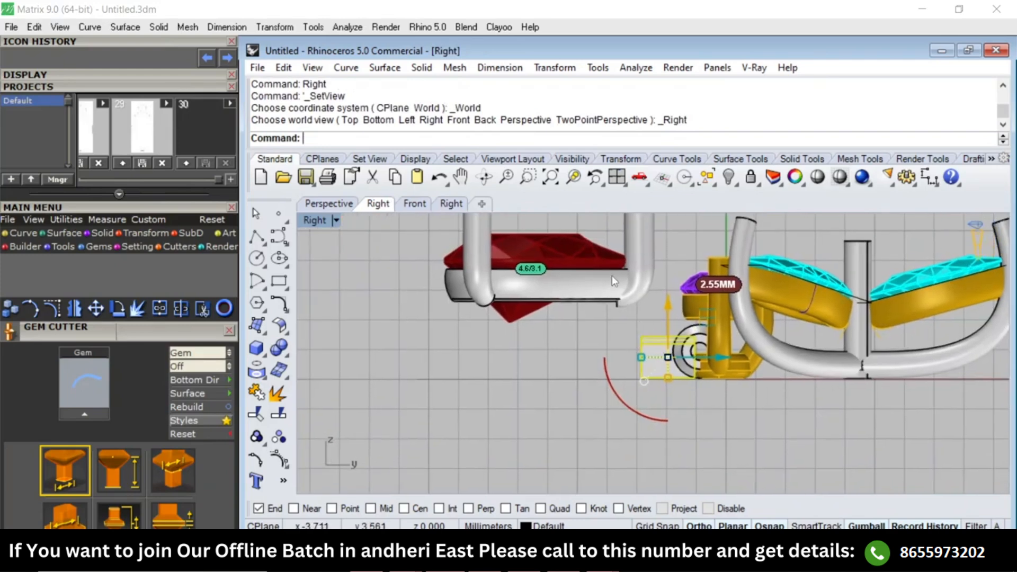
{"action": "scroll", "coordinate": [529, 378], "scroll_direction": "down", "scroll_amount": 3}
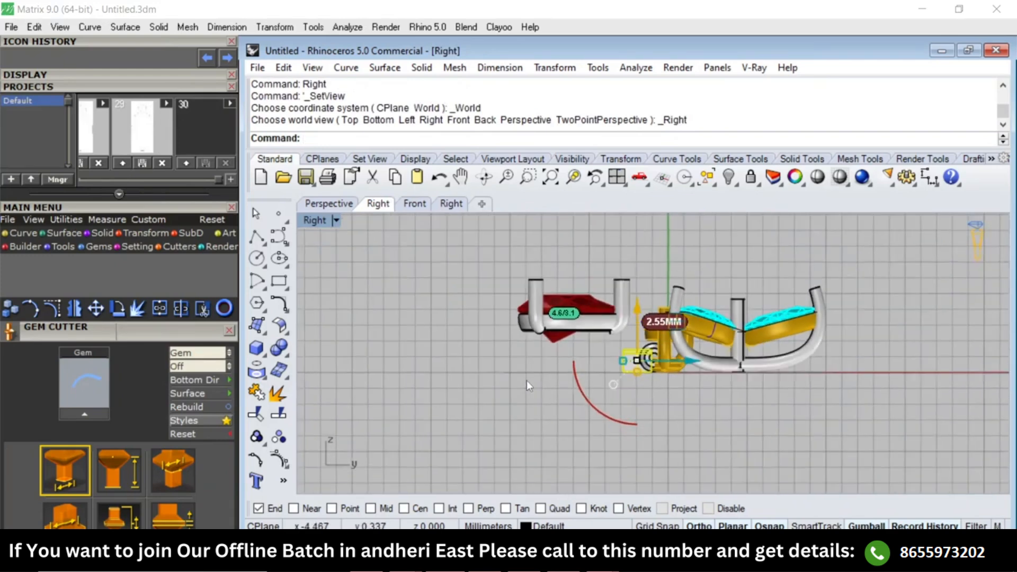
{"action": "key", "text": "Escape"}
{"action": "scroll", "coordinate": [546, 318], "scroll_direction": "up", "scroll_amount": 4}
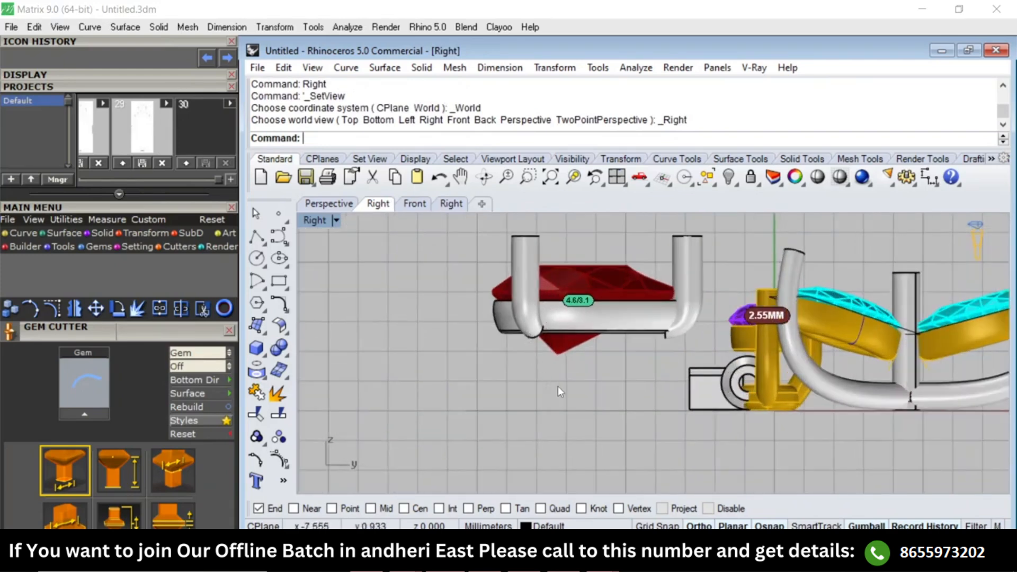
{"action": "scroll", "coordinate": [640, 330], "scroll_direction": "down", "scroll_amount": 2}
{"action": "type", "text": "Top"}
{"action": "key", "text": "Return"}
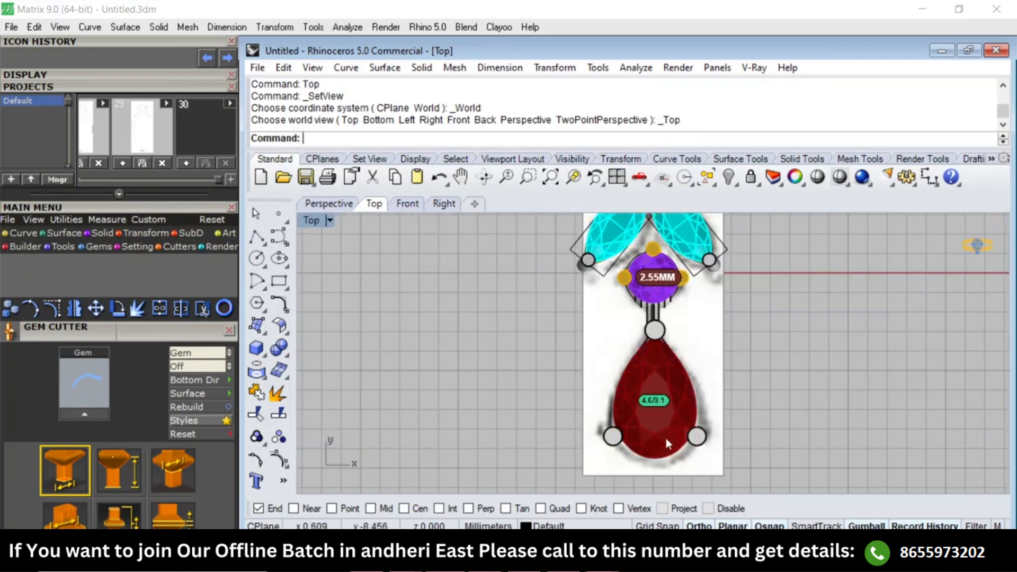
{"action": "type", "text": "Right"}
{"action": "key", "text": "Return"}
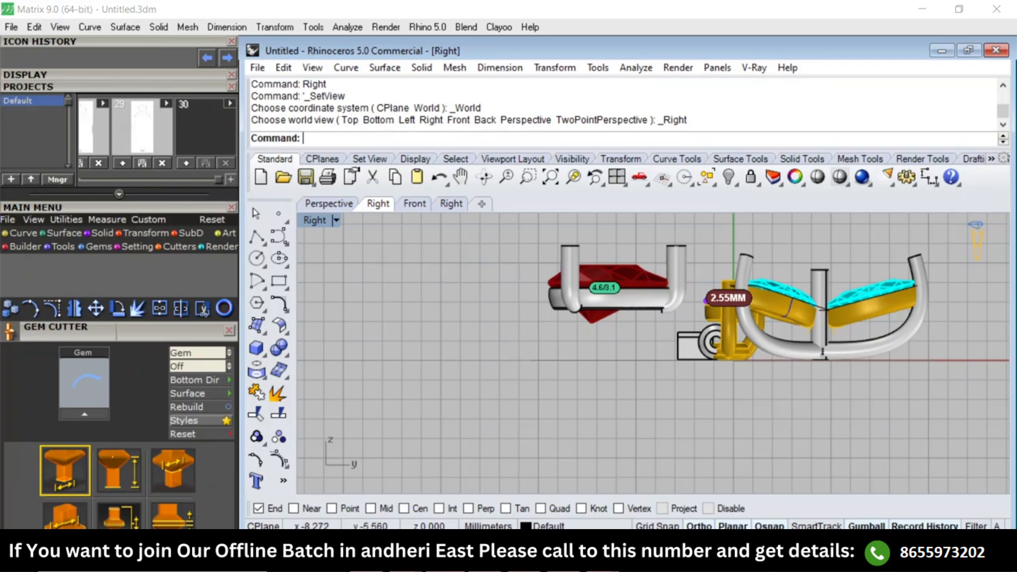
Switch to the cad point folder in File Explorer and search it for .3dm files.
{"action": "mouse_move", "coordinate": [406, 560]}
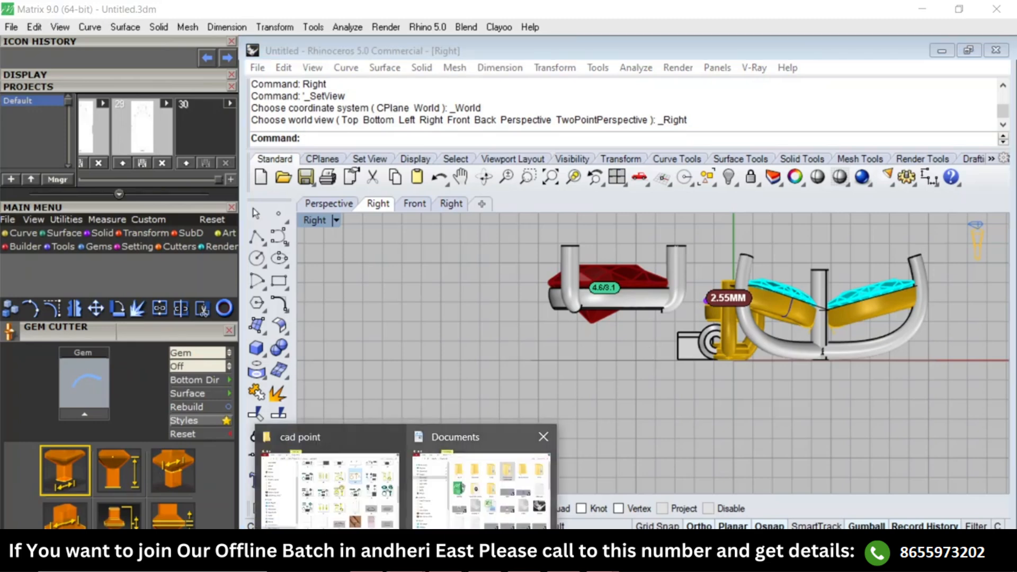
{"action": "left_click", "coordinate": [373, 488]}
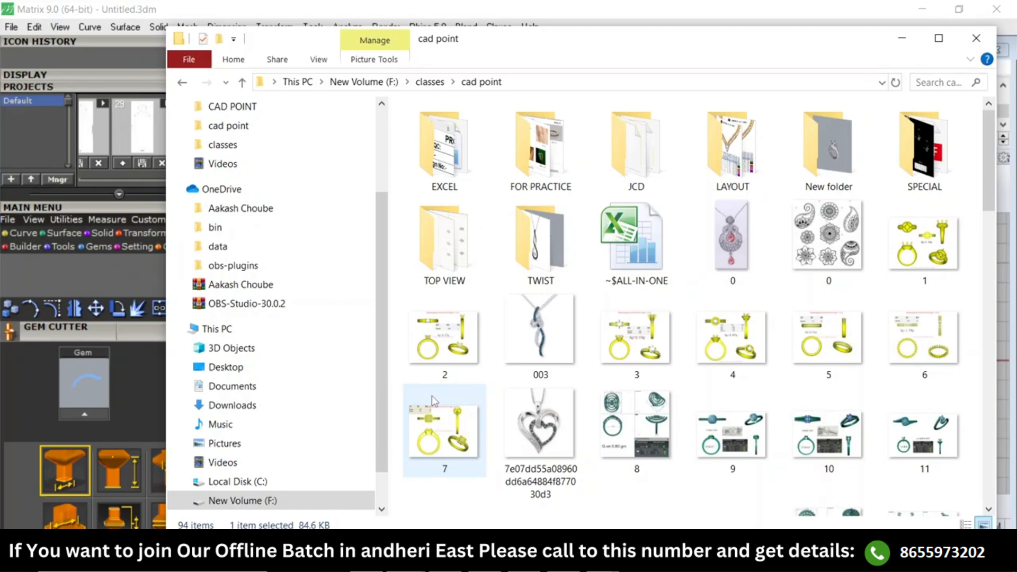
{"action": "left_click", "coordinate": [944, 83]}
{"action": "type", "text": ".3"}
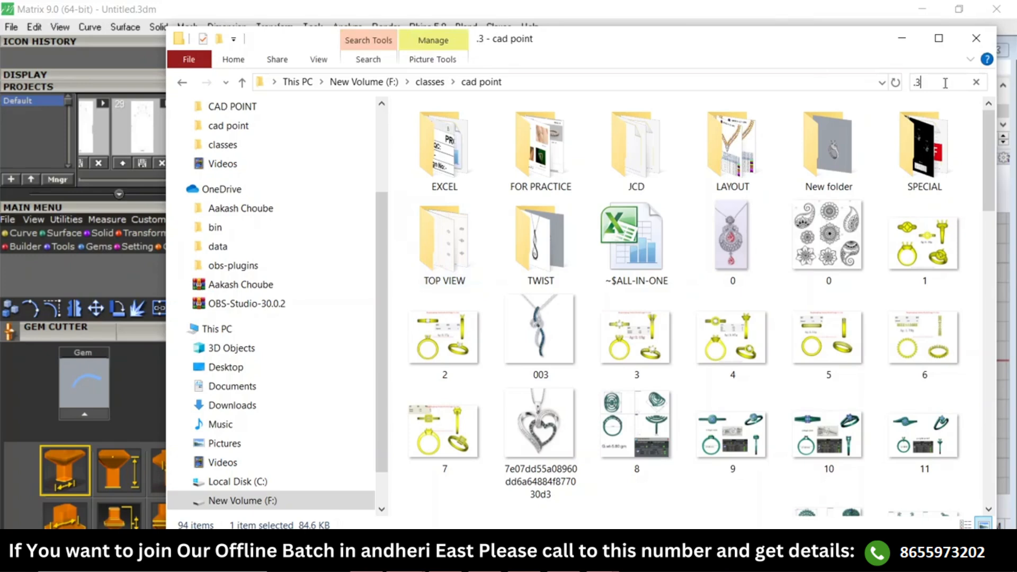
{"action": "type", "text": "d,m"}
{"action": "key", "text": "BackSpace"}
{"action": "key", "text": "BackSpace"}
{"action": "key", "text": "BackSpace"}
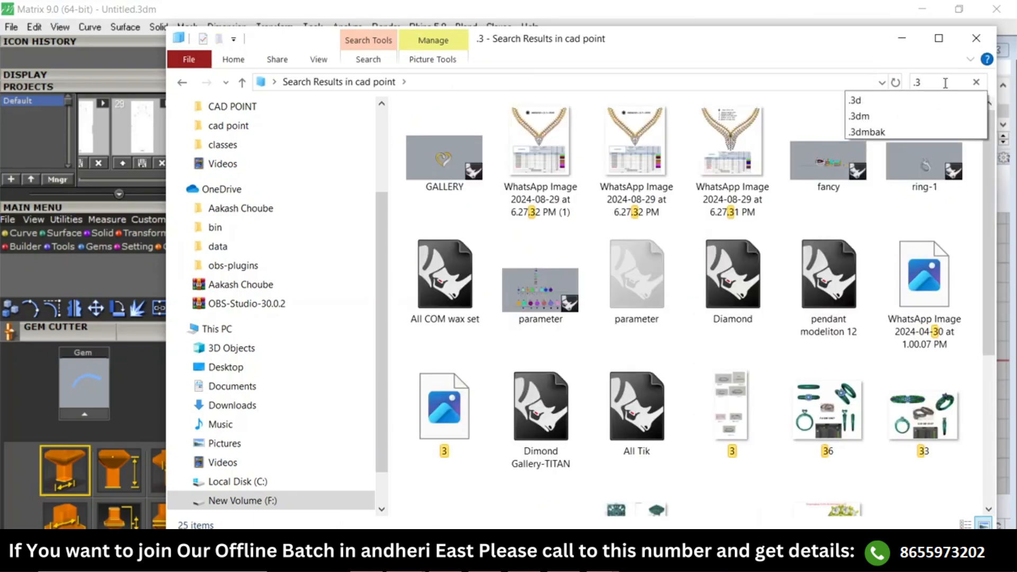
{"action": "type", "text": "dm"}
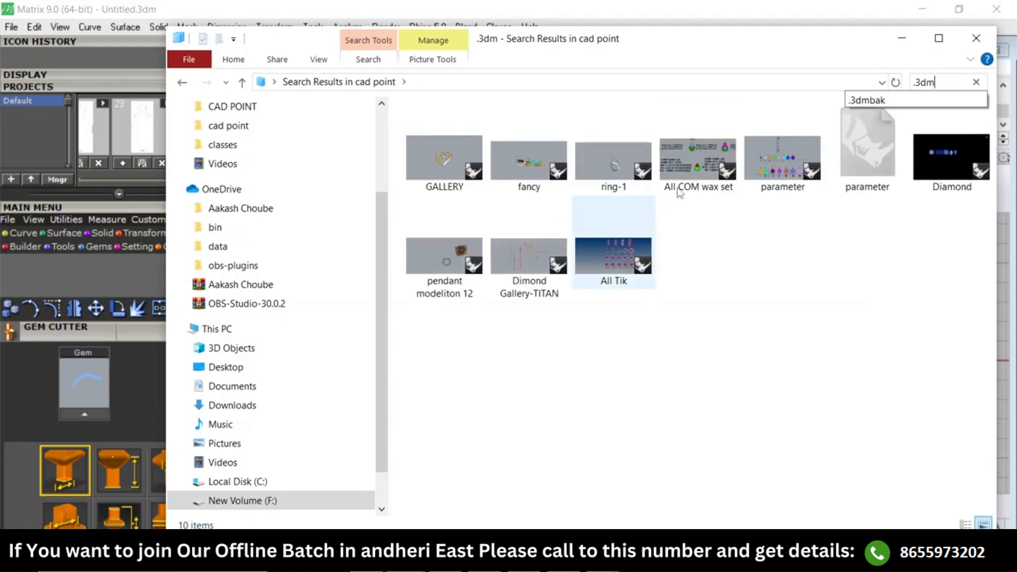
{"action": "left_click", "coordinate": [528, 451]}
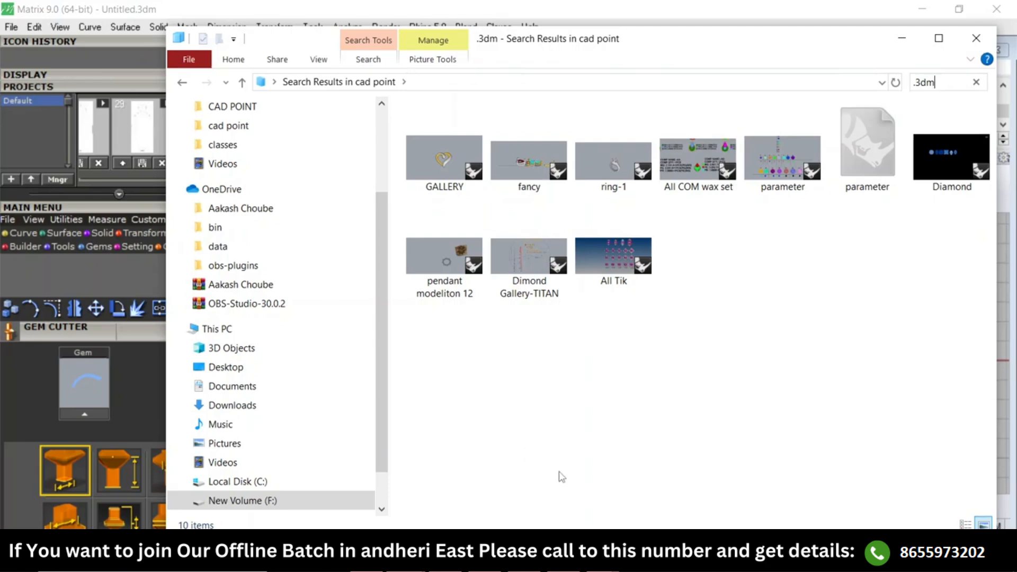
{"action": "left_click", "coordinate": [902, 38]}
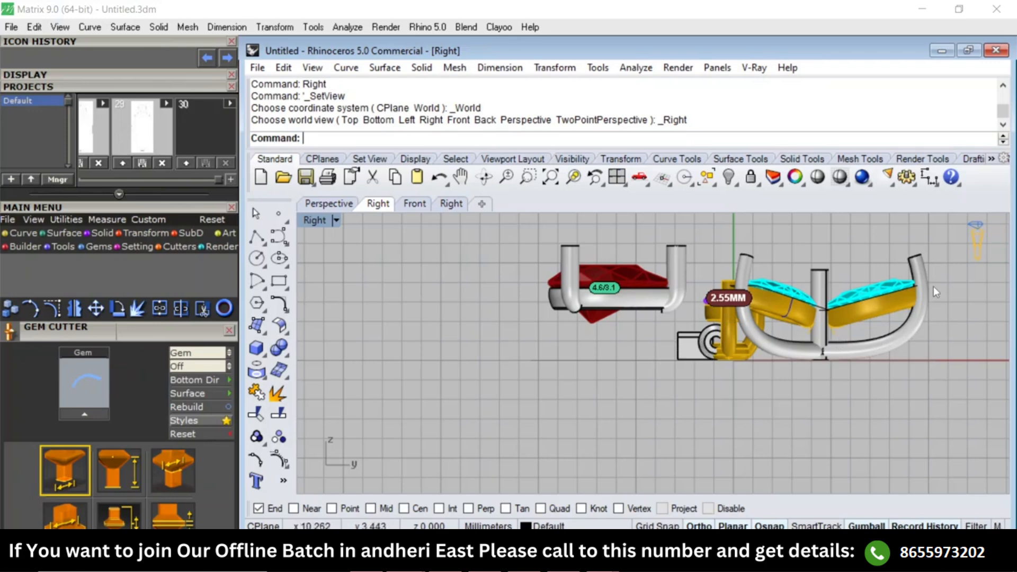
Extract a crosswise isocurve around the pear setting's lower-end prong, level with the gem's girdle, in the side view.
{"action": "scroll", "coordinate": [934, 287], "scroll_direction": "up", "scroll_amount": 3}
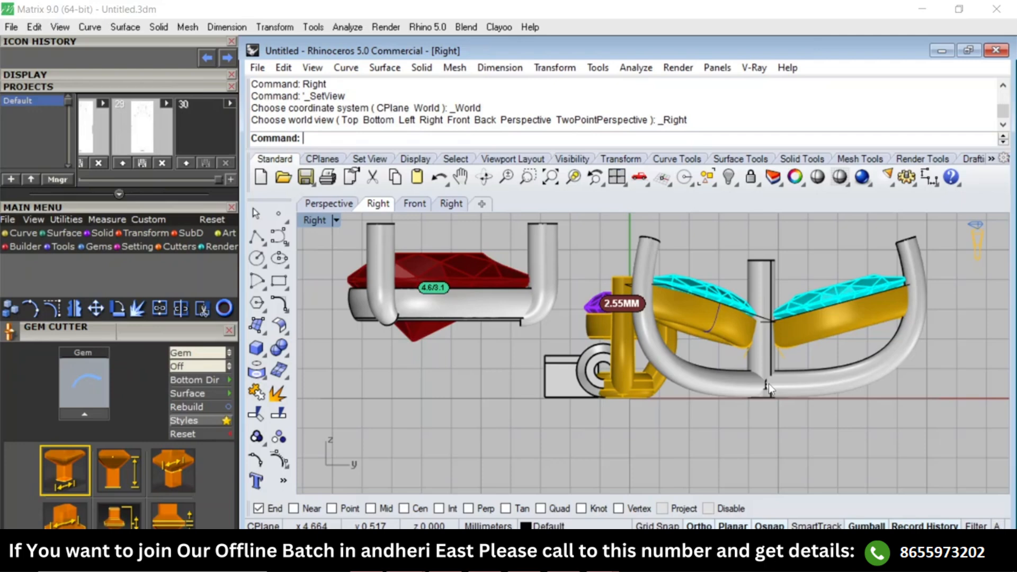
{"action": "scroll", "coordinate": [768, 384], "scroll_direction": "down", "scroll_amount": 3}
{"action": "scroll", "coordinate": [646, 332], "scroll_direction": "up", "scroll_amount": 3}
{"action": "right_click_drag", "start_coordinate": [749, 373], "coordinate": [714, 299]}
{"action": "key", "text": "F1"}
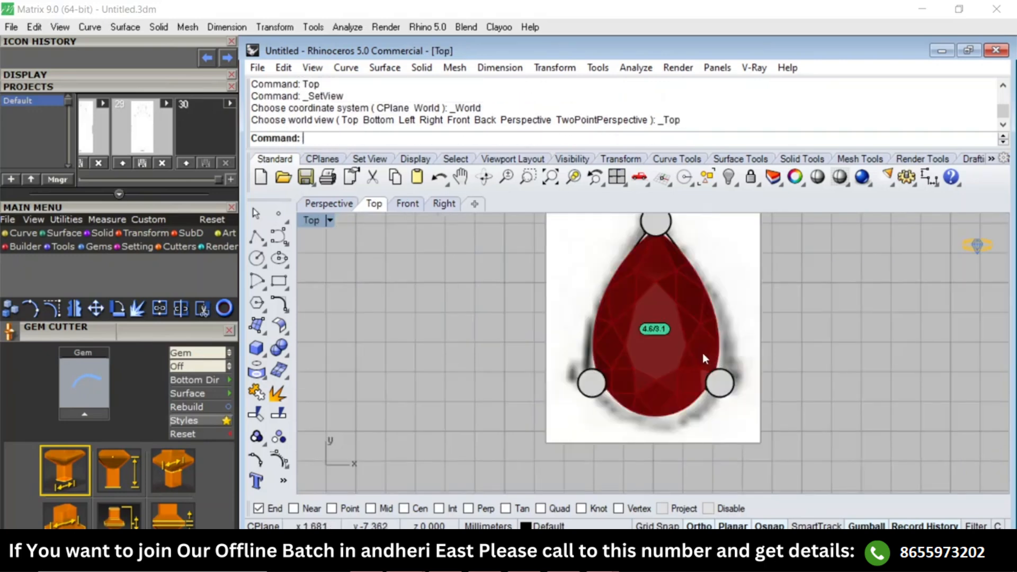
{"action": "key", "text": "F3"}
{"action": "scroll", "coordinate": [610, 271], "scroll_direction": "up", "scroll_amount": 4}
{"action": "right_click_drag", "start_coordinate": [610, 270], "coordinate": [578, 393]}
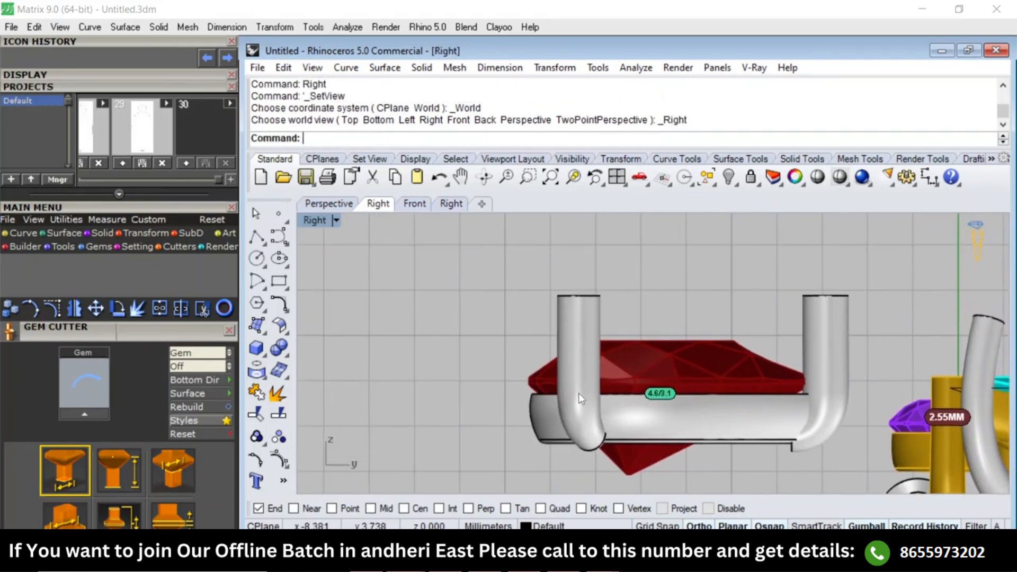
{"action": "type", "text": "I"}
{"action": "key", "text": "Return"}
{"action": "scroll", "coordinate": [582, 382], "scroll_direction": "up", "scroll_amount": 4}
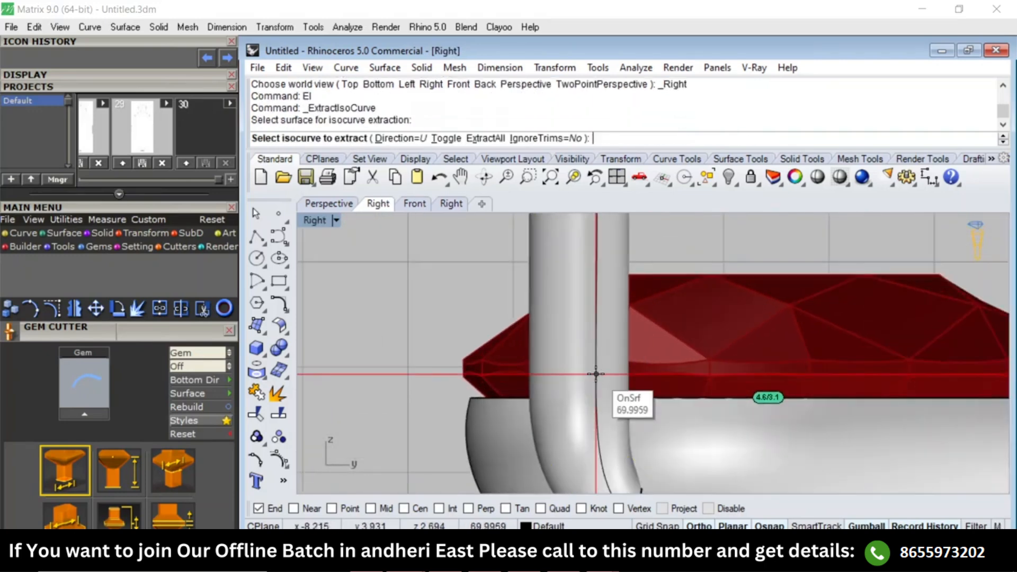
{"action": "type", "text": "t"}
{"action": "key", "text": "Return"}
{"action": "left_click", "coordinate": [615, 367]}
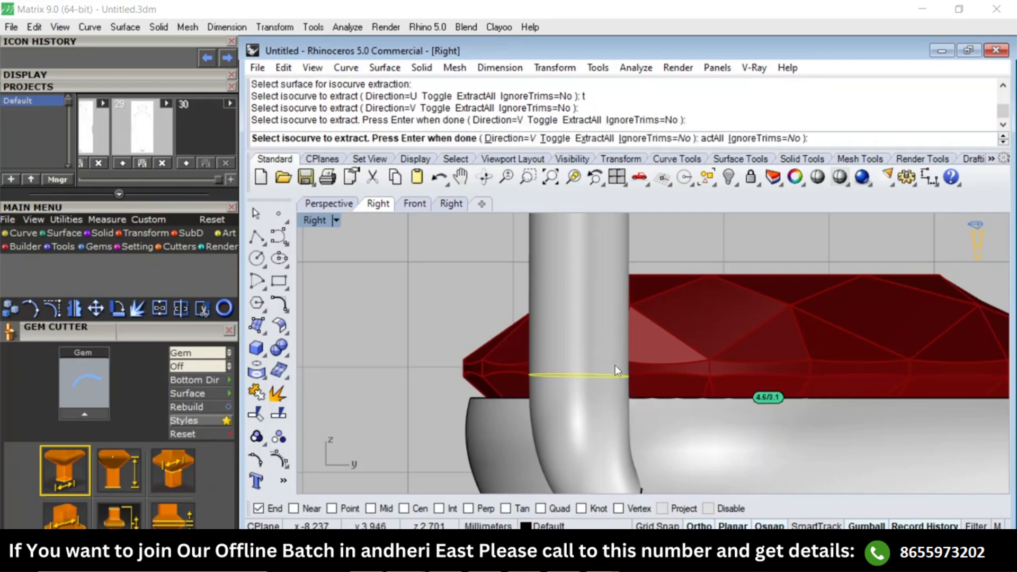
{"action": "key", "text": "Return"}
Duplicate the lengthwise edge of the pear setting's prong that carries the extracted isocurve.
{"action": "scroll", "coordinate": [616, 369], "scroll_direction": "down", "scroll_amount": 4}
{"action": "key", "text": "F1"}
{"action": "key", "text": "F4"}
{"action": "scroll", "coordinate": [720, 351], "scroll_direction": "up", "scroll_amount": 6}
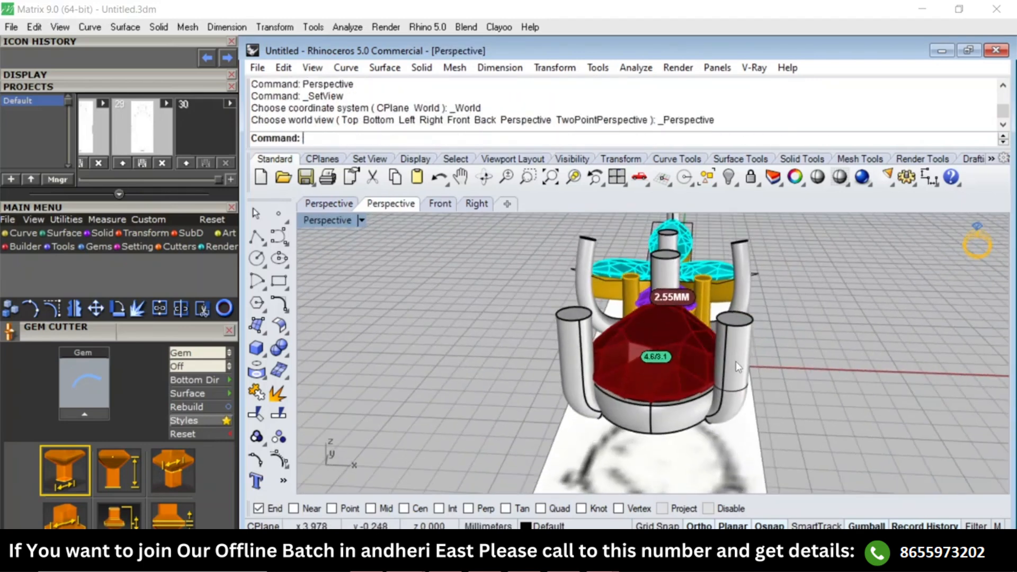
{"action": "type", "text": "DE"}
{"action": "key", "text": "Return"}
{"action": "left_click", "coordinate": [719, 345]}
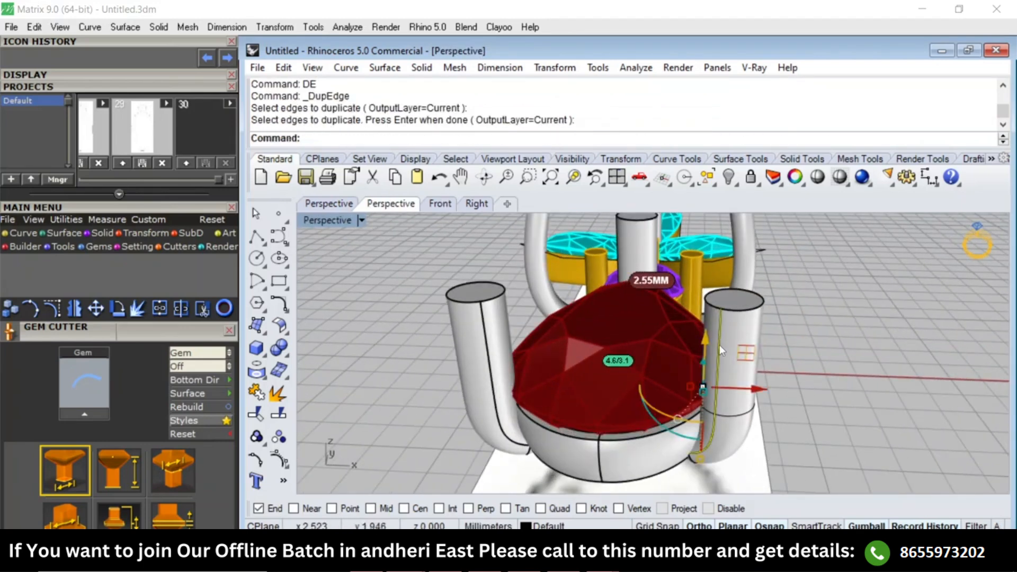
Copy the duplicated edge curve from its upper end to the isocurve circle's centre using the Center snap, and delete the original curve.
{"action": "type", "text": "C"}
{"action": "key", "text": "Return"}
{"action": "left_click", "coordinate": [721, 308]}
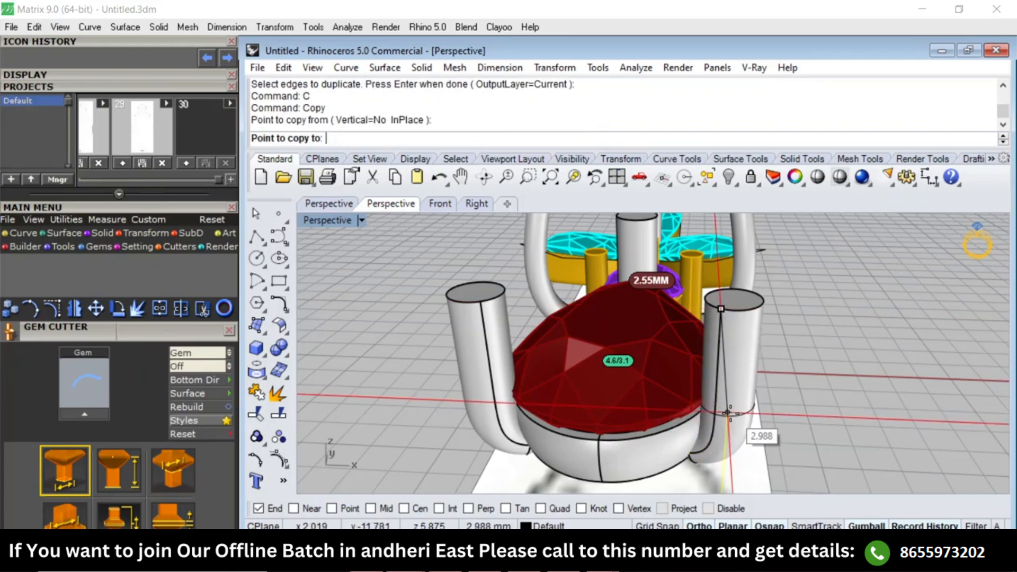
{"action": "type", "text": "oc"}
{"action": "key", "text": "Return"}
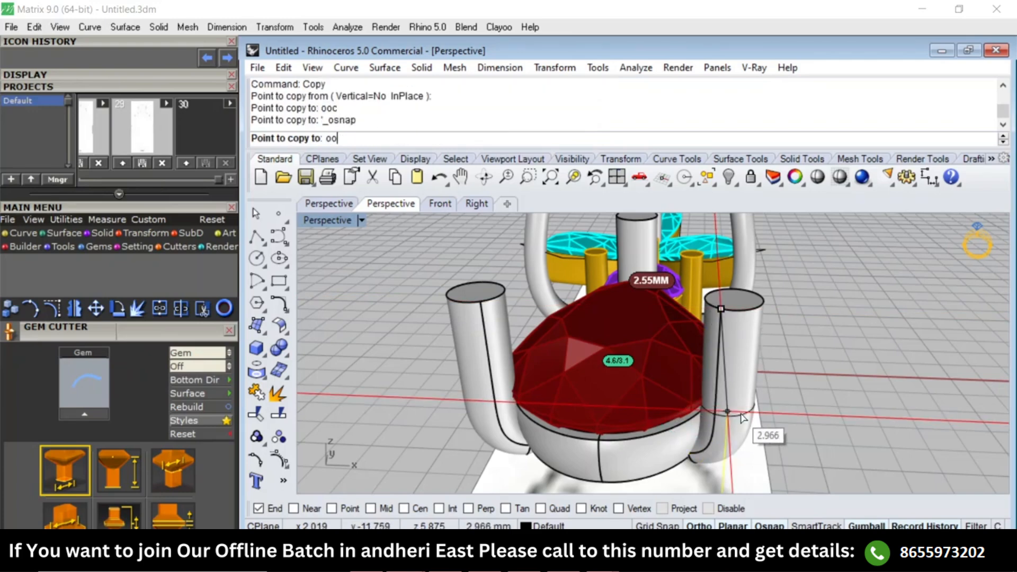
{"action": "left_click", "coordinate": [746, 416]}
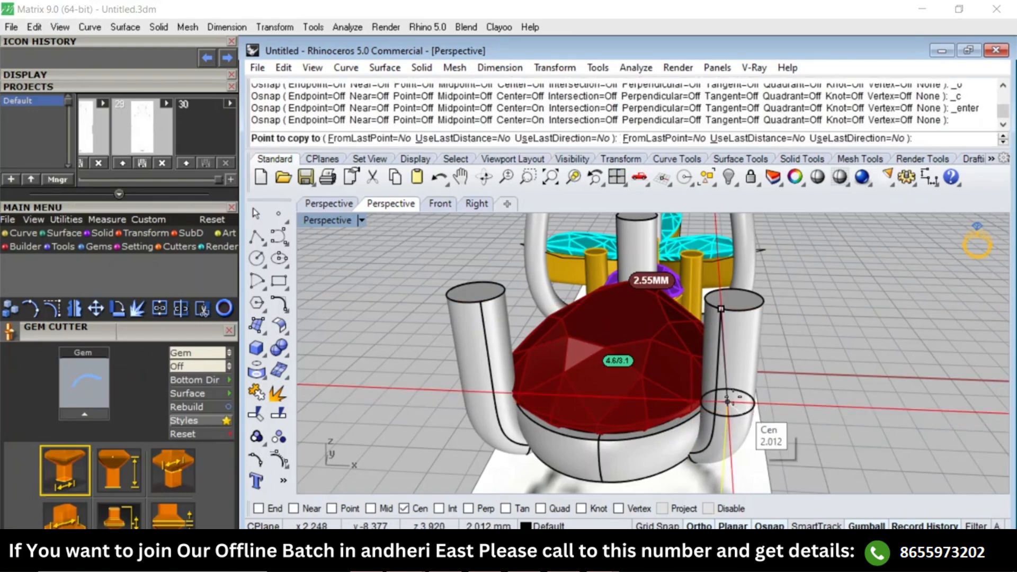
{"action": "scroll", "coordinate": [733, 394], "scroll_direction": "down", "scroll_amount": 2}
{"action": "key", "text": "Return"}
{"action": "key", "text": "Delete"}
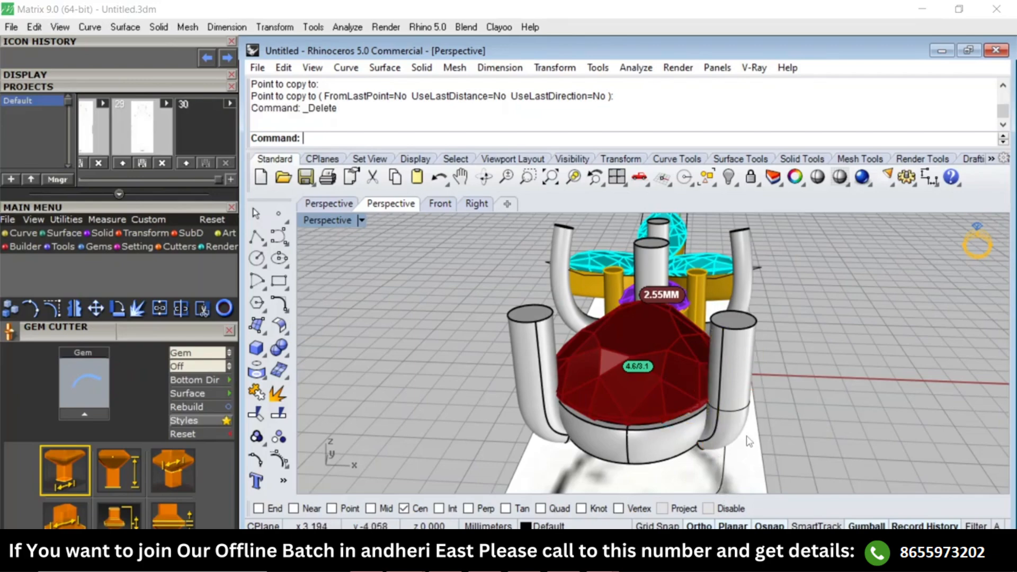
Select the copied prong curve below the pear setting and rebuild it.
{"action": "right_click_drag", "start_coordinate": [721, 493], "coordinate": [608, 397]}
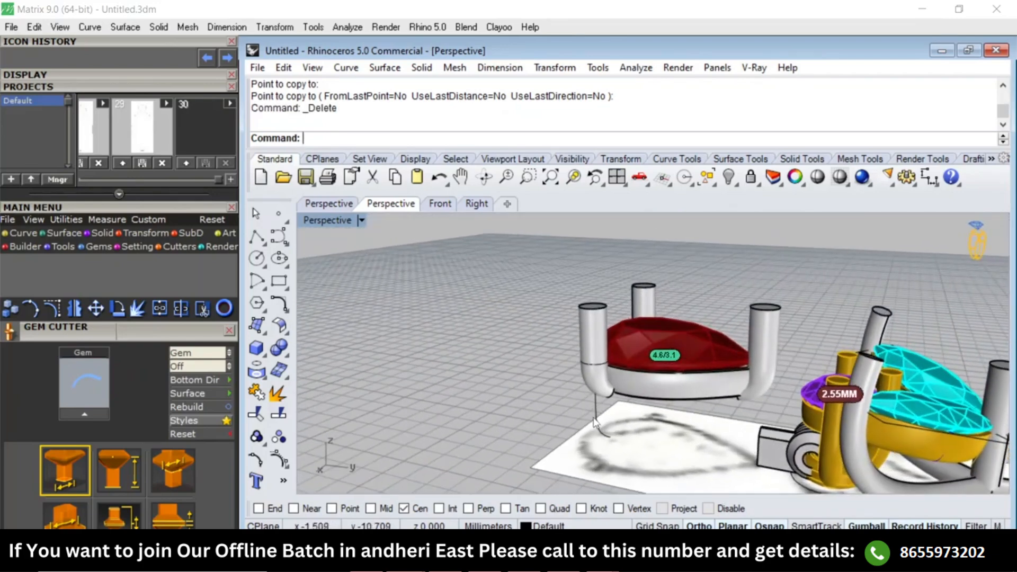
{"action": "left_click", "coordinate": [601, 424]}
{"action": "type", "text": "Top"}
{"action": "key", "text": "Return"}
{"action": "type", "text": "ER"}
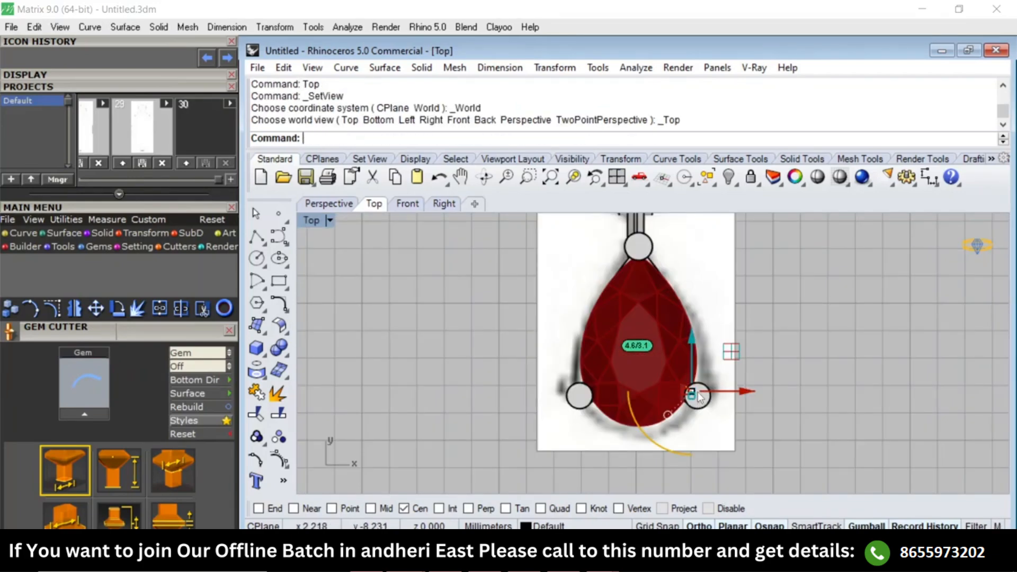
{"action": "type", "text": "Rebuild"}
{"action": "key", "text": "Return"}
Show the rebuilt prong curve's control points and display the top view in wireframe.
{"action": "key", "text": "Return"}
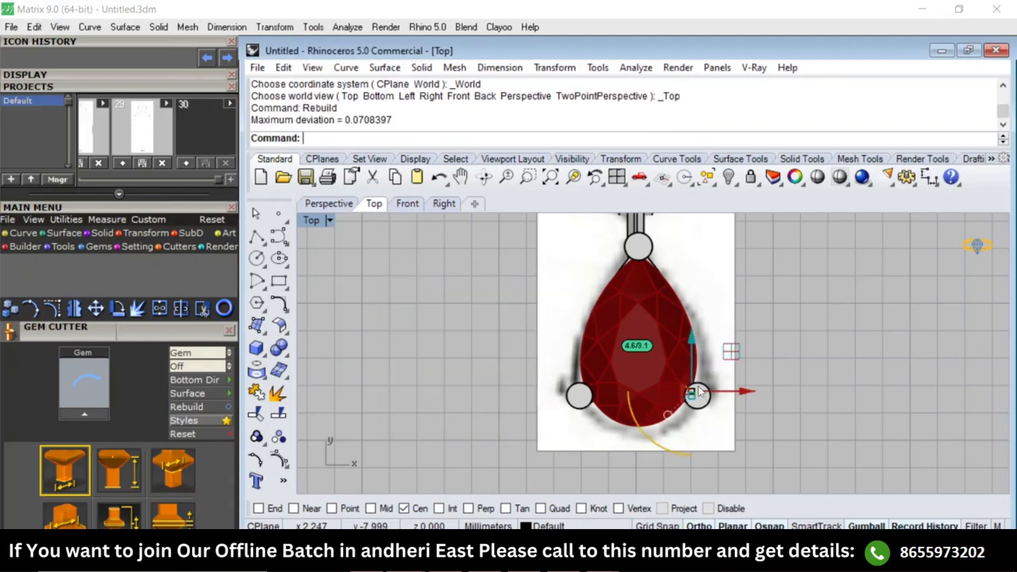
{"action": "type", "text": "Pn"}
{"action": "key", "text": "Return"}
{"action": "type", "text": "W"}
{"action": "key", "text": "Return"}
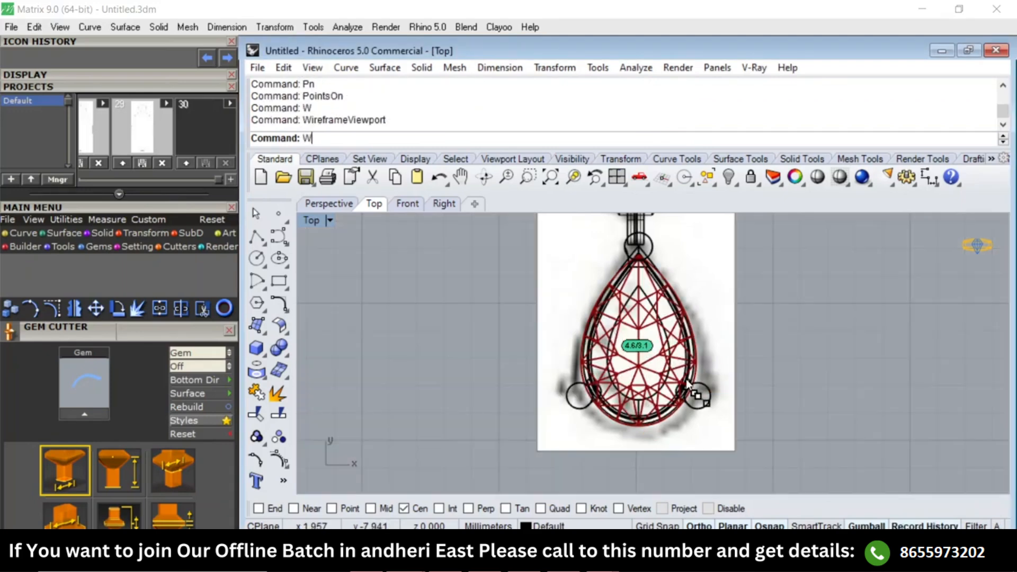
With Ortho off and object snaps disabled, move the curve's inner end point about 5.29 mm to the prong at the pear's pointed tip.
{"action": "scroll", "coordinate": [694, 402], "scroll_direction": "up", "scroll_amount": 5}
{"action": "left_click", "coordinate": [692, 397]}
{"action": "scroll", "coordinate": [694, 405], "scroll_direction": "down", "scroll_amount": 5}
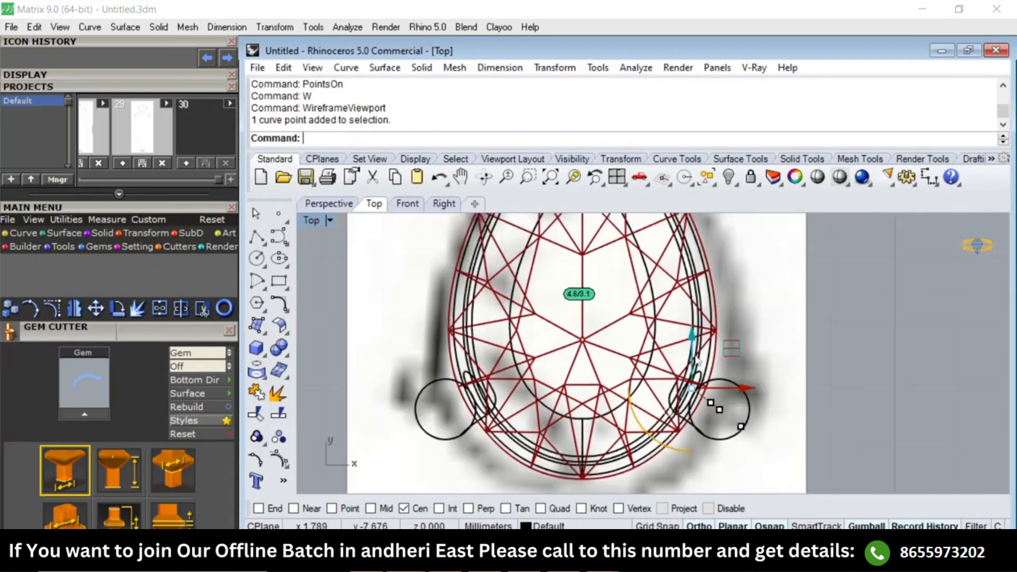
{"action": "type", "text": "M"}
{"action": "key", "text": "Return"}
{"action": "left_click", "coordinate": [865, 454]}
{"action": "key", "text": "F8"}
{"action": "right_click_drag", "start_coordinate": [768, 311], "coordinate": [745, 430]}
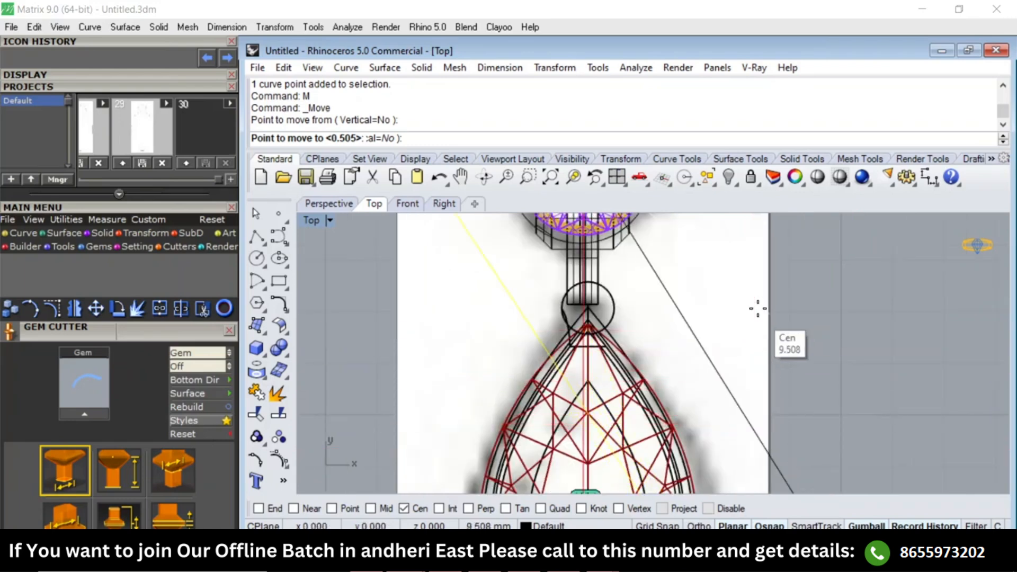
{"action": "left_click", "coordinate": [709, 509]}
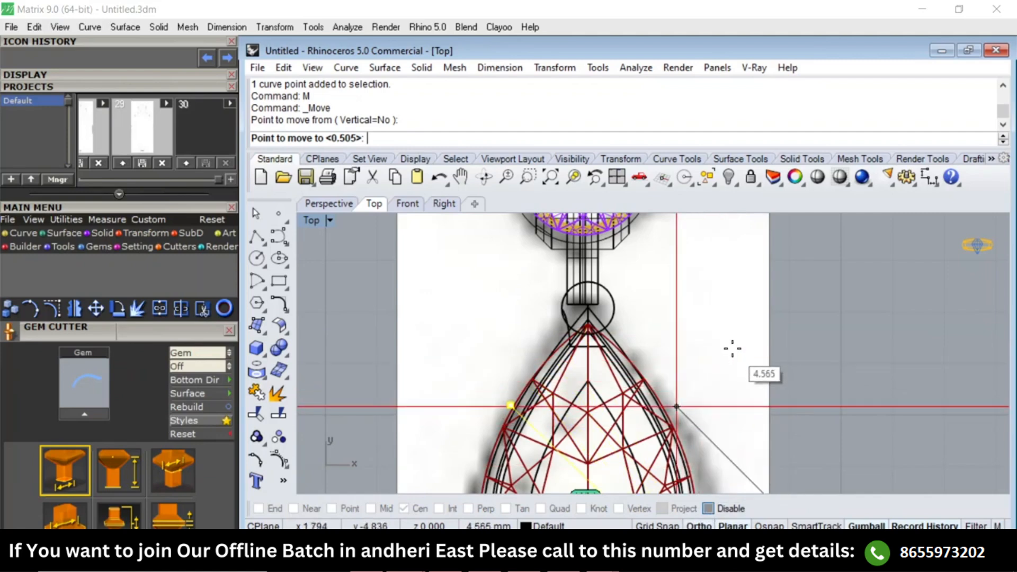
{"action": "left_click", "coordinate": [755, 315]}
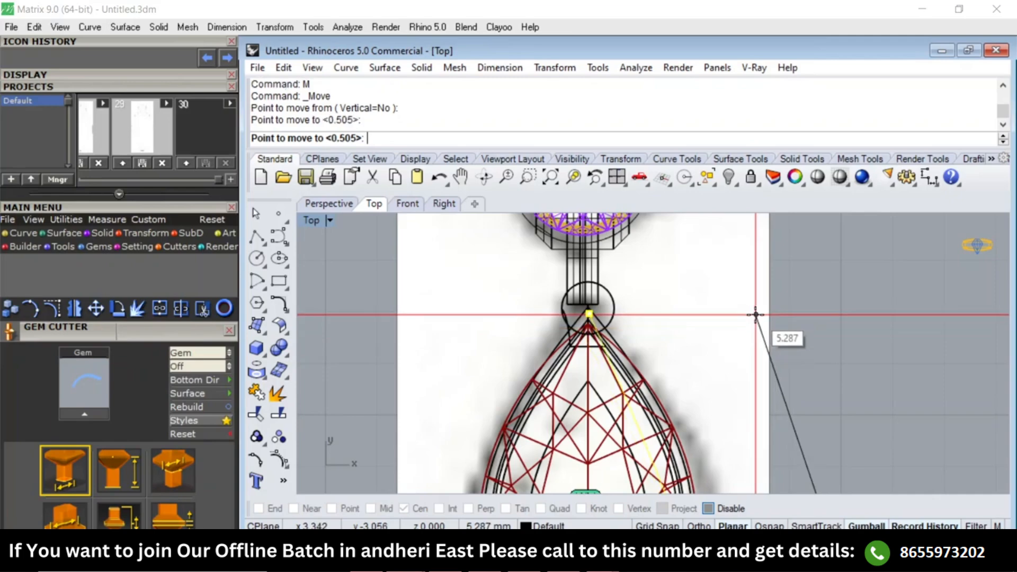
{"action": "scroll", "coordinate": [716, 326], "scroll_direction": "down", "scroll_amount": 3}
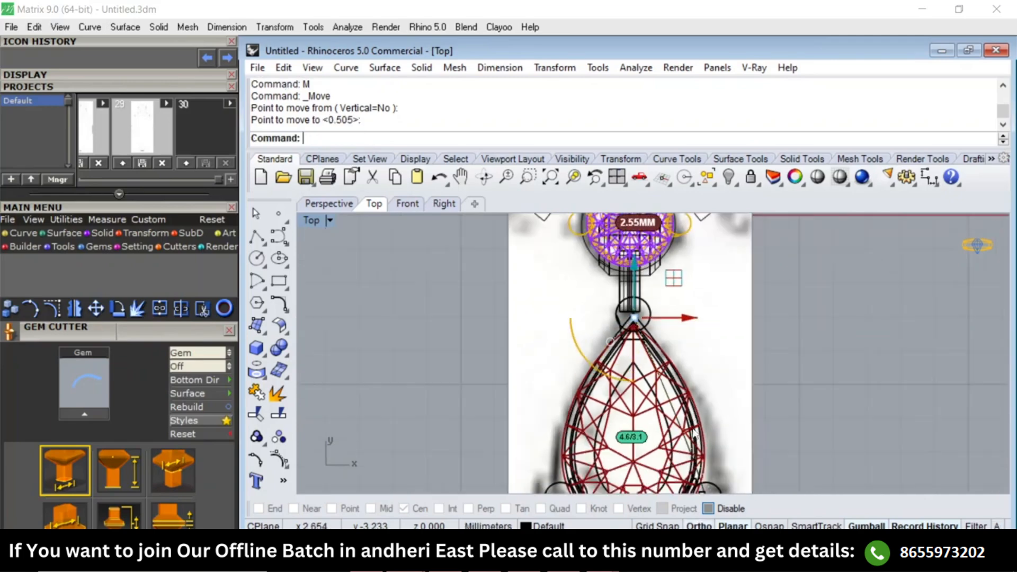
Return to shaded display and examine the reshaped prong curve beneath the pear setting from a low perspective angle.
{"action": "scroll", "coordinate": [695, 424], "scroll_direction": "down", "scroll_amount": 2}
{"action": "type", "text": "SV"}
{"action": "key", "text": "Return"}
{"action": "right_click_drag", "start_coordinate": [701, 418], "coordinate": [686, 312]}
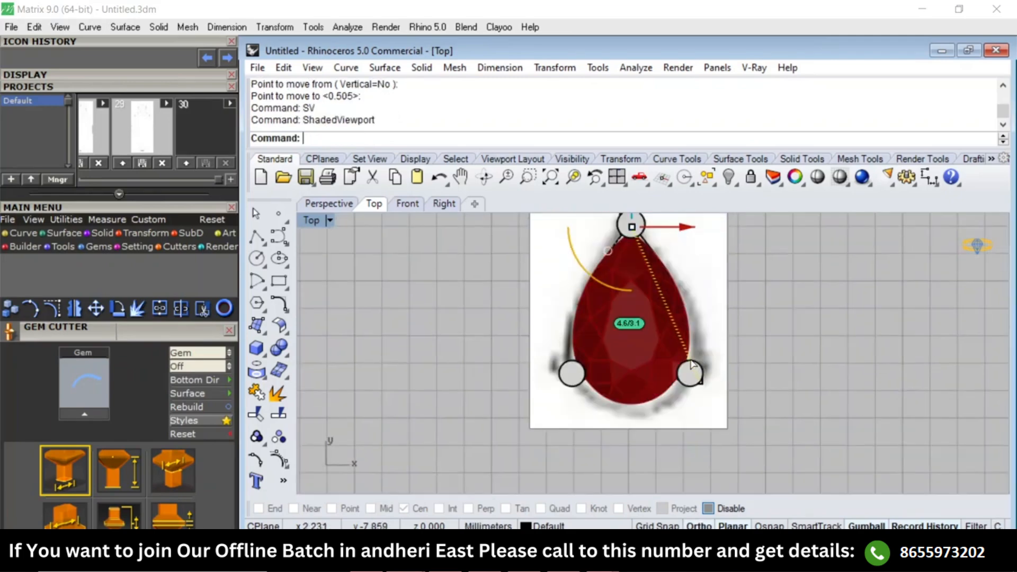
{"action": "key", "text": "F4"}
{"action": "right_click_drag", "start_coordinate": [656, 375], "coordinate": [682, 412]}
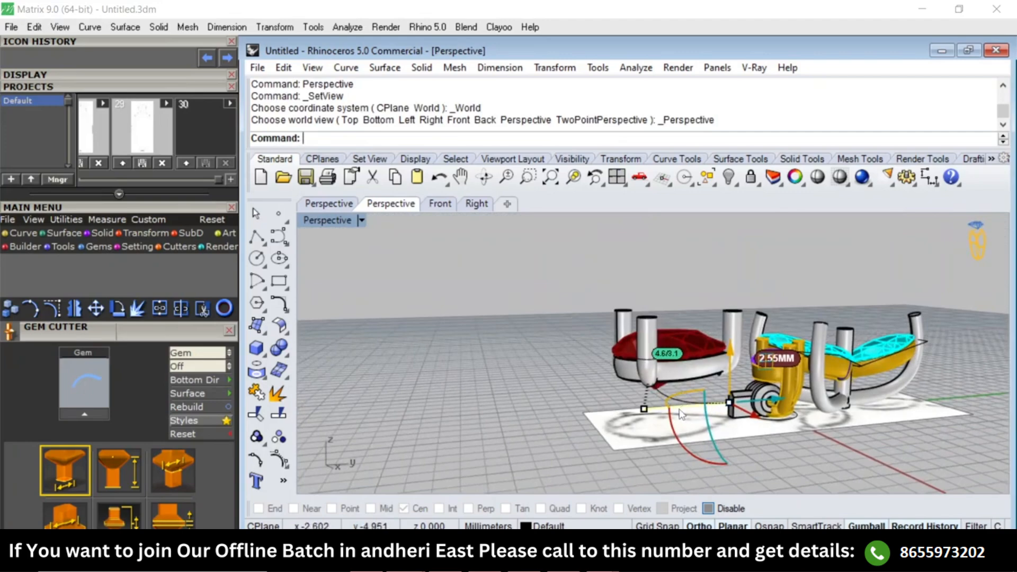
{"action": "right_click_drag", "start_coordinate": [678, 410], "coordinate": [654, 398]}
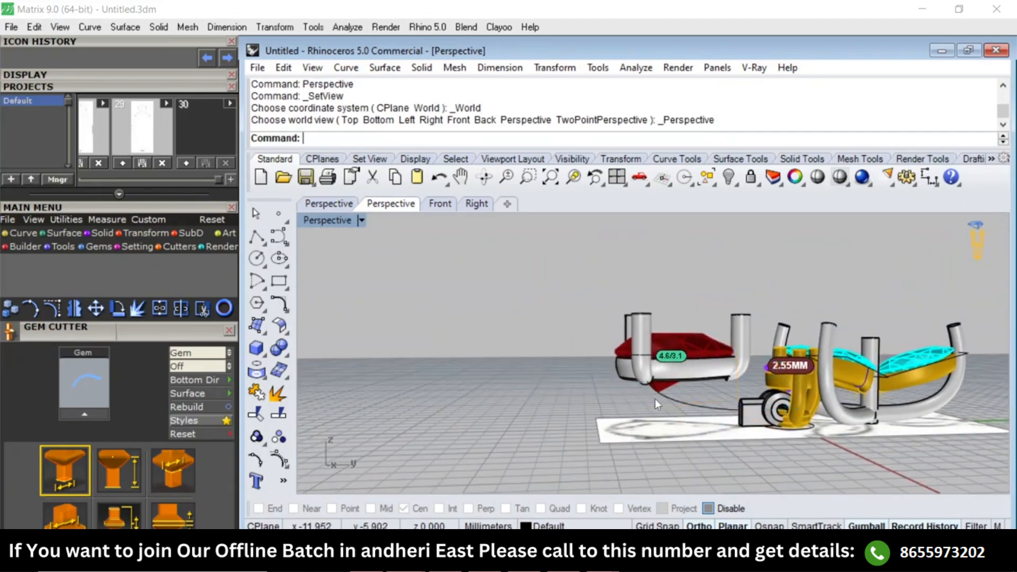
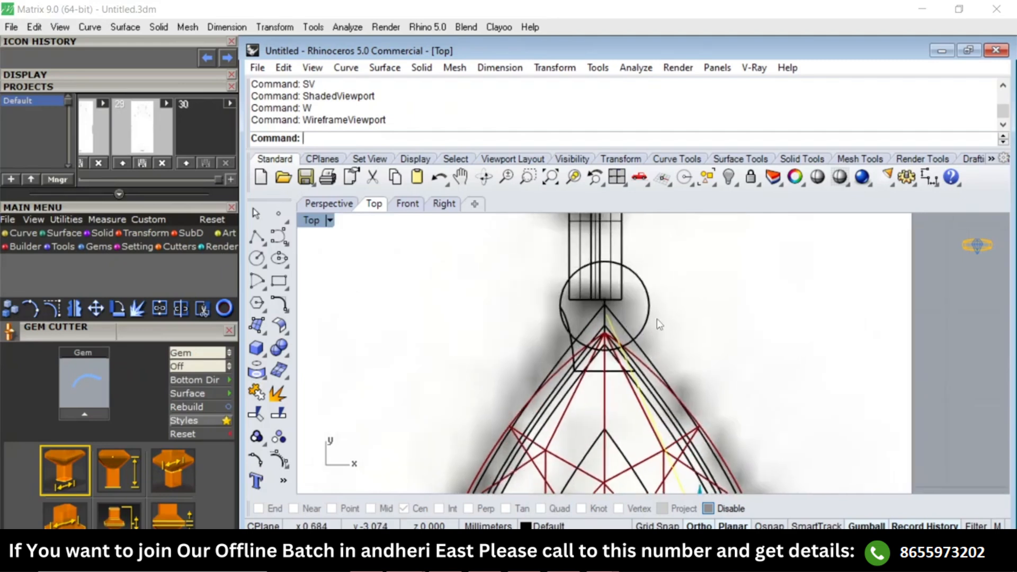
Rebuild the prong curve with 8 points and degree 3, and show its control points in wireframe.
{"action": "type", "text": "build"}
{"action": "key", "text": "Return"}
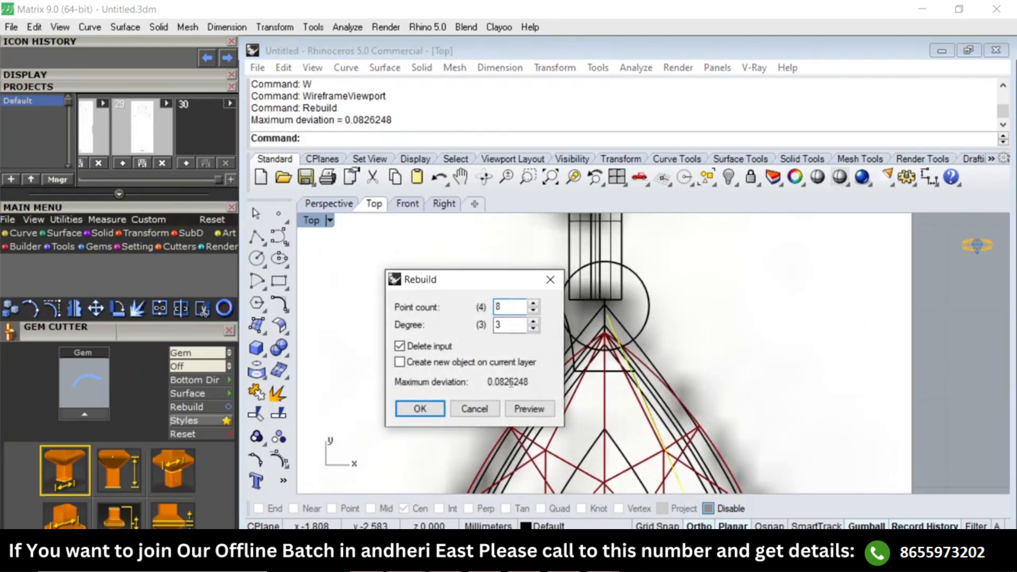
{"action": "left_click", "coordinate": [529, 411]}
{"action": "left_click", "coordinate": [420, 414]}
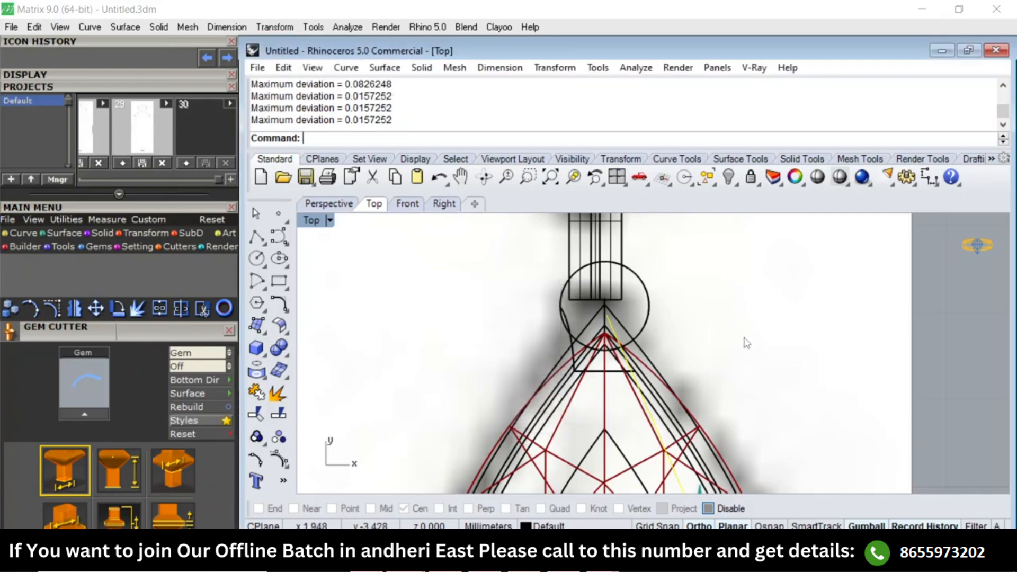
{"action": "right_click_drag", "start_coordinate": [746, 343], "coordinate": [749, 403]}
{"action": "type", "text": "n"}
{"action": "key", "text": "Return"}
{"action": "type", "text": "w"}
{"action": "key", "text": "Return"}
Move the curve's end point at the pear's pointed tip along Y so it sits inside the connector's end.
{"action": "scroll", "coordinate": [627, 378], "scroll_direction": "up", "scroll_amount": 3}
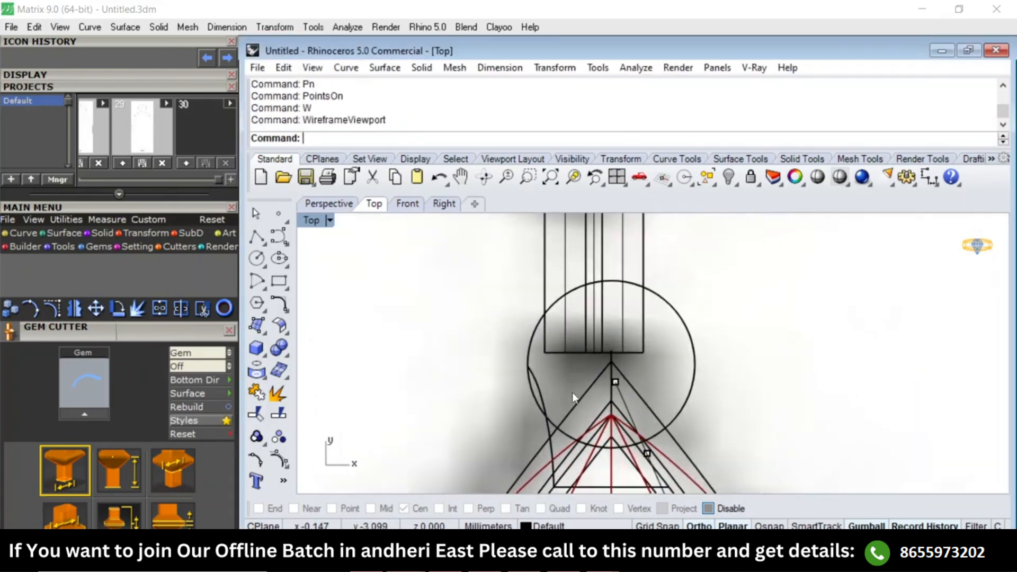
{"action": "left_click", "coordinate": [626, 379]}
{"action": "scroll", "coordinate": [635, 348], "scroll_direction": "down", "scroll_amount": 3}
{"action": "type", "text": "sv"}
{"action": "key", "text": "Return"}
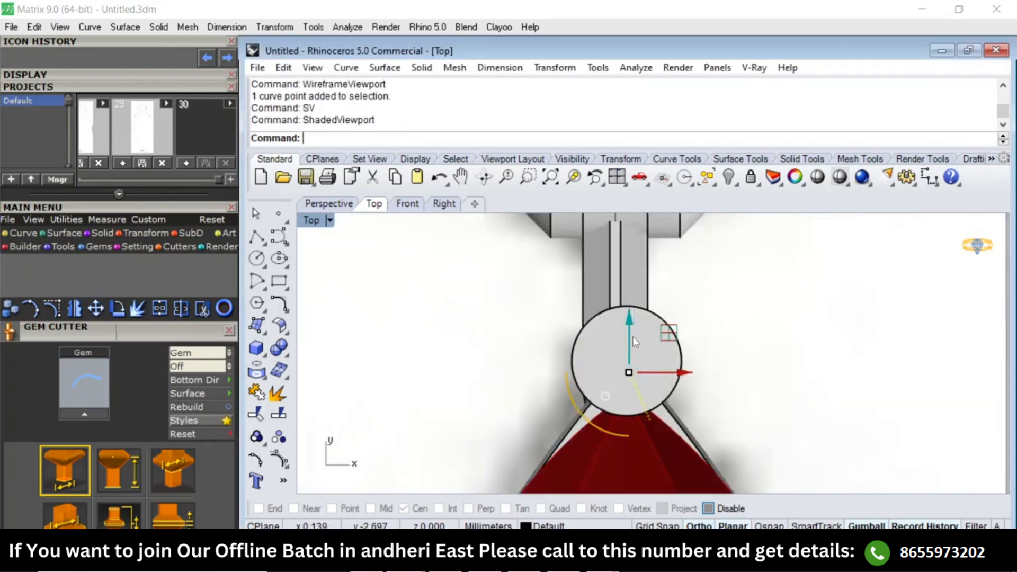
{"action": "left_click_drag", "start_coordinate": [633, 336], "coordinate": [627, 287]}
{"action": "type", "text": "w"}
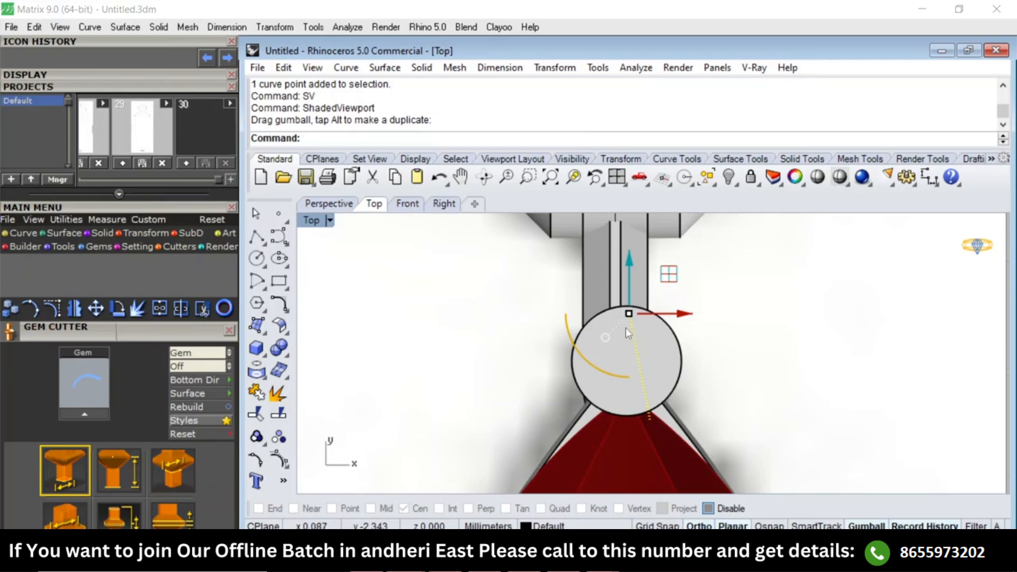
{"action": "key", "text": "Return"}
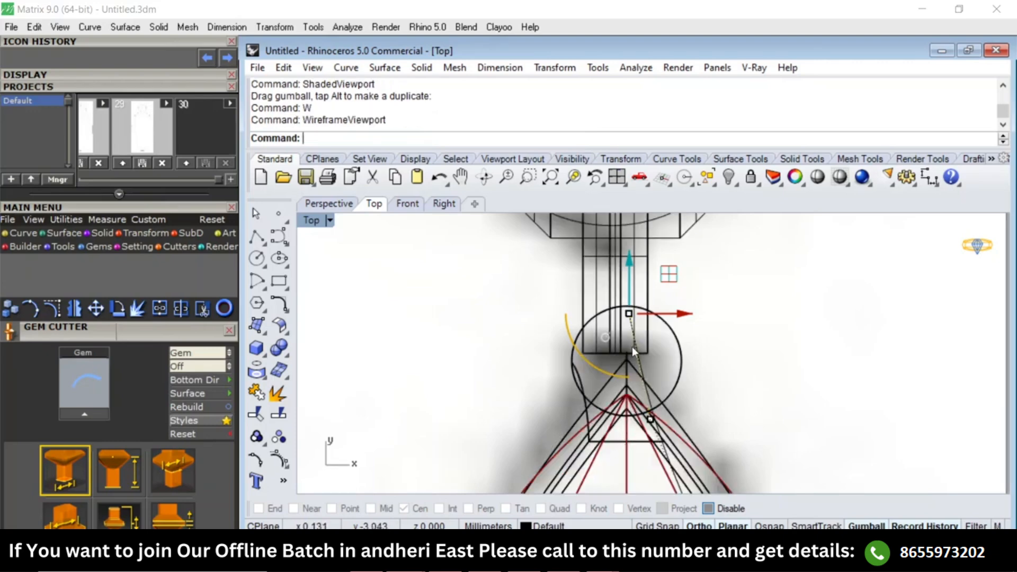
In the top view, move the curve's middle control point over the pear's upper facets toward the centreline.
{"action": "scroll", "coordinate": [637, 317], "scroll_direction": "down", "scroll_amount": 5}
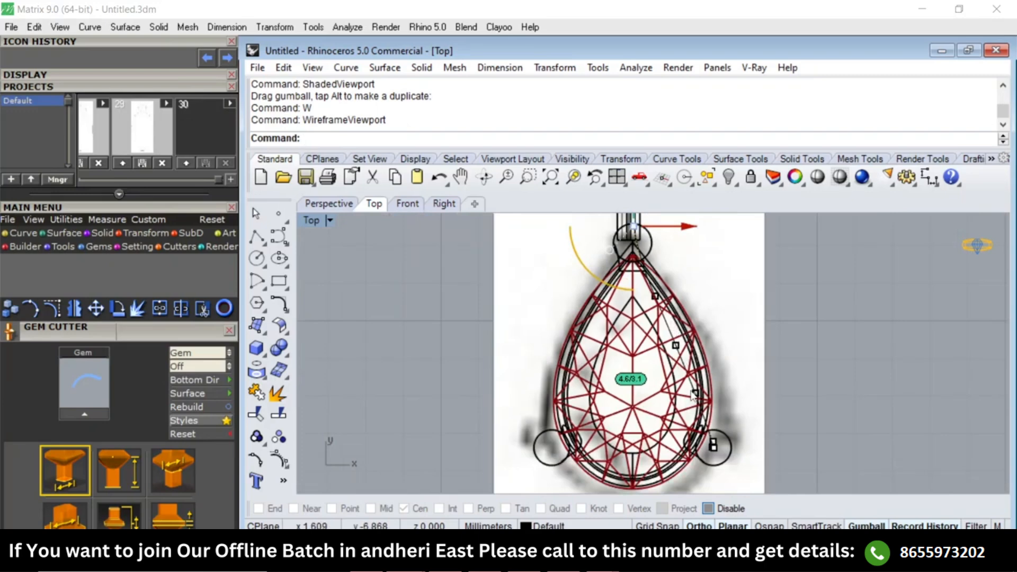
{"action": "scroll", "coordinate": [673, 366], "scroll_direction": "up", "scroll_amount": 6}
{"action": "scroll", "coordinate": [634, 313], "scroll_direction": "down", "scroll_amount": 4}
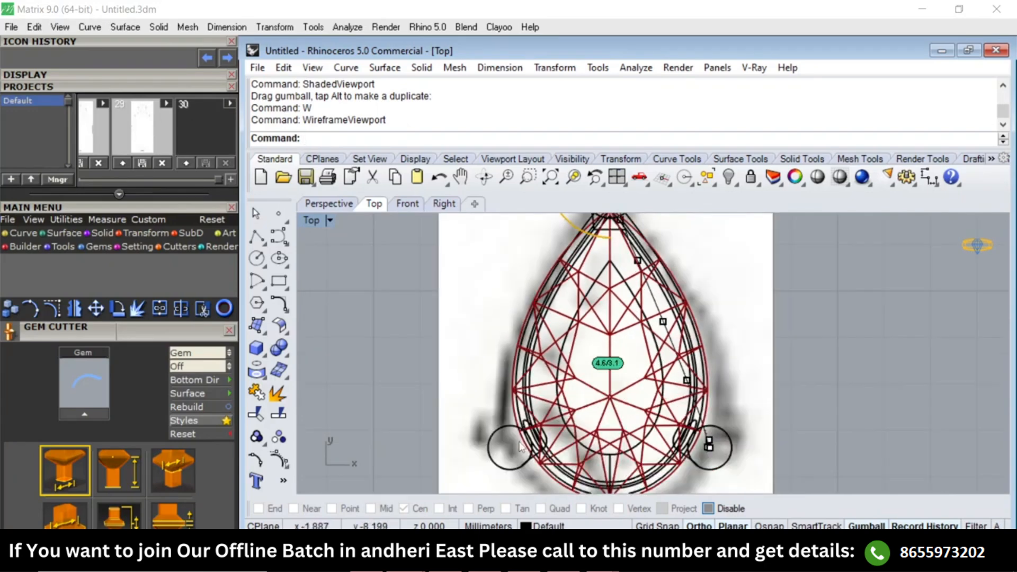
{"action": "type", "text": "SV"}
{"action": "key", "text": "Return"}
{"action": "type", "text": "SV"}
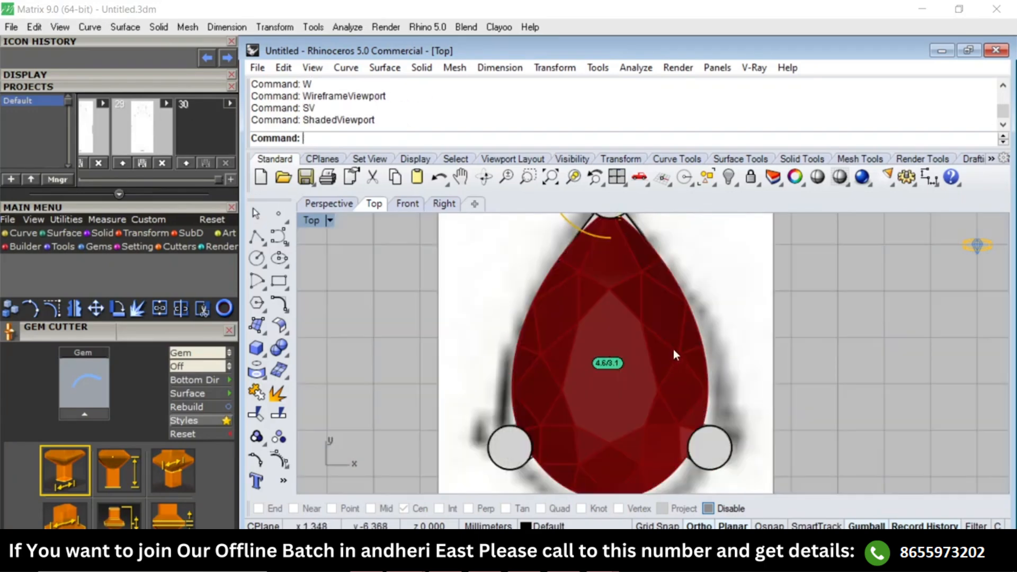
{"action": "type", "text": "W"}
{"action": "key", "text": "Return"}
{"action": "scroll", "coordinate": [609, 363], "scroll_direction": "up", "scroll_amount": 3}
{"action": "left_click", "coordinate": [676, 287]}
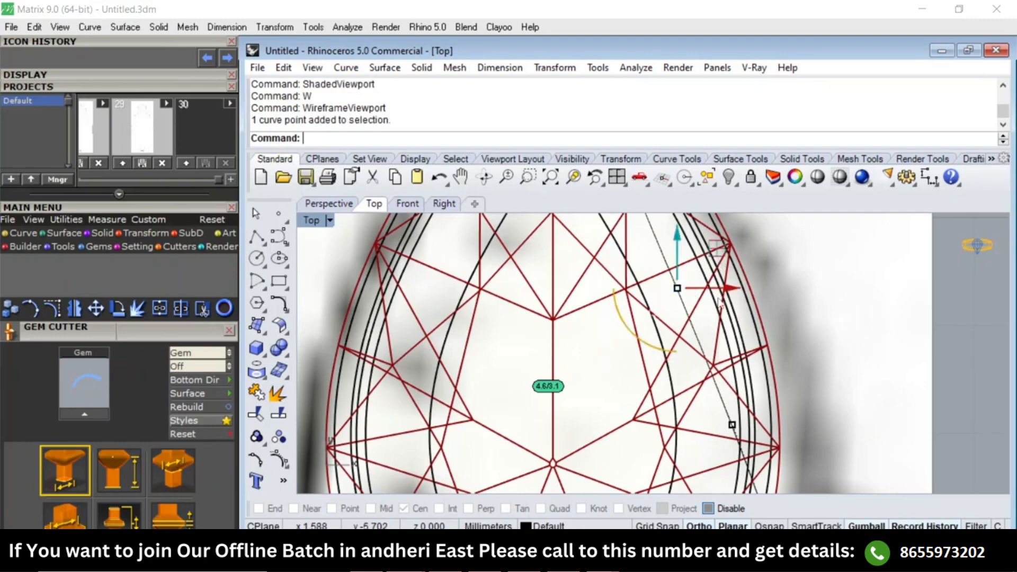
{"action": "left_click_drag", "start_coordinate": [735, 287], "coordinate": [640, 290]}
{"action": "scroll", "coordinate": [636, 297], "scroll_direction": "down", "scroll_amount": 2}
Shift the next two control points toward the pear's pointed tip horizontally to the setting's centreline.
{"action": "right_click_drag", "start_coordinate": [637, 304], "coordinate": [636, 413]}
{"action": "scroll", "coordinate": [596, 298], "scroll_direction": "up", "scroll_amount": 4}
{"action": "left_click", "coordinate": [631, 276]}
{"action": "left_click_drag", "start_coordinate": [683, 280], "coordinate": [630, 278]}
{"action": "scroll", "coordinate": [591, 289], "scroll_direction": "down", "scroll_amount": 4}
{"action": "right_click_drag", "start_coordinate": [589, 266], "coordinate": [581, 387]}
{"action": "scroll", "coordinate": [579, 379], "scroll_direction": "down", "scroll_amount": 2}
{"action": "scroll", "coordinate": [570, 318], "scroll_direction": "up", "scroll_amount": 4}
{"action": "scroll", "coordinate": [568, 316], "scroll_direction": "up", "scroll_amount": 1}
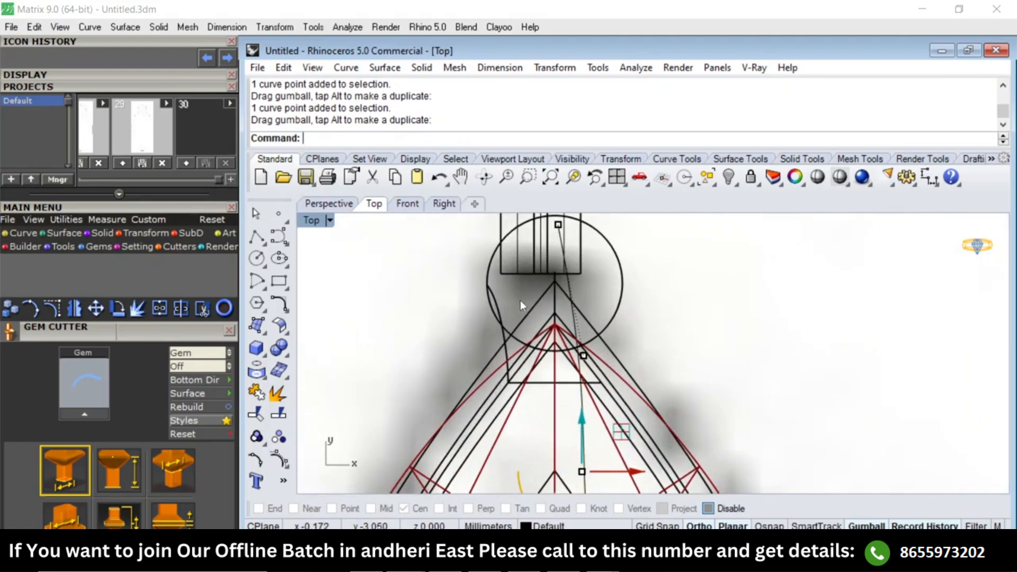
{"action": "left_click", "coordinate": [633, 359]}
{"action": "left_click_drag", "start_coordinate": [662, 356], "coordinate": [578, 358]}
{"action": "right_click_drag", "start_coordinate": [542, 250], "coordinate": [549, 317]}
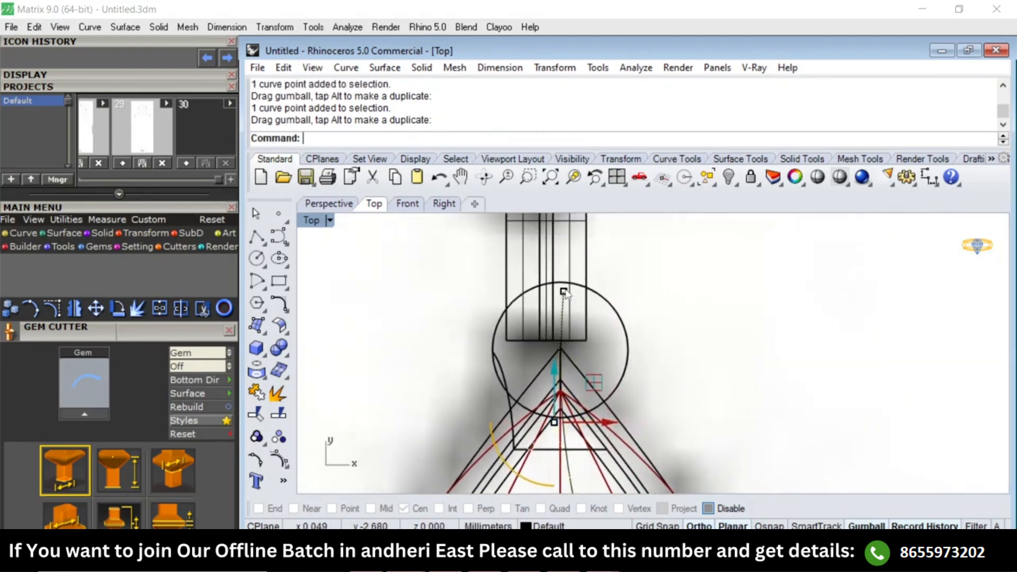
Align the curve's end point inside the connector with the vertical centreline.
{"action": "scroll", "coordinate": [561, 293], "scroll_direction": "up", "scroll_amount": 6}
{"action": "left_click", "coordinate": [562, 298]}
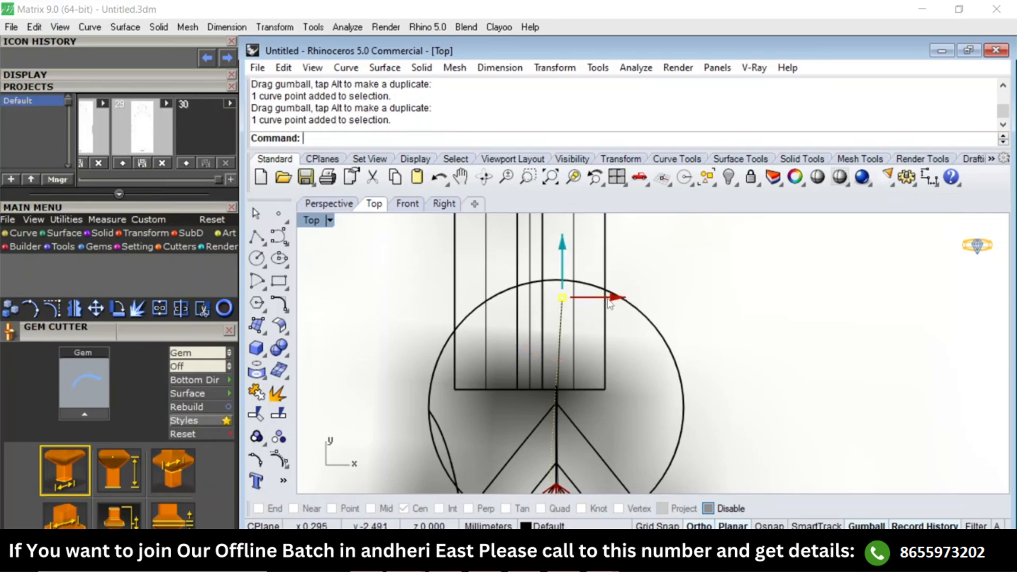
{"action": "left_click_drag", "start_coordinate": [607, 298], "coordinate": [596, 303]}
{"action": "scroll", "coordinate": [592, 289], "scroll_direction": "down", "scroll_amount": 9}
Move the control point in the pear's lower half about 0.68 mm toward the centreline, plus a further small shift inward.
{"action": "right_click_drag", "start_coordinate": [616, 333], "coordinate": [608, 226]}
{"action": "scroll", "coordinate": [556, 294], "scroll_direction": "up", "scroll_amount": 2}
{"action": "left_click_drag", "start_coordinate": [563, 299], "coordinate": [629, 310]}
{"action": "scroll", "coordinate": [634, 335], "scroll_direction": "down", "scroll_amount": 2}
{"action": "right_click_drag", "start_coordinate": [660, 409], "coordinate": [641, 233]}
{"action": "left_click_drag", "start_coordinate": [610, 321], "coordinate": [714, 366]}
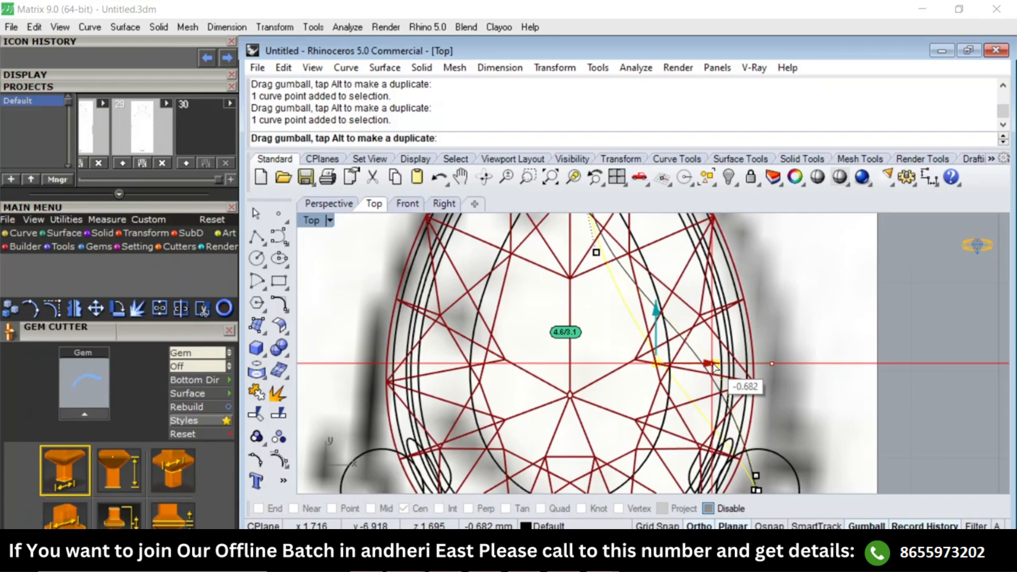
{"action": "left_click_drag", "start_coordinate": [714, 365], "coordinate": [714, 366]}
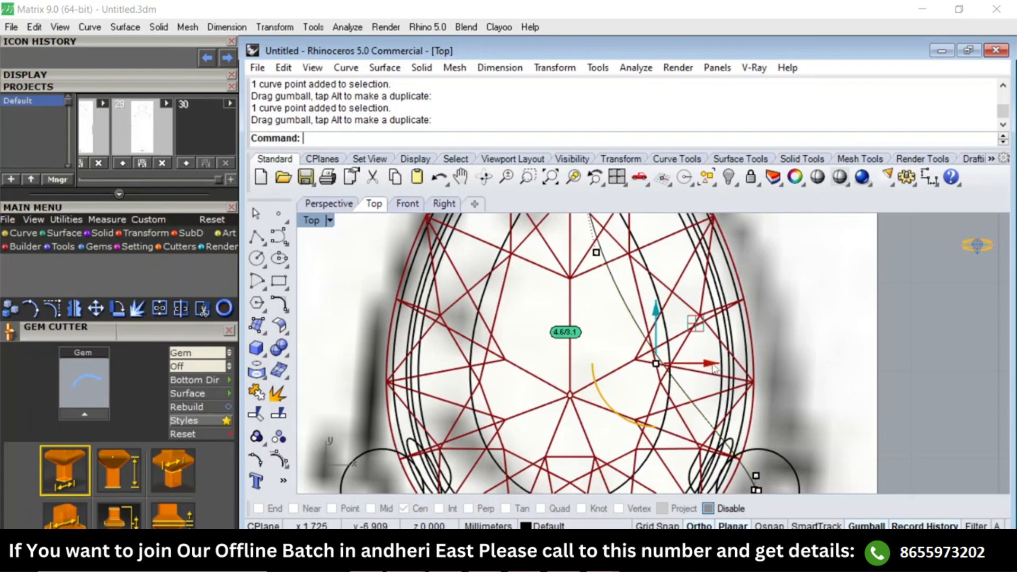
{"action": "left_click_drag", "start_coordinate": [714, 365], "coordinate": [688, 366]}
{"action": "scroll", "coordinate": [628, 363], "scroll_direction": "down", "scroll_amount": 2}
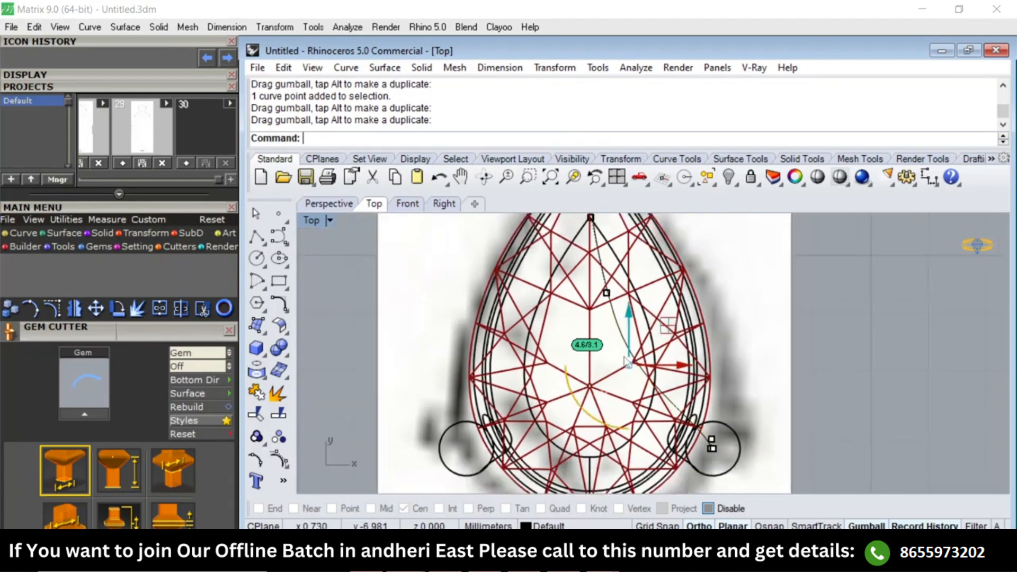
Nudge the control point above the gem's centre toward the centreline and the one by the lower prong slightly inward.
{"action": "scroll", "coordinate": [626, 362], "scroll_direction": "up", "scroll_amount": 3}
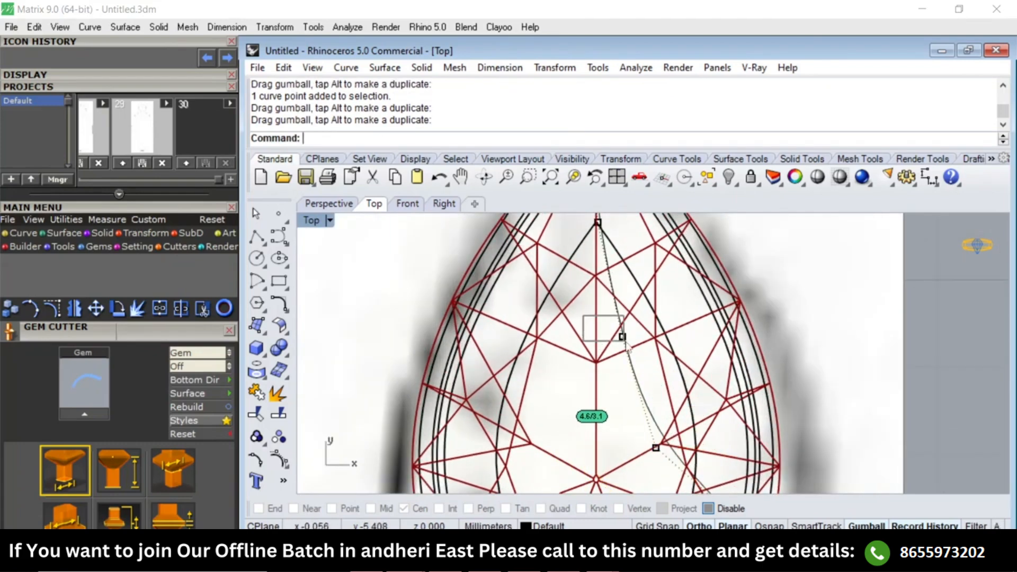
{"action": "left_click", "coordinate": [622, 337]}
{"action": "left_click_drag", "start_coordinate": [678, 339], "coordinate": [665, 338]}
{"action": "scroll", "coordinate": [671, 333], "scroll_direction": "down", "scroll_amount": 3}
{"action": "scroll", "coordinate": [675, 329], "scroll_direction": "up", "scroll_amount": 4}
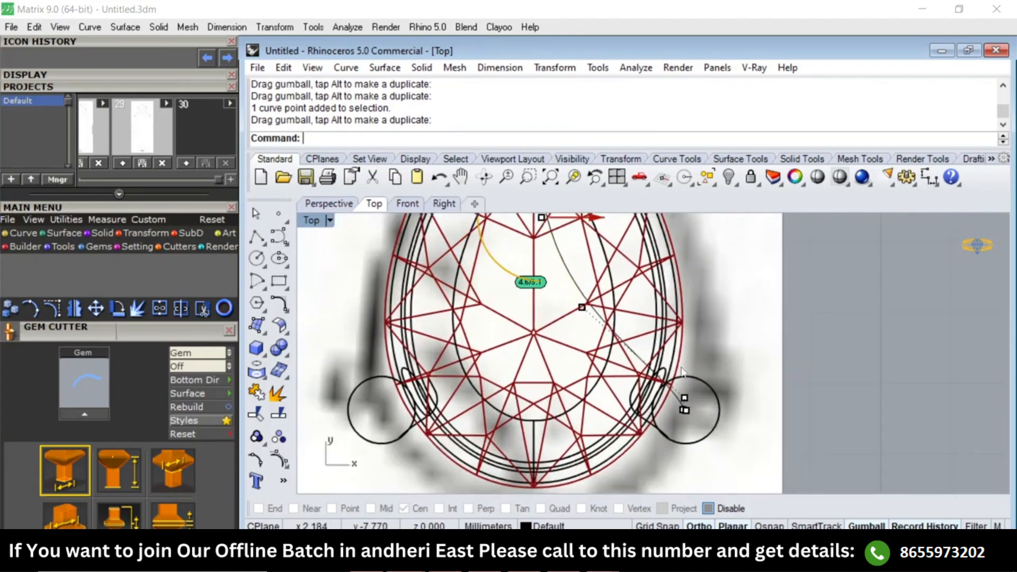
{"action": "left_click", "coordinate": [686, 405]}
{"action": "left_click_drag", "start_coordinate": [740, 405], "coordinate": [728, 406]}
{"action": "key", "text": "Escape"}
Fine-tune the control point above the gem's size label slightly closer to the centreline.
{"action": "scroll", "coordinate": [723, 332], "scroll_direction": "down", "scroll_amount": 3}
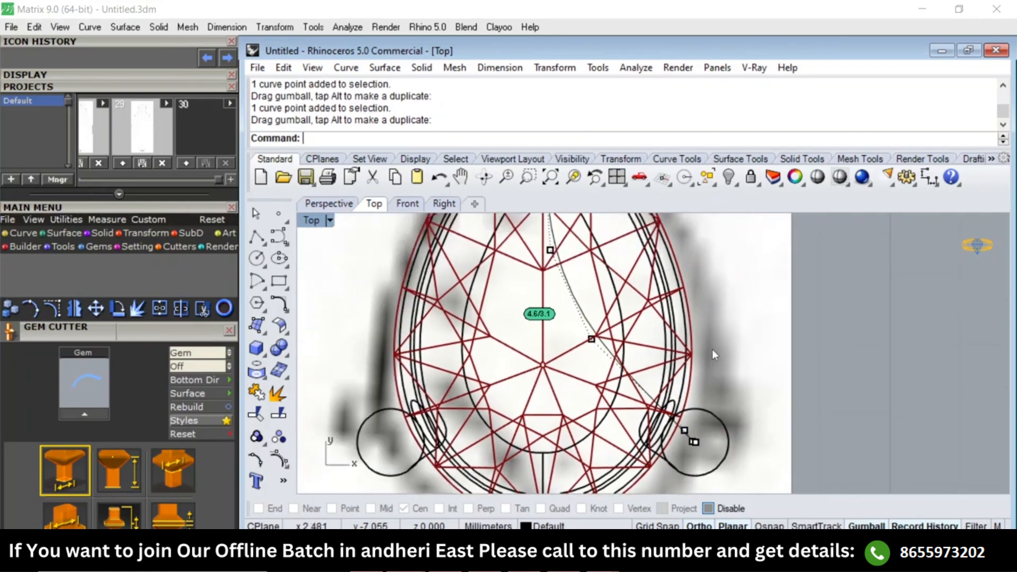
{"action": "scroll", "coordinate": [585, 298], "scroll_direction": "up", "scroll_amount": 5}
{"action": "left_click", "coordinate": [619, 303]}
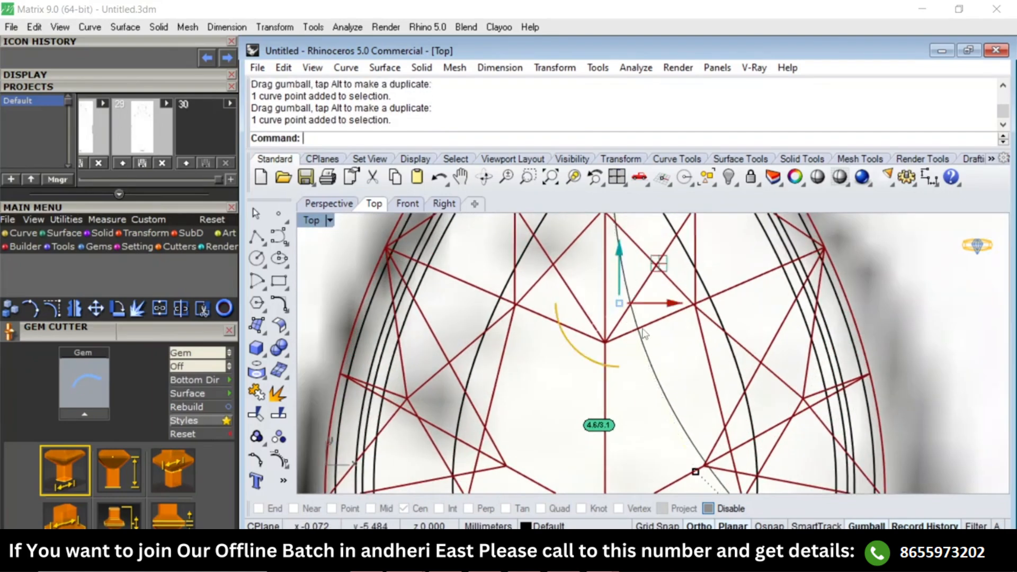
{"action": "left_click_drag", "start_coordinate": [672, 305], "coordinate": [665, 305]}
{"action": "scroll", "coordinate": [649, 338], "scroll_direction": "down", "scroll_amount": 6}
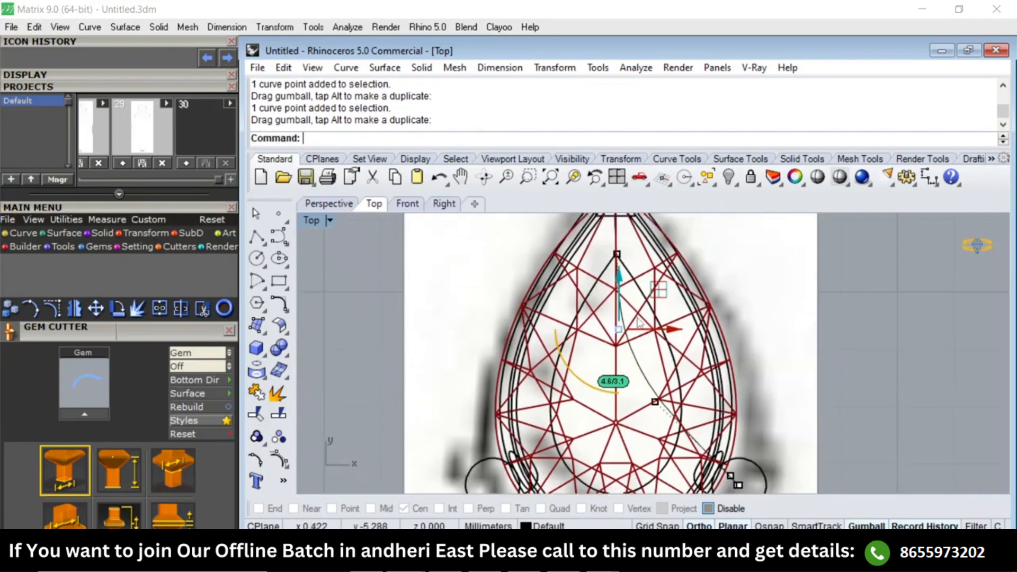
{"action": "scroll", "coordinate": [625, 265], "scroll_direction": "up", "scroll_amount": 4}
{"action": "scroll", "coordinate": [622, 279], "scroll_direction": "up", "scroll_amount": 2}
{"action": "scroll", "coordinate": [621, 278], "scroll_direction": "down", "scroll_amount": 4}
In the right side view, rebuild the reshaped curve with 8 points and degree 3, and return to shaded display.
{"action": "key", "text": "F4"}
{"action": "right_click_drag", "start_coordinate": [684, 371], "coordinate": [628, 360]}
{"action": "scroll", "coordinate": [629, 360], "scroll_direction": "up", "scroll_amount": 4}
{"action": "key", "text": "F3"}
{"action": "scroll", "coordinate": [634, 304], "scroll_direction": "up", "scroll_amount": 6}
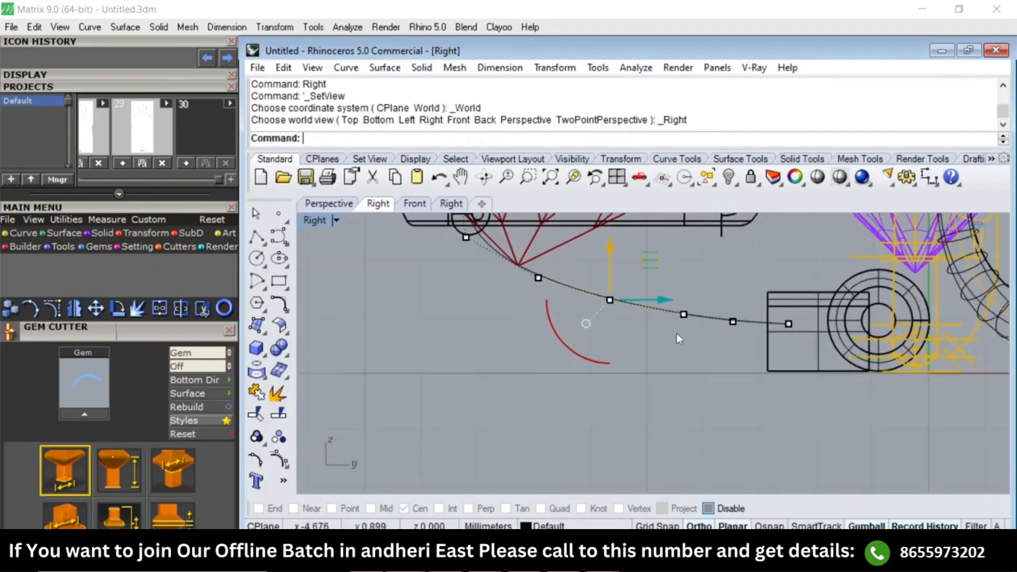
{"action": "left_click", "coordinate": [708, 317]}
{"action": "scroll", "coordinate": [690, 324], "scroll_direction": "down", "scroll_amount": 4}
{"action": "type", "text": "RE"}
{"action": "key", "text": "Return"}
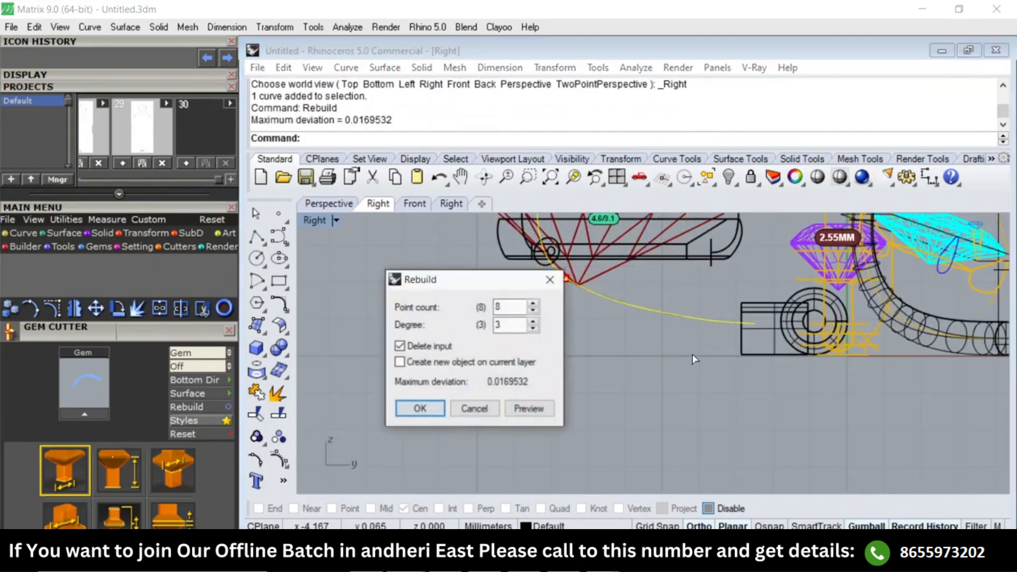
{"action": "key", "text": "Return"}
{"action": "type", "text": "SV"}
{"action": "key", "text": "Return"}
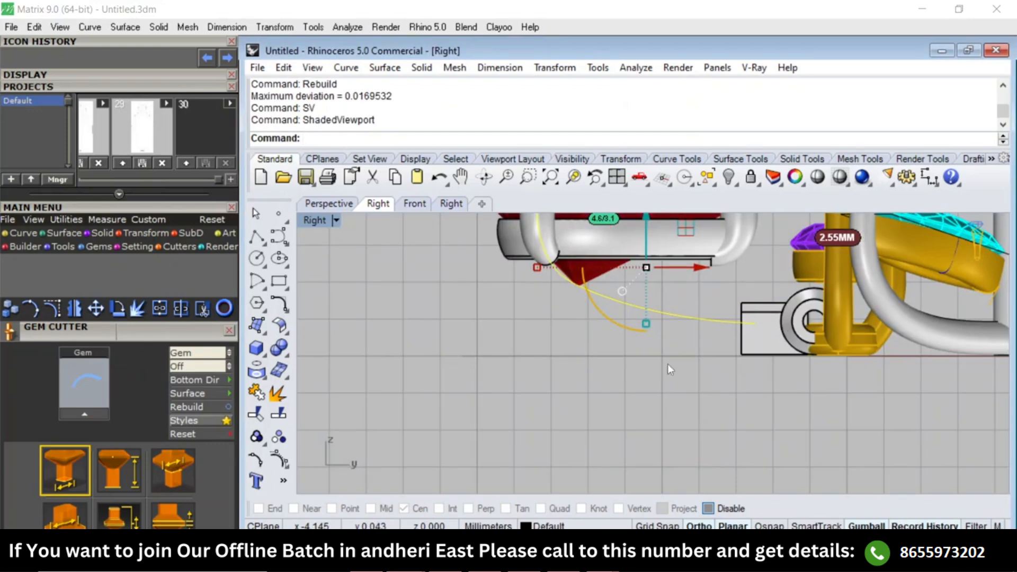
Select the rebuilt curve and examine its path against the pear setting in the top and right views.
{"action": "key", "text": "Escape"}
{"action": "left_click", "coordinate": [645, 333]}
{"action": "scroll", "coordinate": [631, 353], "scroll_direction": "down", "scroll_amount": 3}
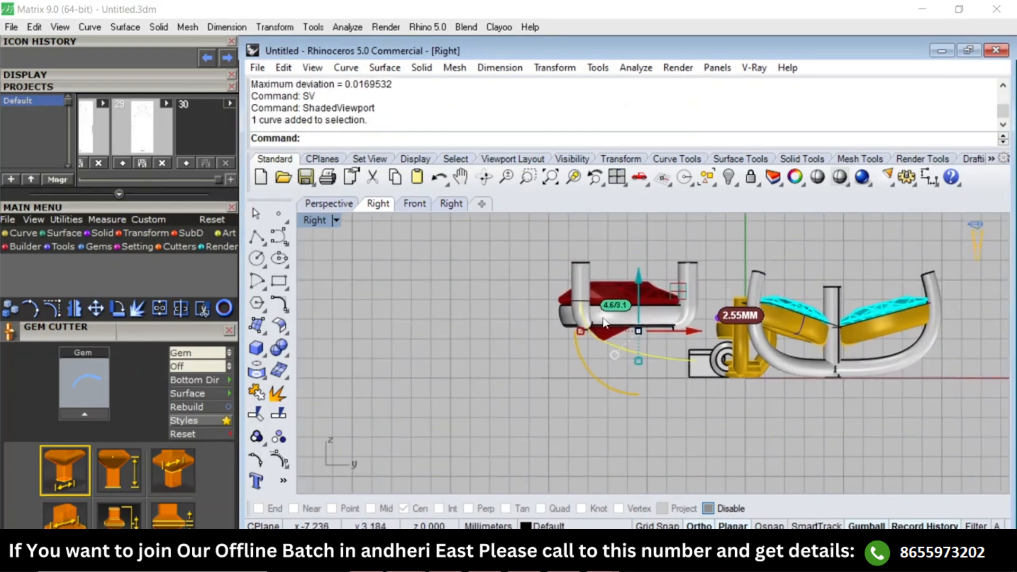
{"action": "type", "text": "Top"}
{"action": "key", "text": "Return"}
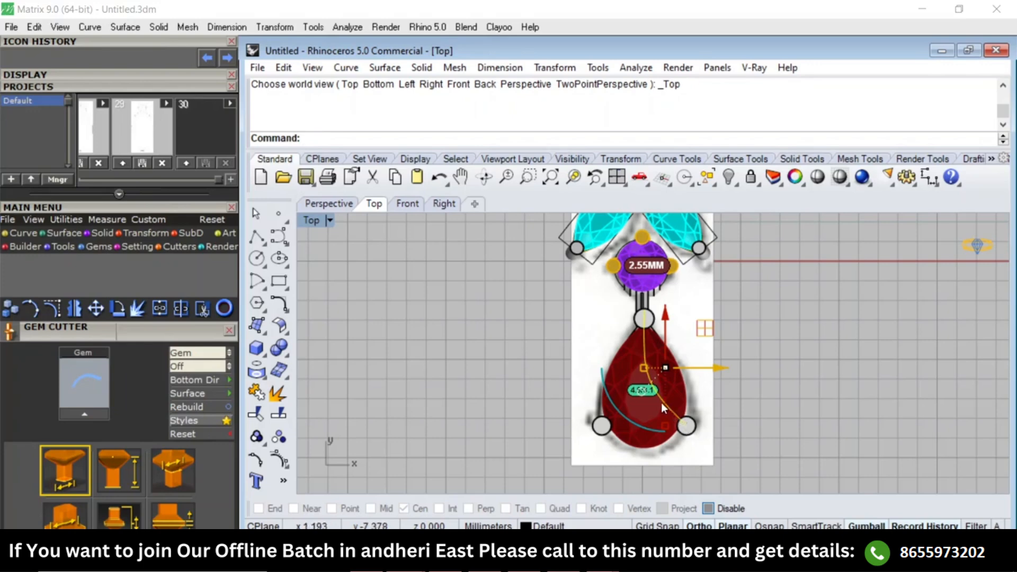
{"action": "type", "text": "Right"}
{"action": "key", "text": "Return"}
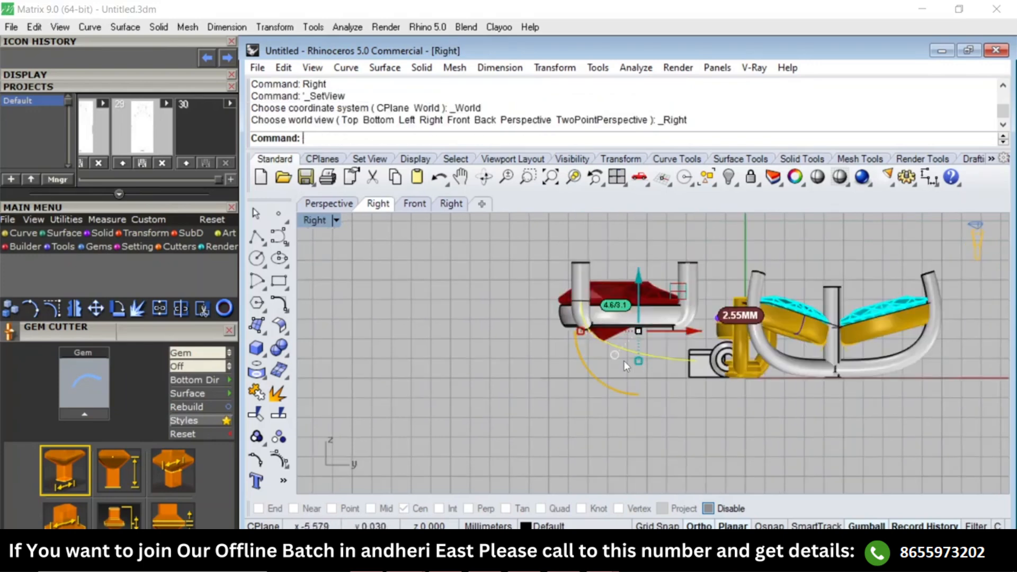
{"action": "scroll", "coordinate": [624, 361], "scroll_direction": "up", "scroll_amount": 5}
{"action": "right_click_drag", "start_coordinate": [643, 352], "coordinate": [643, 319]}
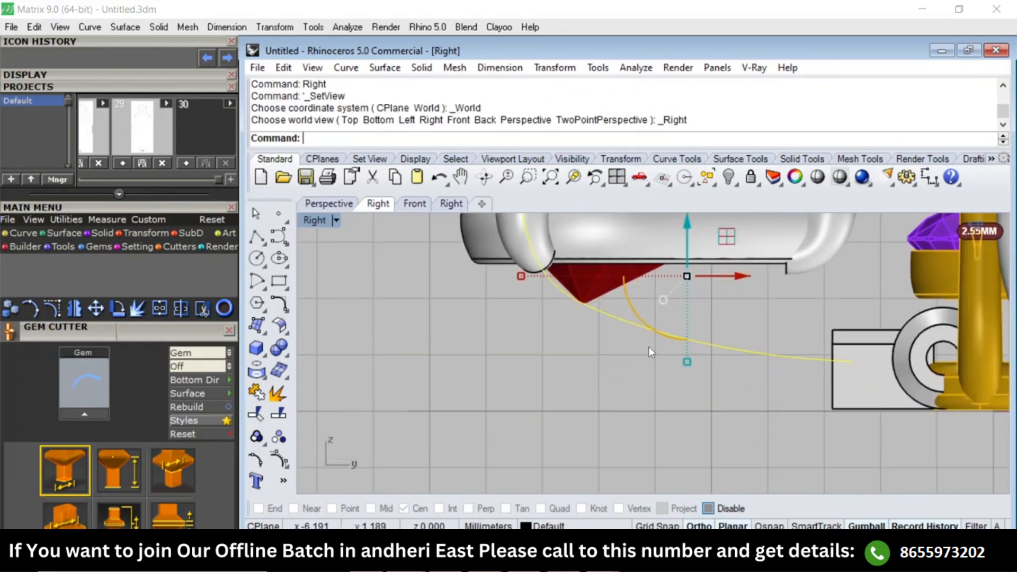
Show the curve's control points and lower the one beneath the pear gem's culet.
{"action": "type", "text": "Pn"}
{"action": "key", "text": "Return"}
{"action": "left_click", "coordinate": [599, 313]}
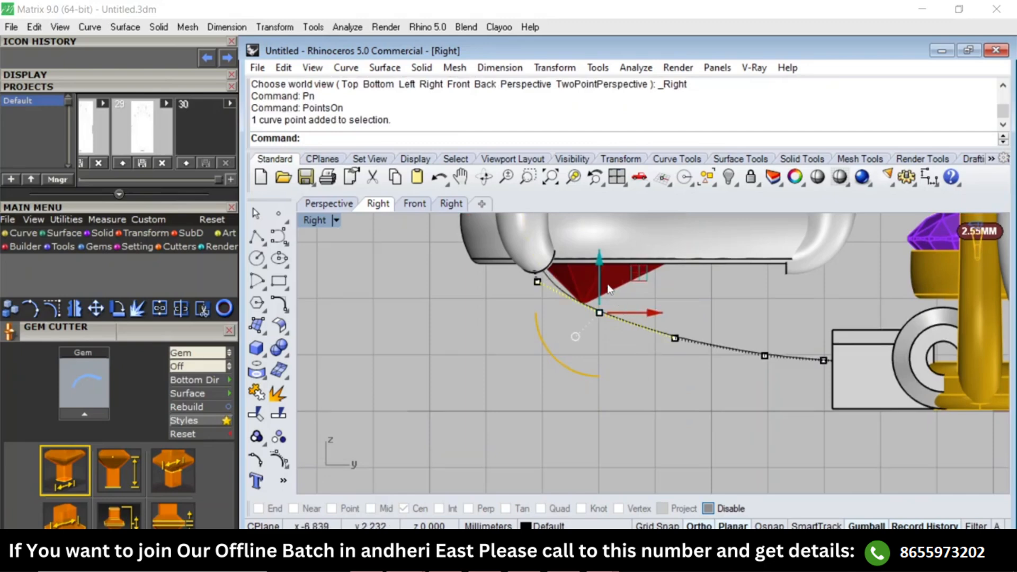
{"action": "left_click_drag", "start_coordinate": [600, 286], "coordinate": [601, 324]}
{"action": "scroll", "coordinate": [652, 350], "scroll_direction": "up", "scroll_amount": 3}
Lower the next two control points toward the connector to flatten the curve's lower run.
{"action": "left_click", "coordinate": [694, 327]}
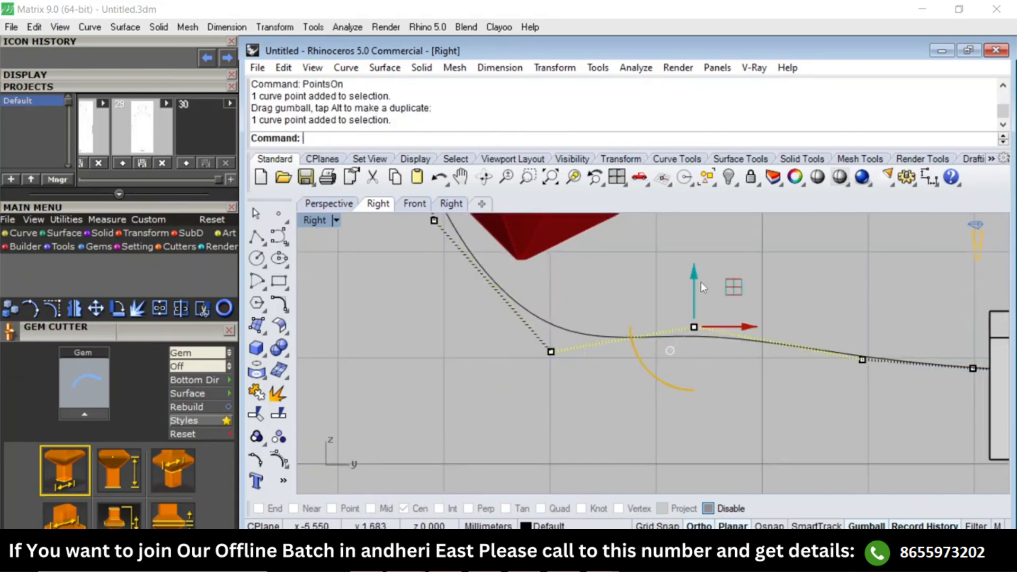
{"action": "left_click_drag", "start_coordinate": [700, 287], "coordinate": [701, 334]}
{"action": "left_click", "coordinate": [862, 360]}
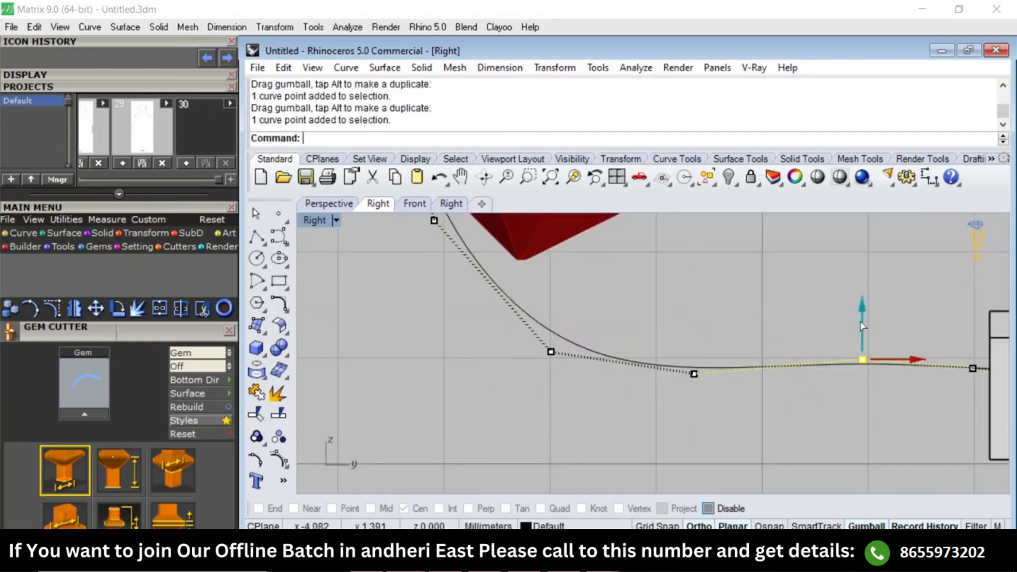
{"action": "left_click_drag", "start_coordinate": [861, 322], "coordinate": [862, 338]}
Move the control point just below the prong slightly outward and down to round the curve's bend.
{"action": "right_click_drag", "start_coordinate": [342, 314], "coordinate": [392, 361]}
{"action": "left_click", "coordinate": [484, 267]}
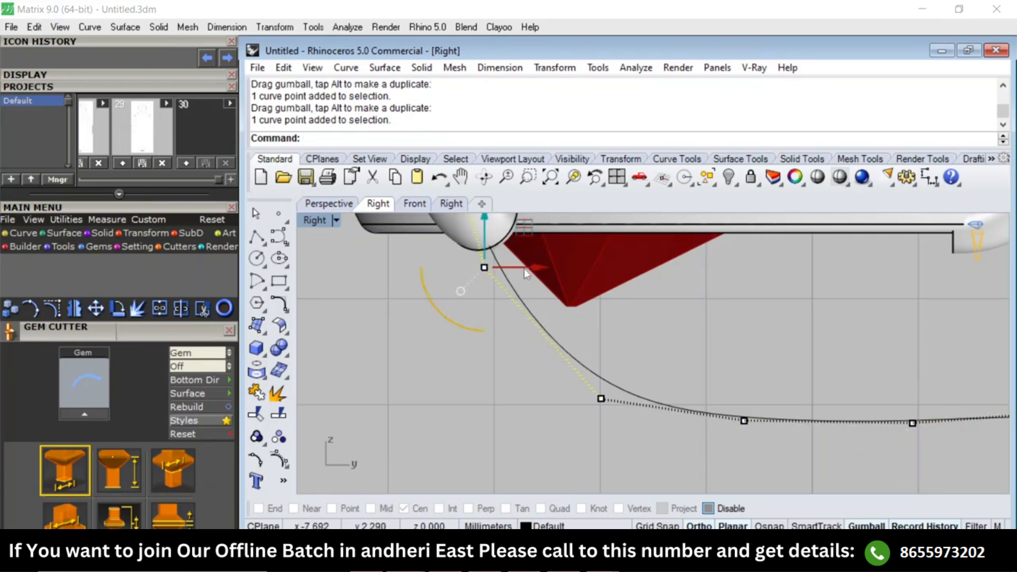
{"action": "left_click_drag", "start_coordinate": [524, 268], "coordinate": [513, 268]}
{"action": "left_click_drag", "start_coordinate": [474, 229], "coordinate": [474, 278]}
{"action": "left_click", "coordinate": [816, 356]}
Lower the five control points of the curve's flat run together, hide the points and select the curve.
{"action": "scroll", "coordinate": [815, 356], "scroll_direction": "down", "scroll_amount": 6}
{"action": "right_click_drag", "start_coordinate": [794, 373], "coordinate": [696, 359]}
{"action": "scroll", "coordinate": [696, 358], "scroll_direction": "down", "scroll_amount": 6}
{"action": "left_click_drag", "start_coordinate": [616, 398], "coordinate": [792, 344]}
{"action": "scroll", "coordinate": [690, 348], "scroll_direction": "up", "scroll_amount": 4}
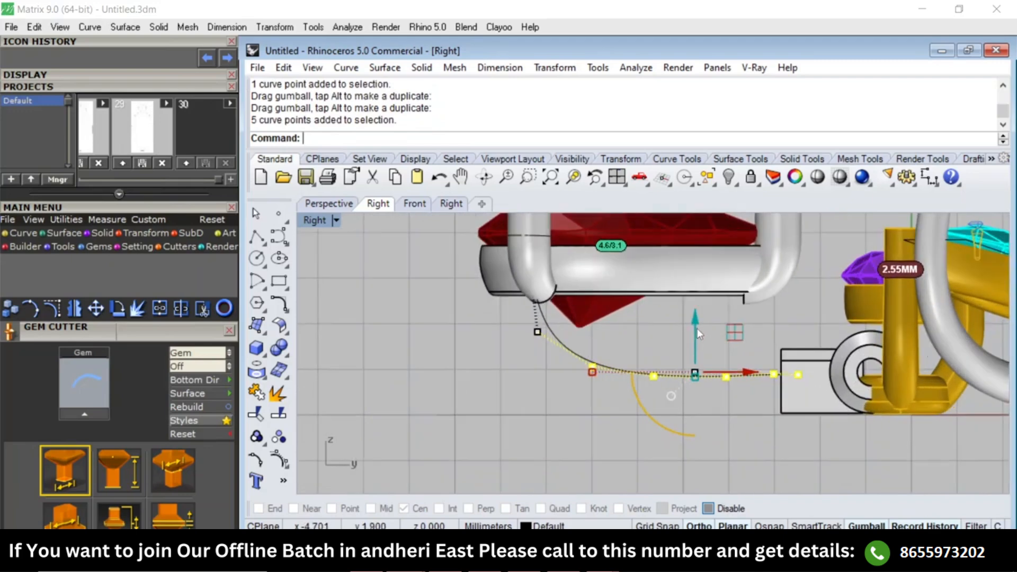
{"action": "left_click_drag", "start_coordinate": [697, 329], "coordinate": [685, 343]}
{"action": "left_click", "coordinate": [685, 343]}
{"action": "scroll", "coordinate": [685, 343], "scroll_direction": "down", "scroll_amount": 3}
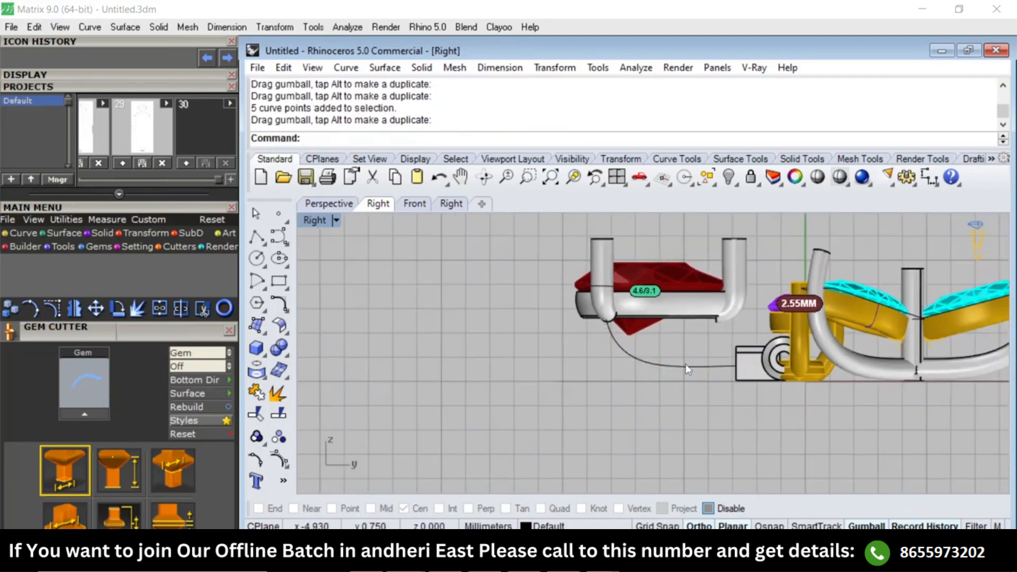
{"action": "left_click", "coordinate": [679, 367]}
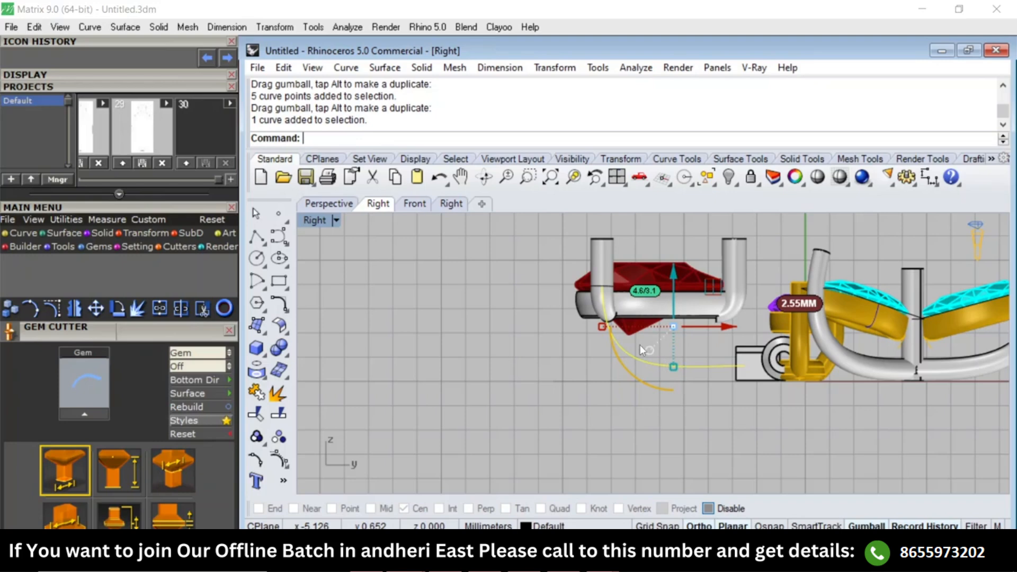
Sweep the circular prong profile along the curve with a one-rail Sweep into the connector end.
{"action": "left_click", "coordinate": [610, 290], "text": "shift"}
{"action": "type", "text": "S1"}
{"action": "key", "text": "Return"}
{"action": "key", "text": "Return"}
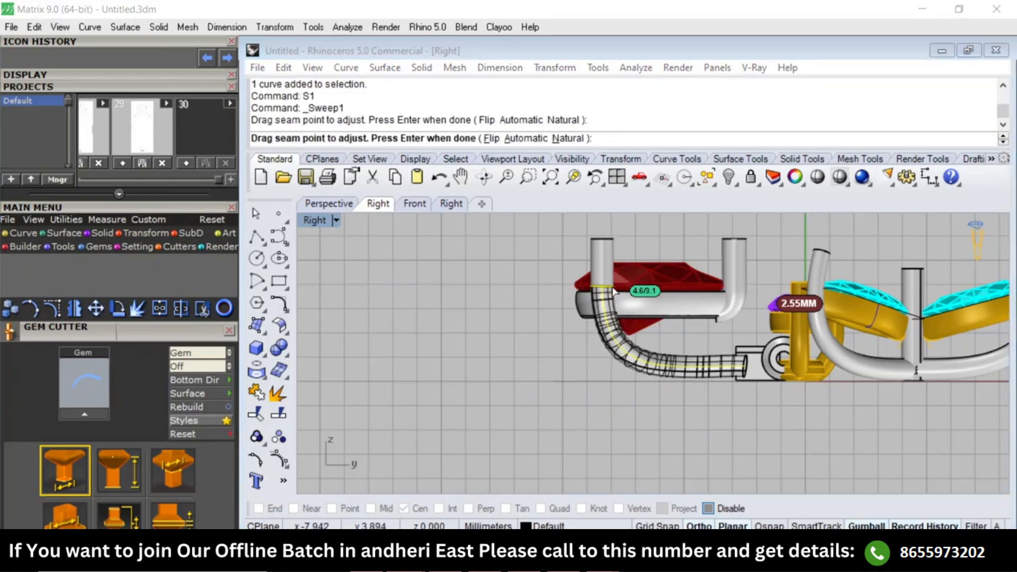
{"action": "key", "text": "Return"}
{"action": "type", "text": "Top"}
{"action": "key", "text": "Return"}
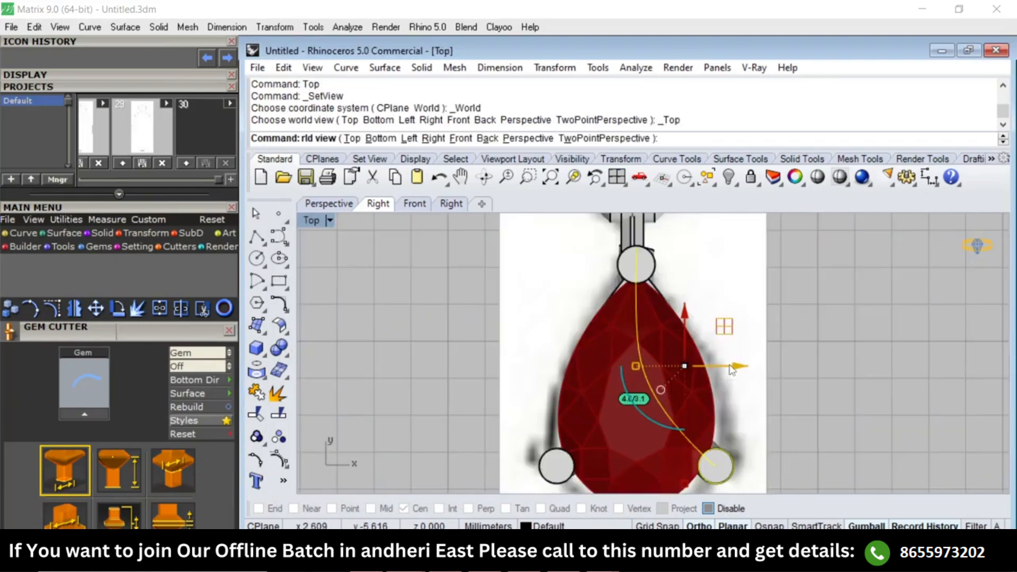
{"action": "key", "text": "Escape"}
{"action": "key", "text": "F4"}
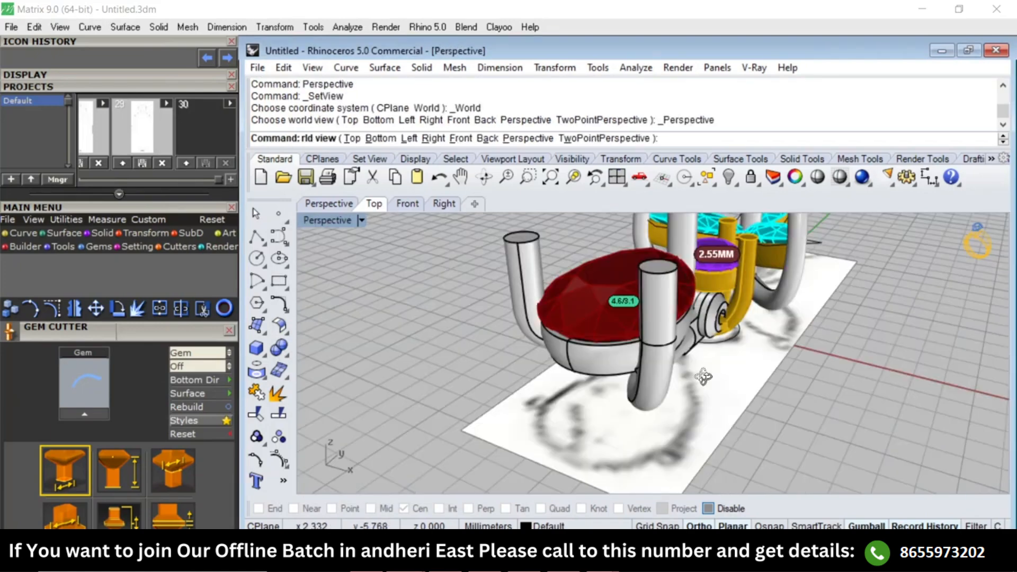
Mirror the swept prong arm across the pear gem's vertical centre line, snapping the mirror plane to an endpoint and keeping the original.
{"action": "right_click_drag", "start_coordinate": [703, 375], "coordinate": [655, 319]}
{"action": "scroll", "coordinate": [658, 312], "scroll_direction": "up", "scroll_amount": 5}
{"action": "left_click", "coordinate": [661, 286]}
{"action": "type", "text": "Top"}
{"action": "key", "text": "Return"}
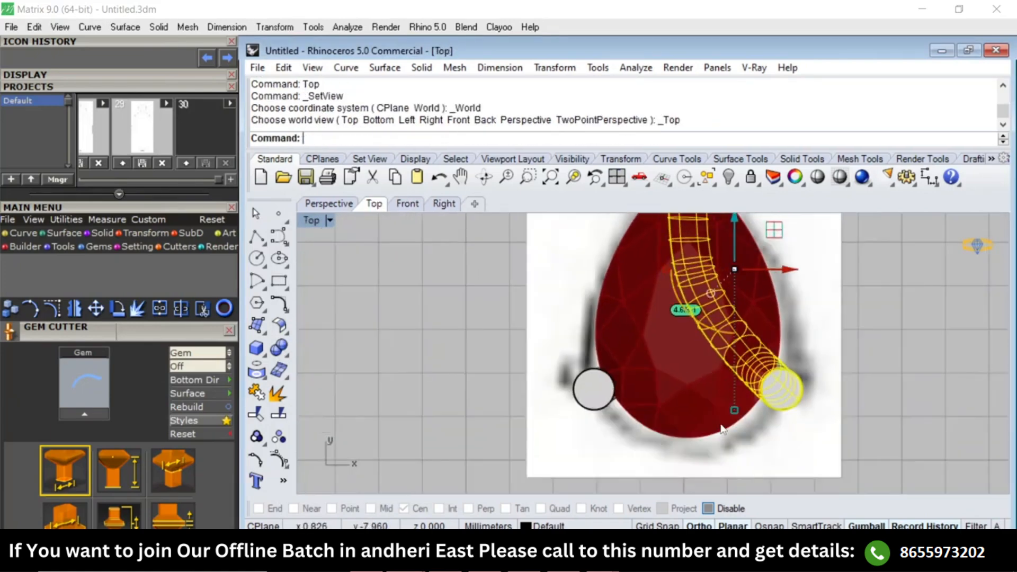
{"action": "type", "text": "mm"}
{"action": "key", "text": "Return"}
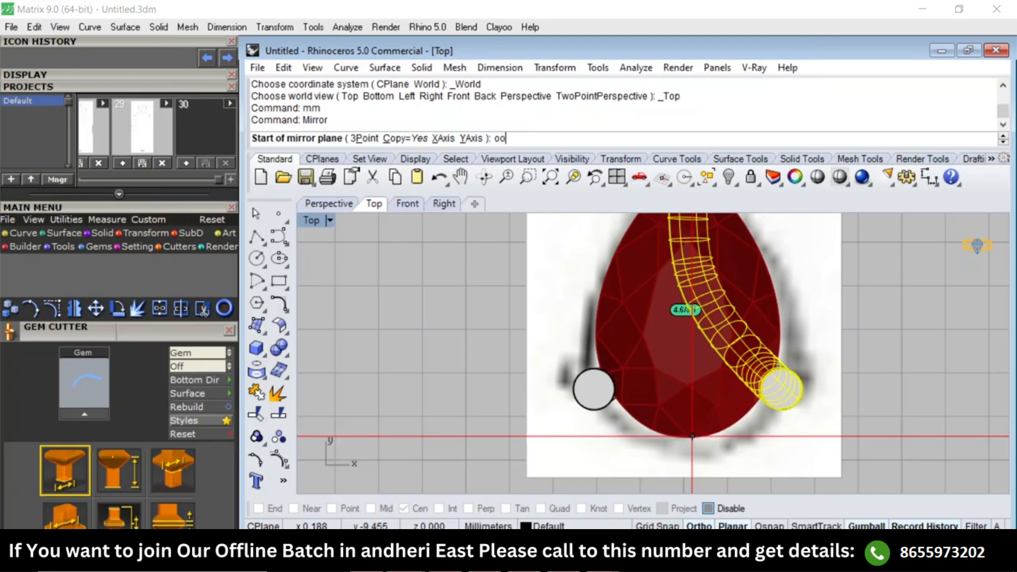
{"action": "type", "text": "ooe"}
{"action": "key", "text": "Return"}
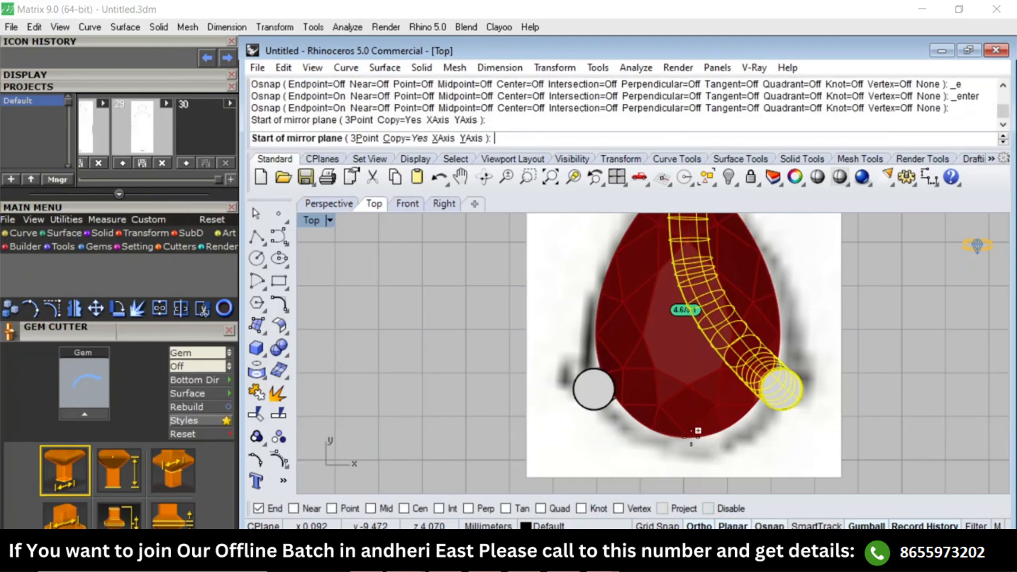
{"action": "left_click", "coordinate": [688, 437]}
{"action": "left_click", "coordinate": [689, 462]}
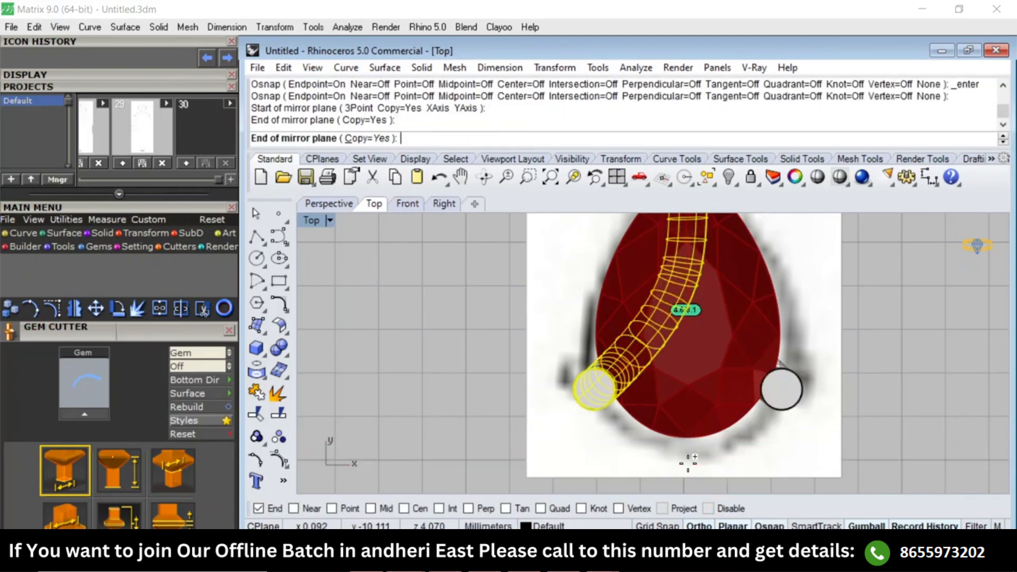
{"action": "scroll", "coordinate": [661, 403], "scroll_direction": "down", "scroll_amount": 4}
{"action": "scroll", "coordinate": [662, 403], "scroll_direction": "down", "scroll_amount": 4}
{"action": "key", "text": "Escape"}
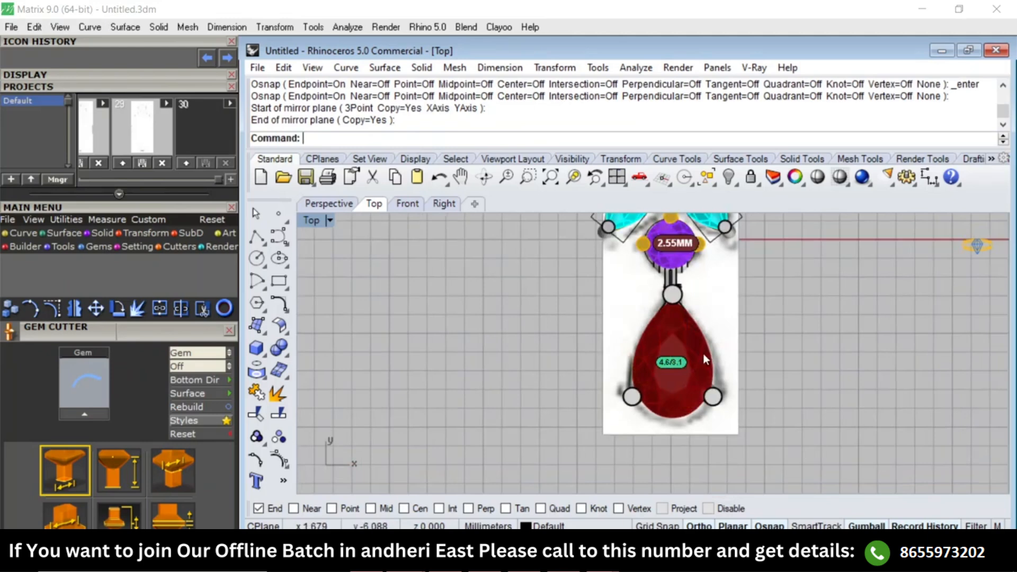
From the bottom view, unlock the locked reference objects and hide them to expose the underside.
{"action": "key", "text": "ctrl+F10"}
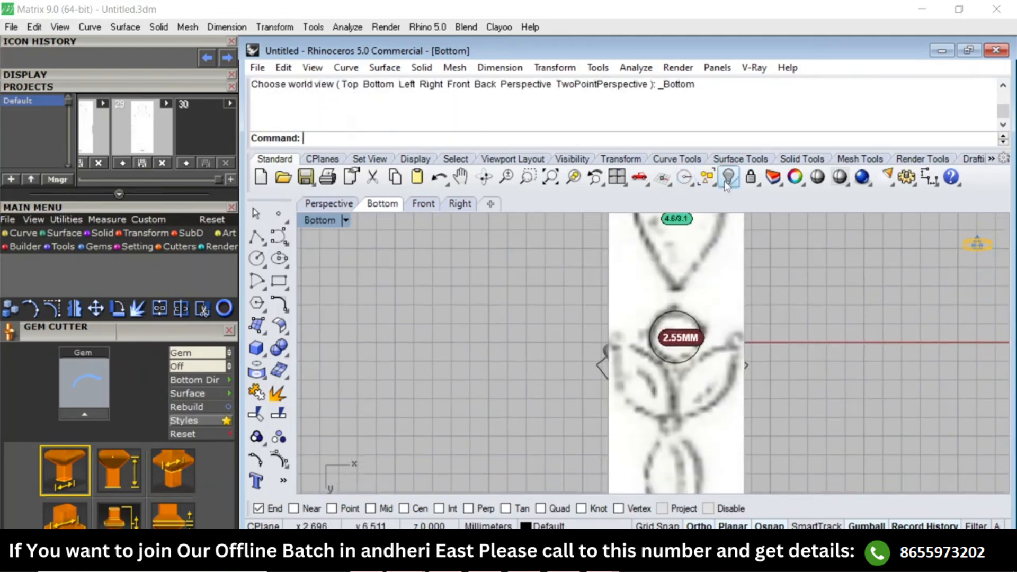
{"action": "right_click", "coordinate": [752, 179]}
{"action": "key", "text": "ctrl+h"}
{"action": "scroll", "coordinate": [687, 287], "scroll_direction": "up", "scroll_amount": 5}
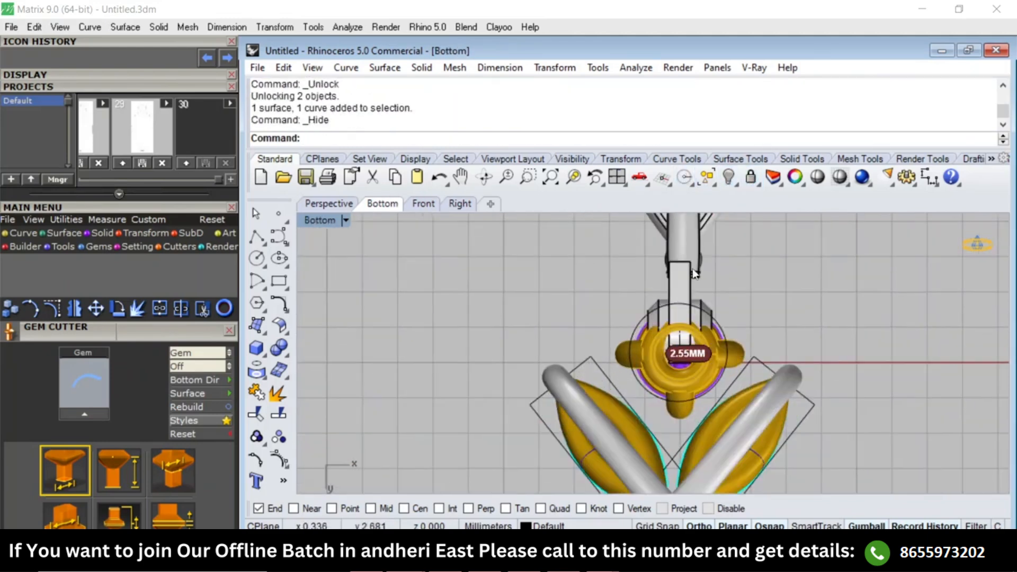
{"action": "scroll", "coordinate": [681, 342], "scroll_direction": "up", "scroll_amount": 6}
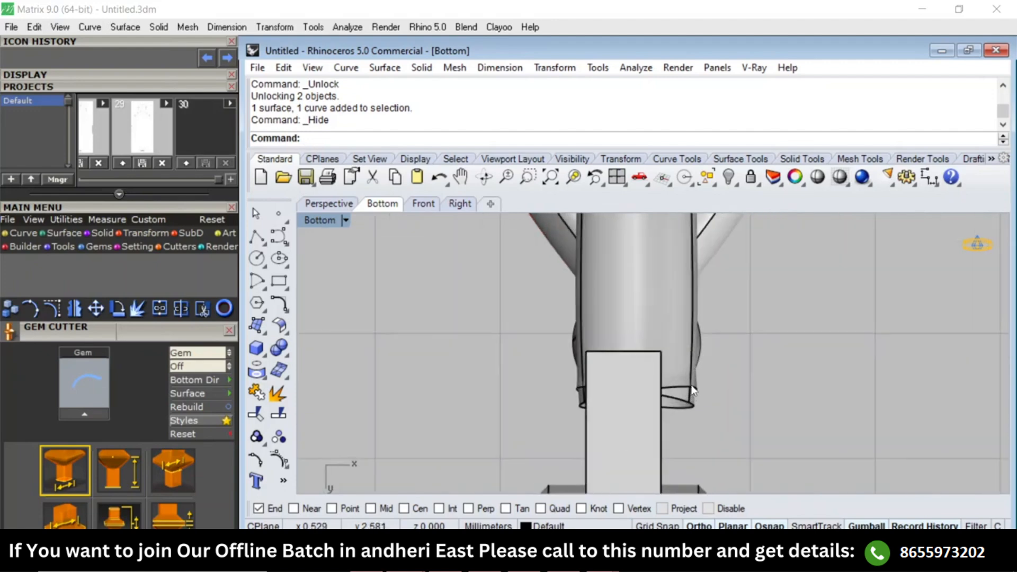
Hide the rectangular connector block covering the joined ends of the prong arms.
{"action": "left_click", "coordinate": [643, 438]}
{"action": "key", "text": "ctrl+h"}
{"action": "right_click_drag", "start_coordinate": [644, 408], "coordinate": [645, 380]}
{"action": "scroll", "coordinate": [643, 379], "scroll_direction": "up", "scroll_amount": 6}
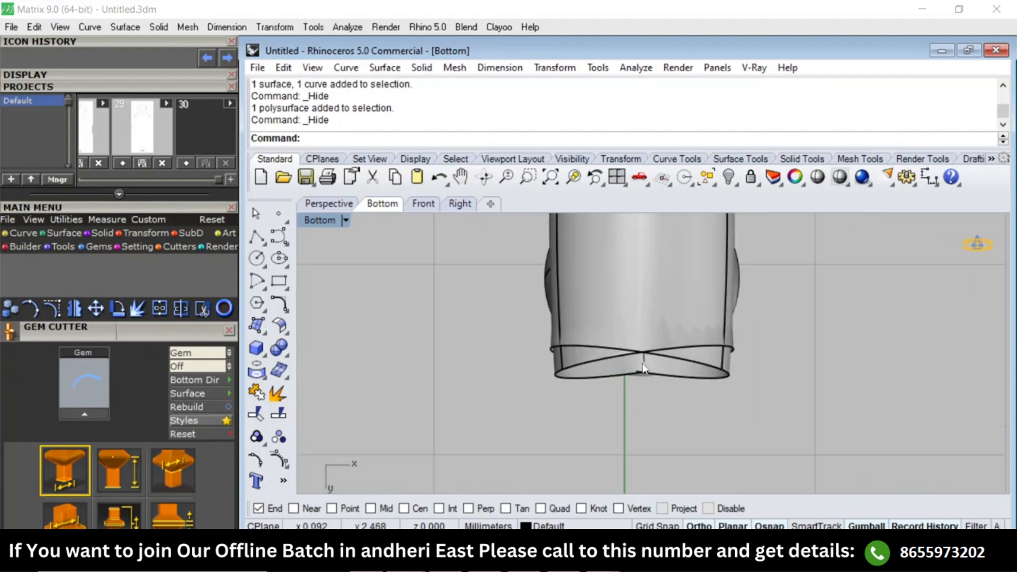
Display the model in wireframe and turn off surface isocurve visibility for all objects.
{"action": "type", "text": "W"}
{"action": "key", "text": "Return"}
{"action": "type", "text": "W"}
{"action": "key", "text": "BackSpace"}
{"action": "scroll", "coordinate": [668, 339], "scroll_direction": "down", "scroll_amount": 3}
{"action": "key", "text": "ctrl+a"}
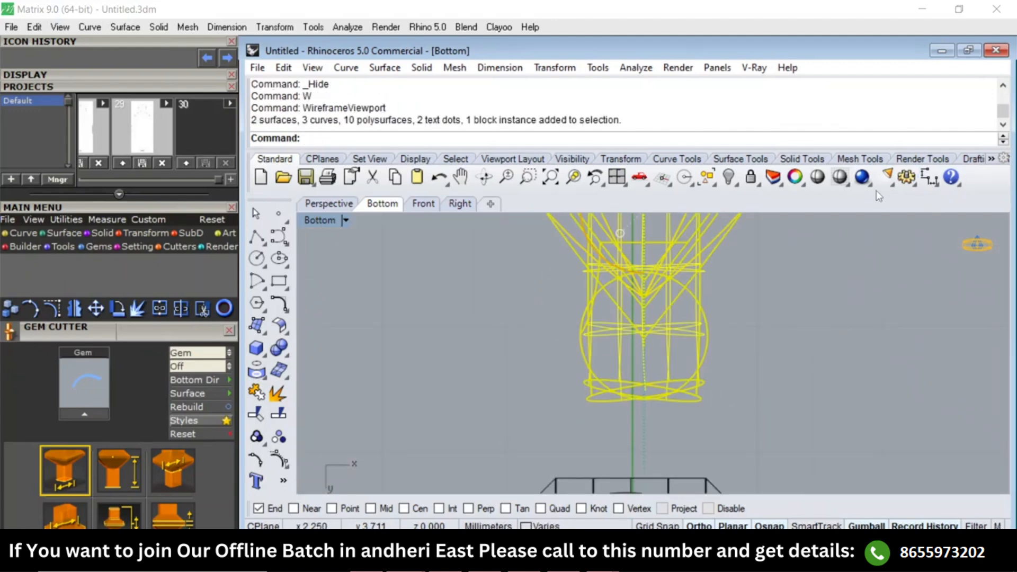
{"action": "left_click", "coordinate": [794, 177]}
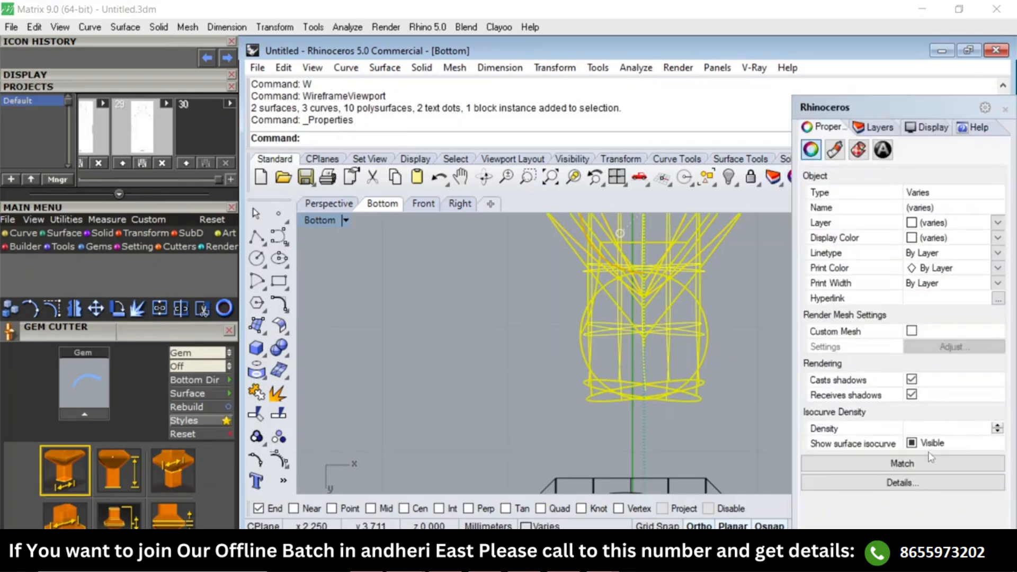
{"action": "left_click", "coordinate": [924, 447]}
{"action": "left_click", "coordinate": [1004, 108]}
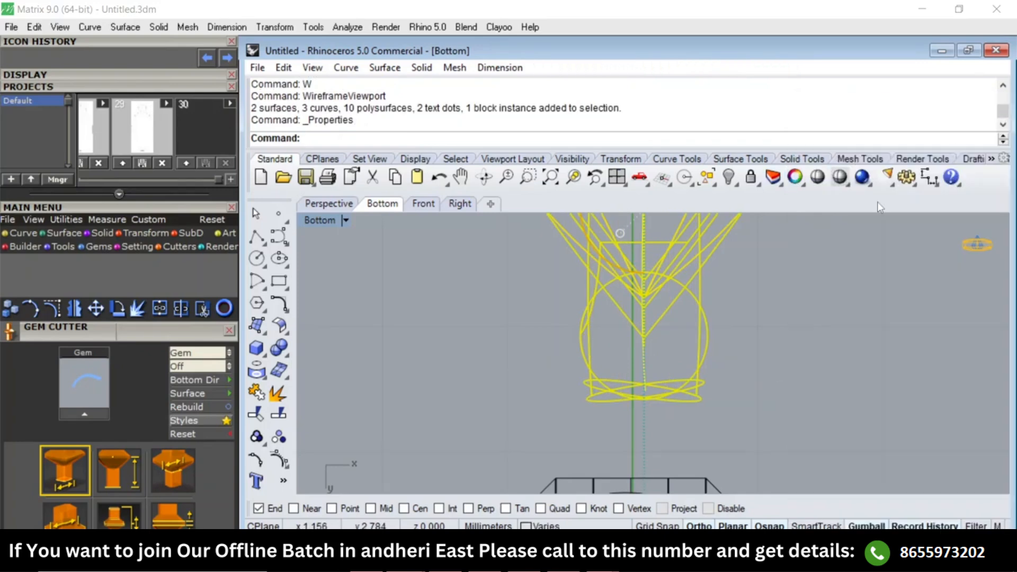
{"action": "key", "text": "Escape"}
Show the rail curve's control points and nudge the one before the connector end sideways toward the arms' centre line.
{"action": "scroll", "coordinate": [628, 360], "scroll_direction": "up", "scroll_amount": 5}
{"action": "left_click", "coordinate": [631, 352]}
{"action": "type", "text": "SV"}
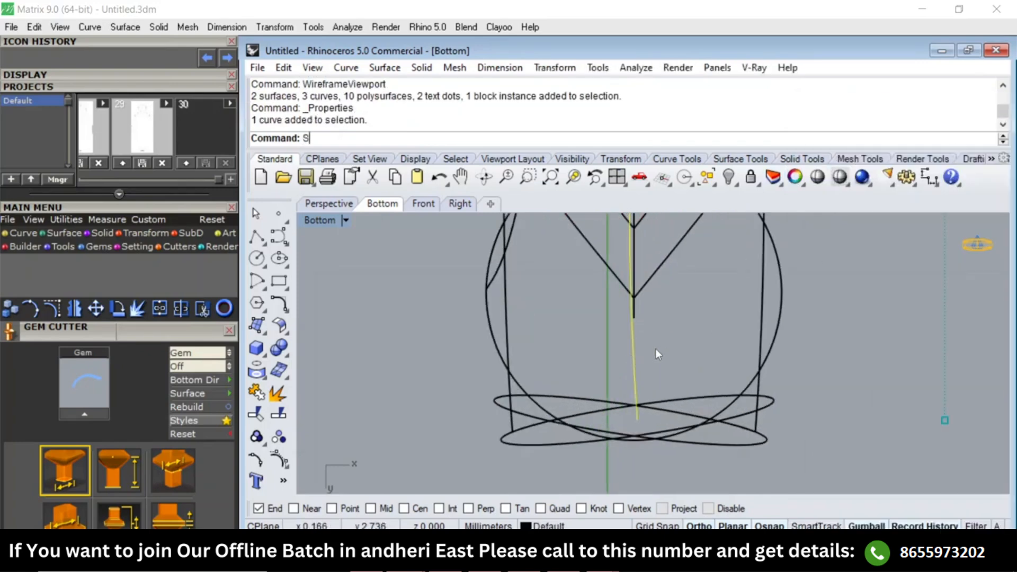
{"action": "key", "text": "Return"}
{"action": "scroll", "coordinate": [670, 267], "scroll_direction": "down", "scroll_amount": 4}
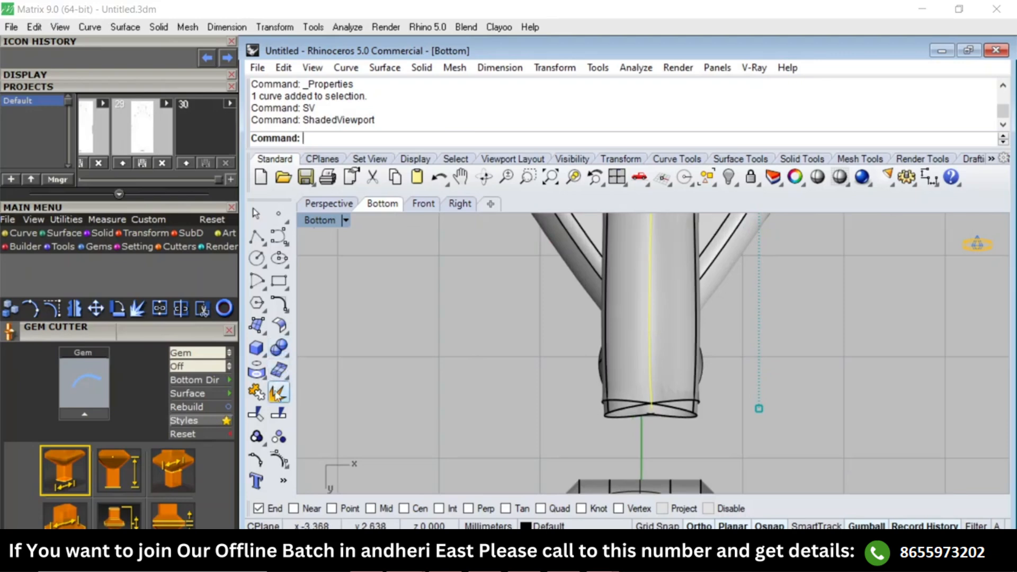
{"action": "left_click", "coordinate": [279, 460]}
{"action": "type", "text": "W"}
{"action": "key", "text": "Return"}
{"action": "scroll", "coordinate": [545, 365], "scroll_direction": "up", "scroll_amount": 2}
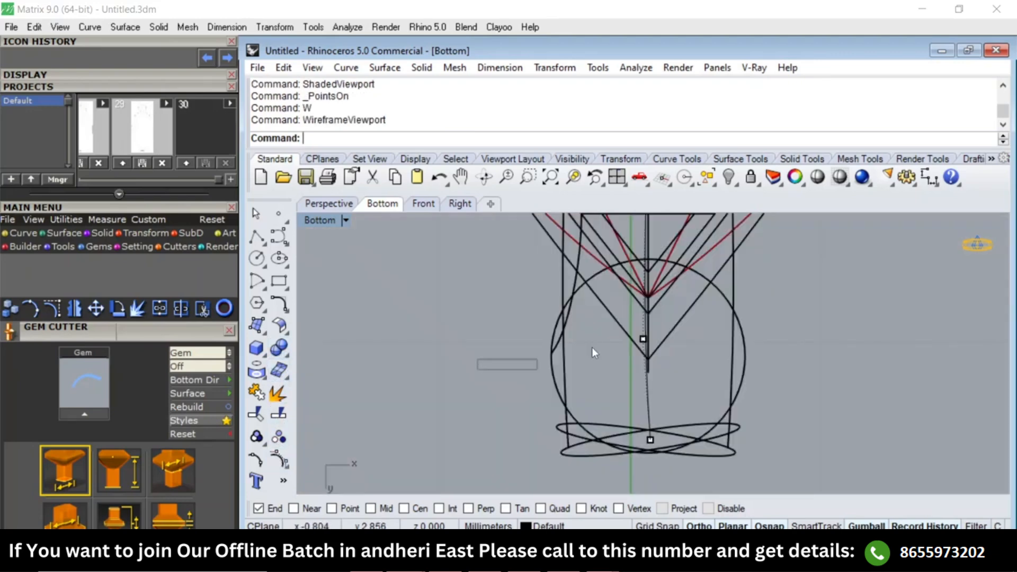
{"action": "left_click", "coordinate": [624, 338]}
{"action": "left_click_drag", "start_coordinate": [674, 340], "coordinate": [679, 339]}
{"action": "scroll", "coordinate": [651, 358], "scroll_direction": "down", "scroll_amount": 8}
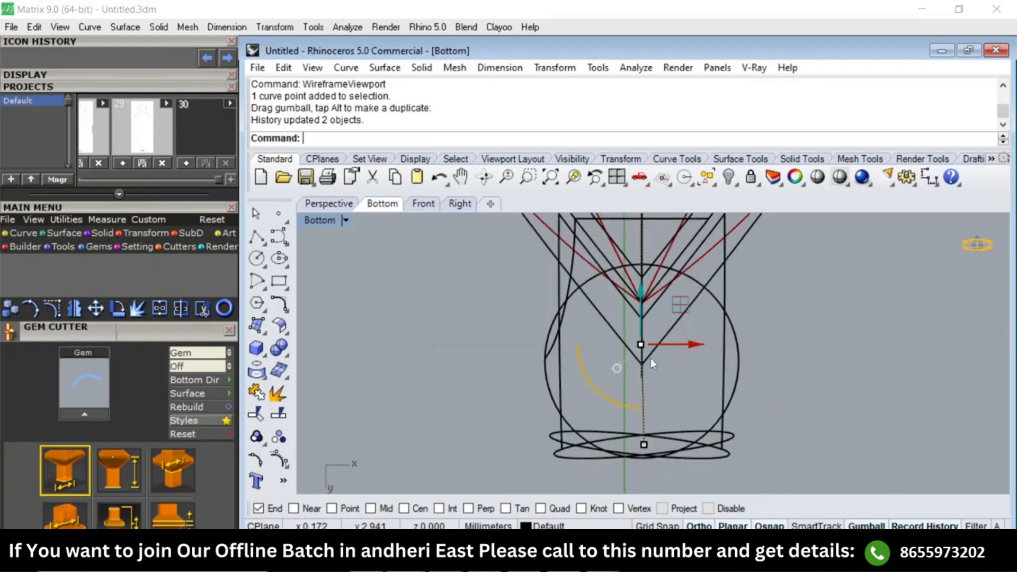
{"action": "scroll", "coordinate": [631, 361], "scroll_direction": "up", "scroll_amount": 5}
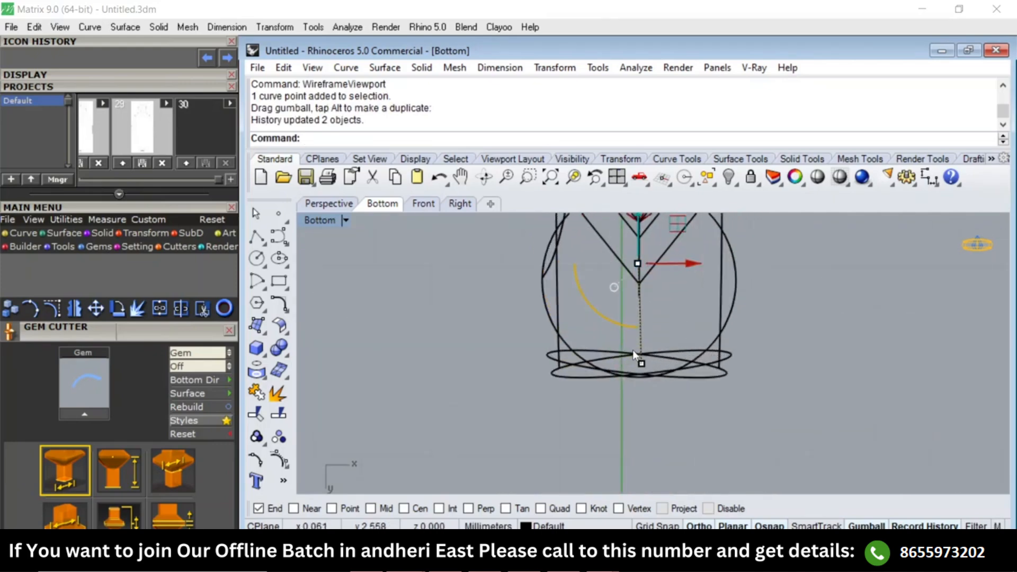
Return to shaded display and examine the mirrored arms' bend and junction around the pear setting in perspective.
{"action": "type", "text": "SV"}
{"action": "key", "text": "Return"}
{"action": "scroll", "coordinate": [665, 340], "scroll_direction": "down", "scroll_amount": 4}
{"action": "left_click", "coordinate": [718, 314]}
{"action": "type", "text": "Top"}
{"action": "key", "text": "Return"}
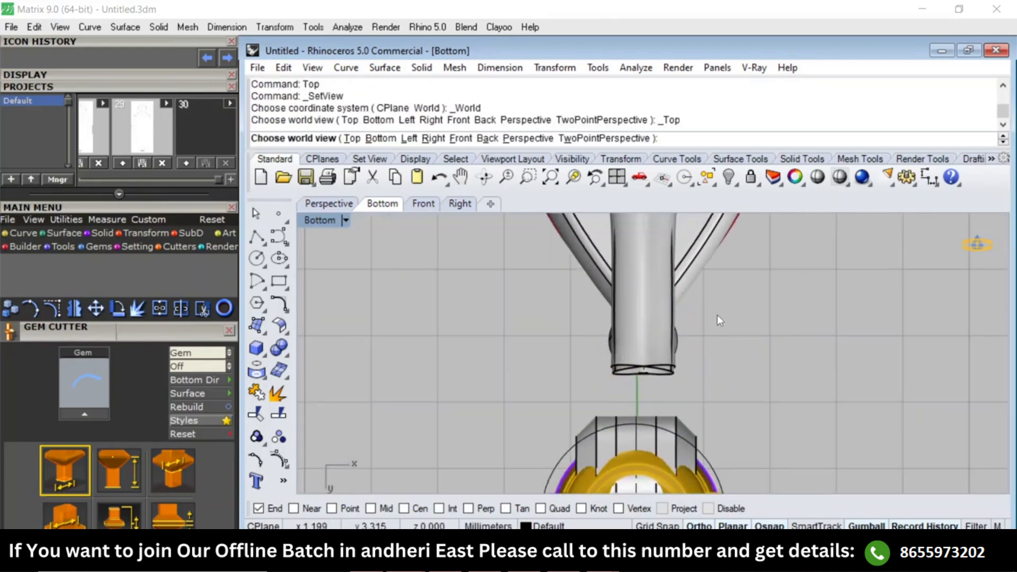
{"action": "type", "text": "Perspective"}
{"action": "key", "text": "Return"}
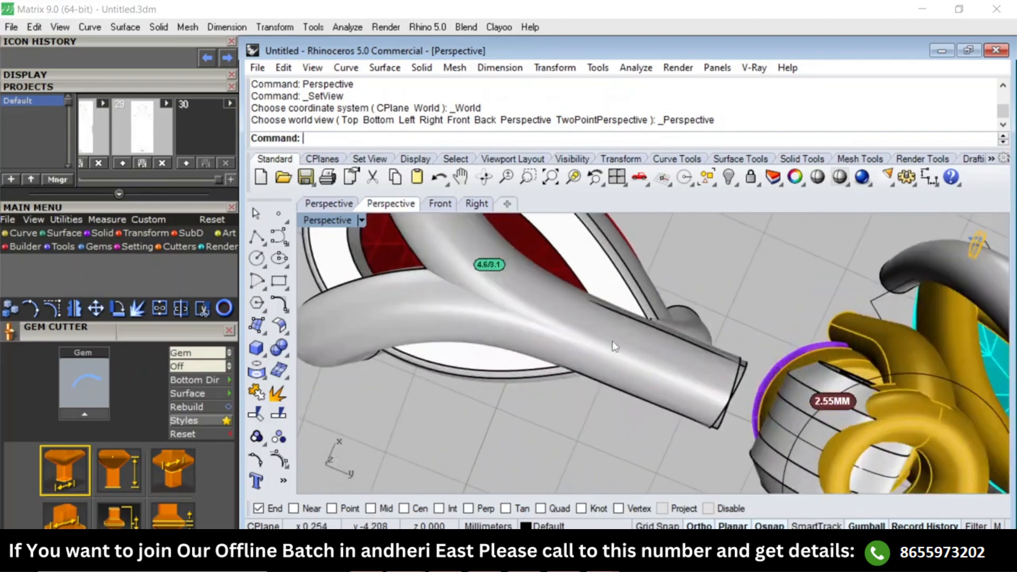
{"action": "scroll", "coordinate": [638, 369], "scroll_direction": "down", "scroll_amount": 6}
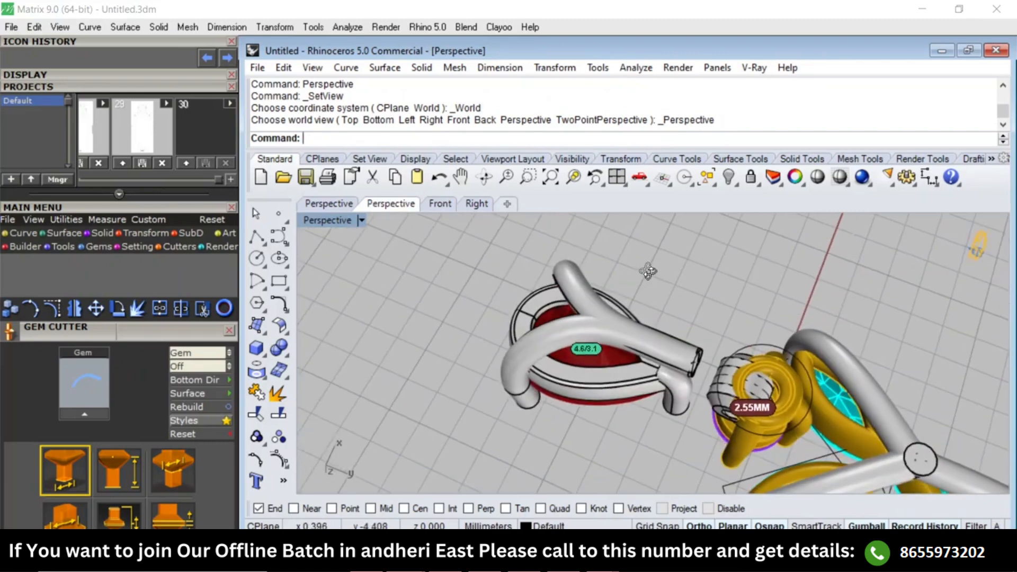
{"action": "right_click_drag", "start_coordinate": [593, 355], "coordinate": [525, 259]}
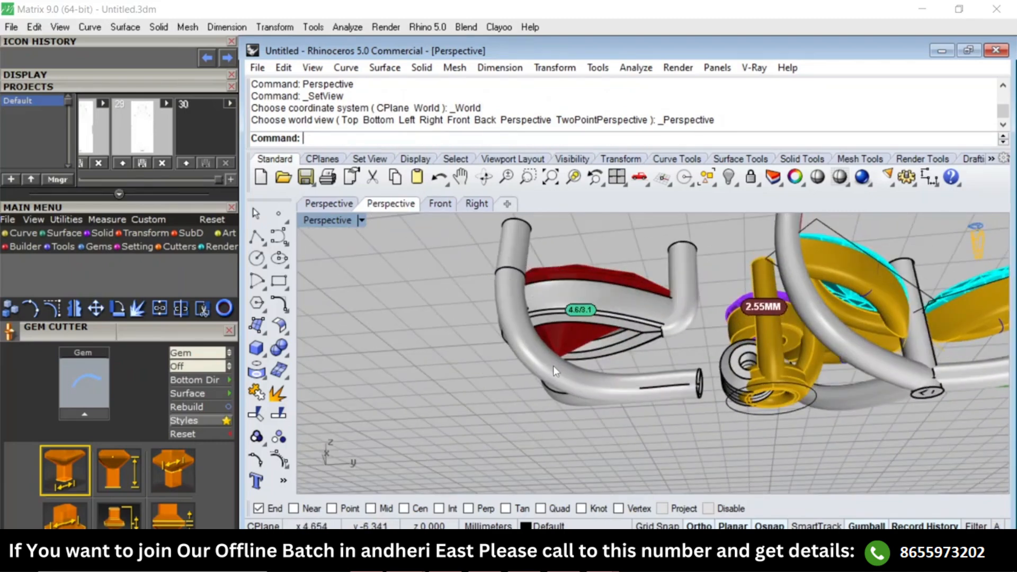
{"action": "right_click_drag", "start_coordinate": [590, 384], "coordinate": [495, 261]}
{"action": "key", "text": "ctrl+a"}
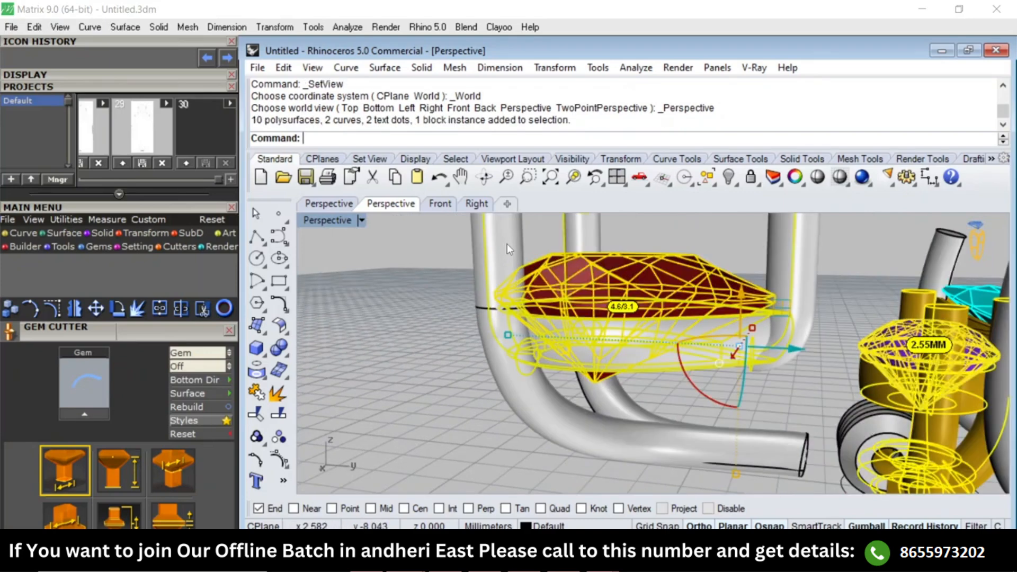
{"action": "scroll", "coordinate": [450, 272], "scroll_direction": "down", "scroll_amount": 10}
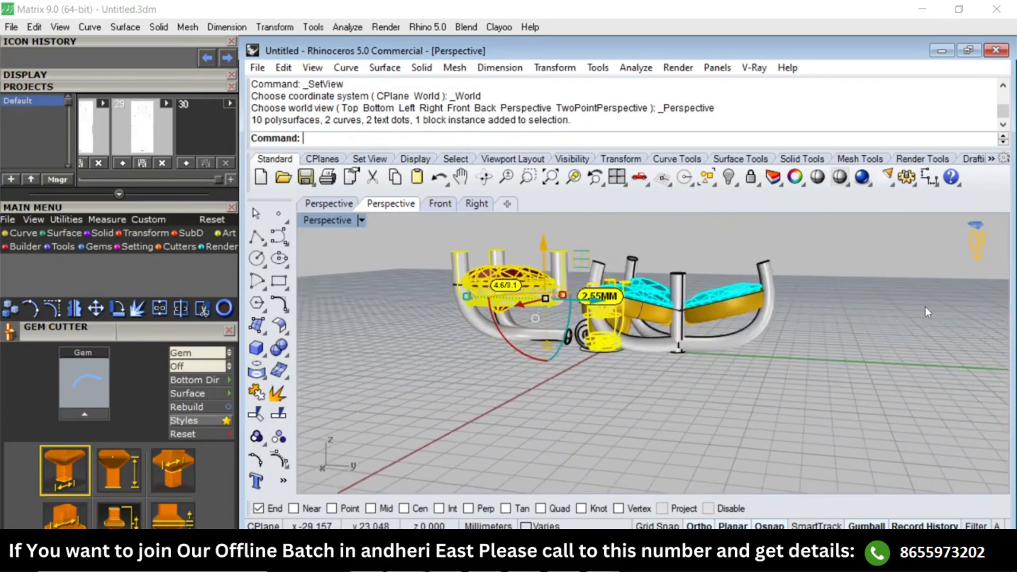
{"action": "left_click", "coordinate": [911, 315]}
Compare how the prongs meet the gem seats on the cyan gem settings and on the pear setting.
{"action": "scroll", "coordinate": [772, 277], "scroll_direction": "up", "scroll_amount": 5}
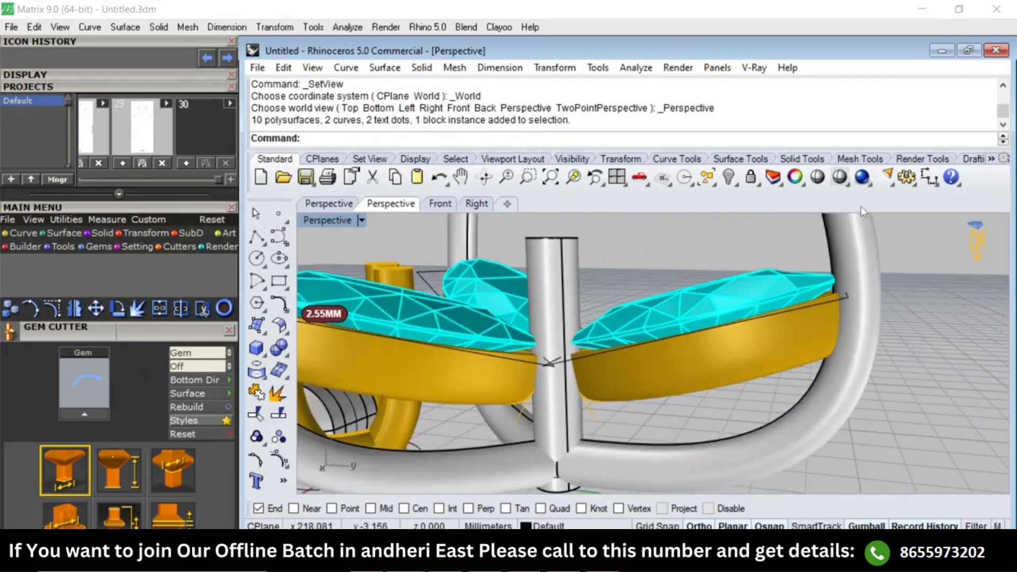
{"action": "scroll", "coordinate": [848, 289], "scroll_direction": "down", "scroll_amount": 5}
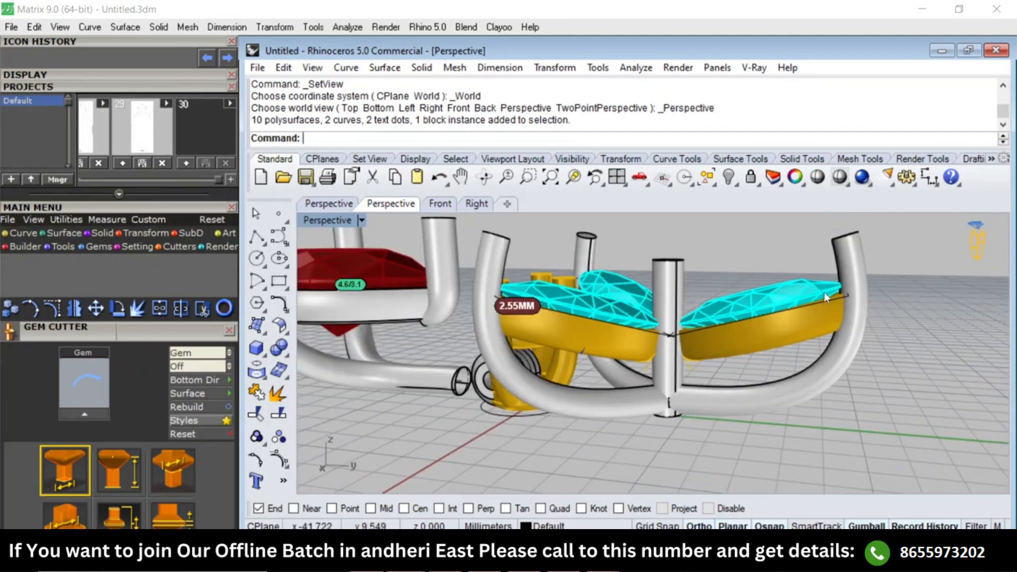
{"action": "scroll", "coordinate": [868, 286], "scroll_direction": "up", "scroll_amount": 7}
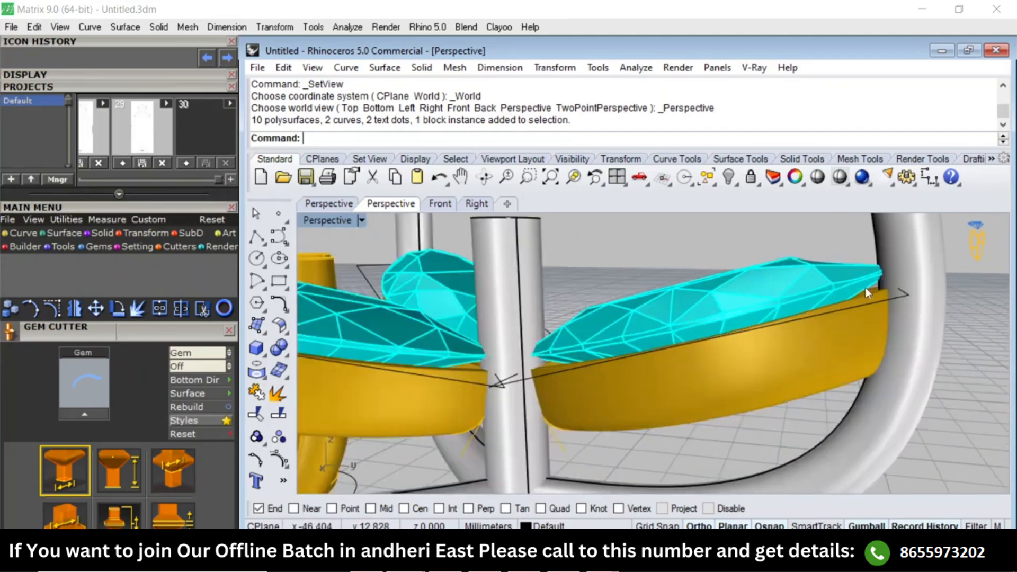
{"action": "scroll", "coordinate": [769, 298], "scroll_direction": "down", "scroll_amount": 6}
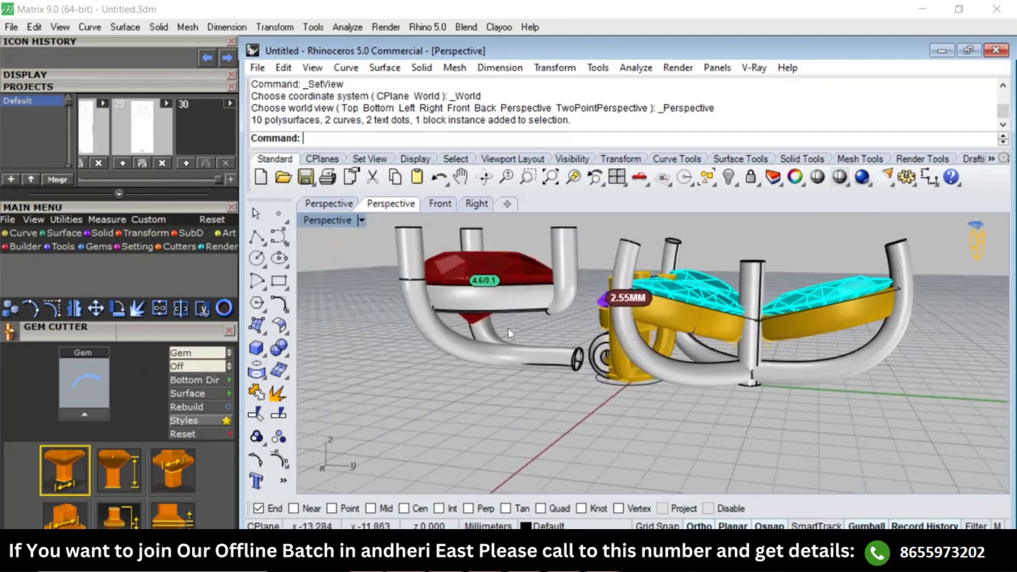
{"action": "scroll", "coordinate": [418, 273], "scroll_direction": "up", "scroll_amount": 3}
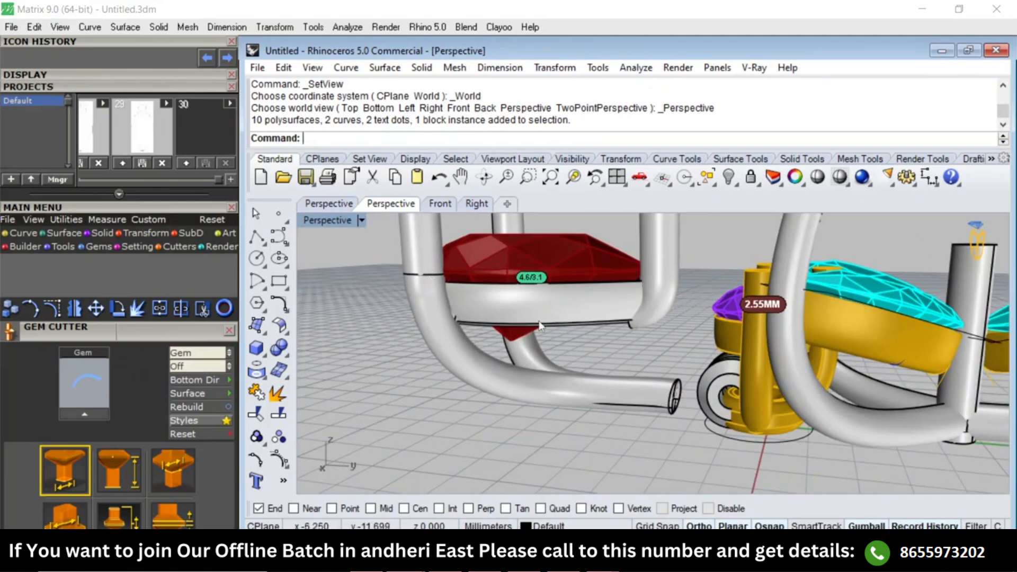
{"action": "right_click_drag", "start_coordinate": [540, 326], "coordinate": [816, 306]}
{"action": "scroll", "coordinate": [816, 305], "scroll_direction": "up", "scroll_amount": 5}
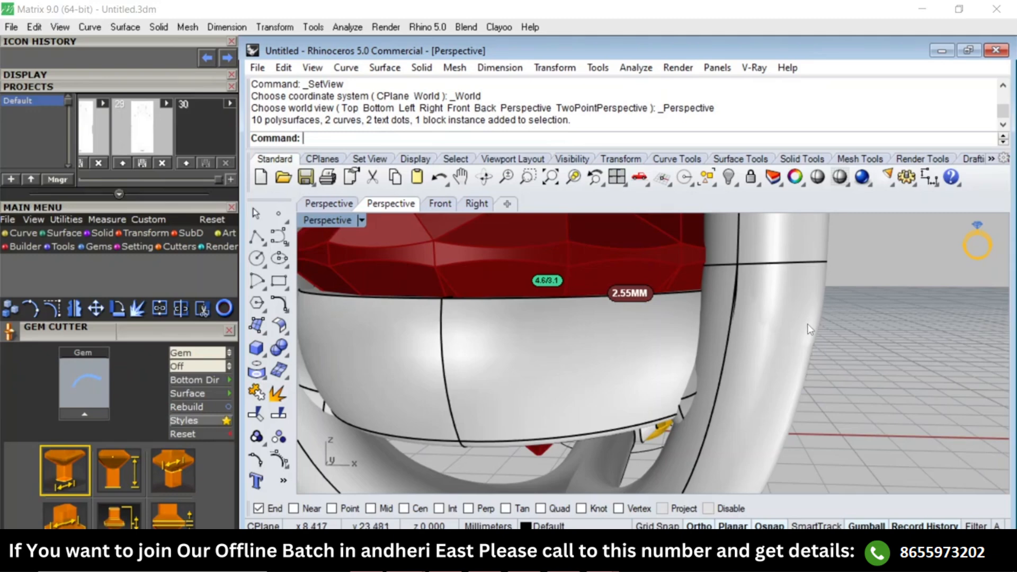
{"action": "right_click_drag", "start_coordinate": [808, 320], "coordinate": [920, 308]}
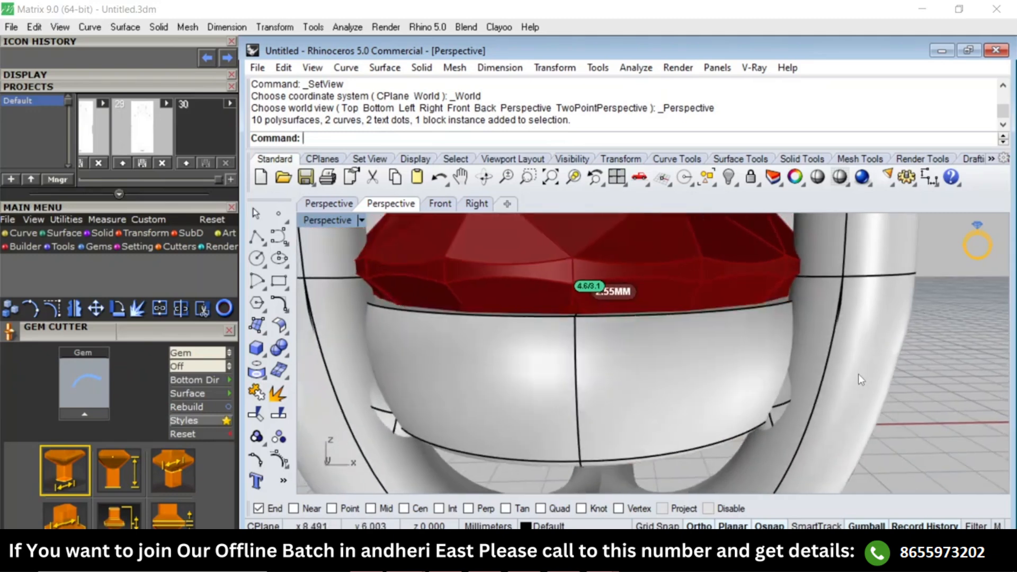
Show the side arm rail curve's control points and nudge the point just below its upper end slightly outward.
{"action": "type", "text": "W"}
{"action": "key", "text": "Return"}
{"action": "left_click", "coordinate": [841, 350]}
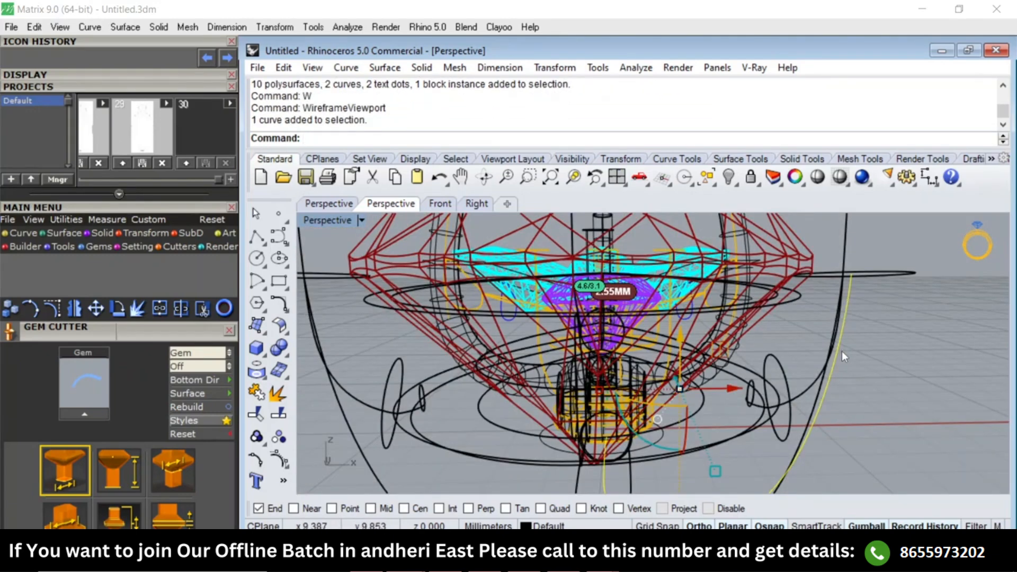
{"action": "type", "text": "Pn"}
{"action": "key", "text": "Return"}
{"action": "left_click", "coordinate": [844, 338]}
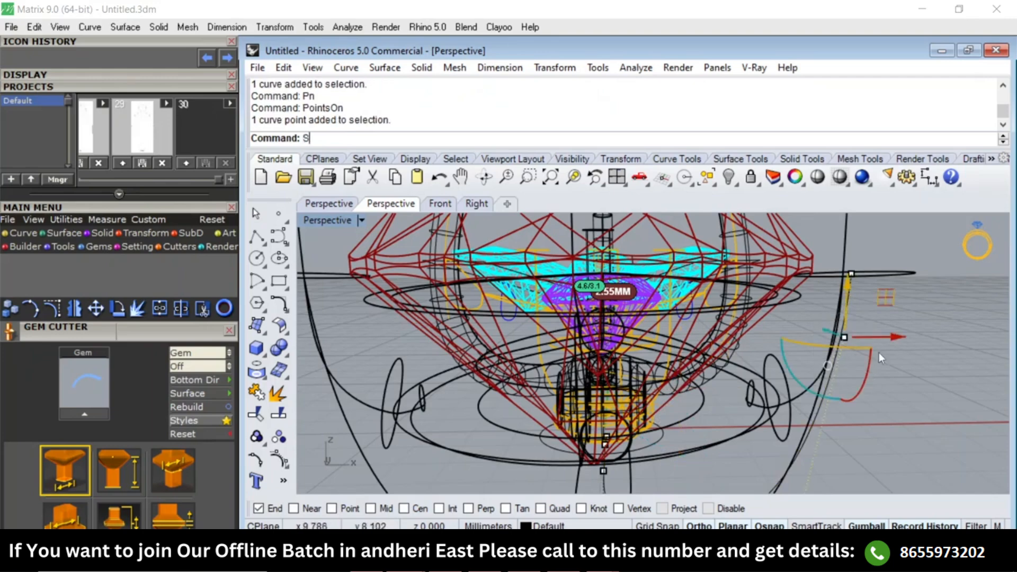
{"action": "type", "text": "SV"}
{"action": "key", "text": "Return"}
{"action": "left_click_drag", "start_coordinate": [897, 338], "coordinate": [899, 343]}
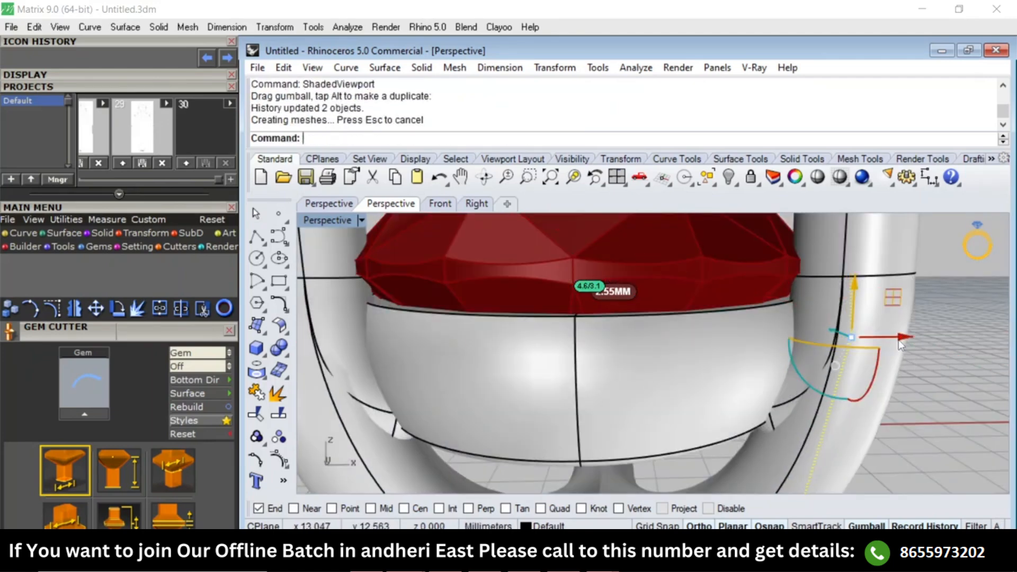
Examine the reshaped arms around the pear setting in perspective and in the Right view.
{"action": "scroll", "coordinate": [923, 336], "scroll_direction": "down", "scroll_amount": 5}
{"action": "right_click_drag", "start_coordinate": [943, 304], "coordinate": [756, 312]}
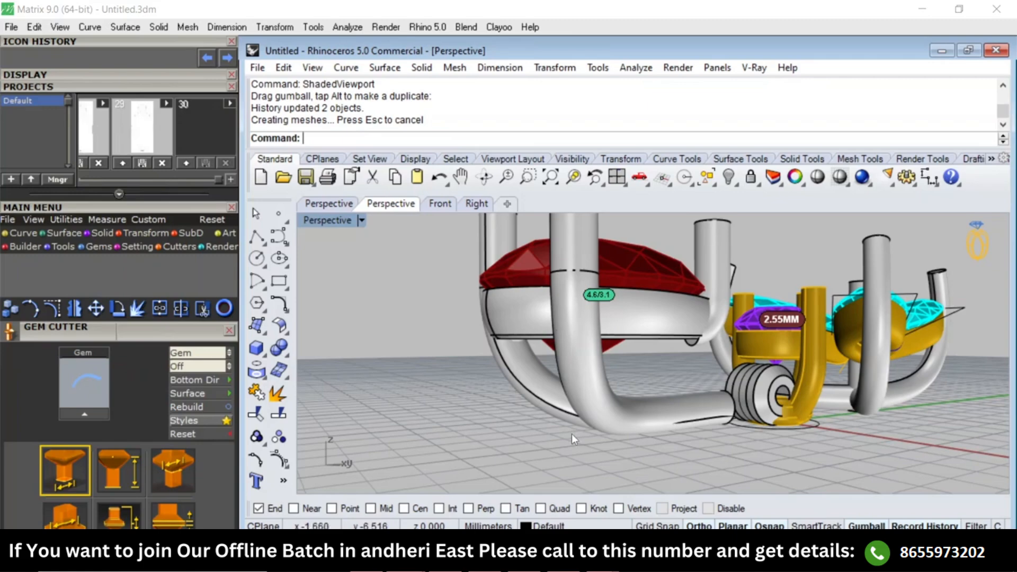
{"action": "right_click_drag", "start_coordinate": [567, 428], "coordinate": [676, 330]}
{"action": "key", "text": "F7"}
{"action": "scroll", "coordinate": [676, 329], "scroll_direction": "up", "scroll_amount": 9}
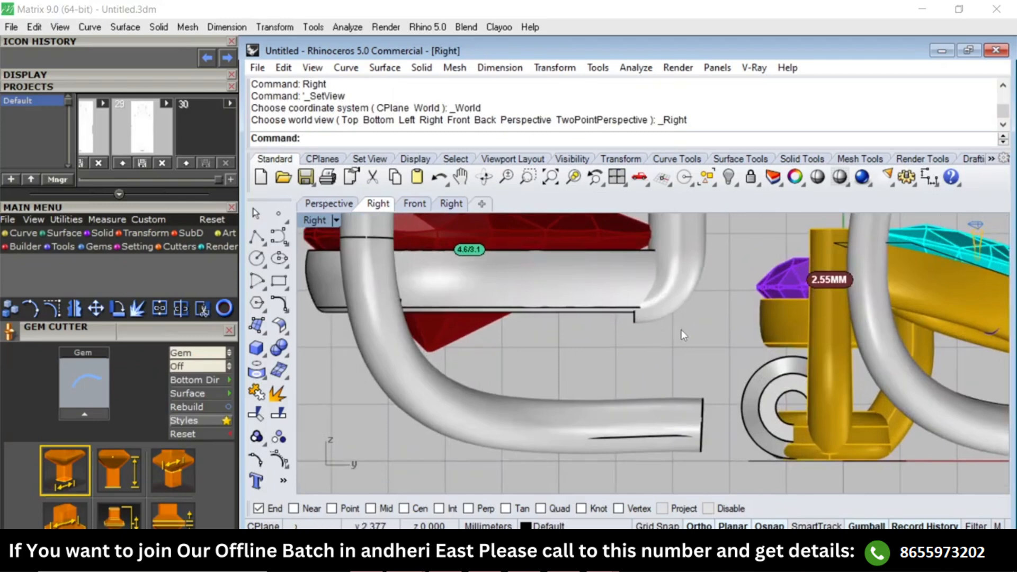
{"action": "scroll", "coordinate": [670, 330], "scroll_direction": "down", "scroll_amount": 4}
{"action": "right_click_drag", "start_coordinate": [680, 258], "coordinate": [679, 339]}
{"action": "scroll", "coordinate": [679, 339], "scroll_direction": "up", "scroll_amount": 4}
{"action": "left_click", "coordinate": [681, 313]}
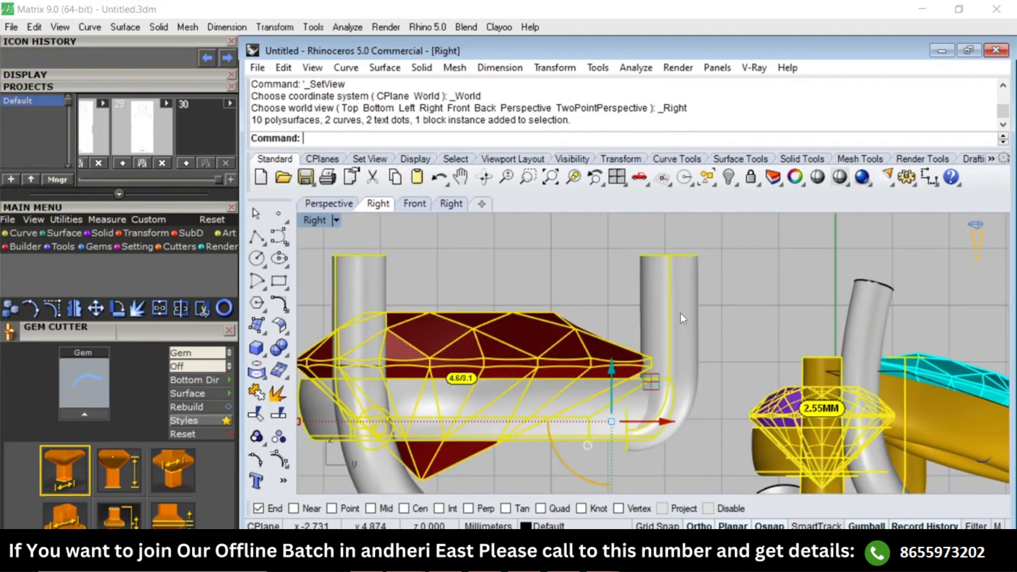
{"action": "key", "text": "Escape"}
{"action": "type", "text": "w"}
{"action": "key", "text": "Return"}
{"action": "left_click", "coordinate": [669, 298]}
{"action": "key", "text": "Return"}
{"action": "key", "text": "Escape"}
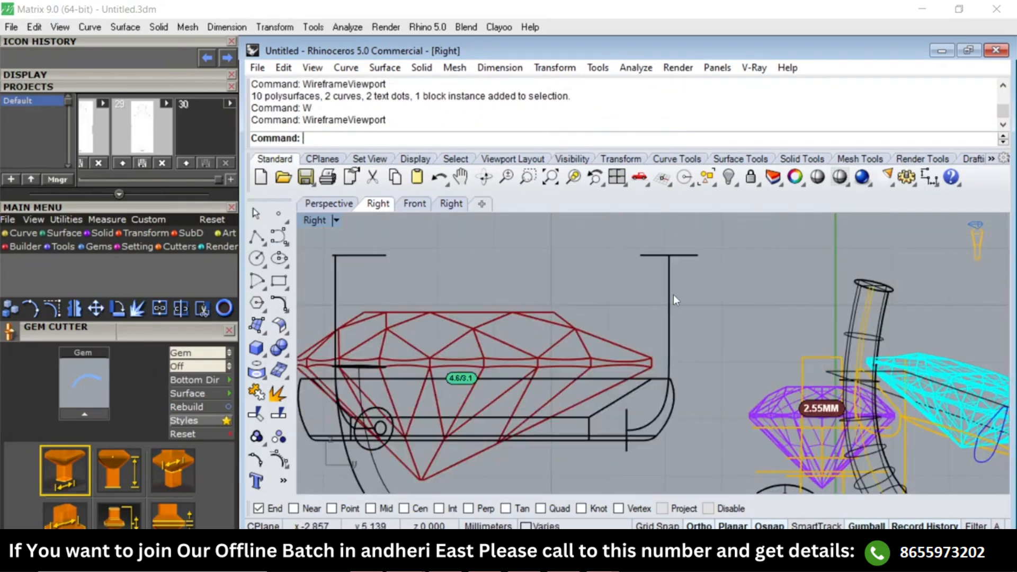
{"action": "type", "text": "de"}
{"action": "key", "text": "Return"}
{"action": "type", "text": "sv"}
{"action": "key", "text": "Return"}
{"action": "key", "text": "Escape"}
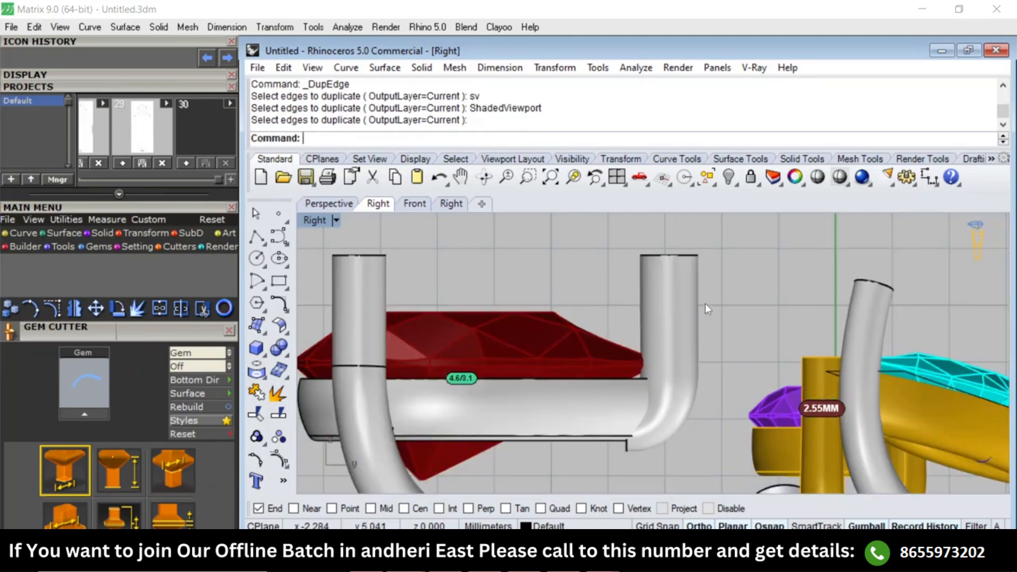
Extract a cross-section isocurve from the vertical part of the pear tip prong, just above the gem's girdle.
{"action": "type", "text": "EI"}
{"action": "key", "text": "Return"}
{"action": "scroll", "coordinate": [647, 353], "scroll_direction": "up", "scroll_amount": 2}
{"action": "left_click", "coordinate": [683, 328]}
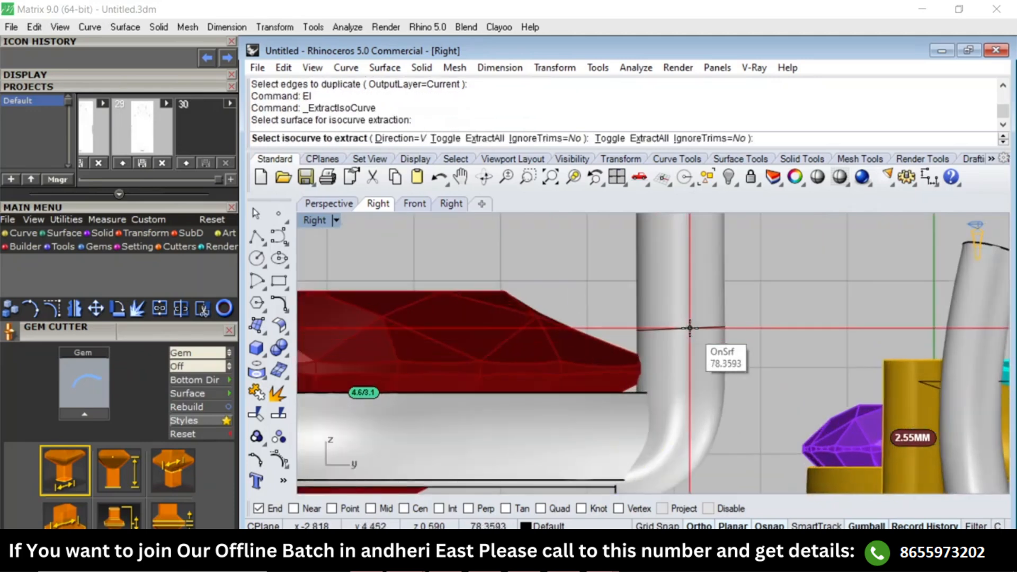
{"action": "left_click", "coordinate": [691, 328]}
{"action": "key", "text": "Return"}
{"action": "scroll", "coordinate": [675, 335], "scroll_direction": "down", "scroll_amount": 2}
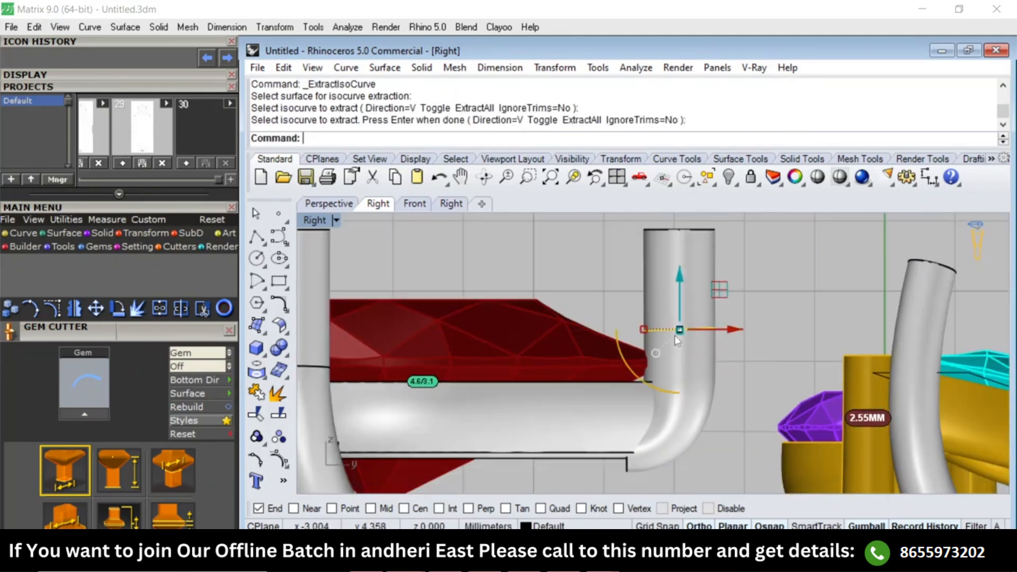
Copy the tip prong's rail curve from its top endpoint to the centre of the extracted section, snapping to Center.
{"action": "type", "text": "w"}
{"action": "key", "text": "Return"}
{"action": "left_click", "coordinate": [679, 272]}
{"action": "left_click", "coordinate": [701, 310]}
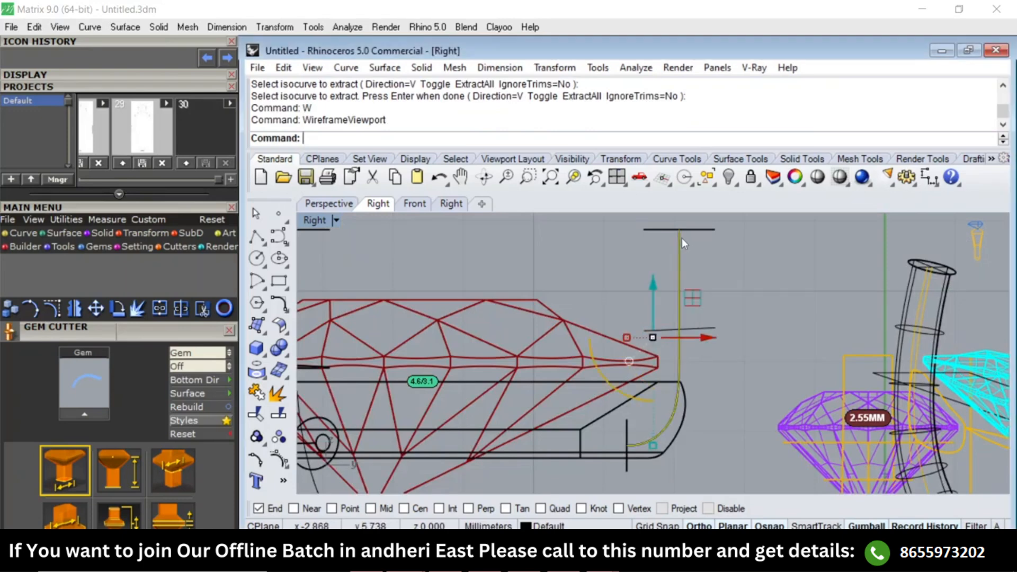
{"action": "type", "text": "c"}
{"action": "key", "text": "Return"}
{"action": "left_click", "coordinate": [679, 229]}
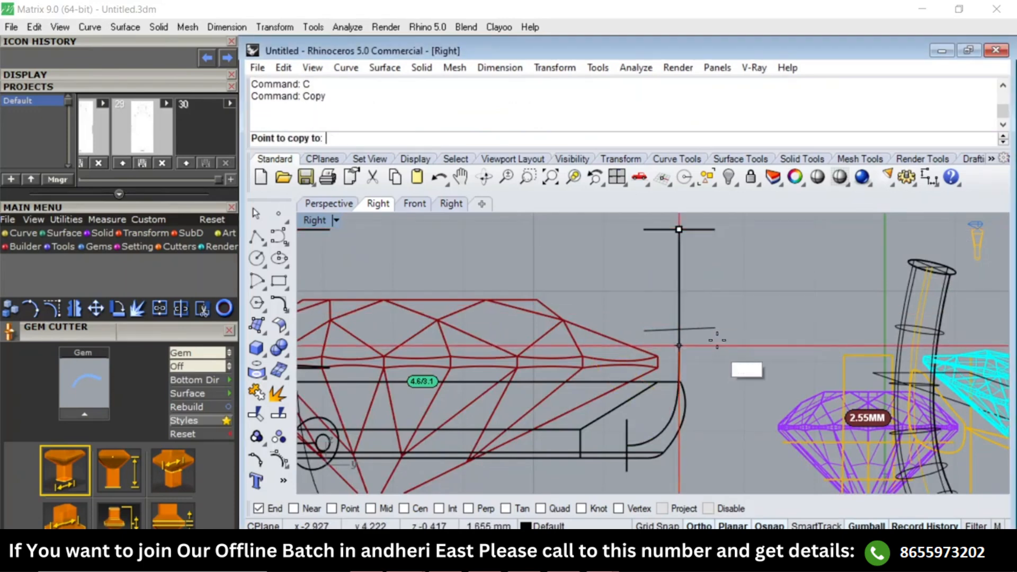
{"action": "type", "text": "ooc"}
{"action": "key", "text": "Return"}
{"action": "type", "text": "ooc"}
{"action": "key", "text": "Return"}
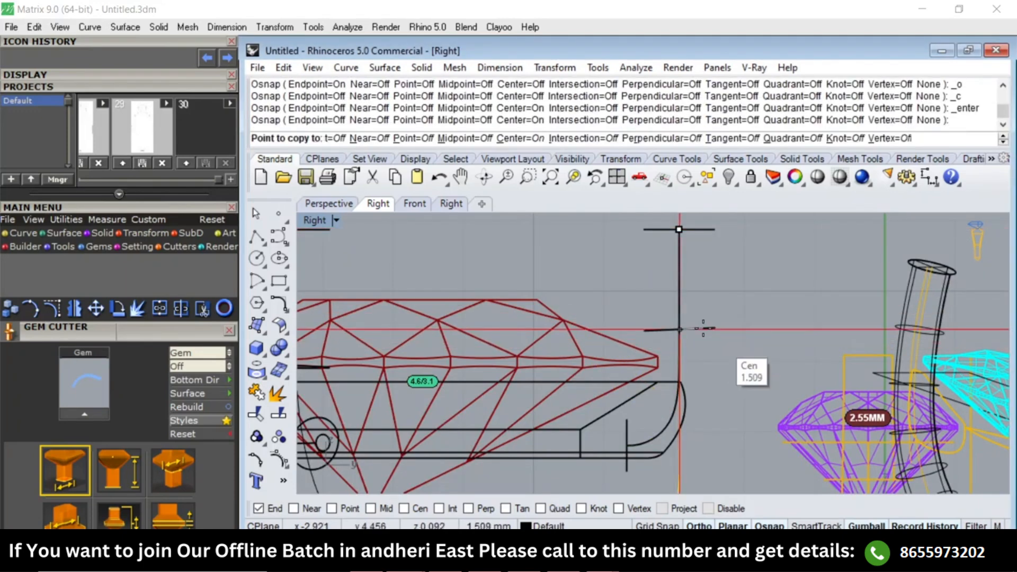
{"action": "scroll", "coordinate": [698, 342], "scroll_direction": "down", "scroll_amount": 2}
{"action": "right_click", "coordinate": [698, 366]}
{"action": "right_click_drag", "start_coordinate": [698, 384], "coordinate": [697, 339]}
Rebuild the copied rail curve with 5 points at degree 3 and turn on its control points in shaded display.
{"action": "left_click", "coordinate": [651, 363]}
{"action": "type", "text": "sv"}
{"action": "key", "text": "Return"}
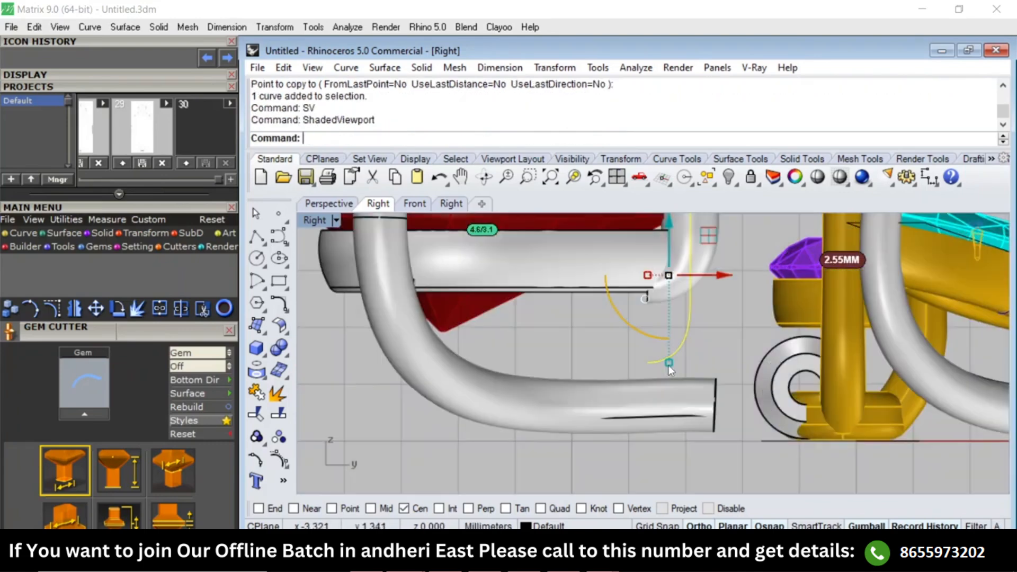
{"action": "type", "text": "reb"}
{"action": "key", "text": "Return"}
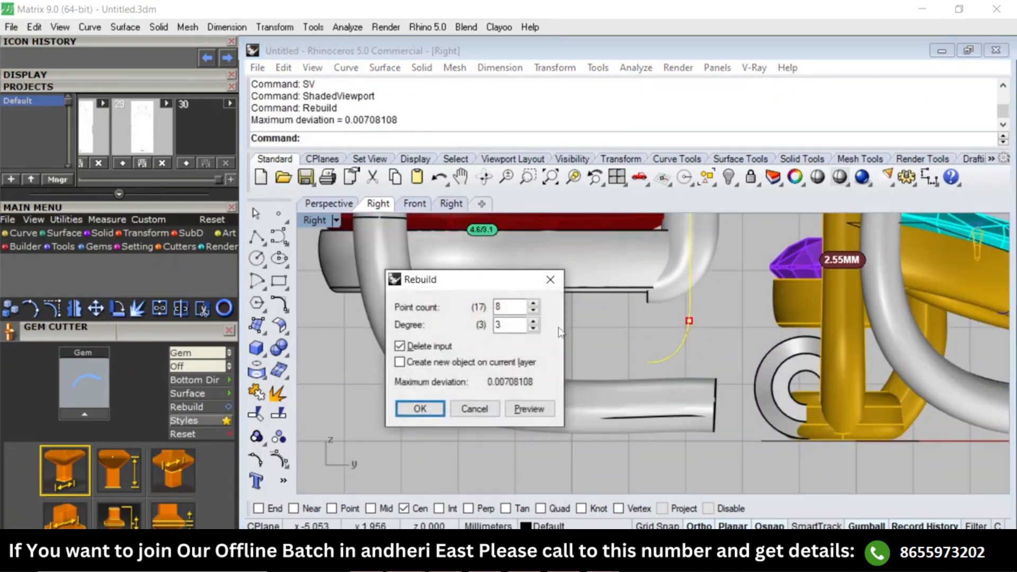
{"action": "left_click_drag", "start_coordinate": [514, 302], "coordinate": [467, 305]}
{"action": "type", "text": "5"}
{"action": "key", "text": "Return"}
{"action": "left_click", "coordinate": [277, 463]}
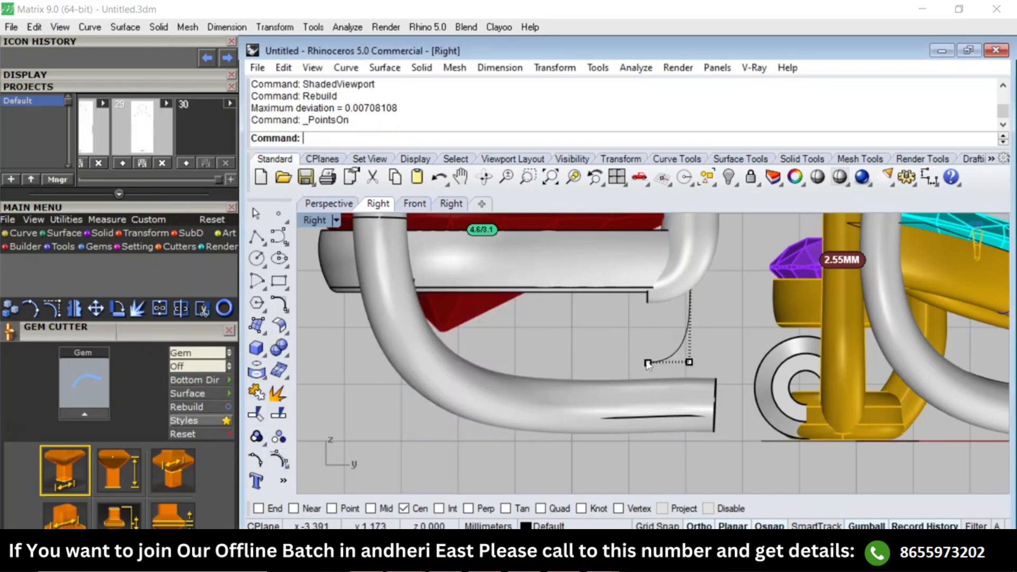
Move the copied rail's two lowest control points down and slightly toward the pear setting, into the horizontal arm.
{"action": "left_click_drag", "start_coordinate": [652, 359], "coordinate": [718, 397]}
{"action": "type", "text": "m"}
{"action": "key", "text": "Return"}
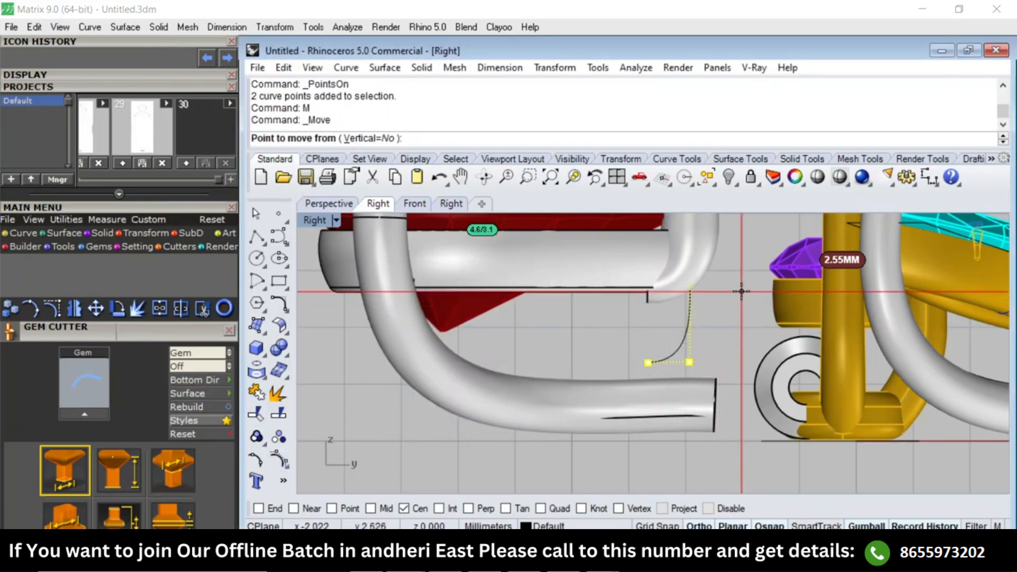
{"action": "left_click", "coordinate": [742, 291]}
{"action": "left_click", "coordinate": [724, 332]}
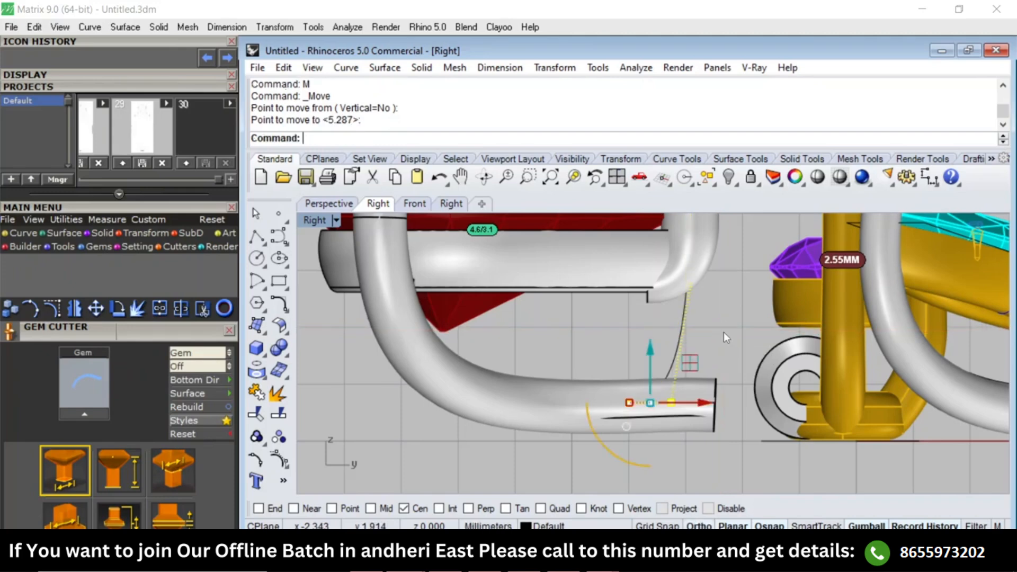
{"action": "type", "text": "m"}
{"action": "key", "text": "Return"}
{"action": "left_click", "coordinate": [730, 313]}
{"action": "left_click", "coordinate": [724, 322]}
{"action": "scroll", "coordinate": [666, 364], "scroll_direction": "down", "scroll_amount": 3}
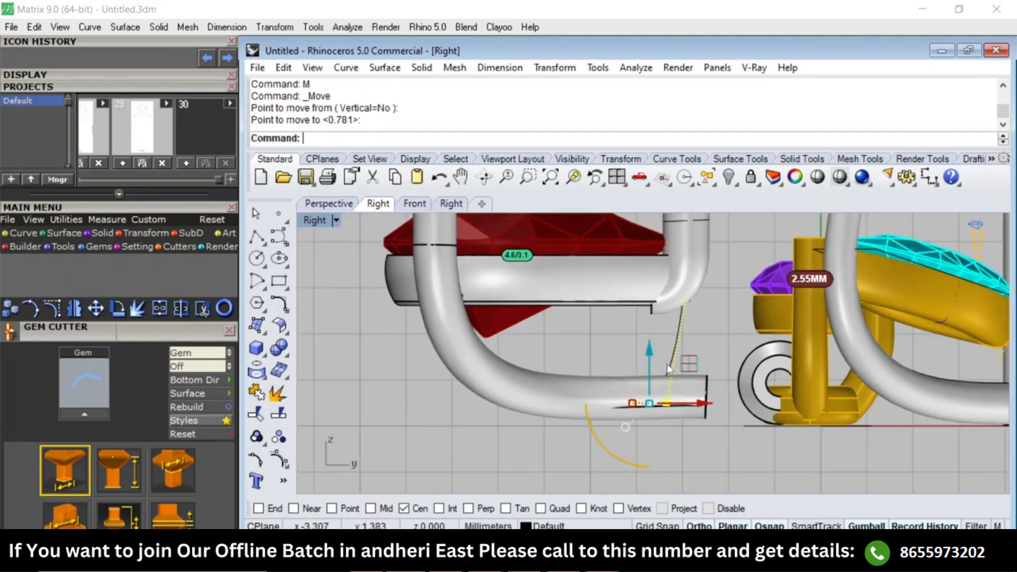
Sweep the extracted section along the reshaped rail curve with Sweep1 to form the prong's lower extension.
{"action": "left_click", "coordinate": [678, 334]}
{"action": "left_click", "coordinate": [693, 270], "text": "shift"}
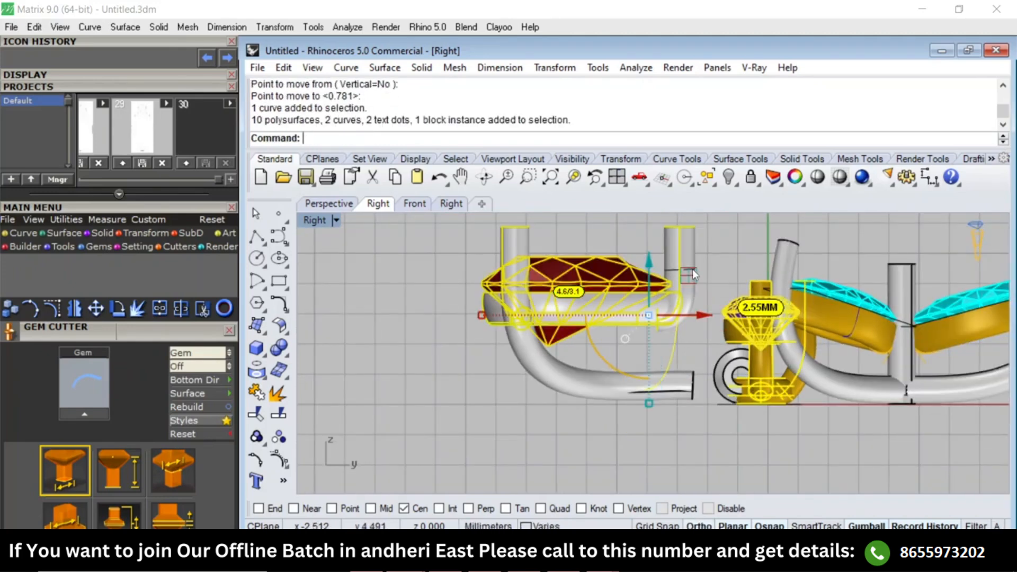
{"action": "left_click", "coordinate": [693, 270], "text": "shift"}
{"action": "left_click", "coordinate": [675, 246], "text": "ctrl"}
{"action": "type", "text": "S1"}
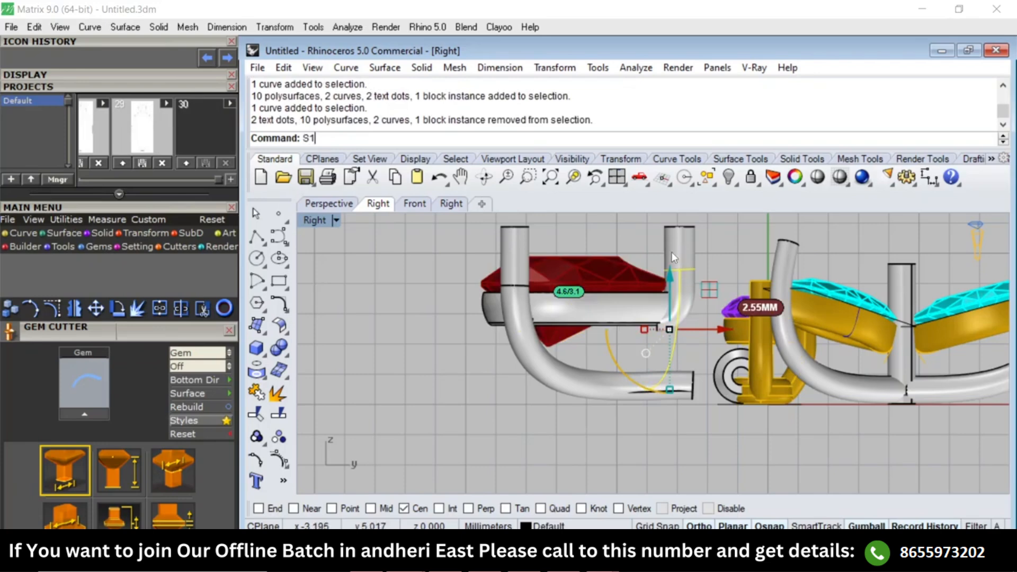
{"action": "key", "text": "Return"}
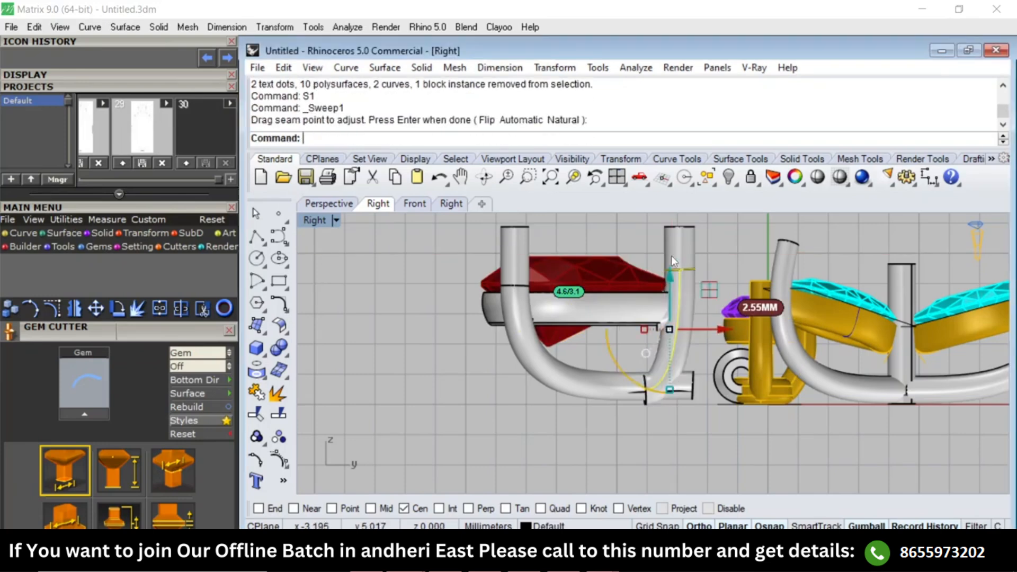
Display the swept prong in wireframe from the Top view and select its rail curve.
{"action": "scroll", "coordinate": [654, 396], "scroll_direction": "up", "scroll_amount": 8}
{"action": "type", "text": "Top"}
{"action": "key", "text": "Return"}
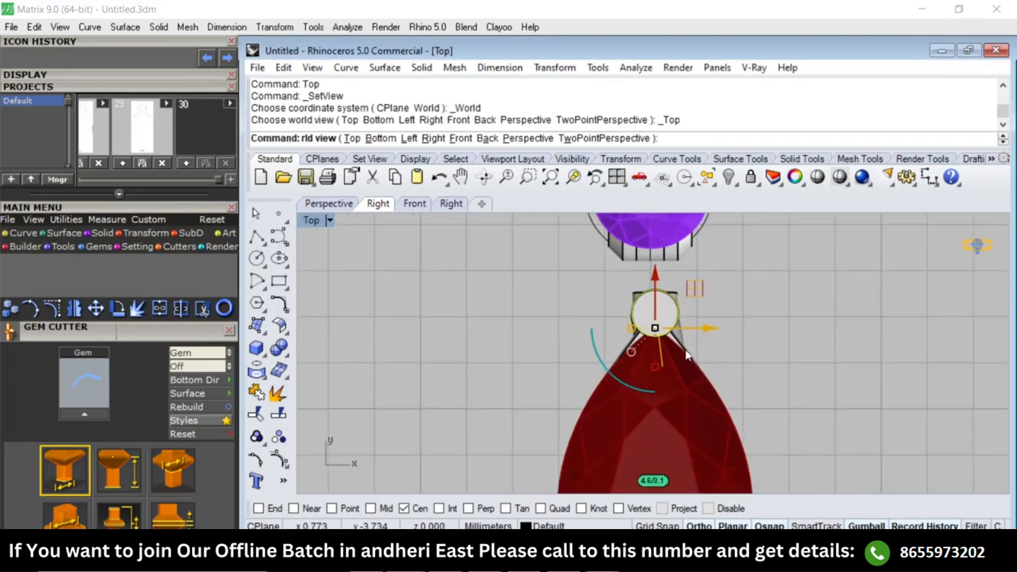
{"action": "scroll", "coordinate": [652, 350], "scroll_direction": "up", "scroll_amount": 3}
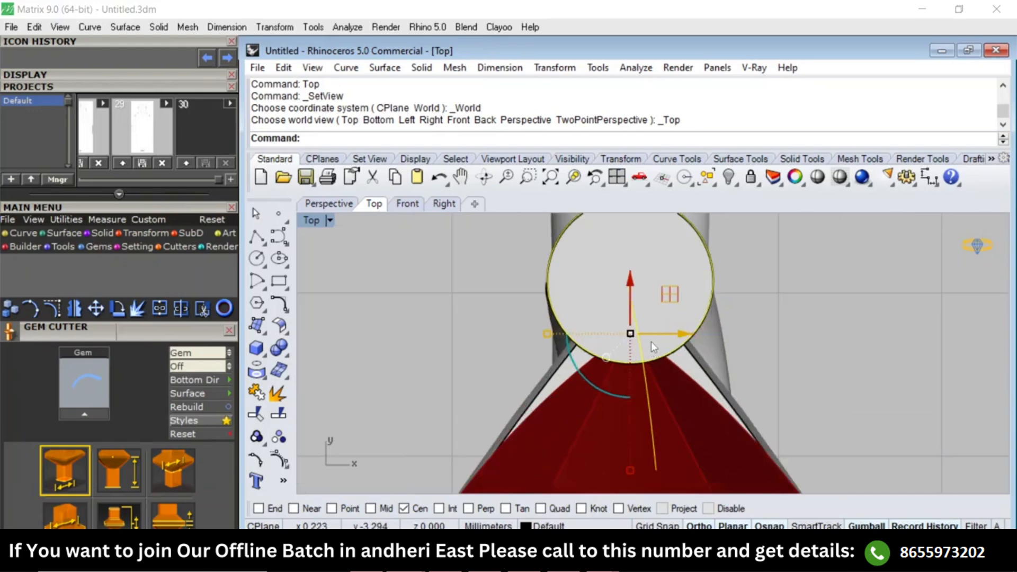
{"action": "type", "text": "w"}
{"action": "key", "text": "Return"}
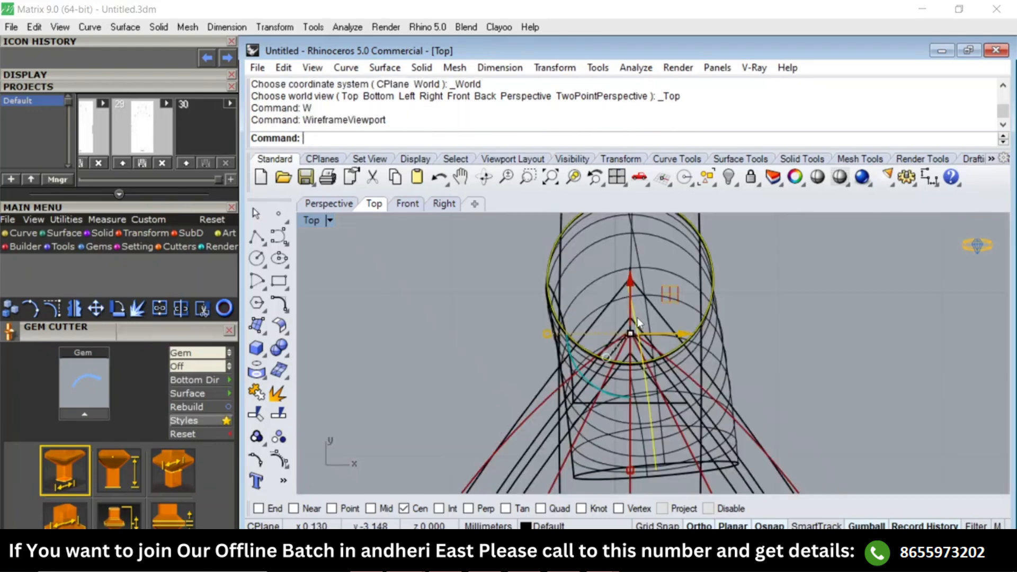
{"action": "left_click", "coordinate": [634, 311]}
{"action": "type", "text": "r"}
{"action": "key", "text": "Return"}
{"action": "key", "text": "Escape"}
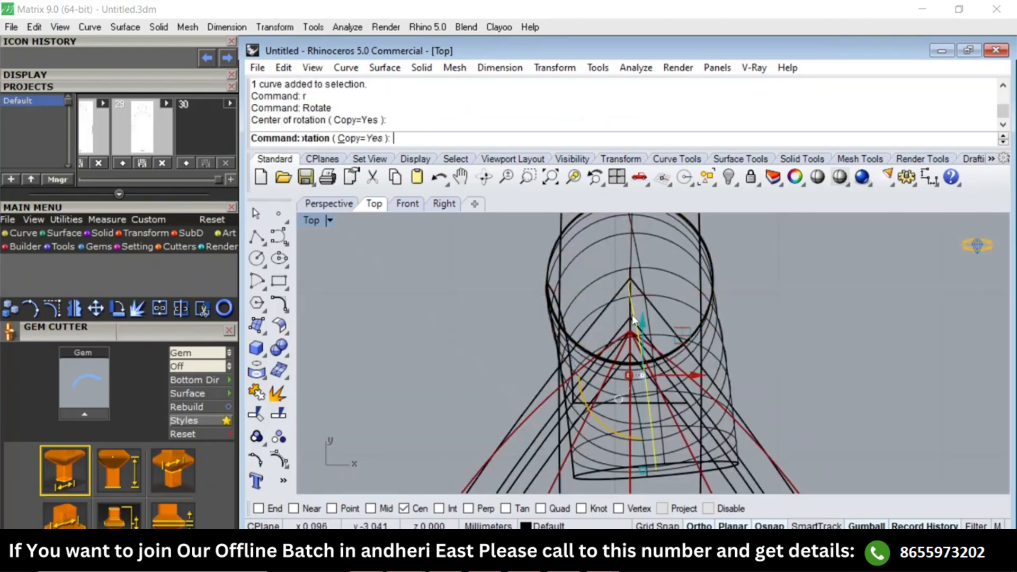
Show the rail curve's control points and shift the two at its lower end sideways toward the setting's centre line.
{"action": "type", "text": "Pn"}
{"action": "key", "text": "Return"}
{"action": "scroll", "coordinate": [623, 327], "scroll_direction": "up", "scroll_amount": 2}
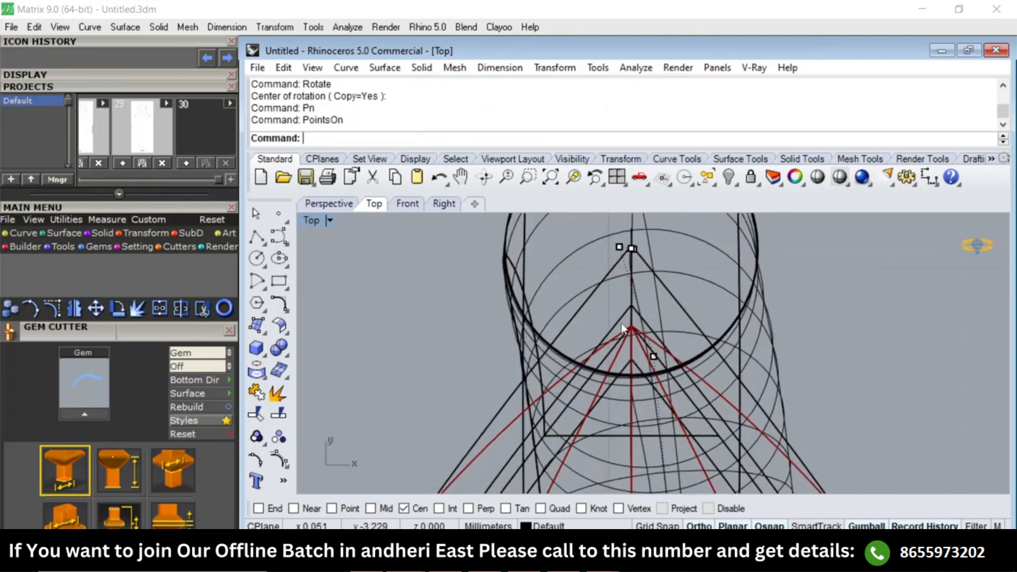
{"action": "left_click", "coordinate": [653, 357]}
{"action": "right_click_drag", "start_coordinate": [653, 356], "coordinate": [650, 190]}
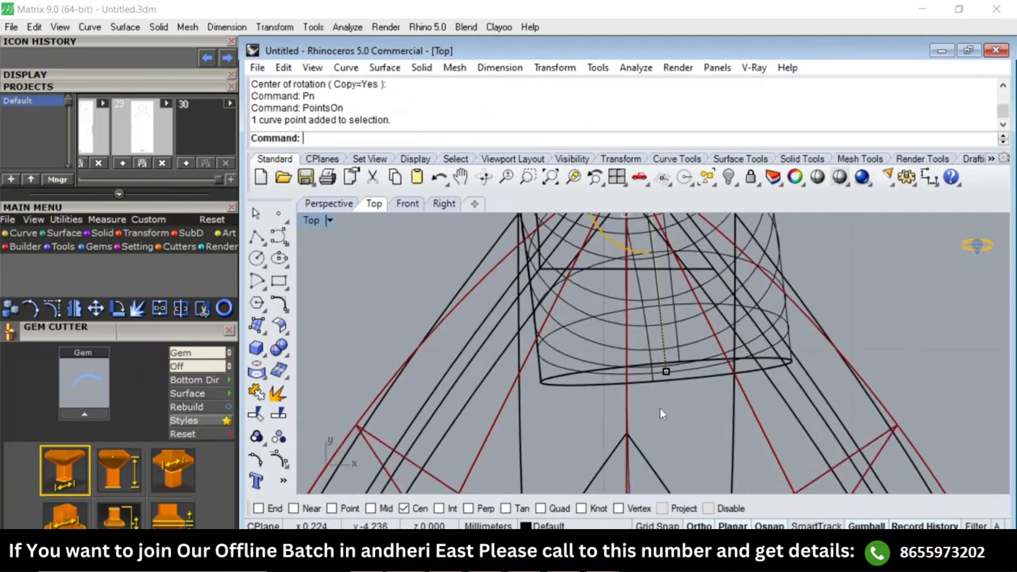
{"action": "left_click", "coordinate": [666, 371], "text": "shift"}
{"action": "left_click_drag", "start_coordinate": [710, 289], "coordinate": [677, 290]}
Align the rail's next-to-last and third control points individually with the setting's centre line and return to shaded display.
{"action": "left_click", "coordinate": [627, 370], "text": "ctrl"}
{"action": "scroll", "coordinate": [625, 355], "scroll_direction": "down", "scroll_amount": 3}
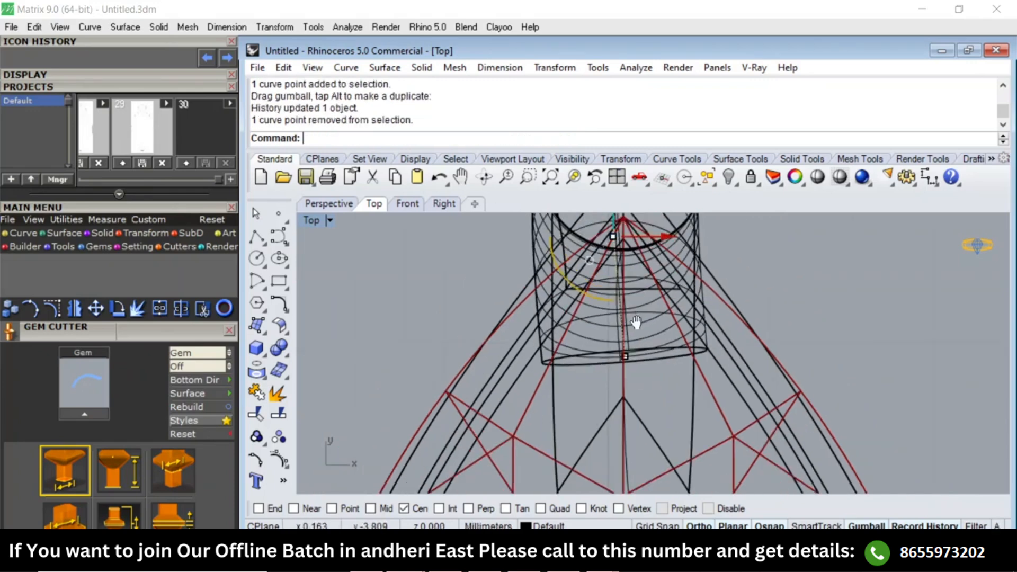
{"action": "left_click_drag", "start_coordinate": [668, 344], "coordinate": [679, 343]}
{"action": "scroll", "coordinate": [611, 272], "scroll_direction": "up", "scroll_amount": 2}
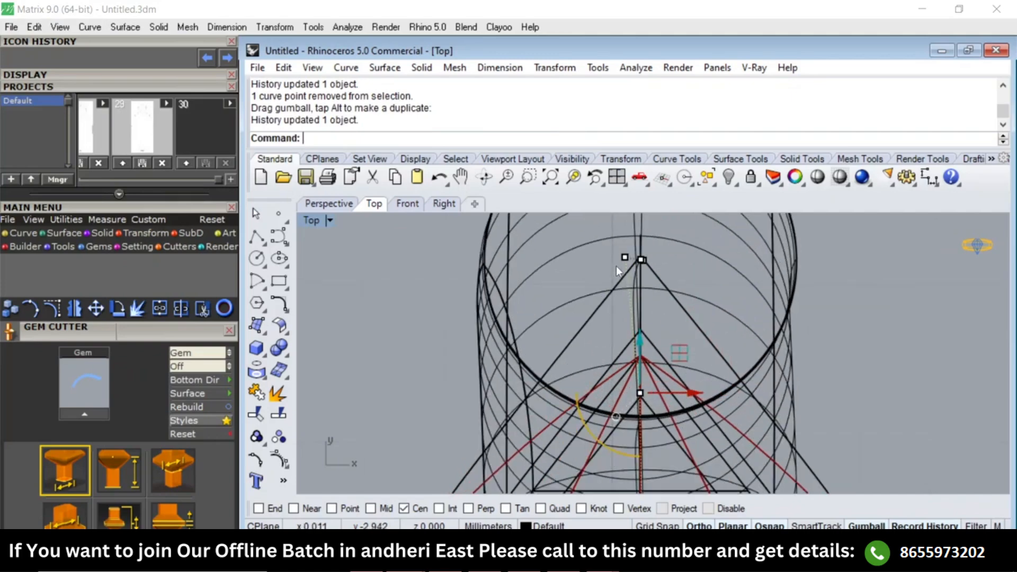
{"action": "left_click", "coordinate": [625, 258], "text": "shift"}
{"action": "left_click_drag", "start_coordinate": [676, 257], "coordinate": [688, 260]}
{"action": "type", "text": "SV"}
{"action": "key", "text": "Return"}
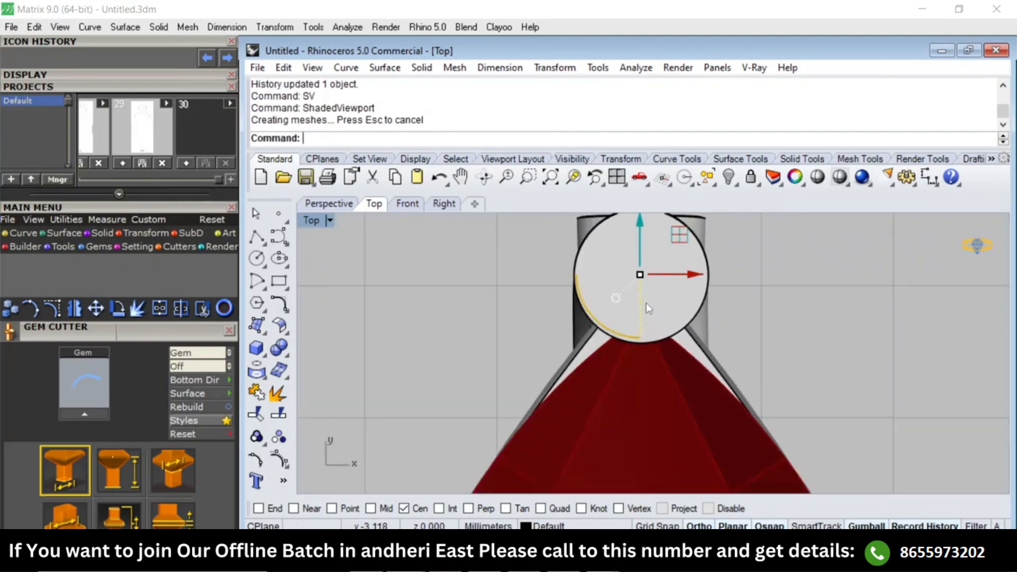
Select the rail's two lower end control points in the Right view and raise them slightly within the horizontal arm.
{"action": "key", "text": "F4"}
{"action": "right_click_drag", "start_coordinate": [710, 378], "coordinate": [668, 360]}
{"action": "scroll", "coordinate": [653, 331], "scroll_direction": "up", "scroll_amount": 5}
{"action": "key", "text": "F3"}
{"action": "type", "text": "W"}
{"action": "key", "text": "Return"}
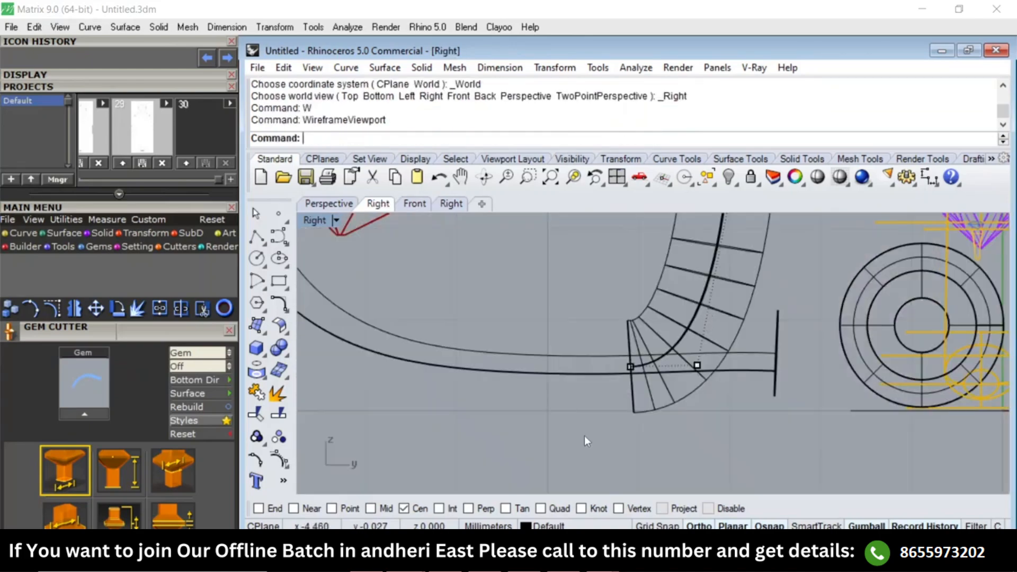
{"action": "left_click_drag", "start_coordinate": [586, 441], "coordinate": [730, 331]}
{"action": "type", "text": "SV"}
{"action": "key", "text": "Return"}
{"action": "left_click_drag", "start_coordinate": [667, 316], "coordinate": [668, 306]}
{"action": "scroll", "coordinate": [667, 306], "scroll_direction": "down", "scroll_amount": 2}
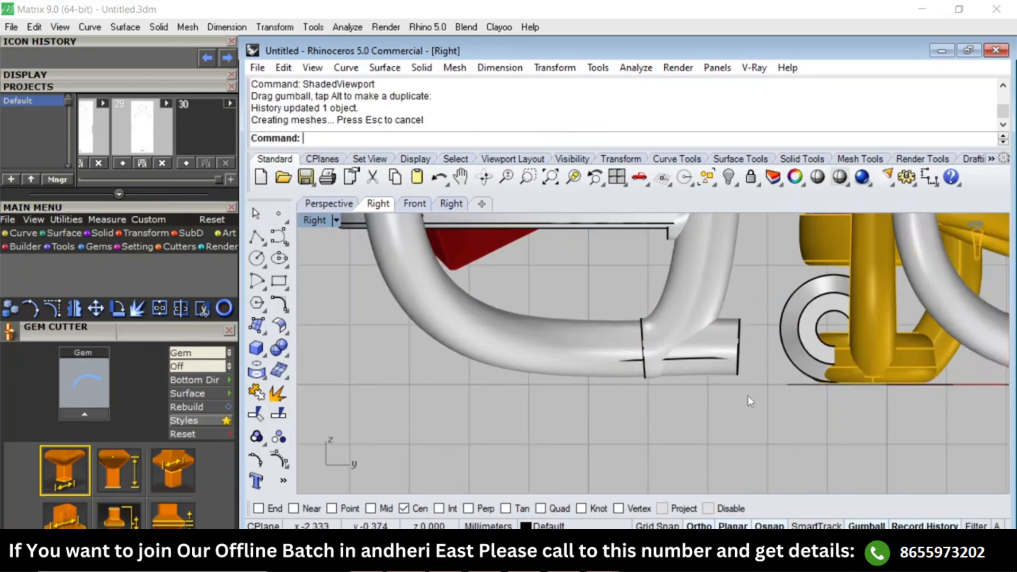
Duplicate the end edge of the pear setting's horizontal side arm at its hinge end in the Right view.
{"action": "scroll", "coordinate": [748, 396], "scroll_direction": "up", "scroll_amount": 2}
{"action": "left_click", "coordinate": [608, 365]}
{"action": "scroll", "coordinate": [815, 366], "scroll_direction": "up", "scroll_amount": 1}
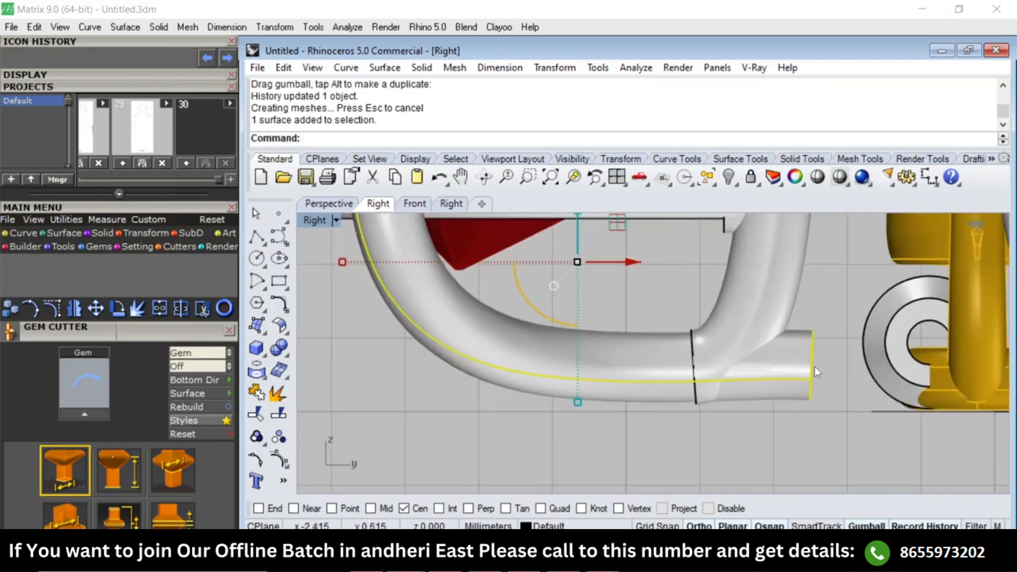
{"action": "scroll", "coordinate": [814, 366], "scroll_direction": "up", "scroll_amount": 2}
{"action": "key", "text": "Escape"}
{"action": "type", "text": "de"}
{"action": "key", "text": "Return"}
{"action": "left_click", "coordinate": [813, 354]}
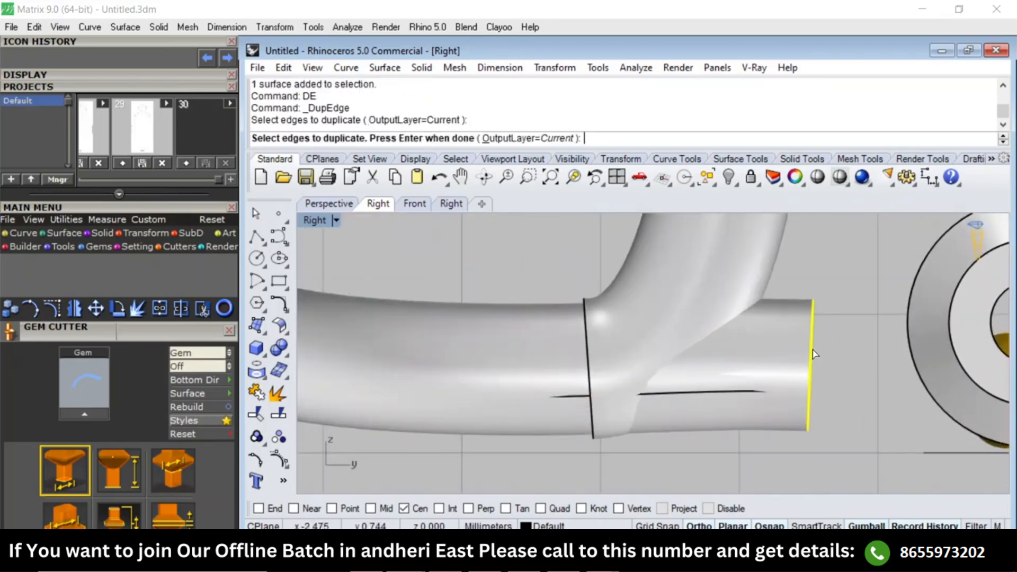
{"action": "key", "text": "Return"}
Offset the duplicated end circle outward by 0.1 mm in the Front view.
{"action": "type", "text": "Front"}
{"action": "key", "text": "Return"}
{"action": "scroll", "coordinate": [724, 362], "scroll_direction": "down", "scroll_amount": 5}
{"action": "scroll", "coordinate": [728, 349], "scroll_direction": "up", "scroll_amount": 4}
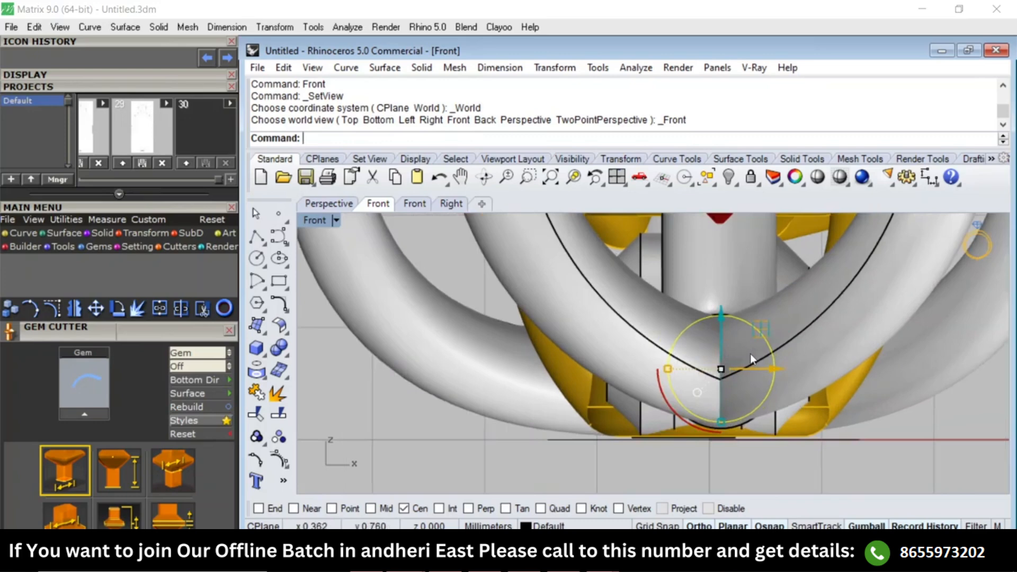
{"action": "type", "text": "Of"}
{"action": "key", "text": "Return"}
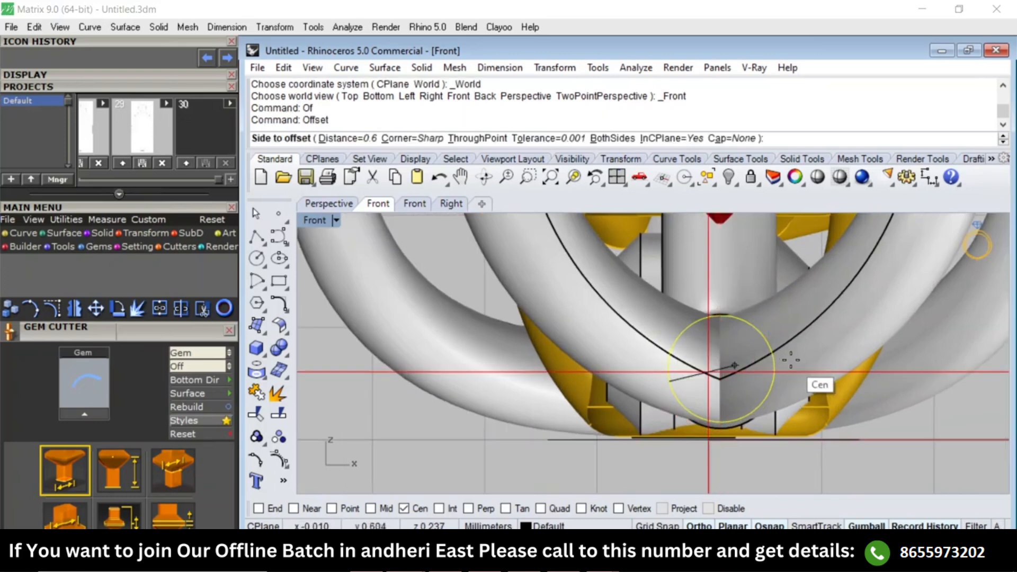
{"action": "type", "text": ".1"}
{"action": "key", "text": "Return"}
{"action": "type", "text": ".1"}
{"action": "key", "text": "BackSpace"}
{"action": "key", "text": "BackSpace"}
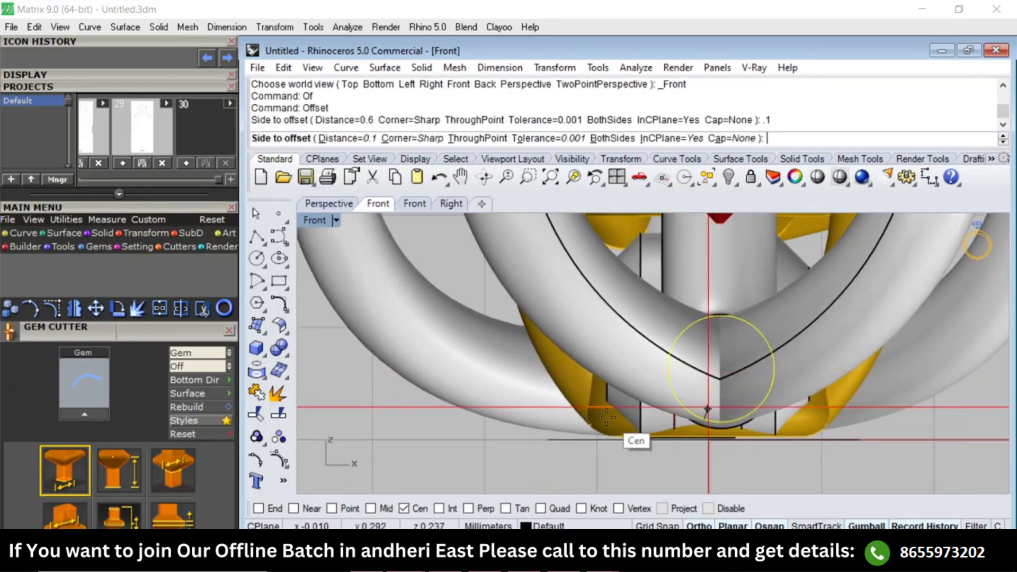
{"action": "left_click", "coordinate": [710, 482]}
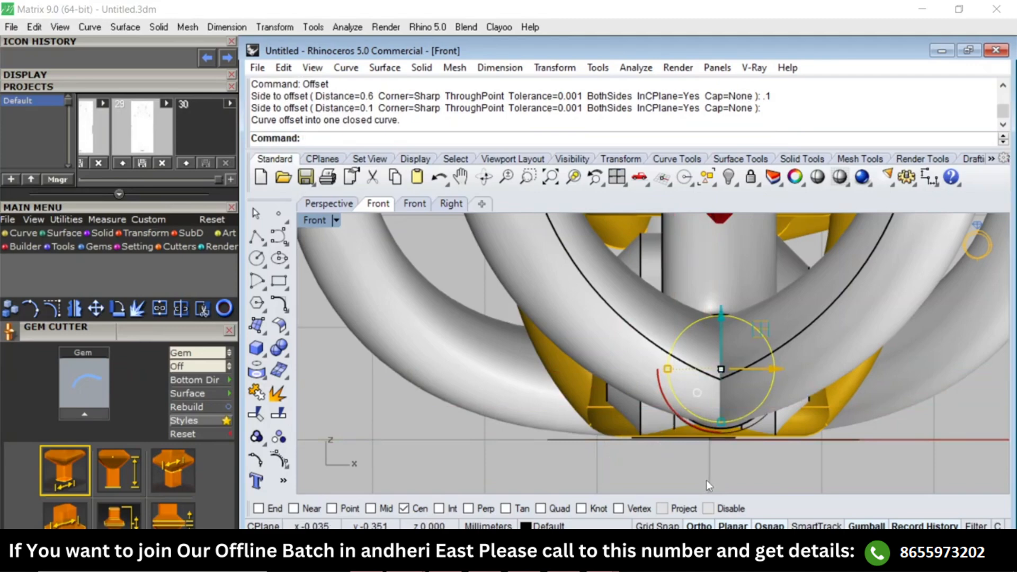
Delete both swept side arm surfaces in the Right view, keeping the rail and profile curves.
{"action": "type", "text": "Right"}
{"action": "key", "text": "Return"}
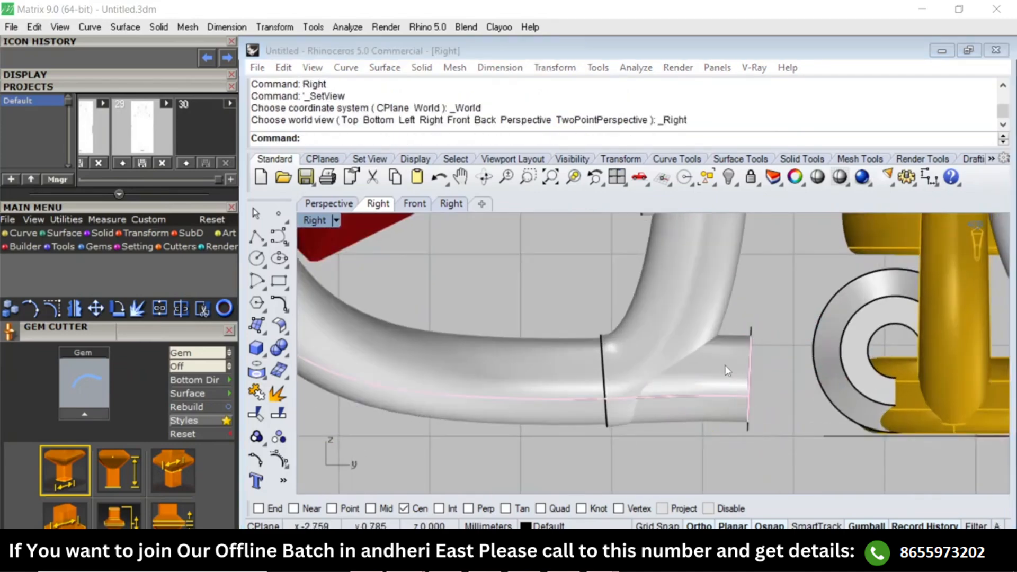
{"action": "left_click", "coordinate": [725, 364]}
{"action": "key", "text": "Delete"}
{"action": "left_click", "coordinate": [724, 364]}
{"action": "key", "text": "Delete"}
Sweep the side arm again along its rail, using the enlarged end circle and the prong's lower circle as profiles.
{"action": "left_click", "coordinate": [752, 330]}
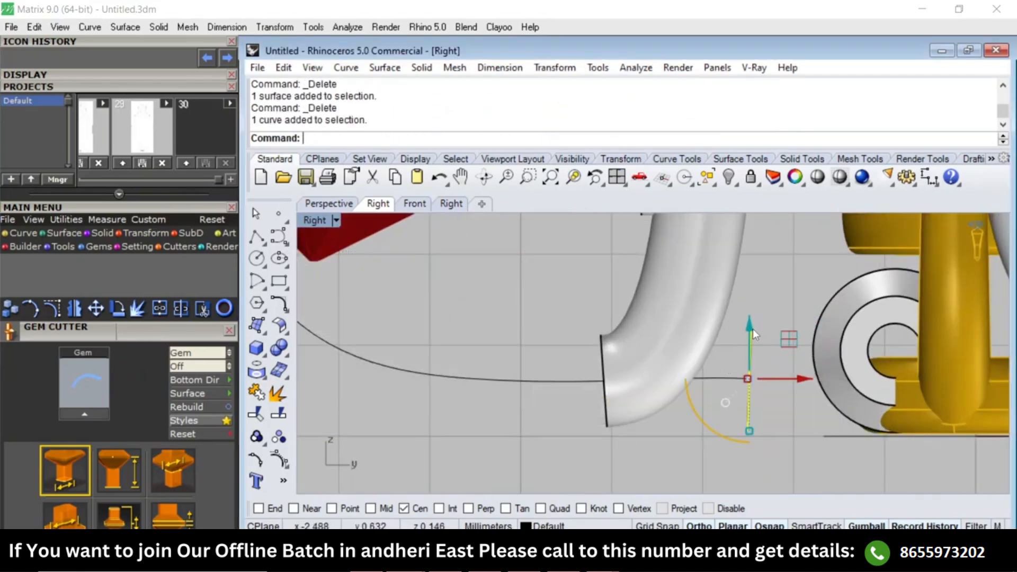
{"action": "key", "text": "F4"}
{"action": "right_click_drag", "start_coordinate": [731, 367], "coordinate": [690, 312]}
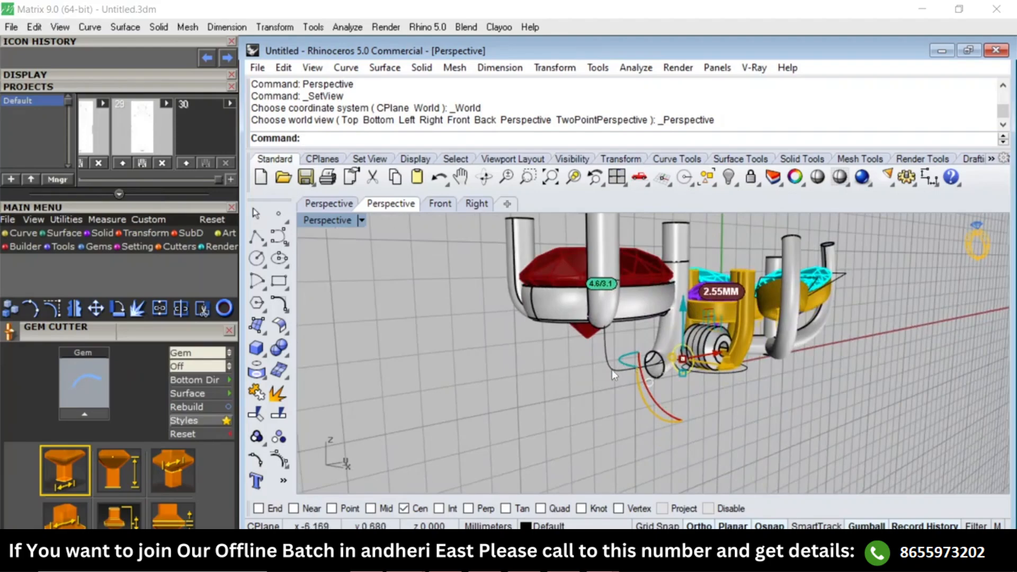
{"action": "left_click", "coordinate": [600, 338], "text": "shift"}
{"action": "scroll", "coordinate": [600, 340], "scroll_direction": "up", "scroll_amount": 5}
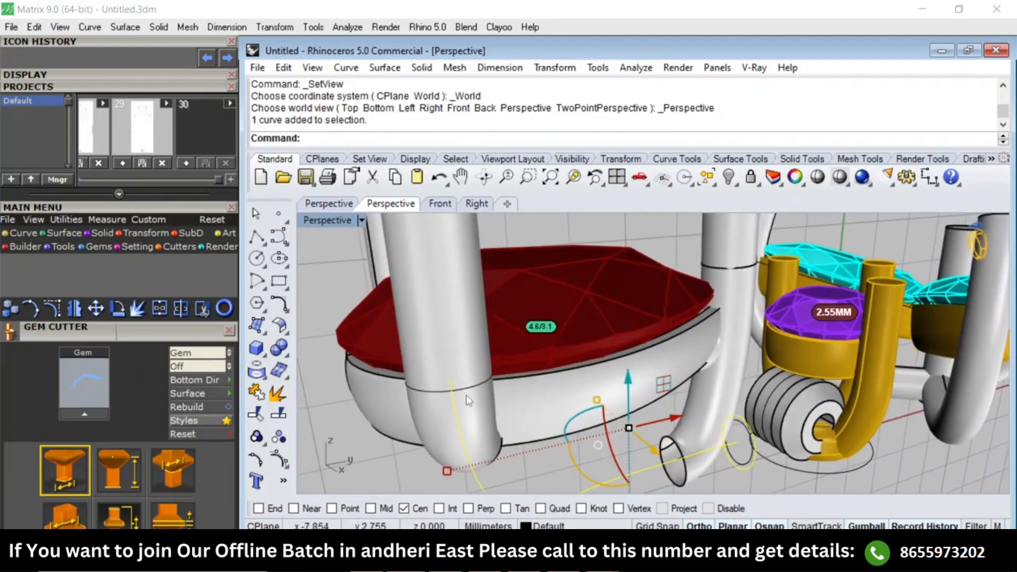
{"action": "left_click", "coordinate": [469, 391], "text": "shift"}
{"action": "type", "text": "S1"}
{"action": "key", "text": "Return"}
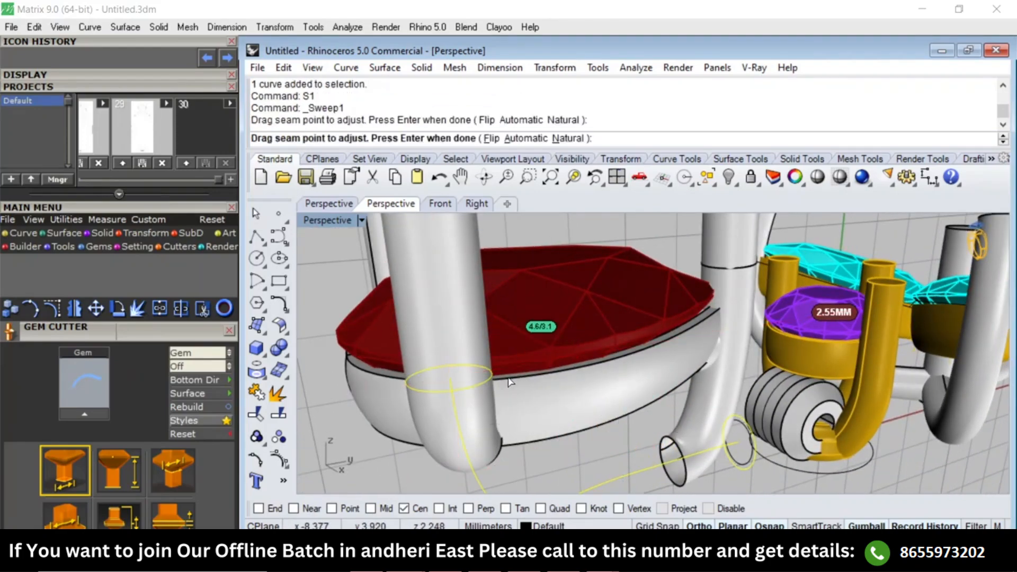
{"action": "key", "text": "Return"}
{"action": "key", "text": "Return"}
Mirror the new side arm across the pear setting's vertical centre line in the Top view, snapping to the gem's lower end point.
{"action": "scroll", "coordinate": [596, 362], "scroll_direction": "down", "scroll_amount": 3}
{"action": "right_click_drag", "start_coordinate": [644, 400], "coordinate": [512, 304]}
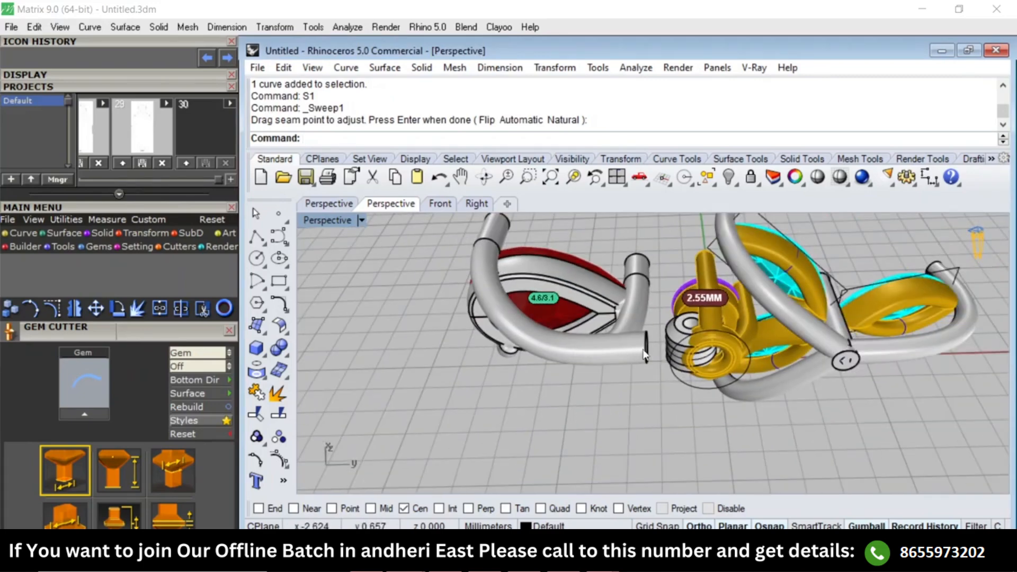
{"action": "left_click", "coordinate": [596, 358]}
{"action": "type", "text": "Top"}
{"action": "key", "text": "Return"}
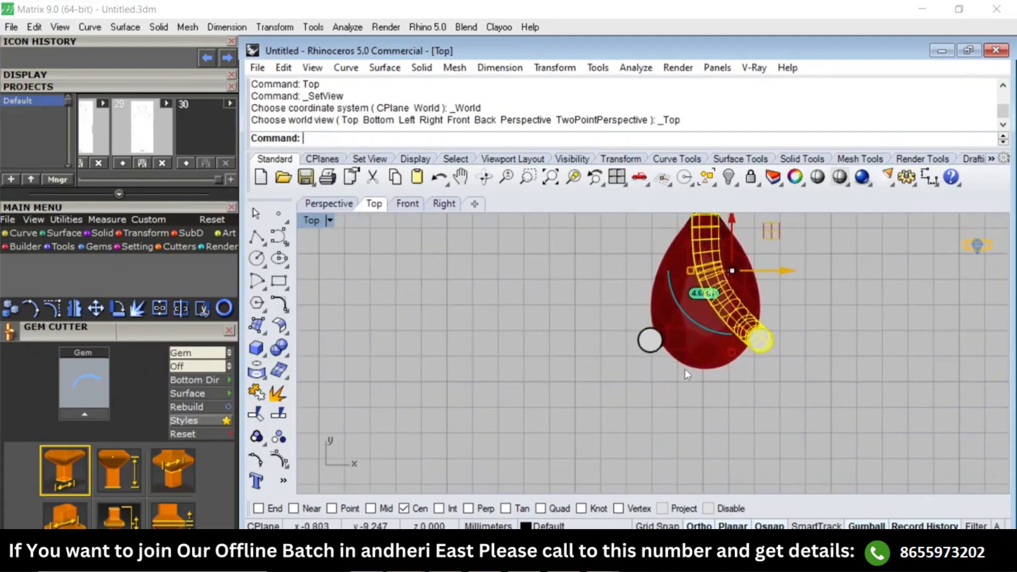
{"action": "type", "text": "mm"}
{"action": "key", "text": "Return"}
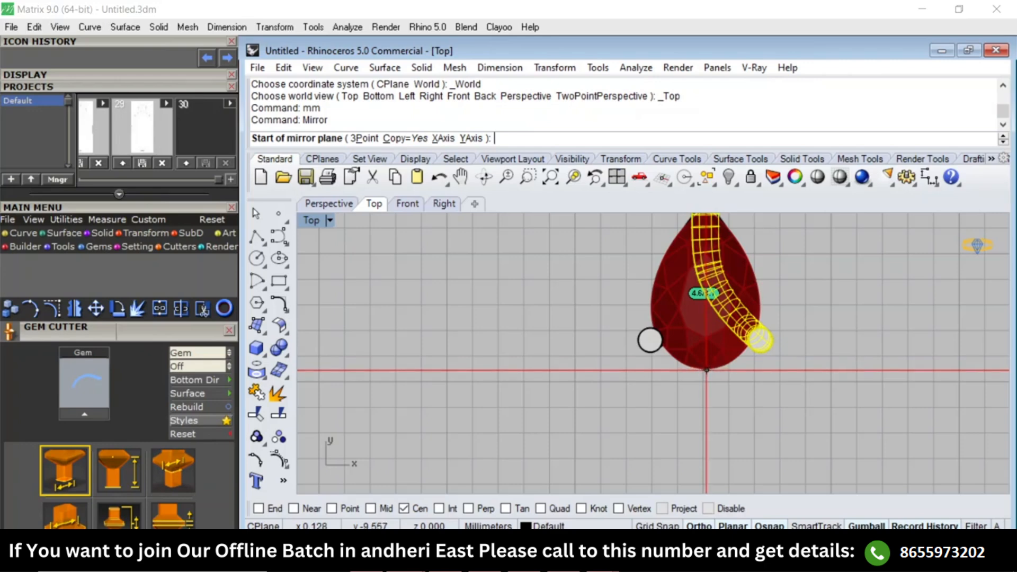
{"action": "type", "text": "oo"}
{"action": "key", "text": "Return"}
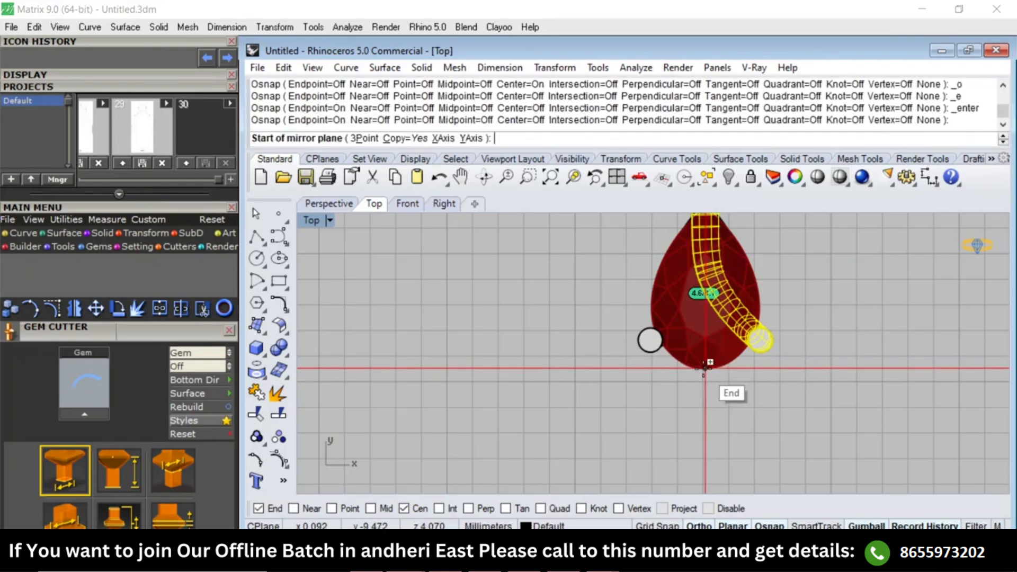
{"action": "left_click", "coordinate": [704, 367]}
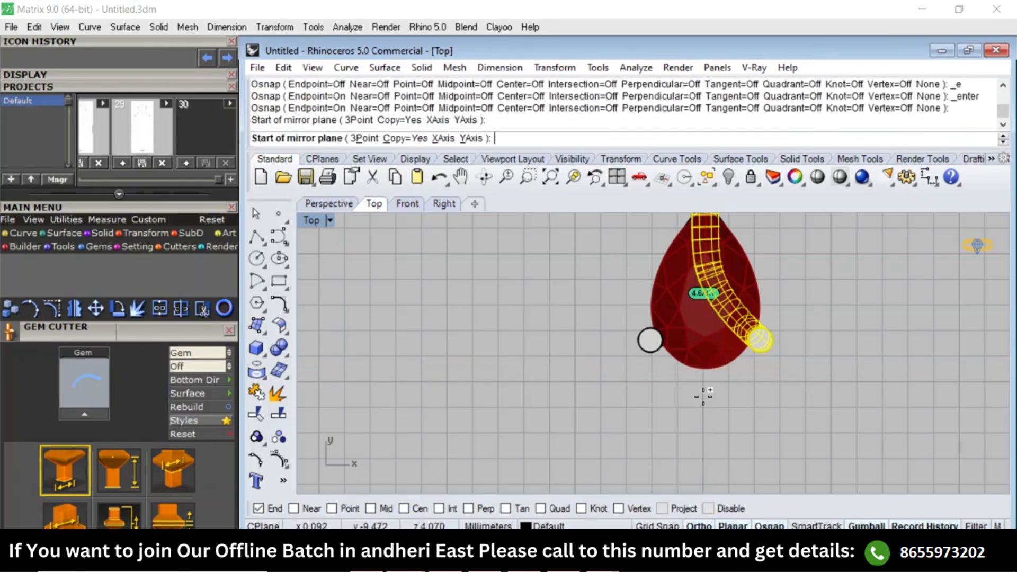
{"action": "left_click", "coordinate": [705, 429]}
Examine the mirrored side arms and their joint near the hinge in the Perspective and Right views.
{"action": "left_click", "coordinate": [758, 431]}
{"action": "right_click_drag", "start_coordinate": [771, 418], "coordinate": [687, 479]}
{"action": "key", "text": "F4"}
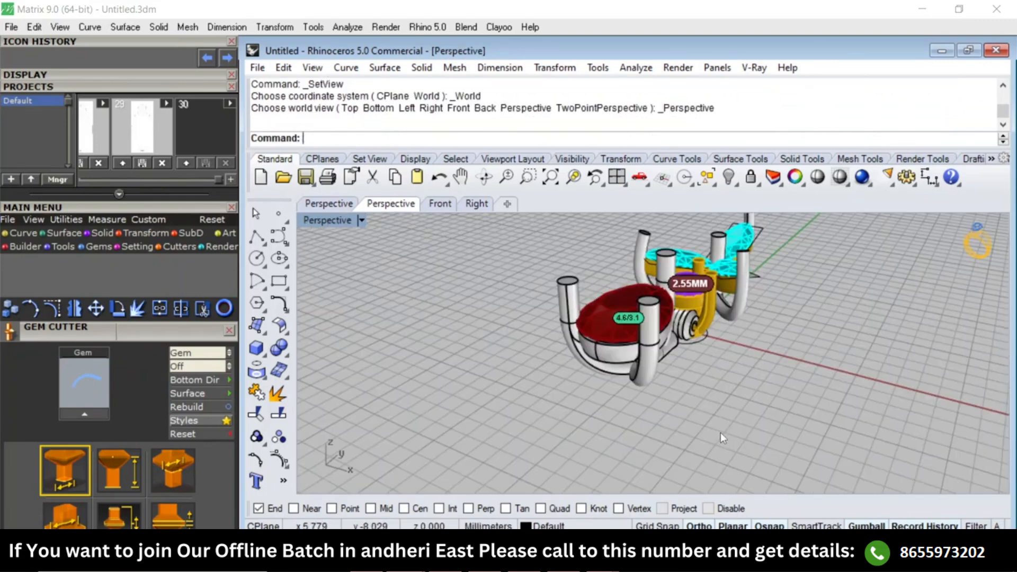
{"action": "right_click_drag", "start_coordinate": [720, 432], "coordinate": [669, 323]}
{"action": "scroll", "coordinate": [719, 409], "scroll_direction": "up", "scroll_amount": 6}
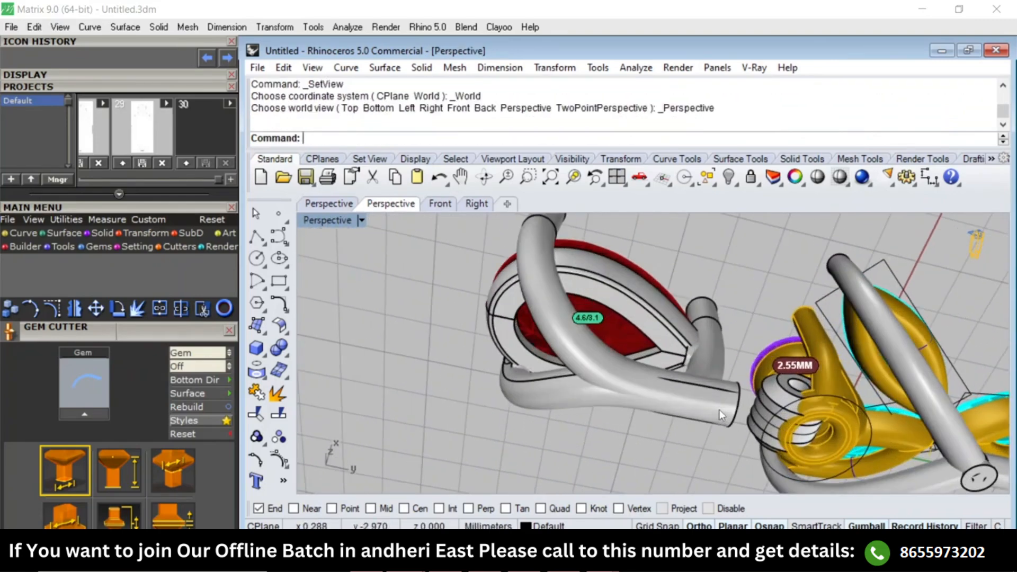
{"action": "right_click_drag", "start_coordinate": [720, 409], "coordinate": [685, 339]}
{"action": "key", "text": "F3"}
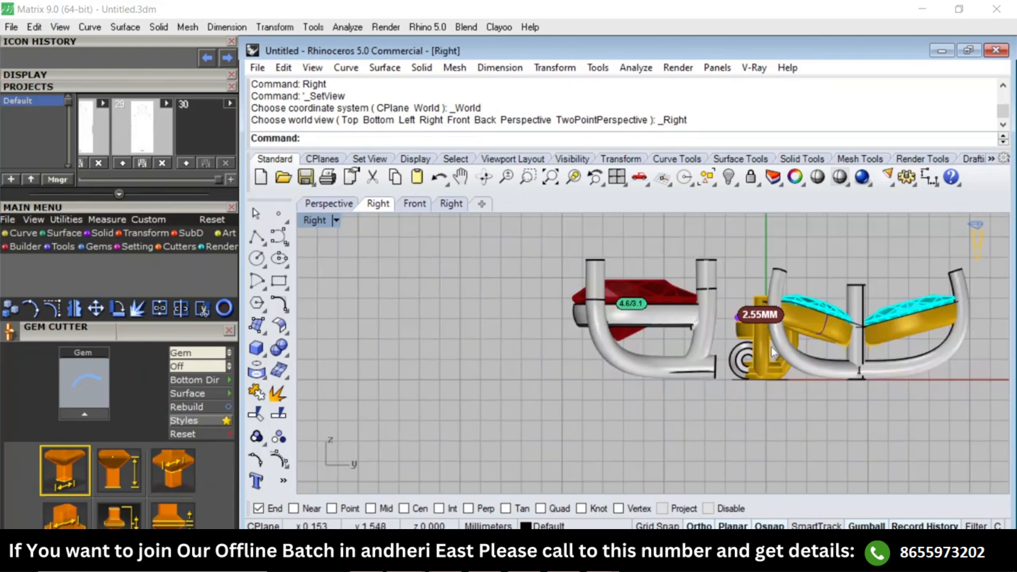
{"action": "scroll", "coordinate": [783, 346], "scroll_direction": "up", "scroll_amount": 9}
{"action": "scroll", "coordinate": [783, 345], "scroll_direction": "down", "scroll_amount": 7}
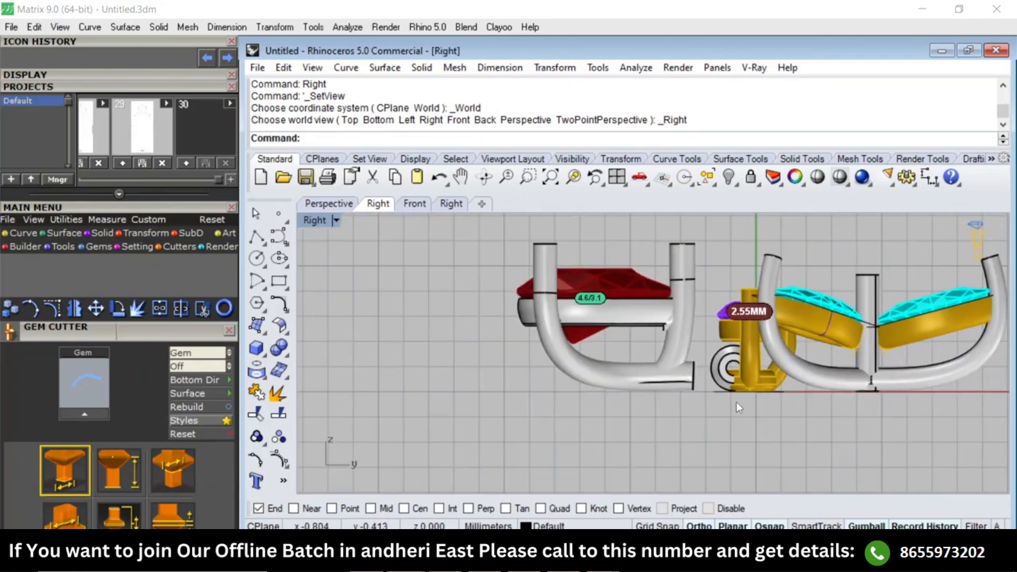
{"action": "scroll", "coordinate": [809, 375], "scroll_direction": "down", "scroll_amount": 4}
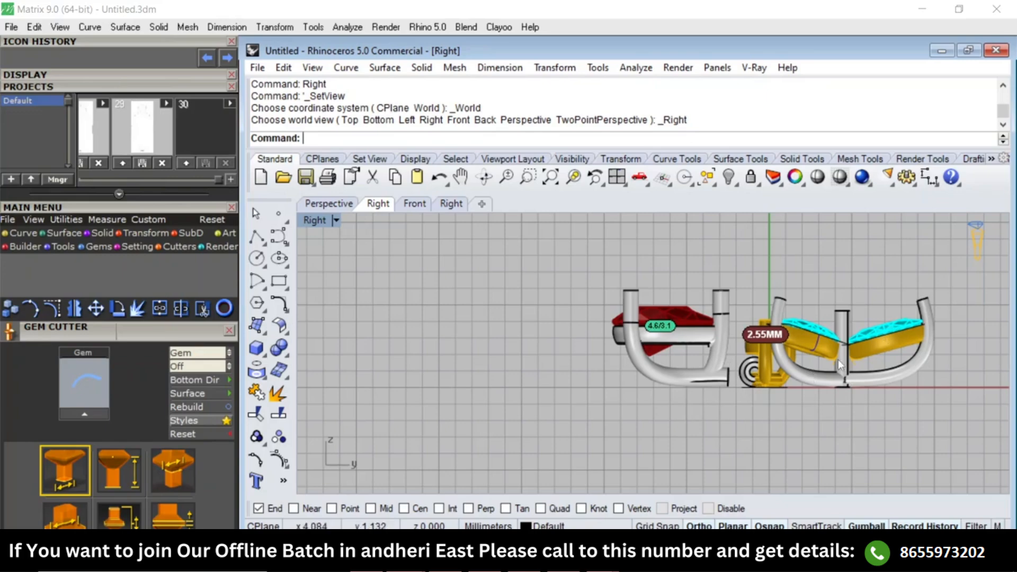
{"action": "key", "text": "F1"}
{"action": "right_click_drag", "start_coordinate": [699, 233], "coordinate": [715, 364]}
{"action": "key", "text": "F4"}
{"action": "scroll", "coordinate": [609, 343], "scroll_direction": "down", "scroll_amount": 6}
{"action": "scroll", "coordinate": [614, 343], "scroll_direction": "up", "scroll_amount": 10}
Show the hidden rectangular connector block beside the hinge in the Right view and select it.
{"action": "key", "text": "ctrl+F3"}
{"action": "type", "text": "SS"}
{"action": "key", "text": "Return"}
{"action": "scroll", "coordinate": [716, 361], "scroll_direction": "up", "scroll_amount": 9}
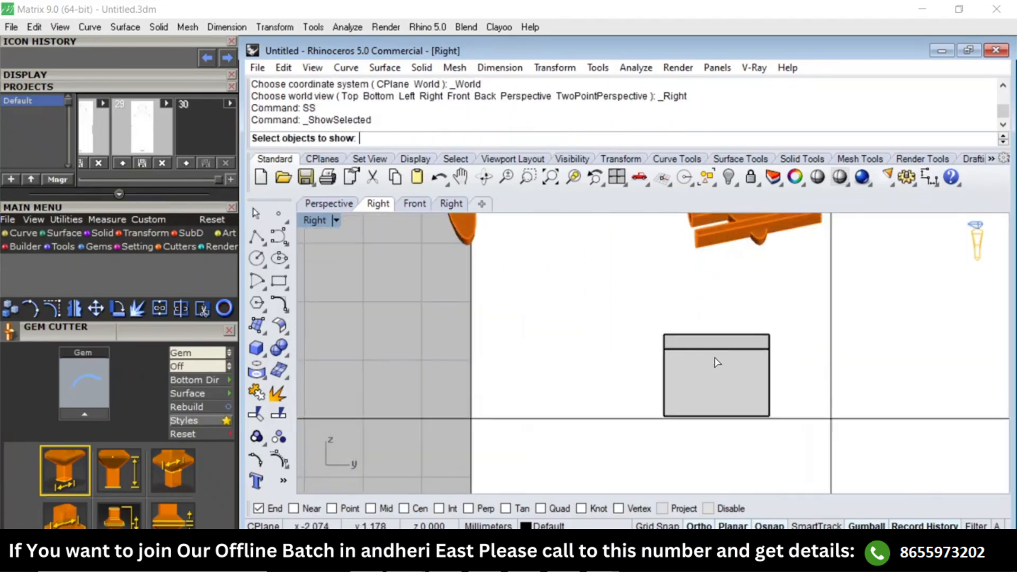
{"action": "left_click", "coordinate": [715, 364]}
{"action": "key", "text": "Return"}
{"action": "left_click", "coordinate": [718, 365]}
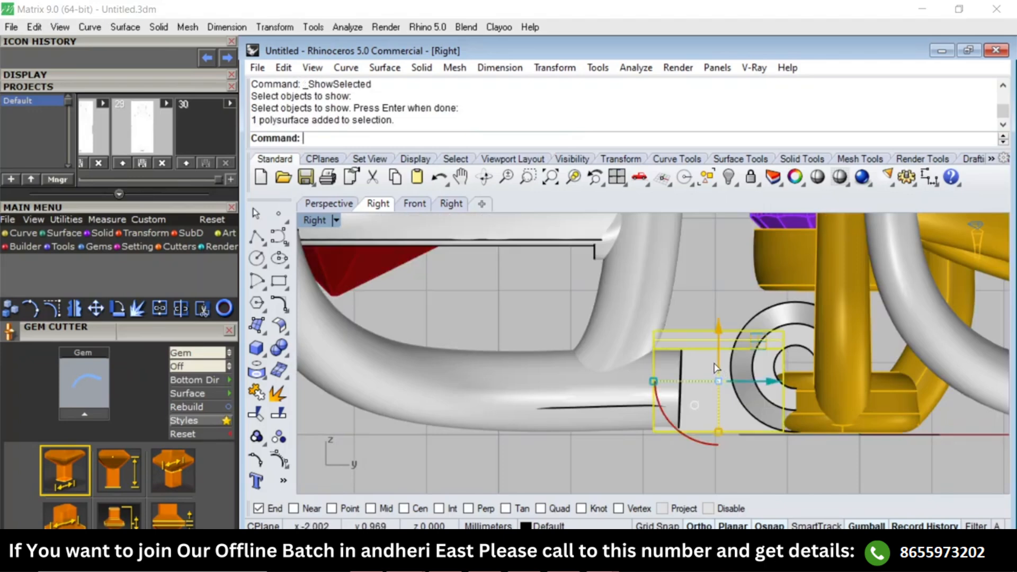
{"action": "key", "text": "Return"}
Display the whole pendant in the Top view and reset the construction plane to World Top.
{"action": "type", "text": "Top"}
{"action": "key", "text": "Return"}
{"action": "scroll", "coordinate": [720, 323], "scroll_direction": "up", "scroll_amount": 3}
{"action": "left_click", "coordinate": [763, 347]}
{"action": "scroll", "coordinate": [764, 347], "scroll_direction": "down", "scroll_amount": 4}
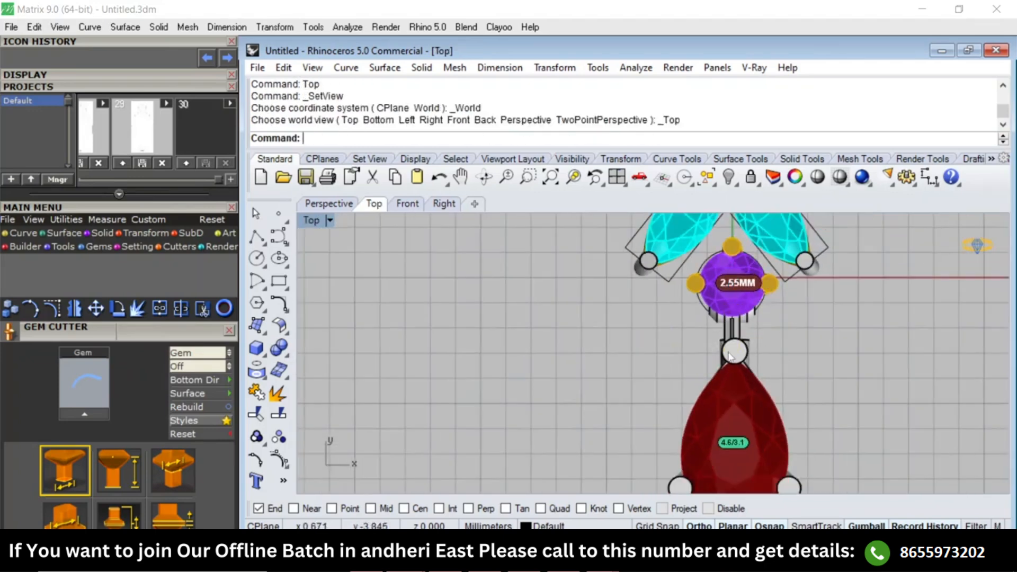
{"action": "scroll", "coordinate": [734, 340], "scroll_direction": "up", "scroll_amount": 6}
{"action": "scroll", "coordinate": [742, 324], "scroll_direction": "down", "scroll_amount": 10}
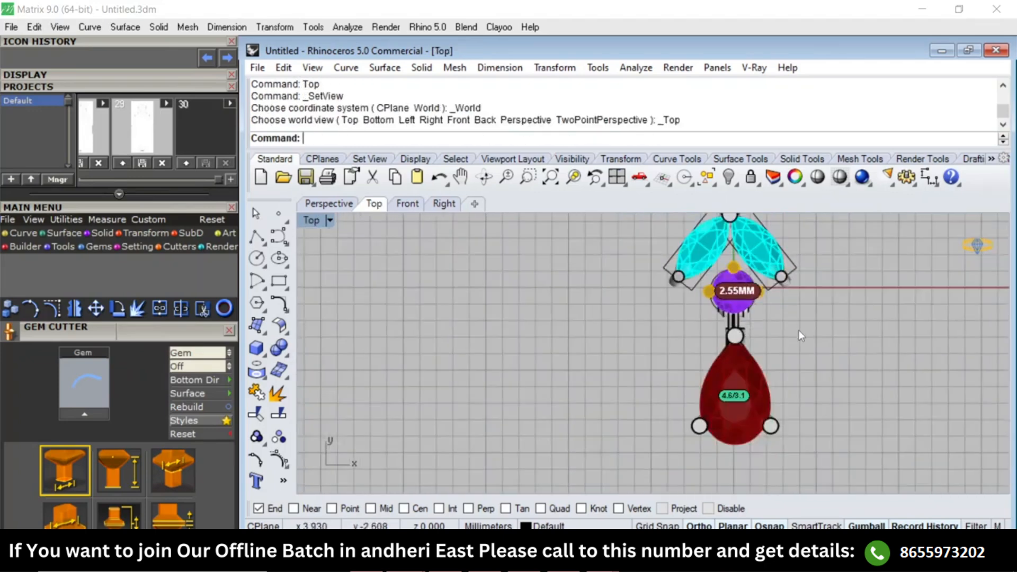
{"action": "type", "text": "zs"}
{"action": "key", "text": "Return"}
{"action": "type", "text": "cw"}
{"action": "key", "text": "Return"}
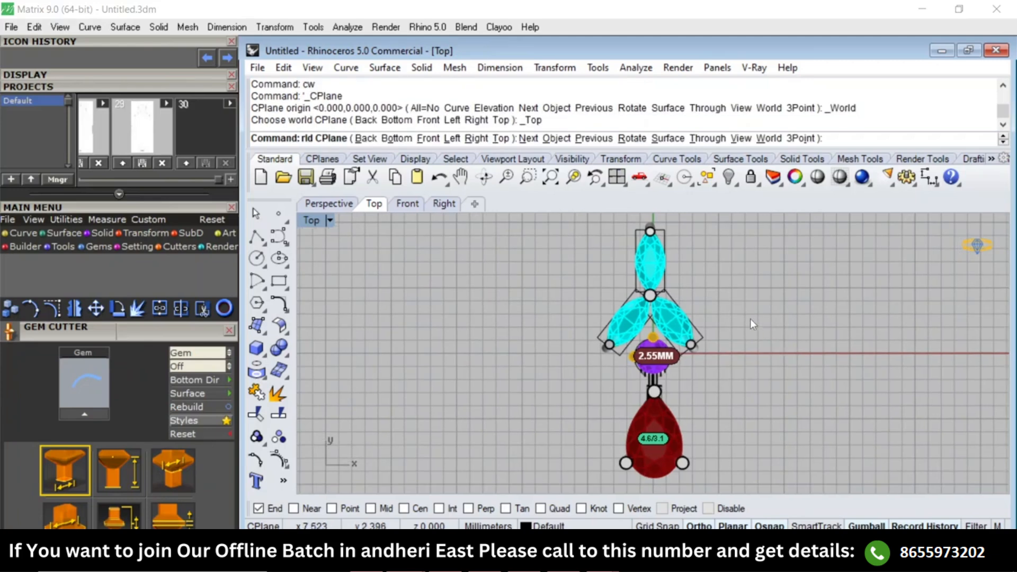
{"action": "scroll", "coordinate": [653, 329], "scroll_direction": "up", "scroll_amount": 3}
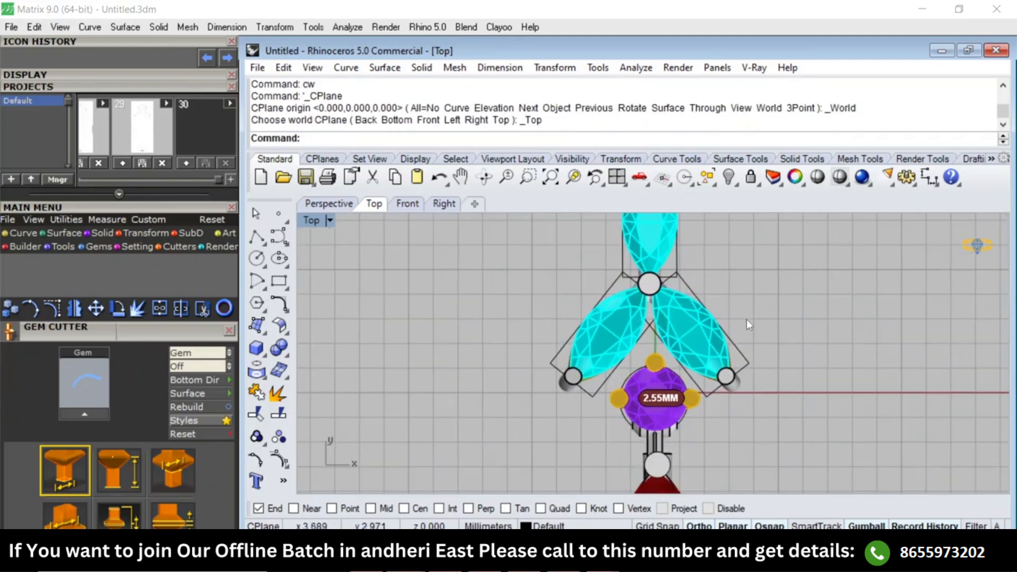
{"action": "scroll", "coordinate": [745, 319], "scroll_direction": "down", "scroll_amount": 3}
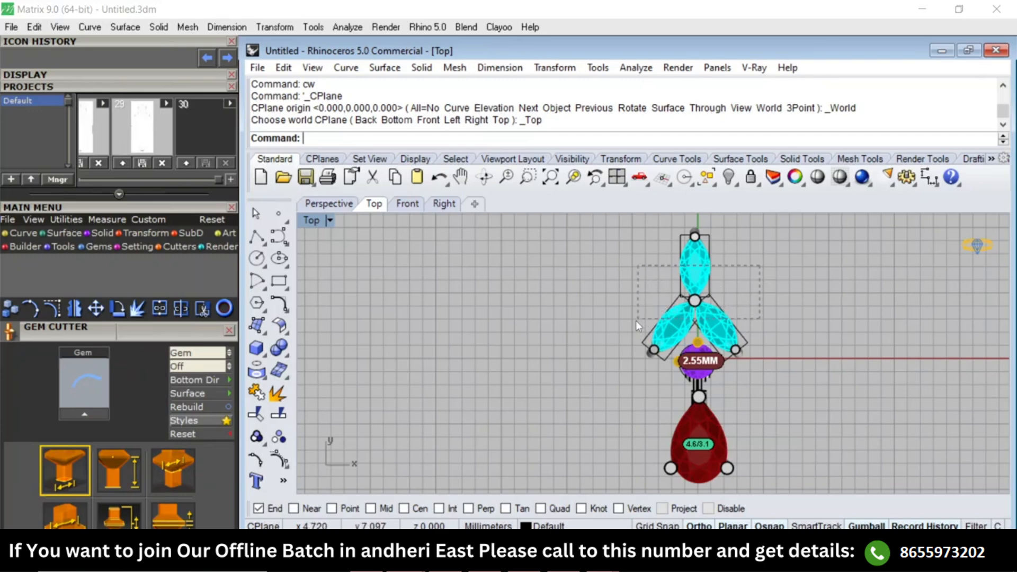
Select the three marquise settings and shift them about 0.23 mm sideways onto the vertical axis in wireframe, then restore shaded display.
{"action": "left_click_drag", "start_coordinate": [636, 323], "coordinate": [636, 324]}
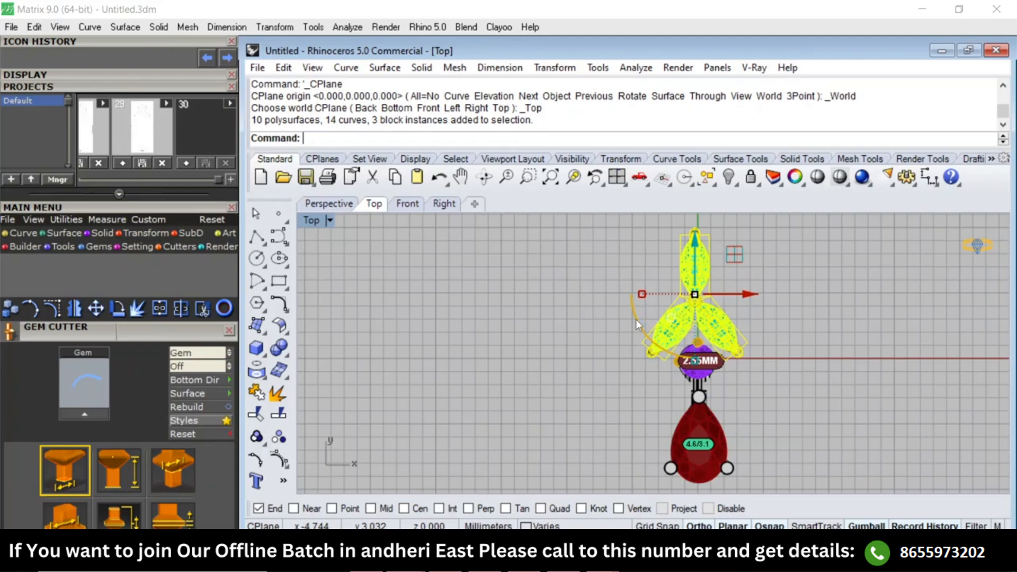
{"action": "type", "text": "w"}
{"action": "key", "text": "Return"}
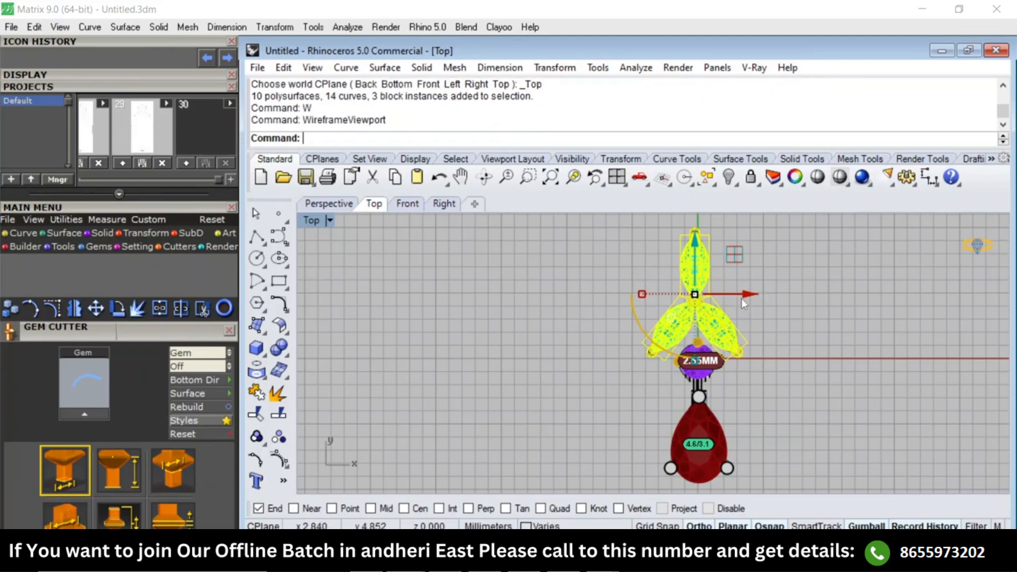
{"action": "scroll", "coordinate": [727, 312], "scroll_direction": "up", "scroll_amount": 5}
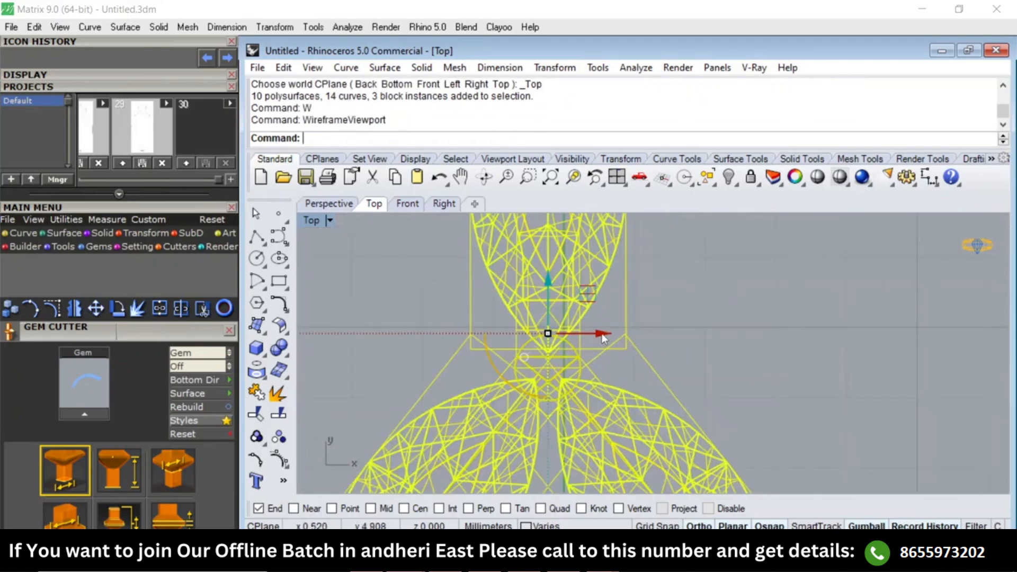
{"action": "left_click_drag", "start_coordinate": [601, 332], "coordinate": [617, 338]}
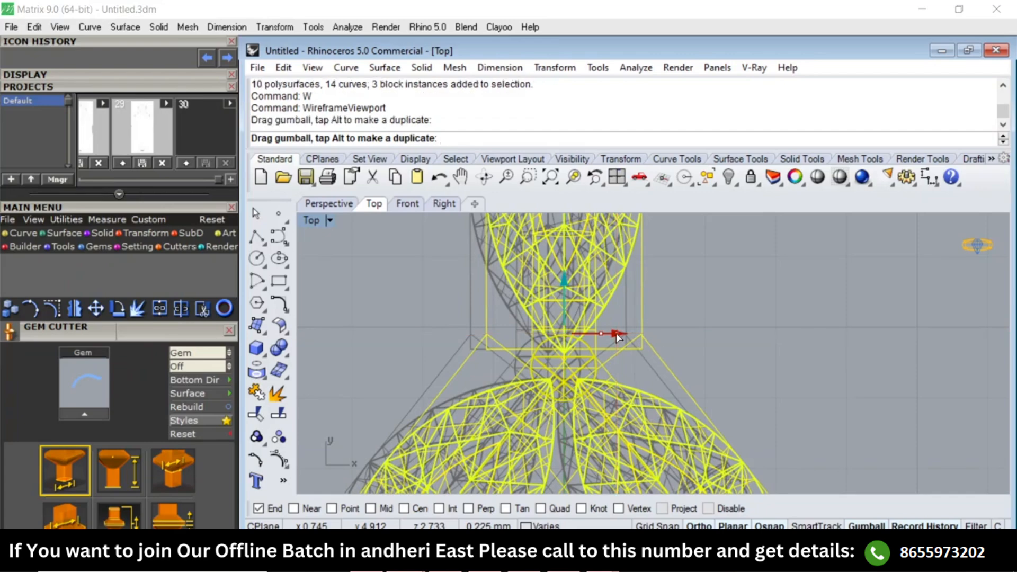
{"action": "scroll", "coordinate": [617, 338], "scroll_direction": "down", "scroll_amount": 5}
{"action": "type", "text": "sv"}
{"action": "key", "text": "Return"}
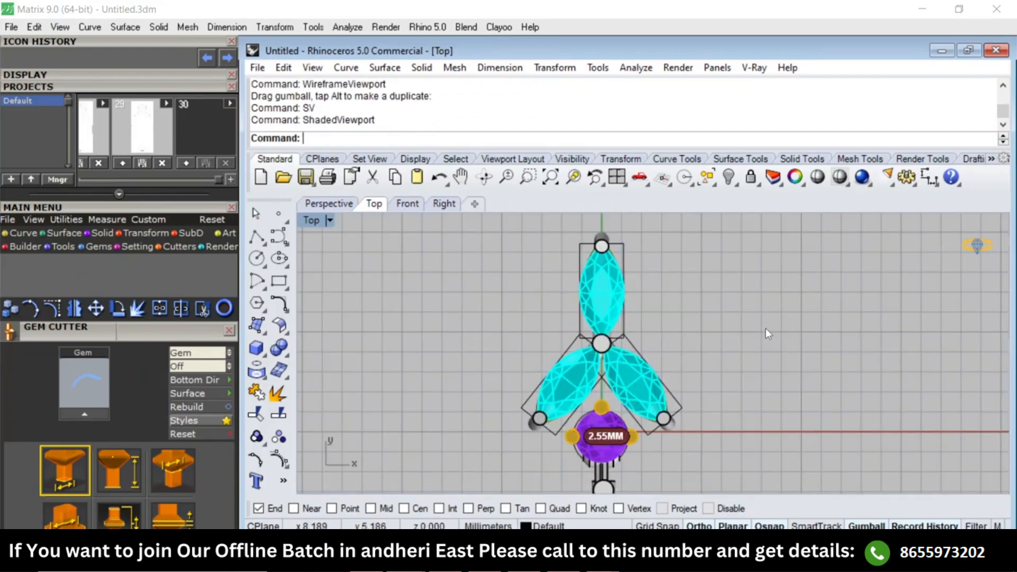
Examine the round setting's alignment with the vertical axis in wireframe from the Top view.
{"action": "right_click_drag", "start_coordinate": [731, 466], "coordinate": [720, 348]}
{"action": "scroll", "coordinate": [625, 309], "scroll_direction": "up", "scroll_amount": 11}
{"action": "type", "text": "W"}
{"action": "key", "text": "Return"}
{"action": "type", "text": "W"}
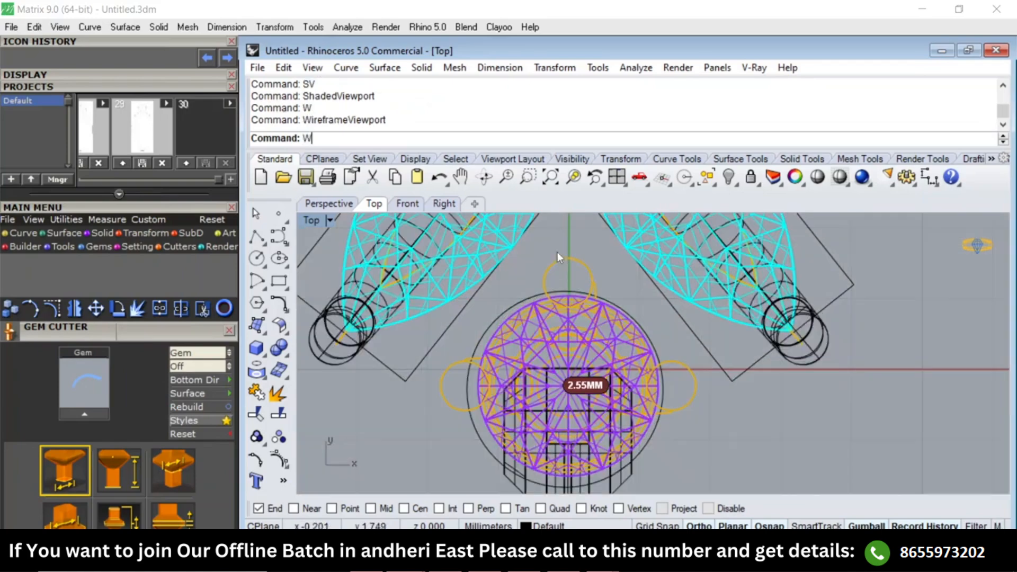
{"action": "key", "text": "BackSpace"}
{"action": "scroll", "coordinate": [561, 263], "scroll_direction": "up", "scroll_amount": 2}
{"action": "scroll", "coordinate": [569, 366], "scroll_direction": "down", "scroll_amount": 4}
Restore shaded display, ungroup the pear setting and select its gem, bezel, prongs and arms.
{"action": "right_click_drag", "start_coordinate": [577, 435], "coordinate": [585, 217]}
{"action": "scroll", "coordinate": [622, 379], "scroll_direction": "down", "scroll_amount": 2}
{"action": "type", "text": "SV"}
{"action": "key", "text": "Return"}
{"action": "left_click", "coordinate": [590, 392]}
{"action": "scroll", "coordinate": [603, 360], "scroll_direction": "down", "scroll_amount": 3}
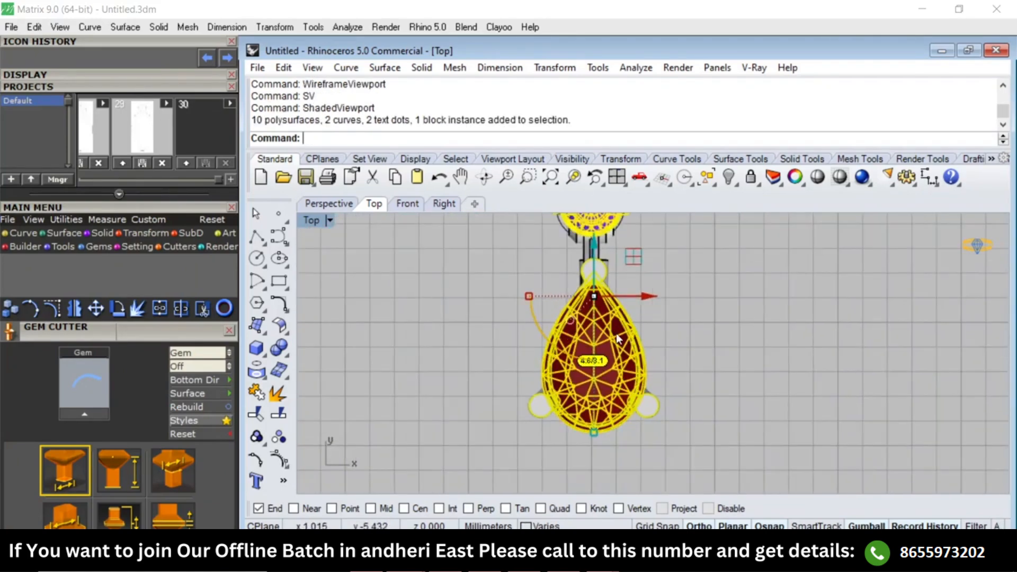
{"action": "key", "text": "ctrl+shift+g"}
{"action": "left_click", "coordinate": [711, 340]}
{"action": "left_click_drag", "start_coordinate": [710, 340], "coordinate": [462, 484]}
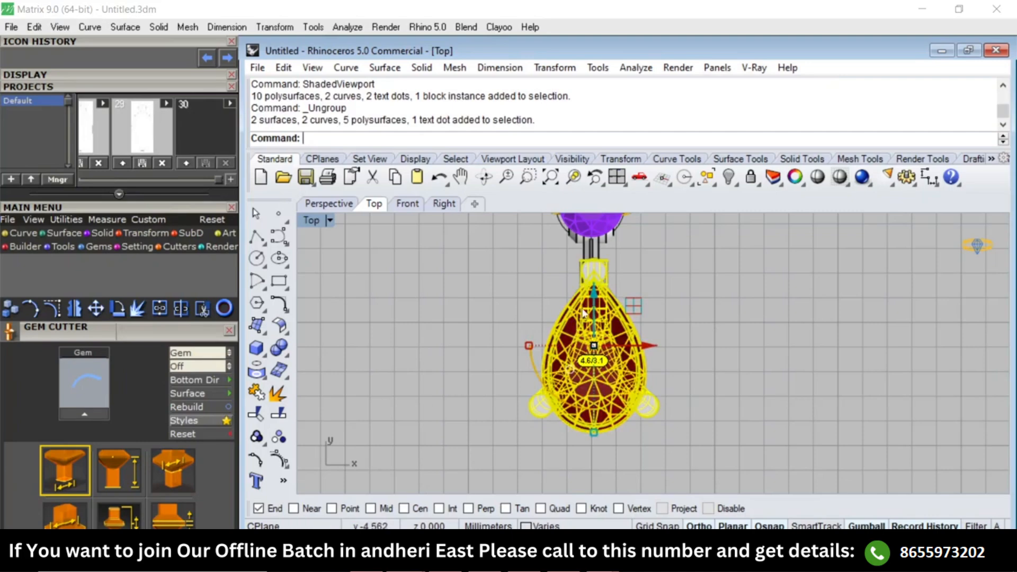
Shift the selected pear setting slightly sideways onto the vertical axis in wireframe, then restore shaded display.
{"action": "type", "text": "W"}
{"action": "key", "text": "Return"}
{"action": "scroll", "coordinate": [607, 336], "scroll_direction": "up", "scroll_amount": 3}
{"action": "scroll", "coordinate": [600, 387], "scroll_direction": "up", "scroll_amount": 5}
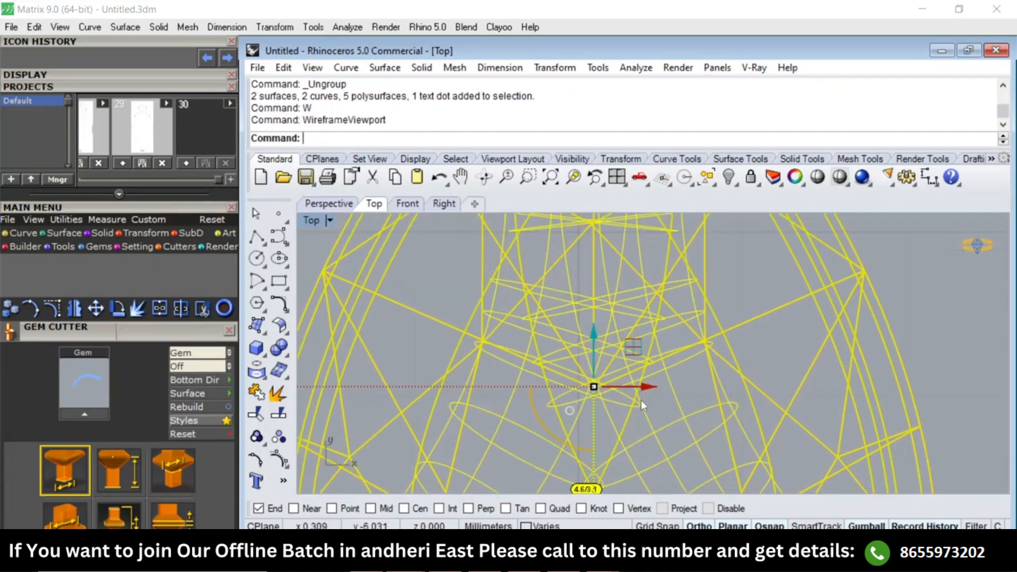
{"action": "left_click_drag", "start_coordinate": [646, 391], "coordinate": [641, 394]}
{"action": "left_click_drag", "start_coordinate": [634, 395], "coordinate": [631, 397]}
{"action": "scroll", "coordinate": [621, 383], "scroll_direction": "down", "scroll_amount": 6}
{"action": "type", "text": "SV"}
{"action": "key", "text": "Return"}
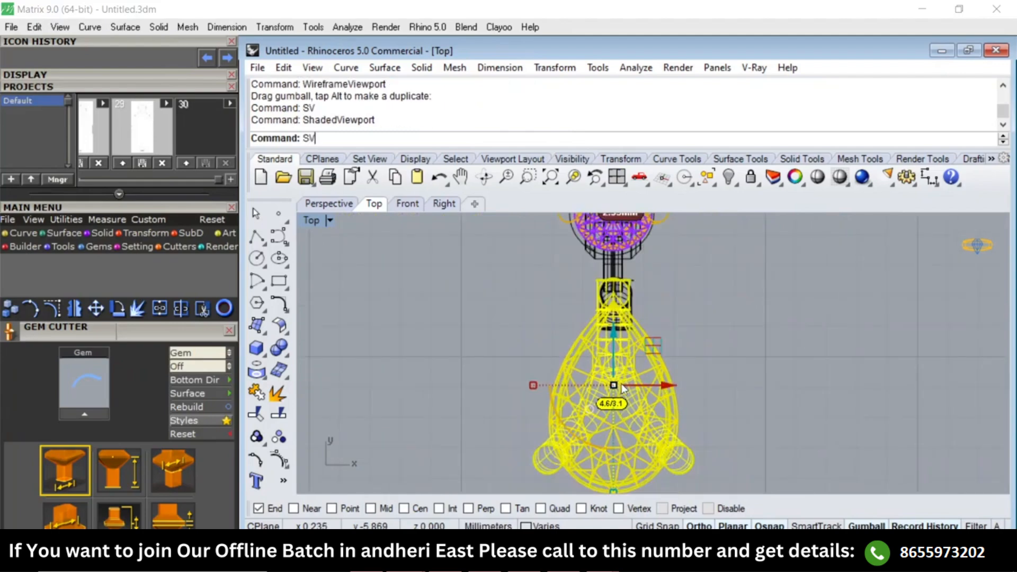
{"action": "key", "text": "Escape"}
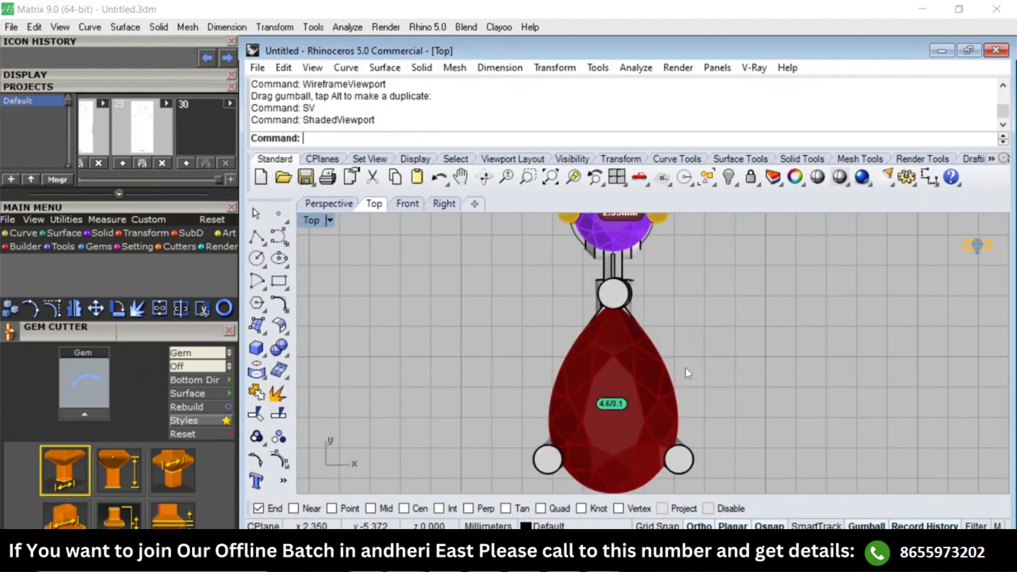
Widen the connector block between the round and pear settings symmetrically in the Top view to match the prong arm base.
{"action": "right_click_drag", "start_coordinate": [686, 365], "coordinate": [597, 382]}
{"action": "key", "text": "F4"}
{"action": "scroll", "coordinate": [695, 370], "scroll_direction": "up", "scroll_amount": 8}
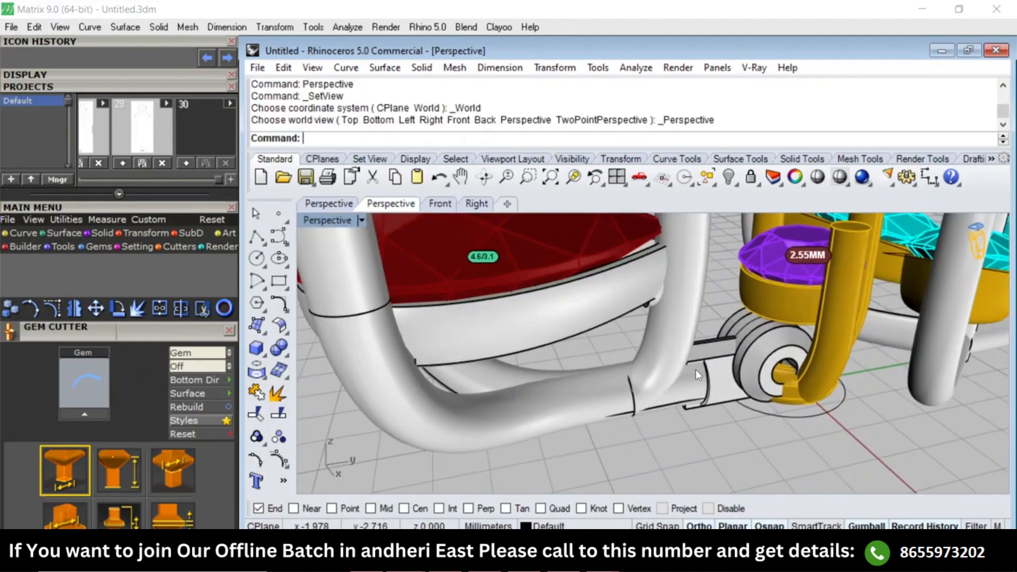
{"action": "left_click", "coordinate": [715, 359]}
{"action": "key", "text": "F1"}
{"action": "right_click_drag", "start_coordinate": [715, 361], "coordinate": [741, 436]}
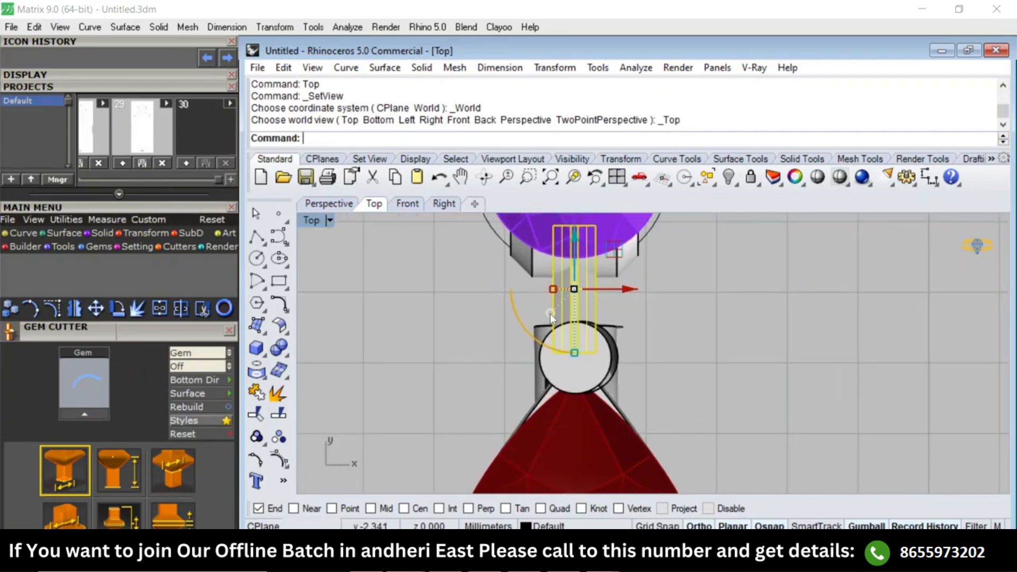
{"action": "scroll", "coordinate": [559, 292], "scroll_direction": "up", "scroll_amount": 2}
{"action": "left_click_drag", "start_coordinate": [556, 288], "coordinate": [527, 289]}
{"action": "scroll", "coordinate": [598, 292], "scroll_direction": "up", "scroll_amount": 2}
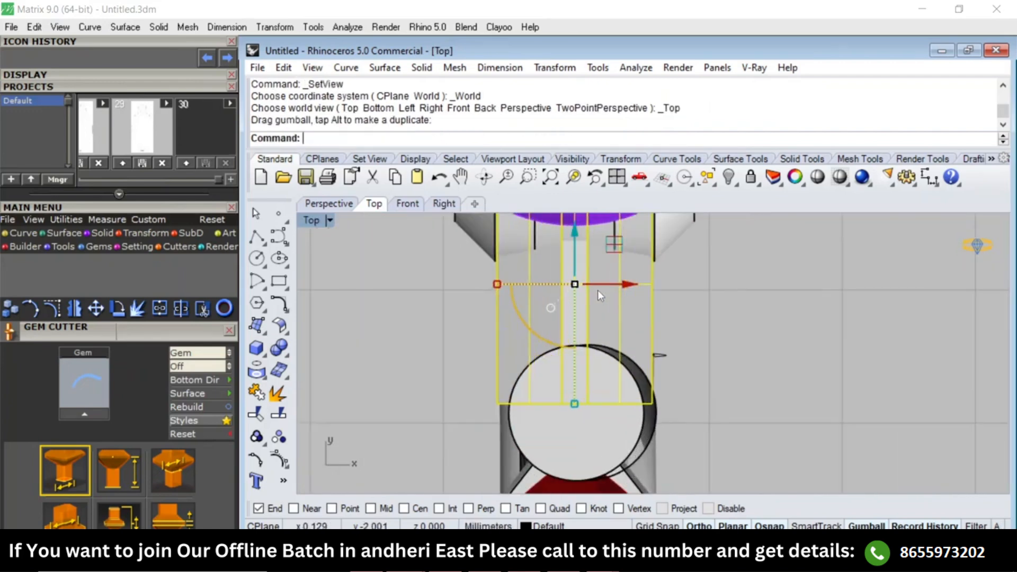
{"action": "left_click", "coordinate": [625, 284]}
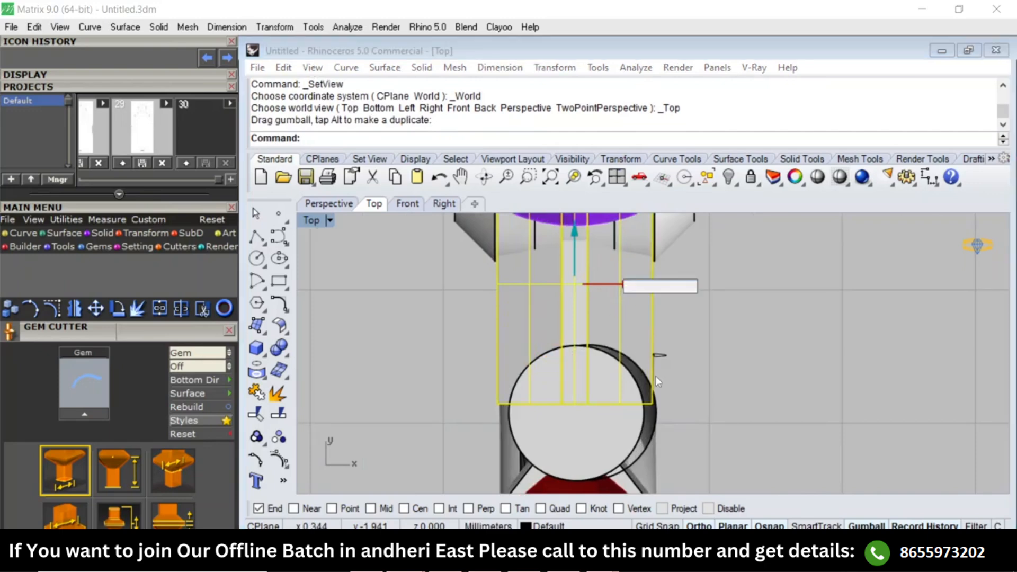
{"action": "left_click", "coordinate": [659, 374]}
Delete the stray curve beside the connector block near the pear setting's upper prong.
{"action": "scroll", "coordinate": [659, 374], "scroll_direction": "down", "scroll_amount": 4}
{"action": "right_click_drag", "start_coordinate": [659, 374], "coordinate": [646, 291]}
{"action": "left_click", "coordinate": [644, 277]}
{"action": "key", "text": "Delete"}
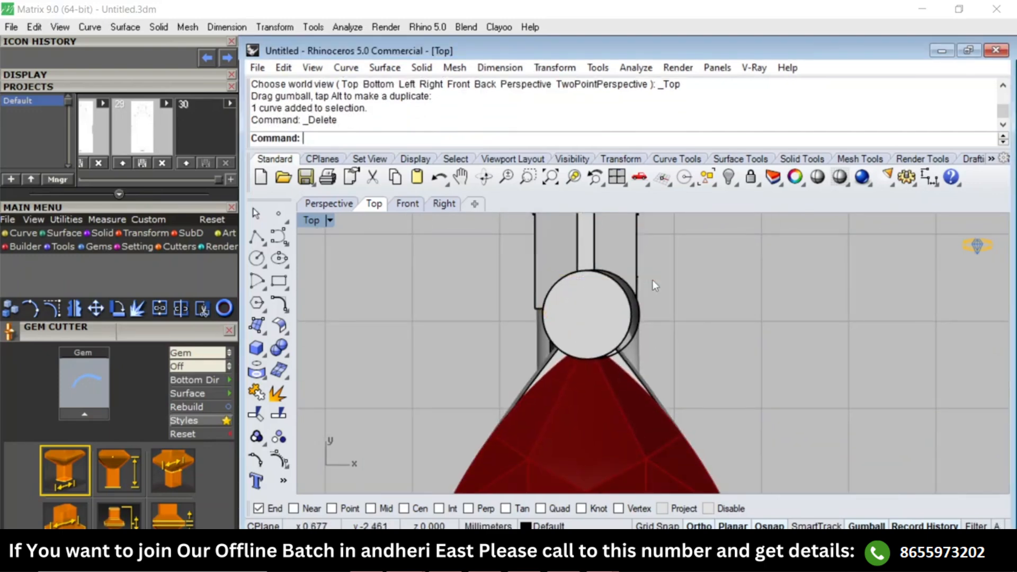
Stretch the connector block lengthwise toward the pear setting's arms with Scale1D in the Right view, using its lower hinge-side corner as origin.
{"action": "scroll", "coordinate": [660, 284], "scroll_direction": "down", "scroll_amount": 5}
{"action": "key", "text": "ctrl+F4"}
{"action": "key", "text": "ctrl+F3"}
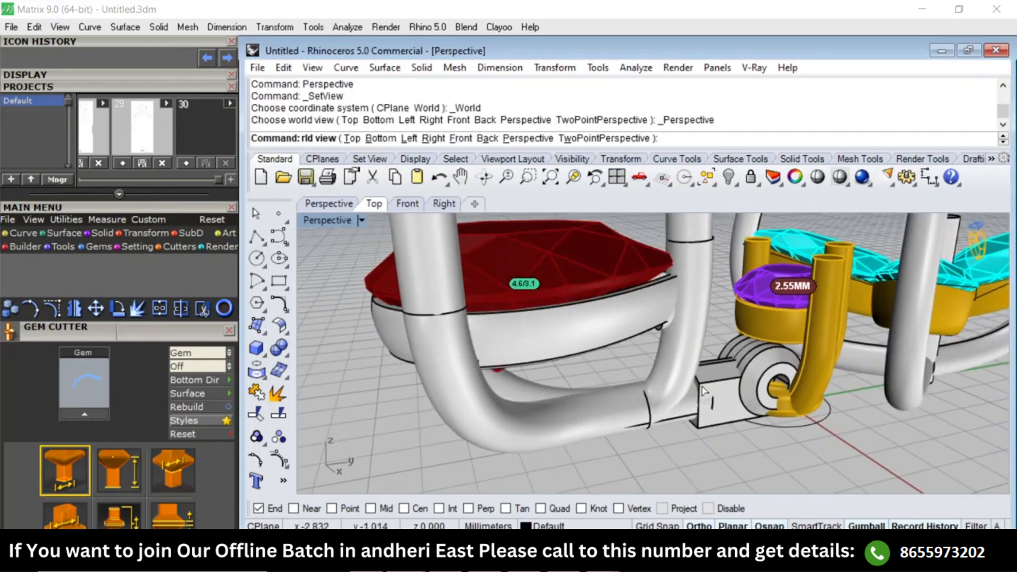
{"action": "right_click_drag", "start_coordinate": [731, 415], "coordinate": [692, 382]}
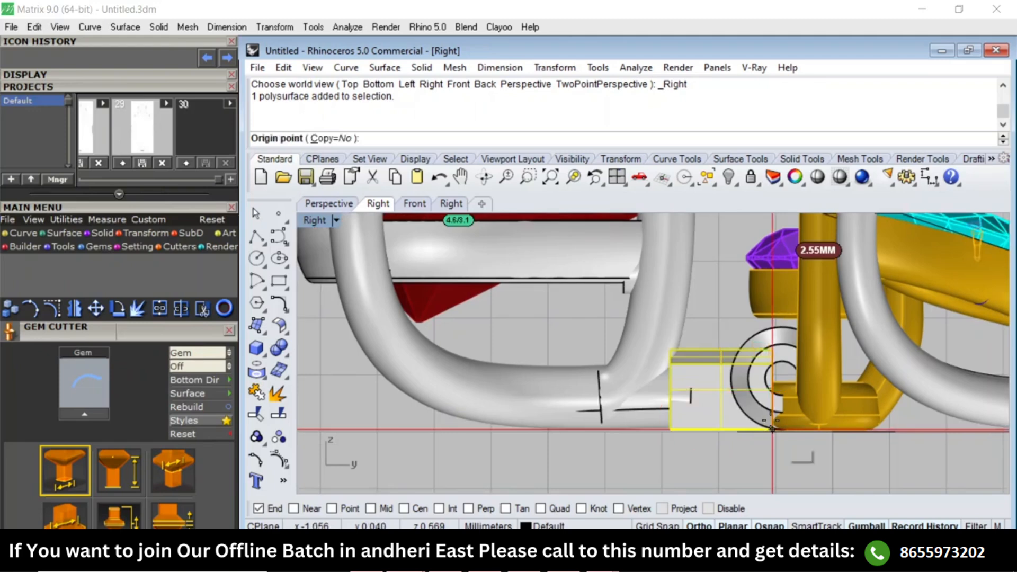
{"action": "left_click", "coordinate": [773, 429]}
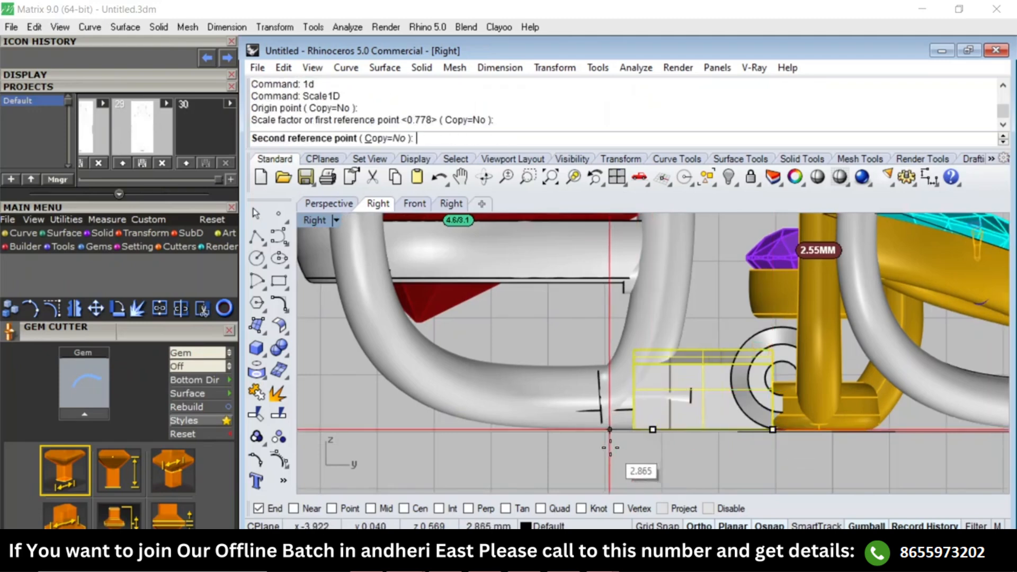
{"action": "left_click", "coordinate": [595, 443]}
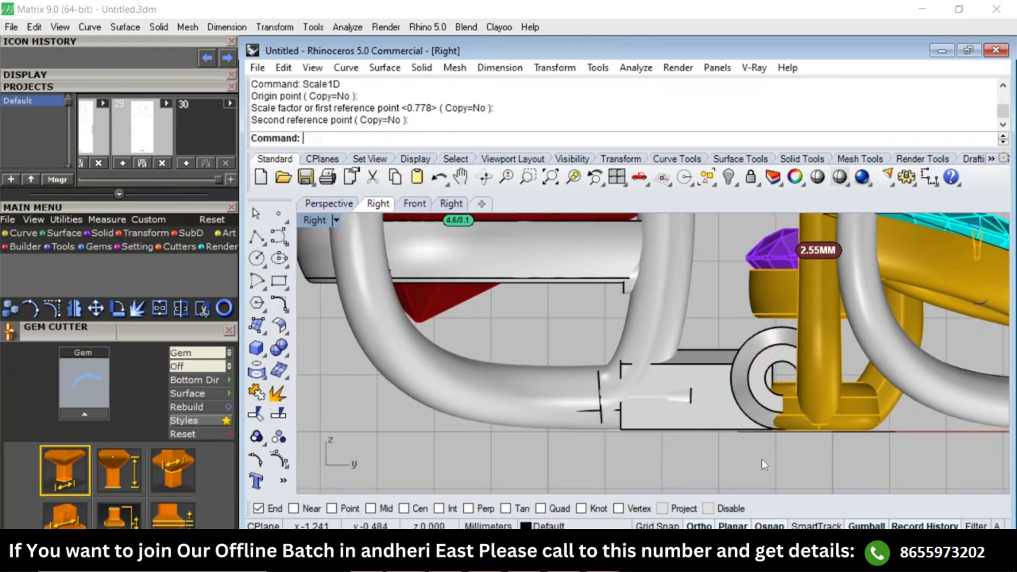
Try a 0.3 mm edge fillet on the connector block's two lower long edges and undo it.
{"action": "key", "text": "F1"}
{"action": "key", "text": "F4"}
{"action": "right_click_drag", "start_coordinate": [670, 344], "coordinate": [660, 371]}
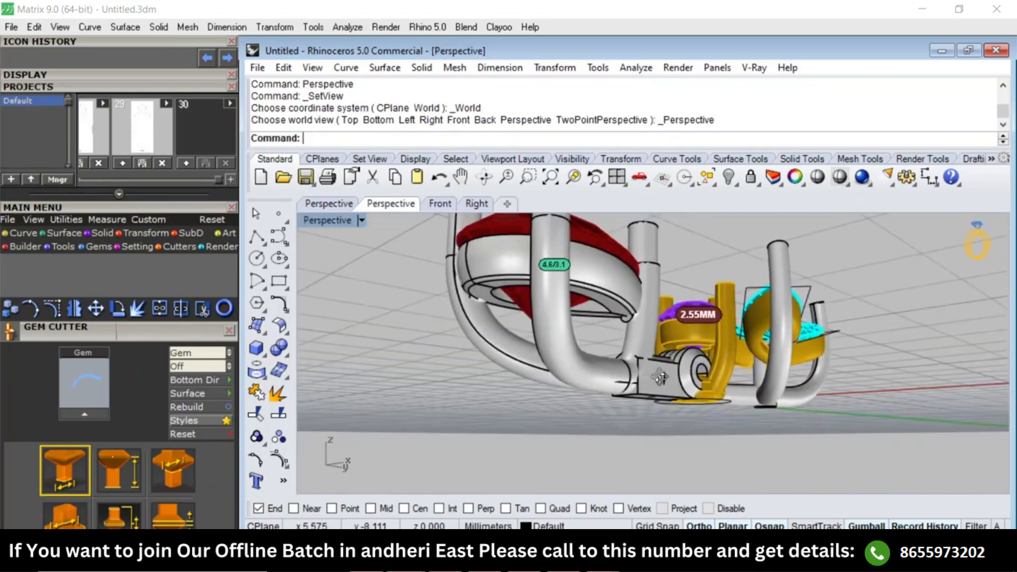
{"action": "scroll", "coordinate": [656, 380], "scroll_direction": "up", "scroll_amount": 5}
{"action": "type", "text": "FE"}
{"action": "key", "text": "Return"}
{"action": "type", "text": ".3"}
{"action": "key", "text": "Return"}
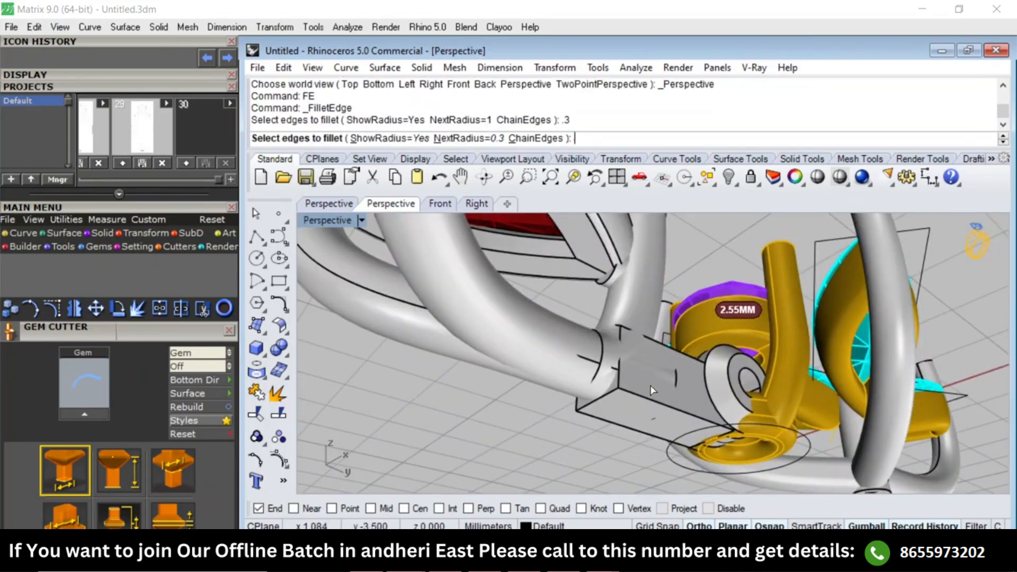
{"action": "left_click", "coordinate": [638, 395]}
{"action": "left_click", "coordinate": [599, 422]}
{"action": "key", "text": "Return"}
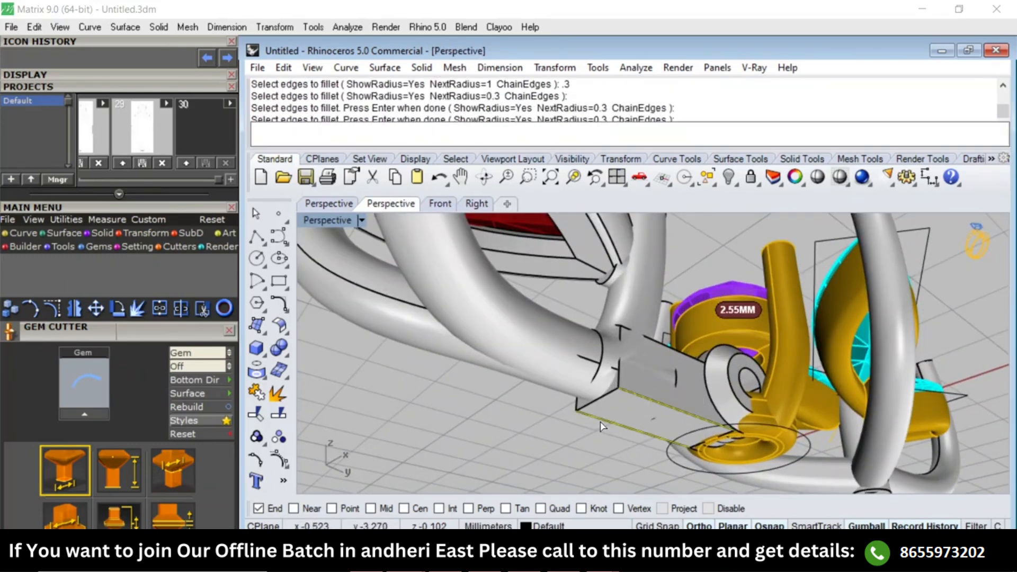
{"action": "key", "text": "Return"}
{"action": "right_click_drag", "start_coordinate": [609, 382], "coordinate": [628, 409]}
{"action": "key", "text": "ctrl+z"}
Try a 0.4 mm edge fillet on the connector block's lower long edges and undo it.
{"action": "type", "text": "FE"}
{"action": "key", "text": "Return"}
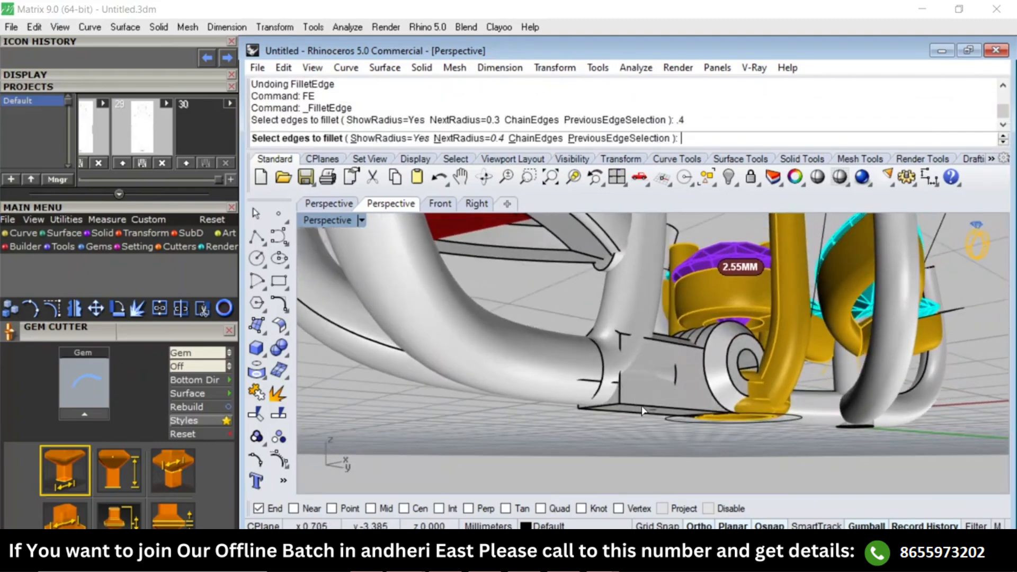
{"action": "left_click", "coordinate": [642, 411]}
{"action": "left_click", "coordinate": [627, 407]}
{"action": "key", "text": "Return"}
Fillet the connector block's two lower long edges one after the other with a 0.5 mm radius.
{"action": "key", "text": "Return"}
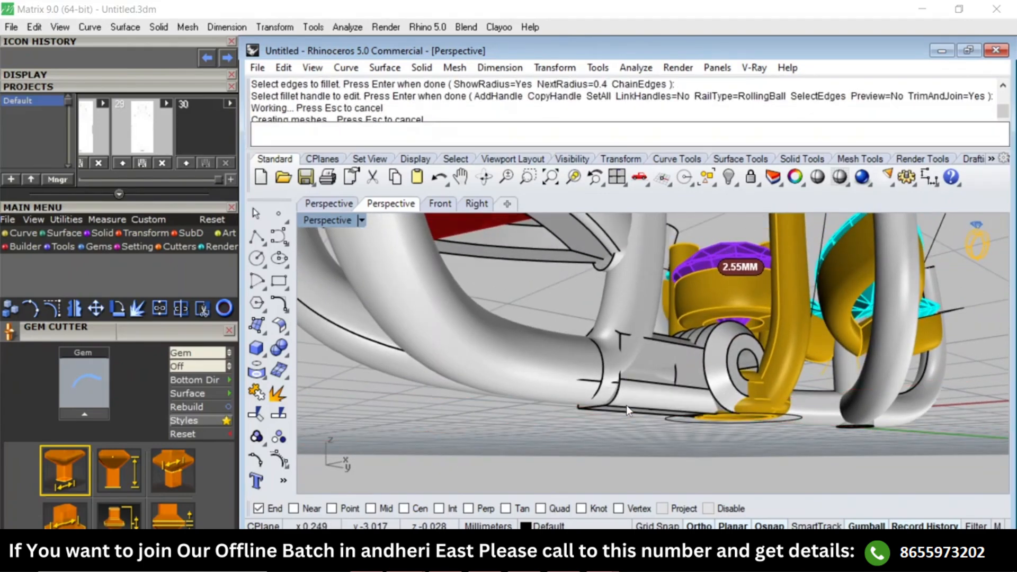
{"action": "scroll", "coordinate": [626, 403], "scroll_direction": "up", "scroll_amount": 3}
{"action": "key", "text": "ctrl+z"}
{"action": "type", "text": "FE"}
{"action": "key", "text": "Return"}
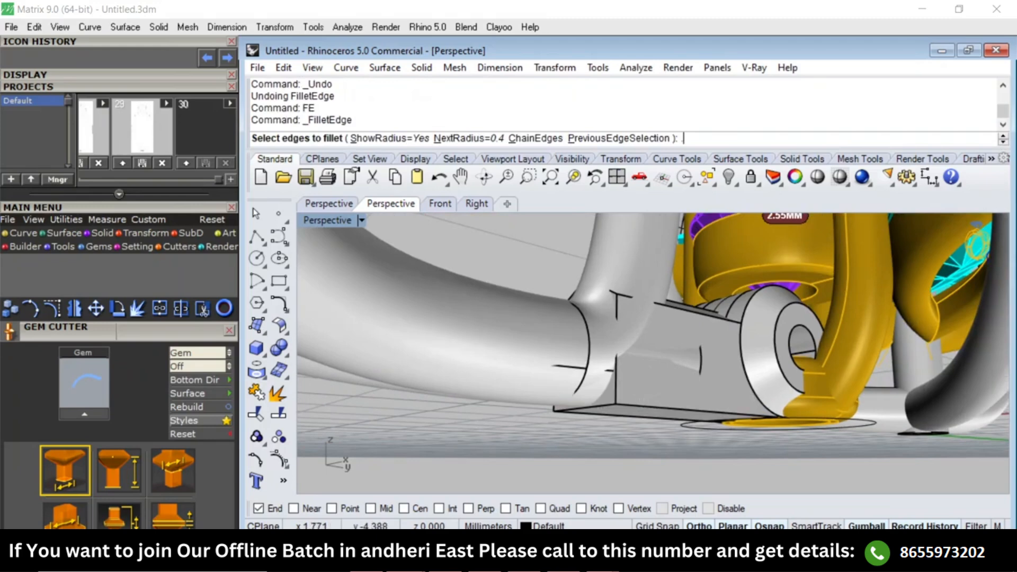
{"action": "left_click", "coordinate": [639, 408]}
{"action": "key", "text": "Return"}
{"action": "key", "text": "Return"}
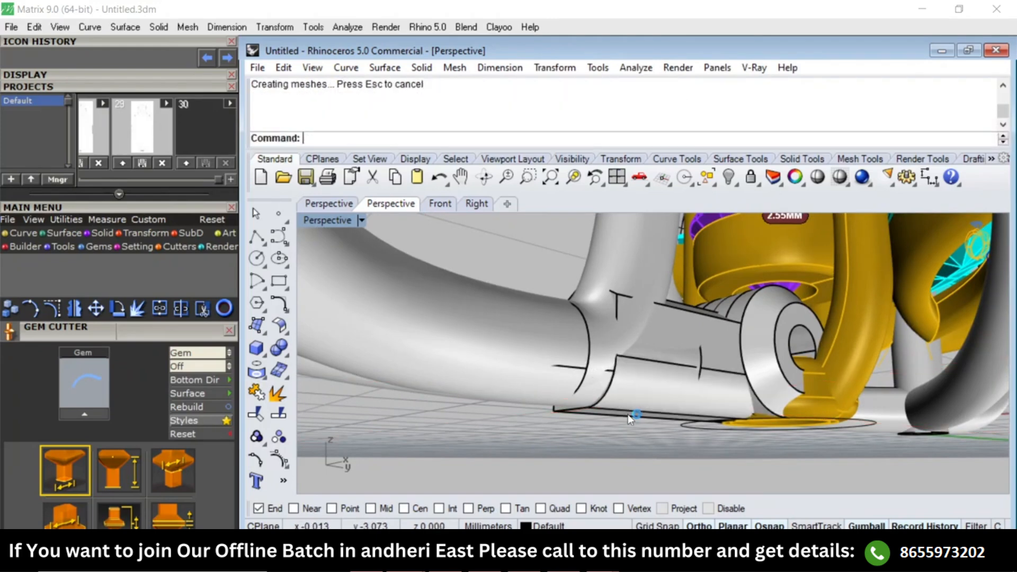
{"action": "right_click_drag", "start_coordinate": [634, 417], "coordinate": [616, 402]}
{"action": "type", "text": "FE"}
{"action": "key", "text": "Return"}
{"action": "left_click", "coordinate": [583, 430]}
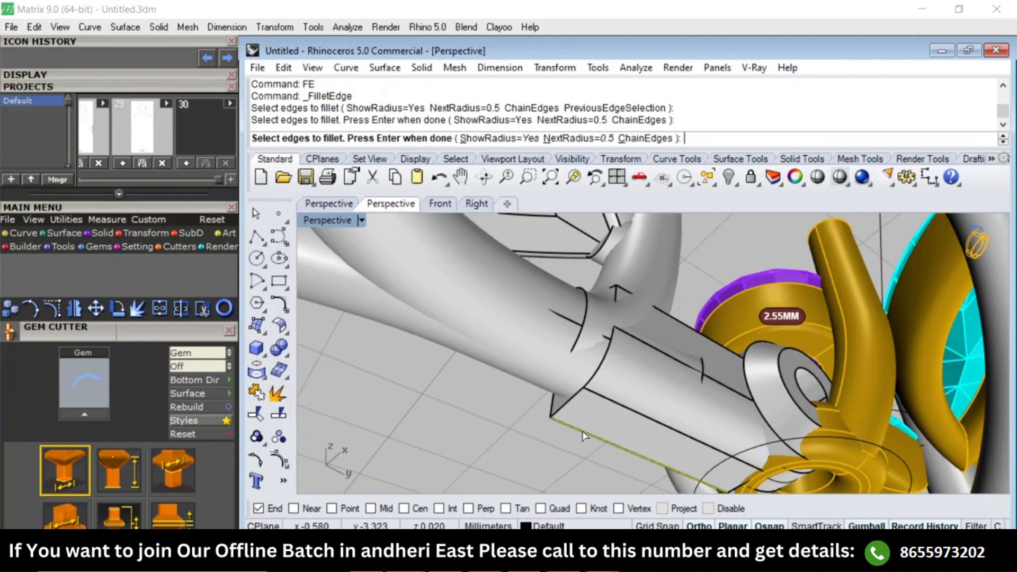
{"action": "key", "text": "Return"}
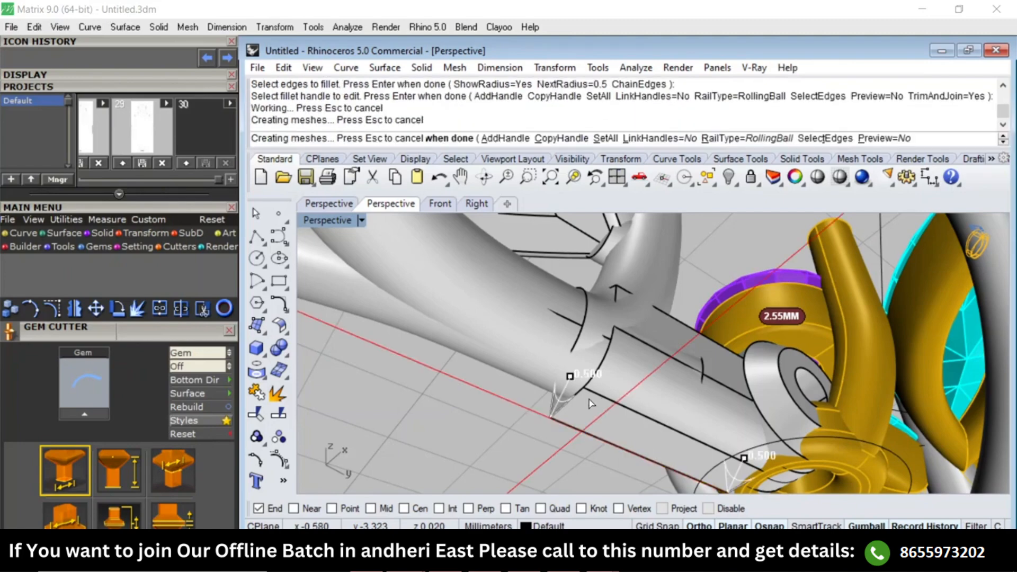
{"action": "type", "text": "FE"}
{"action": "key", "text": "Return"}
{"action": "right_click_drag", "start_coordinate": [596, 389], "coordinate": [602, 249]}
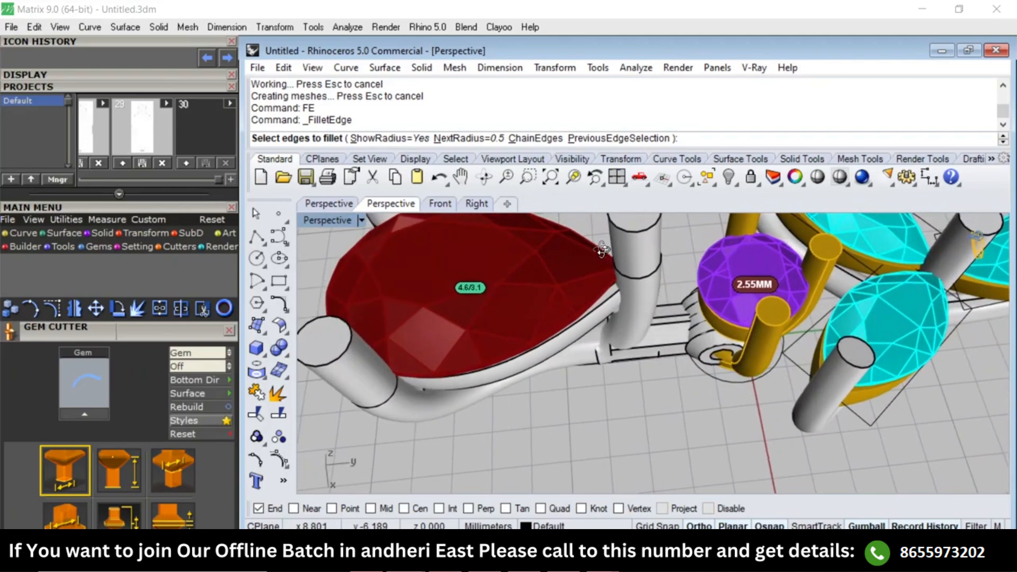
{"action": "scroll", "coordinate": [602, 249], "scroll_direction": "up", "scroll_amount": 10}
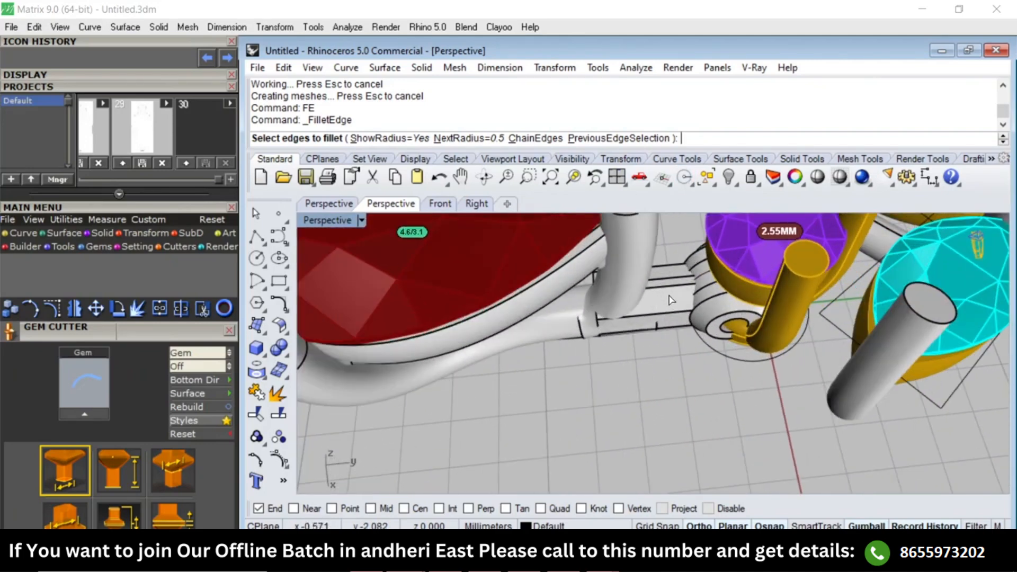
{"action": "scroll", "coordinate": [681, 300], "scroll_direction": "down", "scroll_amount": 14}
{"action": "key", "text": "Escape"}
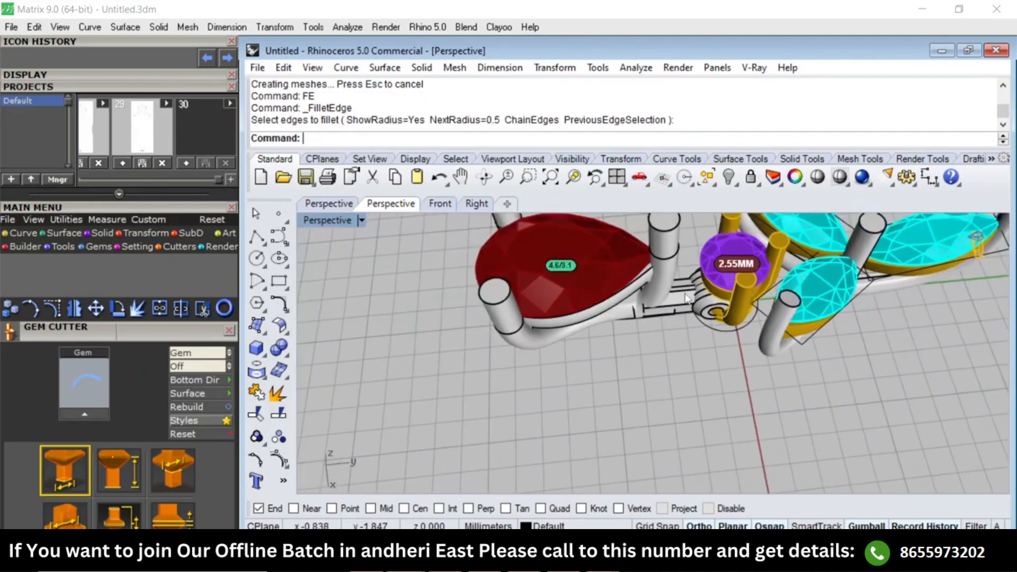
Group the pear setting together with its connector parts in the Top view.
{"action": "type", "text": "Top"}
{"action": "key", "text": "Return"}
{"action": "left_click_drag", "start_coordinate": [521, 522], "coordinate": [521, 522]}
{"action": "type", "text": "g"}
{"action": "key", "text": "Return"}
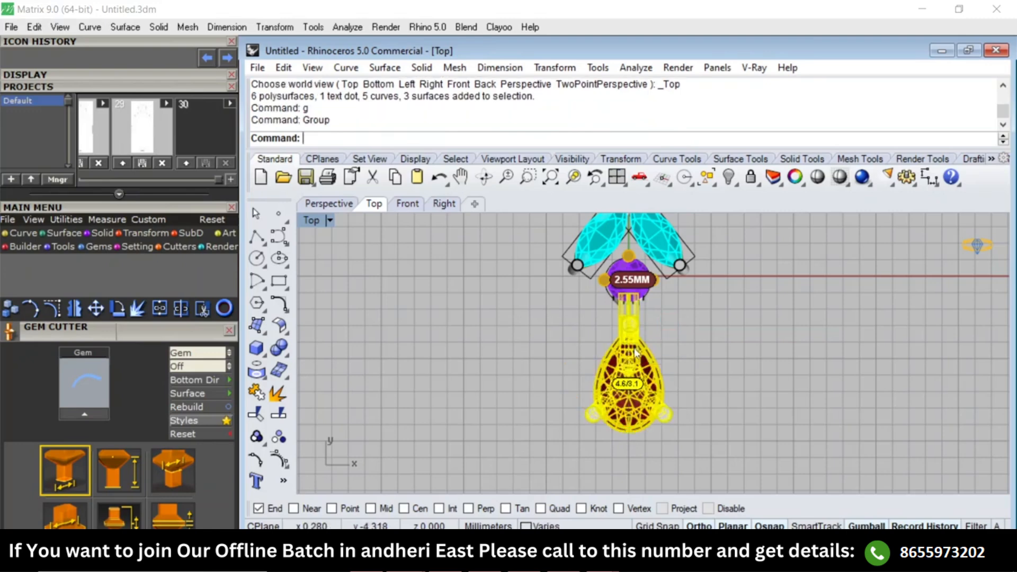
Move the pear group 5 mm straight down, away from the round setting.
{"action": "left_click", "coordinate": [721, 303]}
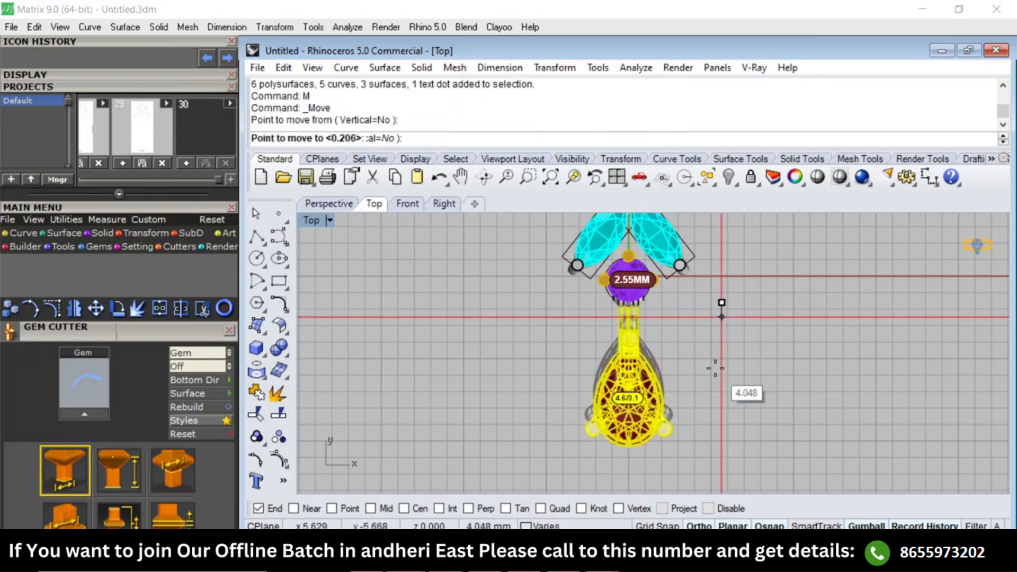
{"action": "type", "text": "5"}
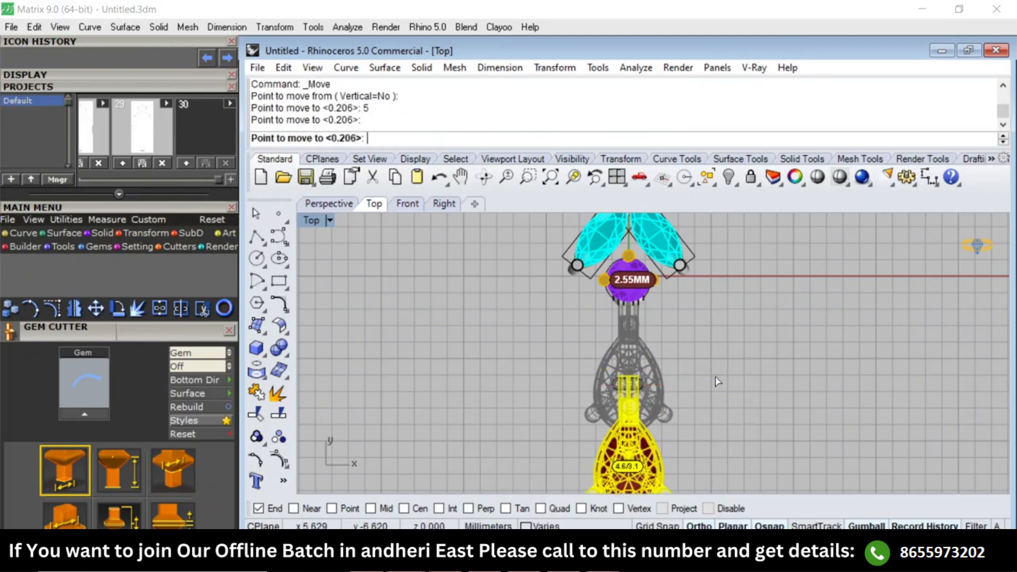
{"action": "left_click", "coordinate": [692, 379]}
{"action": "key", "text": "Escape"}
{"action": "scroll", "coordinate": [640, 310], "scroll_direction": "up", "scroll_amount": 3}
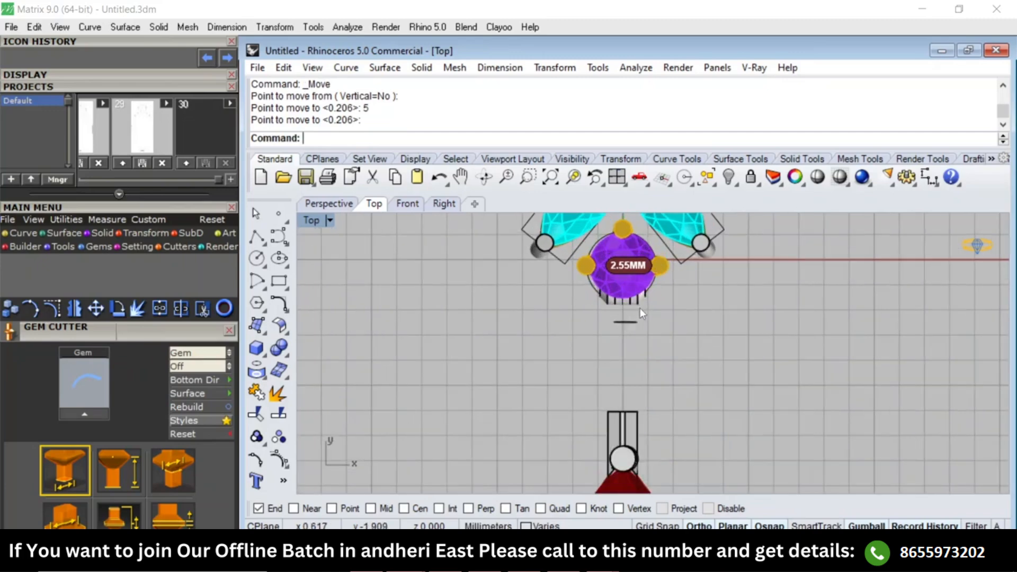
Create a solid bounding box around the hinge's middle barrel and adjust the box across the gold base ring.
{"action": "key", "text": "F4"}
{"action": "scroll", "coordinate": [669, 312], "scroll_direction": "up", "scroll_amount": 9}
{"action": "left_click", "coordinate": [673, 289]}
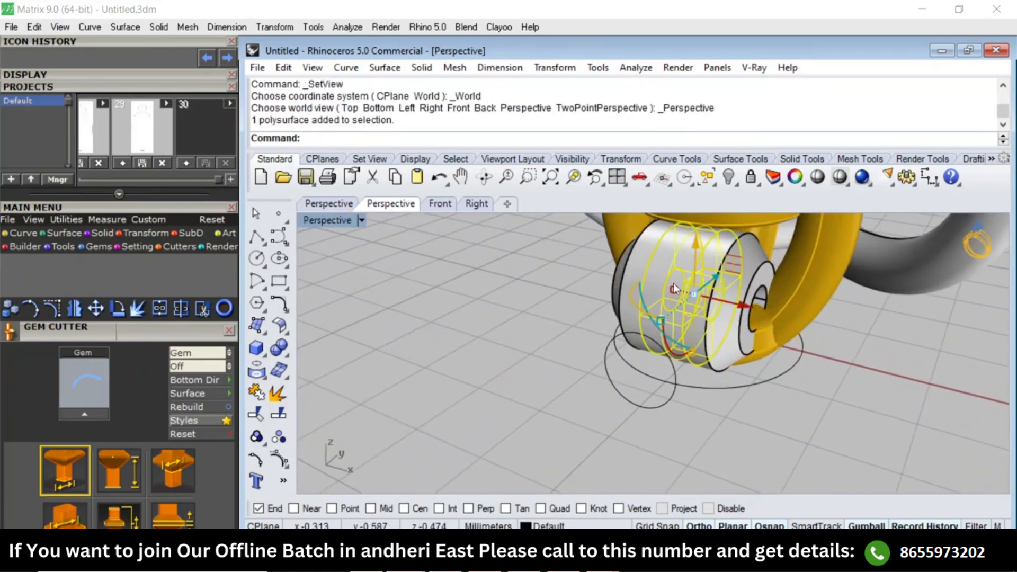
{"action": "type", "text": "BB"}
{"action": "key", "text": "Return"}
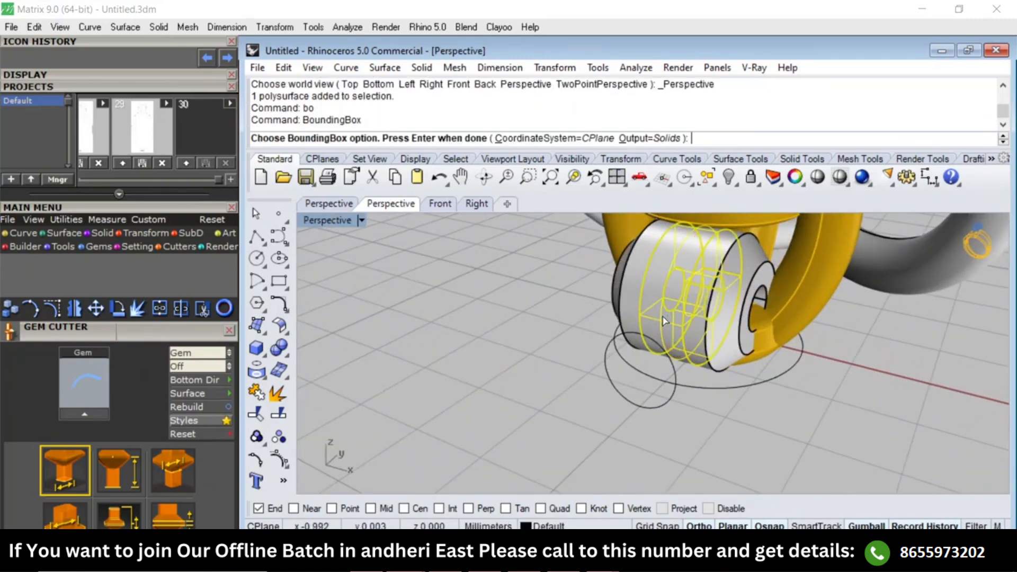
{"action": "key", "text": "Return"}
{"action": "right_click_drag", "start_coordinate": [749, 357], "coordinate": [692, 278]}
{"action": "scroll", "coordinate": [744, 355], "scroll_direction": "up", "scroll_amount": 2}
{"action": "key", "text": "Escape"}
{"action": "left_click", "coordinate": [690, 355]}
{"action": "key", "text": "Escape"}
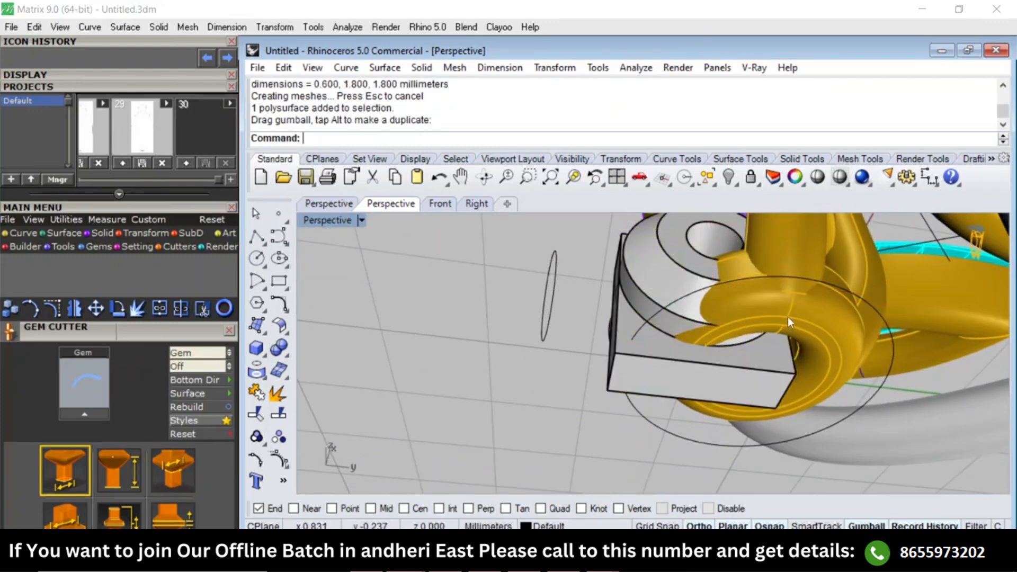
Remove the gold base ring under the round setting from its group.
{"action": "type", "text": "RG"}
{"action": "key", "text": "Return"}
{"action": "left_click", "coordinate": [776, 313]}
{"action": "key", "text": "Return"}
Subtract the box from the gold base ring with BooleanDifference, keeping the inputs, and delete the box.
{"action": "type", "text": "B"}
{"action": "key", "text": "Return"}
{"action": "left_click", "coordinate": [642, 386]}
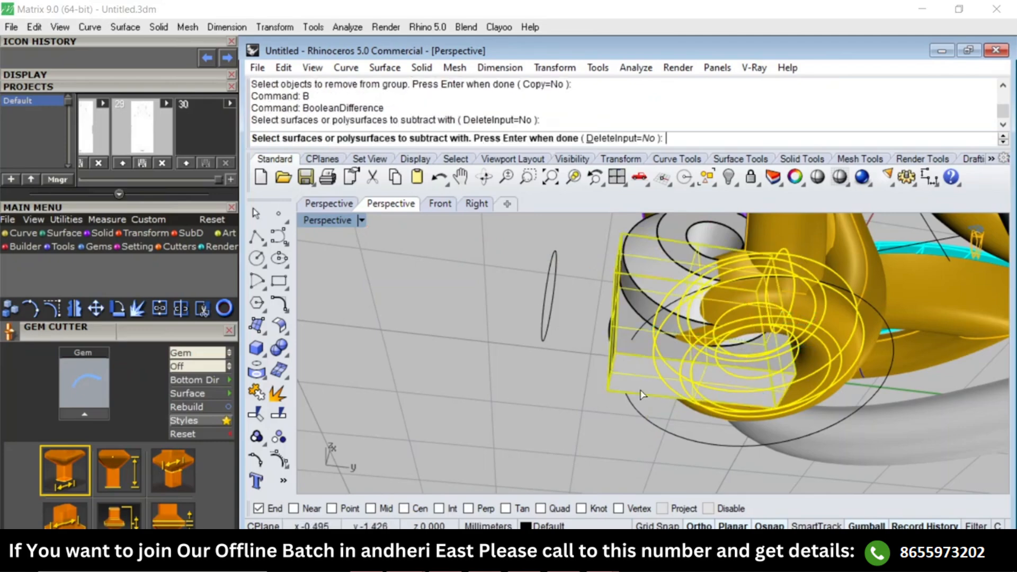
{"action": "key", "text": "Return"}
{"action": "left_click", "coordinate": [642, 372]}
{"action": "key", "text": "Delete"}
Move the hinge's middle barrel 5 mm straight down so it sits at the end of the pear setting's connector bar.
{"action": "right_click_drag", "start_coordinate": [642, 372], "coordinate": [638, 337]}
{"action": "left_click", "coordinate": [649, 326]}
{"action": "left_click", "coordinate": [641, 323]}
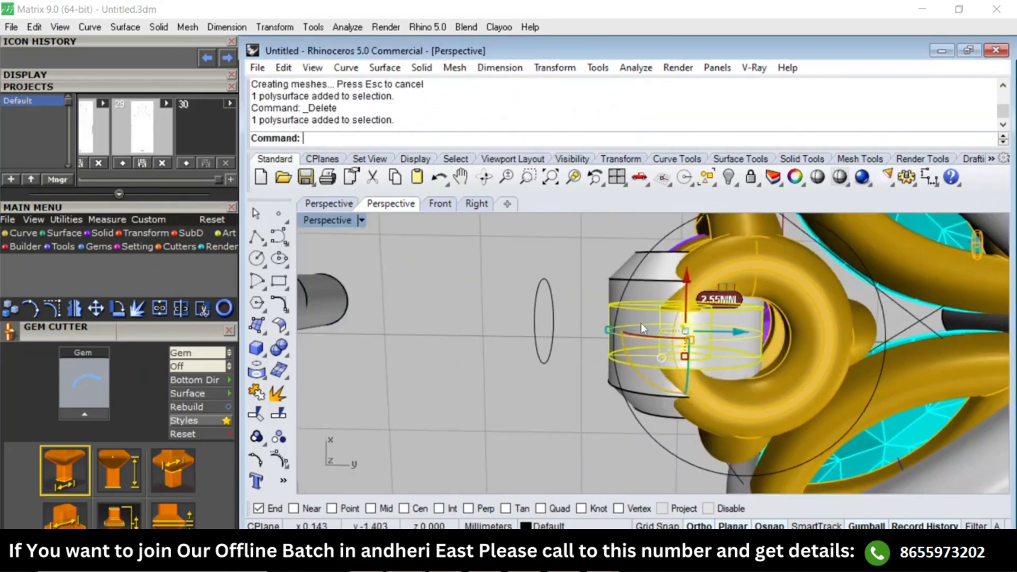
{"action": "type", "text": "Top"}
{"action": "key", "text": "Return"}
{"action": "scroll", "coordinate": [697, 325], "scroll_direction": "down", "scroll_amount": 6}
{"action": "scroll", "coordinate": [761, 355], "scroll_direction": "down", "scroll_amount": 2}
{"action": "type", "text": "M"}
{"action": "key", "text": "Return"}
{"action": "left_click", "coordinate": [782, 317]}
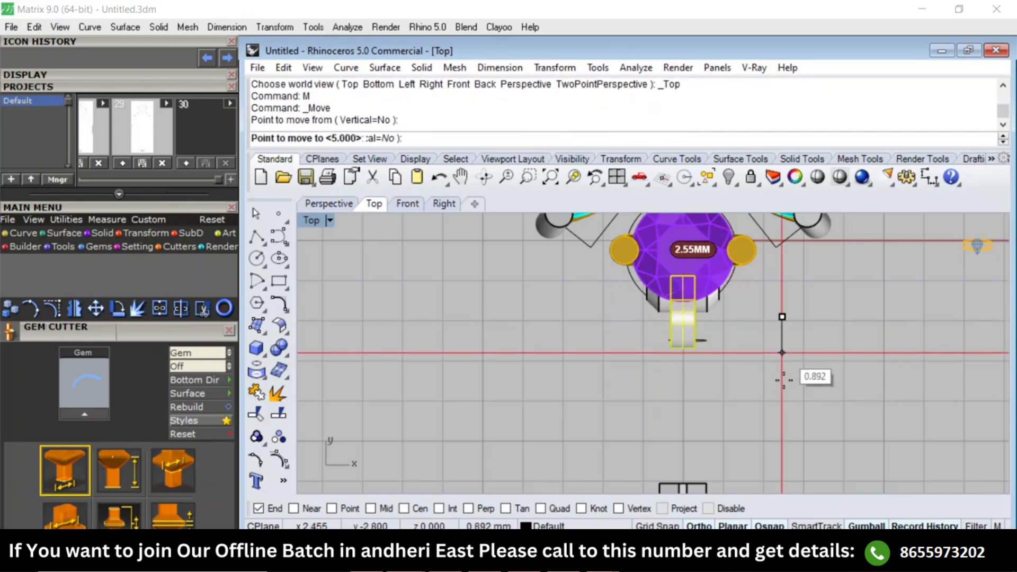
{"action": "key", "text": "Return"}
{"action": "left_click", "coordinate": [784, 380]}
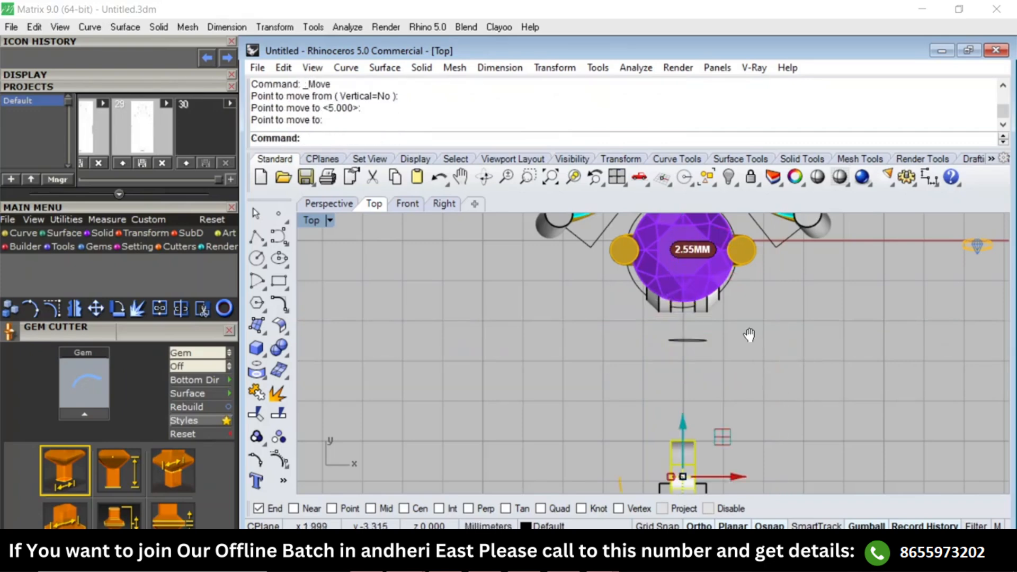
Duplicate the outer circular edge of the middle barrel's side face.
{"action": "right_click_drag", "start_coordinate": [760, 385], "coordinate": [727, 290]}
{"action": "type", "text": "Perspective"}
{"action": "key", "text": "Return"}
{"action": "scroll", "coordinate": [623, 306], "scroll_direction": "up", "scroll_amount": 3}
{"action": "right_click_drag", "start_coordinate": [638, 377], "coordinate": [593, 350]}
{"action": "scroll", "coordinate": [596, 334], "scroll_direction": "up", "scroll_amount": 4}
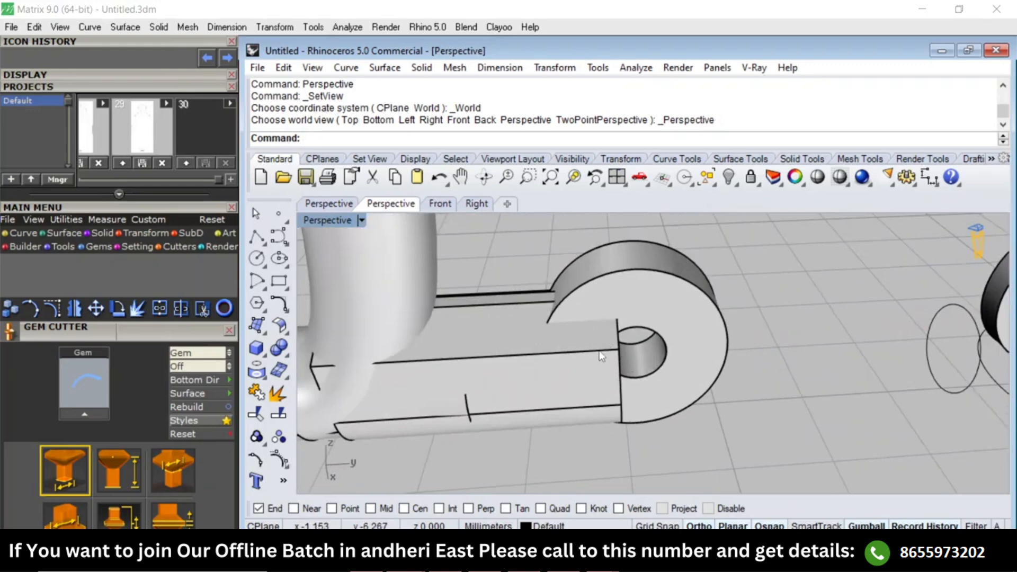
{"action": "right_click_drag", "start_coordinate": [680, 353], "coordinate": [681, 315]}
{"action": "type", "text": "DE"}
{"action": "key", "text": "Return"}
{"action": "left_click", "coordinate": [693, 298]}
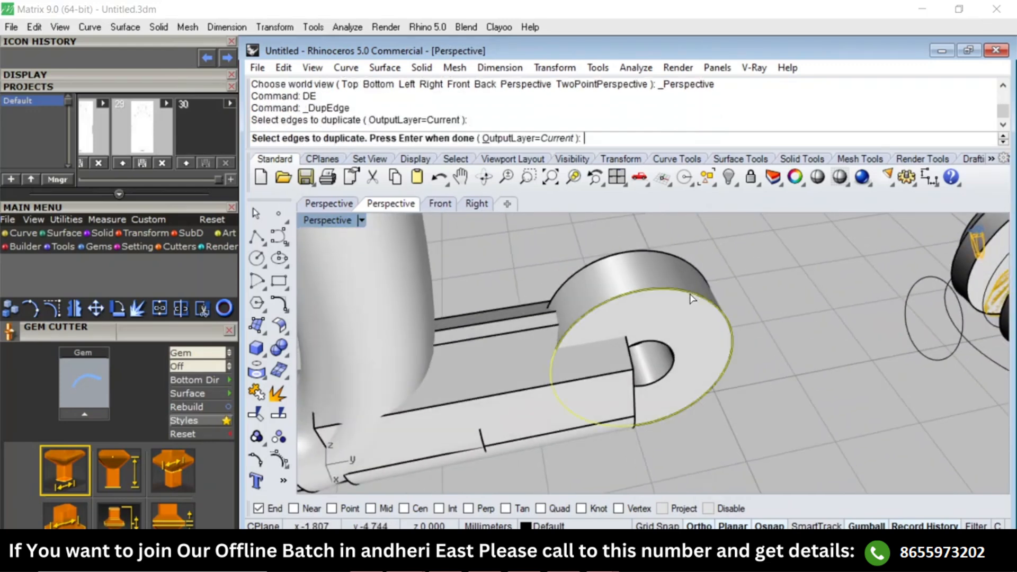
{"action": "key", "text": "Return"}
Extrude the duplicated barrel edge outward to one side only as a solid cylinder about 1.03 mm long.
{"action": "type", "text": "E"}
{"action": "key", "text": "Return"}
{"action": "type", "text": "b"}
Extrude the barrel's opposite rim outward as a solid cylinder about 1.87 mm long.
{"action": "key", "text": "Return"}
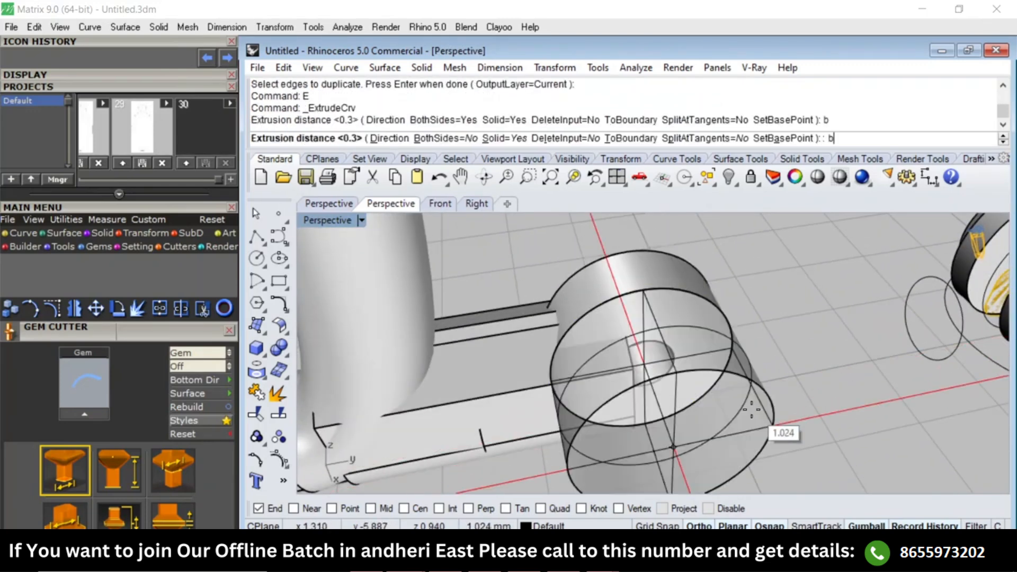
{"action": "left_click", "coordinate": [745, 401]}
{"action": "type", "text": "E"}
{"action": "key", "text": "Return"}
{"action": "left_click", "coordinate": [629, 251]}
{"action": "key", "text": "Return"}
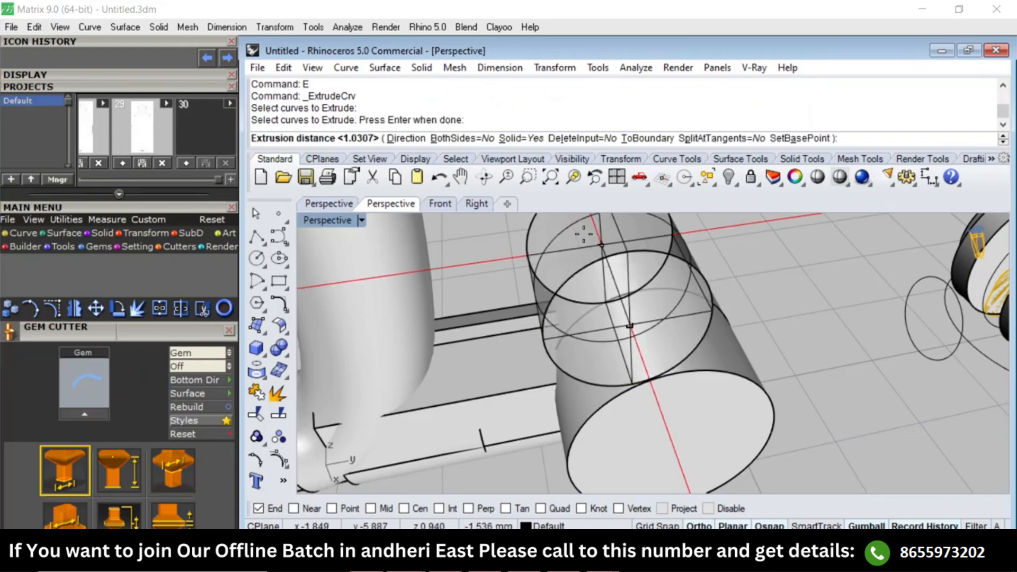
{"action": "left_click", "coordinate": [583, 234]}
{"action": "scroll", "coordinate": [587, 239], "scroll_direction": "down", "scroll_amount": 4}
{"action": "right_click_drag", "start_coordinate": [597, 253], "coordinate": [628, 319]}
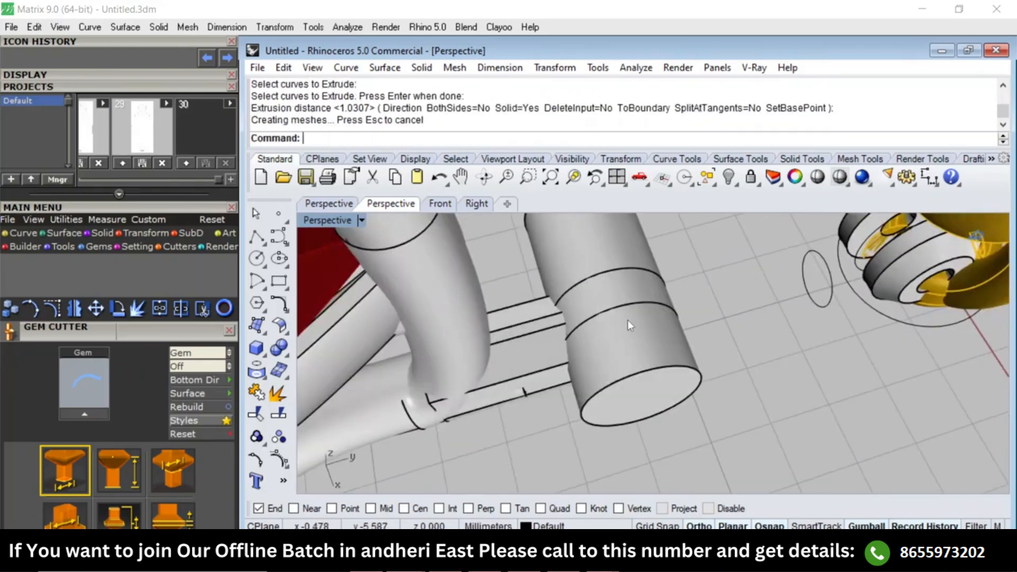
Remove the connector bar behind the barrel from the pear setting's group.
{"action": "type", "text": "RG"}
{"action": "key", "text": "Return"}
{"action": "left_click", "coordinate": [548, 361]}
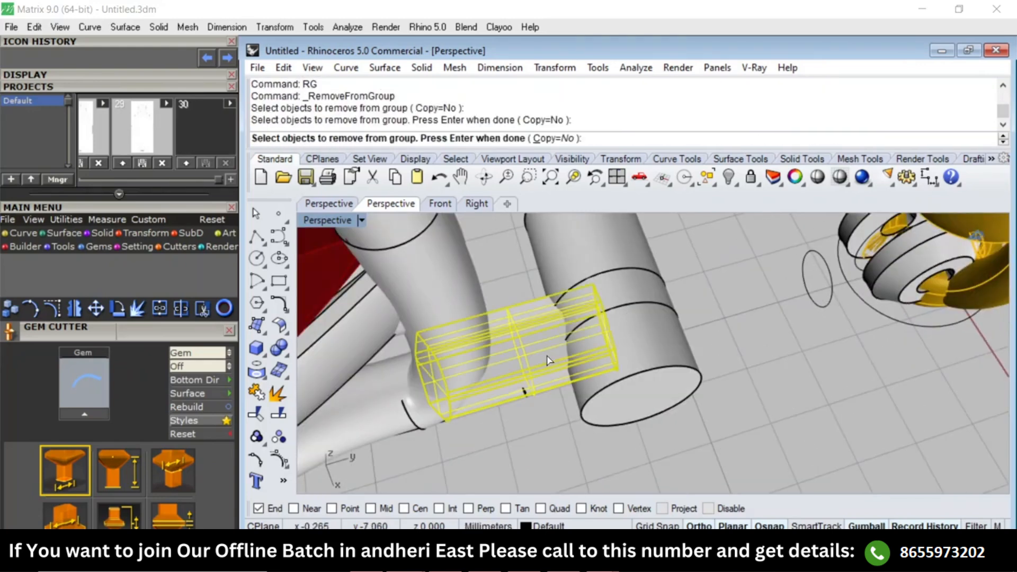
Subtract the two solid cylinders beside the barrel from the connector bar with BooleanDifference and delete the cylinders.
{"action": "type", "text": "BD"}
{"action": "key", "text": "Return"}
{"action": "left_click", "coordinate": [647, 348]}
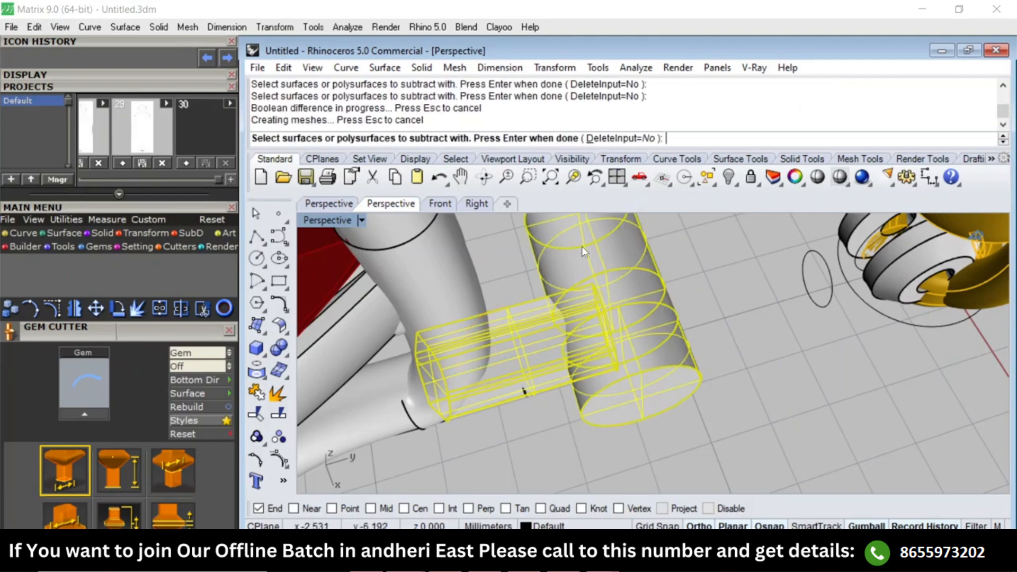
{"action": "left_click", "coordinate": [583, 249]}
{"action": "key", "text": "Delete"}
{"action": "left_click", "coordinate": [618, 348]}
{"action": "key", "text": "Delete"}
Duplicate the circular edge of the middle barrel's centre hole.
{"action": "right_click_drag", "start_coordinate": [619, 348], "coordinate": [588, 498]}
{"action": "scroll", "coordinate": [648, 306], "scroll_direction": "up", "scroll_amount": 5}
{"action": "type", "text": "DE"}
{"action": "key", "text": "Return"}
{"action": "left_click", "coordinate": [660, 307]}
Extrude the duplicated hole edge to both sides as a solid pin, about 1.56 mm each way.
{"action": "key", "text": "Return"}
{"action": "right_click_drag", "start_coordinate": [660, 307], "coordinate": [686, 374]}
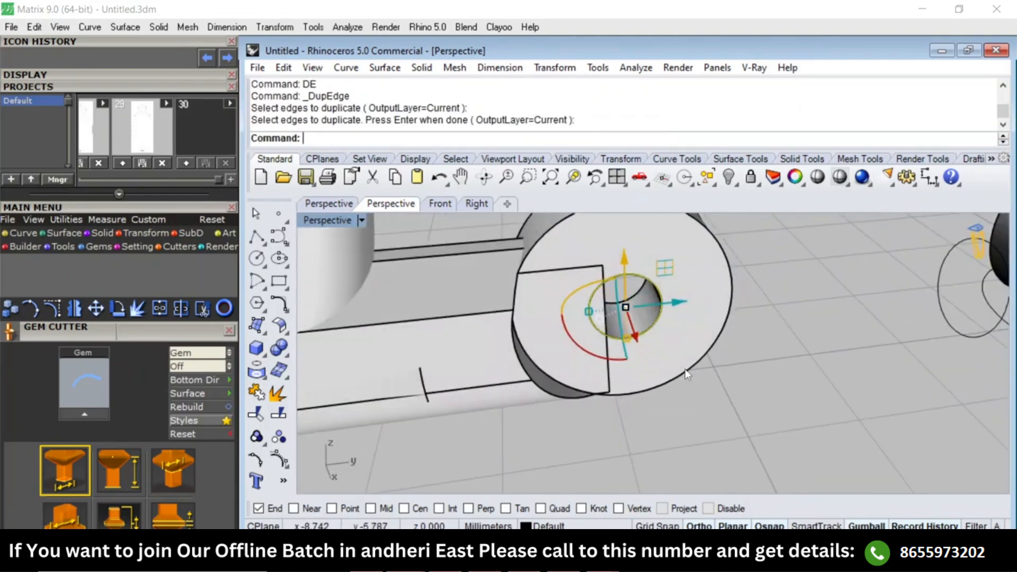
{"action": "type", "text": "E"}
{"action": "key", "text": "Return"}
{"action": "type", "text": "b"}
{"action": "key", "text": "Return"}
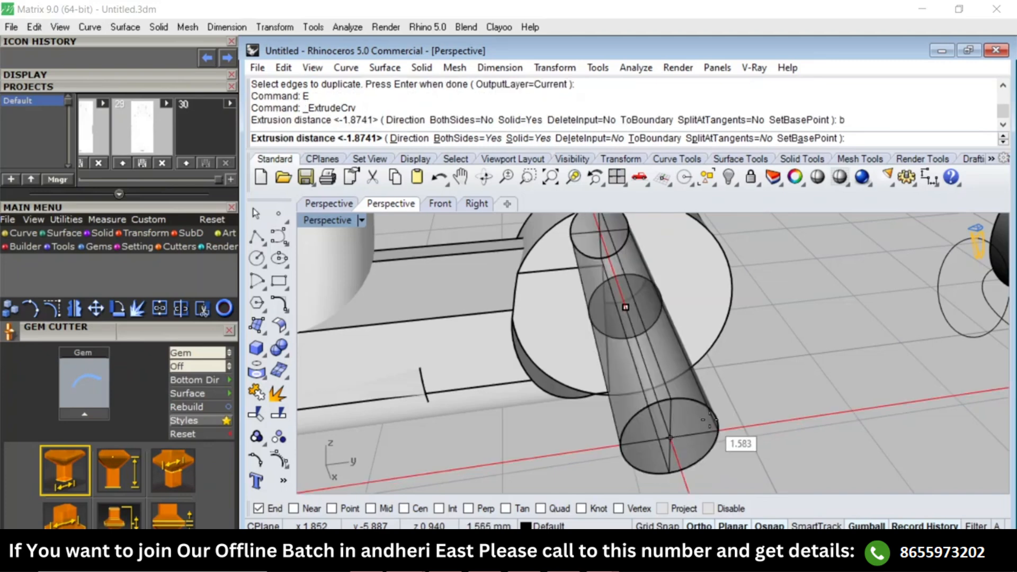
{"action": "left_click", "coordinate": [432, 382]}
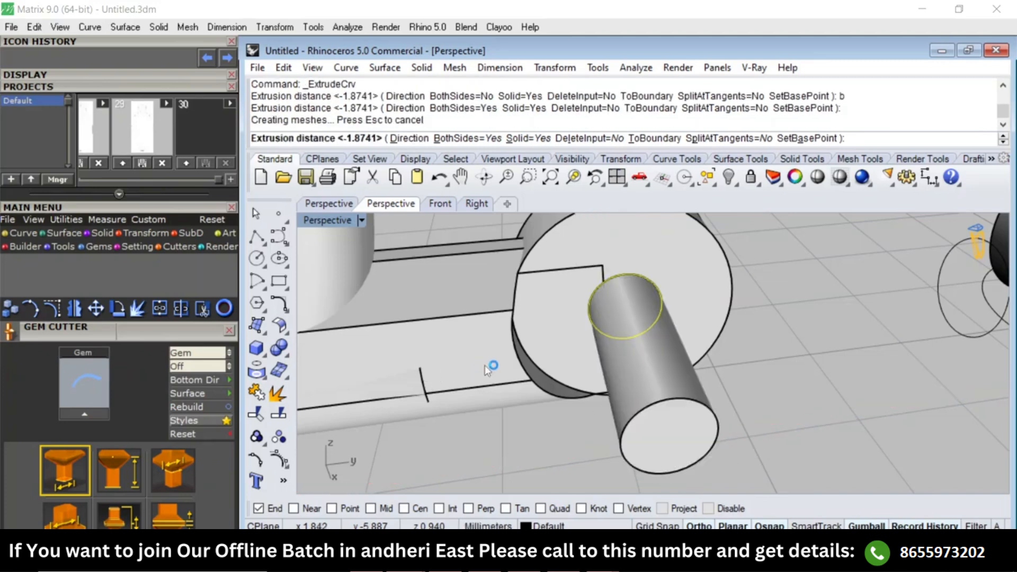
Subtract the pin from the pear setting's connector bar with BooleanDifference and delete the pin.
{"action": "left_click", "coordinate": [484, 364]}
{"action": "left_click", "coordinate": [459, 339]}
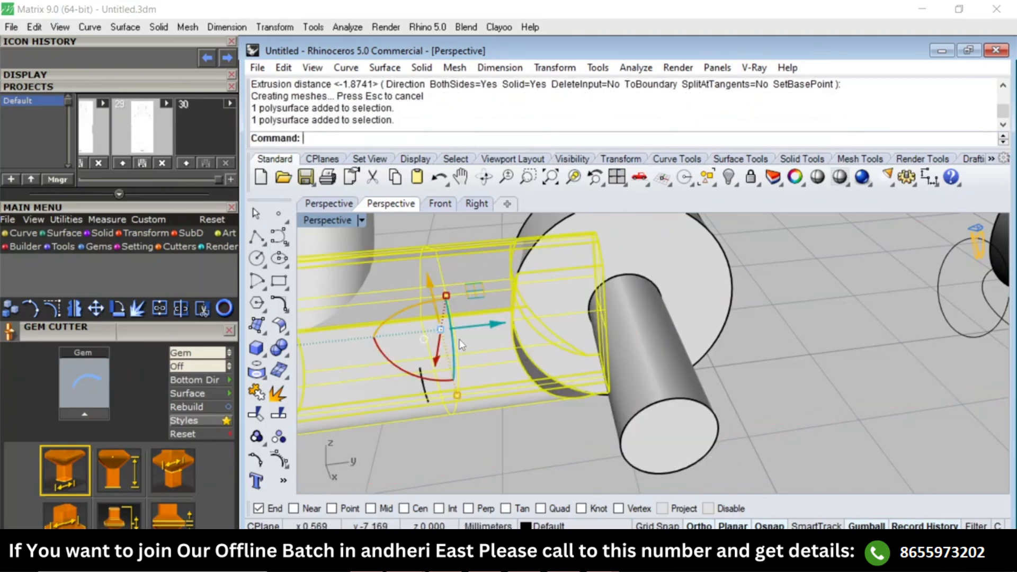
{"action": "type", "text": "B"}
{"action": "key", "text": "Return"}
{"action": "left_click", "coordinate": [649, 430]}
{"action": "key", "text": "Return"}
{"action": "left_click", "coordinate": [640, 412]}
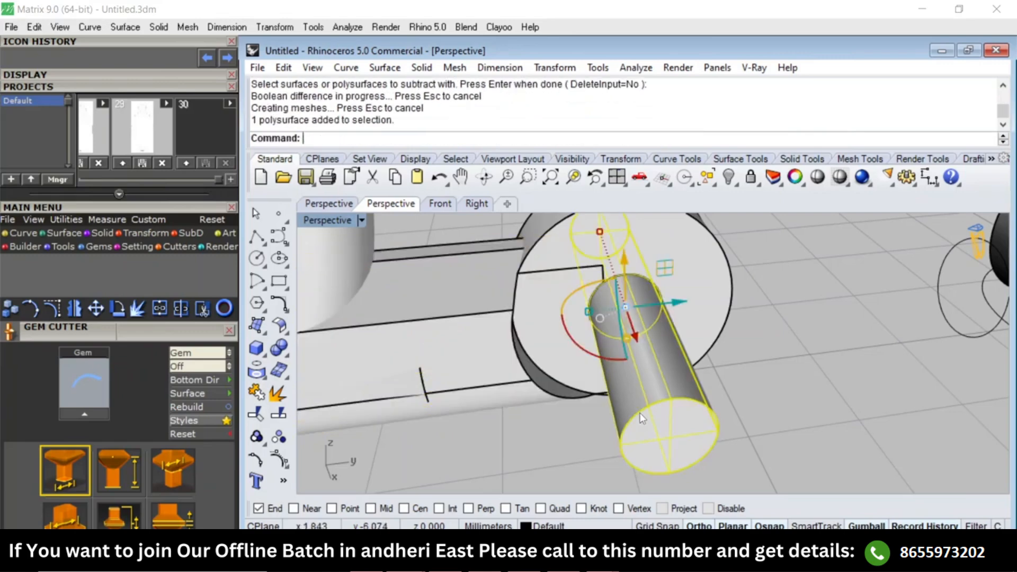
{"action": "key", "text": "Delete"}
Delete the leftover circle curve standing between the middle barrel and the round setting's hinge.
{"action": "scroll", "coordinate": [609, 333], "scroll_direction": "down", "scroll_amount": 4}
{"action": "right_click_drag", "start_coordinate": [727, 354], "coordinate": [733, 388]}
{"action": "scroll", "coordinate": [799, 323], "scroll_direction": "up", "scroll_amount": 6}
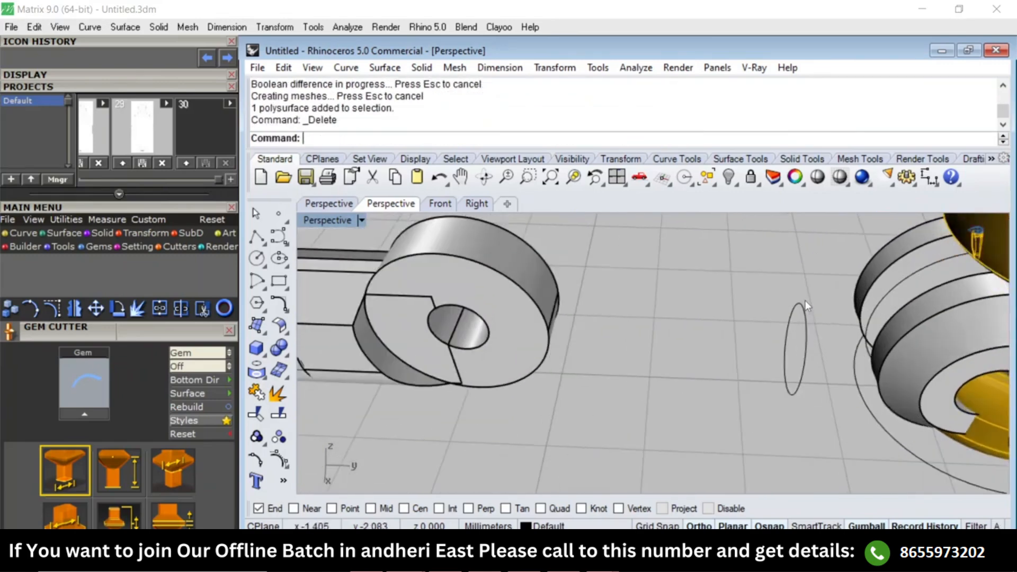
{"action": "left_click", "coordinate": [805, 302]}
{"action": "scroll", "coordinate": [721, 356], "scroll_direction": "down", "scroll_amount": 6}
{"action": "key", "text": "Delete"}
Duplicate the hole edge of the round setting's outer hinge barrel and extrude it both ways as a solid pin.
{"action": "scroll", "coordinate": [853, 365], "scroll_direction": "up", "scroll_amount": 5}
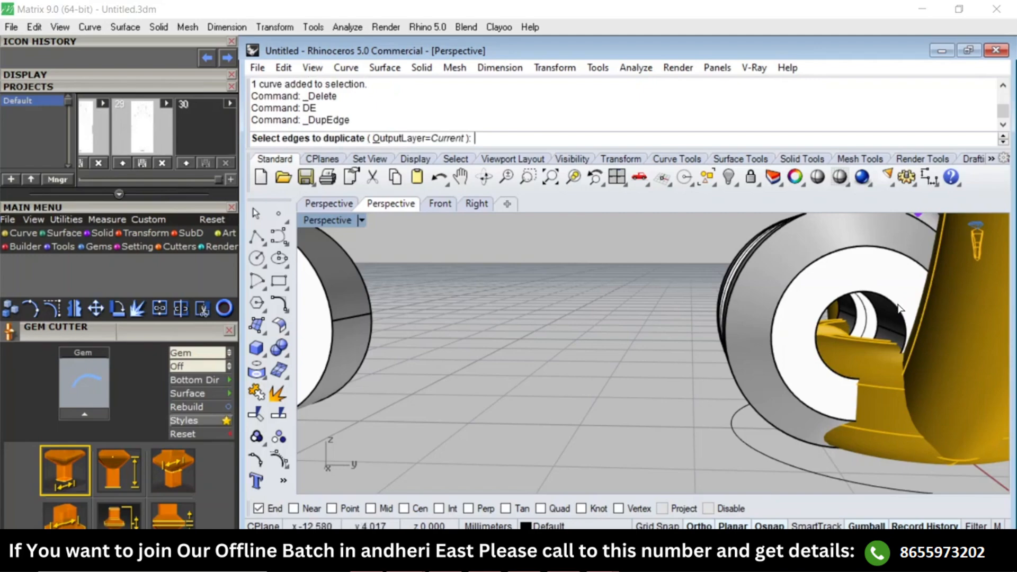
{"action": "key", "text": "Return"}
{"action": "scroll", "coordinate": [869, 313], "scroll_direction": "down", "scroll_amount": 5}
{"action": "right_click_drag", "start_coordinate": [768, 313], "coordinate": [851, 379]}
{"action": "type", "text": "e"}
{"action": "key", "text": "Return"}
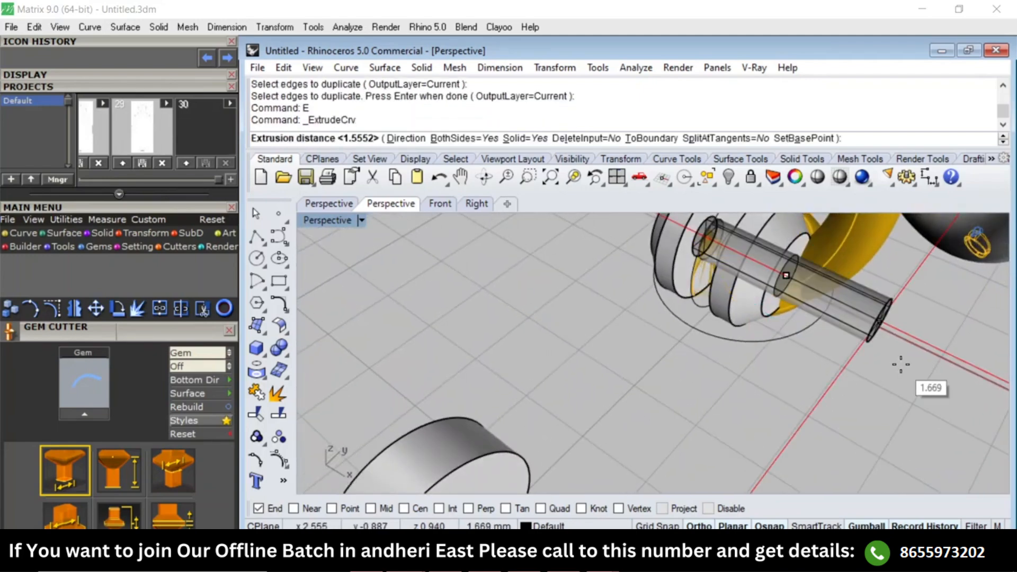
{"action": "left_click", "coordinate": [932, 388]}
{"action": "scroll", "coordinate": [929, 388], "scroll_direction": "down", "scroll_amount": 4}
{"action": "scroll", "coordinate": [825, 356], "scroll_direction": "up", "scroll_amount": 6}
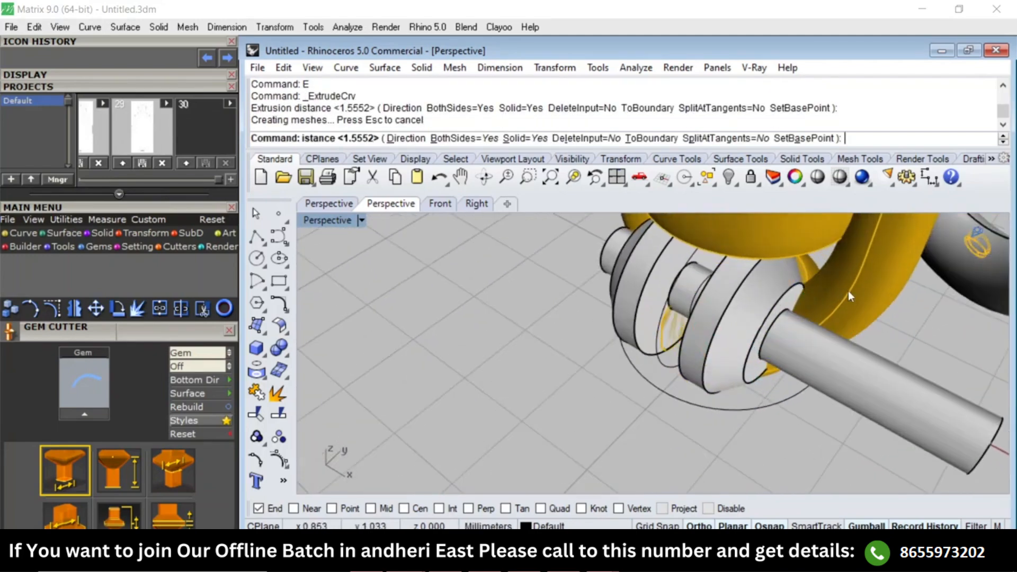
Subtract the pin from the round setting's gold prong group with BooleanDifference, keeping the pin.
{"action": "left_click", "coordinate": [848, 291]}
{"action": "right_click_drag", "start_coordinate": [746, 363], "coordinate": [809, 347]}
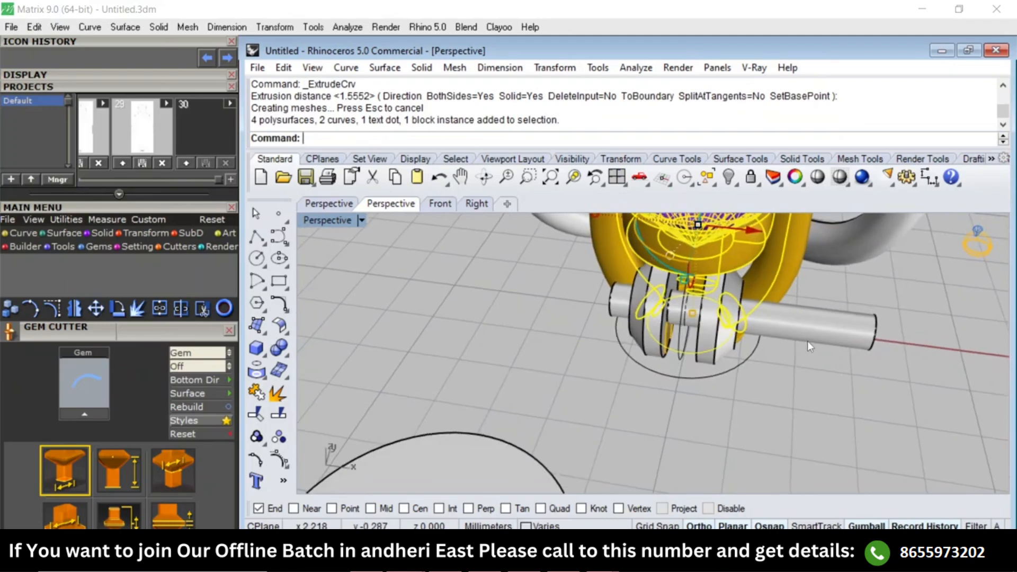
{"action": "type", "text": "b"}
{"action": "key", "text": "Return"}
{"action": "left_click", "coordinate": [846, 328]}
{"action": "key", "text": "Return"}
{"action": "left_click", "coordinate": [850, 327]}
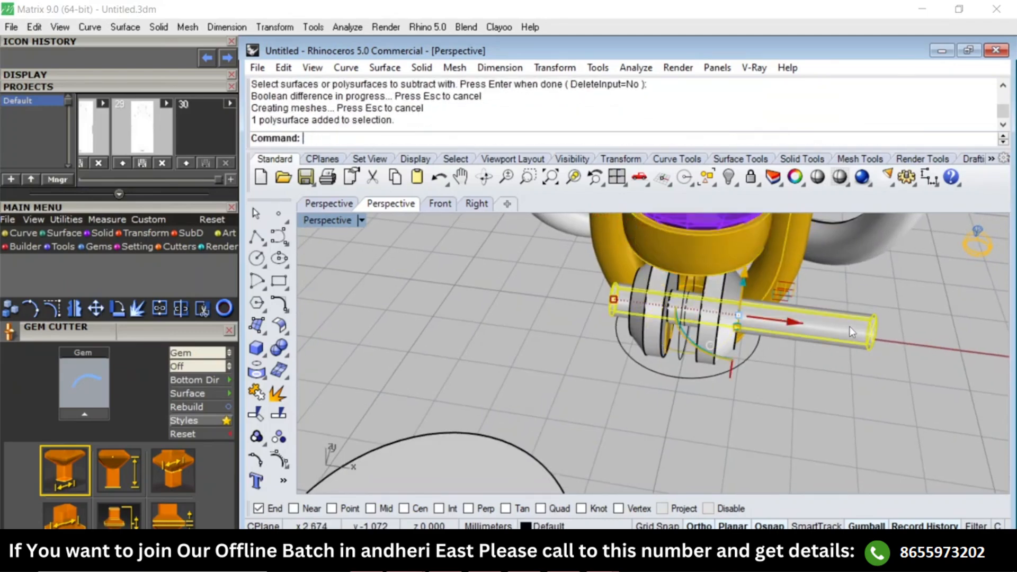
{"action": "key", "text": "Delete"}
{"action": "right_click_drag", "start_coordinate": [824, 334], "coordinate": [636, 294]}
{"action": "key", "text": "ctrl+z"}
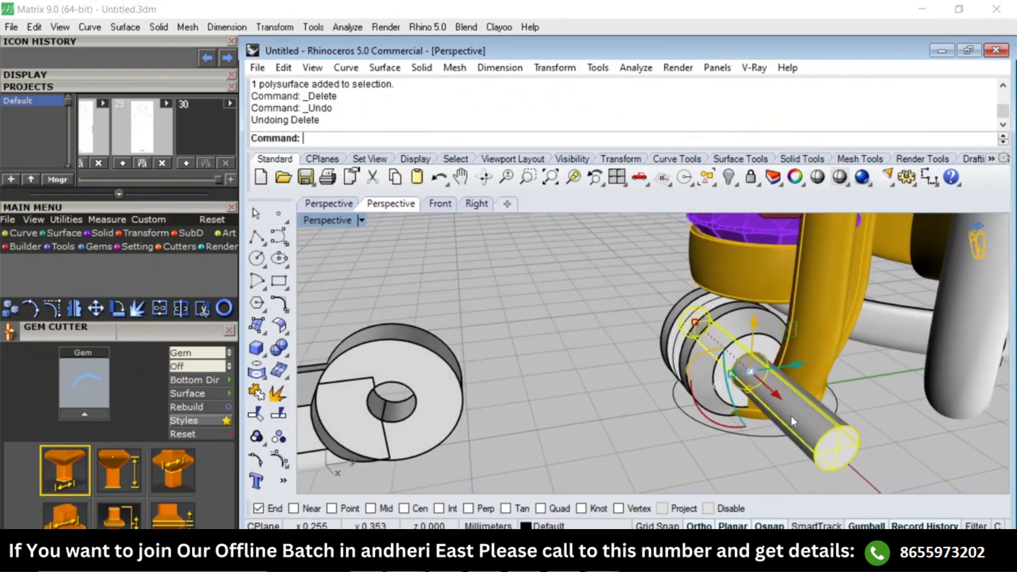
Subtract the pin from the gold base ring under the round setting with BooleanDifference and delete the pin.
{"action": "left_click", "coordinate": [758, 422]}
{"action": "scroll", "coordinate": [758, 422], "scroll_direction": "up", "scroll_amount": 2}
{"action": "scroll", "coordinate": [758, 423], "scroll_direction": "up", "scroll_amount": 2}
{"action": "left_click", "coordinate": [755, 411]}
{"action": "type", "text": "b"}
{"action": "key", "text": "Return"}
{"action": "left_click", "coordinate": [826, 430]}
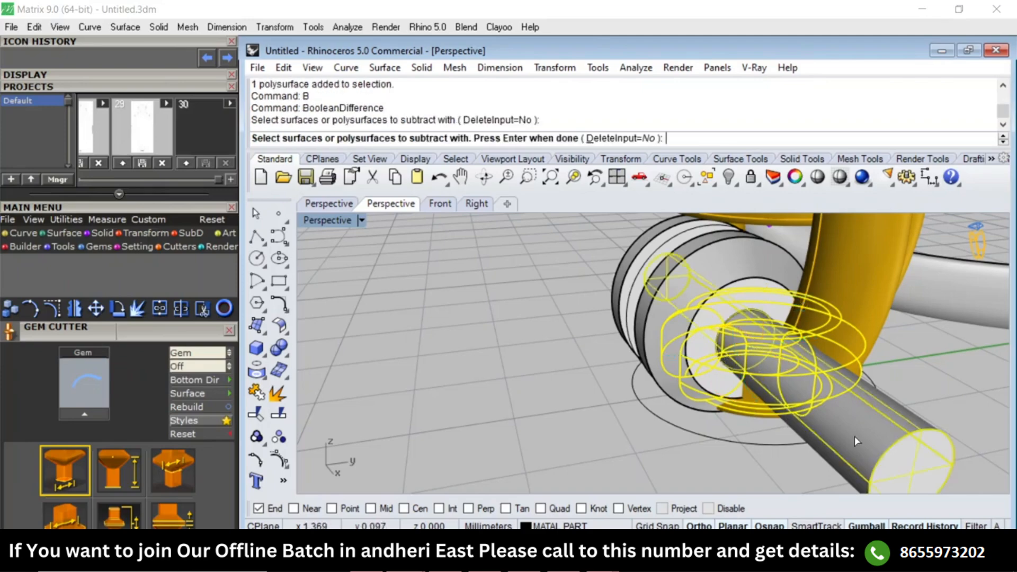
{"action": "key", "text": "Return"}
{"action": "left_click", "coordinate": [855, 435]}
{"action": "key", "text": "Delete"}
Group the pear gem, its setting, the connector bar and the middle barrel together.
{"action": "scroll", "coordinate": [771, 349], "scroll_direction": "down", "scroll_amount": 4}
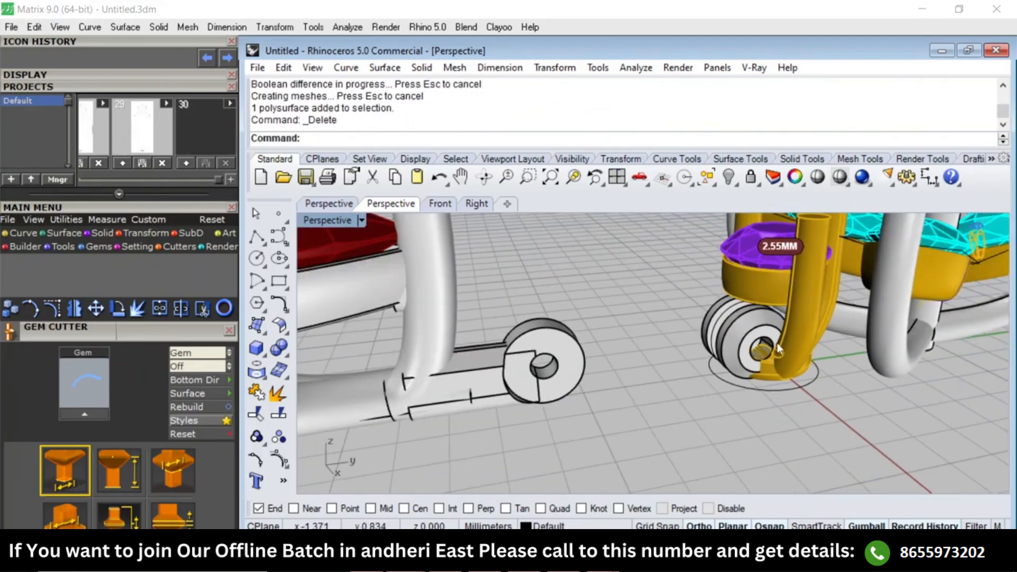
{"action": "right_click_drag", "start_coordinate": [771, 351], "coordinate": [728, 437]}
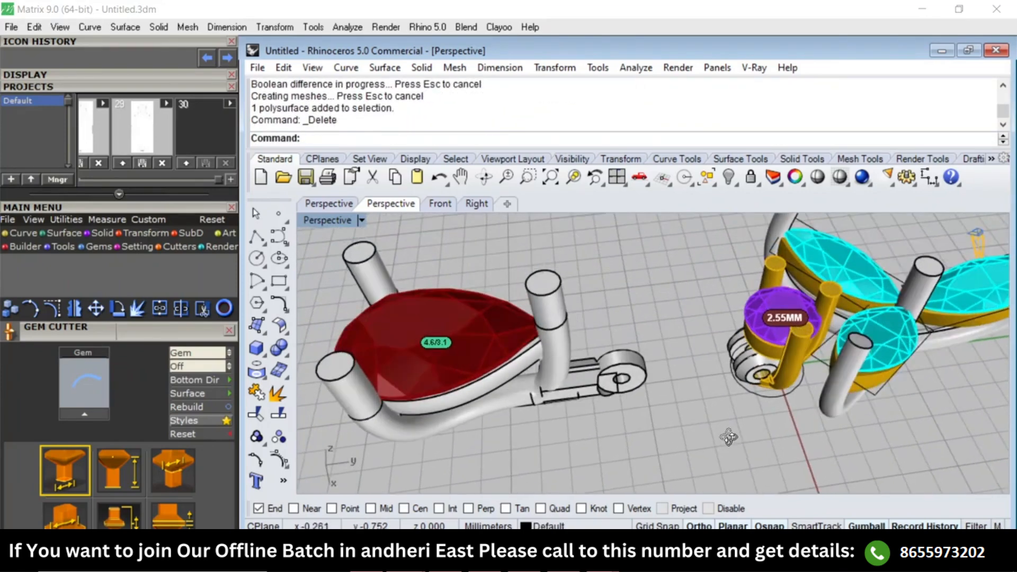
{"action": "scroll", "coordinate": [685, 349], "scroll_direction": "down", "scroll_amount": 3}
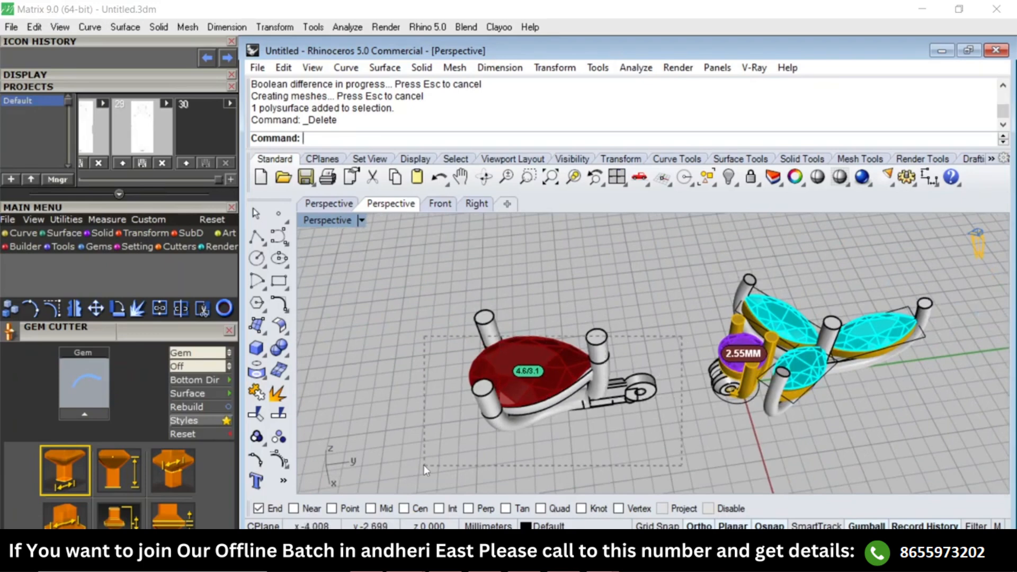
{"action": "left_click_drag", "start_coordinate": [424, 465], "coordinate": [425, 465]}
{"action": "type", "text": "g"}
{"action": "key", "text": "Return"}
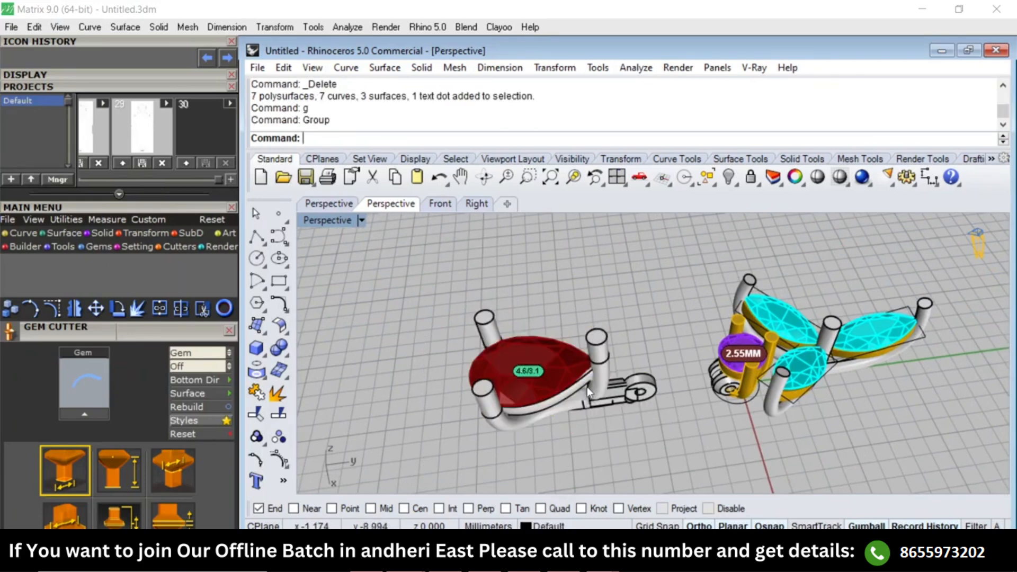
Move the pear group 5 mm back toward the round setting so its barrel fits into the hinge.
{"action": "left_click", "coordinate": [587, 387]}
{"action": "type", "text": "m"}
{"action": "key", "text": "Return"}
{"action": "left_click", "coordinate": [663, 449]}
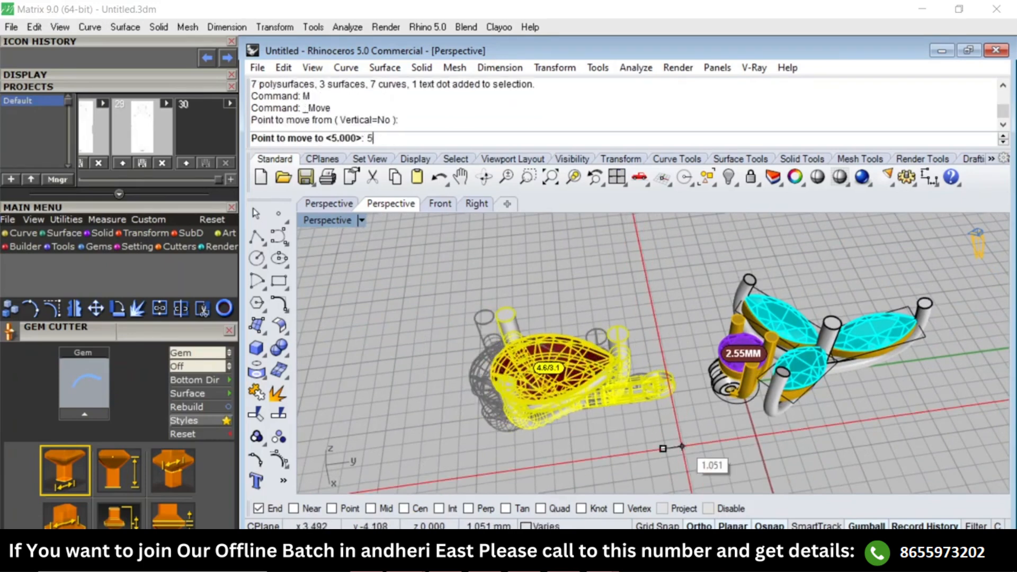
{"action": "key", "text": "Return"}
{"action": "left_click", "coordinate": [684, 447]}
{"action": "left_click", "coordinate": [717, 436]}
{"action": "right_click_drag", "start_coordinate": [700, 434], "coordinate": [784, 339]}
{"action": "scroll", "coordinate": [763, 334], "scroll_direction": "up", "scroll_amount": 5}
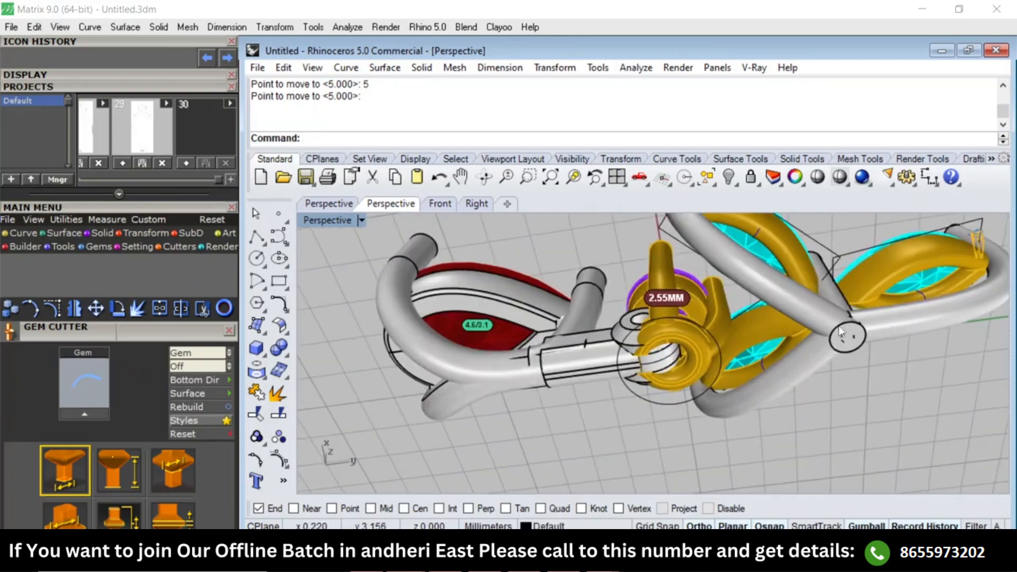
{"action": "scroll", "coordinate": [644, 370], "scroll_direction": "up", "scroll_amount": 2}
{"action": "left_click", "coordinate": [567, 365]}
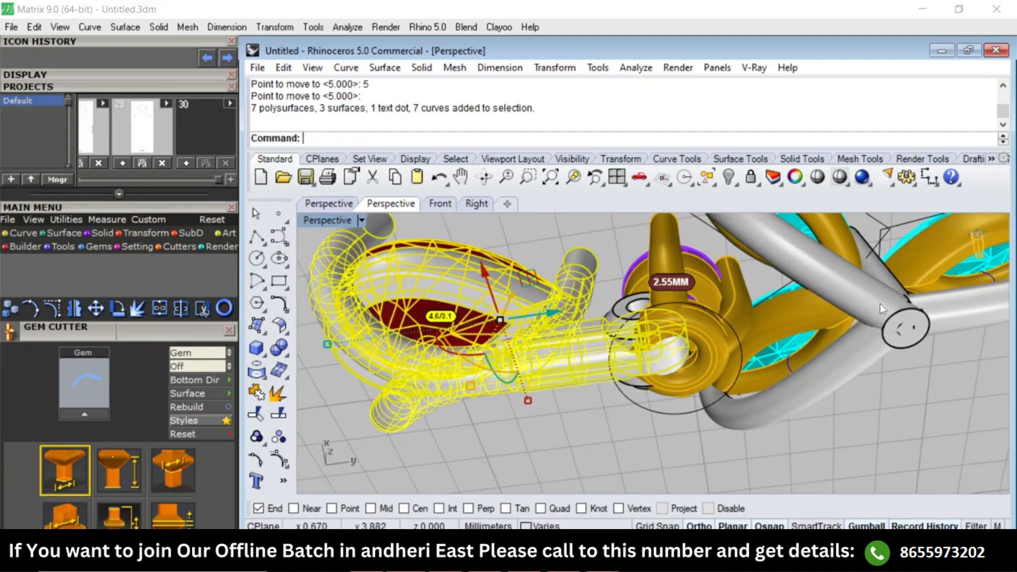
{"action": "key", "text": "Escape"}
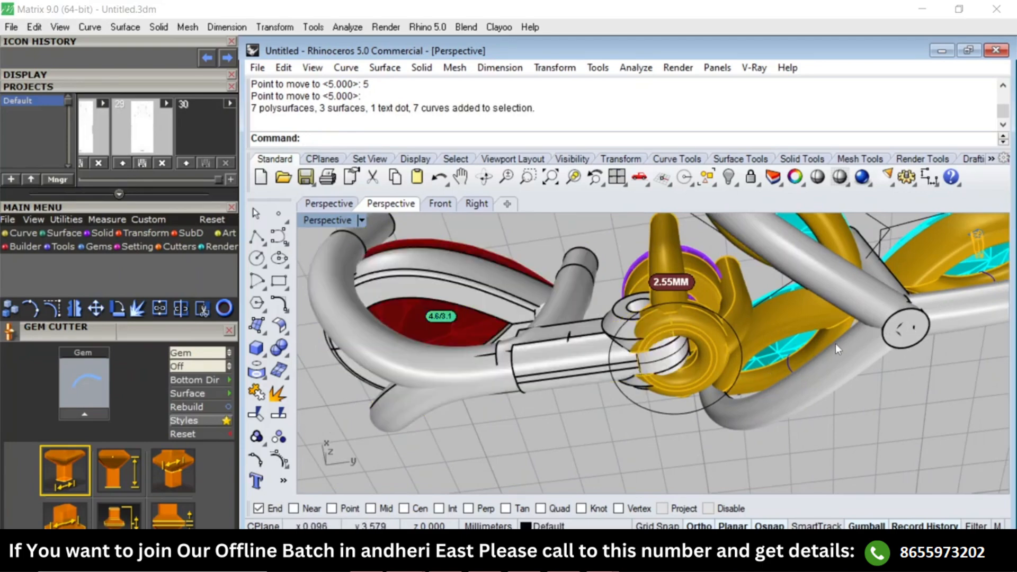
In the Top view, draw a horizontal line across the connector bar, between the round gem and the pear's tip prong.
{"action": "type", "text": "Top"}
{"action": "key", "text": "Return"}
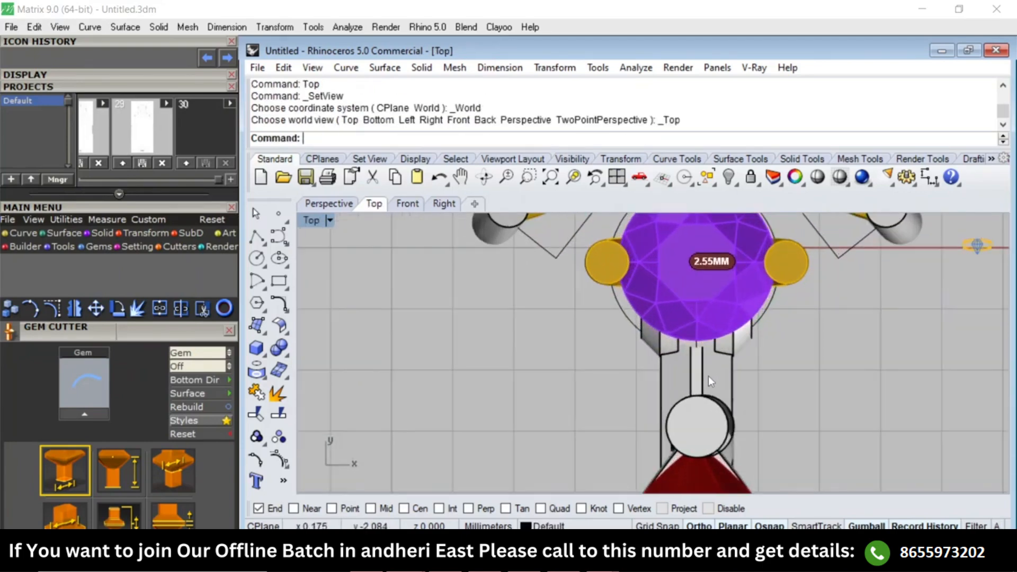
{"action": "type", "text": "LI"}
{"action": "key", "text": "Return"}
{"action": "left_click", "coordinate": [632, 386]}
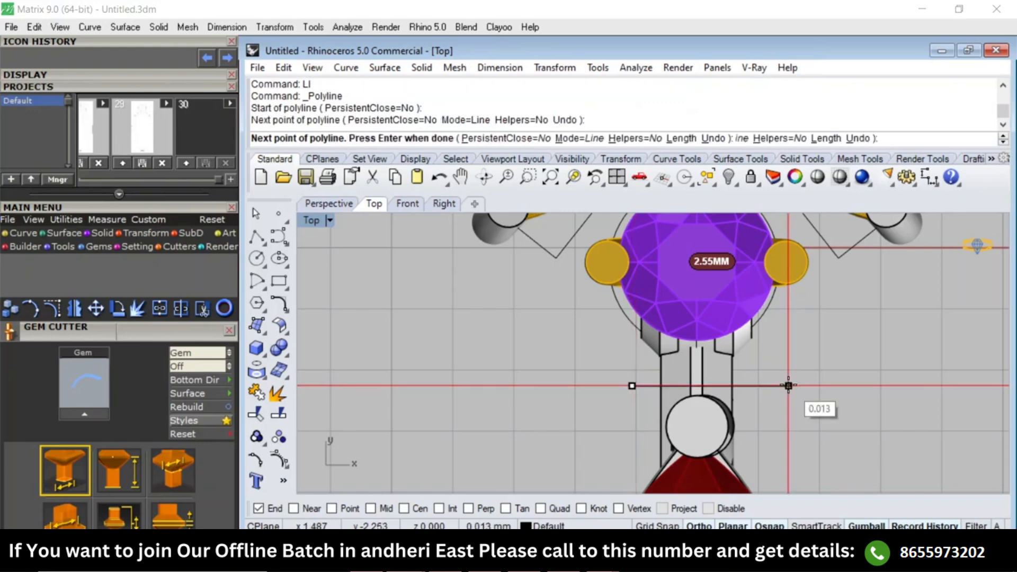
{"action": "right_click", "coordinate": [788, 385]}
Project the horizontal line onto the connector bar.
{"action": "left_click_drag", "start_coordinate": [796, 361], "coordinate": [759, 417]}
{"action": "type", "text": "pj"}
{"action": "key", "text": "Return"}
{"action": "scroll", "coordinate": [714, 402], "scroll_direction": "up", "scroll_amount": 2}
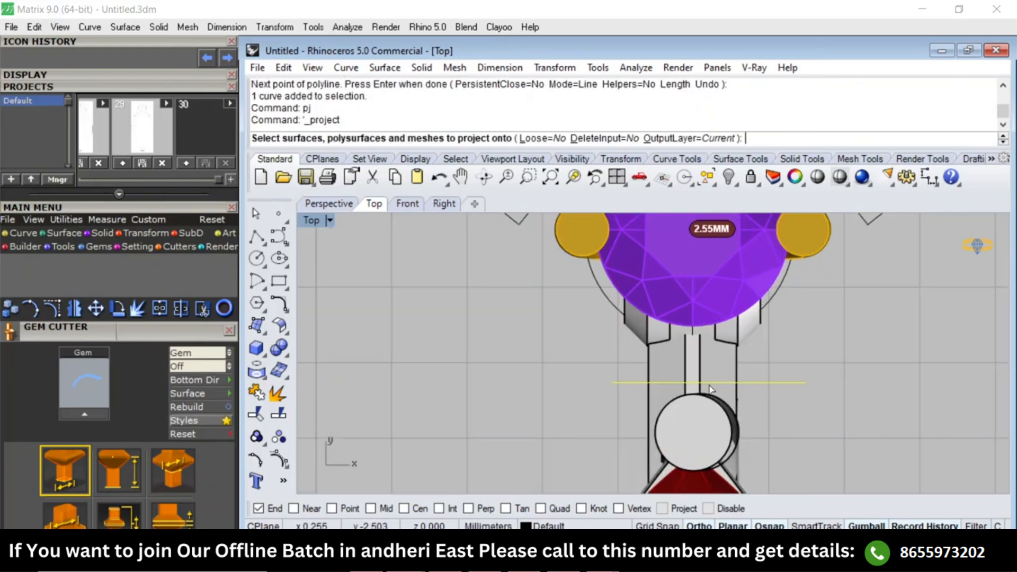
{"action": "left_click", "coordinate": [709, 382]}
{"action": "right_click", "coordinate": [708, 383]}
In the Right view, move the connector bar's profile curve about 6.3 mm along the pendant toward the marquise cluster's central prong.
{"action": "type", "text": "Right"}
{"action": "key", "text": "Return"}
{"action": "scroll", "coordinate": [710, 450], "scroll_direction": "down", "scroll_amount": 4}
{"action": "right_click_drag", "start_coordinate": [710, 449], "coordinate": [621, 373]}
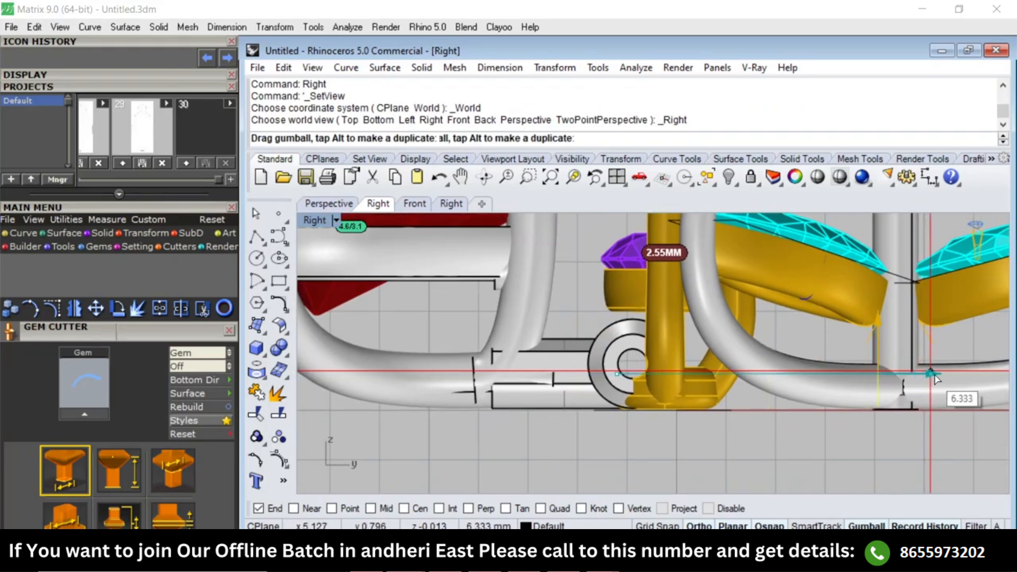
{"action": "left_click_drag", "start_coordinate": [937, 376], "coordinate": [928, 373]}
Extrude the bar profile to one side only as a solid, about 3.8 mm back to the round setting.
{"action": "type", "text": "E"}
{"action": "key", "text": "Return"}
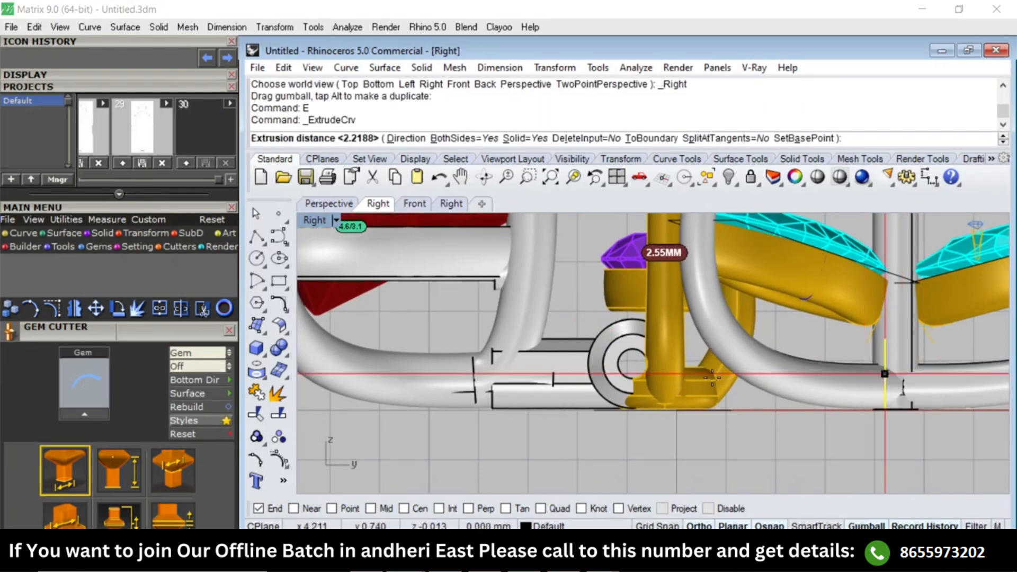
{"action": "type", "text": "b"}
{"action": "key", "text": "Return"}
{"action": "type", "text": "b"}
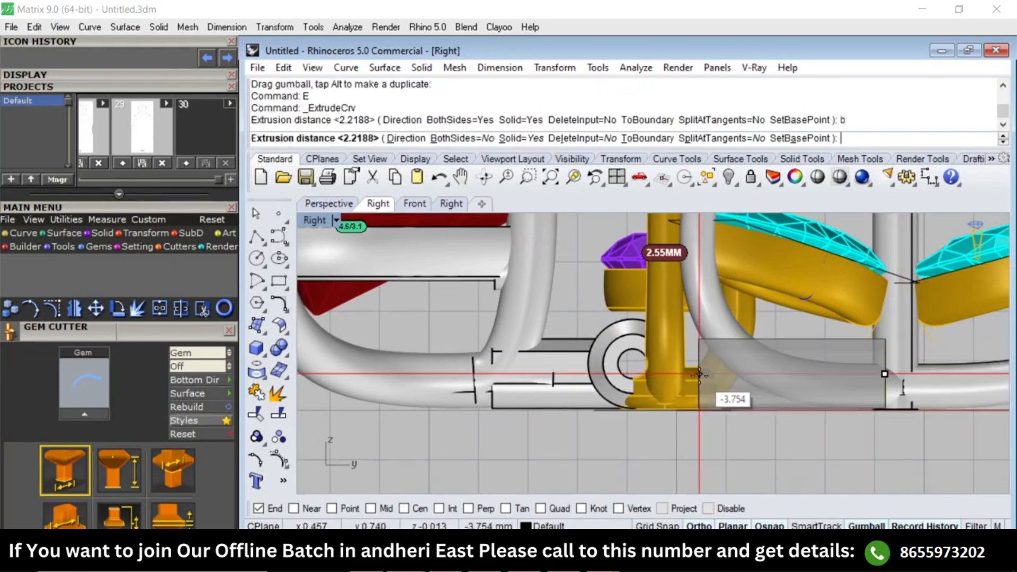
{"action": "left_click", "coordinate": [697, 374]}
{"action": "left_click", "coordinate": [813, 465]}
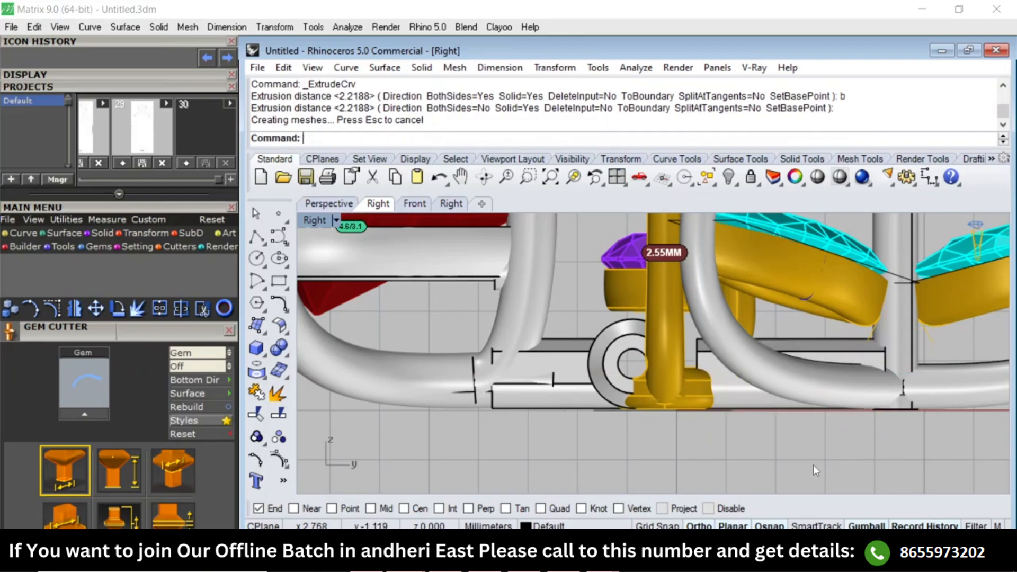
Duplicate the curved outer edge of the round setting's prong that faces the marquise cluster.
{"action": "scroll", "coordinate": [742, 389], "scroll_direction": "down", "scroll_amount": 3}
{"action": "type", "text": "Top"}
{"action": "key", "text": "Return"}
{"action": "right_click_drag", "start_coordinate": [678, 324], "coordinate": [574, 318]}
{"action": "key", "text": "F4"}
{"action": "scroll", "coordinate": [672, 370], "scroll_direction": "up", "scroll_amount": 4}
{"action": "right_click_drag", "start_coordinate": [673, 371], "coordinate": [669, 367]}
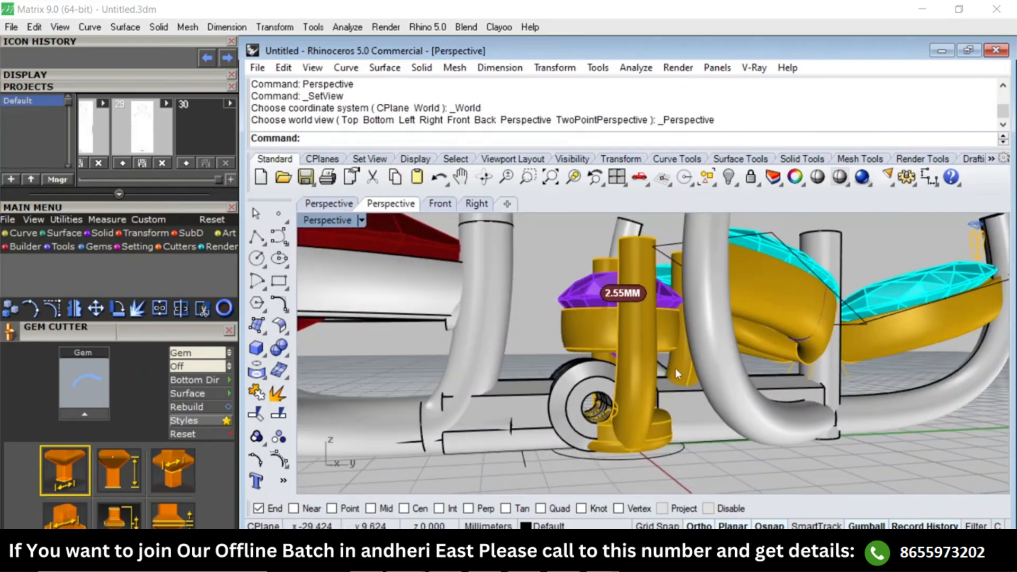
{"action": "scroll", "coordinate": [689, 382], "scroll_direction": "up", "scroll_amount": 2}
{"action": "type", "text": "DE"}
{"action": "key", "text": "Return"}
{"action": "left_click", "coordinate": [692, 368]}
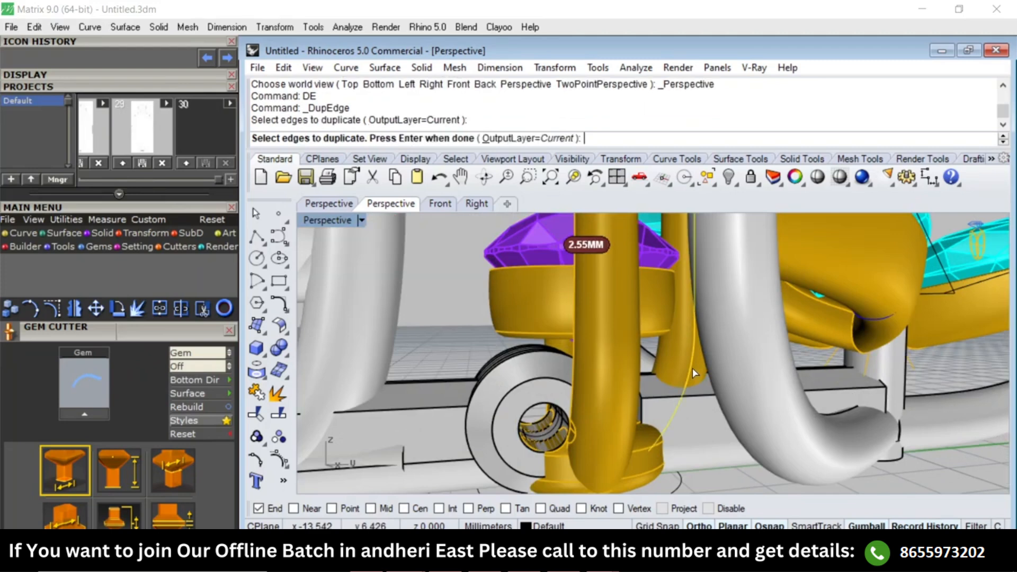
In the Top view, extrude the duplicated edge horizontally to both sides, about 3.6 mm each way, across the connector bar.
{"action": "type", "text": "Top"}
{"action": "key", "text": "Return"}
{"action": "type", "text": "E"}
{"action": "key", "text": "Return"}
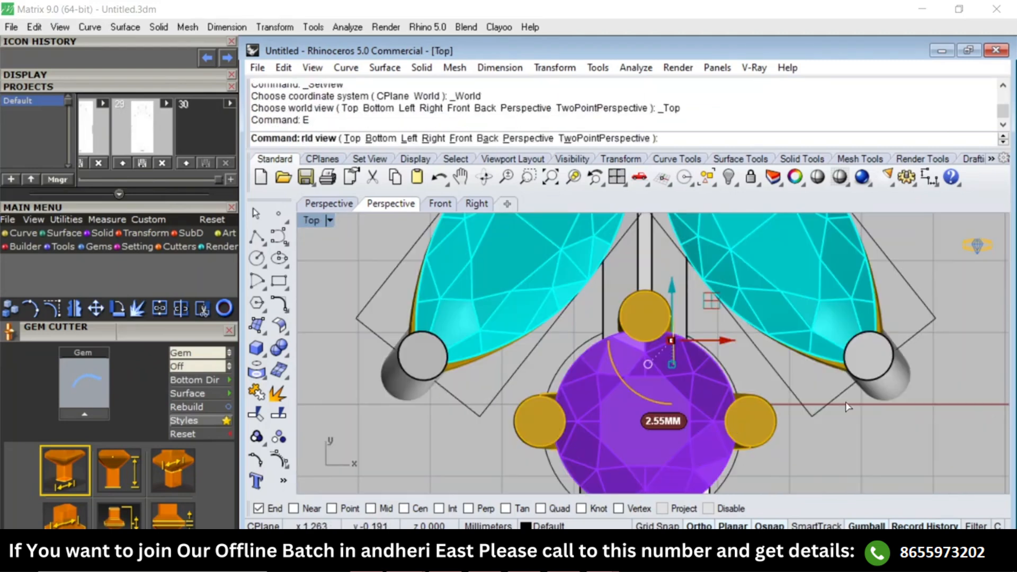
{"action": "type", "text": "d"}
{"action": "key", "text": "Return"}
{"action": "left_click", "coordinate": [845, 445]}
{"action": "left_click", "coordinate": [895, 445]}
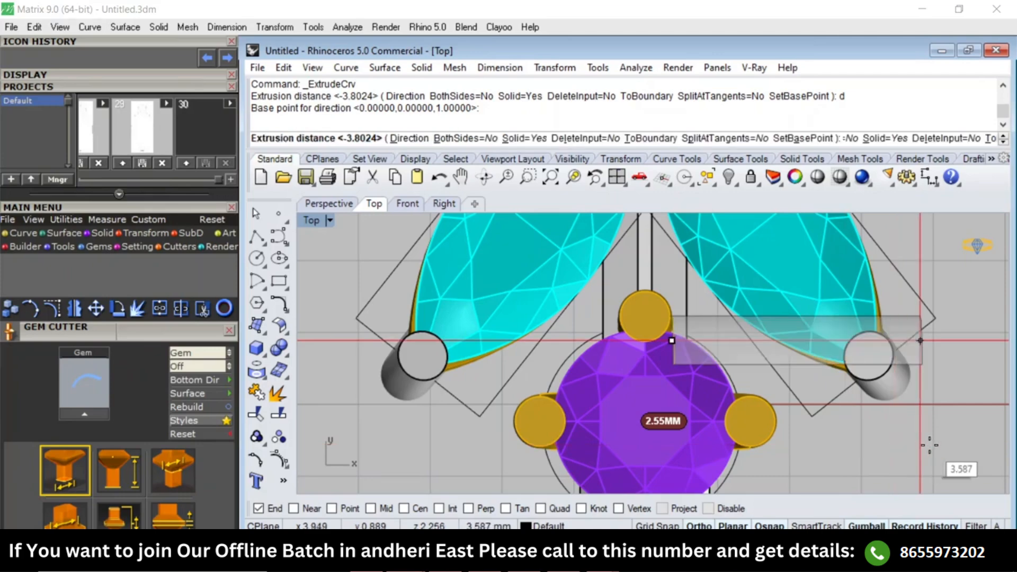
{"action": "type", "text": "b"}
{"action": "key", "text": "Return"}
{"action": "left_click", "coordinate": [926, 445]}
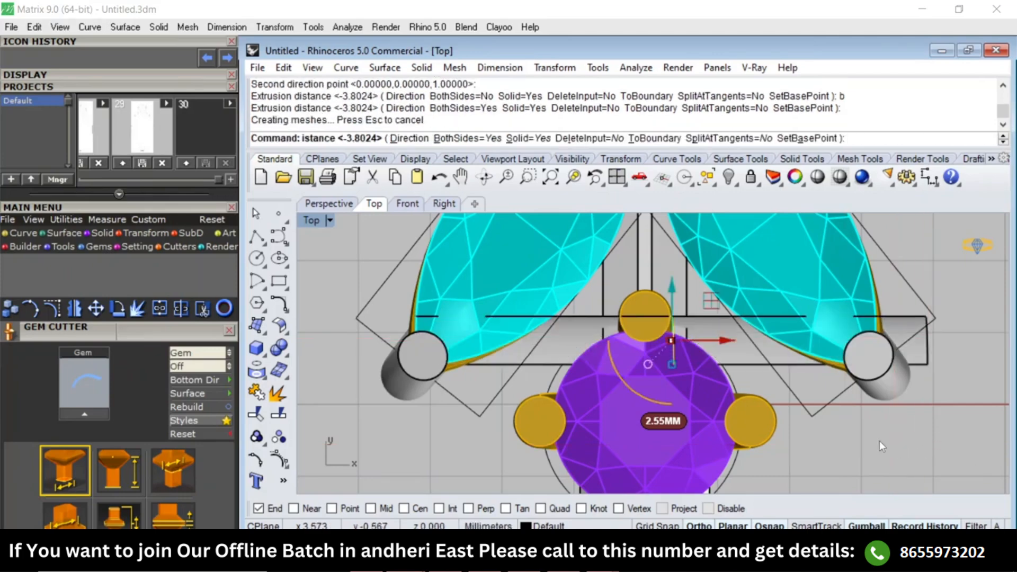
Move the curved cutting surface slightly closer to the round setting so it crosses the end of the new bar.
{"action": "type", "text": "Perspective"}
{"action": "key", "text": "Return"}
{"action": "scroll", "coordinate": [698, 389], "scroll_direction": "up", "scroll_amount": 10}
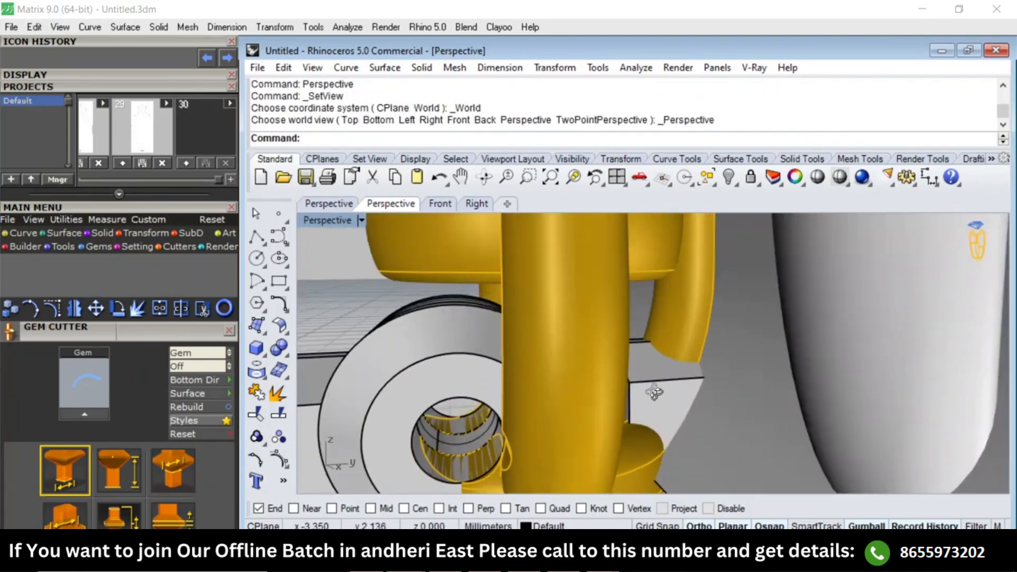
{"action": "left_click", "coordinate": [746, 411]}
{"action": "scroll", "coordinate": [742, 371], "scroll_direction": "down", "scroll_amount": 5}
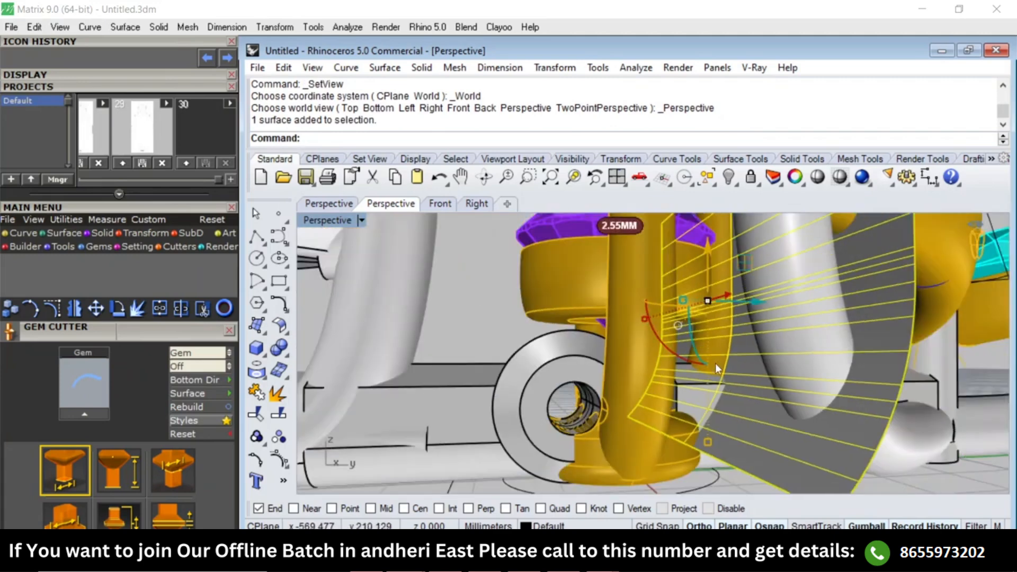
{"action": "left_click_drag", "start_coordinate": [756, 307], "coordinate": [738, 310]}
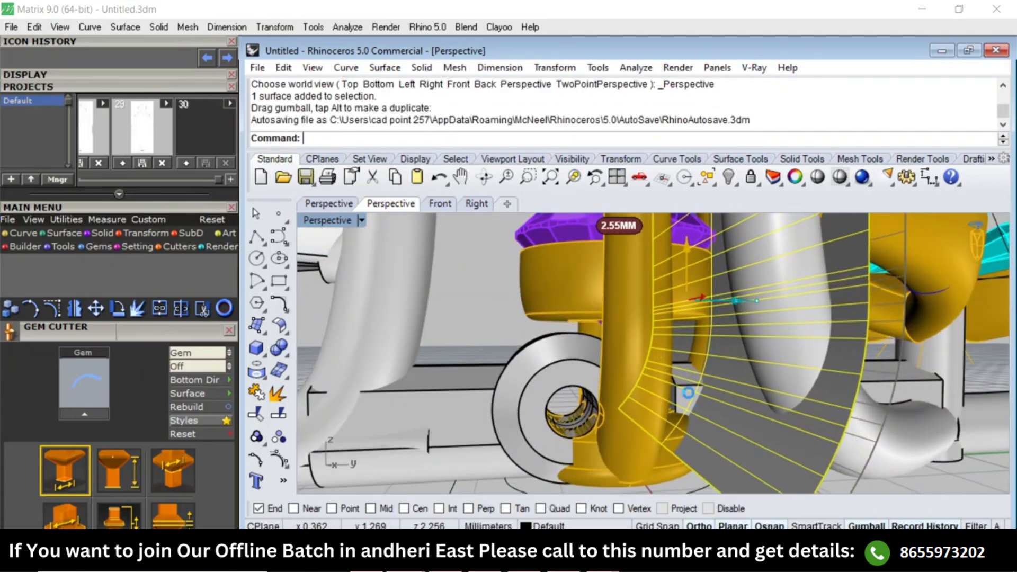
{"action": "key", "text": "Escape"}
Boolean split the new connector bar with the curved cutting surface.
{"action": "scroll", "coordinate": [689, 392], "scroll_direction": "up", "scroll_amount": 2}
{"action": "left_click", "coordinate": [690, 382]}
{"action": "type", "text": "bs"}
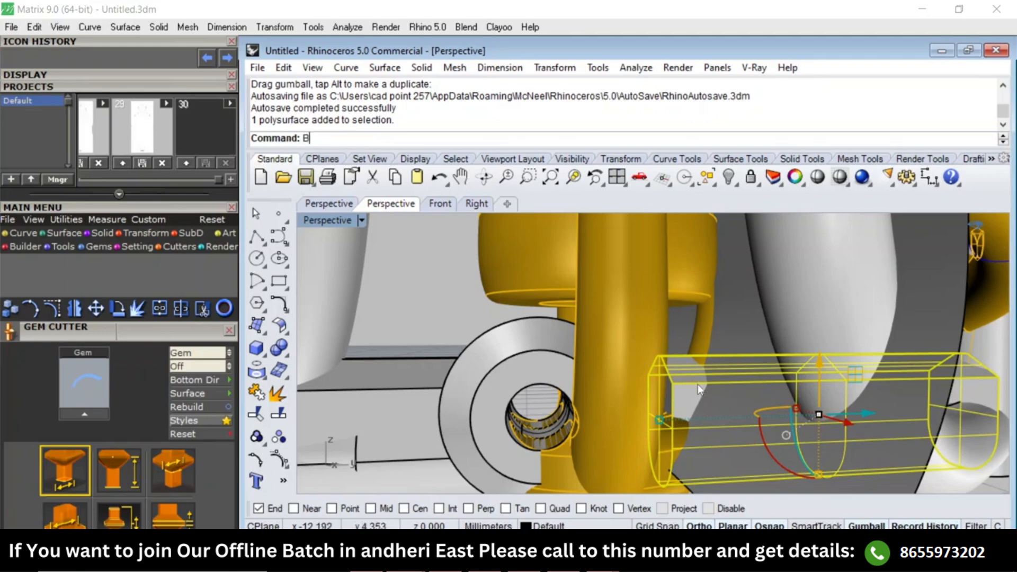
{"action": "key", "text": "Return"}
{"action": "left_click", "coordinate": [741, 391]}
{"action": "key", "text": "Return"}
Delete the split-off bar end beside the round setting and the curved cutting surface.
{"action": "left_click", "coordinate": [694, 381]}
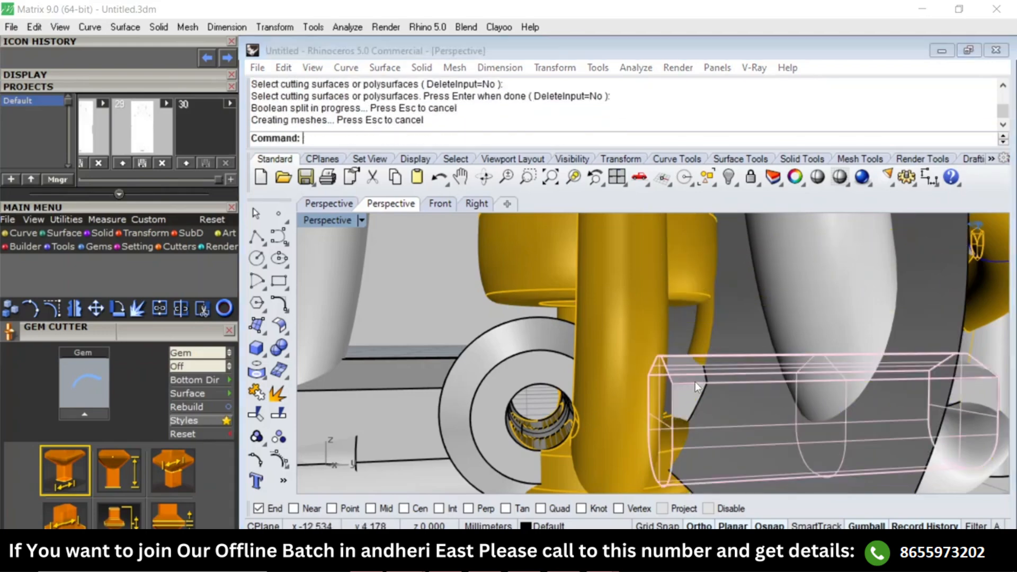
{"action": "key", "text": "Return"}
{"action": "key", "text": "Delete"}
{"action": "left_click", "coordinate": [684, 377]}
{"action": "key", "text": "Delete"}
{"action": "left_click", "coordinate": [726, 384]}
{"action": "key", "text": "Delete"}
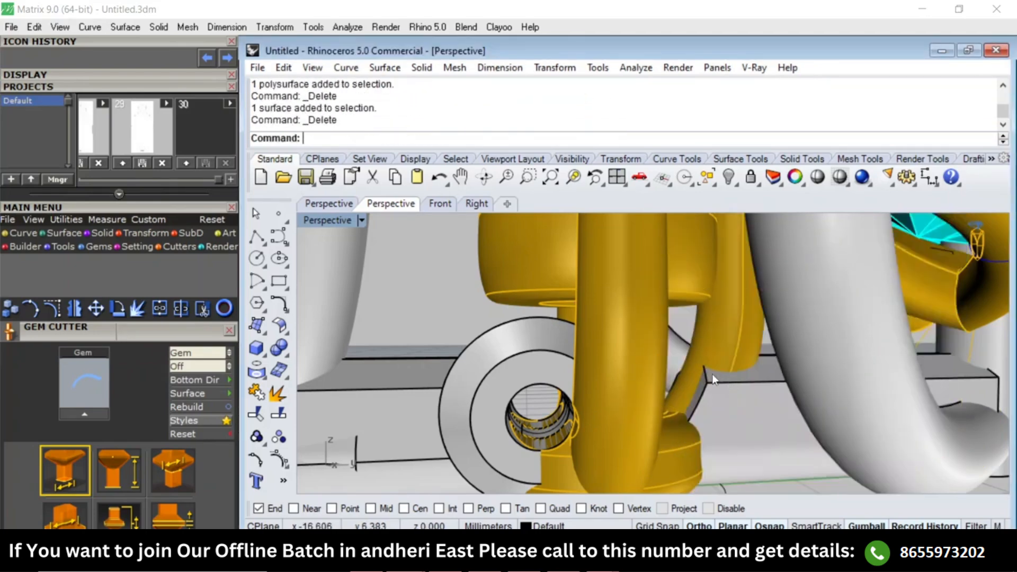
Examine how the trimmed connector bar fits the whole pendant in the Perspective, Top and Right views.
{"action": "scroll", "coordinate": [712, 374], "scroll_direction": "down", "scroll_amount": 6}
{"action": "right_click_drag", "start_coordinate": [710, 373], "coordinate": [650, 308]}
{"action": "scroll", "coordinate": [651, 309], "scroll_direction": "down", "scroll_amount": 4}
{"action": "mouse_move", "coordinate": [741, 334]}
{"action": "right_mouse_down"}
{"action": "mouse_move", "coordinate": [807, 391]}
{"action": "mouse_move", "coordinate": [760, 258]}
{"action": "mouse_move", "coordinate": [727, 343]}
{"action": "right_mouse_up"}
{"action": "key", "text": "F1"}
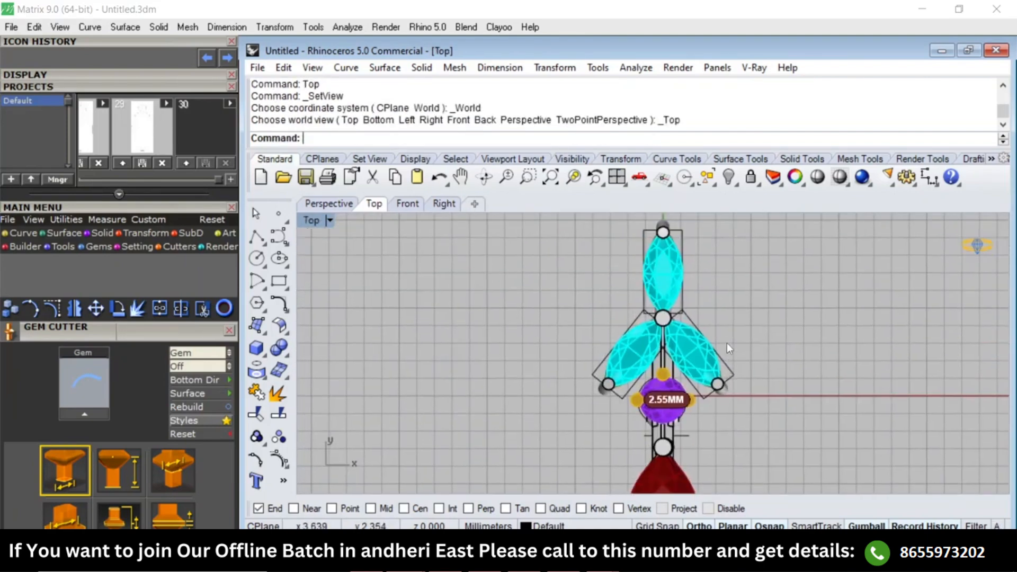
{"action": "right_click_drag", "start_coordinate": [808, 309], "coordinate": [804, 357]}
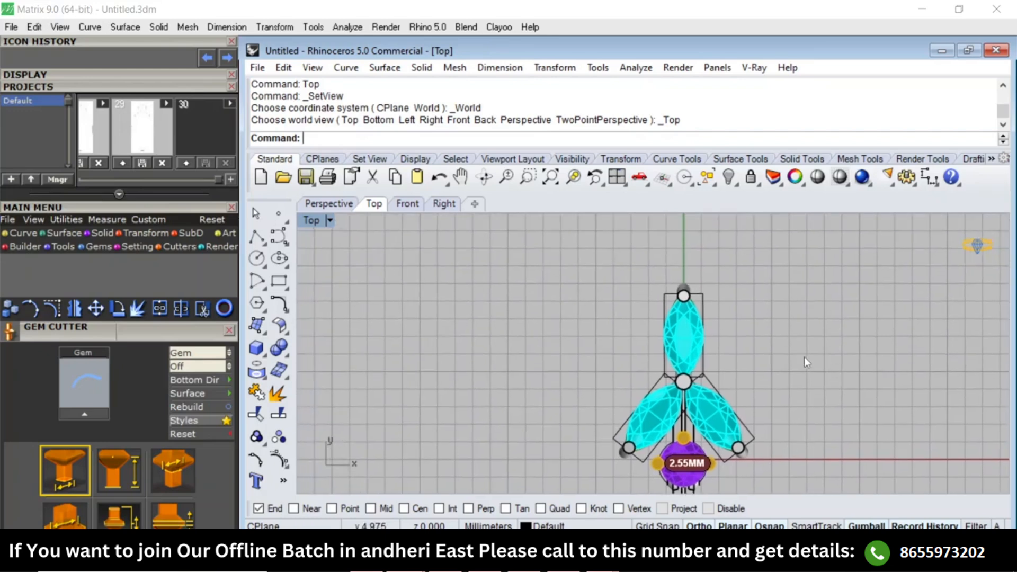
{"action": "type", "text": "Right"}
{"action": "key", "text": "Return"}
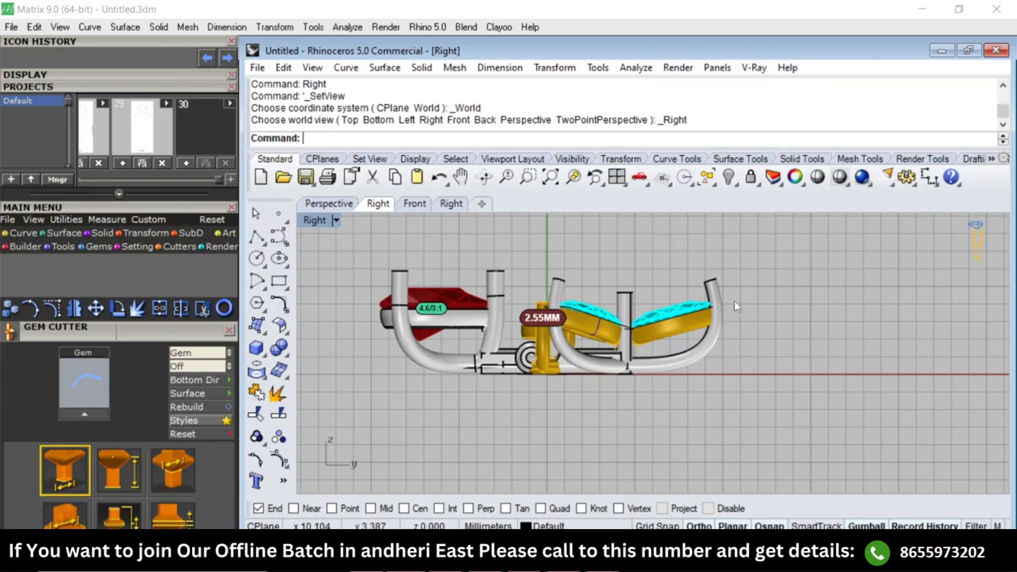
{"action": "type", "text": "Top"}
{"action": "key", "text": "Return"}
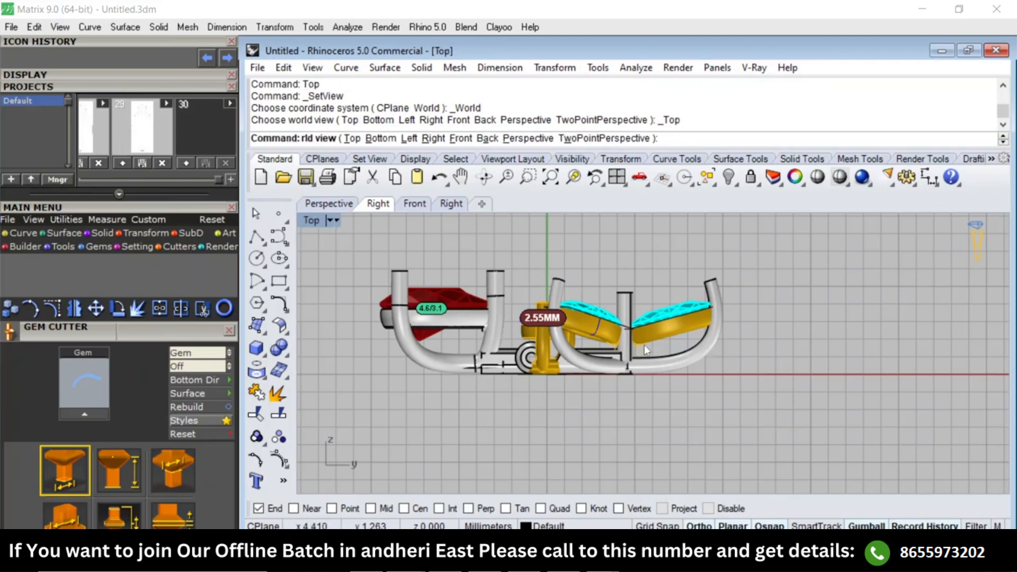
Duplicate the circular edge at the base of the marquise cluster's central prong and offset it 0.6 mm outward.
{"action": "type", "text": "Perspective"}
{"action": "key", "text": "Return"}
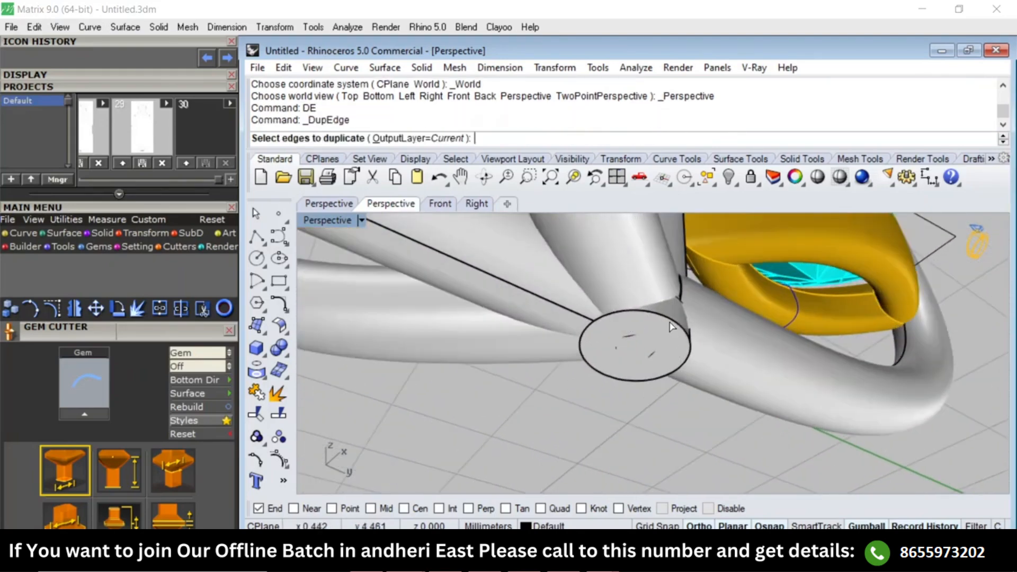
{"action": "left_click", "coordinate": [669, 322]}
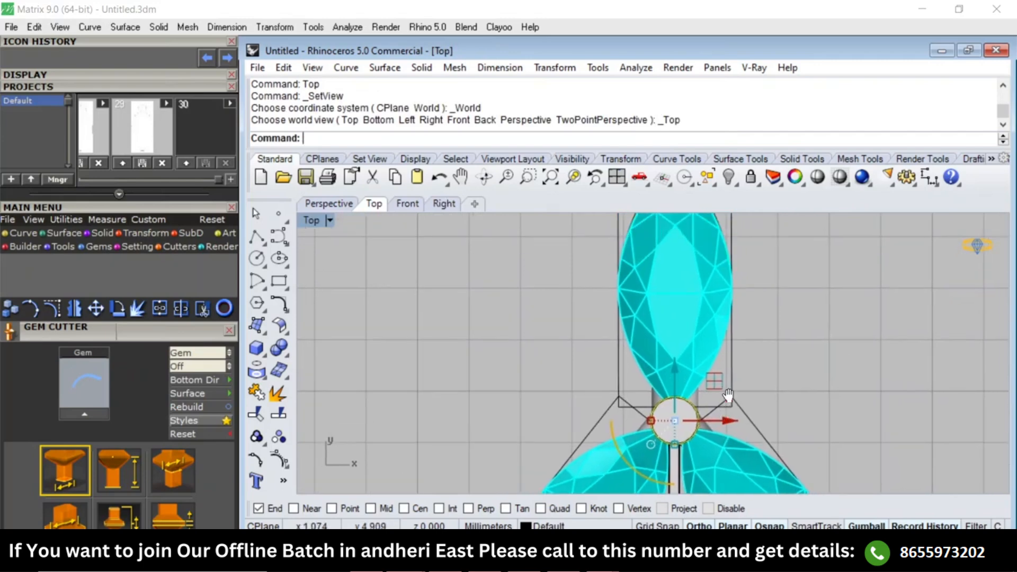
{"action": "type", "text": "Of"}
{"action": "key", "text": "Return"}
{"action": "type", "text": ".6"}
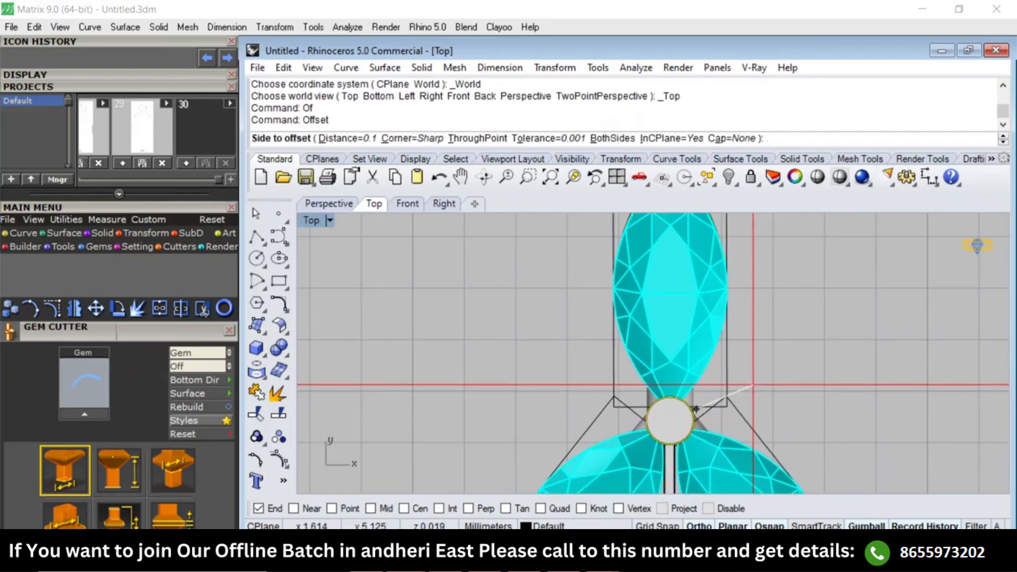
{"action": "key", "text": "Return"}
{"action": "left_click", "coordinate": [747, 393]}
Measure the diameters of the prong's edge circle and its offset circle, removing the temporary dimensions.
{"action": "type", "text": "DD"}
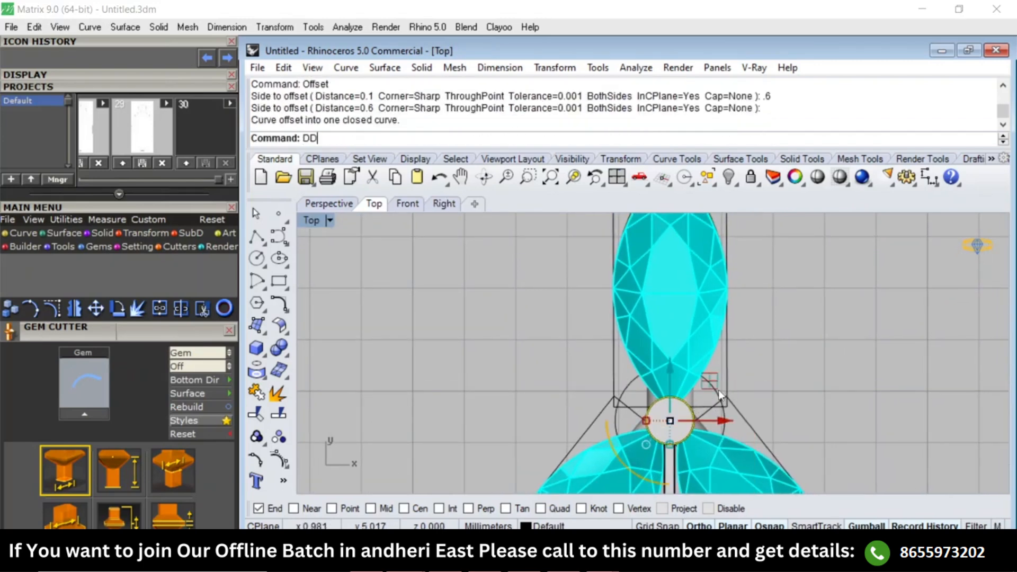
{"action": "key", "text": "Return"}
{"action": "left_click", "coordinate": [721, 394]}
{"action": "key", "text": "Return"}
{"action": "left_click", "coordinate": [724, 401]}
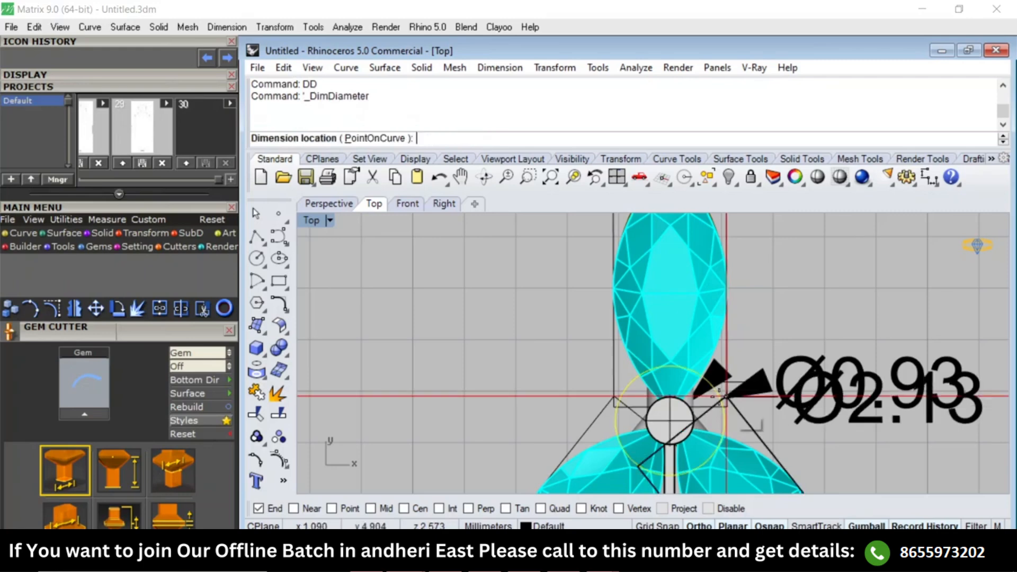
{"action": "left_click", "coordinate": [786, 401]}
{"action": "key", "text": "Delete"}
{"action": "scroll", "coordinate": [729, 419], "scroll_direction": "up", "scroll_amount": 2}
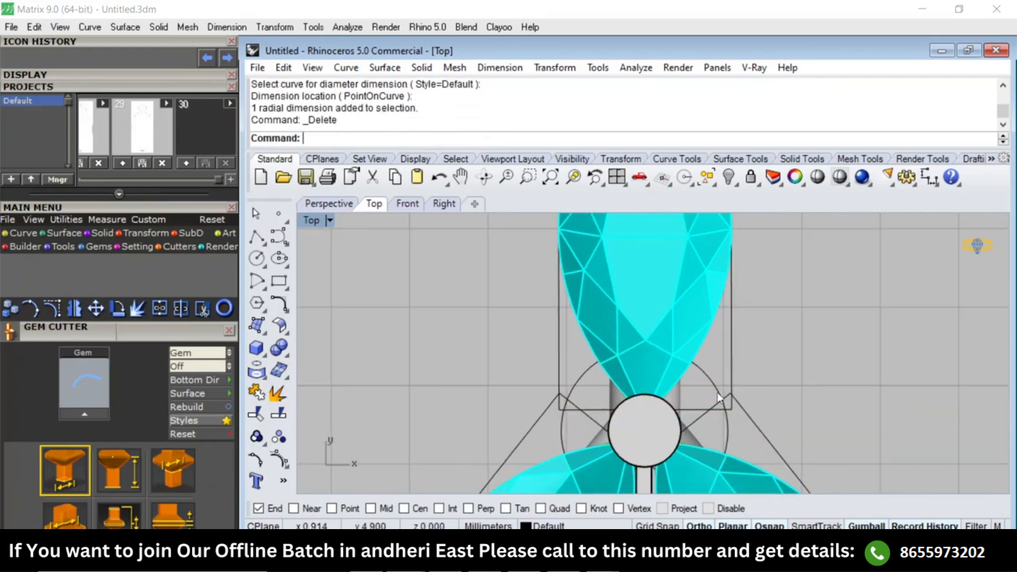
Scale the offset circle around the central prong down slightly.
{"action": "left_click", "coordinate": [721, 399]}
{"action": "left_click_drag", "start_coordinate": [561, 433], "coordinate": [573, 433]}
{"action": "left_click", "coordinate": [858, 363]}
{"action": "scroll", "coordinate": [656, 334], "scroll_direction": "down", "scroll_amount": 8}
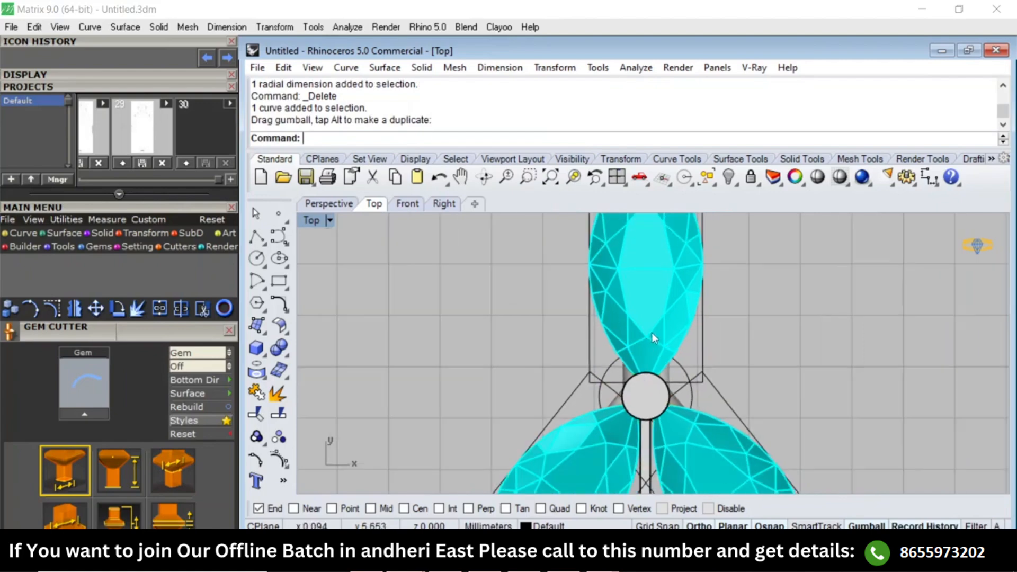
In the Right view, extrude the offset circle upward on one side as a solid disc about 0.89 mm high.
{"action": "key", "text": "F4"}
{"action": "right_click_drag", "start_coordinate": [692, 405], "coordinate": [623, 393]}
{"action": "scroll", "coordinate": [622, 424], "scroll_direction": "up", "scroll_amount": 5}
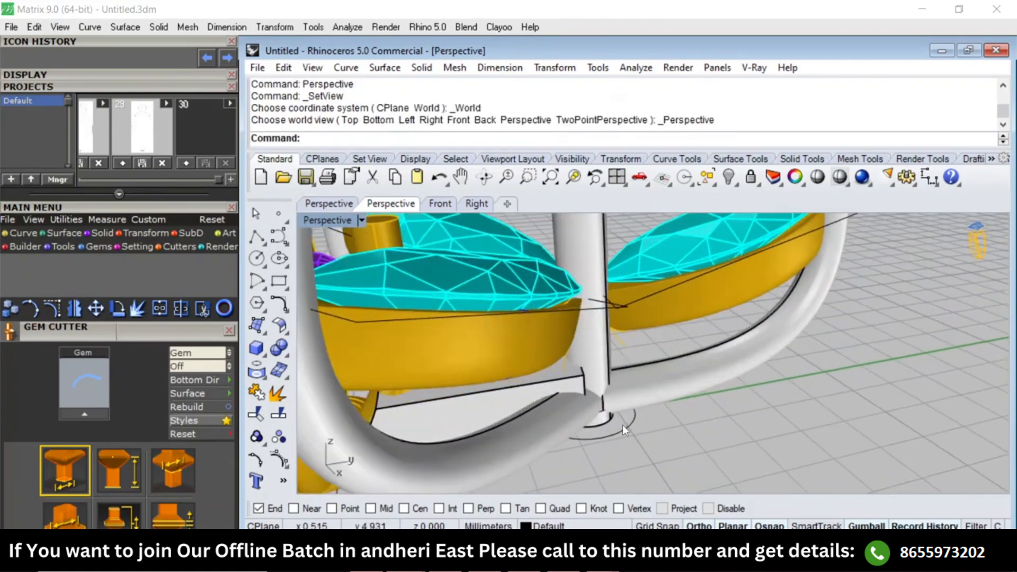
{"action": "left_click", "coordinate": [622, 425]}
{"action": "key", "text": "F2"}
{"action": "key", "text": "F3"}
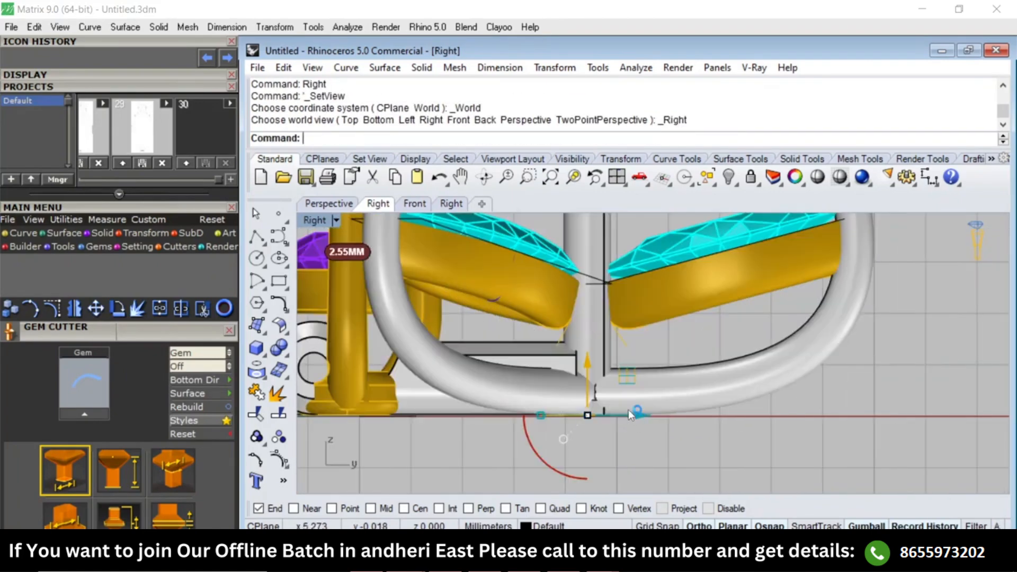
{"action": "type", "text": "E"}
{"action": "key", "text": "Return"}
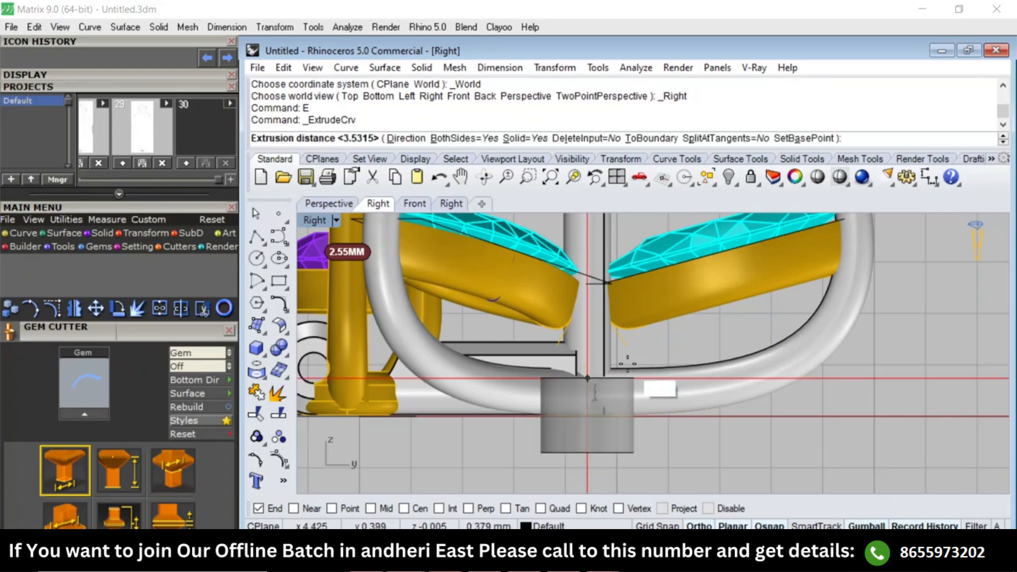
{"action": "type", "text": "b"}
{"action": "key", "text": "Return"}
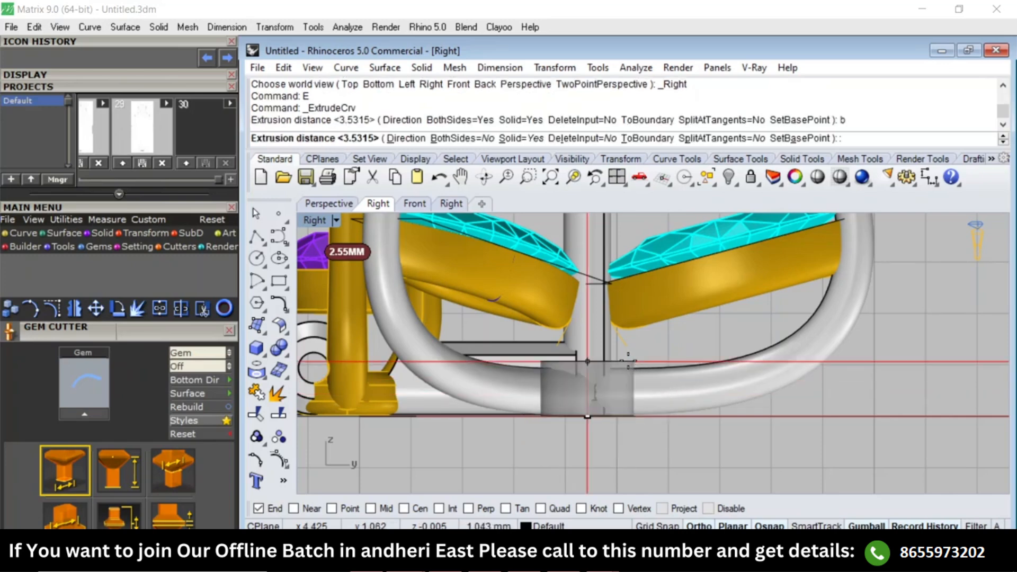
{"action": "left_click", "coordinate": [628, 370]}
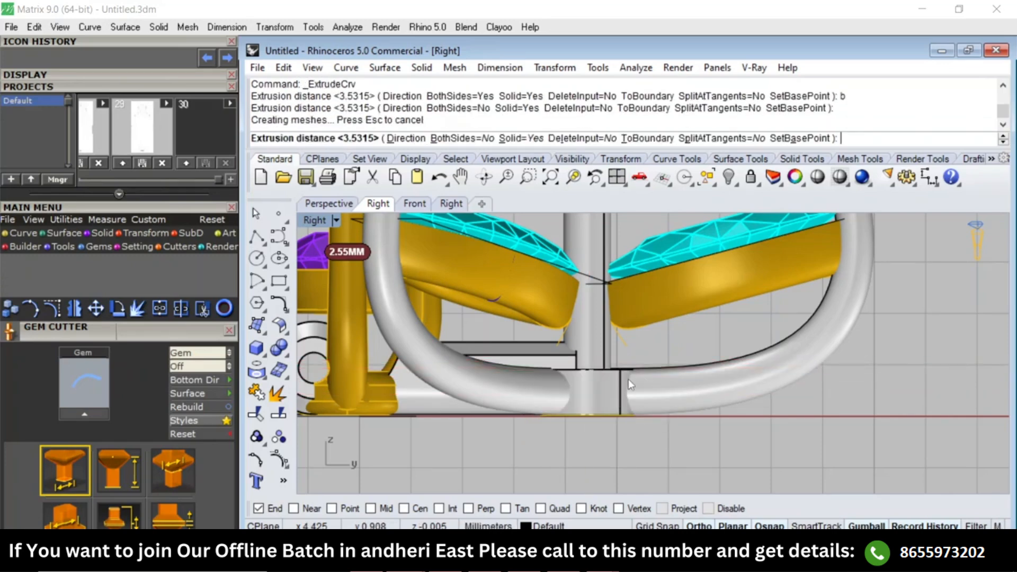
{"action": "key", "text": "F1"}
{"action": "key", "text": "Escape"}
Duplicate the inner circular edge on the disc's underside and scale the copy down slightly about its centre.
{"action": "key", "text": "F4"}
{"action": "right_click_drag", "start_coordinate": [656, 391], "coordinate": [613, 318]}
{"action": "scroll", "coordinate": [612, 400], "scroll_direction": "up", "scroll_amount": 5}
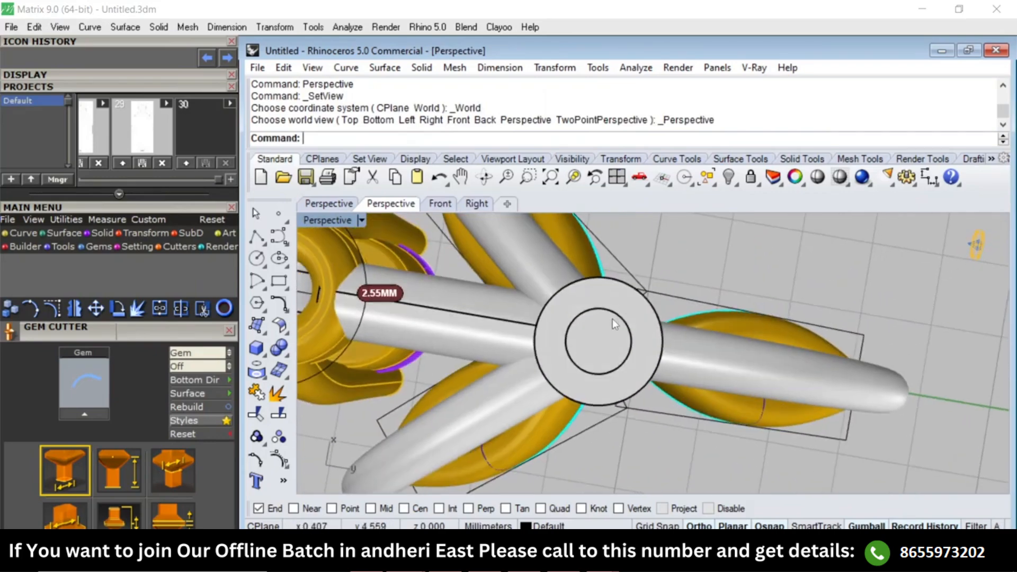
{"action": "right_click_drag", "start_coordinate": [621, 365], "coordinate": [606, 305]}
{"action": "scroll", "coordinate": [606, 305], "scroll_direction": "up", "scroll_amount": 5}
{"action": "type", "text": "DE"}
{"action": "key", "text": "Return"}
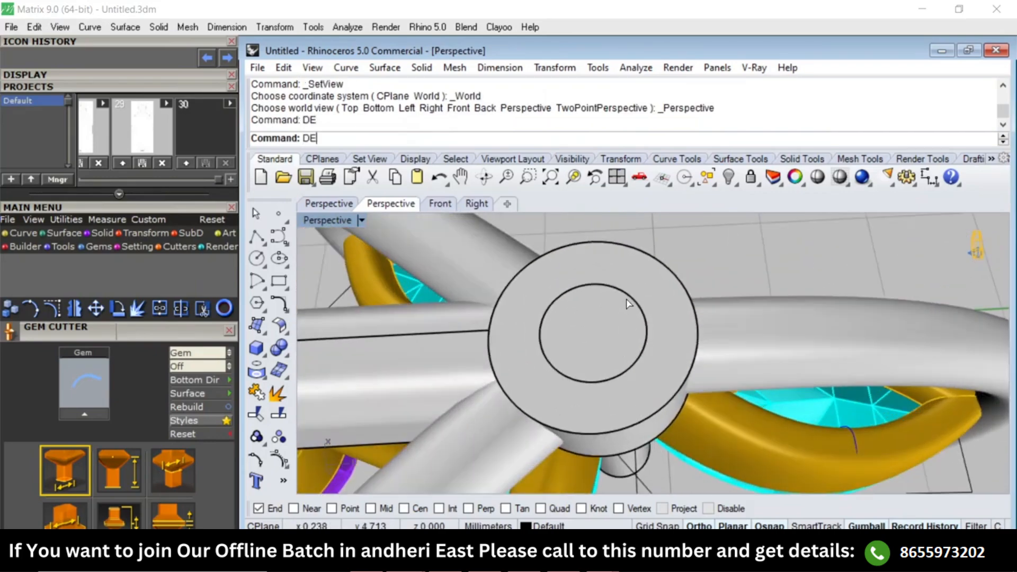
{"action": "left_click", "coordinate": [628, 297]}
{"action": "key", "text": "Return"}
{"action": "left_click_drag", "start_coordinate": [541, 332], "coordinate": [556, 334]}
In the Right view, extrude the scaled-down circle downward as a solid post about 3.4 mm long, and inspect it in perspective.
{"action": "type", "text": "E"}
{"action": "key", "text": "Return"}
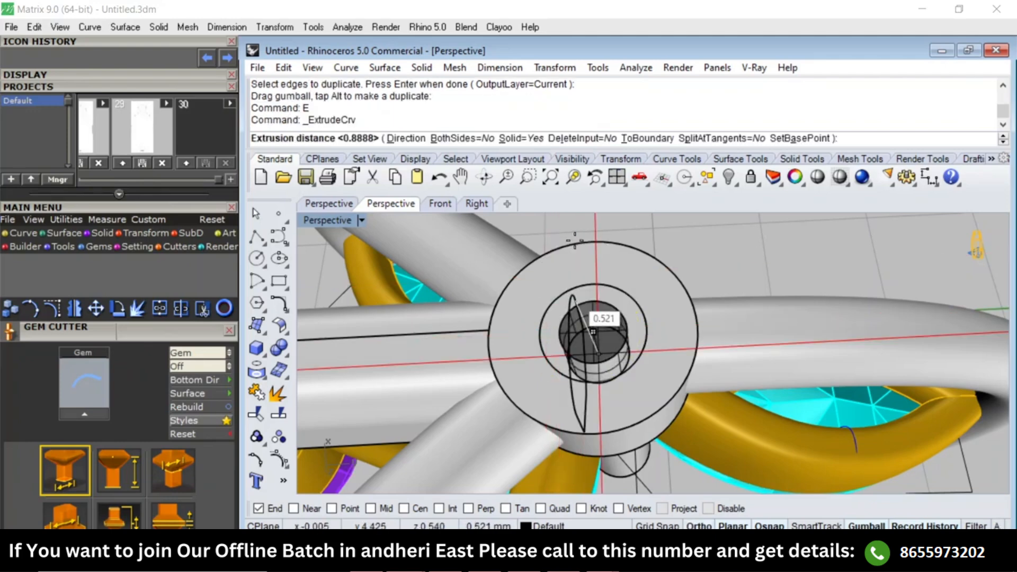
{"action": "right_click_drag", "start_coordinate": [598, 318], "coordinate": [574, 240]}
{"action": "type", "text": "Right"}
{"action": "key", "text": "Return"}
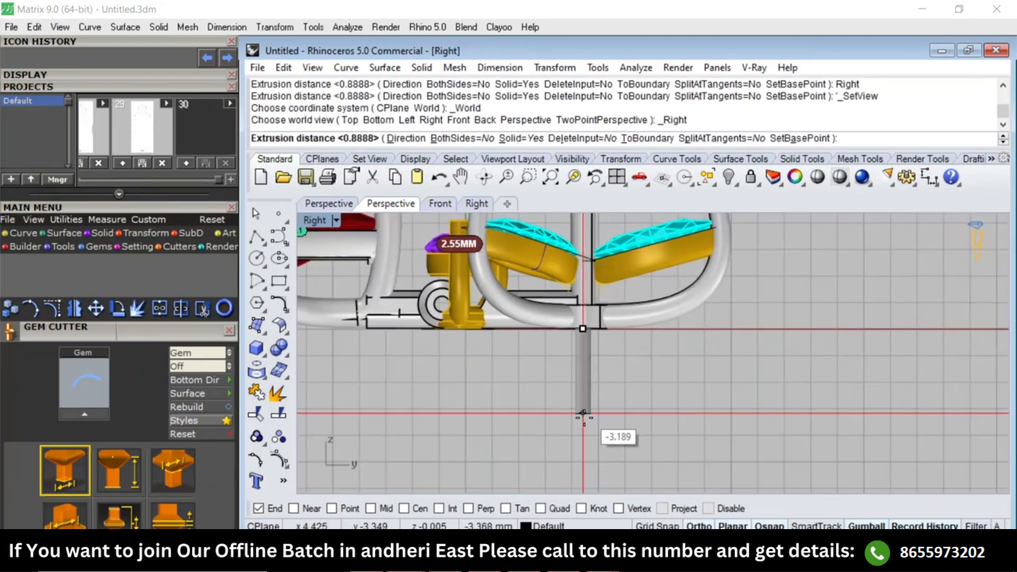
{"action": "left_click", "coordinate": [583, 419]}
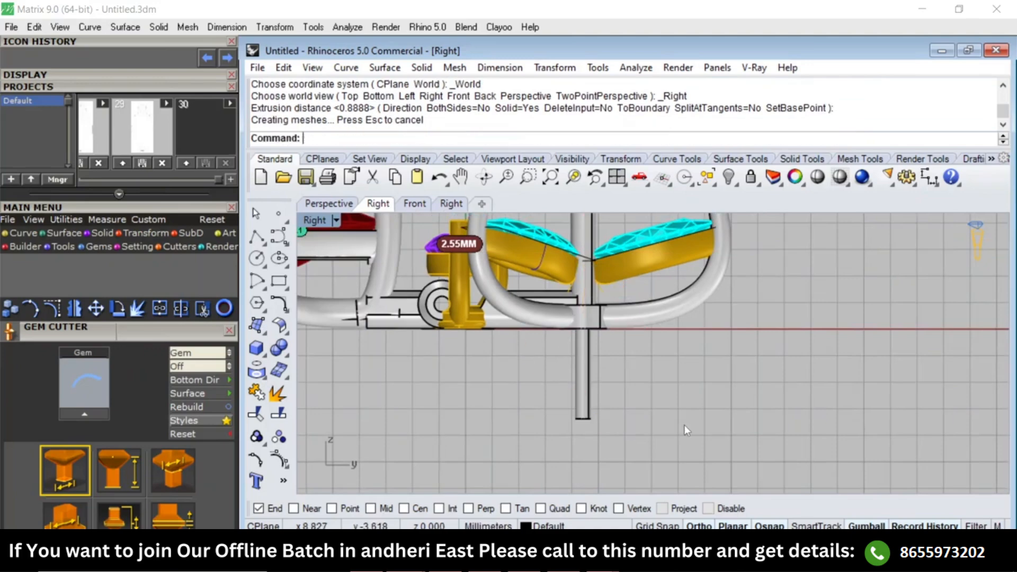
{"action": "type", "text": "Top"}
{"action": "key", "text": "Return"}
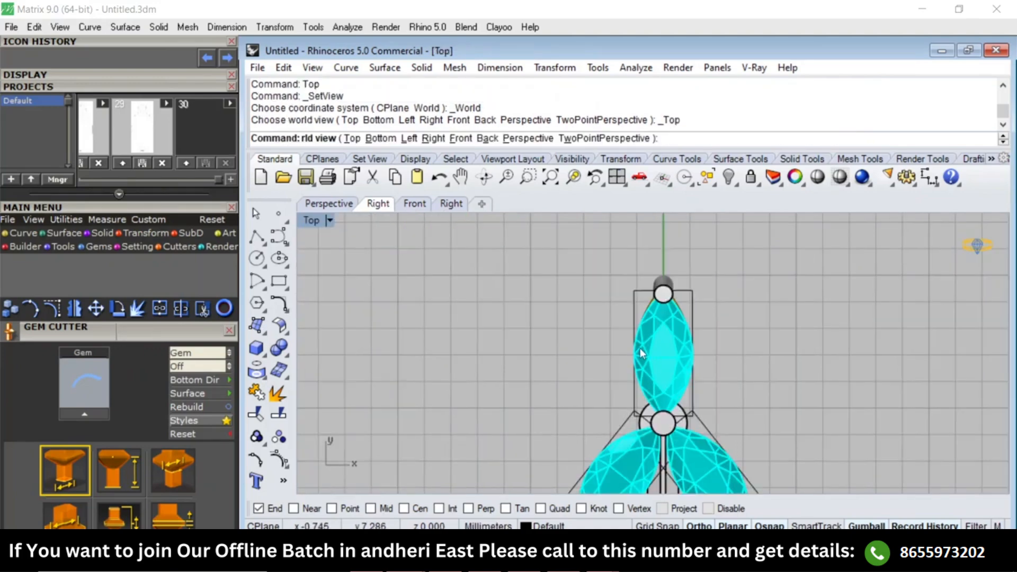
{"action": "type", "text": "Perspective"}
{"action": "key", "text": "Return"}
{"action": "right_click_drag", "start_coordinate": [604, 363], "coordinate": [563, 399]}
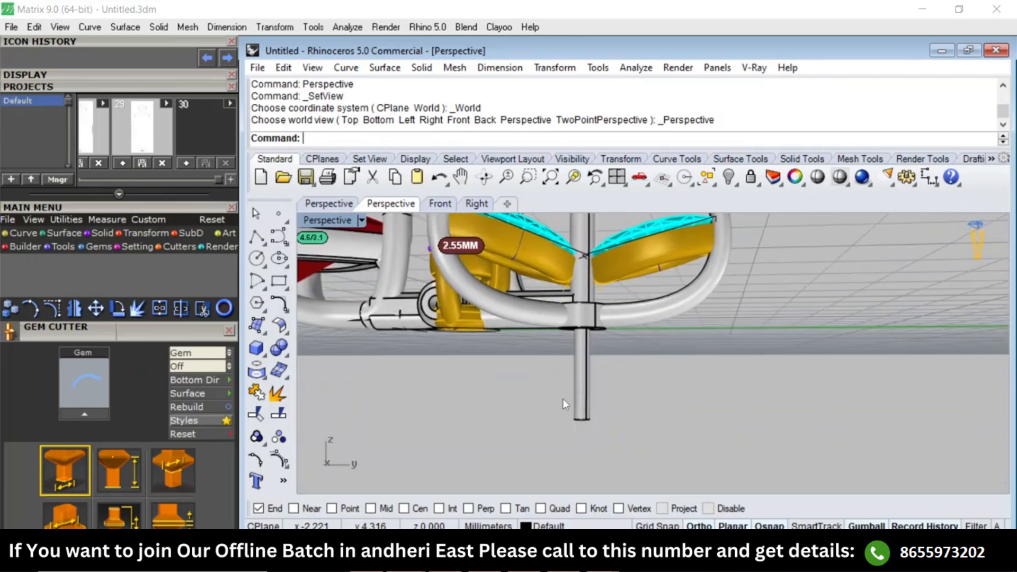
{"action": "scroll", "coordinate": [562, 398], "scroll_direction": "down", "scroll_amount": 3}
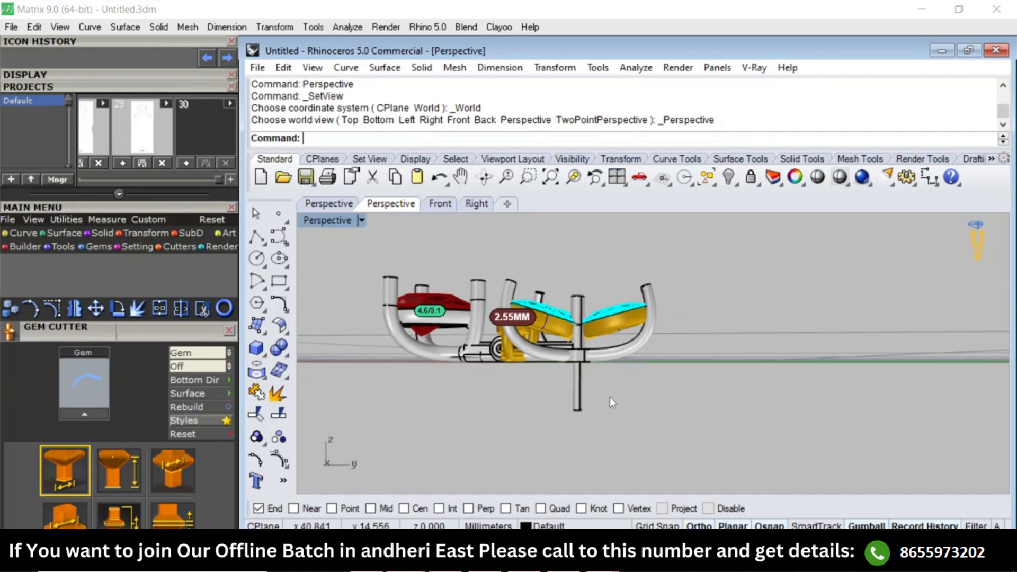
{"action": "key", "text": "F11"}
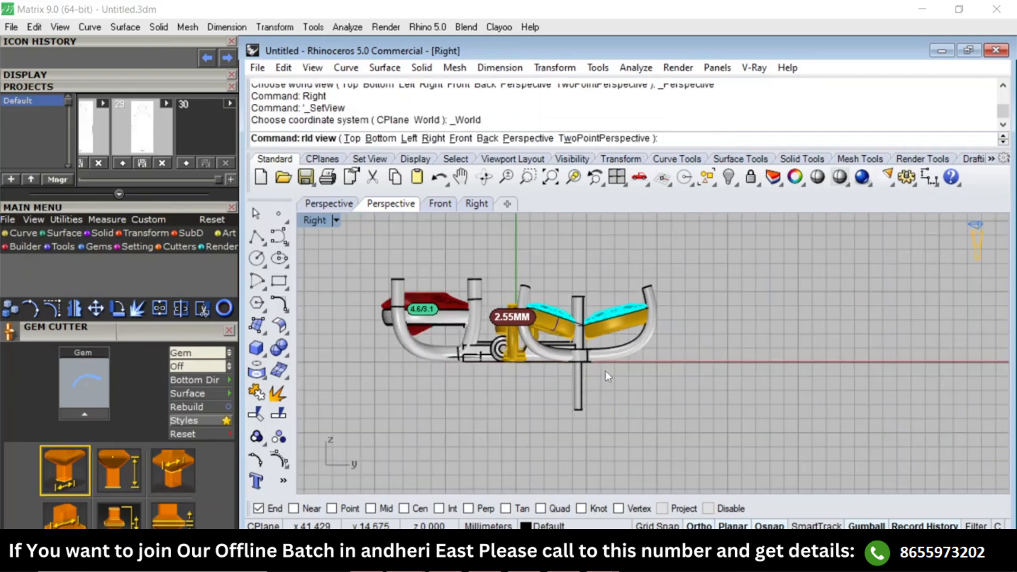
{"action": "left_click", "coordinate": [280, 258]}
{"action": "left_click", "coordinate": [748, 343]}
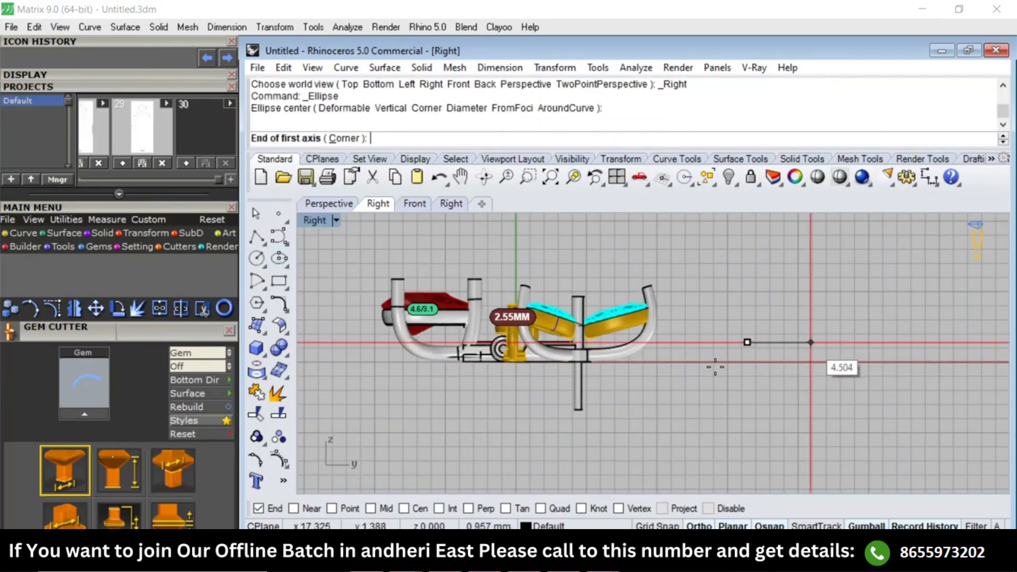
{"action": "type", "text": "2.5/2"}
{"action": "key", "text": "Return"}
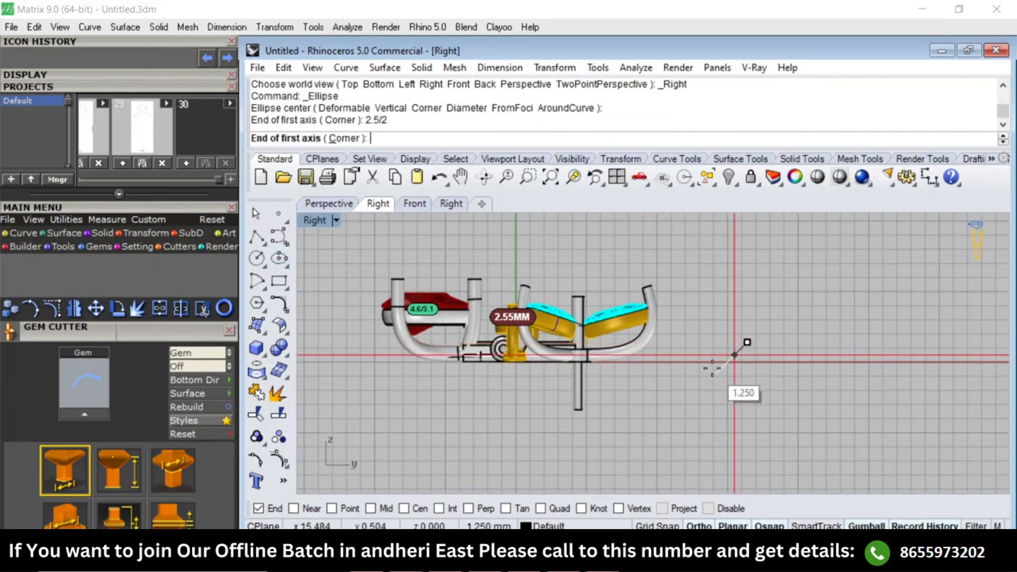
{"action": "left_click", "coordinate": [736, 358]}
{"action": "right_click", "coordinate": [704, 375]}
Draw a horizontal ellipse 2.5 mm long and 1.5 mm high in the empty space beside the marquise cluster.
{"action": "left_click", "coordinate": [725, 348]}
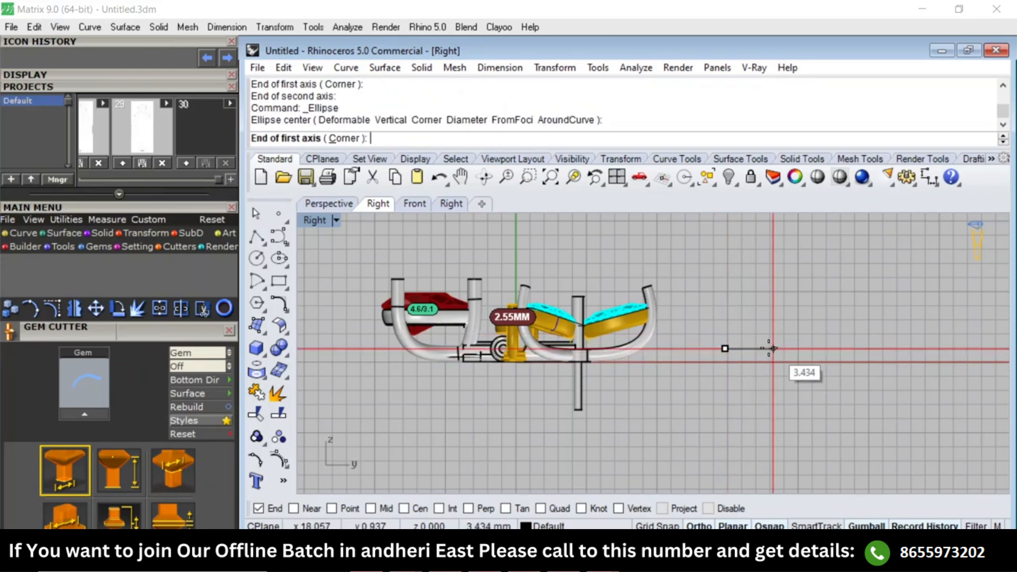
{"action": "type", "text": "2.5/2"}
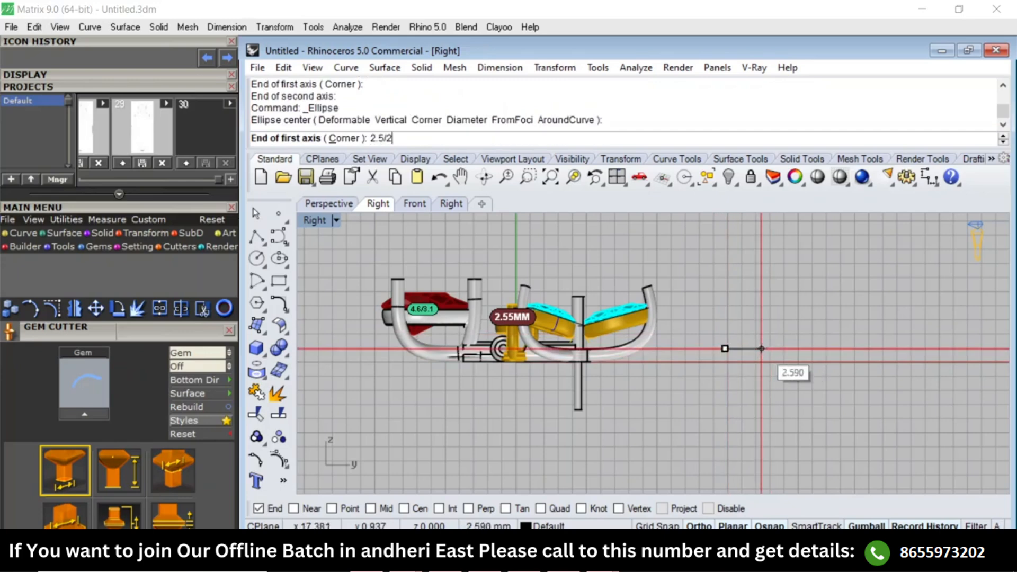
{"action": "key", "text": "Return"}
{"action": "key", "text": "Return"}
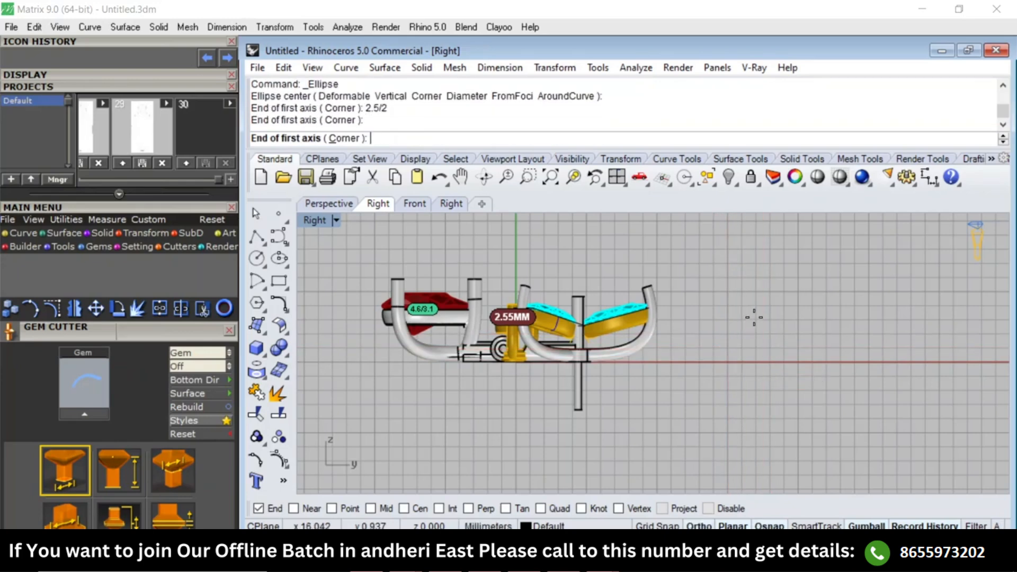
{"action": "left_click", "coordinate": [736, 348]}
{"action": "type", "text": "1.5"}
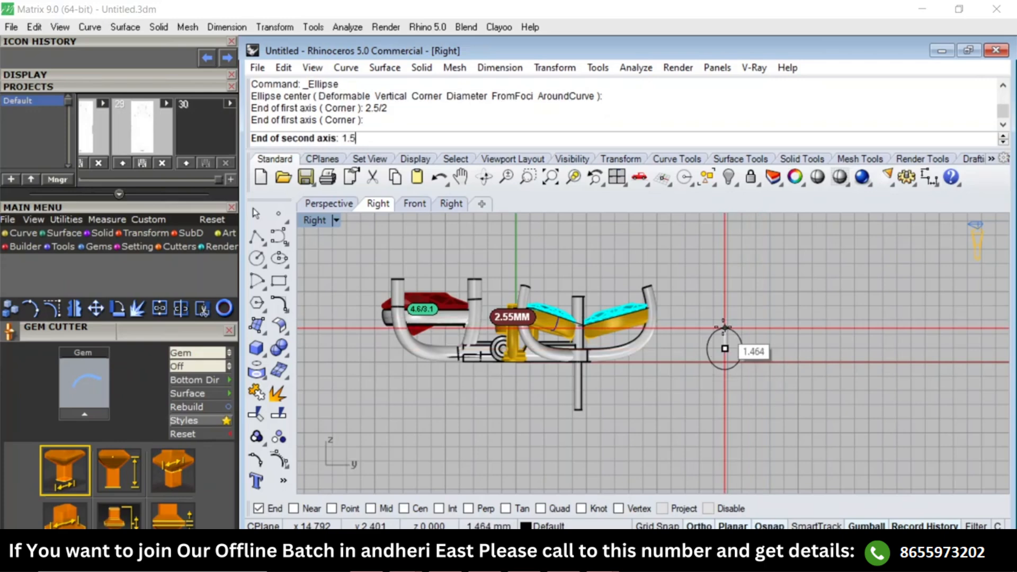
{"action": "type", "text": "/2"}
{"action": "key", "text": "Return"}
{"action": "left_click", "coordinate": [725, 337]}
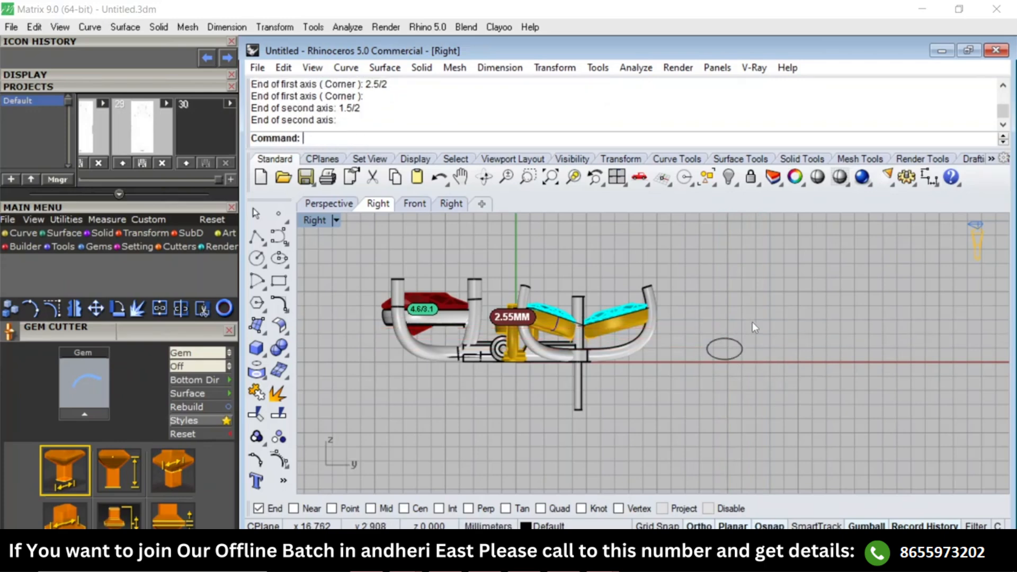
Move the ellipse under the outer marquise setting, into the bend of its curved prong.
{"action": "left_click", "coordinate": [716, 360]}
{"action": "scroll", "coordinate": [720, 371], "scroll_direction": "up", "scroll_amount": 3}
{"action": "type", "text": "M"}
{"action": "key", "text": "Return"}
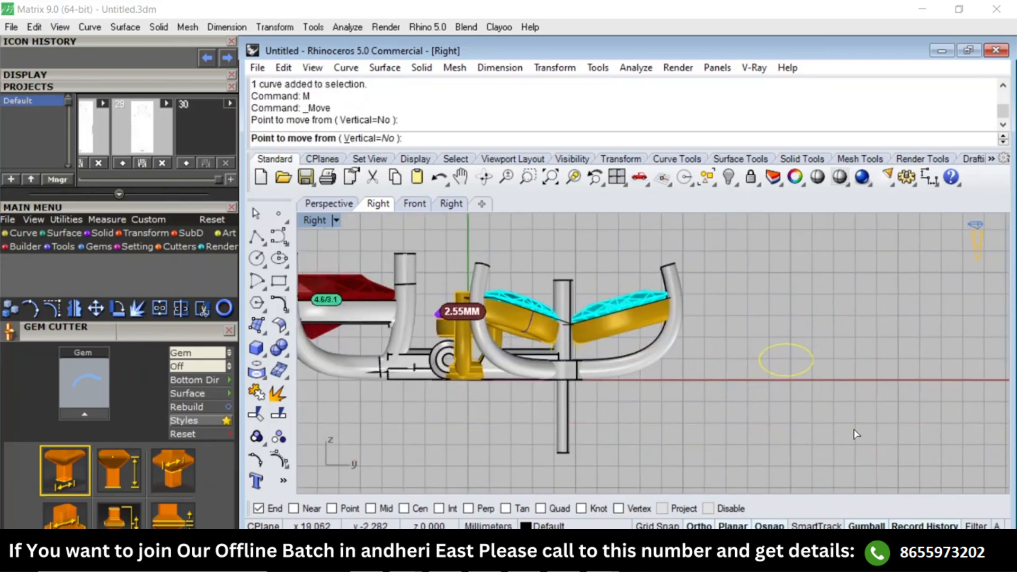
{"action": "left_click", "coordinate": [879, 429]}
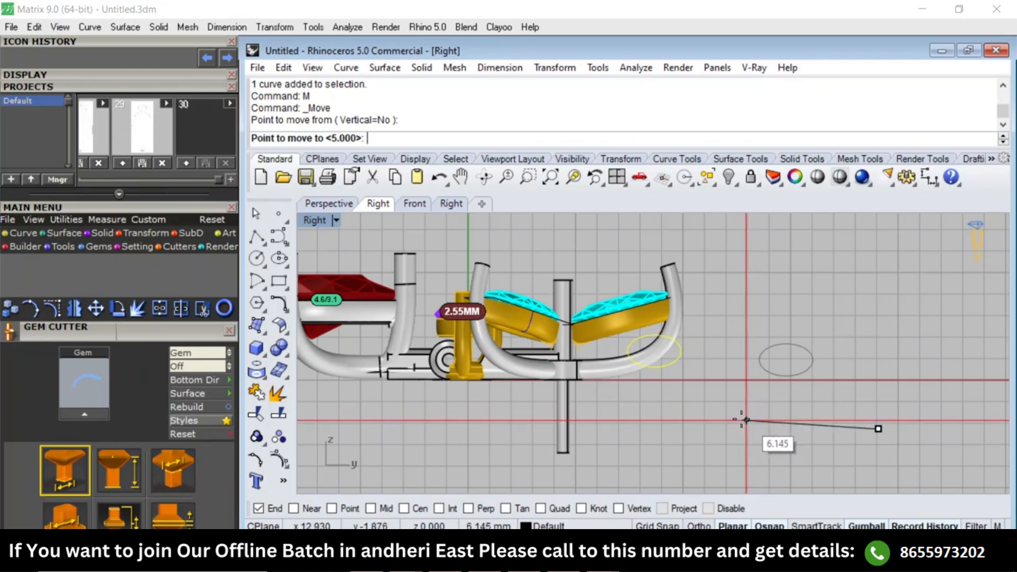
{"action": "left_click", "coordinate": [723, 414]}
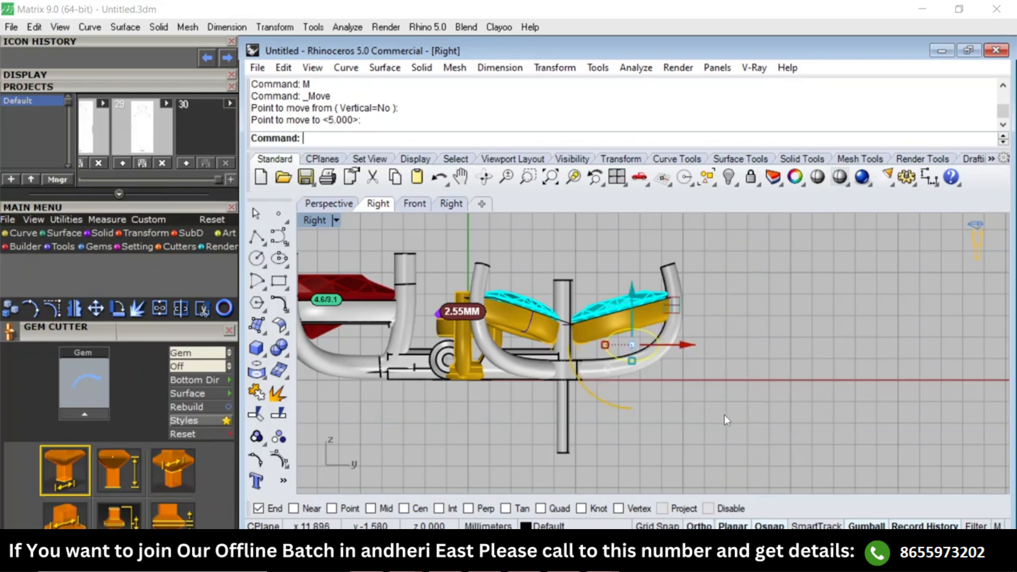
{"action": "scroll", "coordinate": [656, 347], "scroll_direction": "up", "scroll_amount": 4}
{"action": "type", "text": "M"}
{"action": "key", "text": "Return"}
{"action": "left_click", "coordinate": [777, 348]}
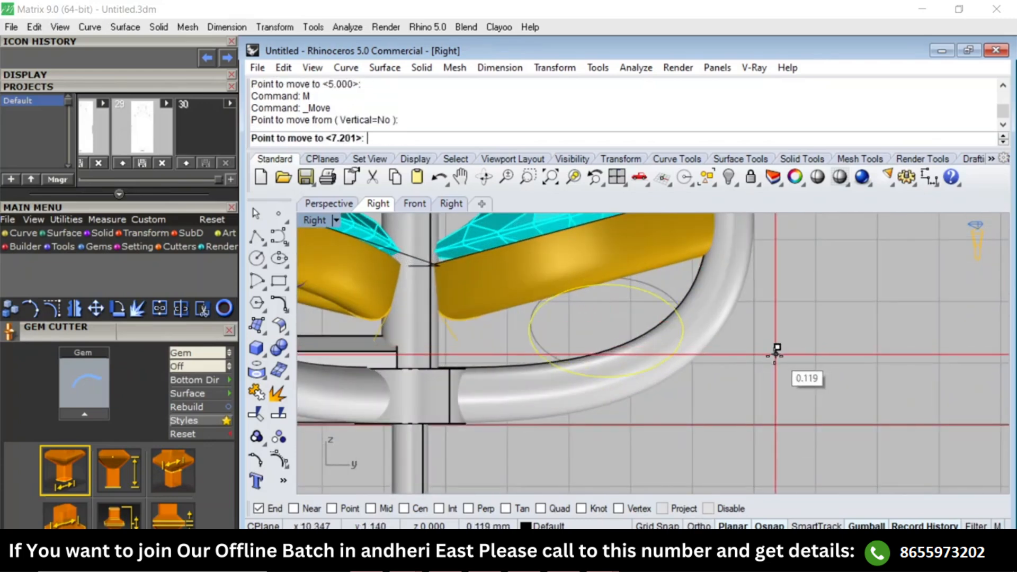
{"action": "left_click", "coordinate": [771, 357]}
Display the control points of the curved outer prong's centre curve to check its shape.
{"action": "type", "text": "W"}
{"action": "key", "text": "Return"}
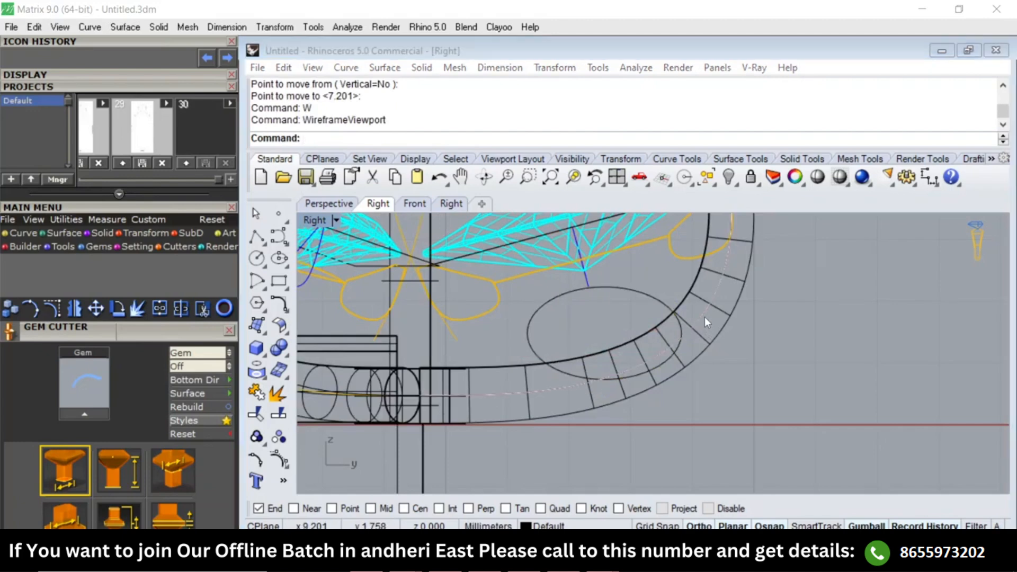
{"action": "left_click", "coordinate": [690, 340]}
{"action": "type", "text": "SV"}
{"action": "key", "text": "Return"}
{"action": "type", "text": "Pn"}
{"action": "key", "text": "Return"}
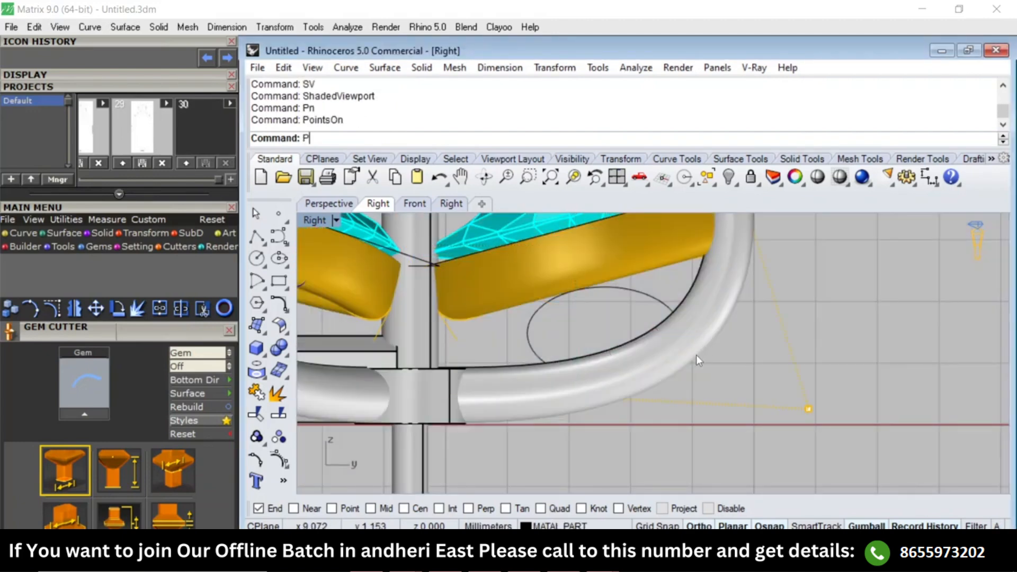
In wireframe display, rebuild the outer prong's centre curve with 7 points and degree 3.
{"action": "type", "text": "W"}
{"action": "key", "text": "Return"}
{"action": "left_click", "coordinate": [700, 325]}
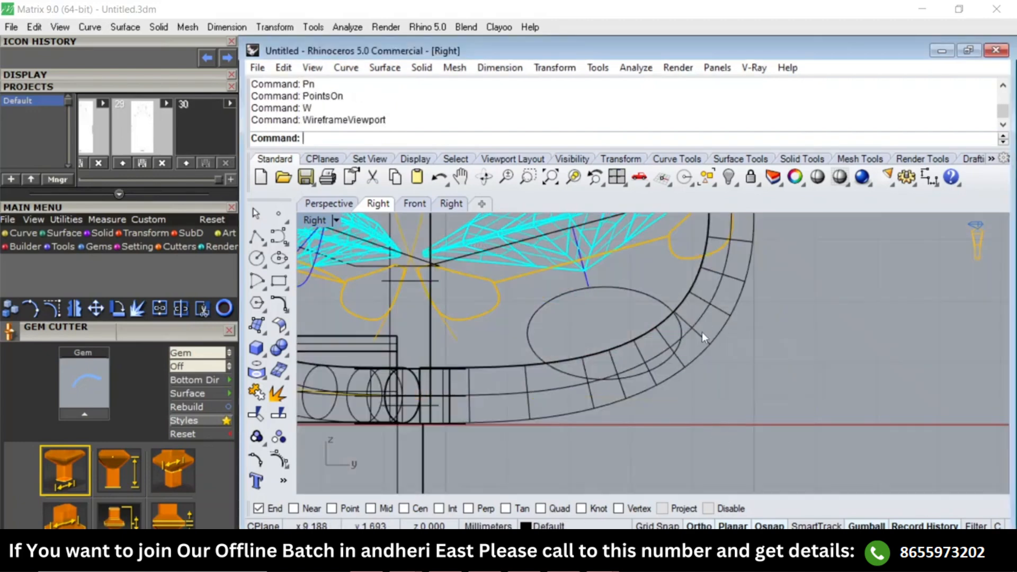
{"action": "left_click", "coordinate": [684, 336]}
{"action": "type", "text": "Rebuild"}
{"action": "key", "text": "Return"}
{"action": "double_click", "coordinate": [512, 306]}
{"action": "type", "text": "7"}
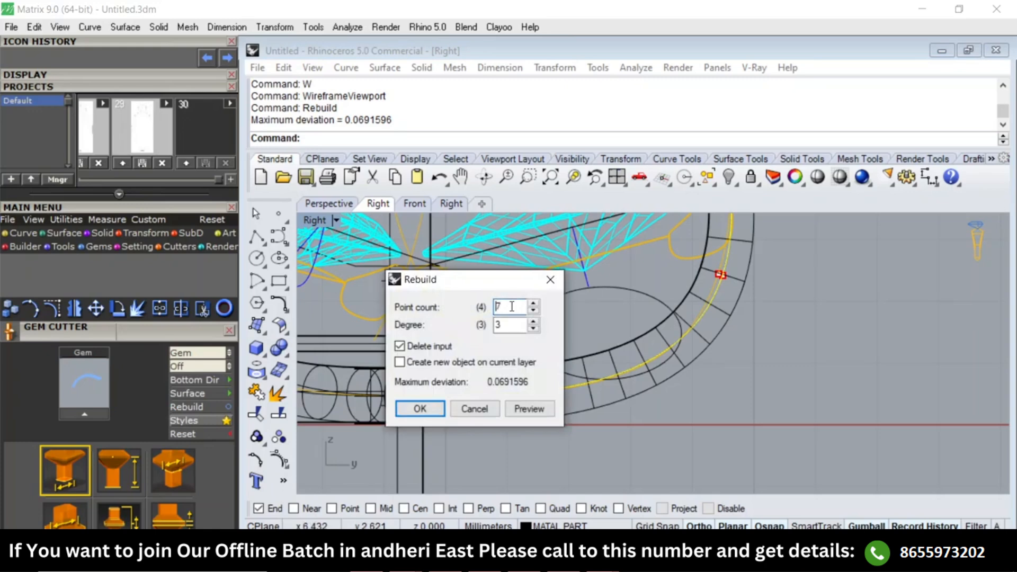
{"action": "left_click", "coordinate": [419, 408]}
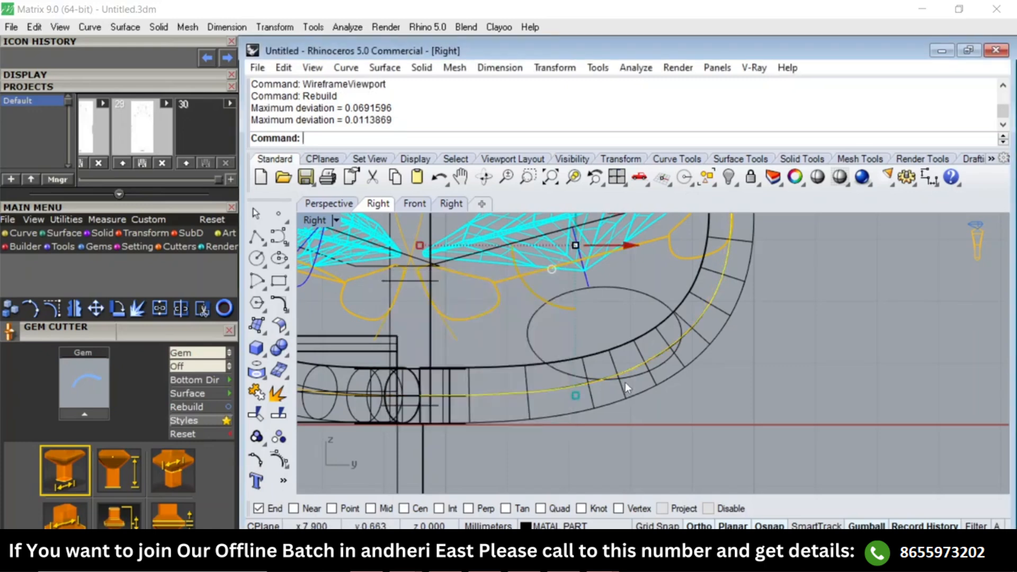
Move the two control points at the bend of the rebuilt curve downward so it clears the ellipse.
{"action": "type", "text": "Pn"}
{"action": "key", "text": "Return"}
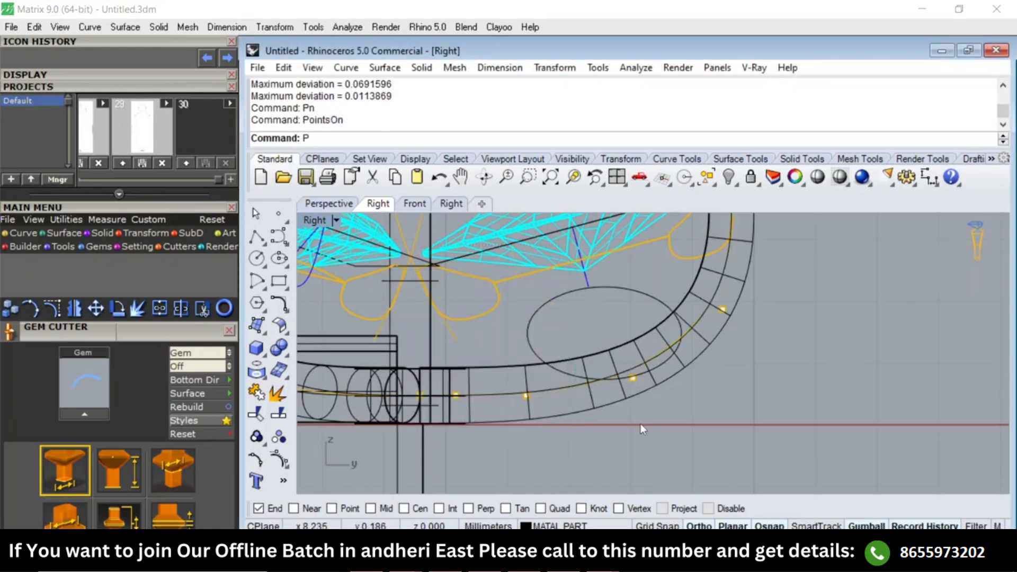
{"action": "left_click", "coordinate": [633, 378]}
{"action": "left_click_drag", "start_coordinate": [633, 378], "coordinate": [633, 420]}
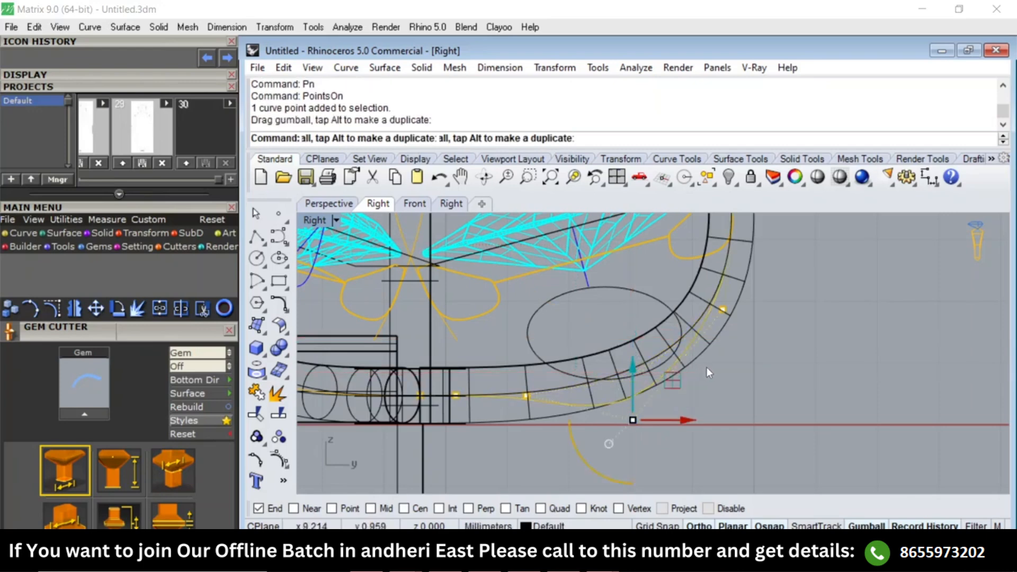
{"action": "left_click", "coordinate": [722, 309]}
{"action": "left_click_drag", "start_coordinate": [724, 266], "coordinate": [723, 322]}
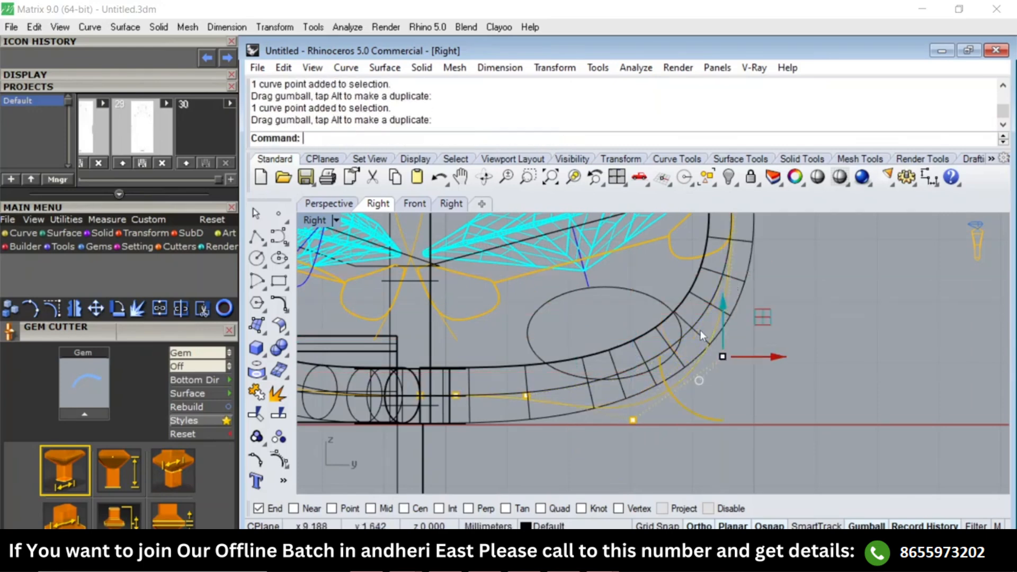
Return to shaded display and delete the old solid prong around the reshaped curve.
{"action": "scroll", "coordinate": [704, 321], "scroll_direction": "down", "scroll_amount": 3}
{"action": "type", "text": "SV"}
{"action": "key", "text": "Return"}
{"action": "left_click", "coordinate": [705, 304]}
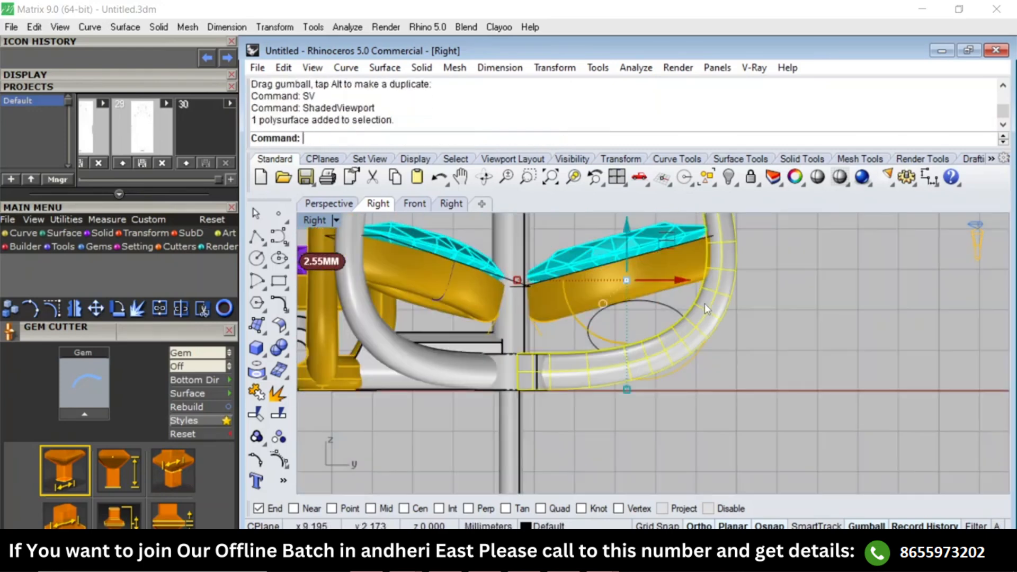
{"action": "right_click_drag", "start_coordinate": [705, 303], "coordinate": [709, 347]}
{"action": "key", "text": "Delete"}
Pipe the reshaped centre curve with a start diameter of 0.7 mm and an end diameter of 0.9 mm.
{"action": "left_click", "coordinate": [711, 348]}
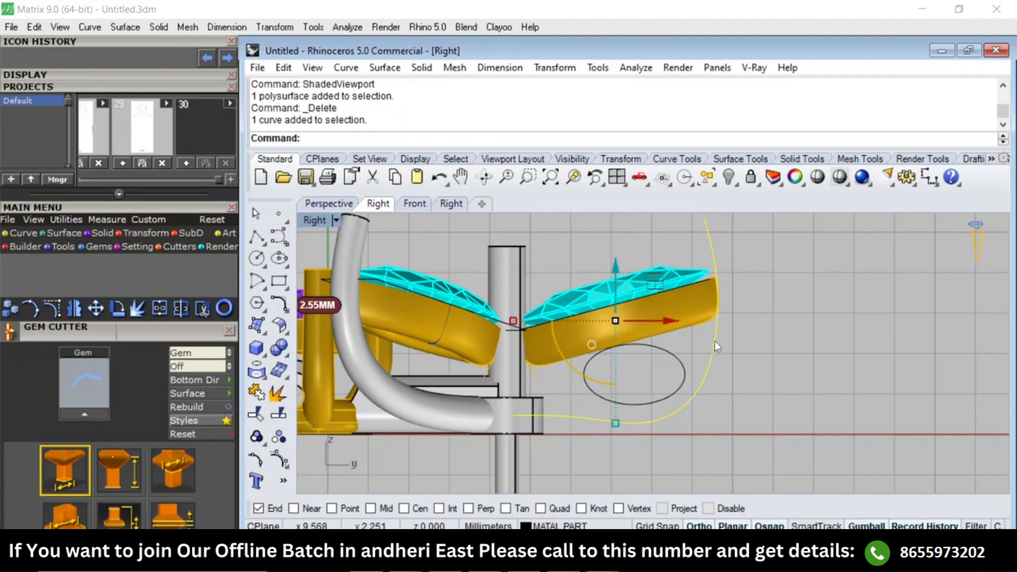
{"action": "type", "text": "Pipe"}
{"action": "key", "text": "Return"}
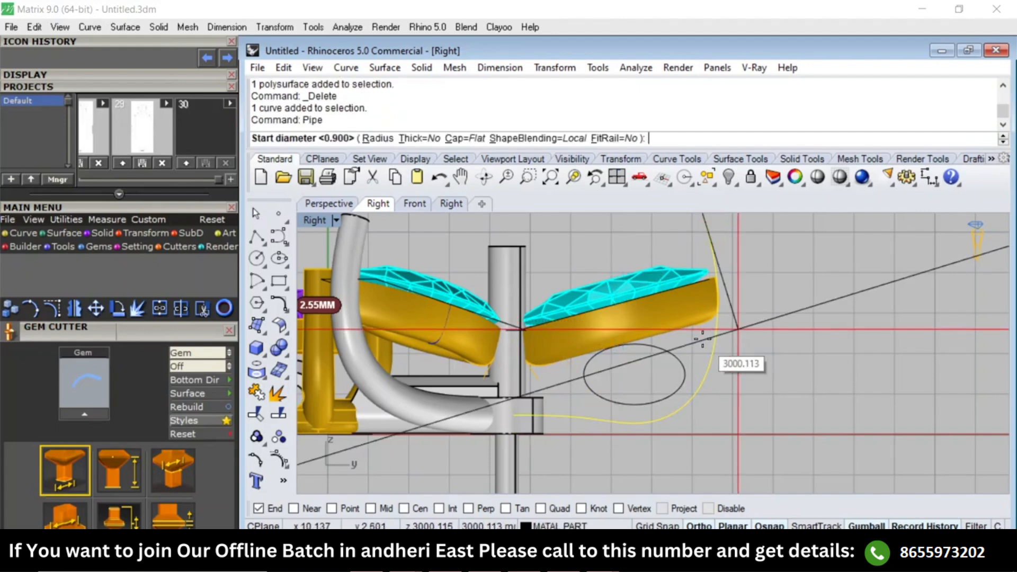
{"action": "type", "text": ".7"}
{"action": "key", "text": "Return"}
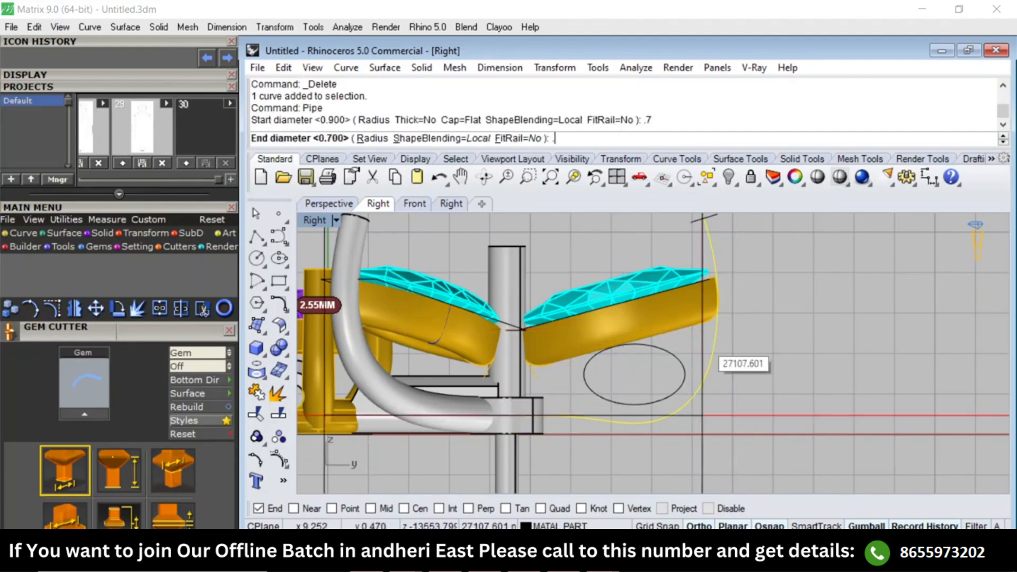
{"action": "type", "text": ".9"}
{"action": "key", "text": "Return"}
{"action": "key", "text": "Return"}
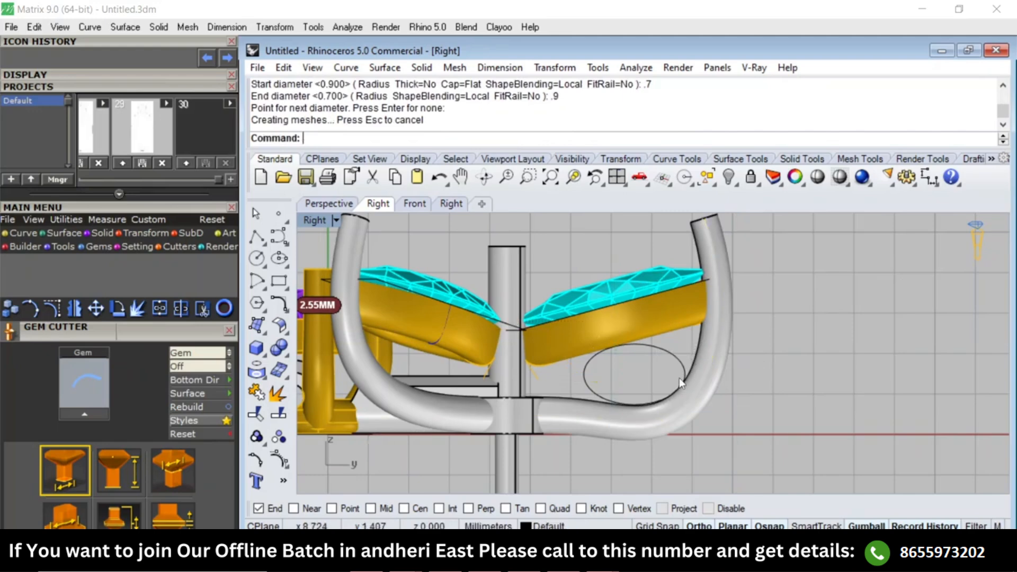
In the Perspective view, delete the post beneath the central disc, and undo the deletion.
{"action": "scroll", "coordinate": [679, 377], "scroll_direction": "down", "scroll_amount": 4}
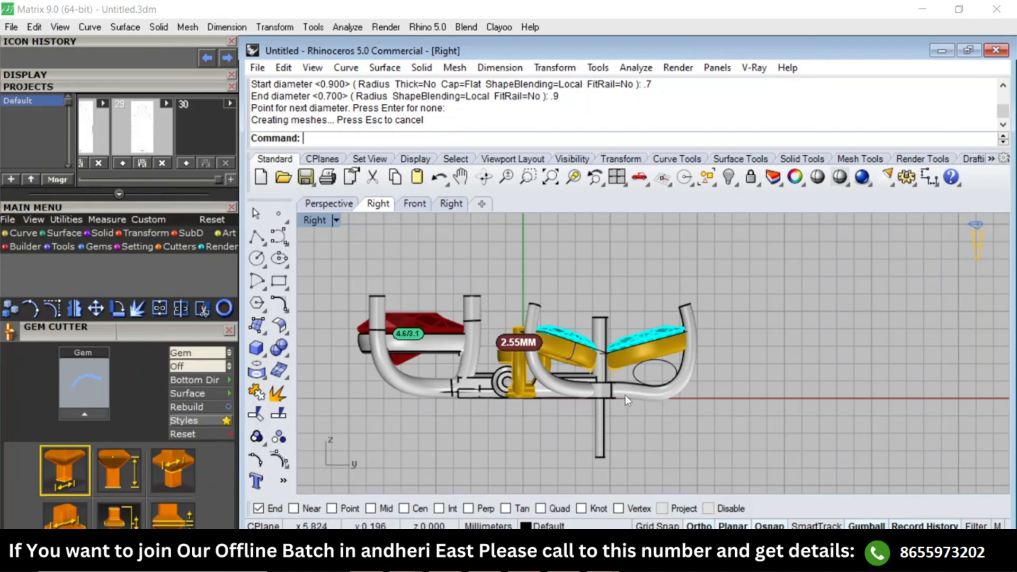
{"action": "type", "text": "Top"}
{"action": "key", "text": "Return"}
{"action": "key", "text": "F4"}
{"action": "right_click_drag", "start_coordinate": [687, 413], "coordinate": [606, 359]}
{"action": "scroll", "coordinate": [674, 377], "scroll_direction": "up", "scroll_amount": 5}
{"action": "scroll", "coordinate": [606, 359], "scroll_direction": "up", "scroll_amount": 3}
{"action": "left_click", "coordinate": [619, 415]}
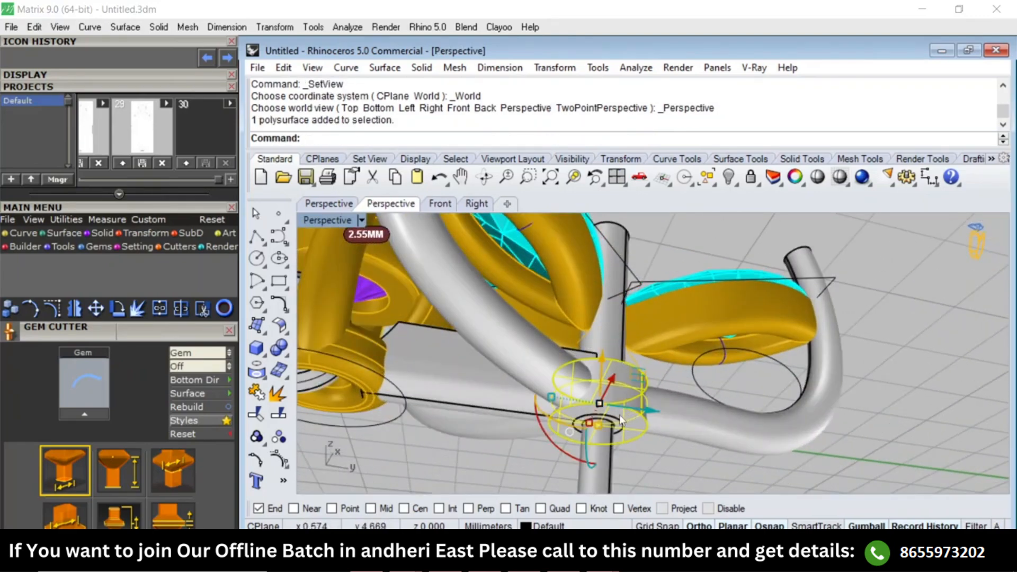
{"action": "left_click", "coordinate": [600, 454]}
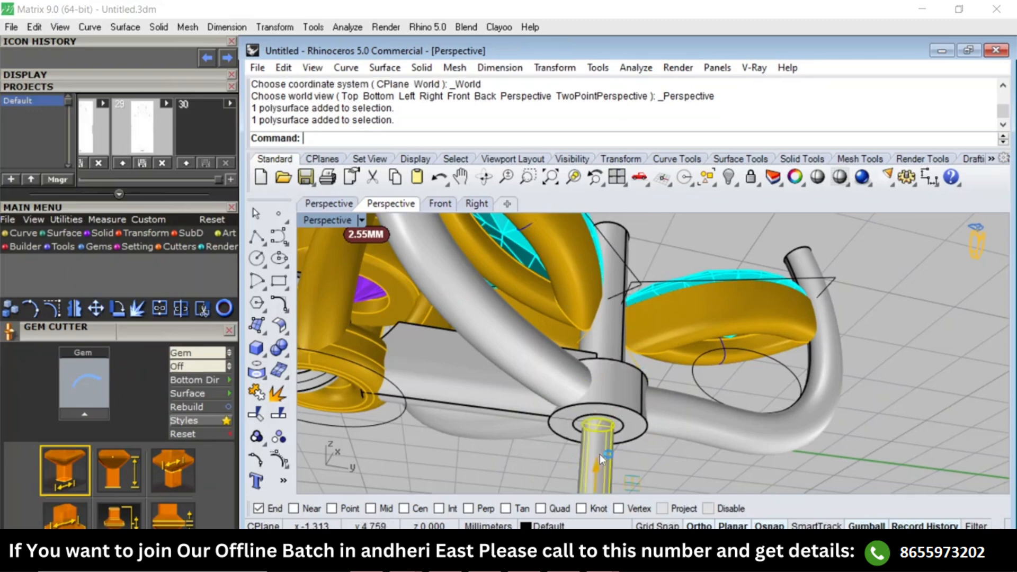
{"action": "key", "text": "Delete"}
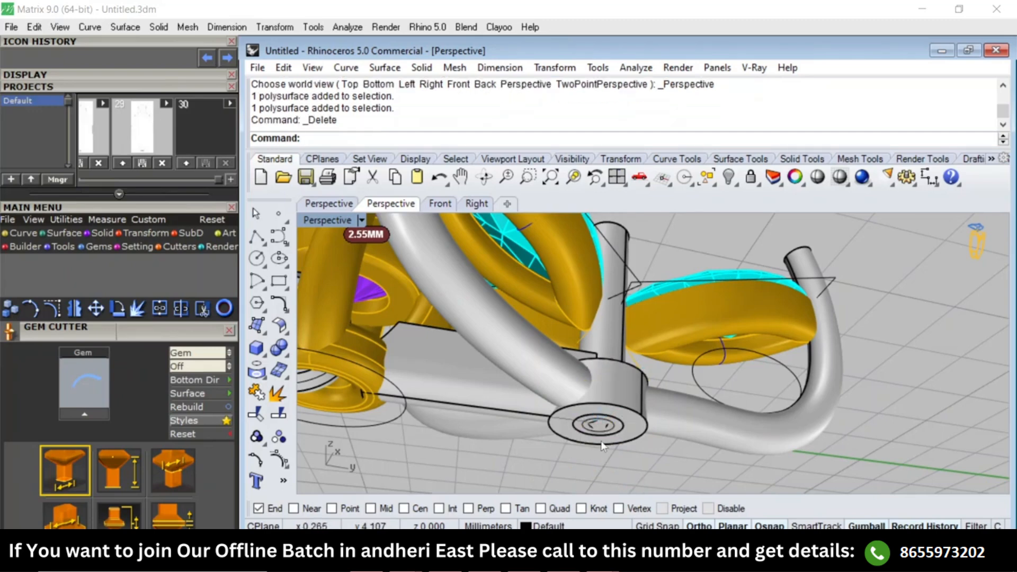
{"action": "scroll", "coordinate": [602, 435], "scroll_direction": "up", "scroll_amount": 1}
{"action": "key", "text": "ctrl+z"}
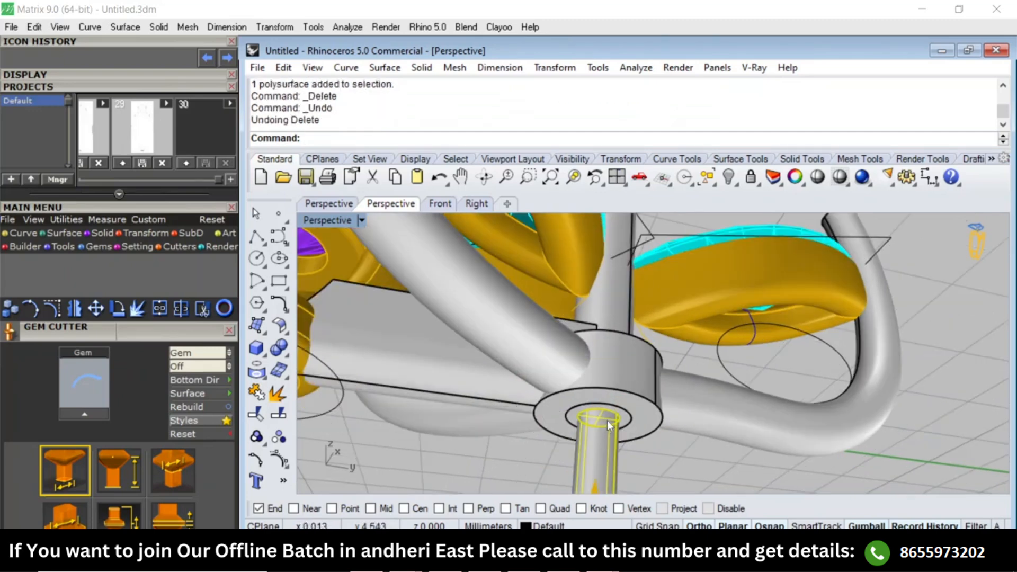
Examine the reshaped prong, disc and post from several angles in the Perspective and Top views.
{"action": "scroll", "coordinate": [616, 408], "scroll_direction": "down", "scroll_amount": 1}
{"action": "scroll", "coordinate": [600, 392], "scroll_direction": "down", "scroll_amount": 3}
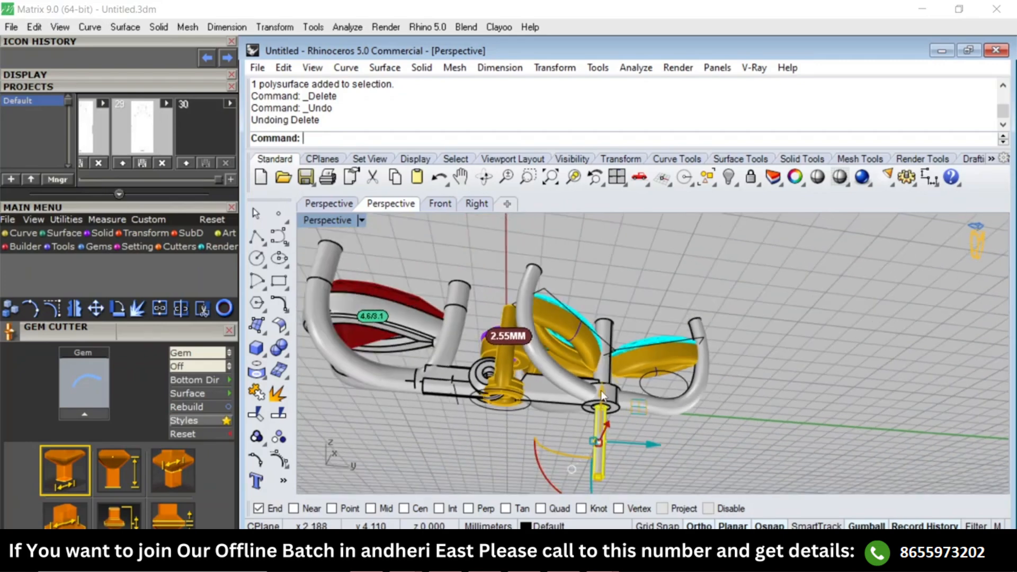
{"action": "scroll", "coordinate": [601, 391], "scroll_direction": "down", "scroll_amount": 6}
{"action": "scroll", "coordinate": [619, 388], "scroll_direction": "up", "scroll_amount": 10}
{"action": "key", "text": "Escape"}
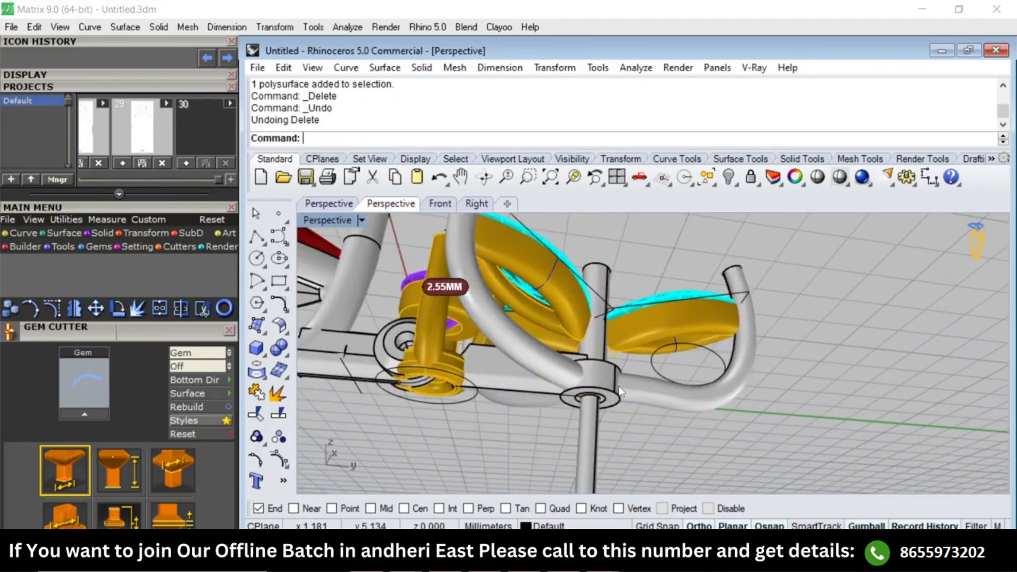
{"action": "right_click_drag", "start_coordinate": [619, 392], "coordinate": [657, 463]}
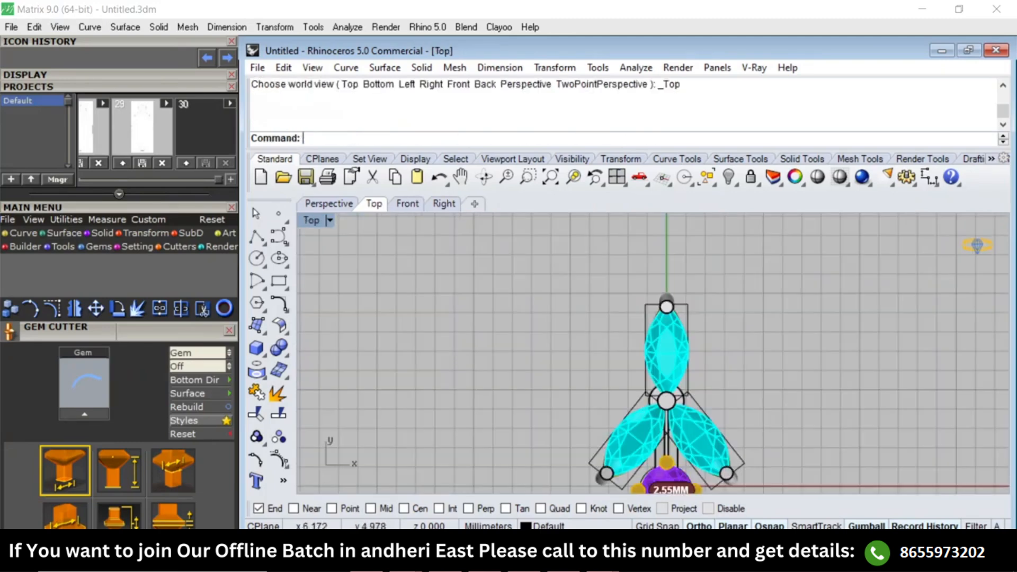
{"action": "key", "text": "F4"}
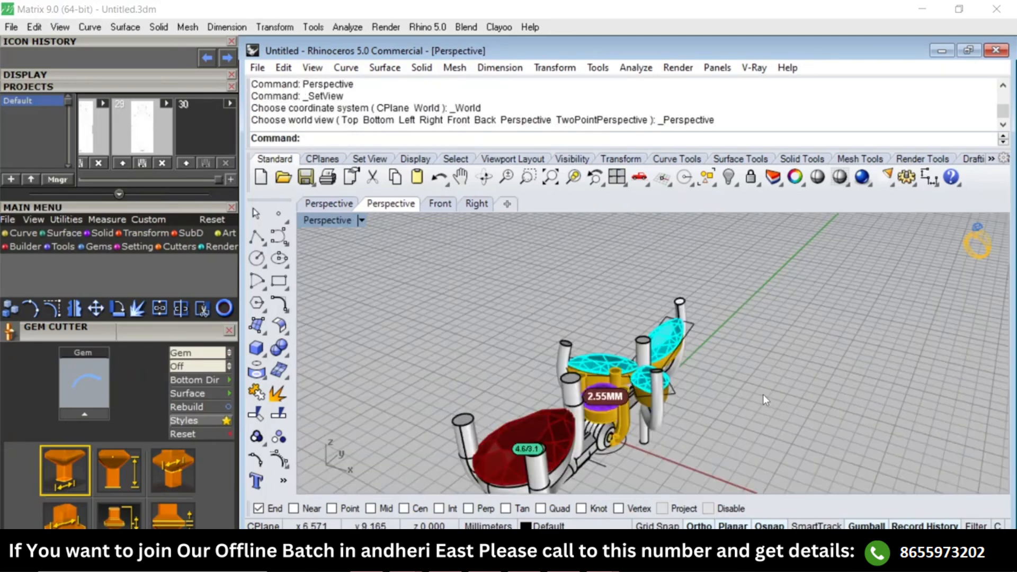